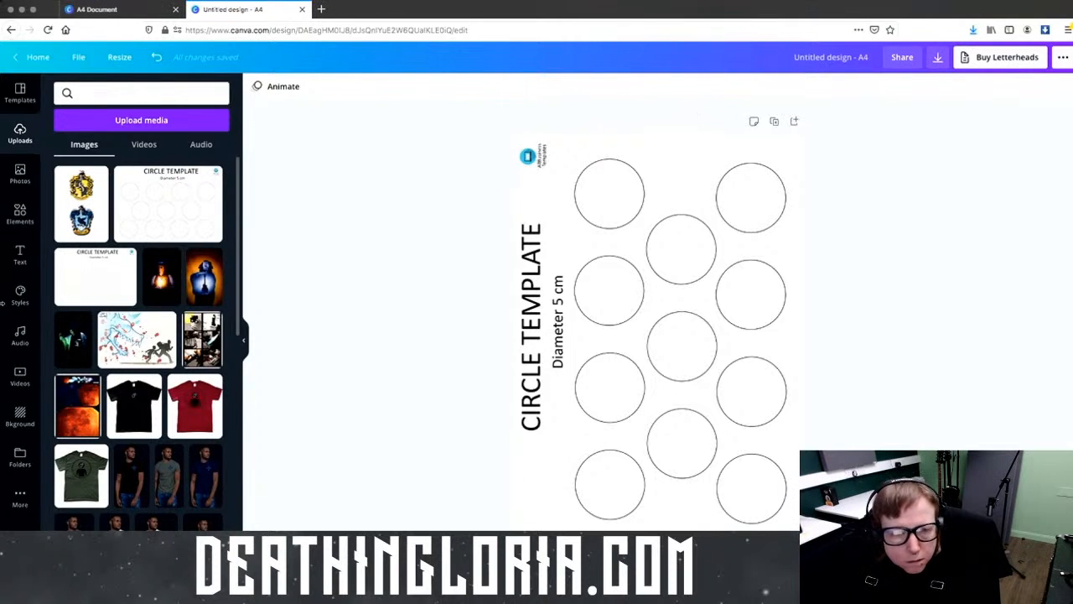
Step: Add the two-crest upload, crop Ravenclaw off on every side, and shrink Hufflepuff into the top-left circle
{"action": "left_click", "coordinate": [101, 223]}
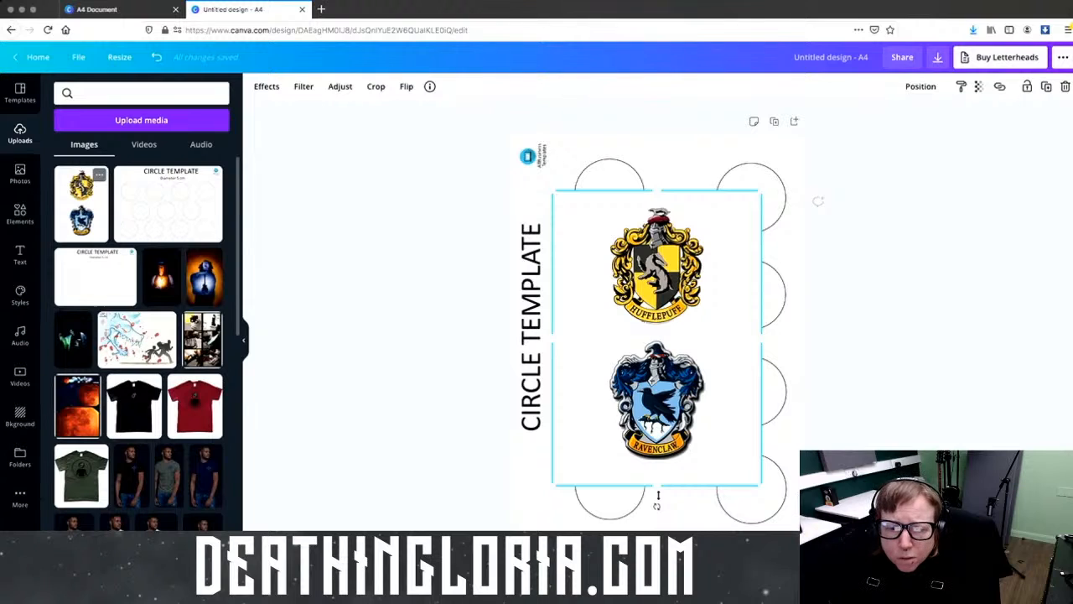
{"action": "left_click_drag", "start_coordinate": [658, 496], "coordinate": [686, 329]}
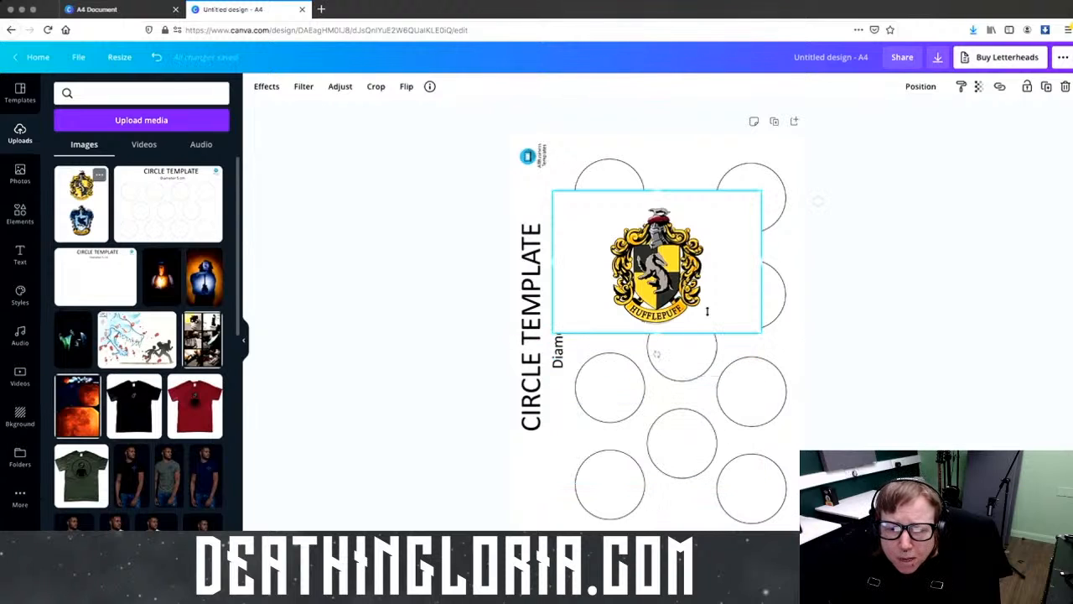
{"action": "left_click_drag", "start_coordinate": [759, 260], "coordinate": [705, 261]}
{"action": "left_click_drag", "start_coordinate": [554, 261], "coordinate": [604, 261]}
{"action": "left_click_drag", "start_coordinate": [657, 192], "coordinate": [657, 202]}
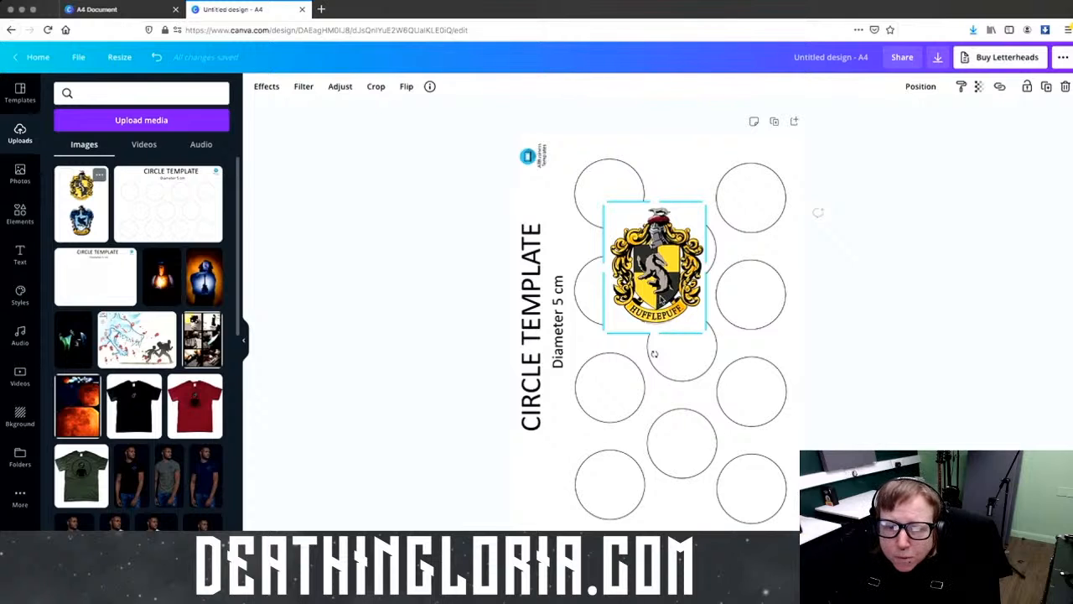
{"action": "left_click_drag", "start_coordinate": [701, 334], "coordinate": [617, 201]}
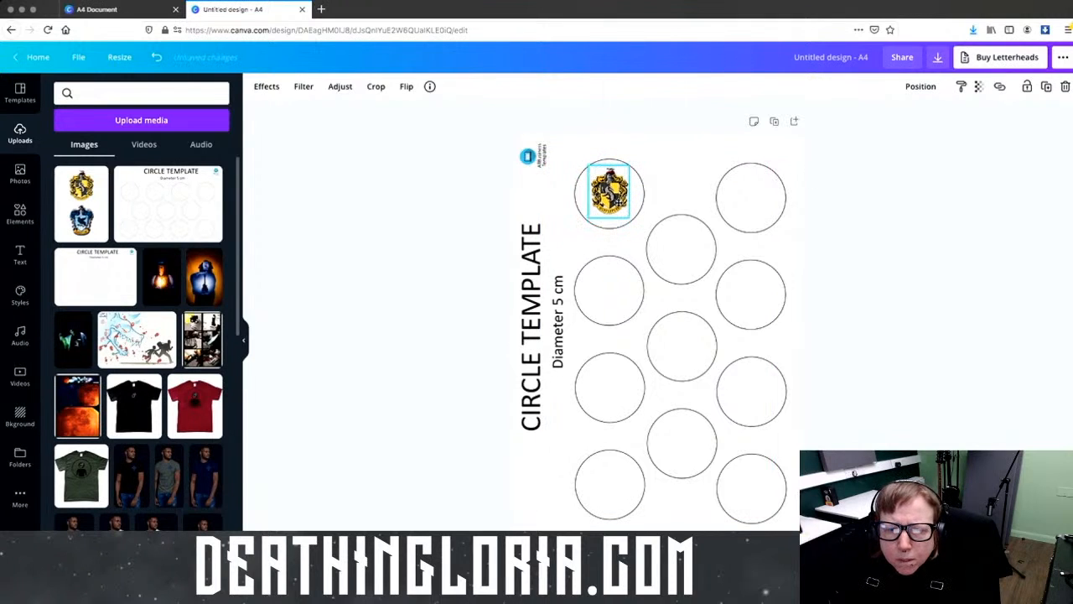
{"action": "left_click", "coordinate": [683, 195]}
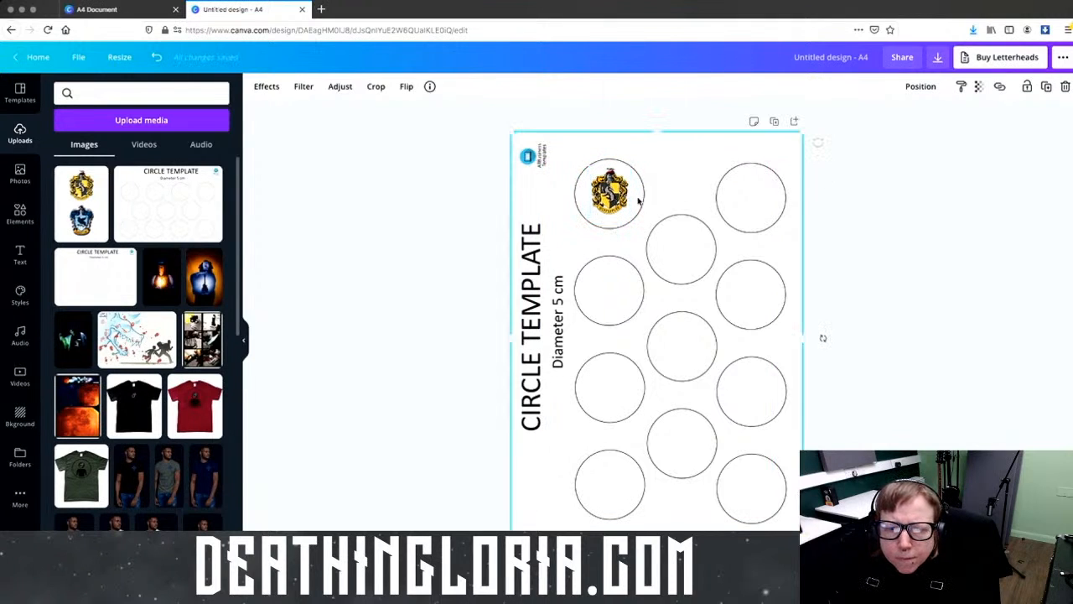
Step: Apply Background Remover from the crest's Effects and adjust the crest's size
{"action": "right_click", "coordinate": [611, 192]}
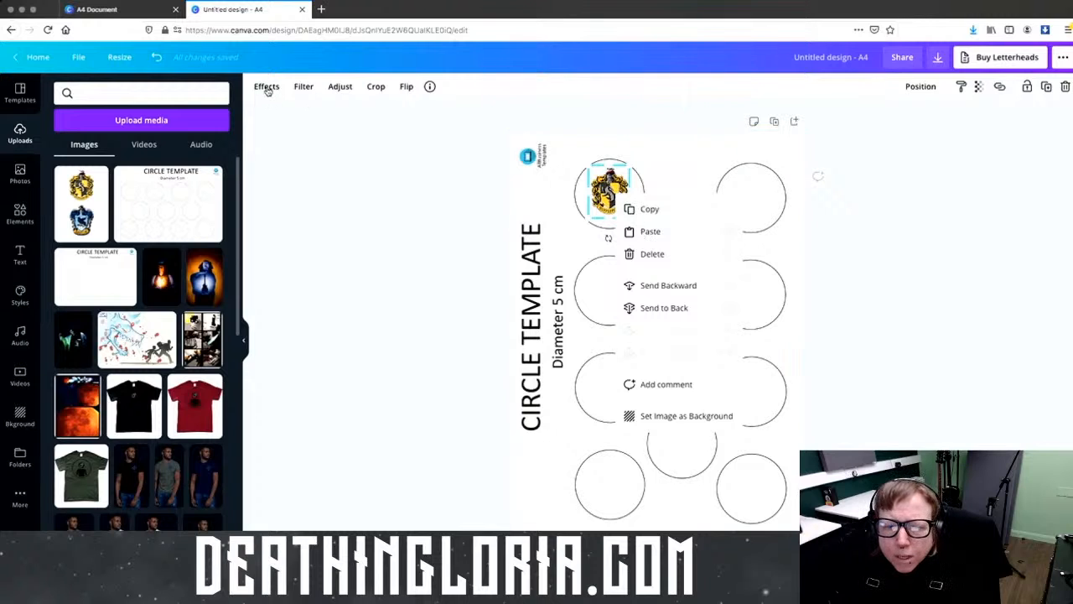
{"action": "left_click", "coordinate": [266, 86]}
{"action": "left_click", "coordinate": [57, 134]}
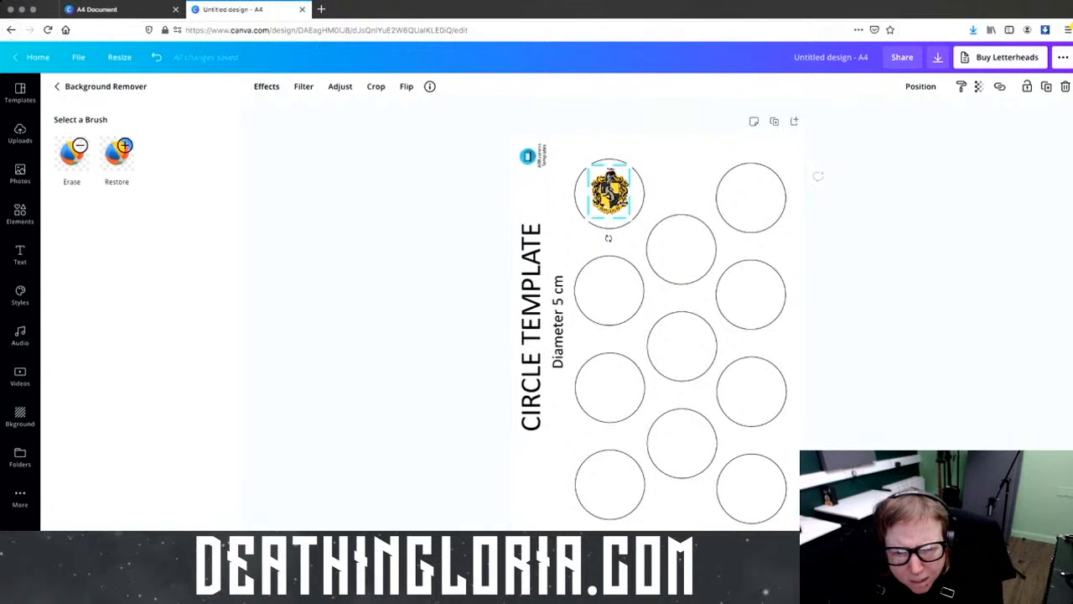
{"action": "mouse_move", "coordinate": [629, 218]}
{"action": "left_mouse_down"}
{"action": "mouse_move", "coordinate": [793, 464]}
{"action": "mouse_move", "coordinate": [687, 332]}
{"action": "mouse_move", "coordinate": [639, 228]}
{"action": "left_mouse_up"}
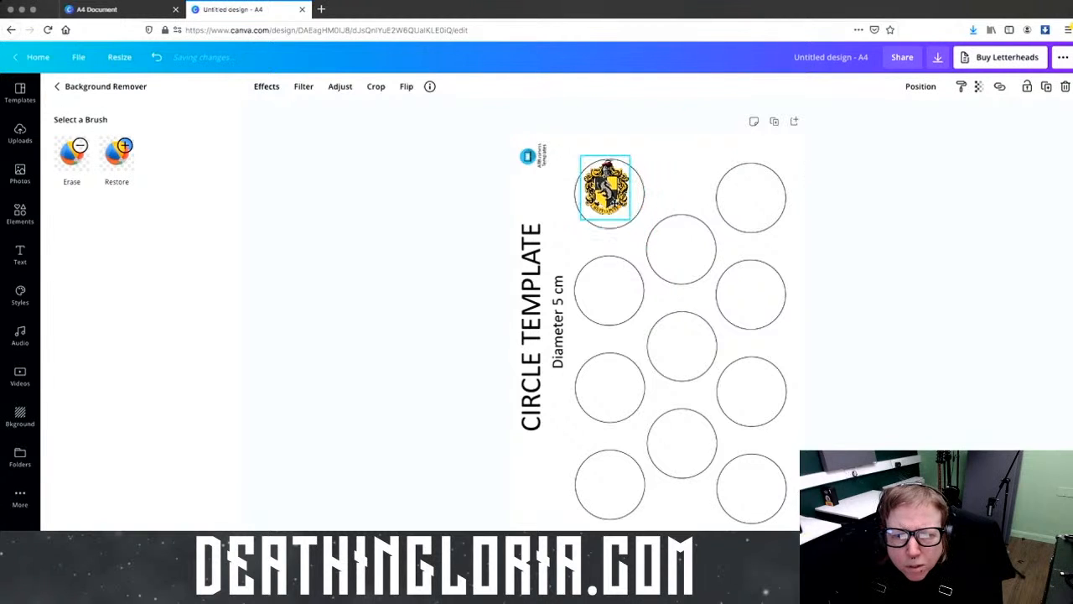
Step: Reselect the crest and retry Background Remover after it fails to load
{"action": "left_click", "coordinate": [648, 270]}
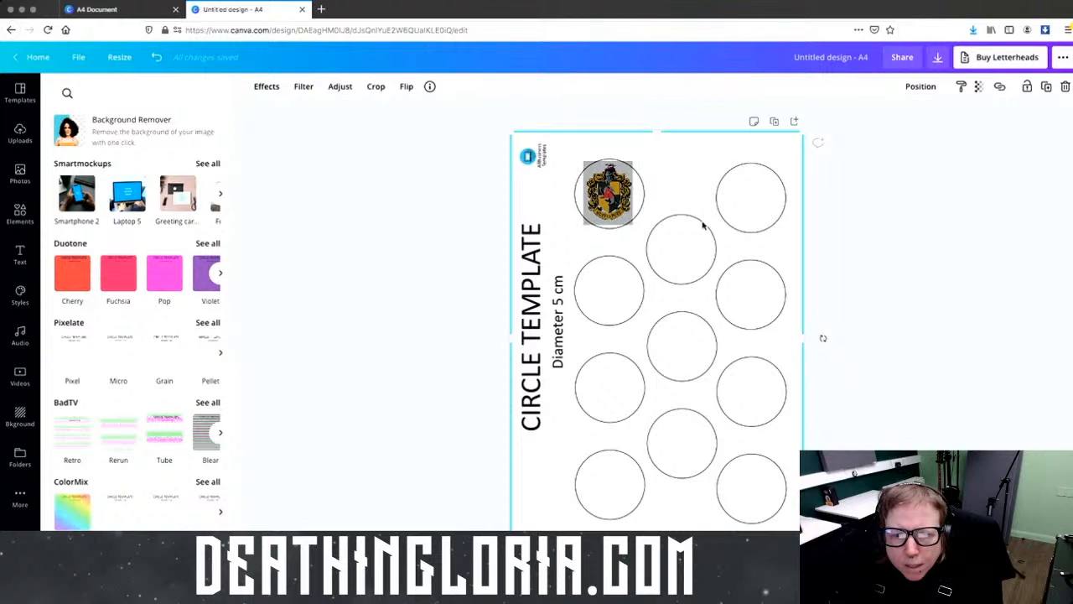
{"action": "left_click", "coordinate": [608, 194]}
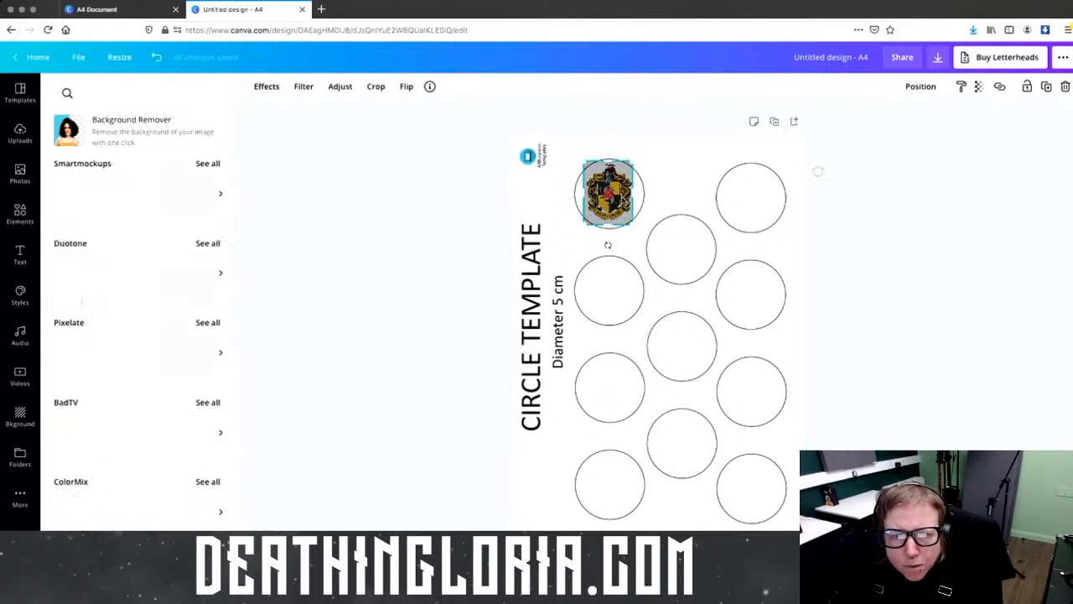
{"action": "left_click", "coordinate": [165, 137]}
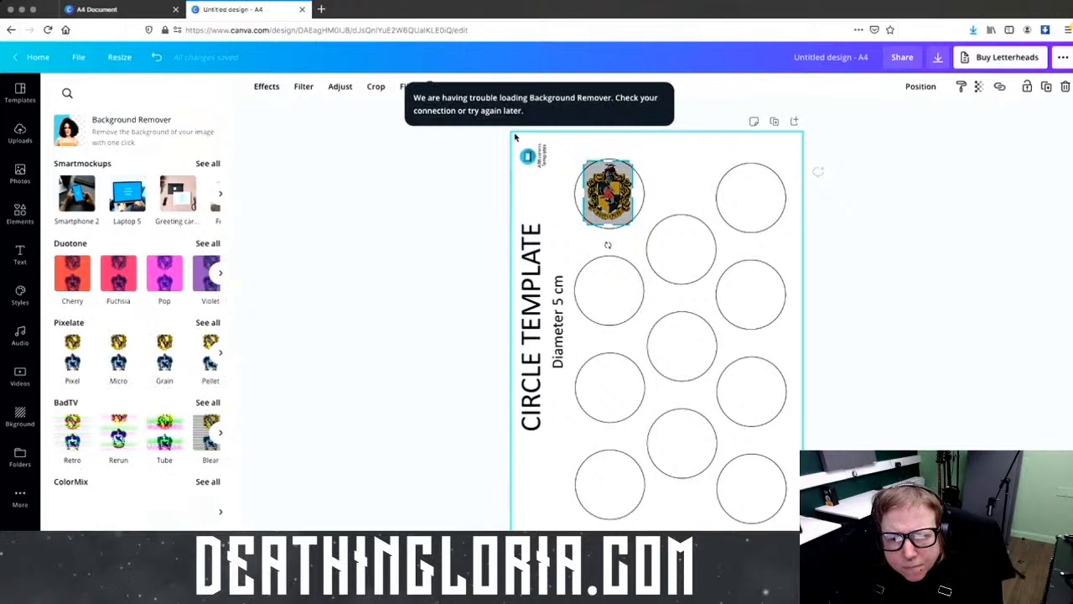
Step: Return to Uploads and check the Wi-Fi connection in the menu bar
{"action": "left_click", "coordinate": [20, 134]}
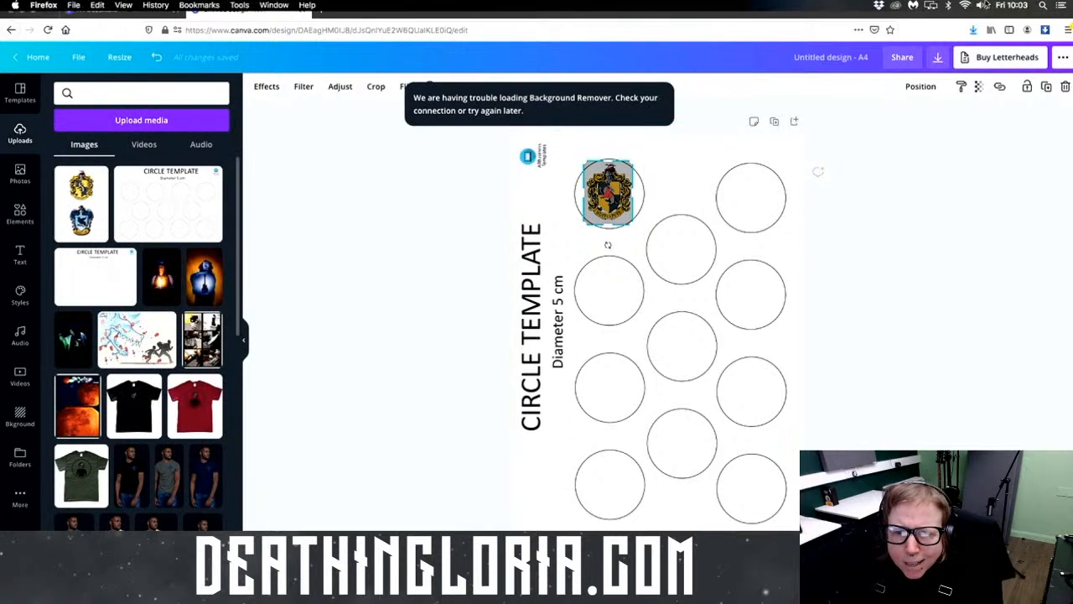
{"action": "left_click", "coordinate": [965, 7]}
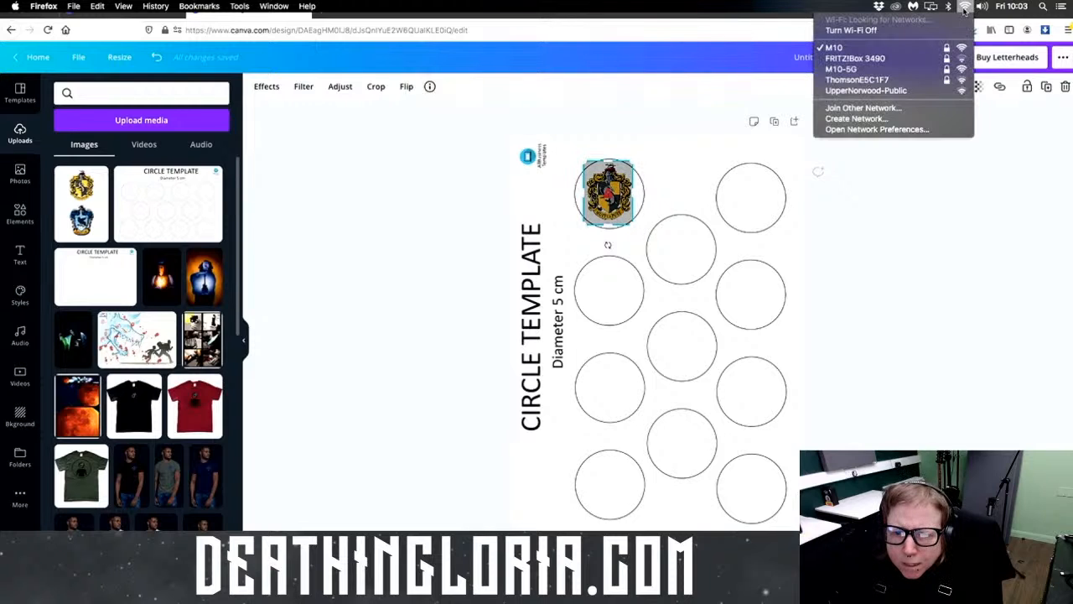
{"action": "left_click", "coordinate": [929, 251]}
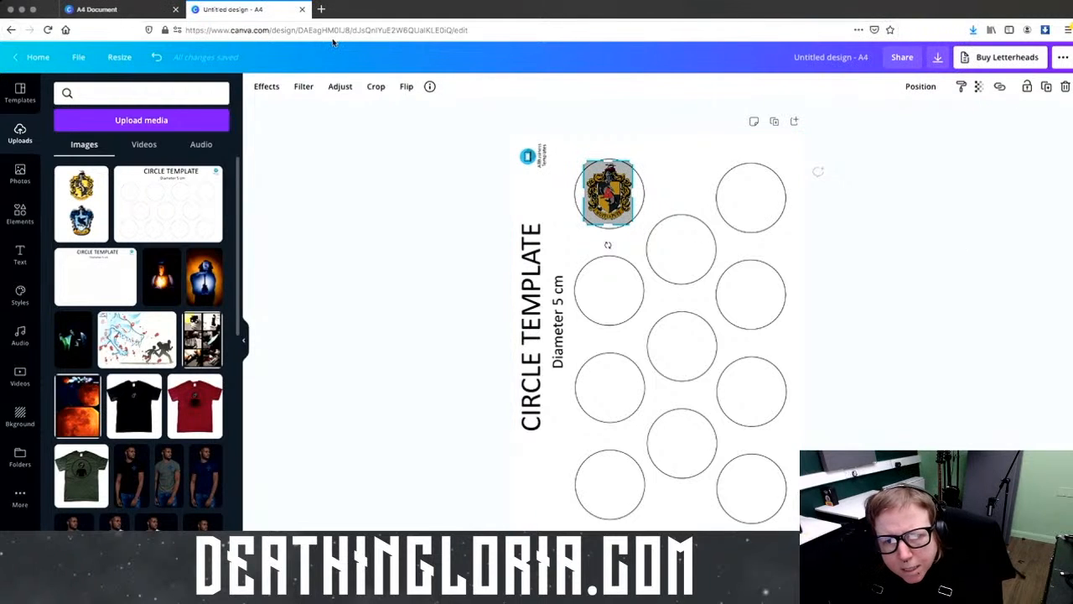
Step: Search 'google.com/ speed test' in a new tab and run Google's speed test
{"action": "left_click", "coordinate": [322, 9]}
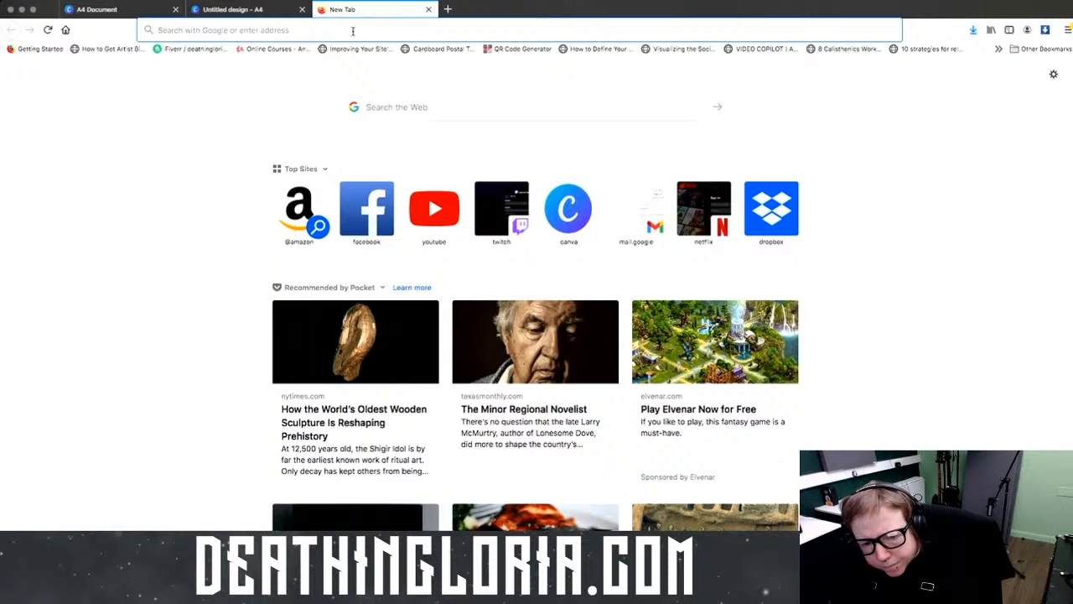
{"action": "type", "text": "google.com/ speed test"}
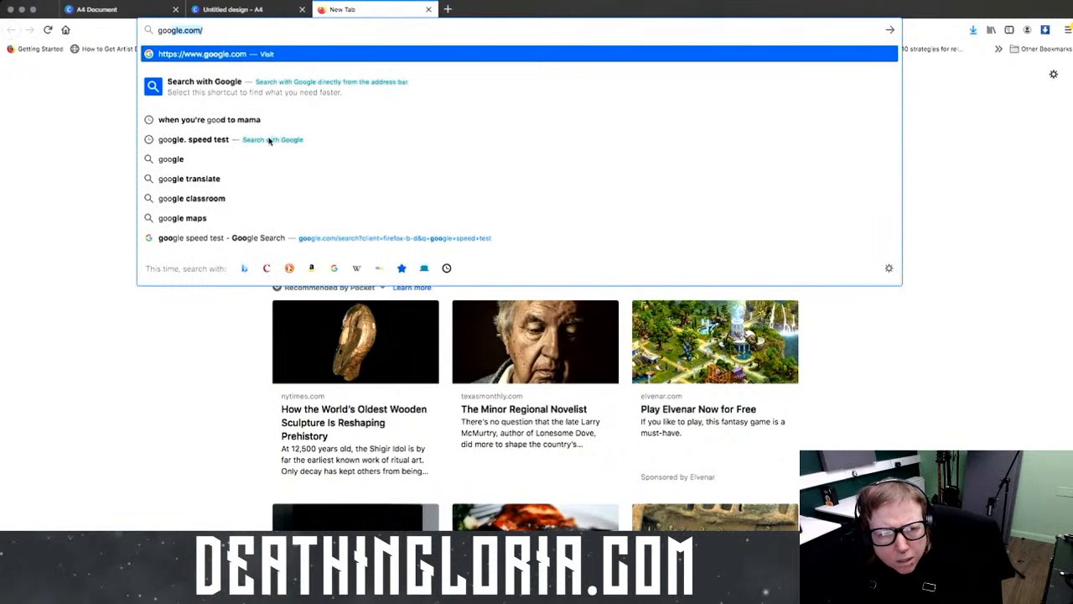
{"action": "key", "text": "Return"}
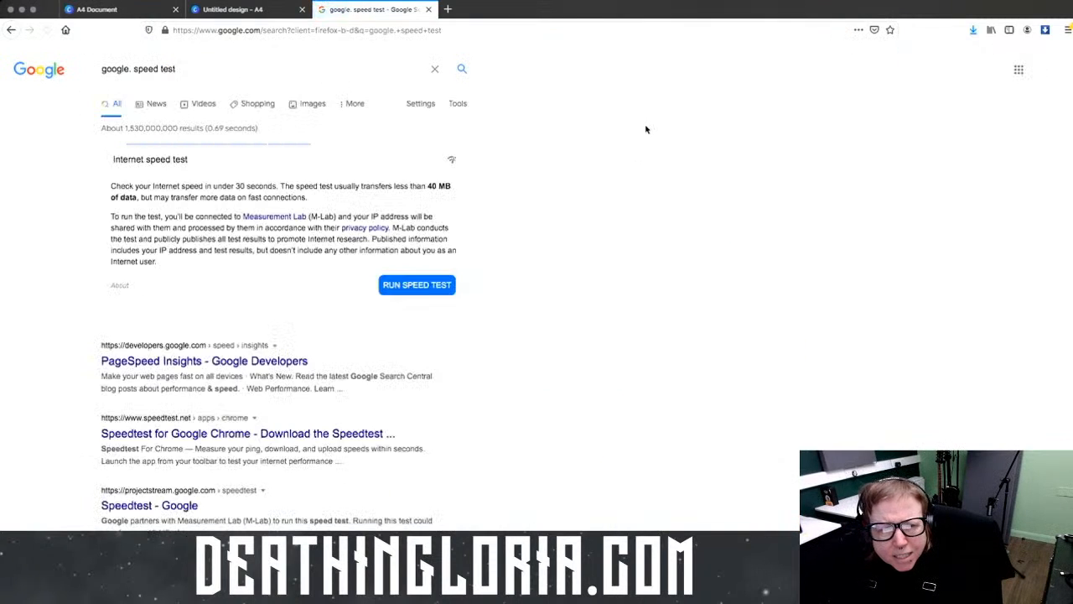
{"action": "left_click", "coordinate": [448, 287]}
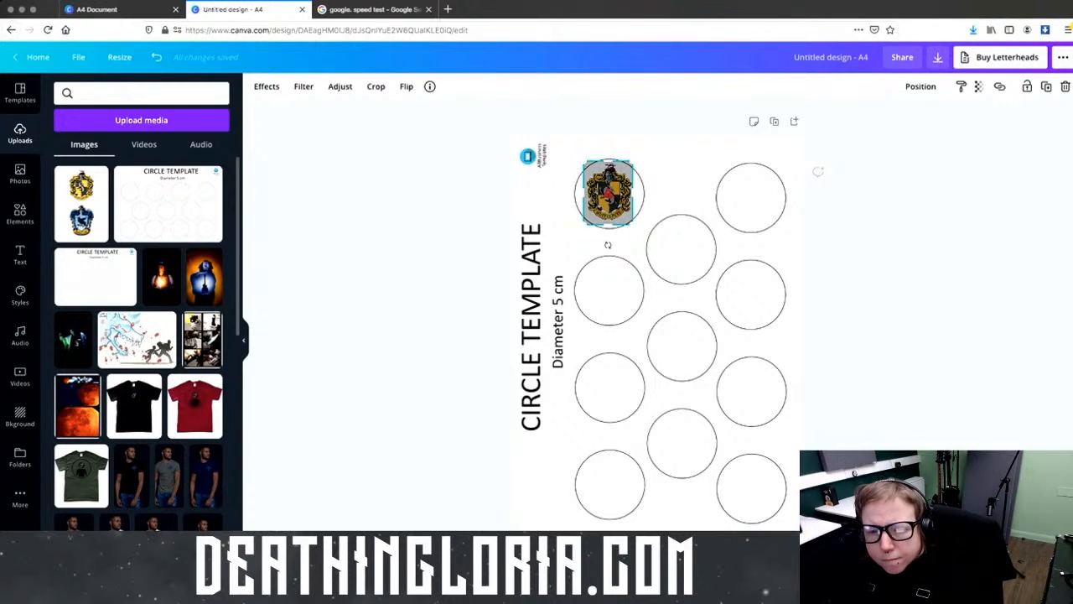
Step: Swap the small crest for the two-crest upload, remove its background, and close the 37.3 Mbps speed test tab
{"action": "key", "text": "Delete"}
{"action": "left_click", "coordinate": [81, 204]}
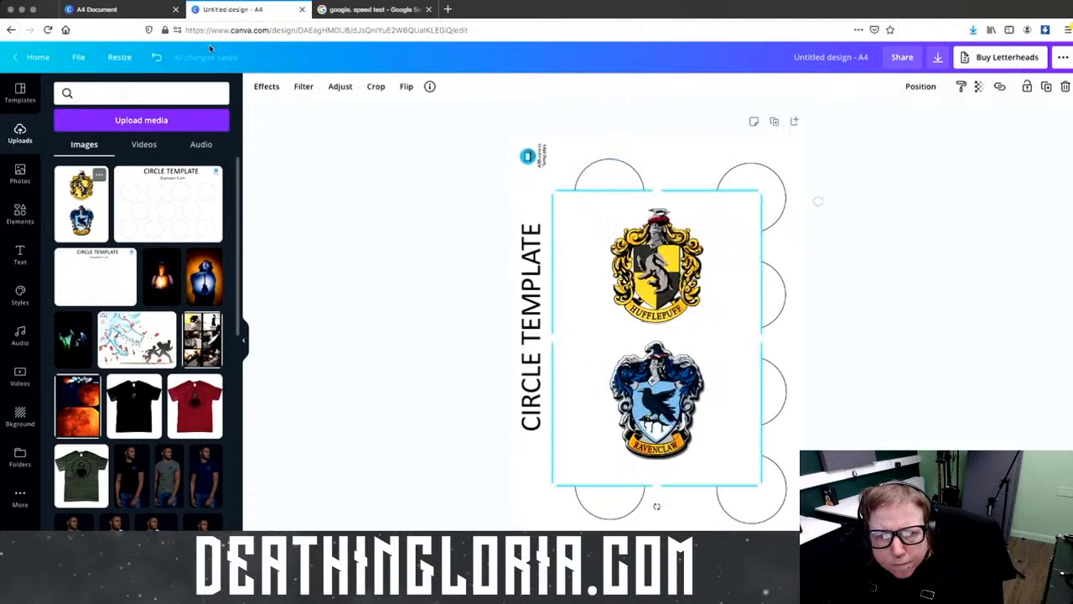
{"action": "left_click", "coordinate": [267, 86]}
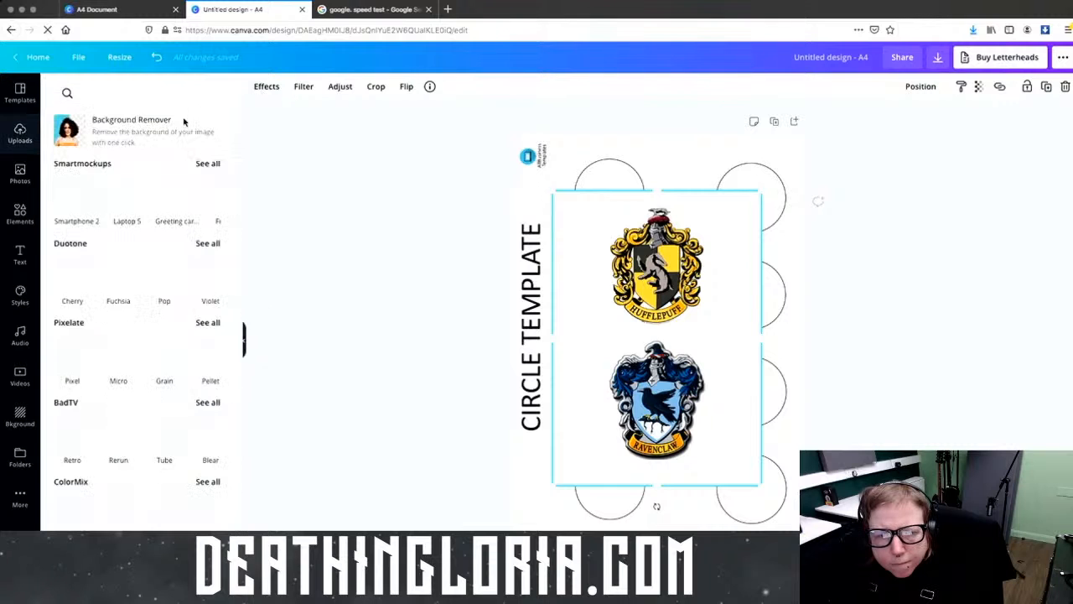
{"action": "left_click", "coordinate": [184, 120]}
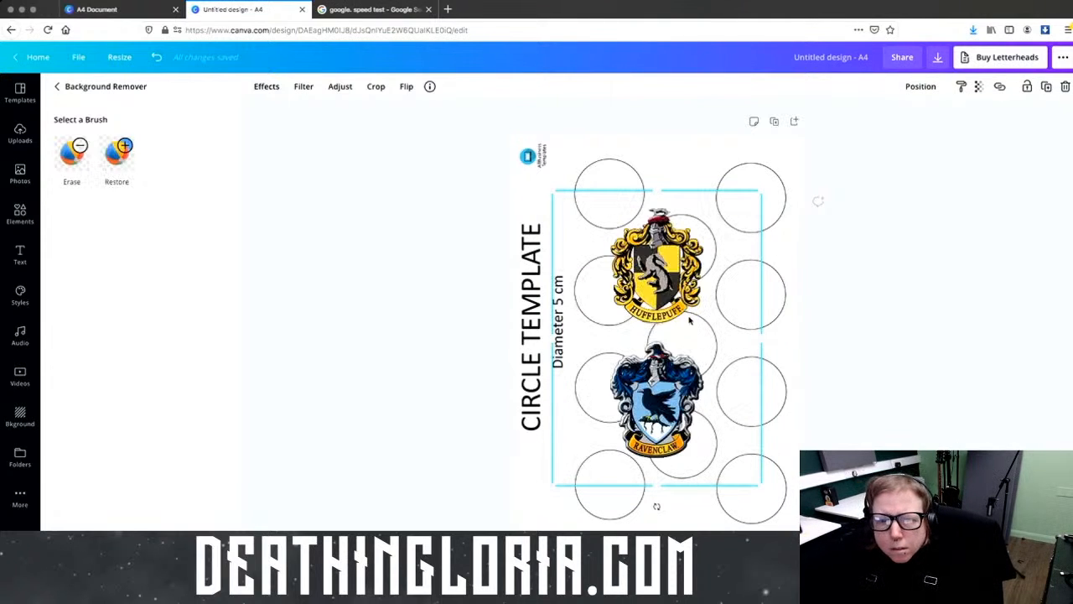
{"action": "left_click", "coordinate": [383, 9]}
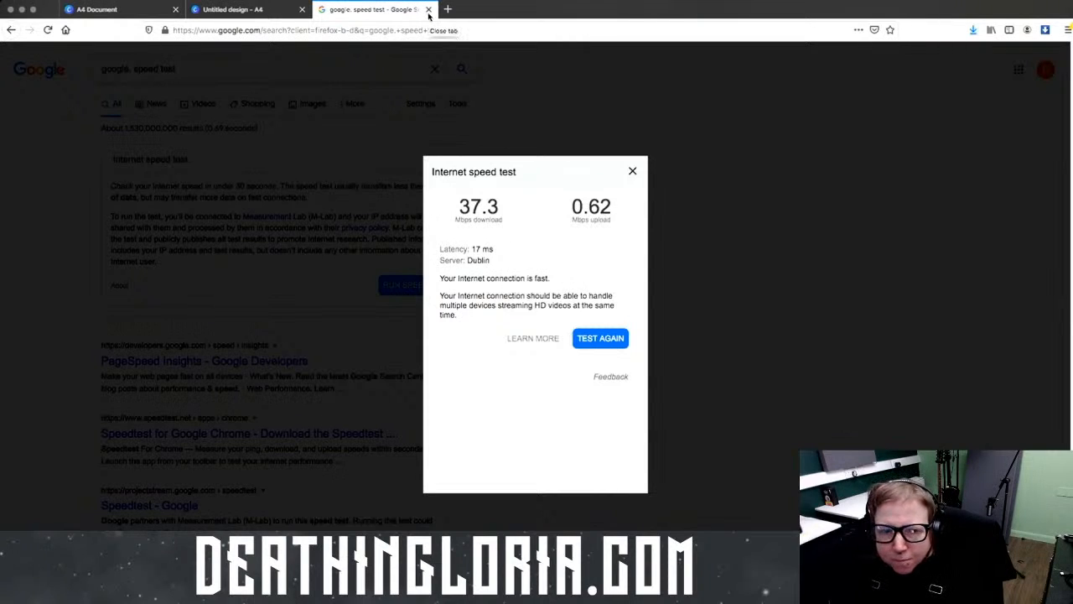
{"action": "left_click", "coordinate": [429, 9]}
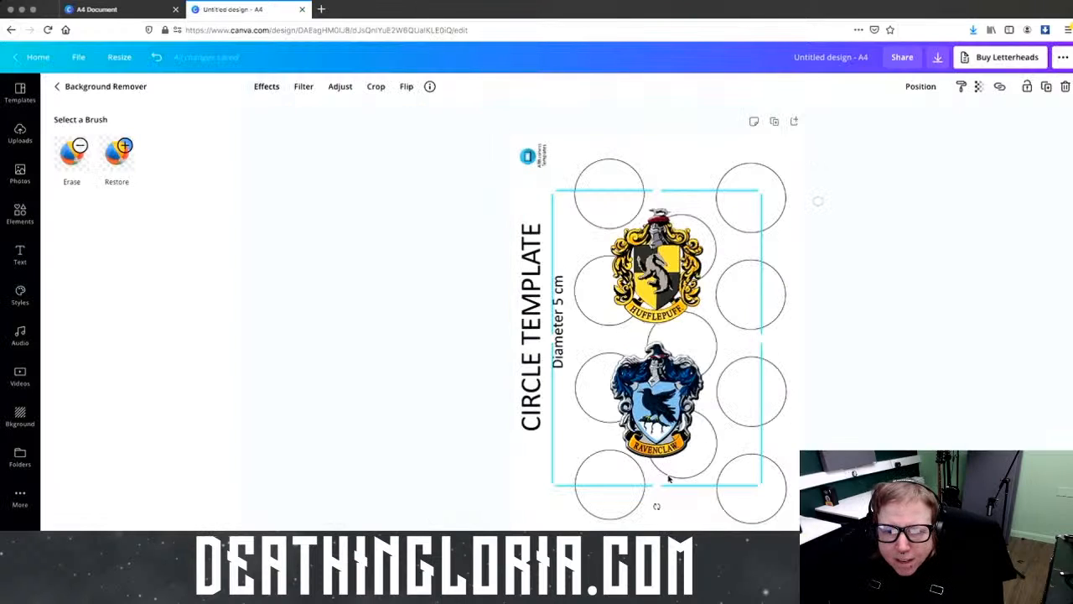
Step: Crop Ravenclaw off the background-free image and shrink the Hufflepuff crest onto the top-left circle
{"action": "left_click_drag", "start_coordinate": [657, 486], "coordinate": [657, 333]}
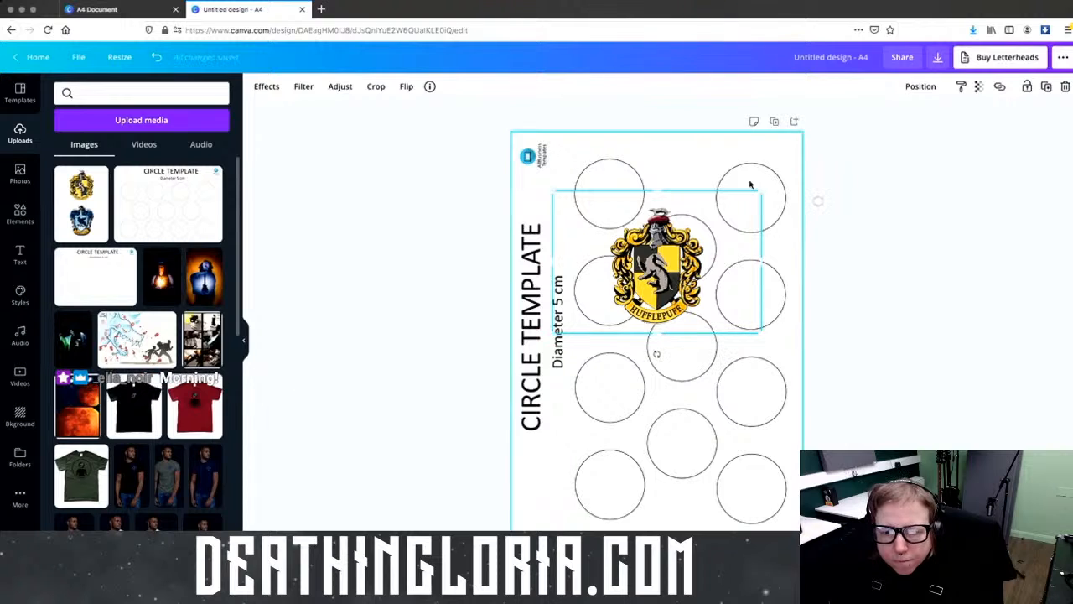
{"action": "left_click_drag", "start_coordinate": [664, 288], "coordinate": [621, 219]}
{"action": "left_click_drag", "start_coordinate": [718, 262], "coordinate": [630, 202]}
{"action": "left_click_drag", "start_coordinate": [581, 179], "coordinate": [656, 190]}
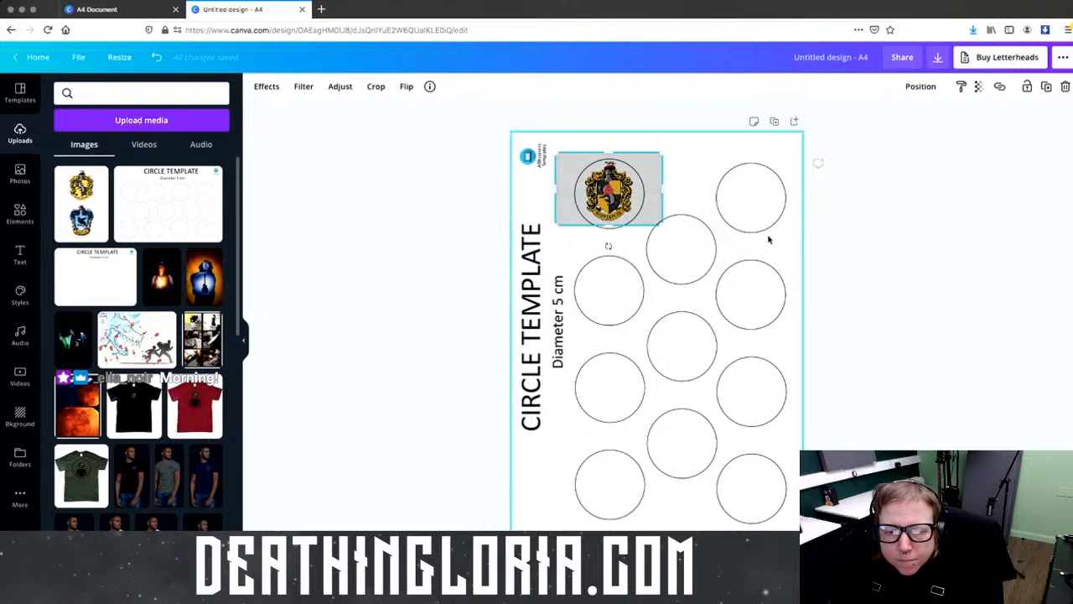
{"action": "left_click", "coordinate": [915, 300]}
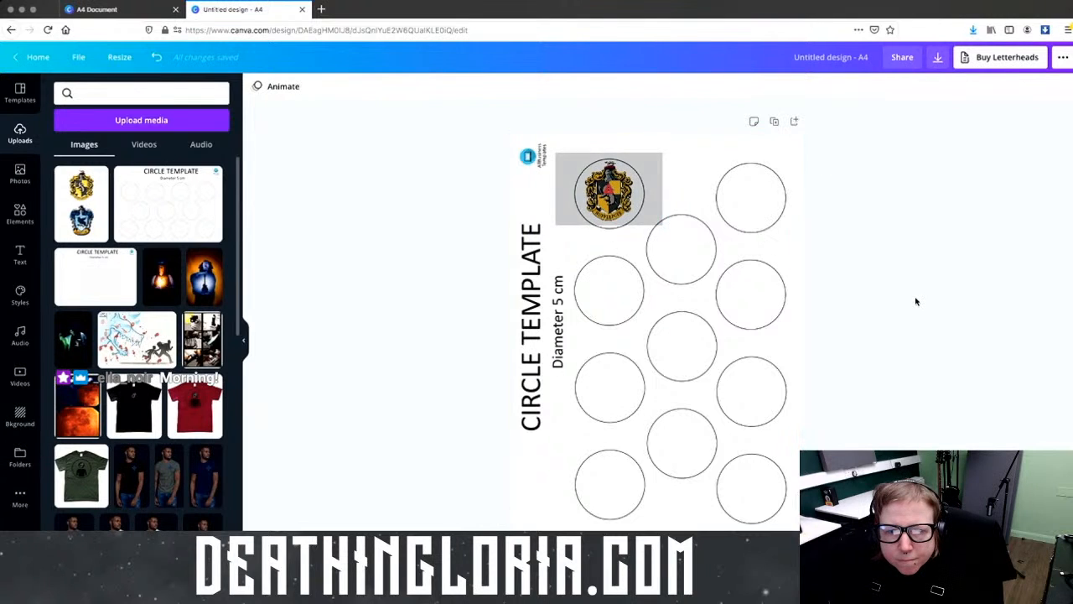
{"action": "mouse_move", "coordinate": [953, 4]}
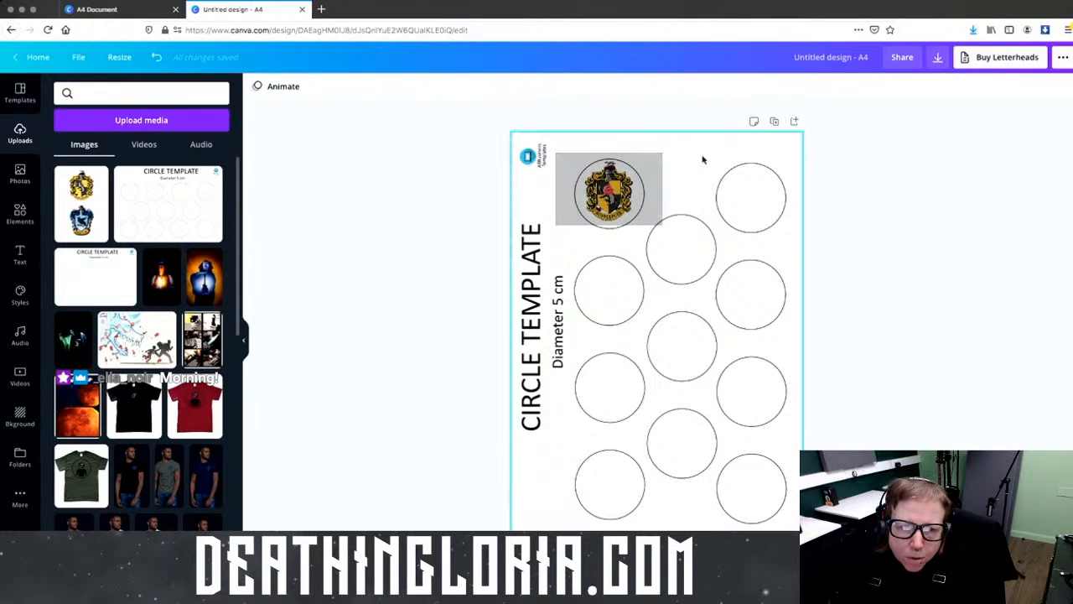
Step: Duplicate the page holding the Hufflepuff crest from the crest's right-click menu
{"action": "left_click", "coordinate": [637, 190]}
{"action": "right_click", "coordinate": [622, 195]}
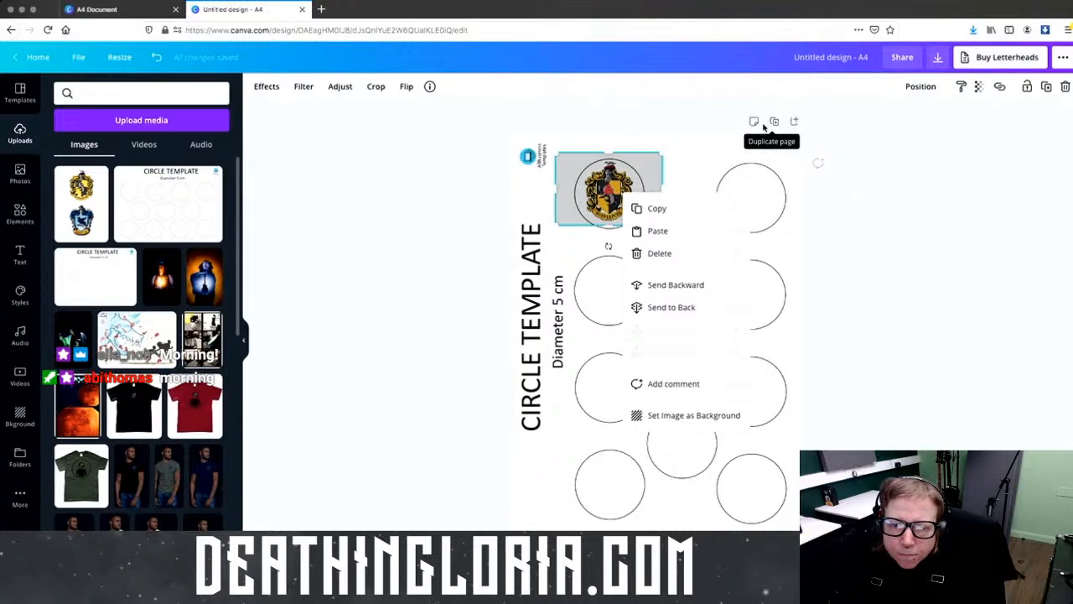
{"action": "left_click", "coordinate": [772, 122]}
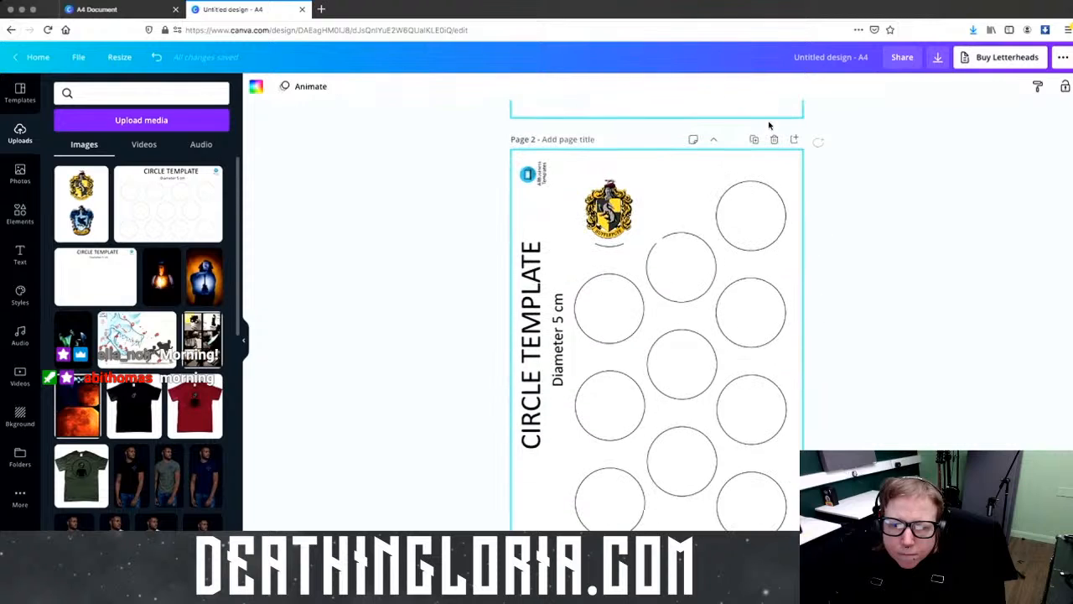
Step: Try moving the crest toward the centre circle, undo, and set it back on the top-left circle
{"action": "left_click_drag", "start_coordinate": [633, 238], "coordinate": [709, 337]}
{"action": "key", "text": "ctrl+z"}
{"action": "left_click_drag", "start_coordinate": [649, 262], "coordinate": [605, 216]}
{"action": "right_click", "coordinate": [605, 216]}
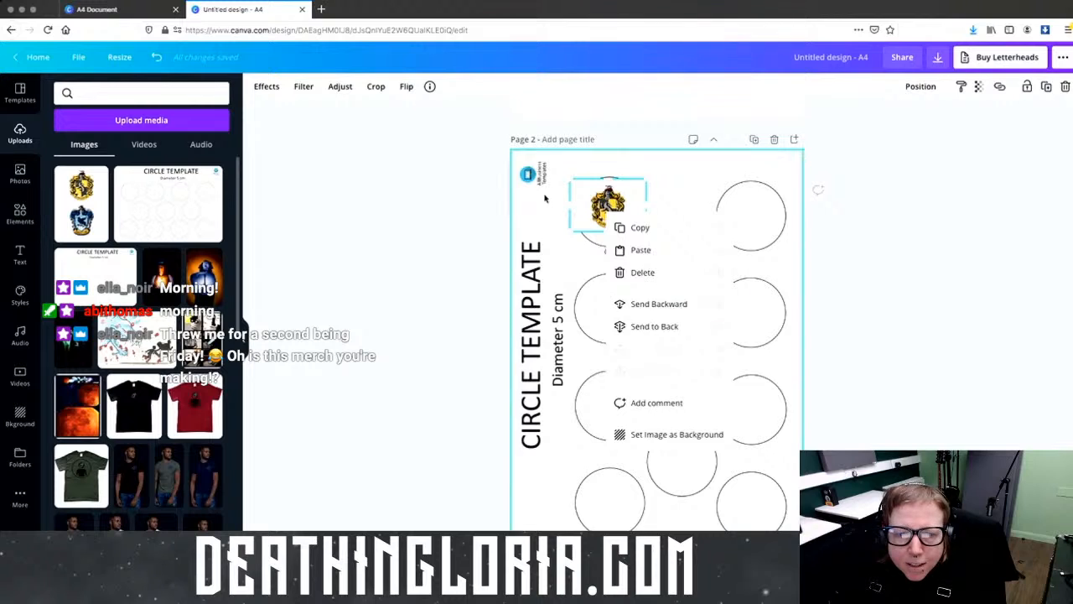
{"action": "key", "text": "Escape"}
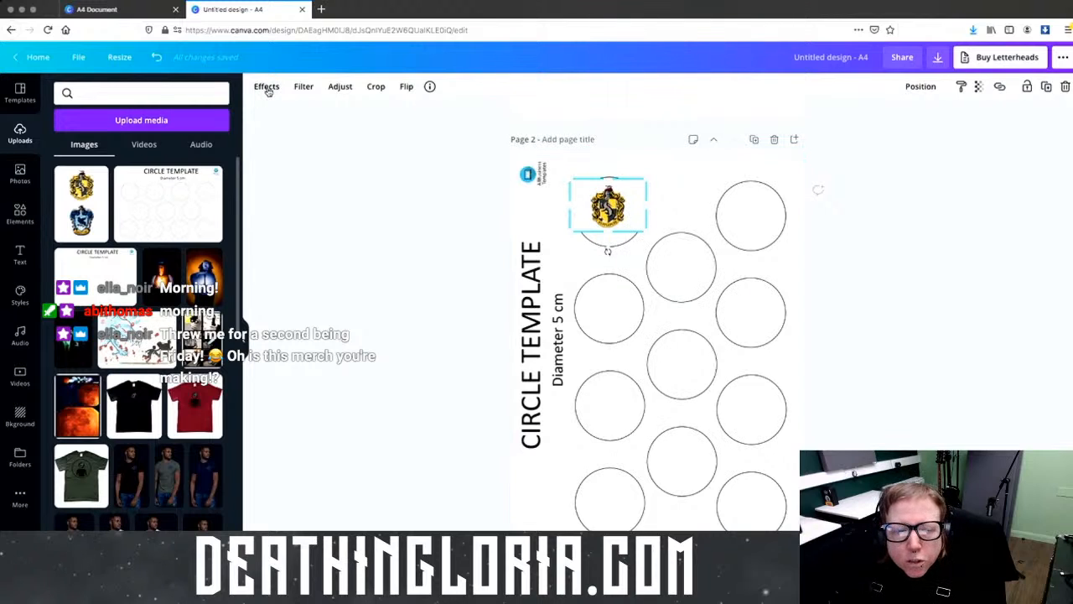
Step: Run Background Remover on the page 2 crest and nudge it inside the top-left circle
{"action": "left_click", "coordinate": [266, 88]}
{"action": "left_click", "coordinate": [141, 126]}
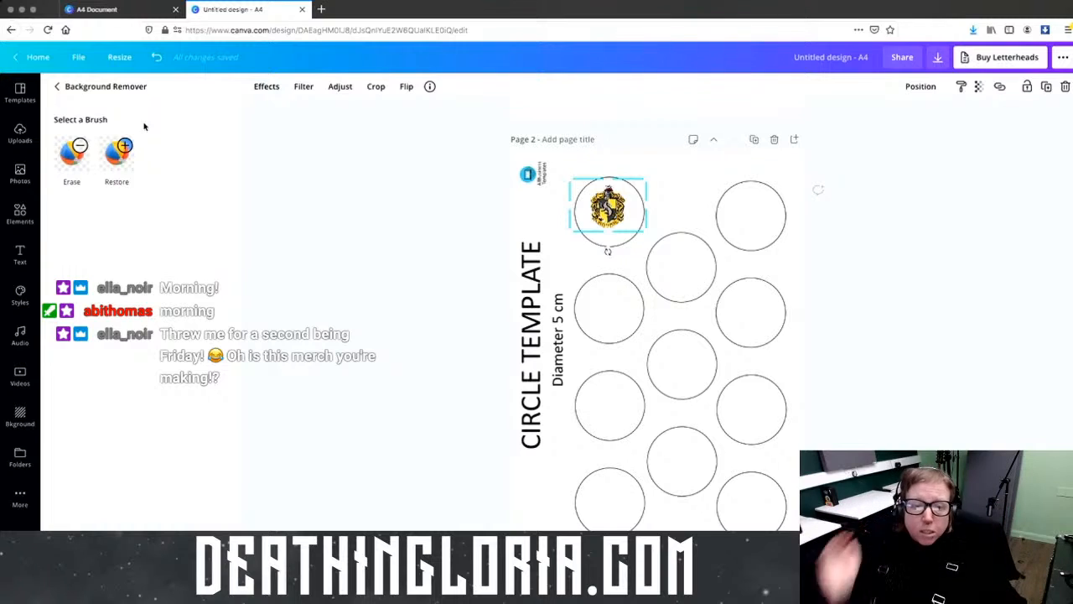
{"action": "mouse_move", "coordinate": [627, 226]}
{"action": "left_mouse_down"}
{"action": "mouse_move", "coordinate": [665, 250]}
{"action": "mouse_move", "coordinate": [603, 215]}
{"action": "mouse_move", "coordinate": [612, 219]}
{"action": "left_mouse_up"}
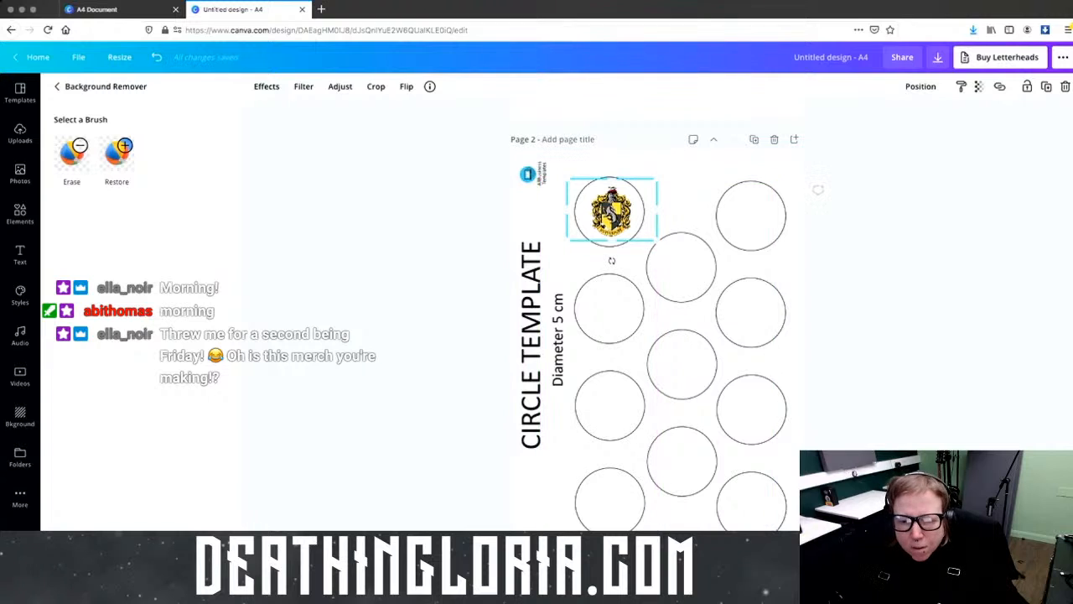
{"action": "left_click", "coordinate": [951, 587]}
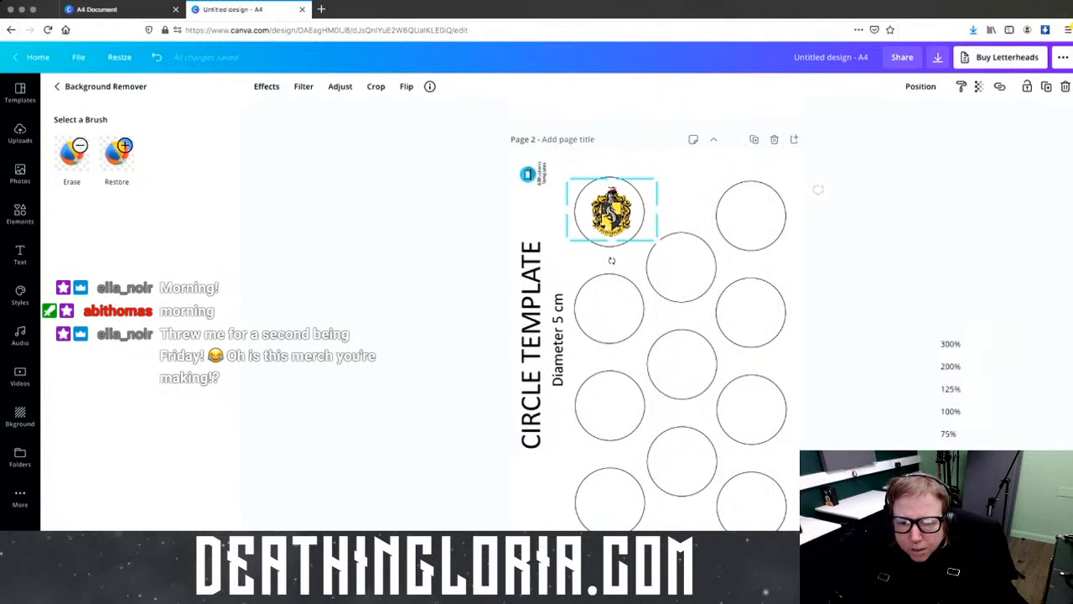
Step: Zoom to 200% and enlarge and centre the crest within the top-left circle
{"action": "left_click", "coordinate": [956, 373]}
{"action": "scroll", "coordinate": [673, 293], "scroll_direction": "up", "scroll_amount": 5}
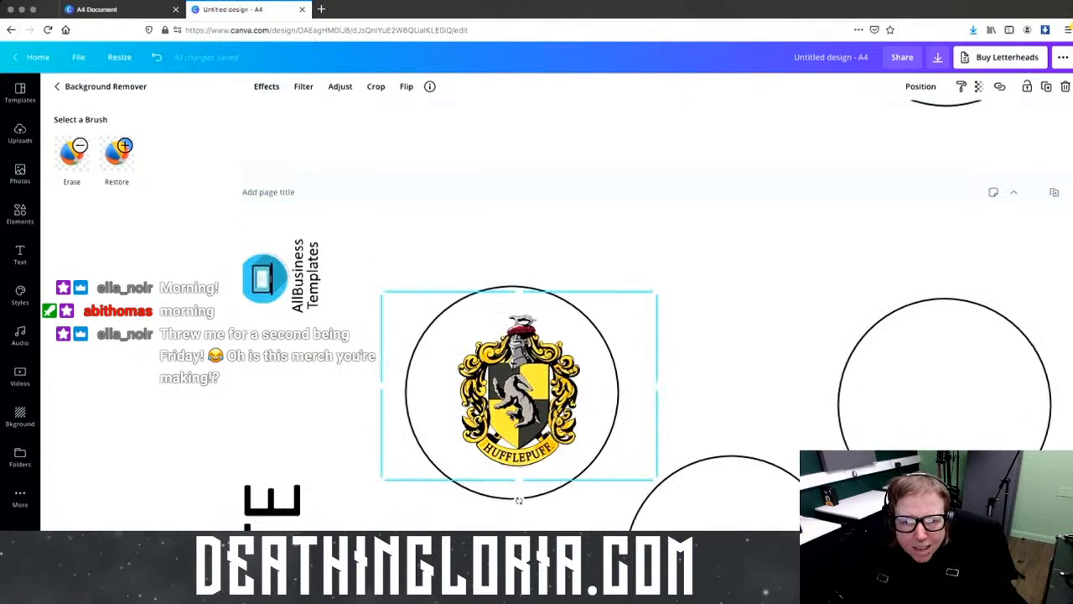
{"action": "left_click_drag", "start_coordinate": [519, 386], "coordinate": [499, 374]}
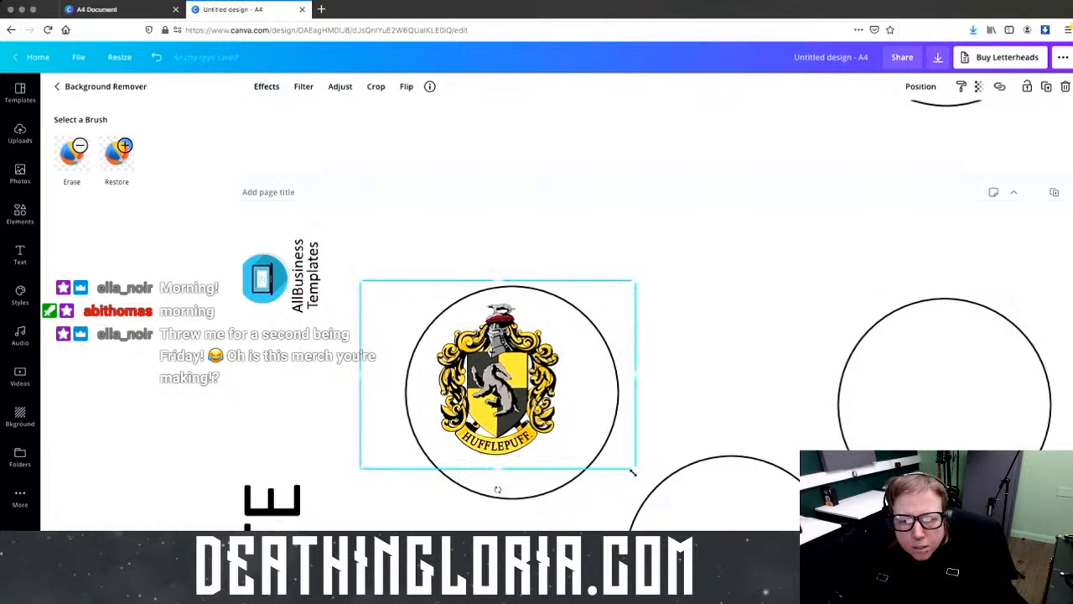
{"action": "left_click_drag", "start_coordinate": [639, 471], "coordinate": [670, 492]}
{"action": "left_click_drag", "start_coordinate": [521, 376], "coordinate": [516, 370]}
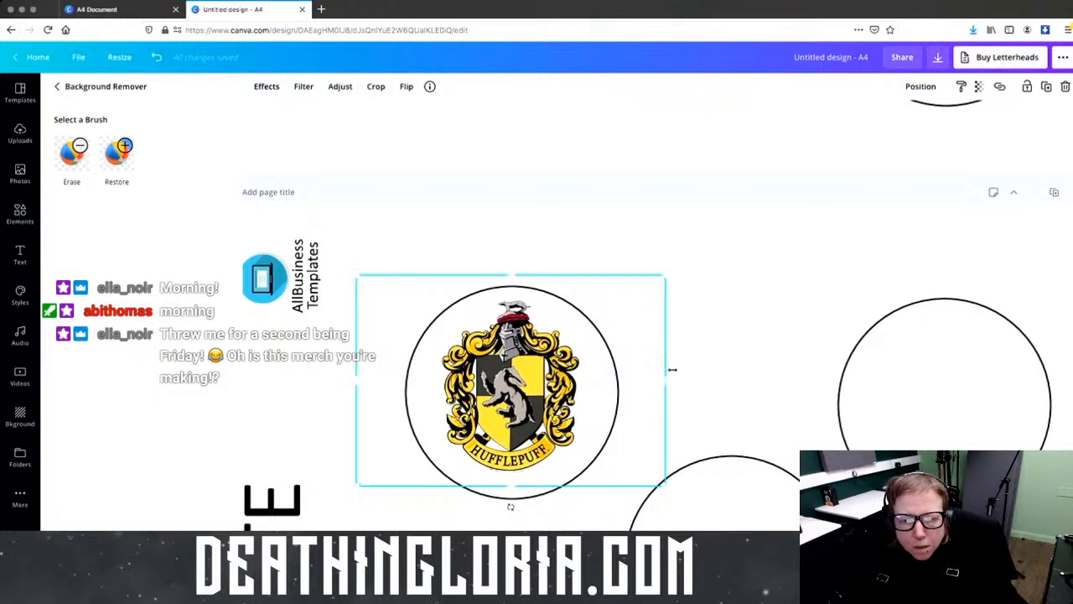
{"action": "left_click", "coordinate": [729, 373]}
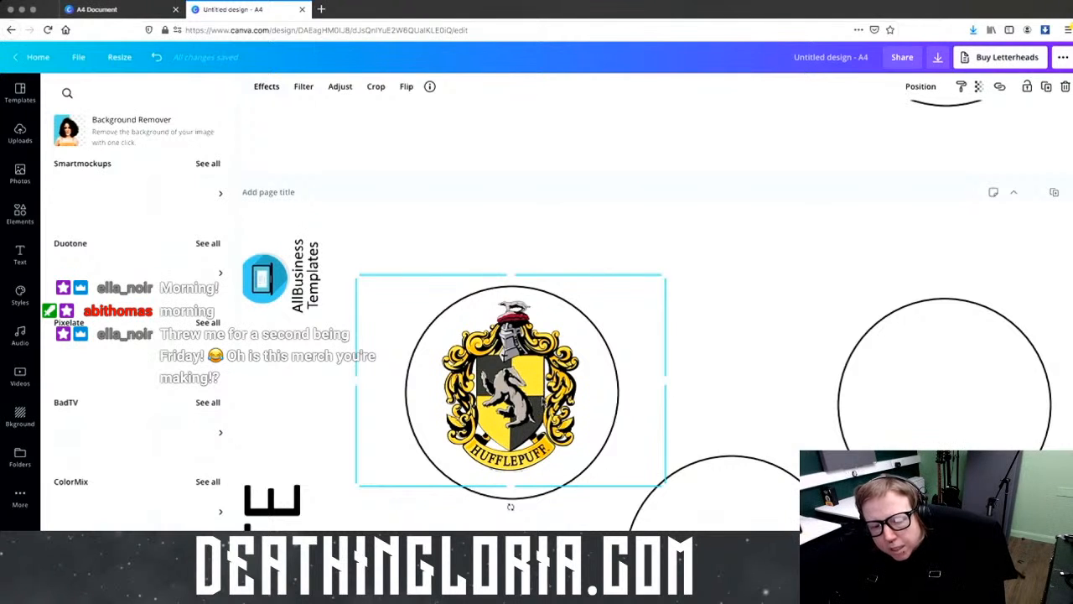
Step: Add a crest copy in the right circle, then delete both crest images
{"action": "left_click_drag", "start_coordinate": [718, 412], "coordinate": [1018, 395]}
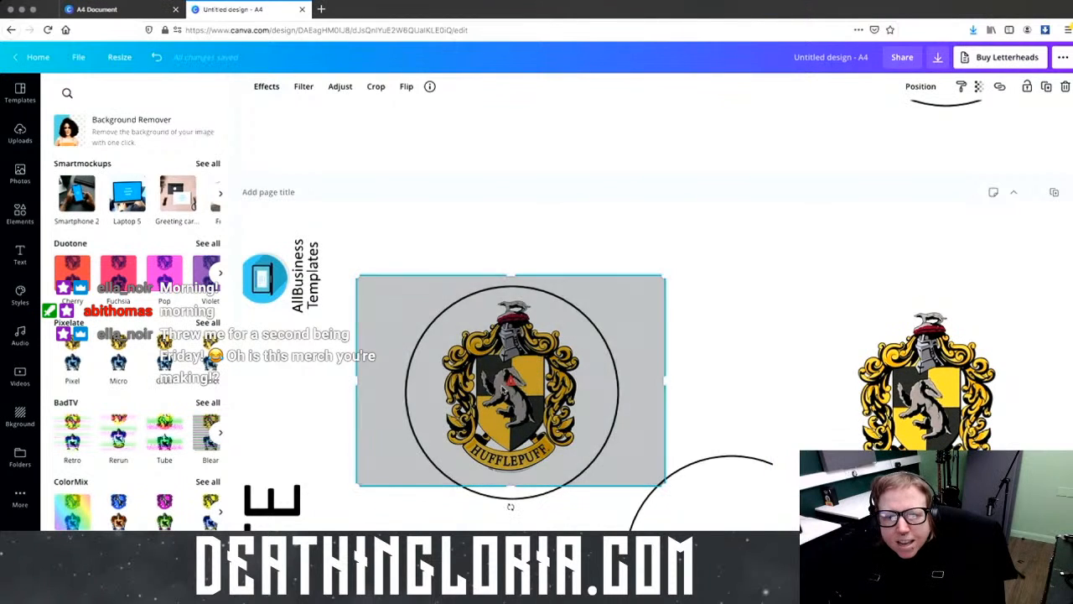
{"action": "double_click", "coordinate": [511, 383]}
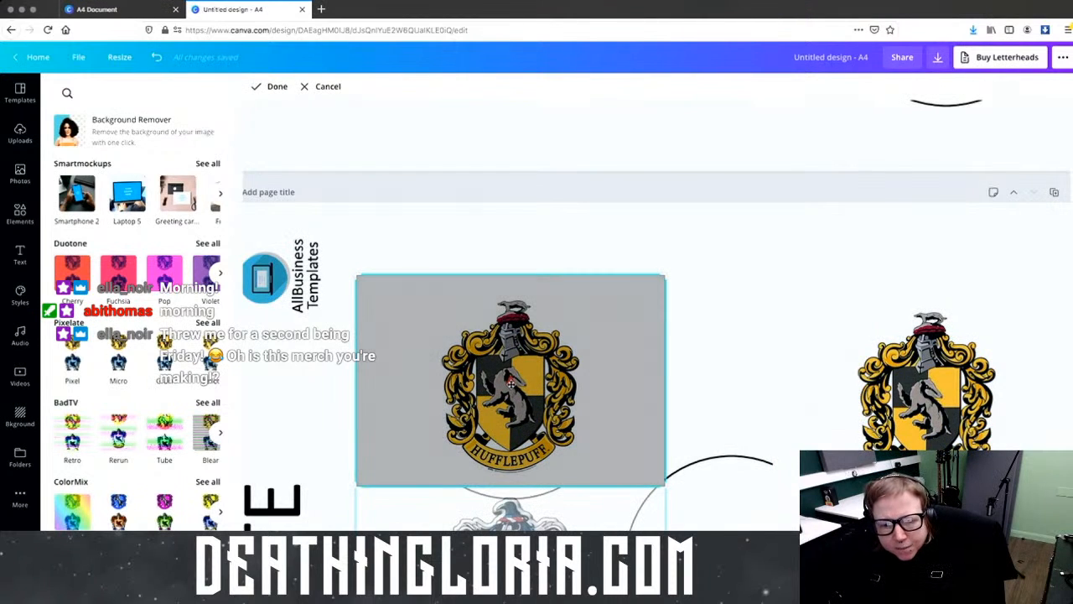
{"action": "left_click", "coordinate": [769, 311]}
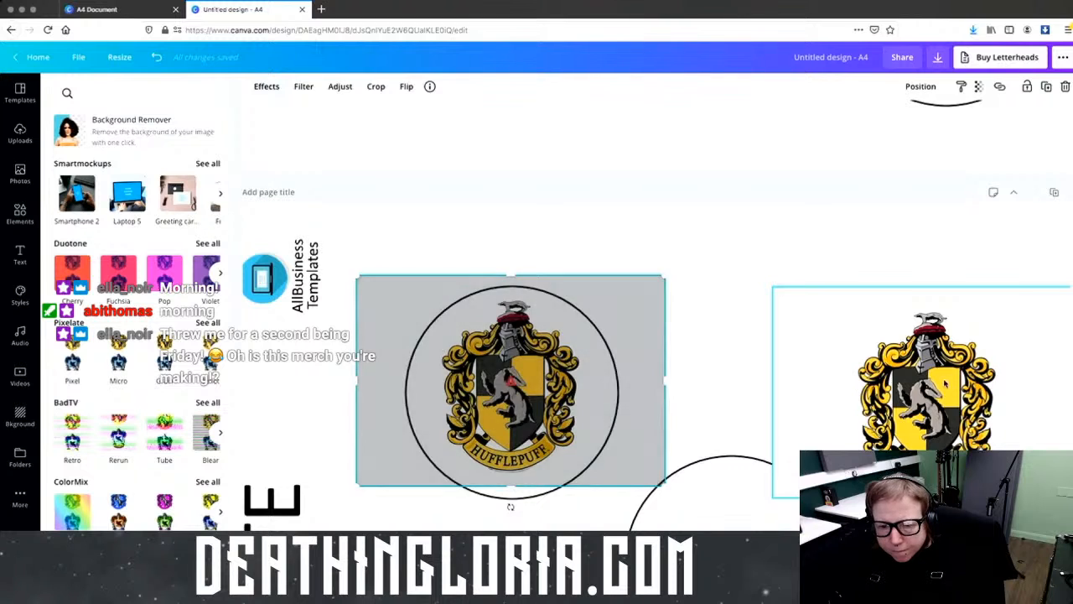
{"action": "scroll", "coordinate": [947, 385], "scroll_direction": "down", "scroll_amount": 3}
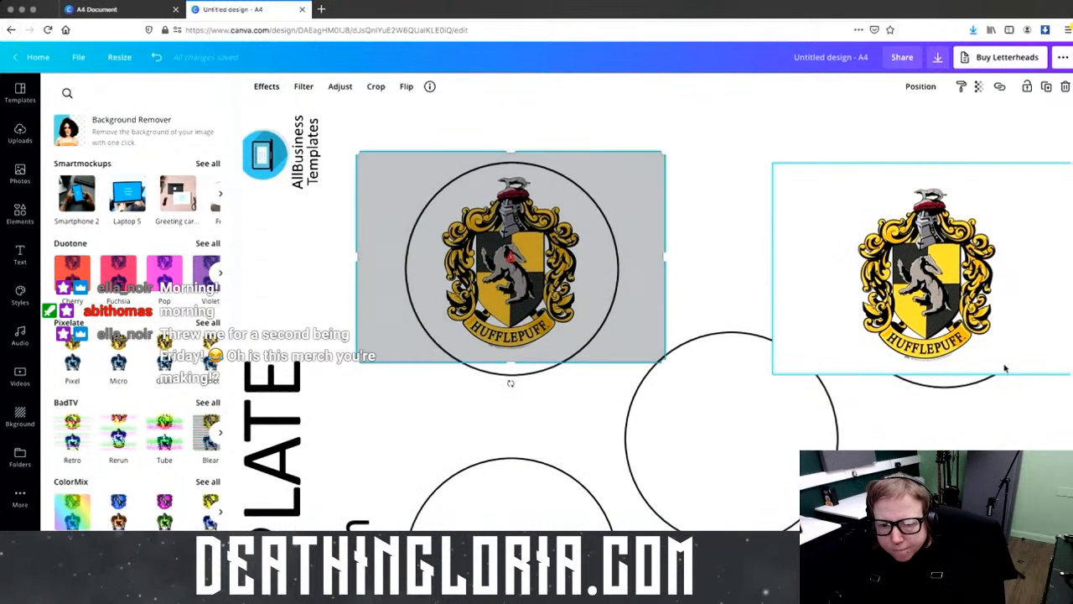
{"action": "key", "text": "Delete"}
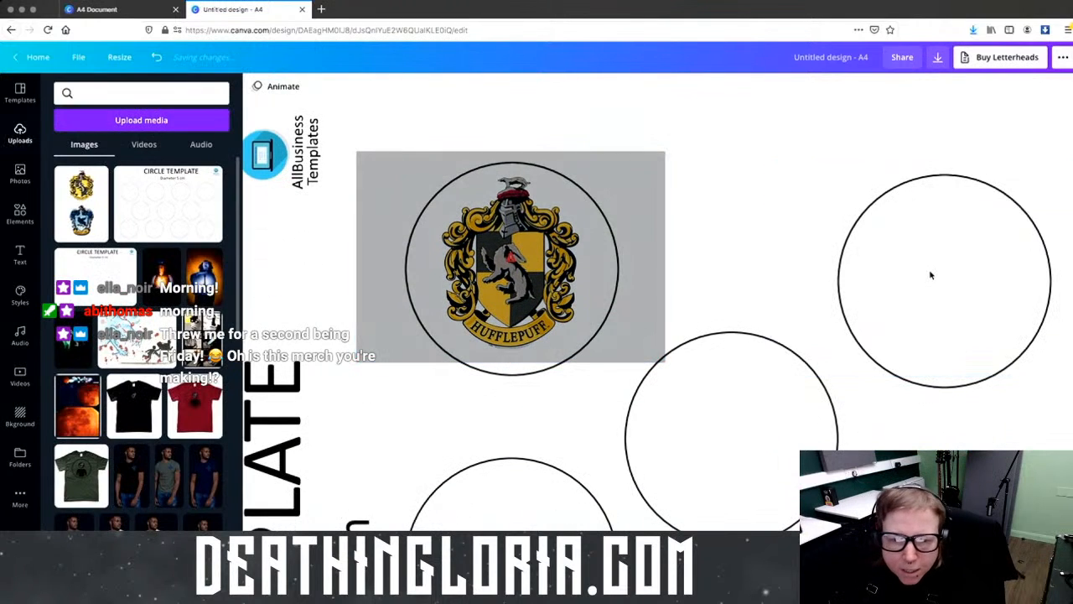
{"action": "left_click", "coordinate": [528, 335]}
{"action": "key", "text": "Delete"}
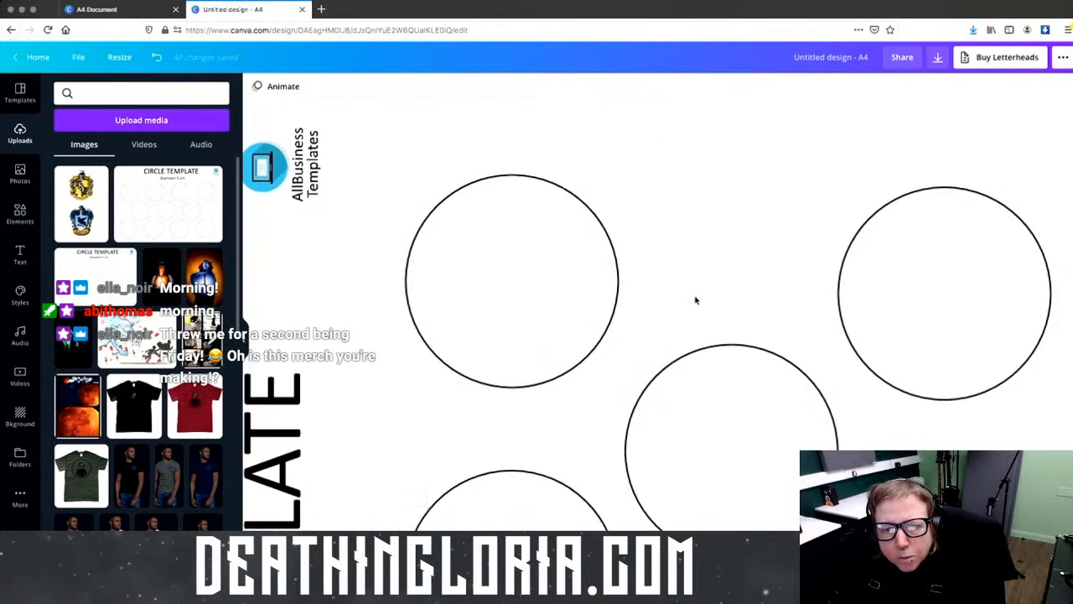
{"action": "scroll", "coordinate": [697, 293], "scroll_direction": "down", "scroll_amount": 5}
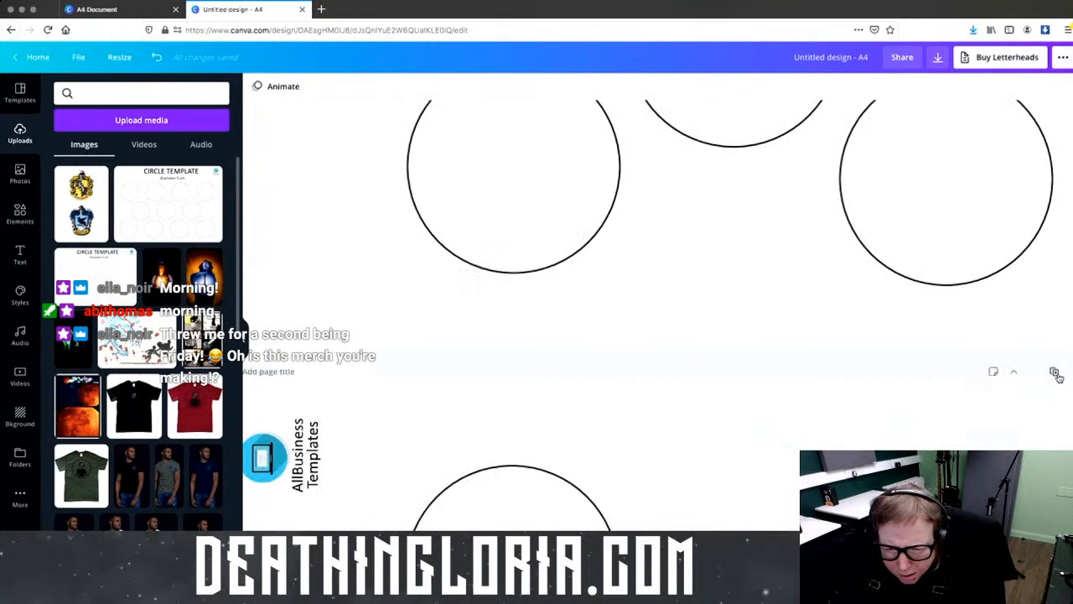
{"action": "scroll", "coordinate": [735, 355], "scroll_direction": "down", "scroll_amount": 6}
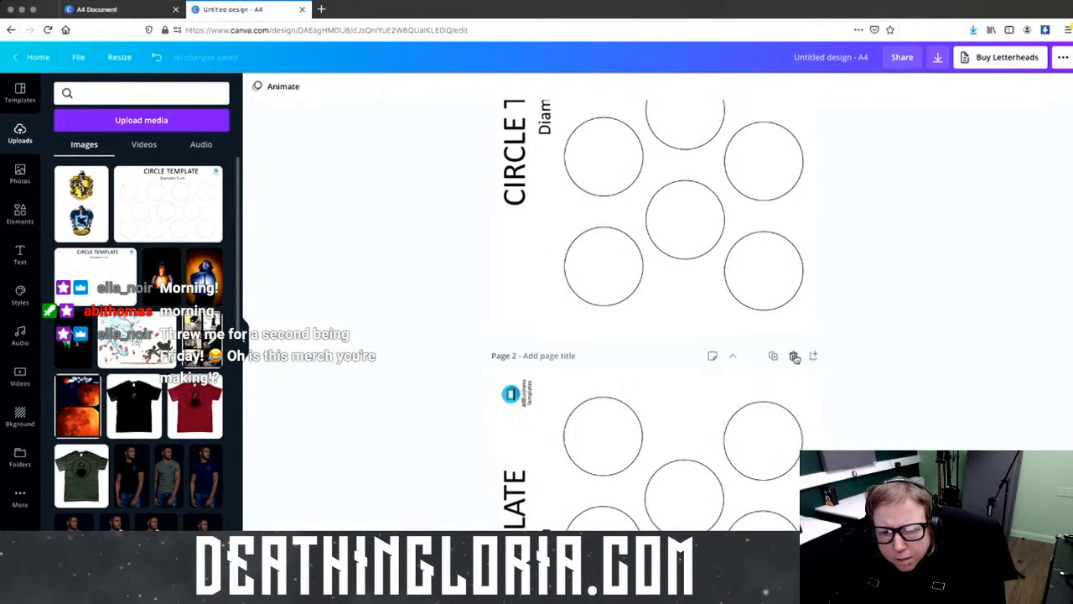
Step: Delete page 2 and remove the Hufflepuff crest from page 1
{"action": "left_click", "coordinate": [795, 356]}
{"action": "left_click", "coordinate": [604, 226]}
{"action": "key", "text": "Delete"}
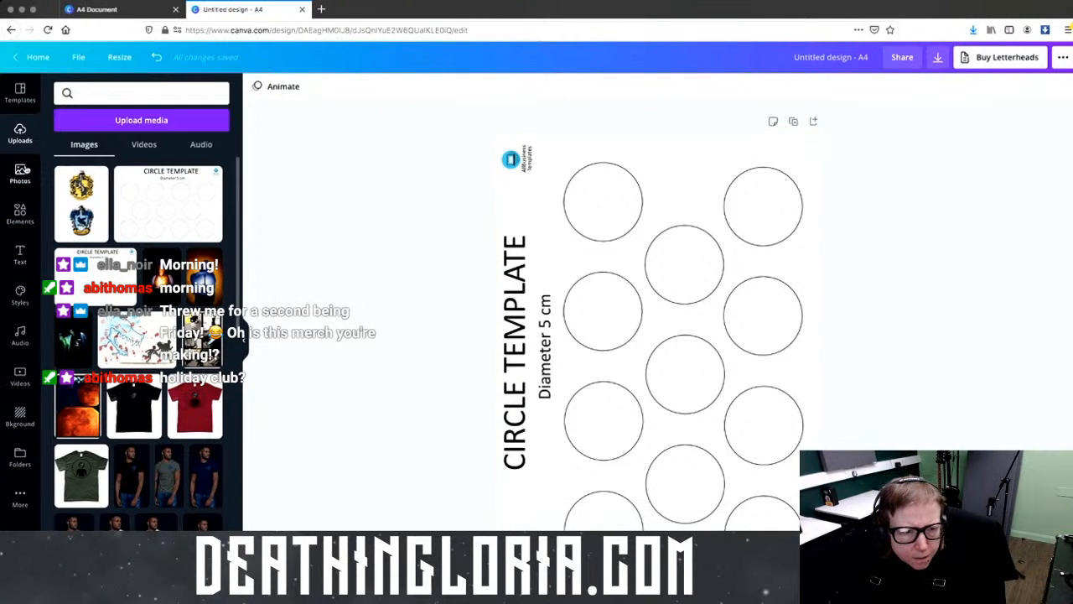
Step: Add a circle outline from Elements > Shapes > See all
{"action": "left_click", "coordinate": [19, 213]}
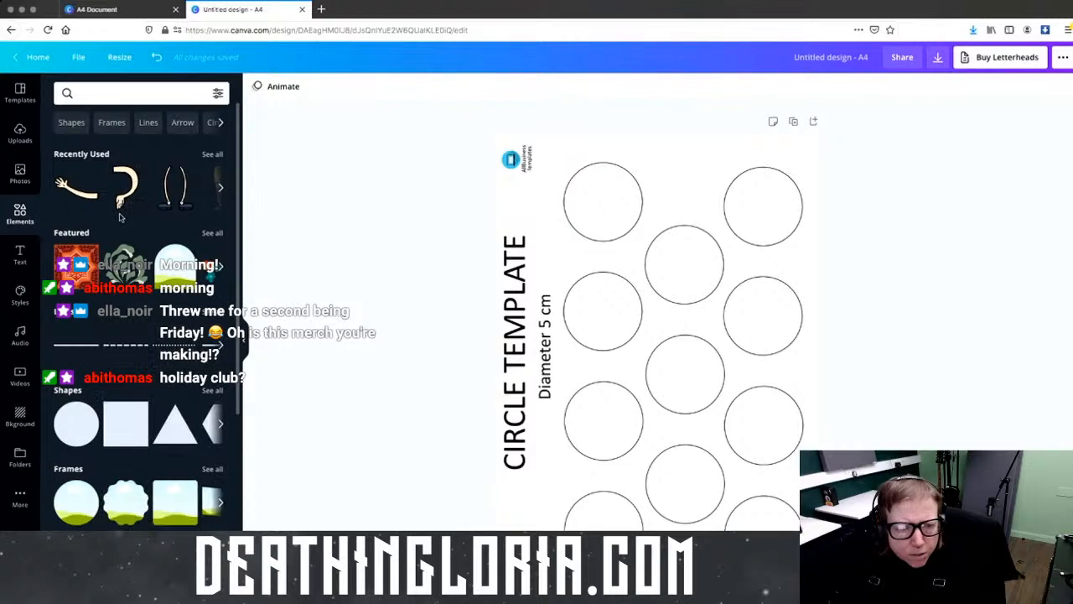
{"action": "left_click", "coordinate": [221, 427]}
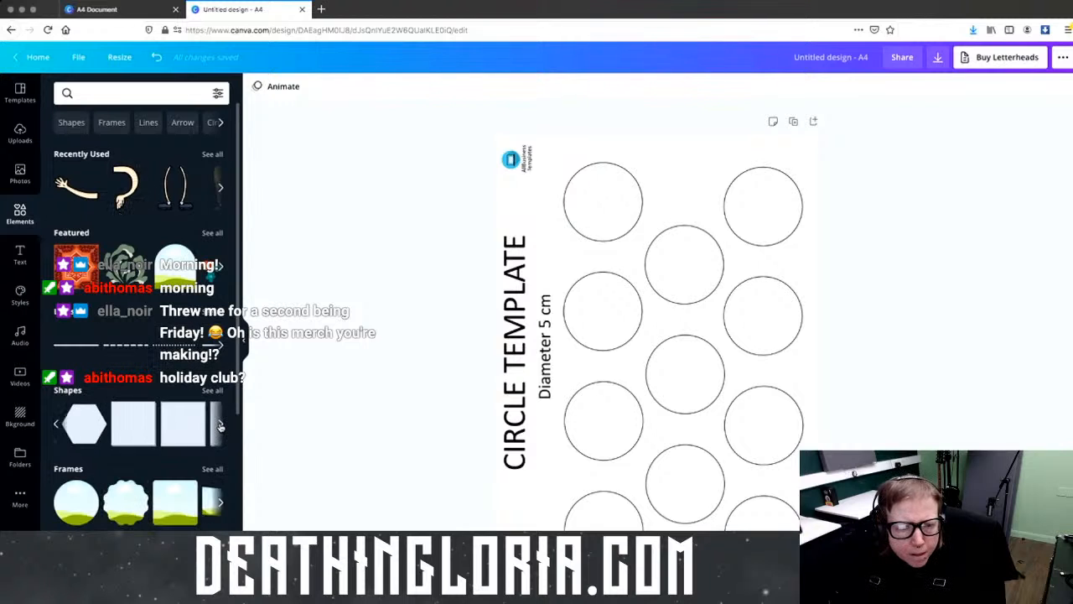
{"action": "left_click", "coordinate": [213, 391]}
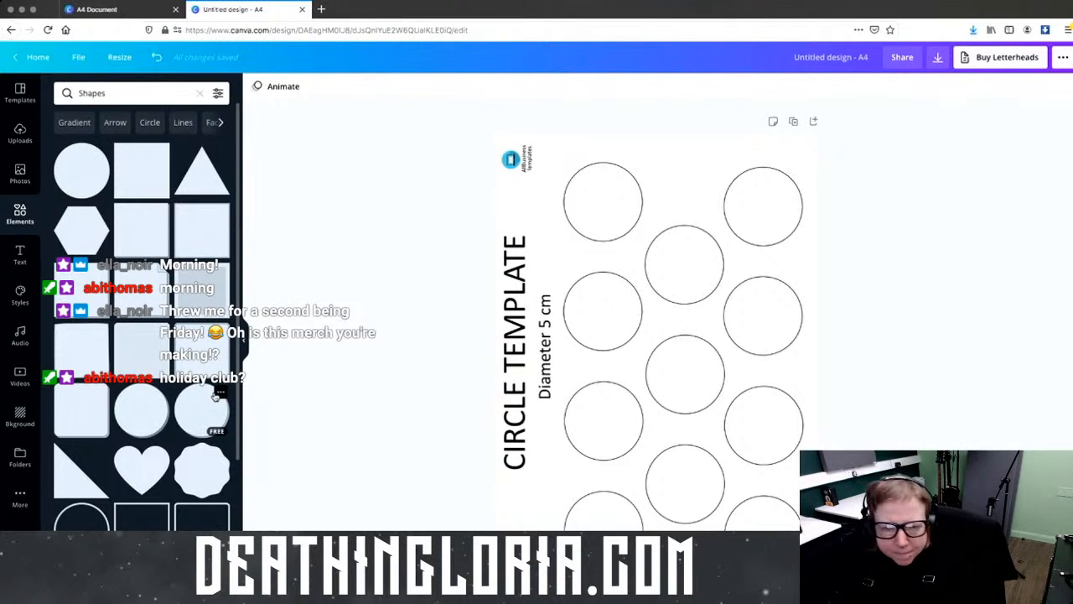
{"action": "left_click", "coordinate": [216, 396]}
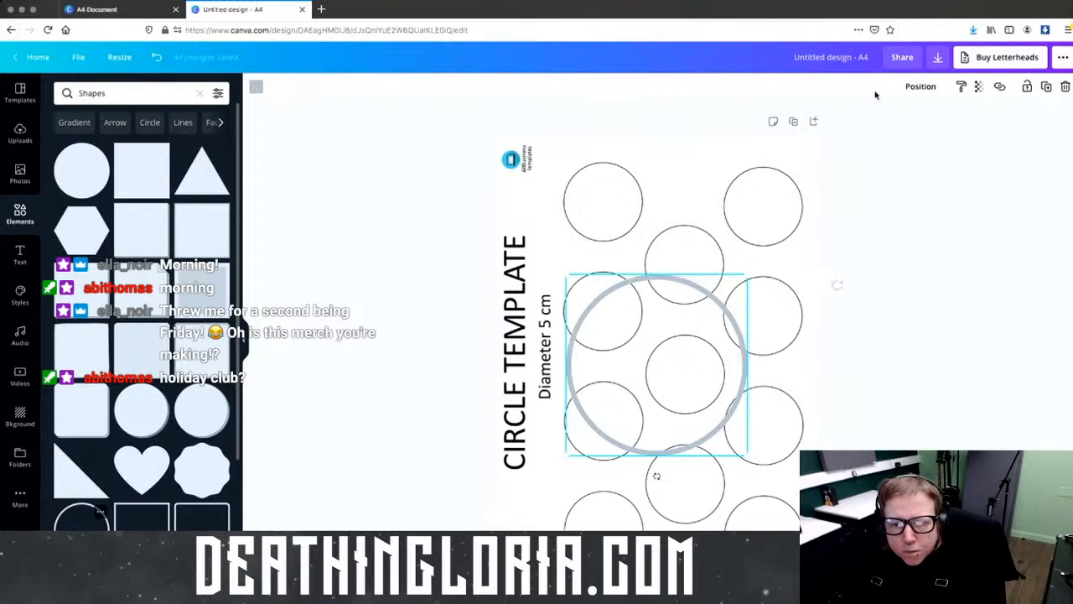
Step: Make the circle outline black and shrink it to template-circle size over the top-left circle
{"action": "left_click", "coordinate": [256, 88]}
{"action": "left_click", "coordinate": [64, 246]}
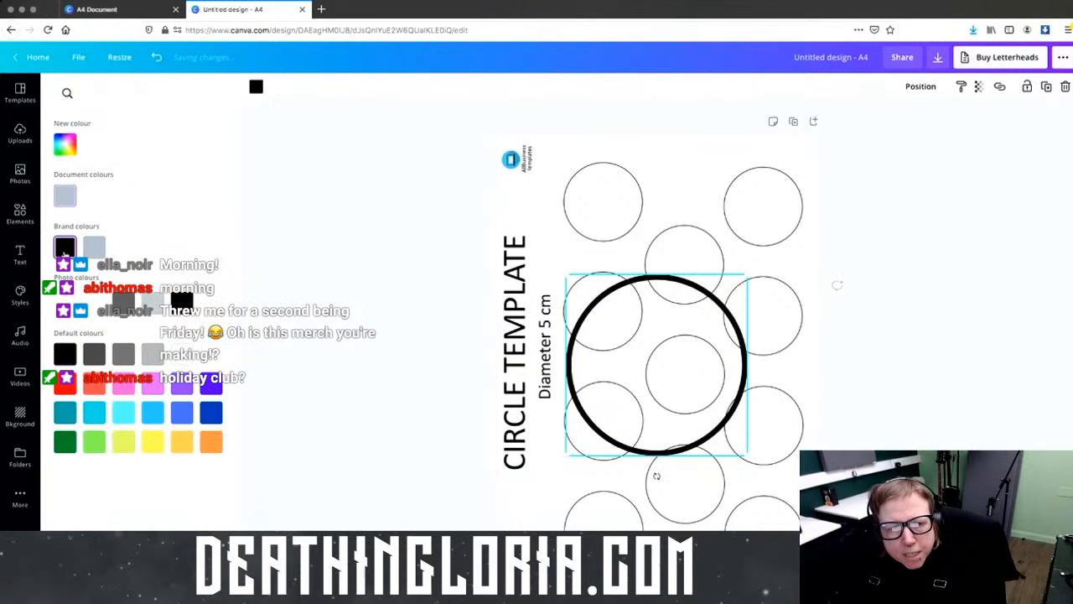
{"action": "left_click_drag", "start_coordinate": [657, 359], "coordinate": [603, 239]}
{"action": "left_click_drag", "start_coordinate": [680, 316], "coordinate": [612, 249]}
{"action": "left_click_drag", "start_coordinate": [555, 227], "coordinate": [593, 226]}
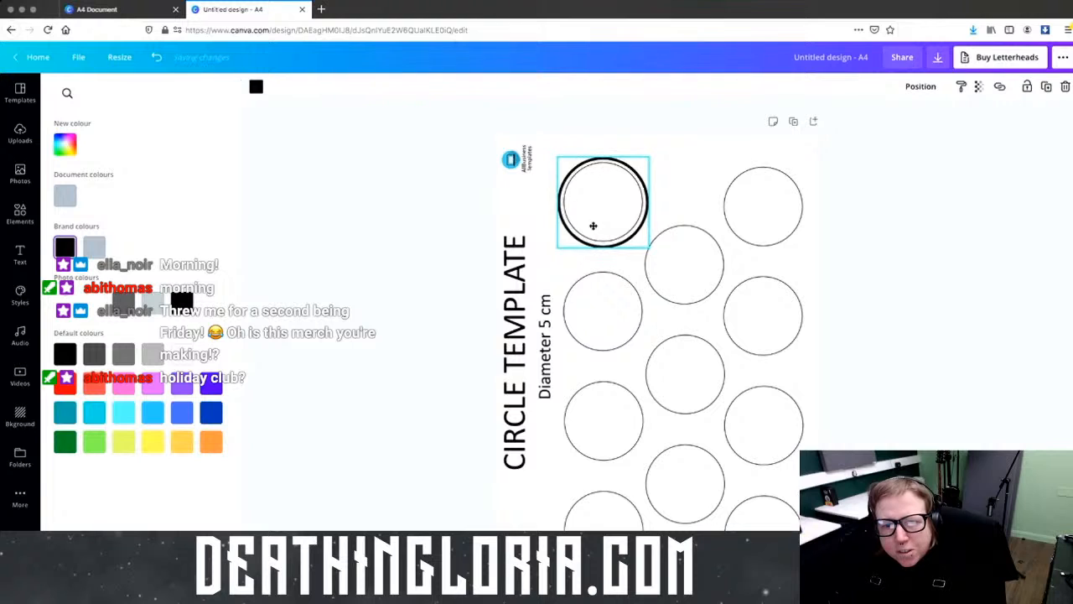
{"action": "mouse_move", "coordinate": [649, 248]}
{"action": "left_mouse_down"}
{"action": "mouse_move", "coordinate": [623, 228]}
{"action": "mouse_move", "coordinate": [645, 242]}
{"action": "left_mouse_up"}
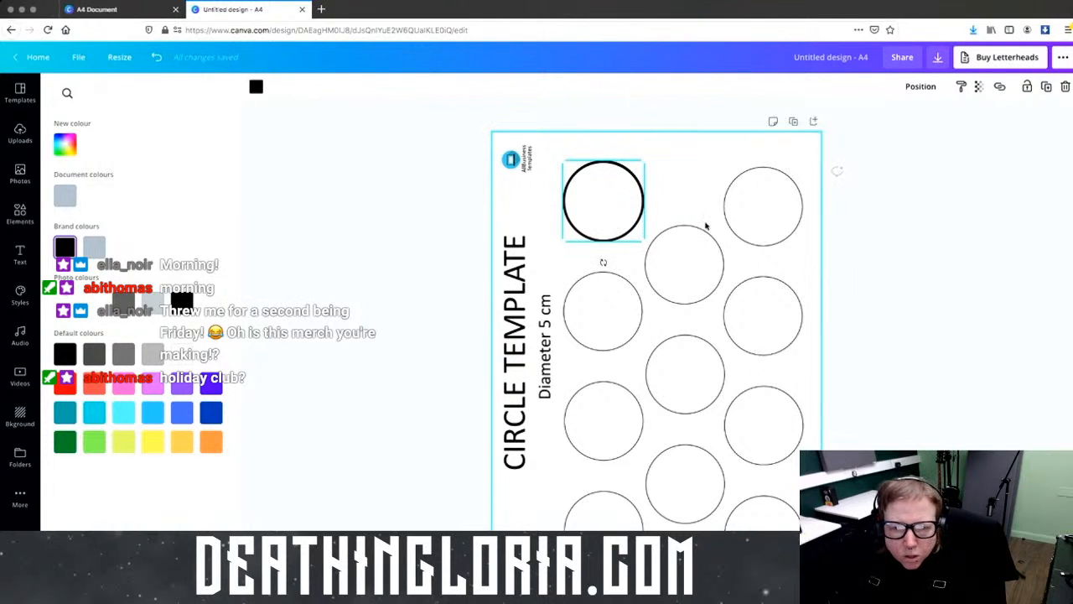
{"action": "left_click_drag", "start_coordinate": [613, 209], "coordinate": [729, 292]}
{"action": "left_click", "coordinate": [822, 163]}
Step: Delete the circle template image and move the black circle to the top-left
{"action": "scroll", "coordinate": [707, 259], "scroll_direction": "up", "scroll_amount": 1}
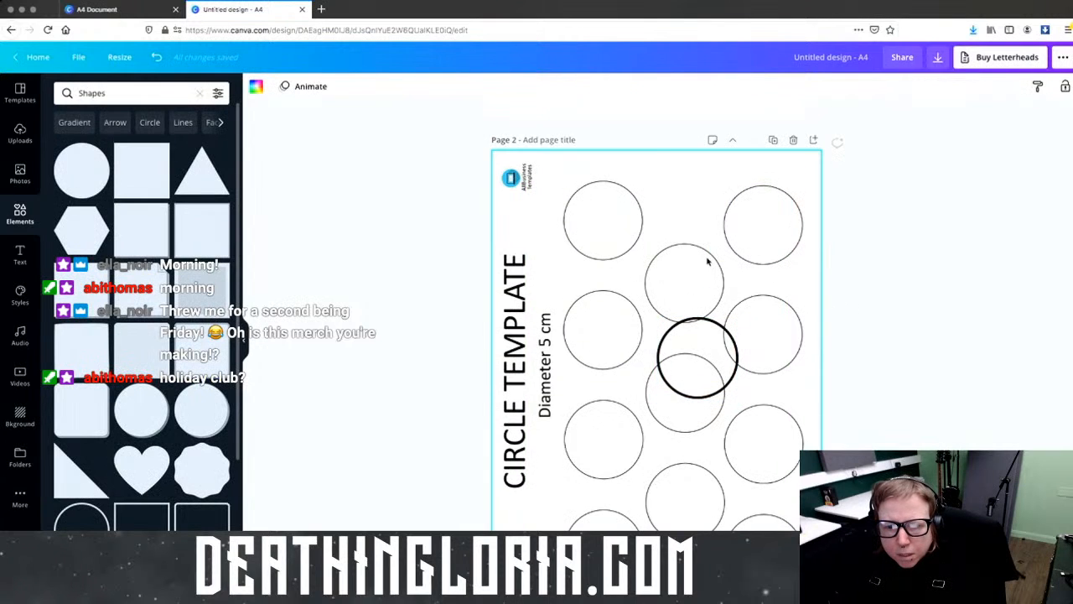
{"action": "left_click", "coordinate": [707, 262]}
{"action": "key", "text": "Delete"}
{"action": "left_click_drag", "start_coordinate": [699, 339], "coordinate": [551, 190]}
{"action": "left_click", "coordinate": [659, 256]}
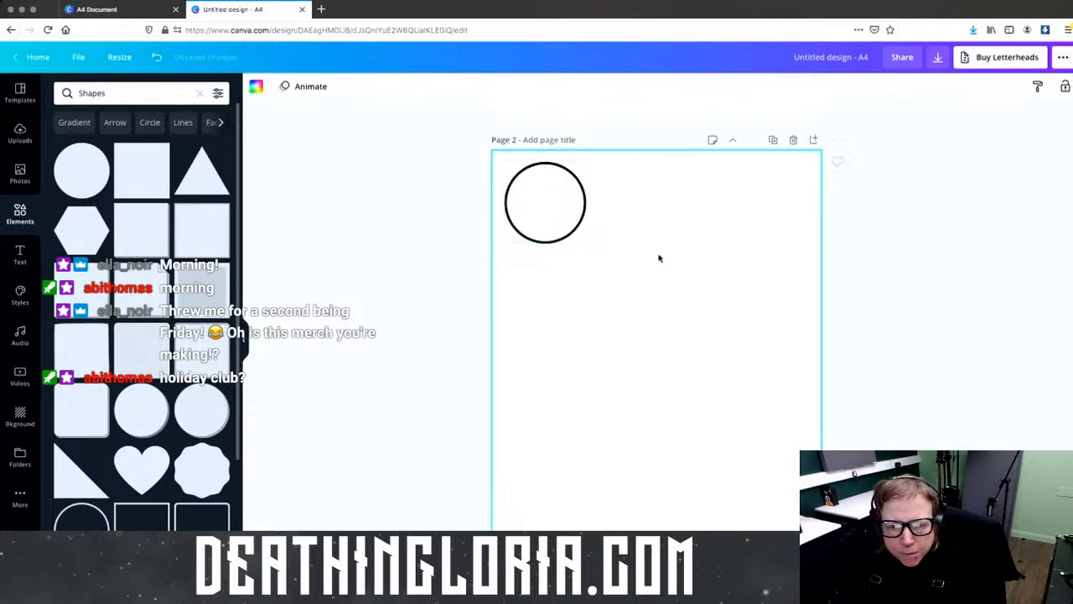
Step: Enlarge the black circle slightly and place a shrunken Hufflepuff-Ravenclaw crest image beneath it
{"action": "left_click", "coordinate": [560, 200]}
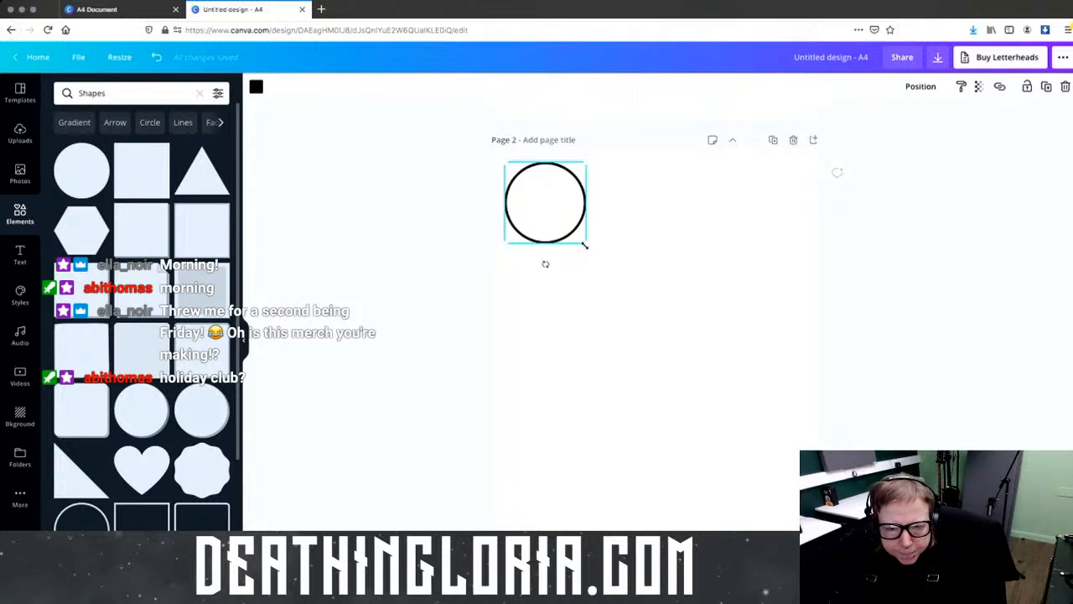
{"action": "left_click_drag", "start_coordinate": [587, 243], "coordinate": [590, 245]}
{"action": "left_click", "coordinate": [642, 246]}
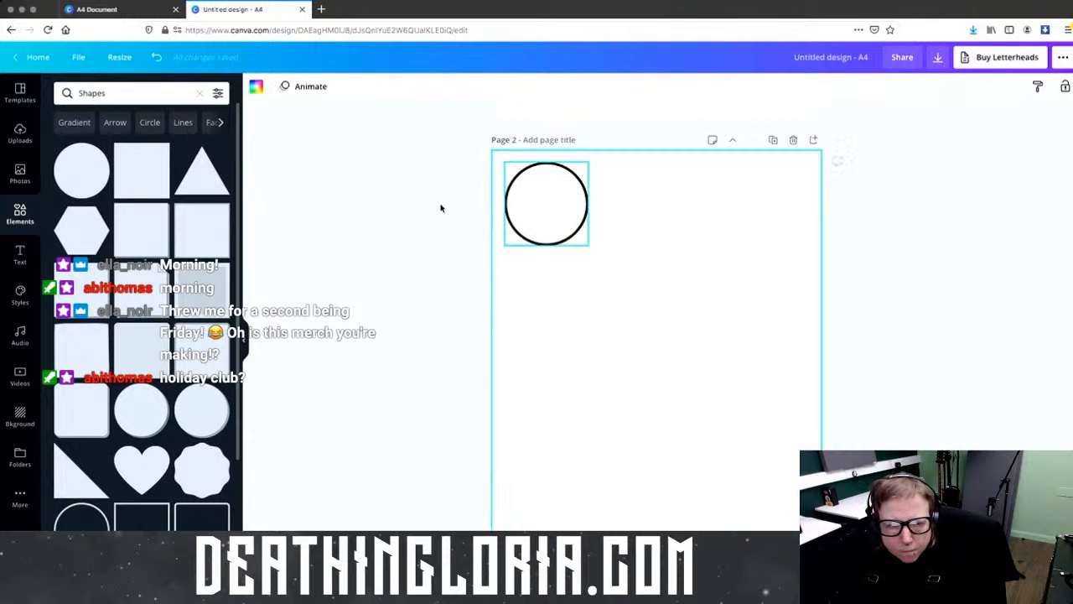
{"action": "left_click", "coordinate": [20, 132]}
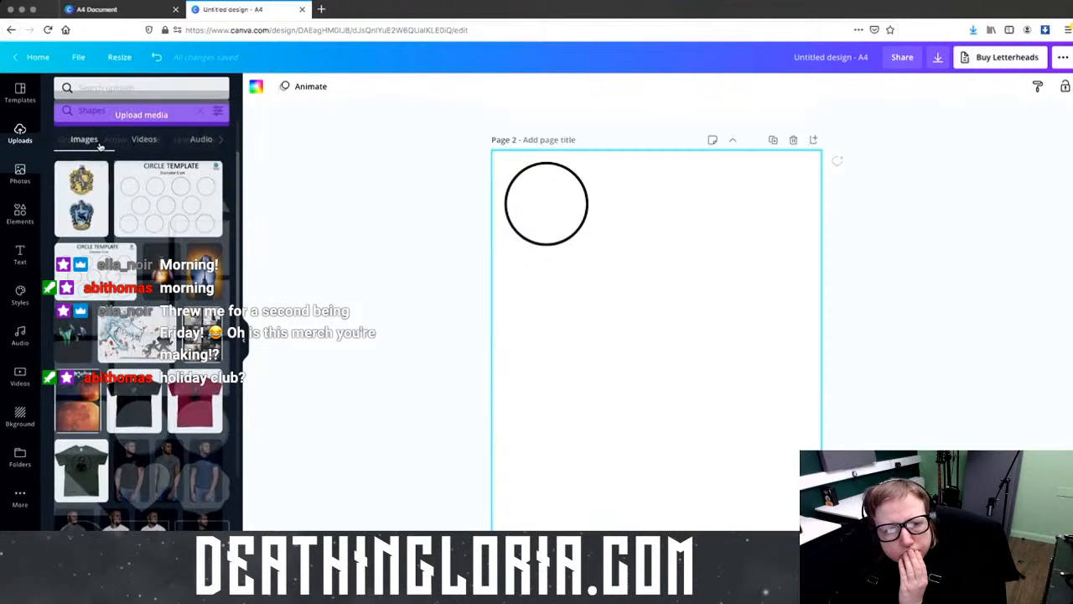
{"action": "left_click", "coordinate": [81, 204]}
{"action": "left_click_drag", "start_coordinate": [775, 217], "coordinate": [638, 411]}
{"action": "left_click_drag", "start_coordinate": [572, 429], "coordinate": [528, 177]}
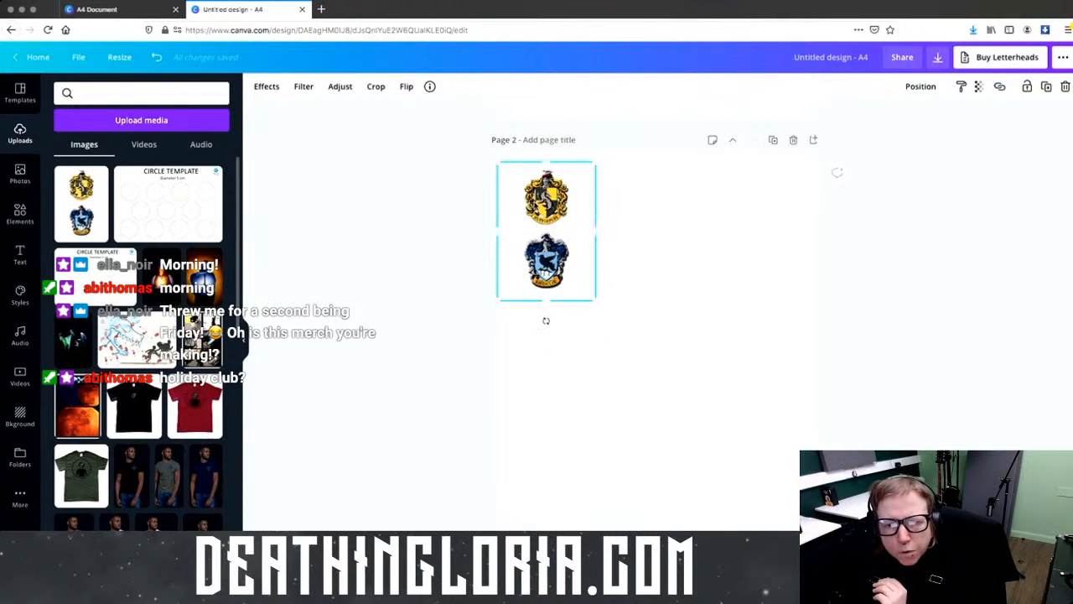
{"action": "mouse_move", "coordinate": [598, 232]}
{"action": "left_mouse_down"}
{"action": "mouse_move", "coordinate": [643, 229]}
{"action": "mouse_move", "coordinate": [595, 241]}
{"action": "left_mouse_up"}
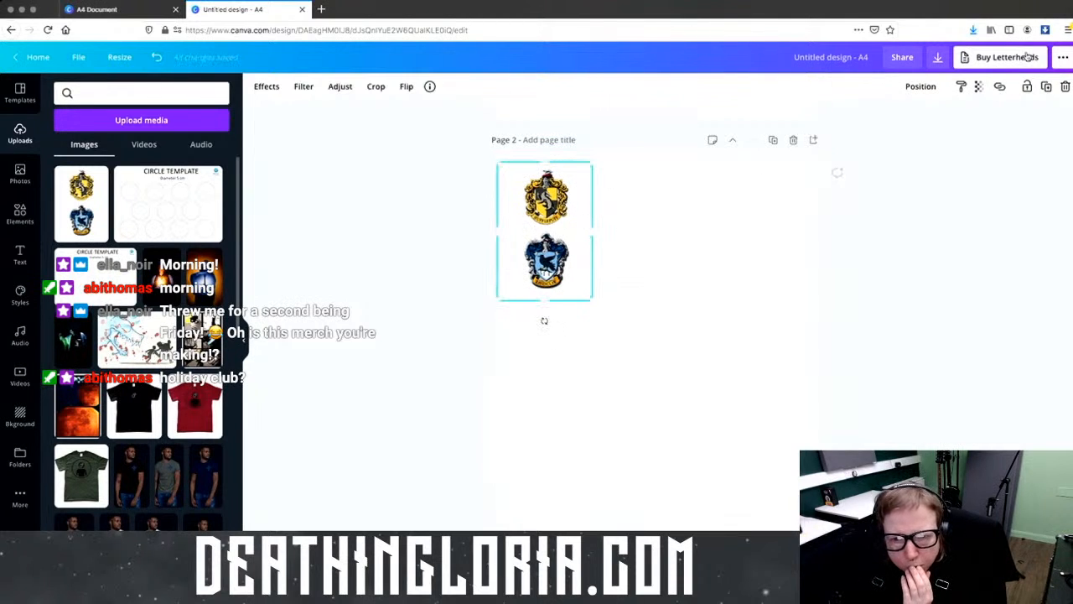
Step: Send the crest backwards, crop off the Ravenclaw half, then undo the trial circle move
{"action": "left_click", "coordinate": [920, 87]}
{"action": "left_click", "coordinate": [899, 123]}
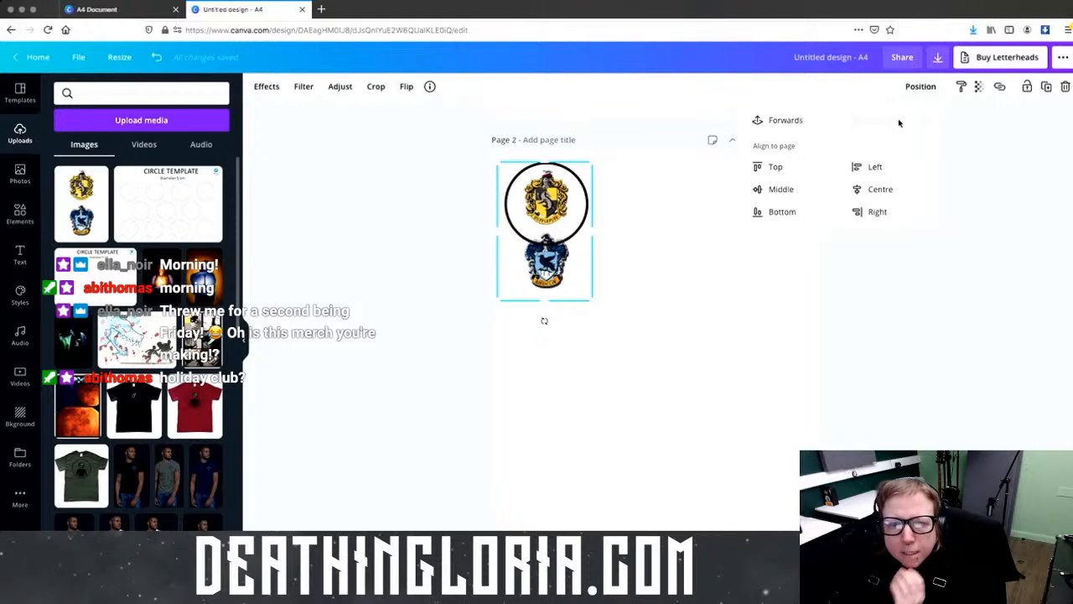
{"action": "left_click_drag", "start_coordinate": [582, 266], "coordinate": [582, 280]}
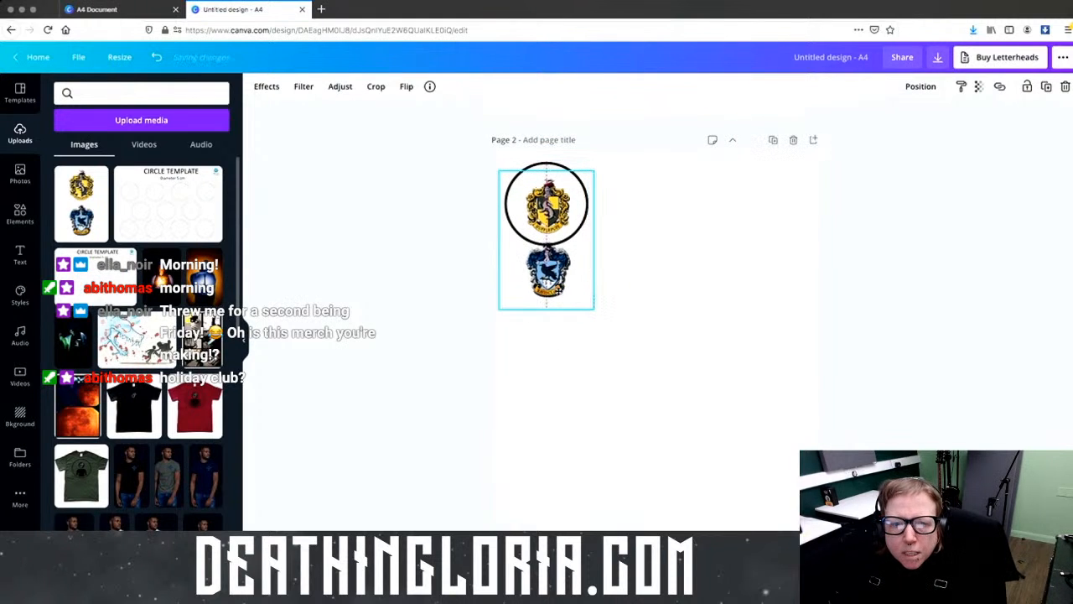
{"action": "left_click_drag", "start_coordinate": [546, 312], "coordinate": [540, 185]}
{"action": "left_click", "coordinate": [549, 233]}
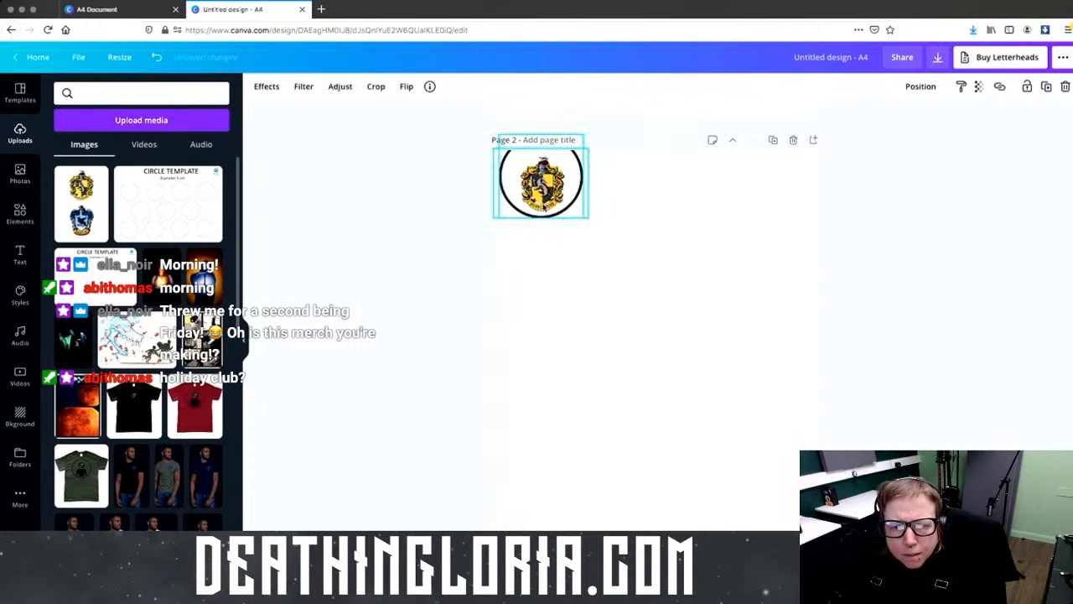
{"action": "left_click", "coordinate": [577, 222]}
{"action": "mouse_move", "coordinate": [578, 222]}
{"action": "left_mouse_down"}
{"action": "mouse_move", "coordinate": [606, 280]}
{"action": "mouse_move", "coordinate": [581, 237]}
{"action": "left_mouse_up"}
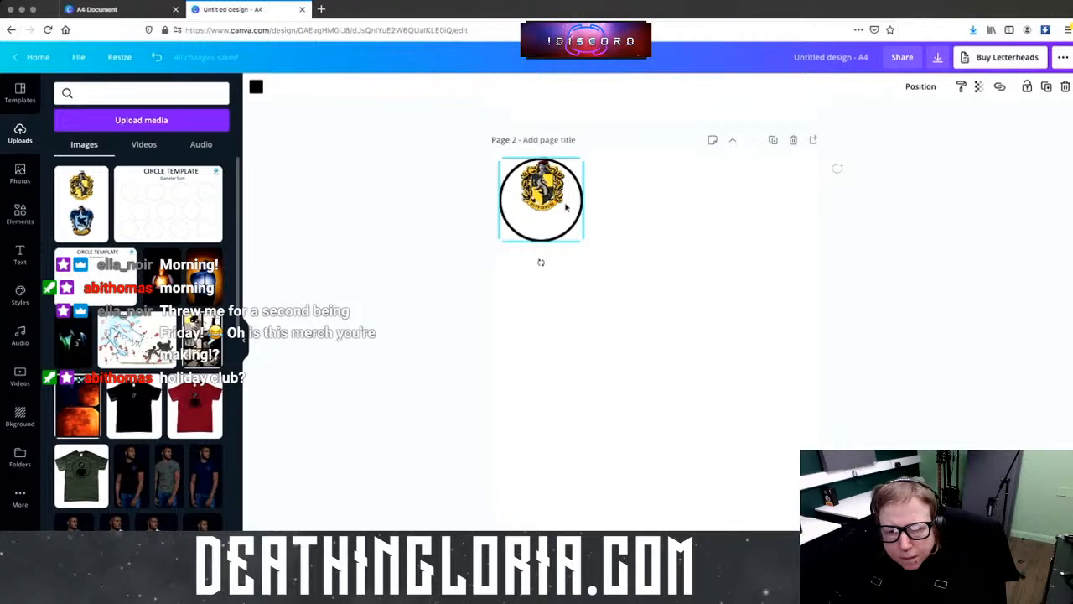
{"action": "key", "text": "super+z"}
Step: Delete the trial crest and move the black circle to page 2's top-left corner
{"action": "key", "text": "Delete"}
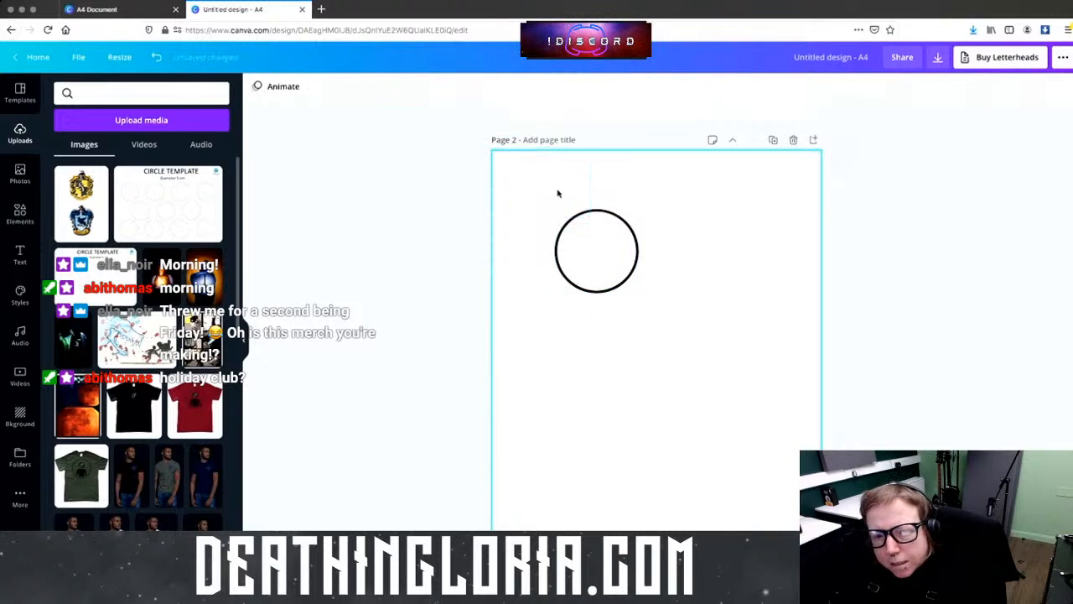
{"action": "left_click_drag", "start_coordinate": [586, 249], "coordinate": [524, 195]}
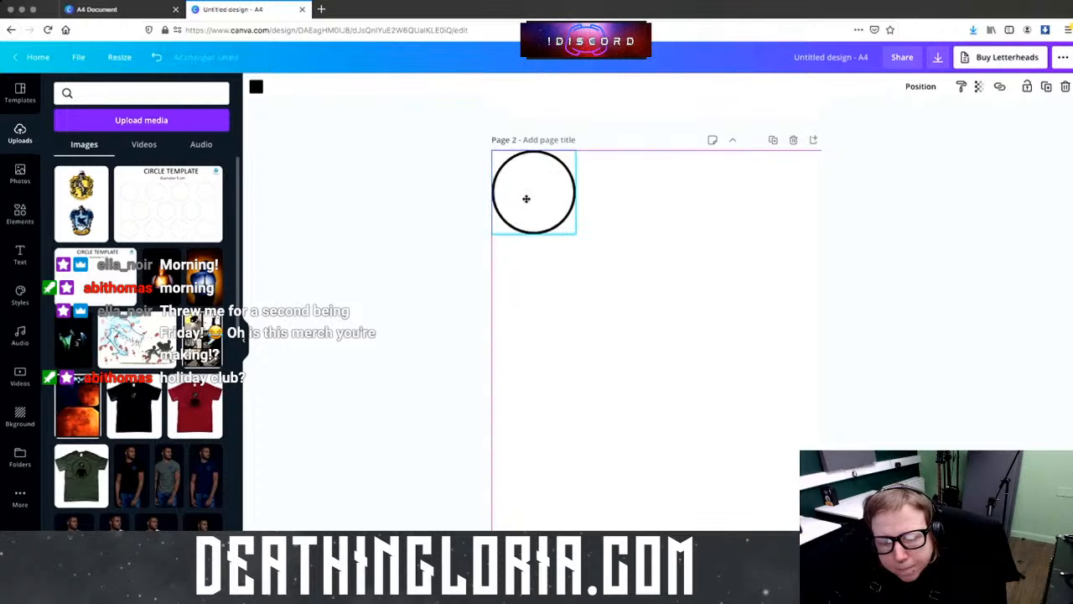
{"action": "left_click", "coordinate": [587, 269]}
{"action": "left_click", "coordinate": [545, 205]}
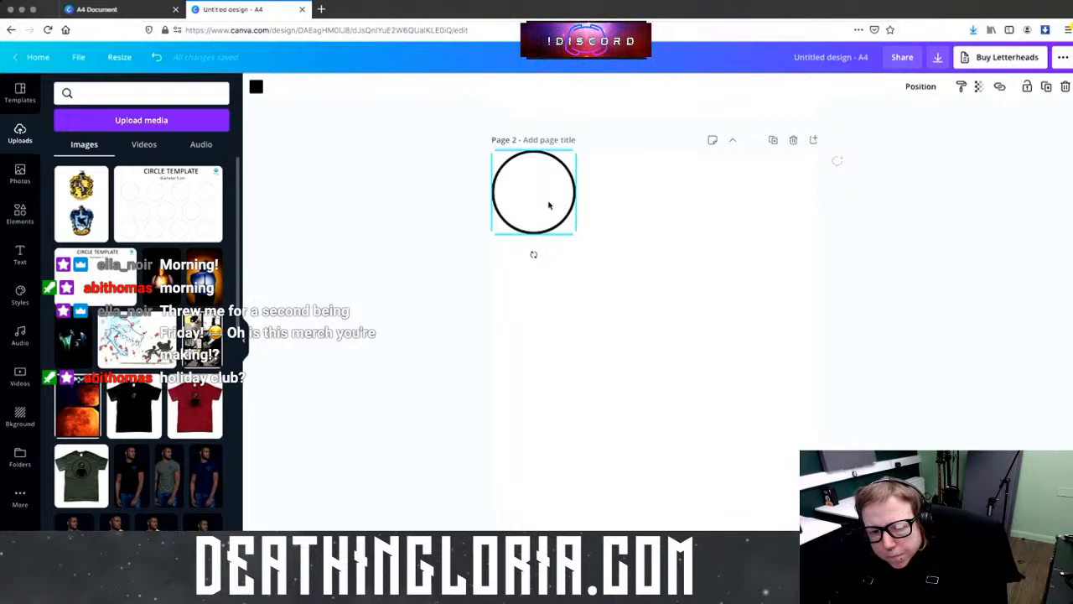
{"action": "left_click", "coordinate": [602, 209]}
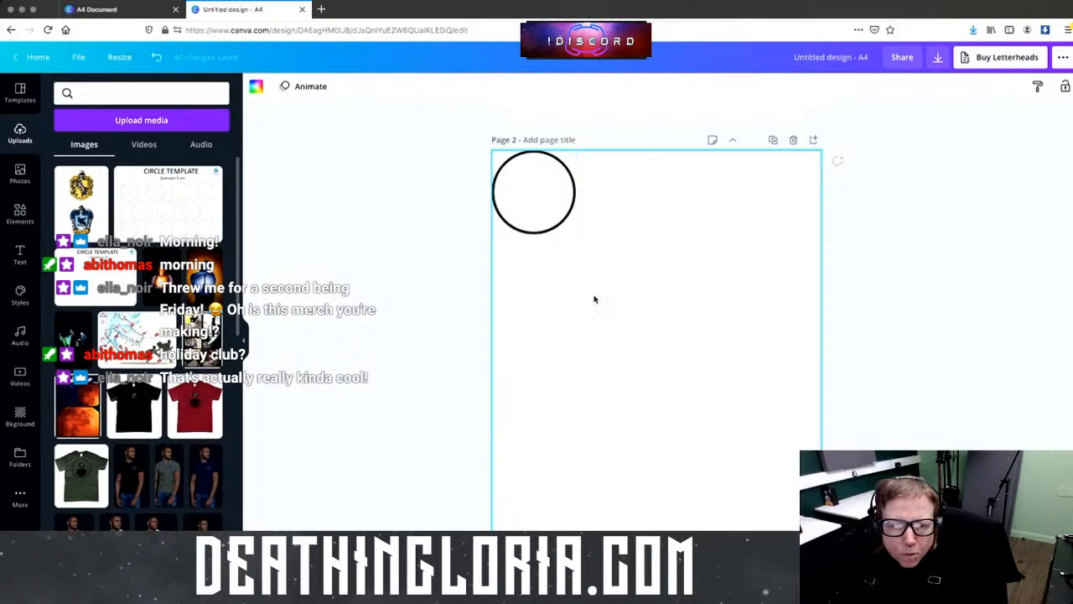
Step: Add the crest upload again, crop it to Hufflepuff and shrink it to badge size
{"action": "left_click", "coordinate": [82, 201]}
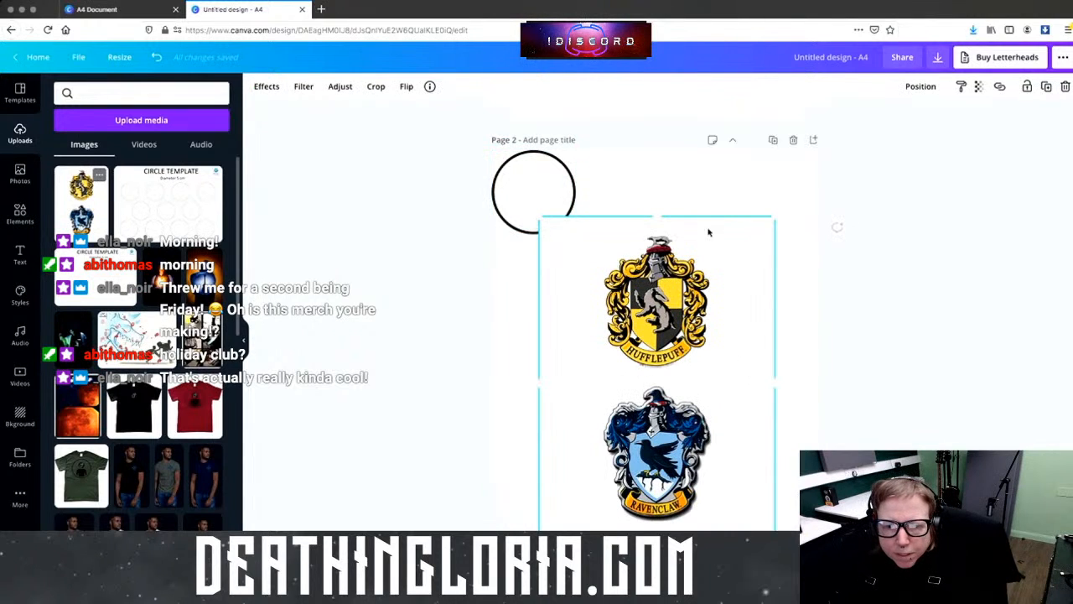
{"action": "left_click_drag", "start_coordinate": [656, 528], "coordinate": [704, 383]}
{"action": "left_click_drag", "start_coordinate": [776, 383], "coordinate": [635, 284]}
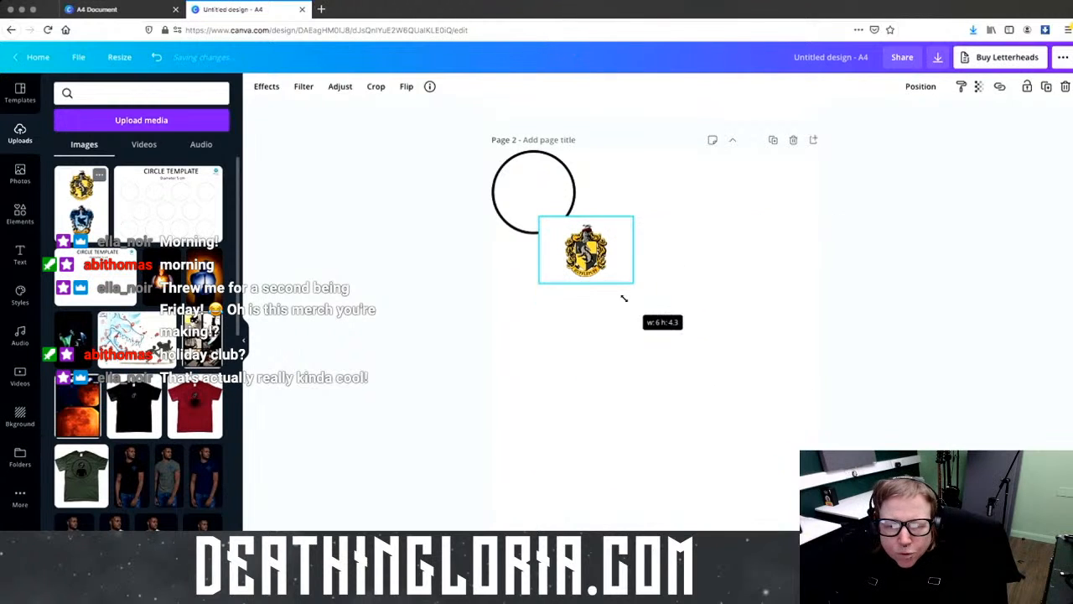
{"action": "left_click_drag", "start_coordinate": [634, 236], "coordinate": [753, 202]}
Step: Centre the circle around the Hufflepuff crest and bring it forwards in front
{"action": "left_click", "coordinate": [542, 196]}
{"action": "left_click_drag", "start_coordinate": [543, 196], "coordinate": [713, 219]}
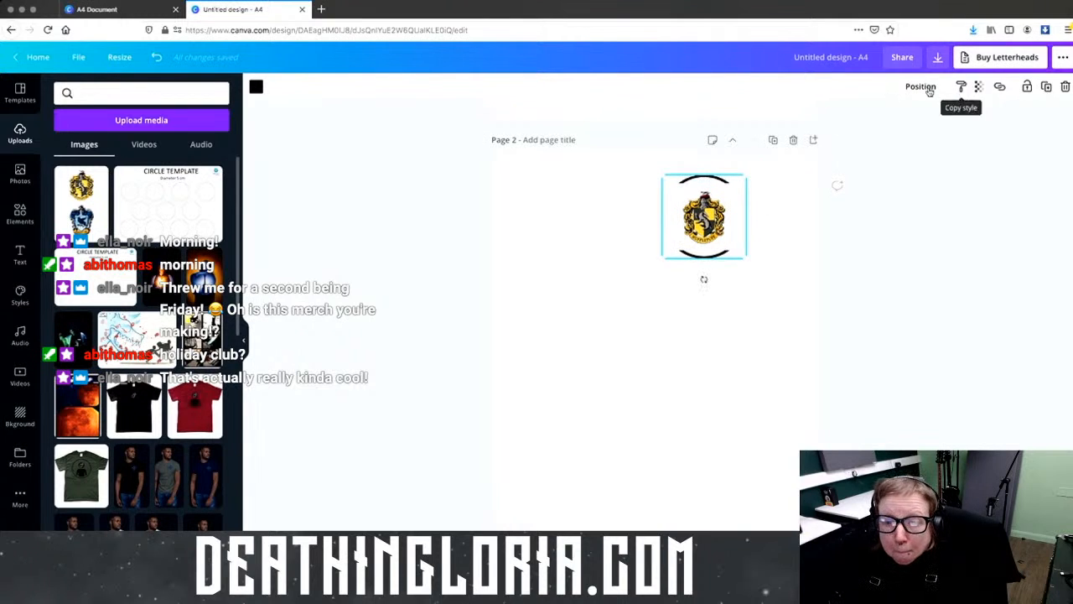
{"action": "left_click", "coordinate": [922, 89]}
{"action": "left_click", "coordinate": [779, 126]}
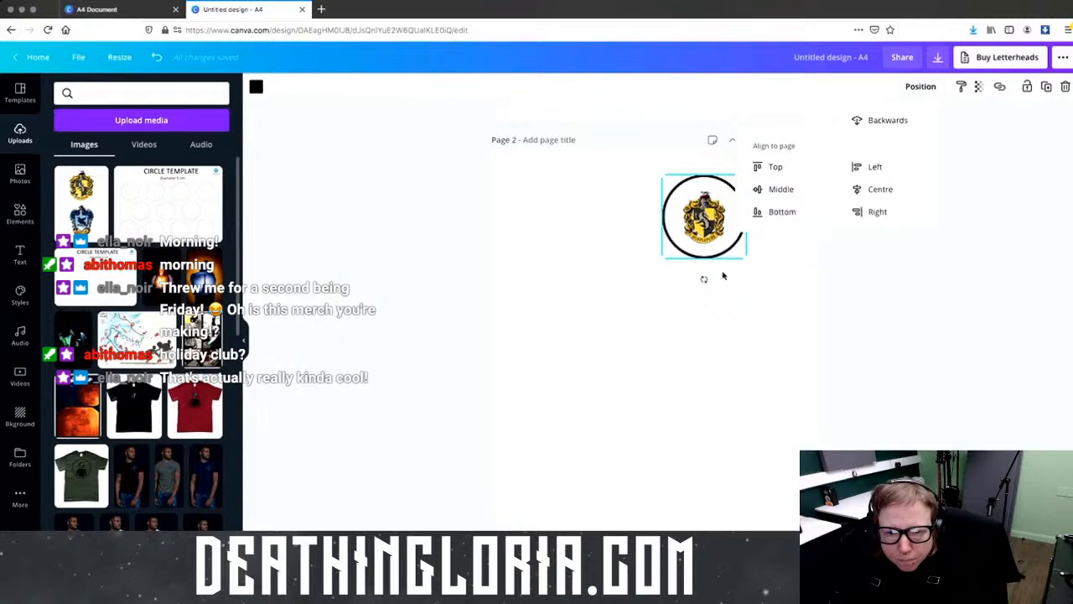
{"action": "left_click", "coordinate": [704, 348]}
Step: Enlarge the Hufflepuff crest to fill the circle and shift it slightly left to centre it
{"action": "left_click_drag", "start_coordinate": [671, 219], "coordinate": [616, 228]}
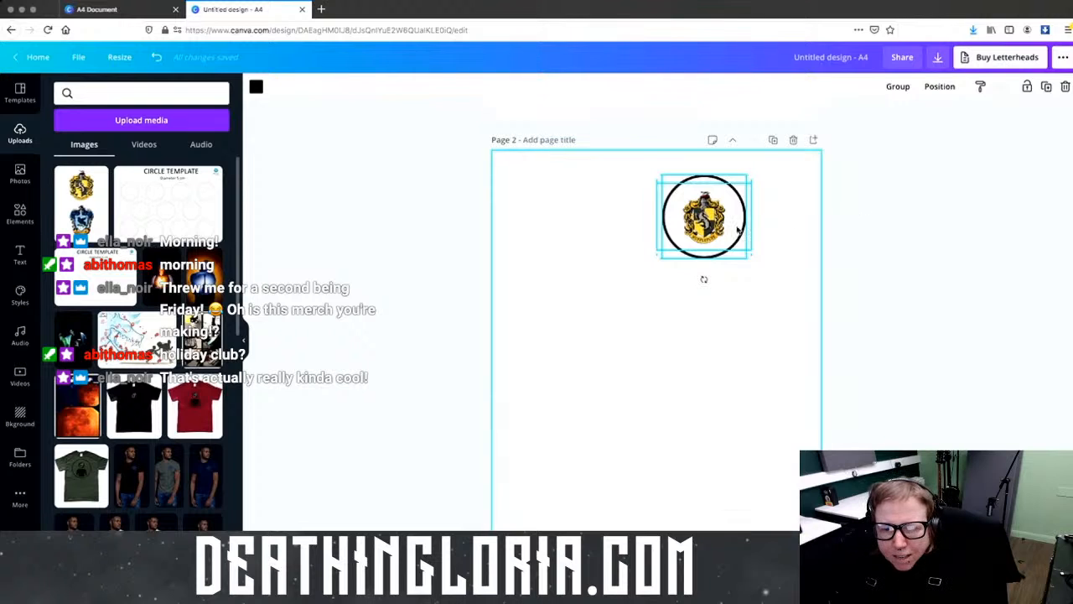
{"action": "left_click", "coordinate": [772, 223]}
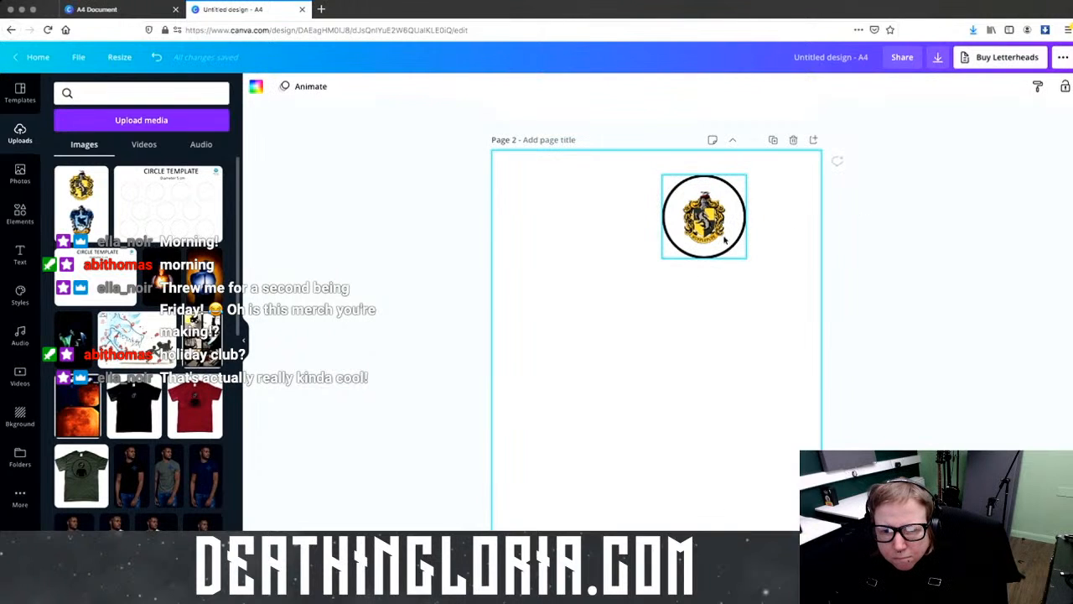
{"action": "left_click", "coordinate": [732, 216]}
{"action": "left_click", "coordinate": [780, 227]}
{"action": "left_click", "coordinate": [709, 222]}
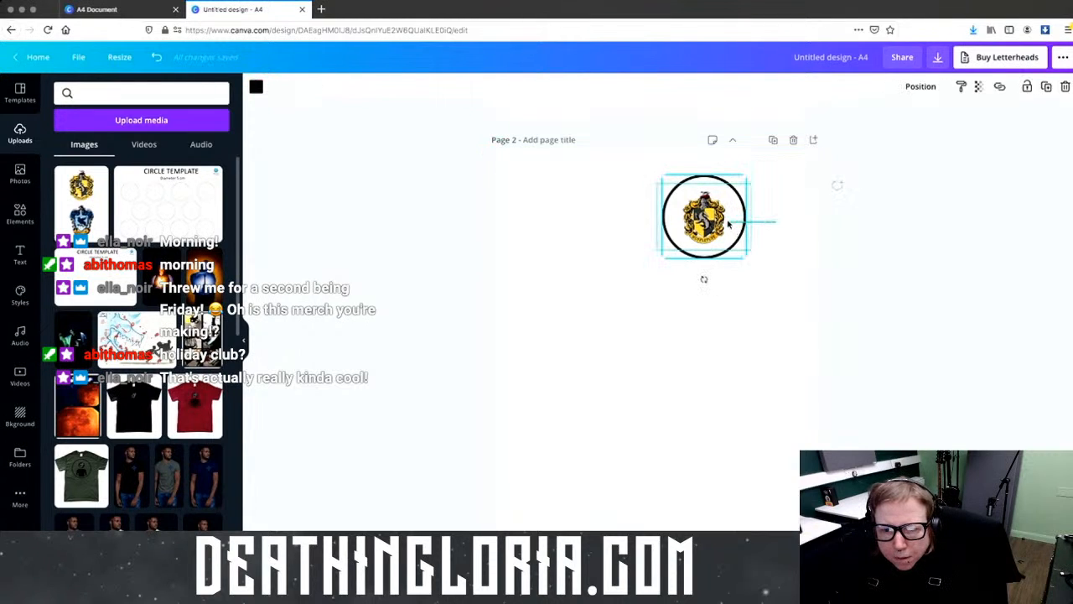
{"action": "left_click", "coordinate": [777, 226]}
{"action": "left_click", "coordinate": [750, 246]}
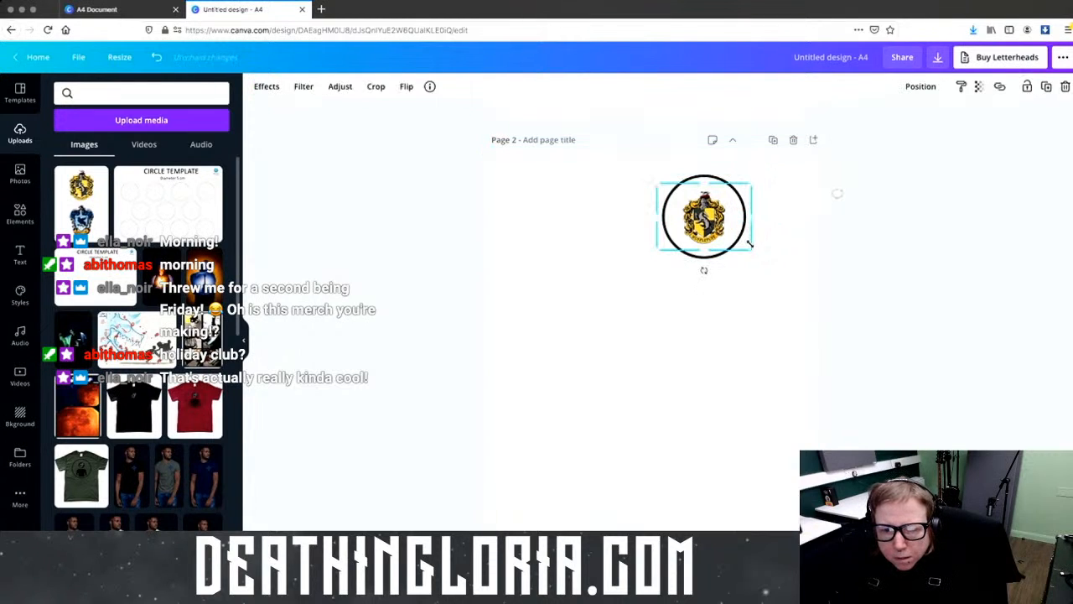
{"action": "left_click_drag", "start_coordinate": [750, 183], "coordinate": [762, 178]}
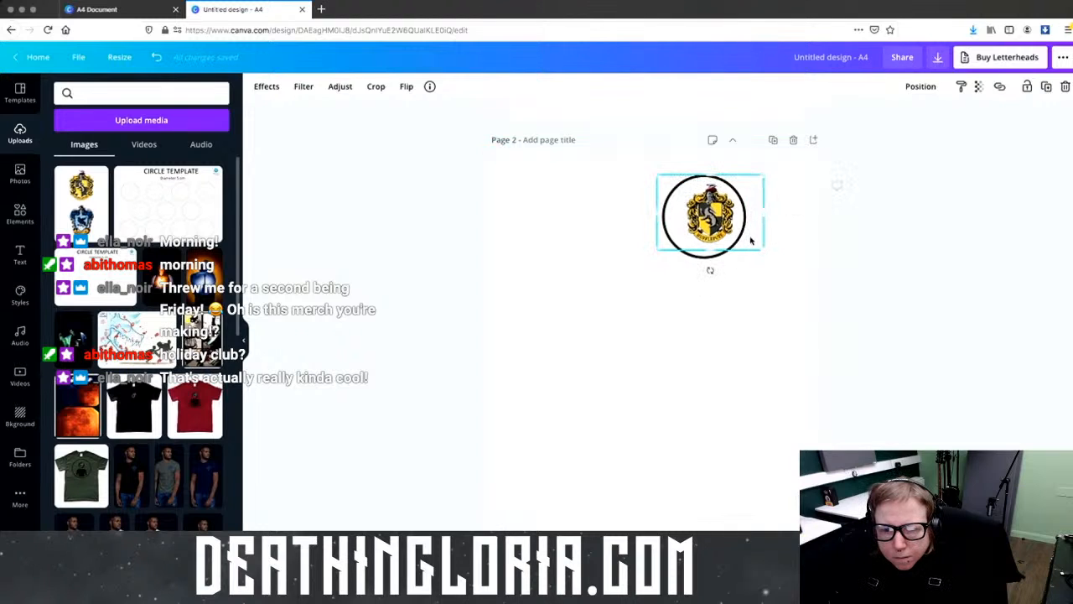
{"action": "left_click_drag", "start_coordinate": [751, 242], "coordinate": [744, 241]}
{"action": "left_click", "coordinate": [795, 244]}
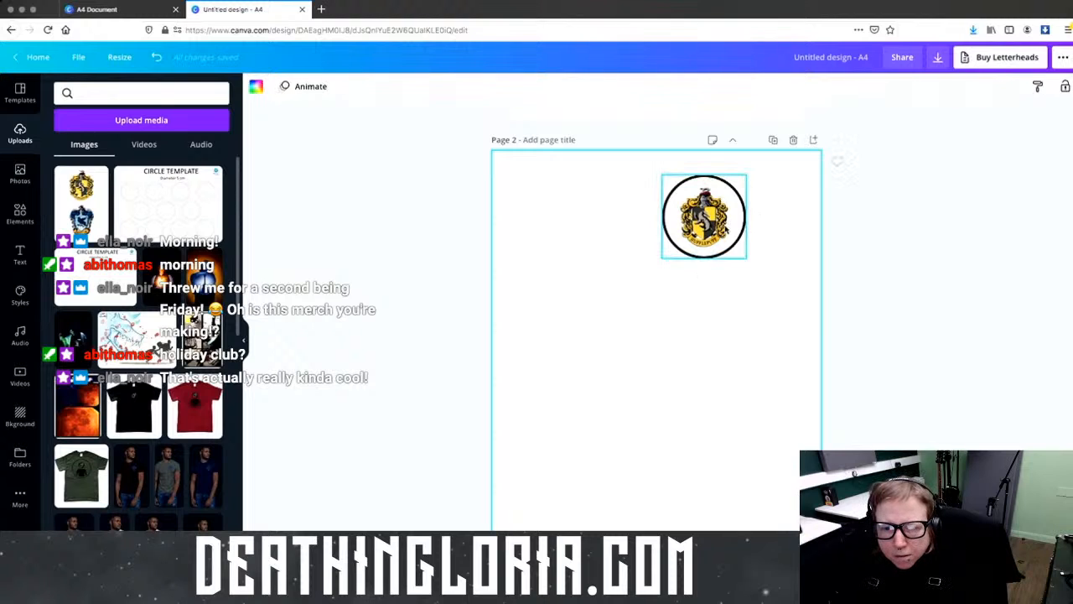
Step: Enlarge the Hufflepuff crest further and recentre it inside the circle
{"action": "left_click", "coordinate": [726, 229]}
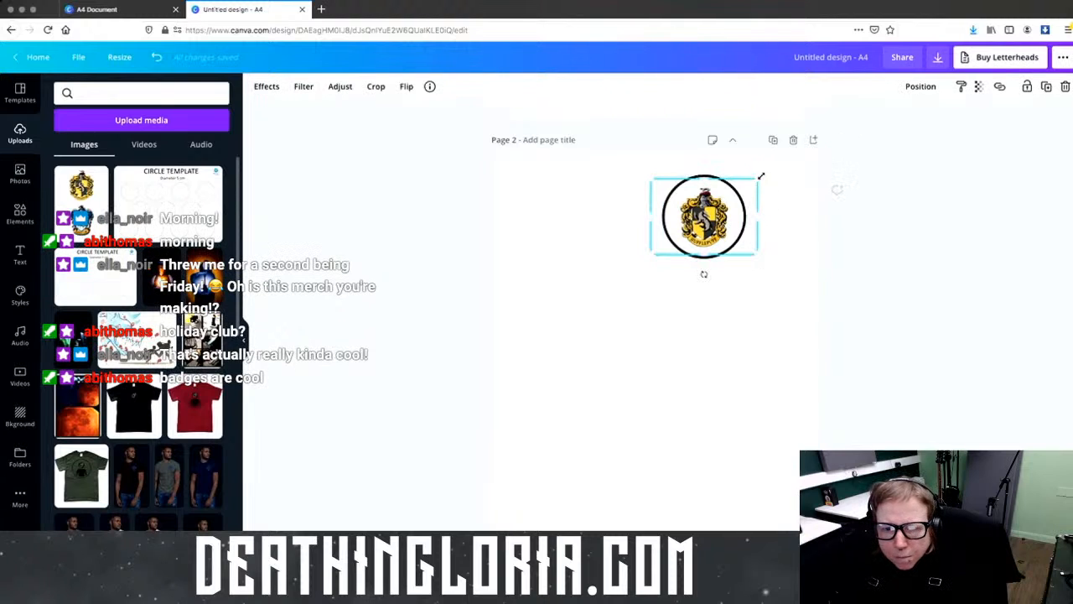
{"action": "left_click_drag", "start_coordinate": [760, 178], "coordinate": [769, 170]}
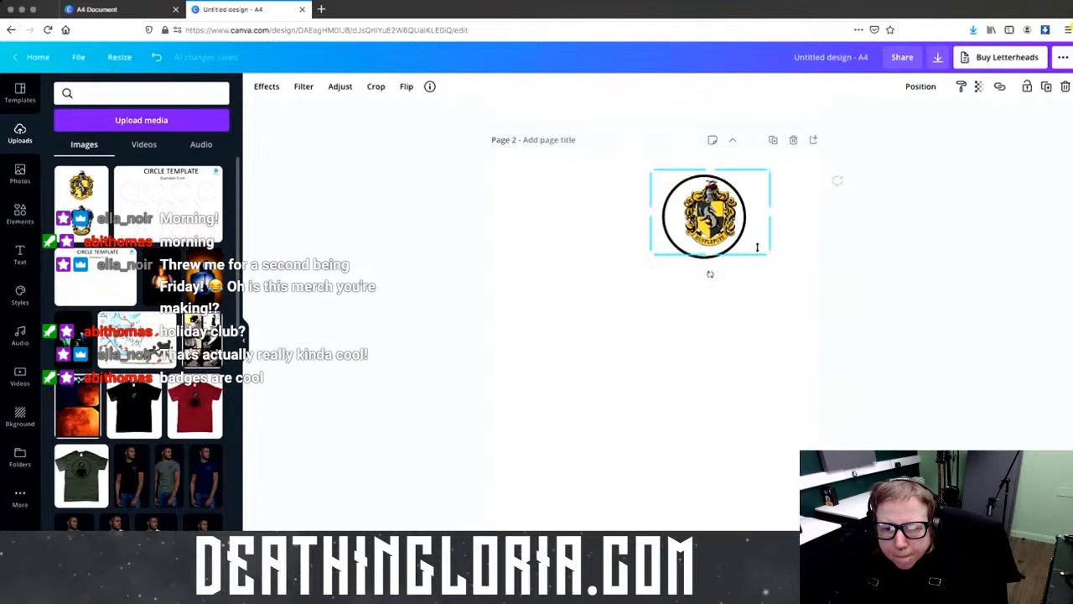
{"action": "left_click_drag", "start_coordinate": [758, 245], "coordinate": [752, 243]}
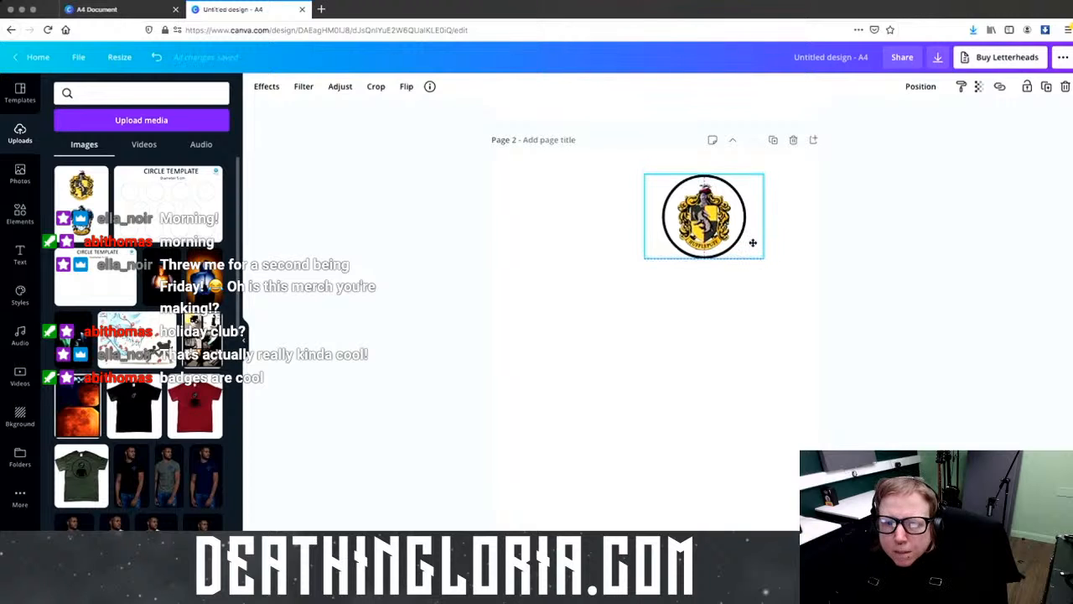
{"action": "left_click", "coordinate": [798, 243]}
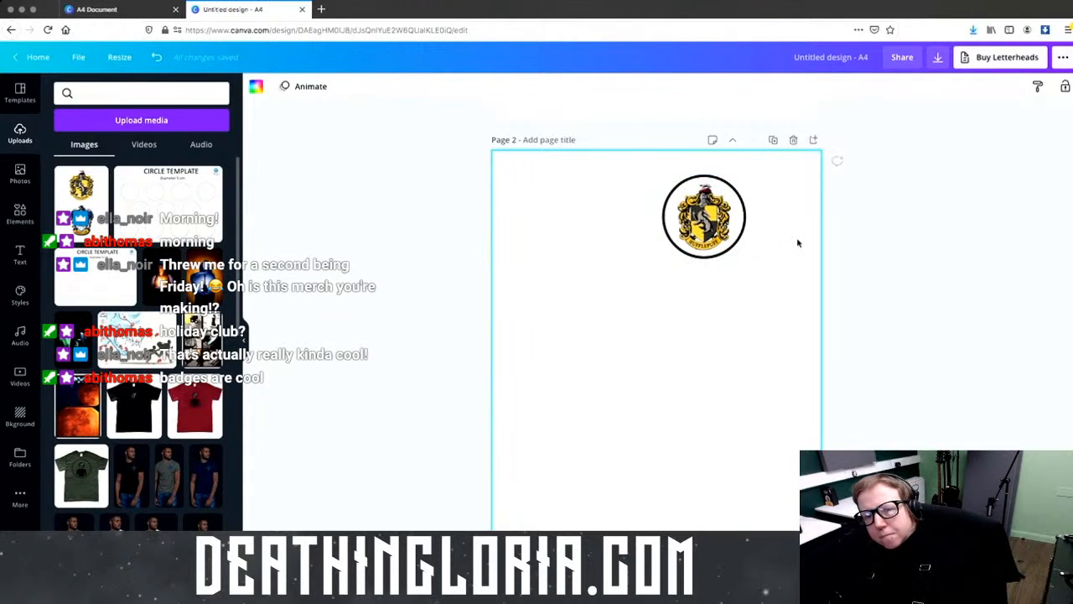
Step: Move the crest-and-circle badge left toward the top-left, then select everything on the page
{"action": "left_click_drag", "start_coordinate": [797, 239], "coordinate": [596, 237]}
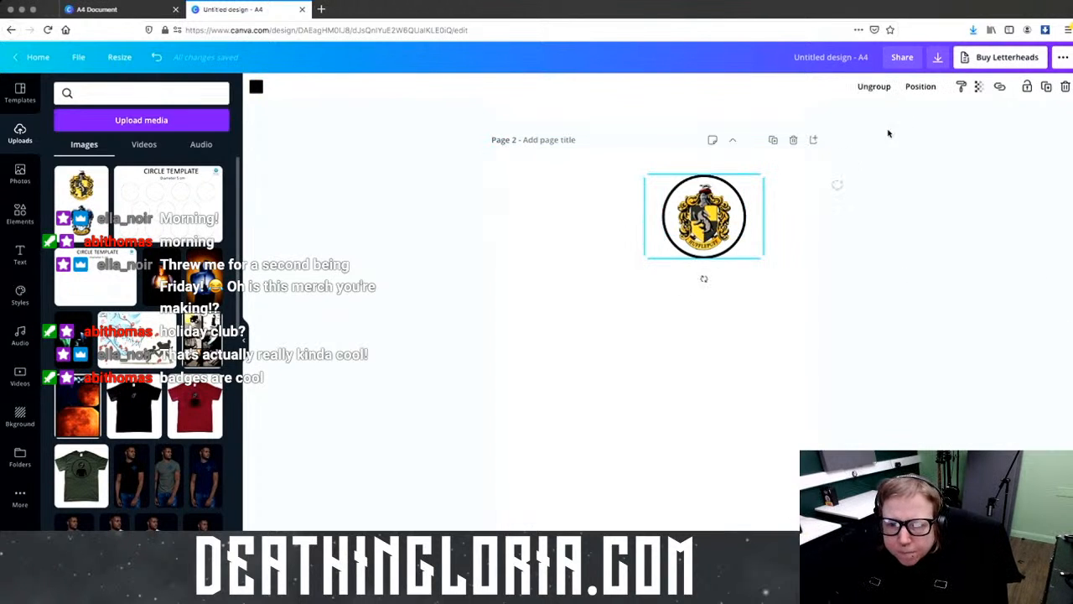
{"action": "left_click_drag", "start_coordinate": [704, 217], "coordinate": [622, 216]}
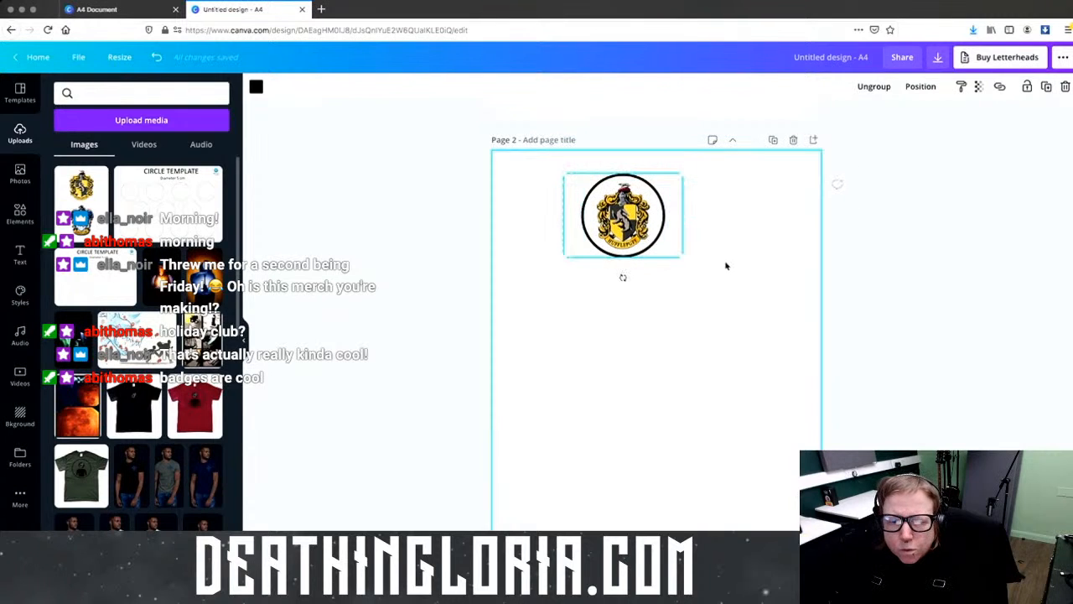
{"action": "left_click", "coordinate": [874, 86]}
{"action": "mouse_move", "coordinate": [603, 206]}
{"action": "left_mouse_down"}
{"action": "mouse_move", "coordinate": [624, 206]}
{"action": "mouse_move", "coordinate": [585, 208]}
{"action": "left_mouse_up"}
{"action": "left_click", "coordinate": [730, 239]}
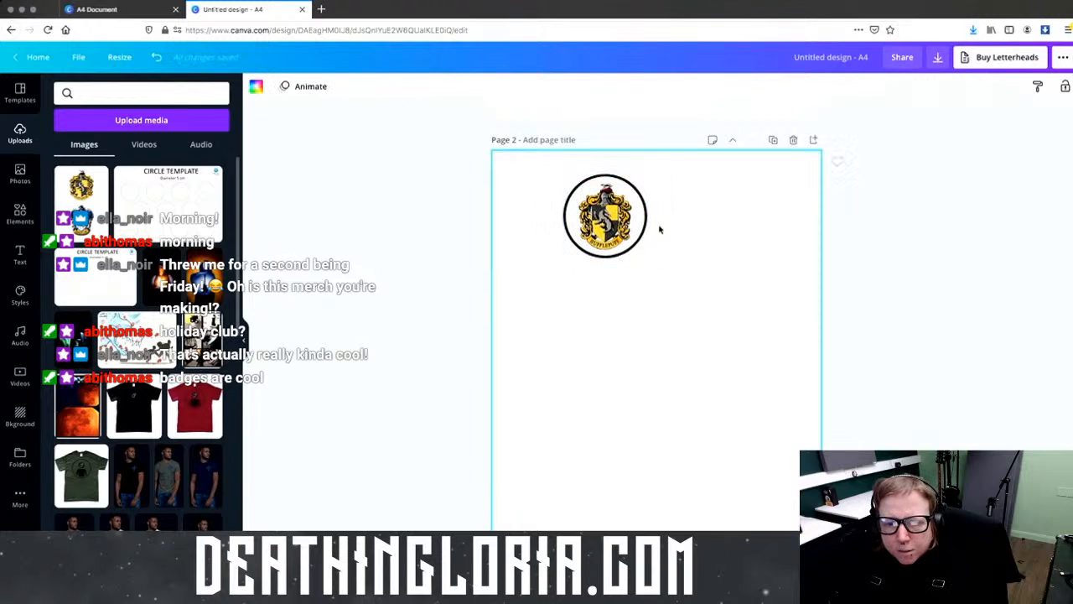
{"action": "key", "text": "ctrl+a"}
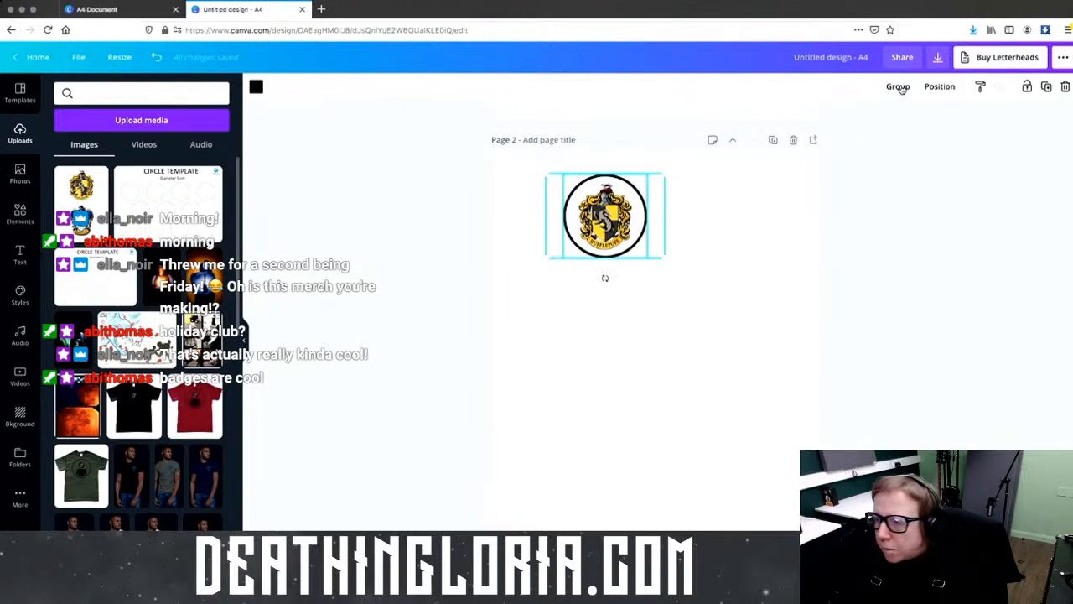
Step: Group circle and crest into one badge, move it top-left, and duplicate it
{"action": "left_click", "coordinate": [880, 87]}
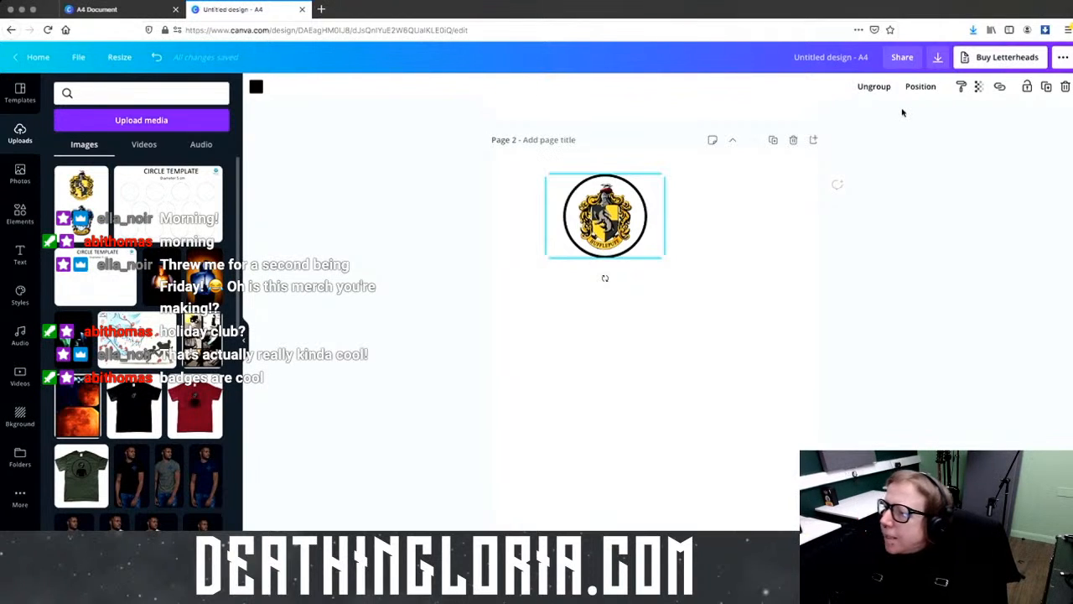
{"action": "left_click_drag", "start_coordinate": [561, 197], "coordinate": [504, 179]}
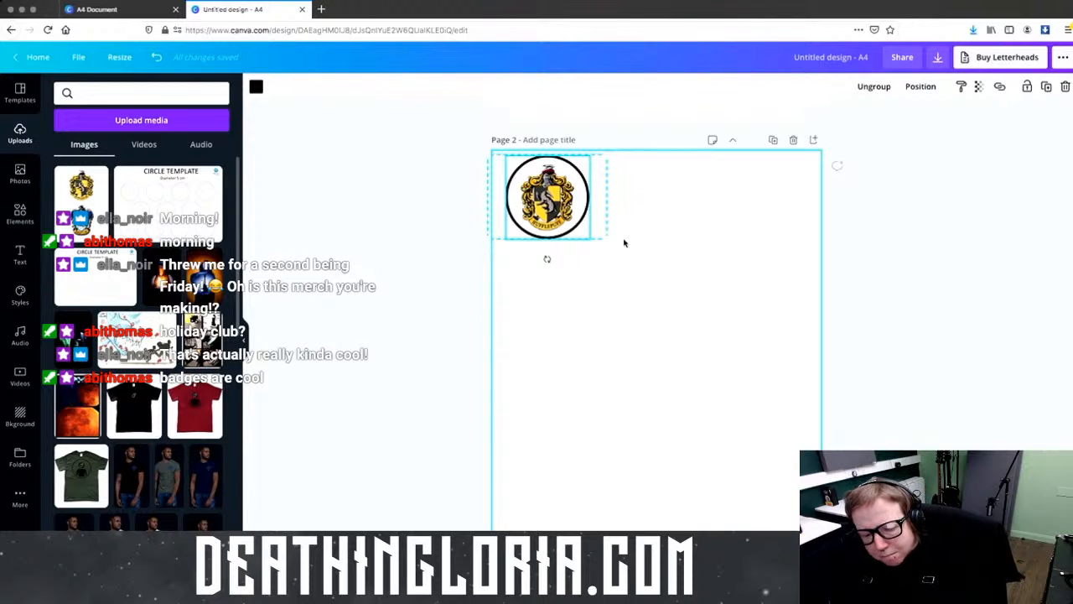
{"action": "key", "text": "ctrl+d"}
{"action": "left_click_drag", "start_coordinate": [558, 232], "coordinate": [667, 217]}
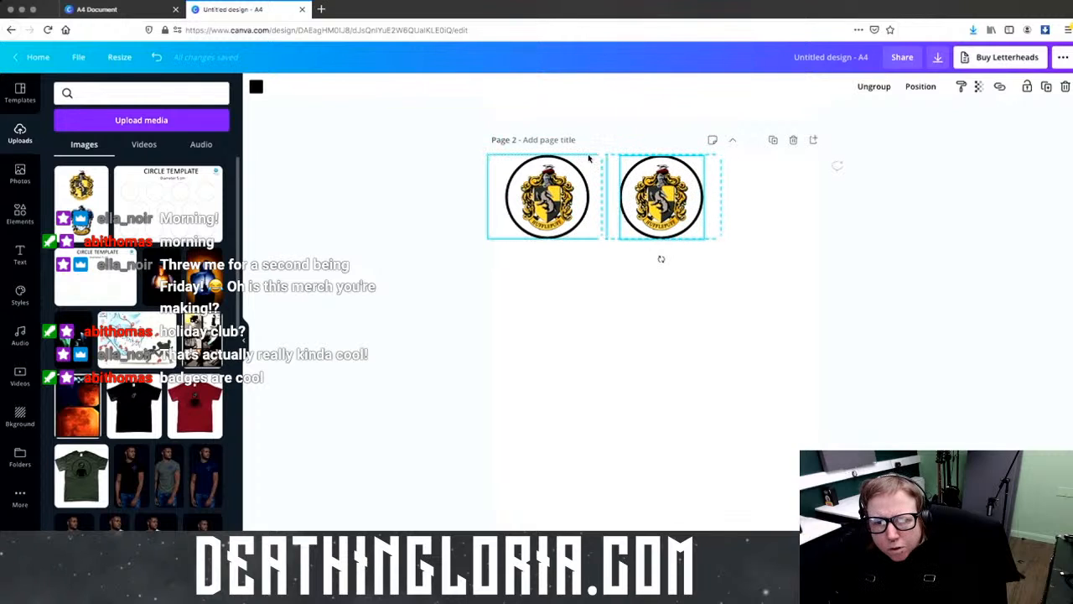
{"action": "left_click", "coordinate": [780, 249]}
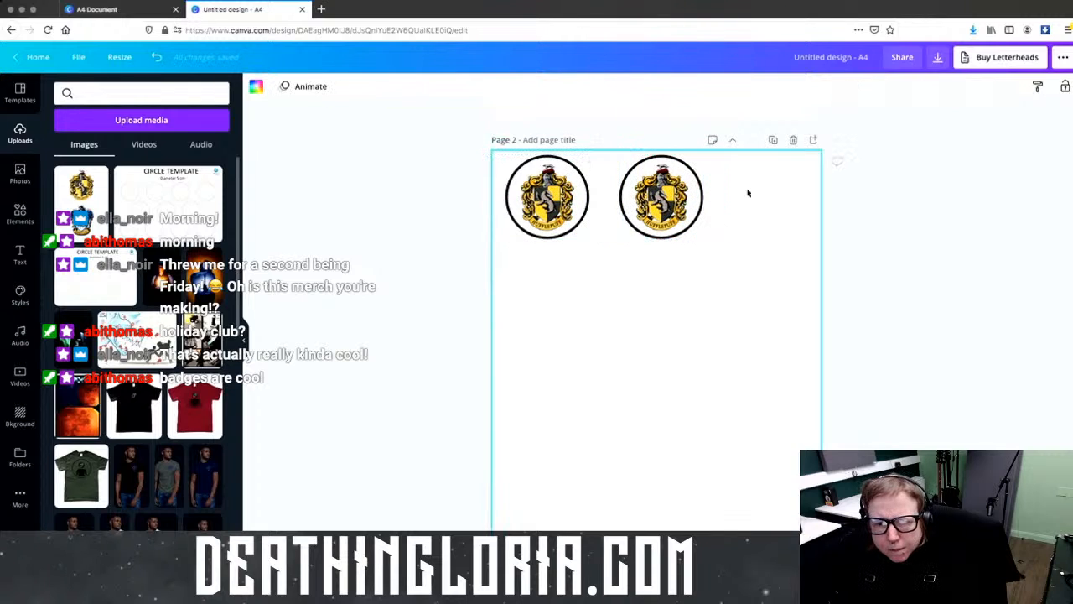
Step: Delete the extra crest copy, ungroup the badge and trim the crest frame on both sides
{"action": "left_click", "coordinate": [664, 215]}
{"action": "left_click", "coordinate": [646, 214]}
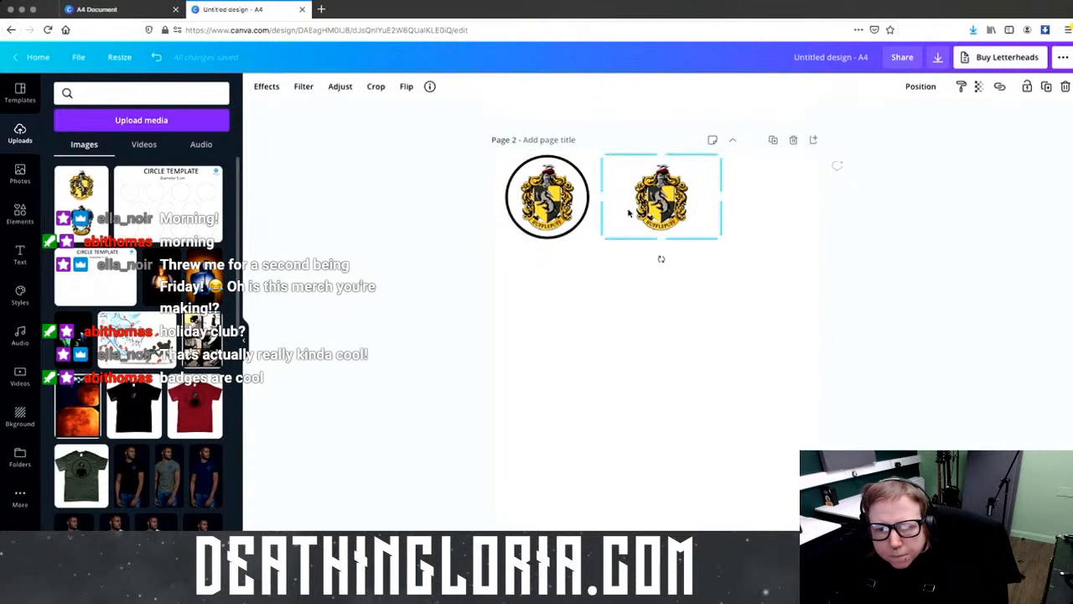
{"action": "key", "text": "Delete"}
{"action": "key", "text": "ctrl+a"}
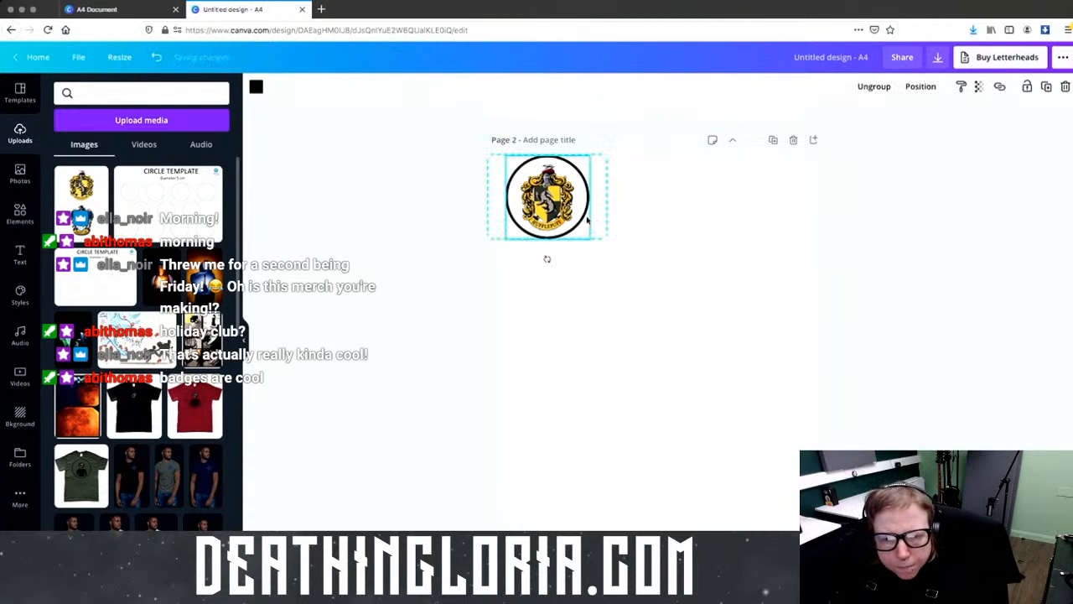
{"action": "left_click", "coordinate": [880, 86]}
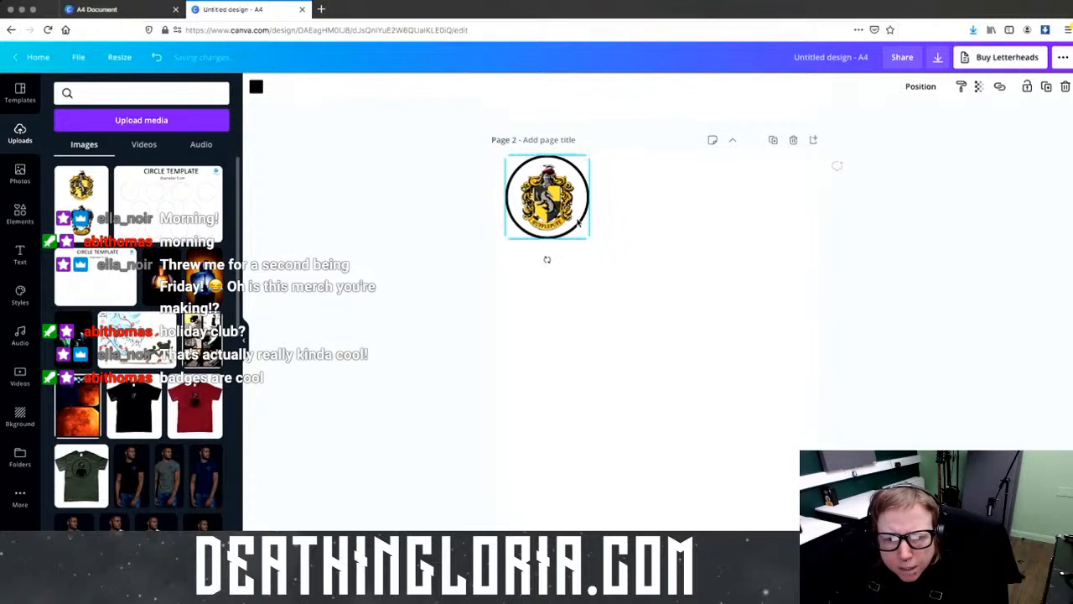
{"action": "left_click", "coordinate": [602, 223]}
{"action": "left_click_drag", "start_coordinate": [600, 221], "coordinate": [589, 222]}
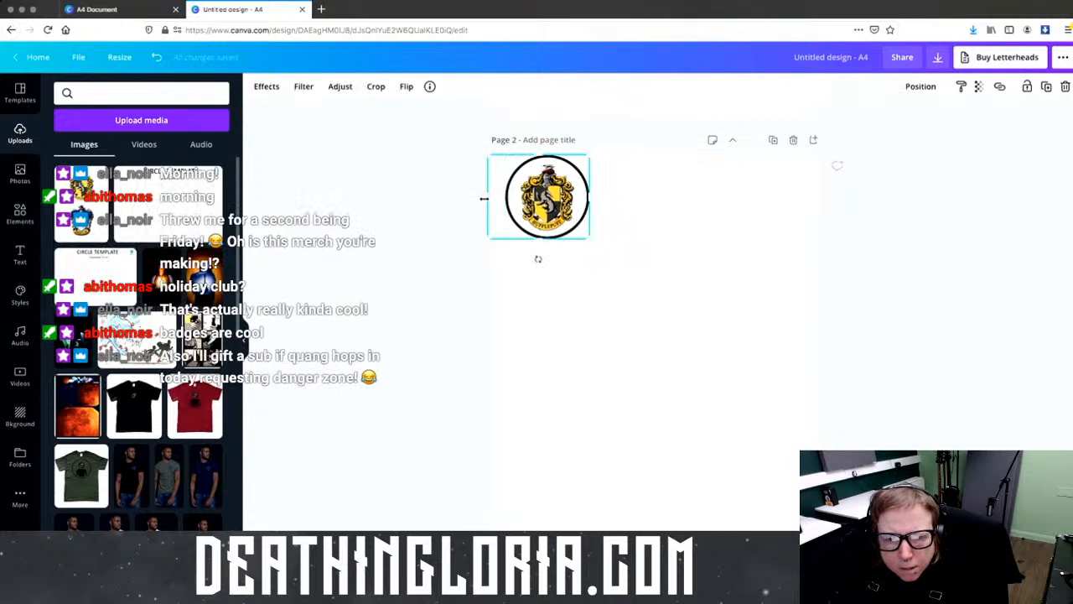
{"action": "left_click_drag", "start_coordinate": [486, 199], "coordinate": [505, 199]}
{"action": "left_click", "coordinate": [682, 237]}
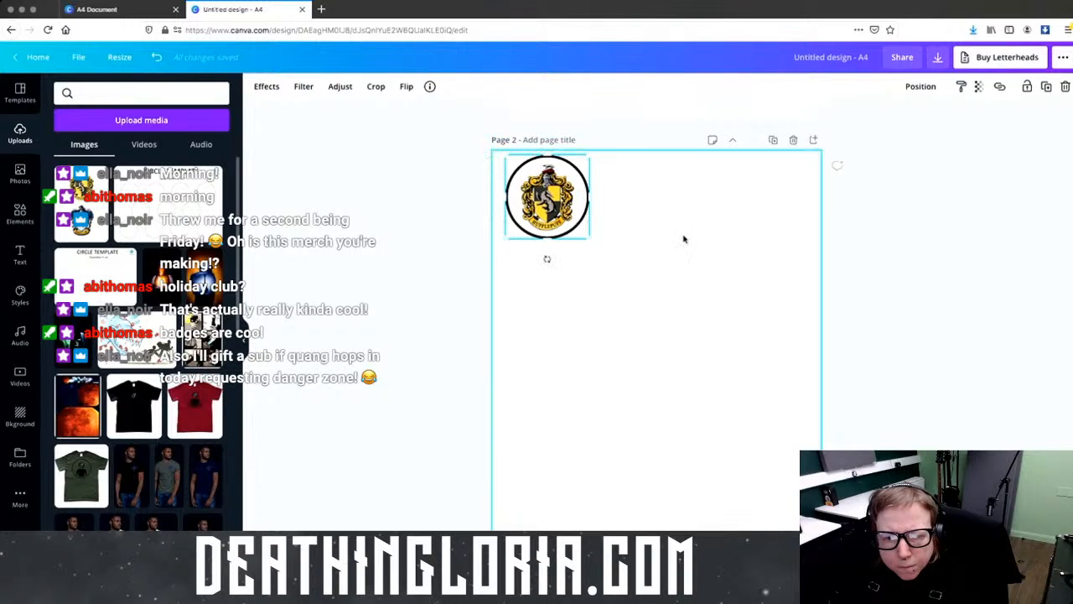
{"action": "left_click", "coordinate": [585, 205]}
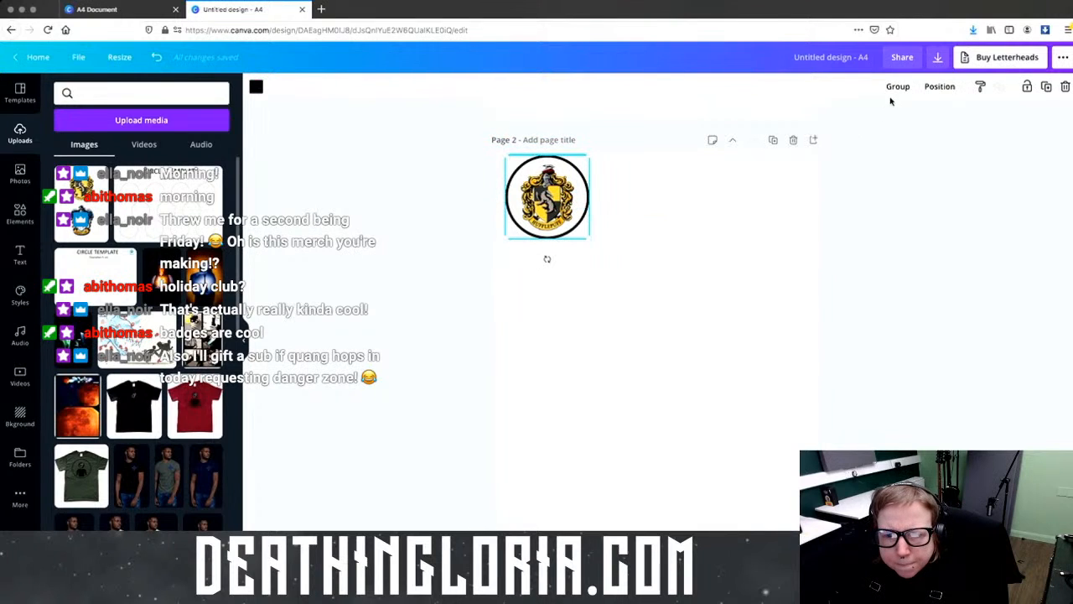
{"action": "left_click_drag", "start_coordinate": [575, 216], "coordinate": [566, 217]}
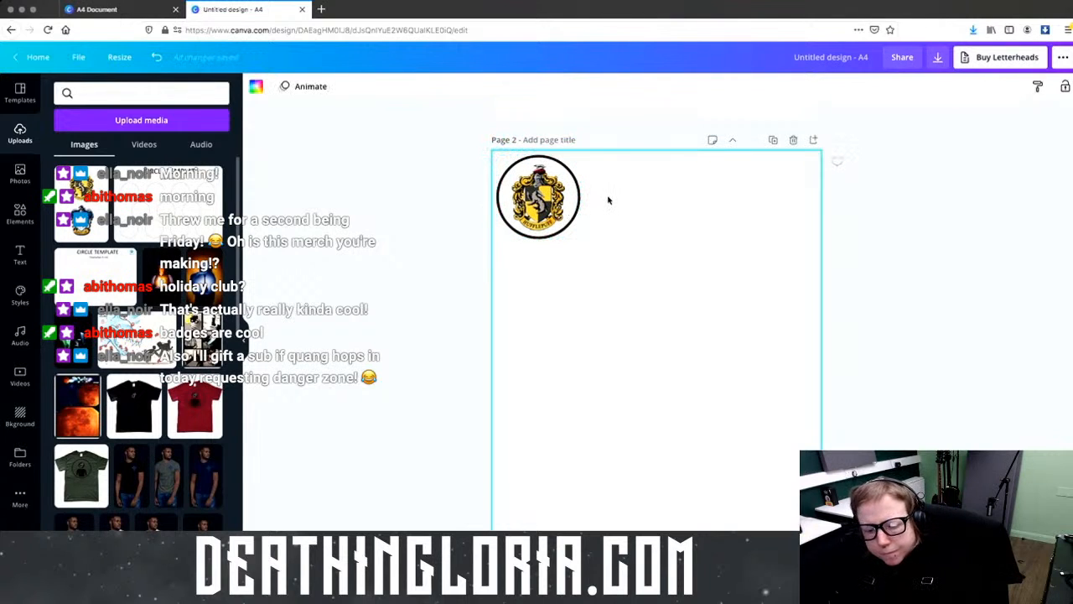
Step: Duplicate the badge into a row of three spaced evenly across the top of page 2
{"action": "key", "text": "ctrl+d"}
{"action": "left_click_drag", "start_coordinate": [607, 192], "coordinate": [632, 192]}
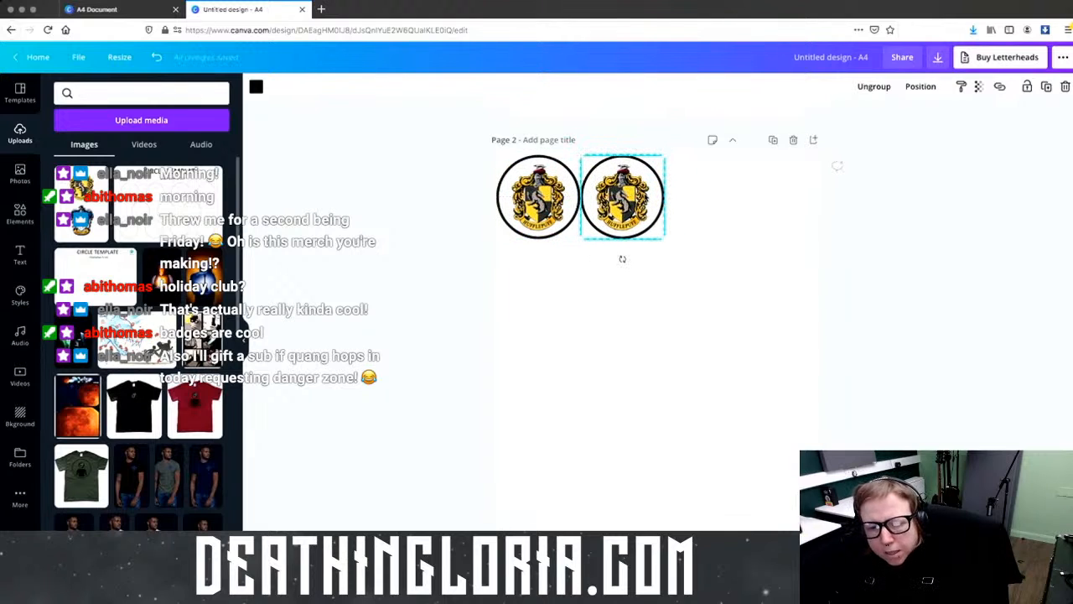
{"action": "left_click", "coordinate": [538, 196]}
{"action": "key", "text": "ctrl+d"}
{"action": "mouse_move", "coordinate": [689, 196]}
{"action": "left_mouse_down"}
{"action": "mouse_move", "coordinate": [745, 196]}
{"action": "mouse_move", "coordinate": [700, 197]}
{"action": "left_mouse_up"}
{"action": "left_click", "coordinate": [540, 201]}
{"action": "key", "text": "ctrl+d"}
{"action": "left_click_drag", "start_coordinate": [546, 206], "coordinate": [742, 341]}
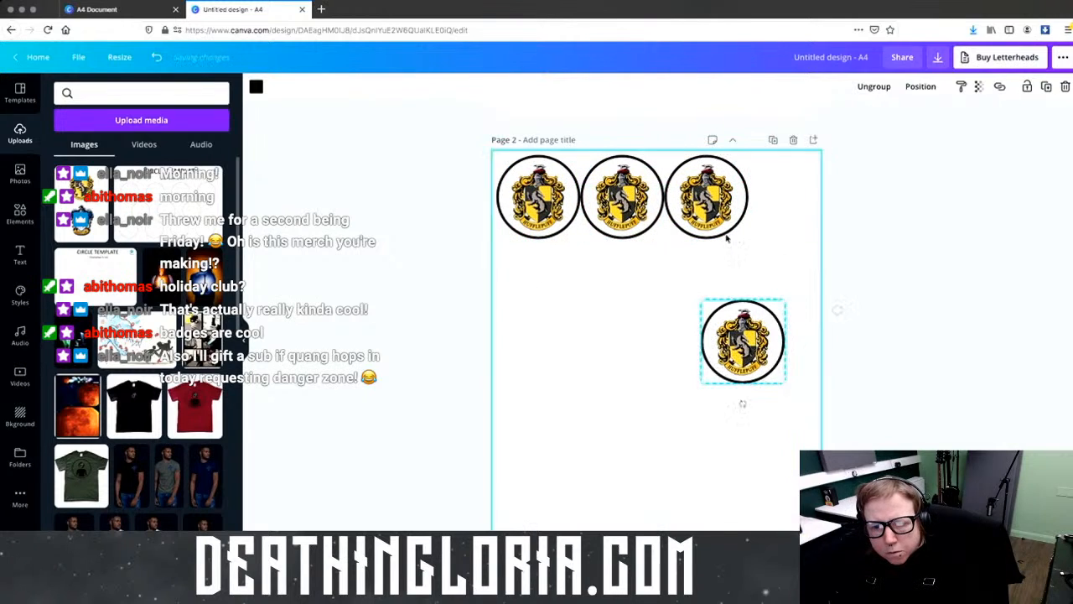
{"action": "left_click_drag", "start_coordinate": [714, 219], "coordinate": [778, 224]}
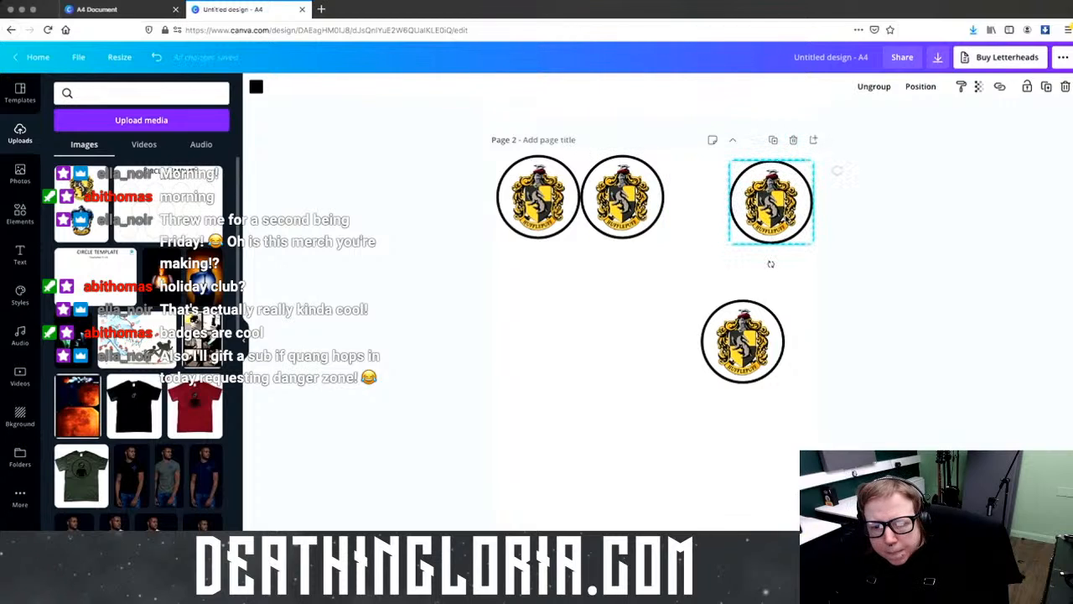
{"action": "left_click_drag", "start_coordinate": [652, 220], "coordinate": [683, 216]}
Step: Delete the stray extra badge copy from the lower right of the page
{"action": "left_click", "coordinate": [541, 214]}
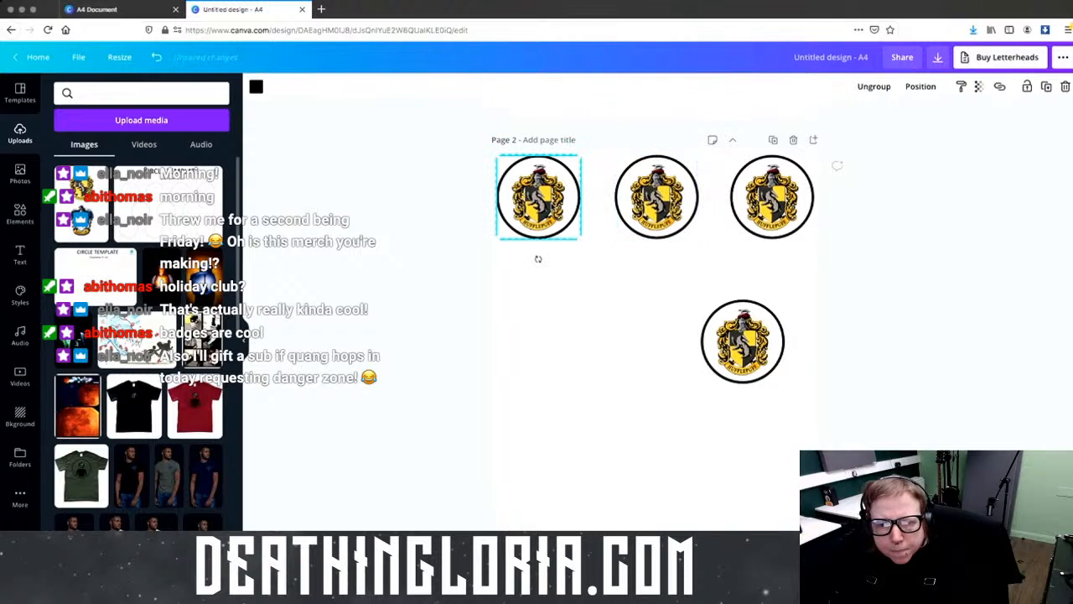
{"action": "left_click", "coordinate": [539, 330]}
{"action": "left_click", "coordinate": [746, 348]}
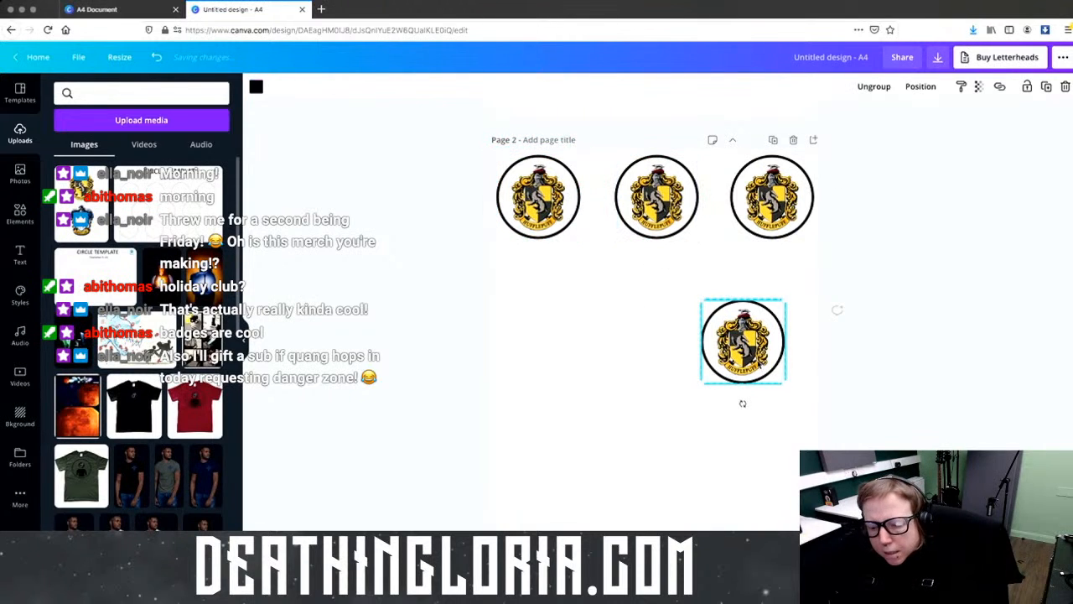
{"action": "left_click", "coordinate": [746, 348]}
{"action": "key", "text": "Delete"}
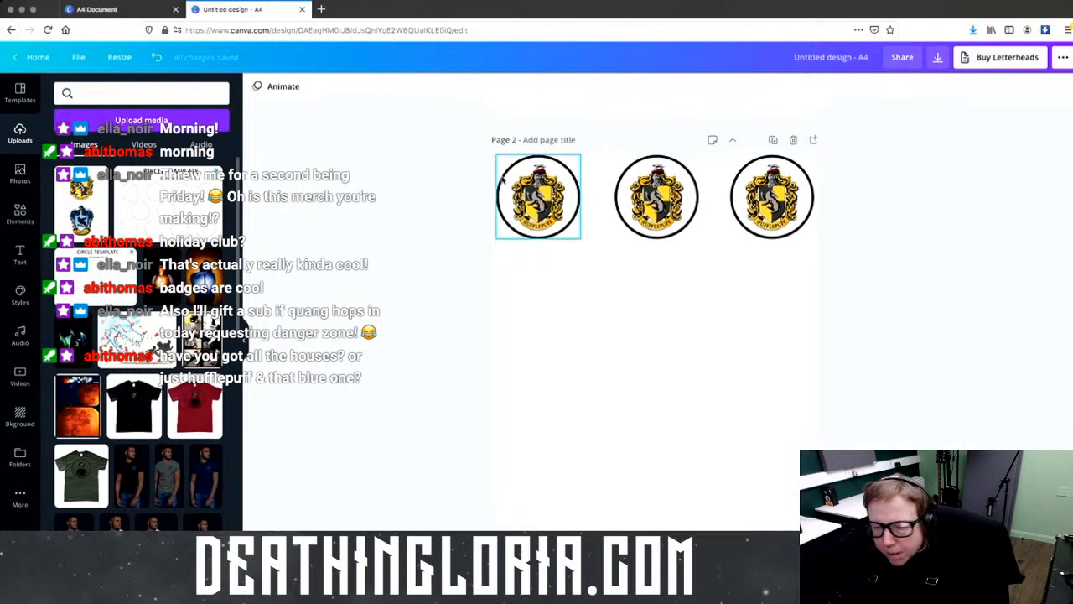
{"action": "left_click_drag", "start_coordinate": [453, 182], "coordinate": [936, 190]}
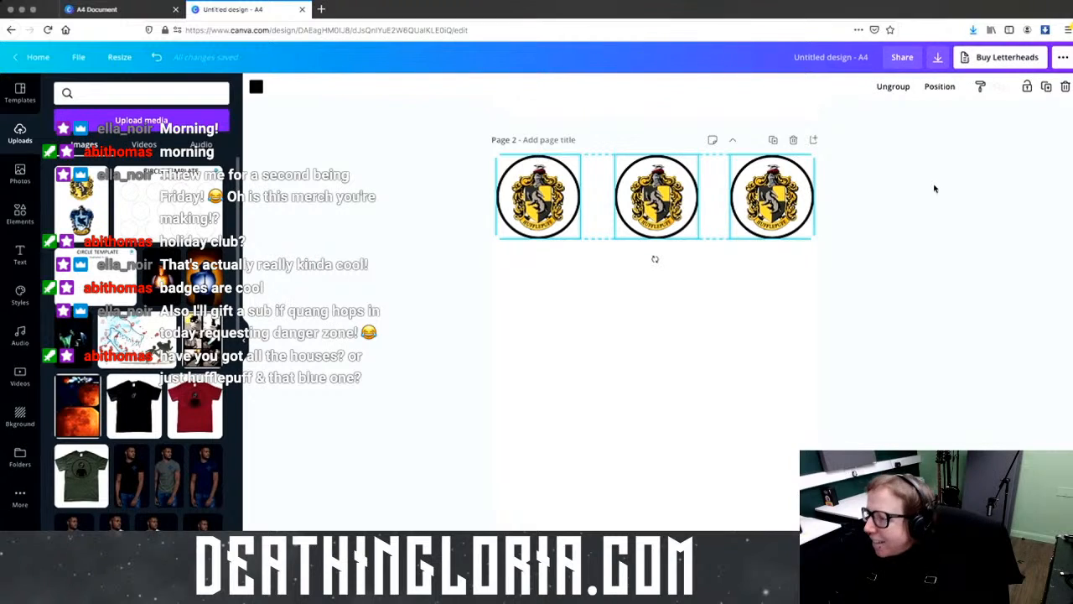
{"action": "right_click", "coordinate": [695, 228]}
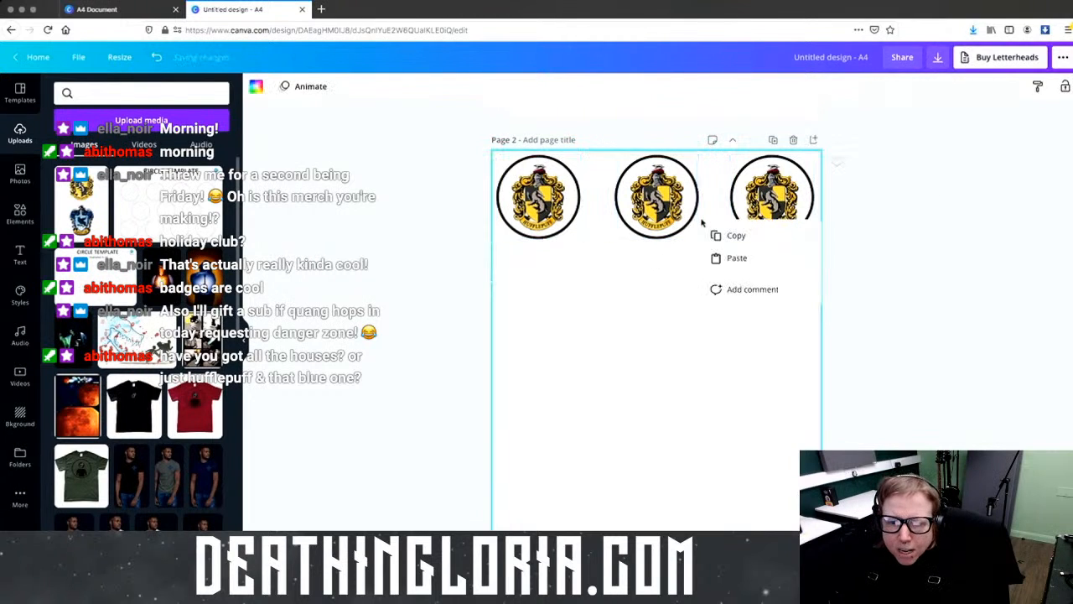
{"action": "left_click", "coordinate": [767, 195]}
{"action": "right_click", "coordinate": [767, 202]}
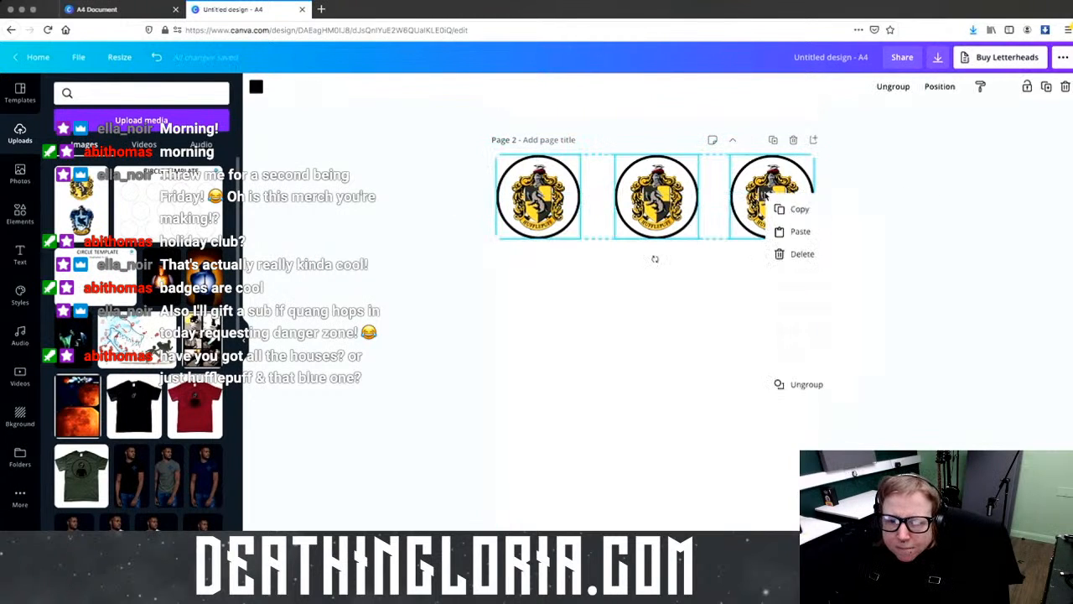
{"action": "left_click", "coordinate": [594, 259]}
{"action": "right_click", "coordinate": [650, 228]}
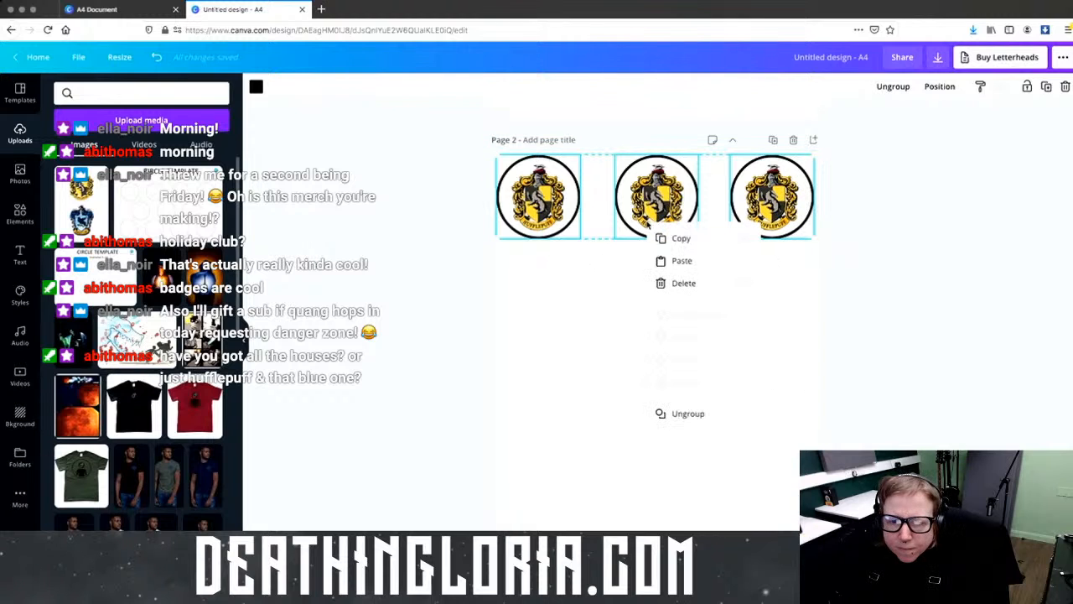
{"action": "left_click", "coordinate": [683, 261]}
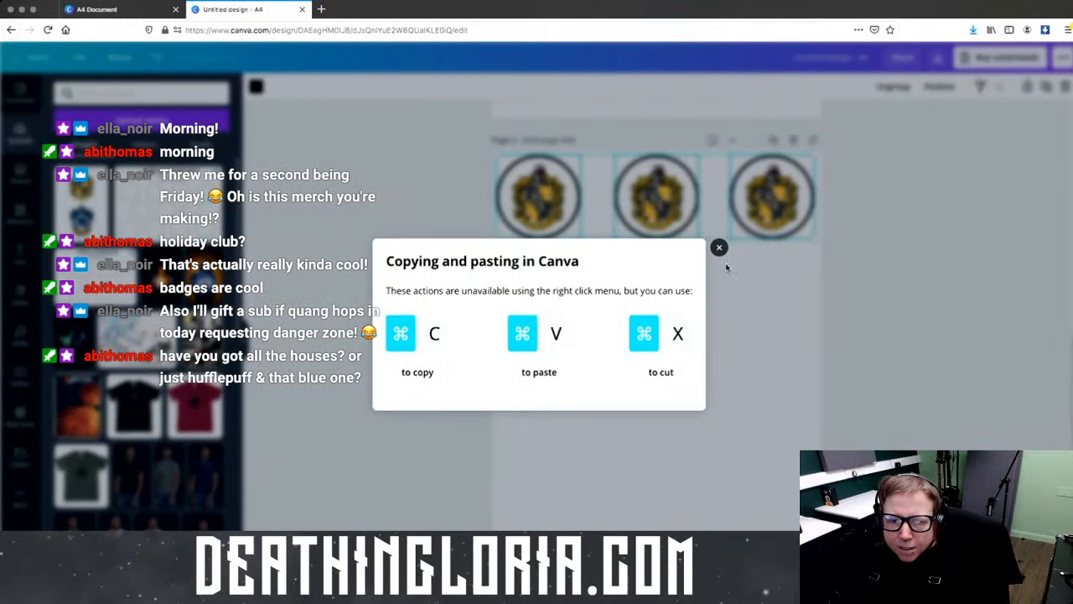
{"action": "left_click", "coordinate": [715, 246]}
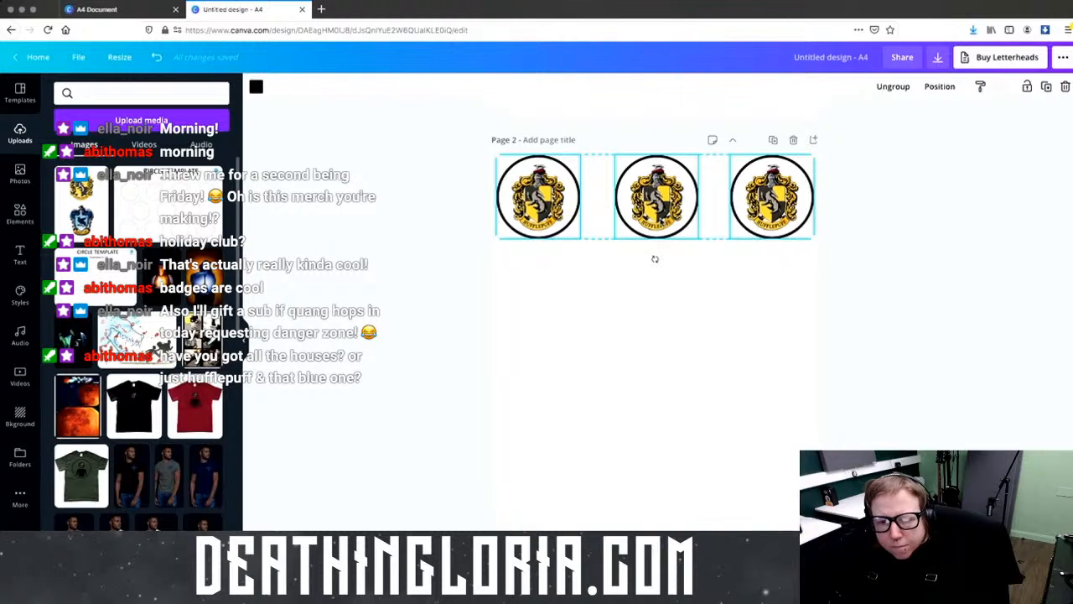
Step: Paste a second badge row below the first, then copy-paste both rows to make four rows
{"action": "key", "text": "super+v"}
{"action": "mouse_move", "coordinate": [663, 271]}
{"action": "left_mouse_down"}
{"action": "mouse_move", "coordinate": [660, 300]}
{"action": "mouse_move", "coordinate": [659, 285]}
{"action": "left_mouse_up"}
{"action": "left_click_drag", "start_coordinate": [553, 382], "coordinate": [776, 186]}
{"action": "key", "text": "super+c"}
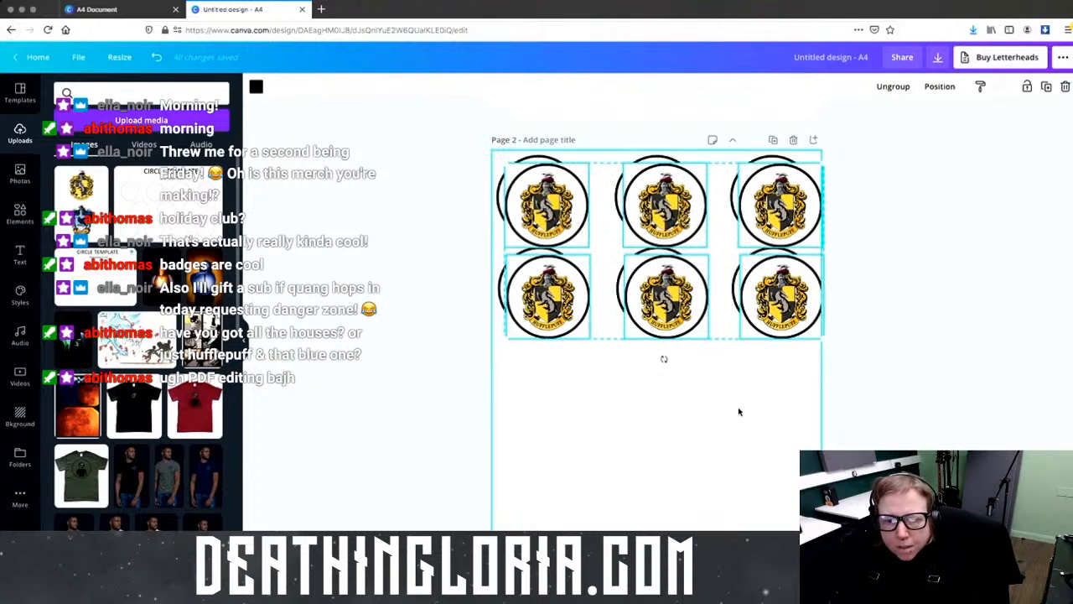
{"action": "key", "text": "super+v"}
{"action": "left_click_drag", "start_coordinate": [679, 484], "coordinate": [679, 437]}
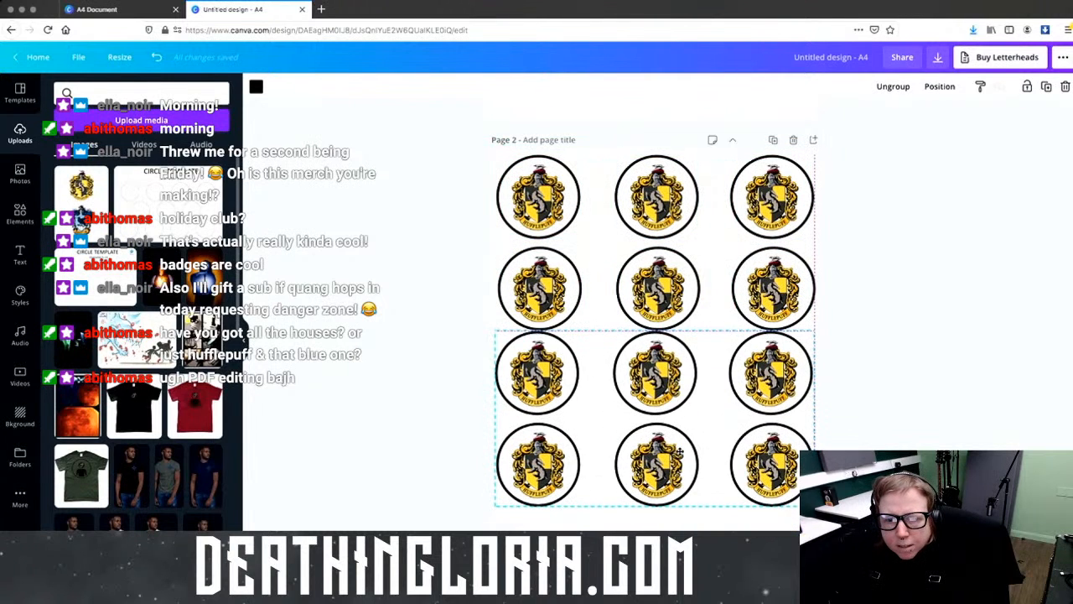
{"action": "scroll", "coordinate": [680, 452], "scroll_direction": "down", "scroll_amount": 1}
{"action": "scroll", "coordinate": [681, 453], "scroll_direction": "down", "scroll_amount": 1}
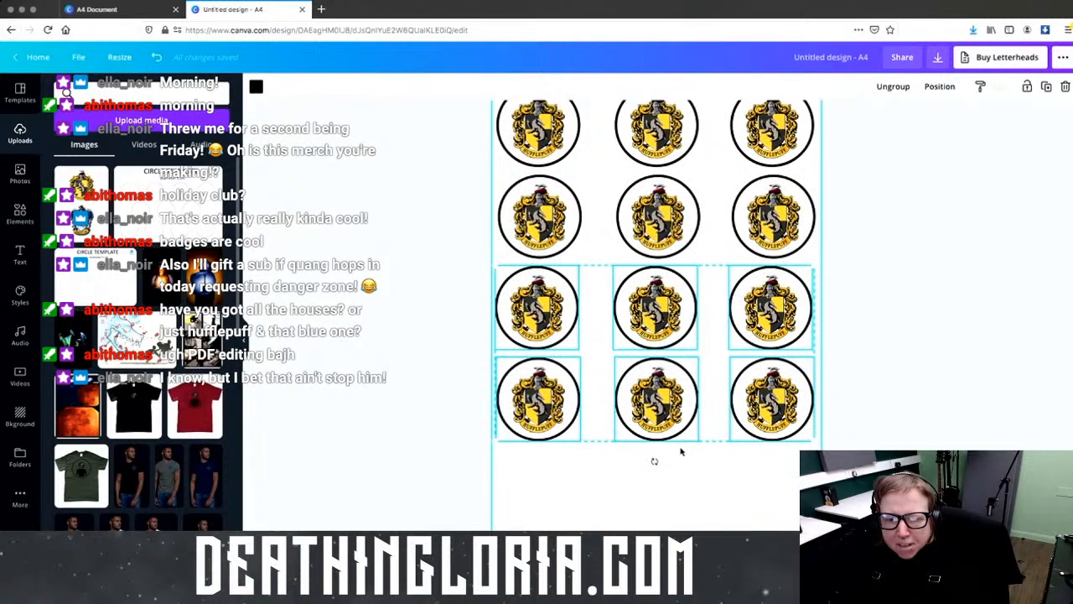
Step: Add a fifth row by duplicating the bottom row, then scroll back up to page 1
{"action": "left_click", "coordinate": [678, 462]}
{"action": "left_click_drag", "start_coordinate": [479, 402], "coordinate": [920, 438]}
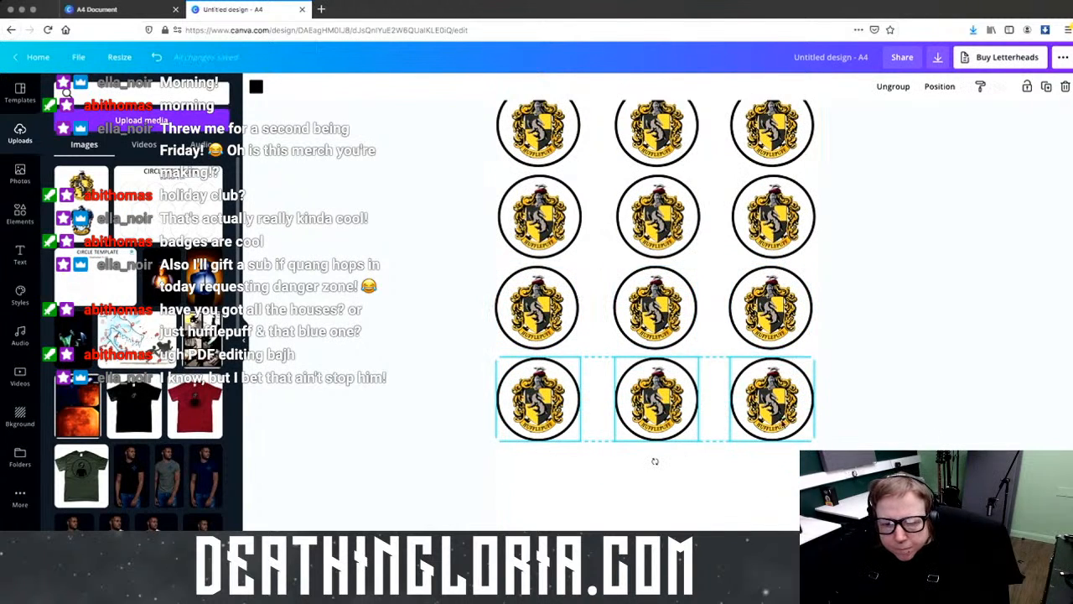
{"action": "right_click", "coordinate": [779, 402]}
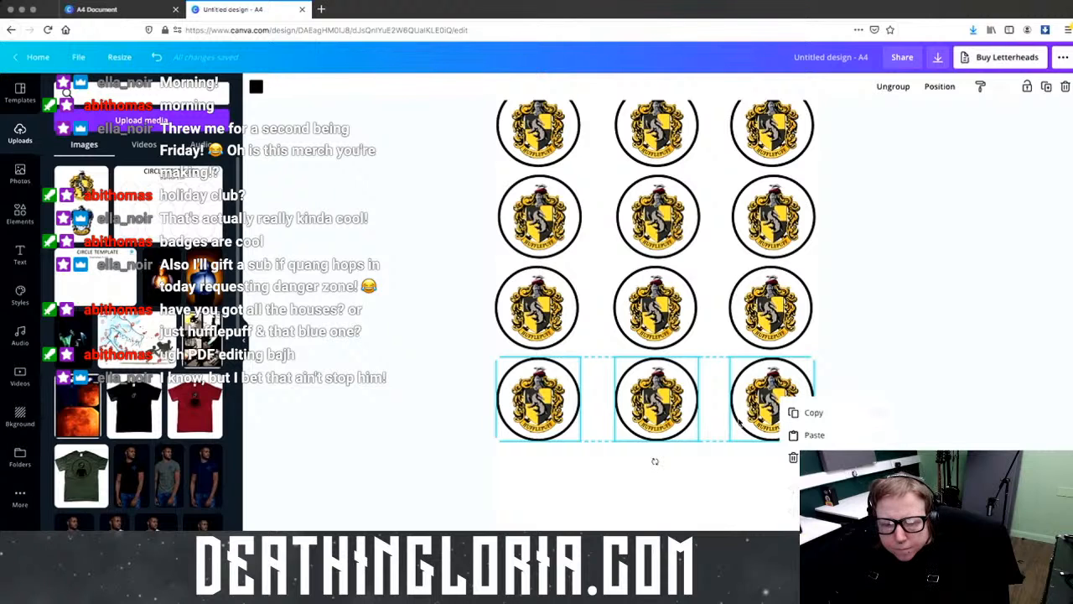
{"action": "left_click", "coordinate": [798, 414]}
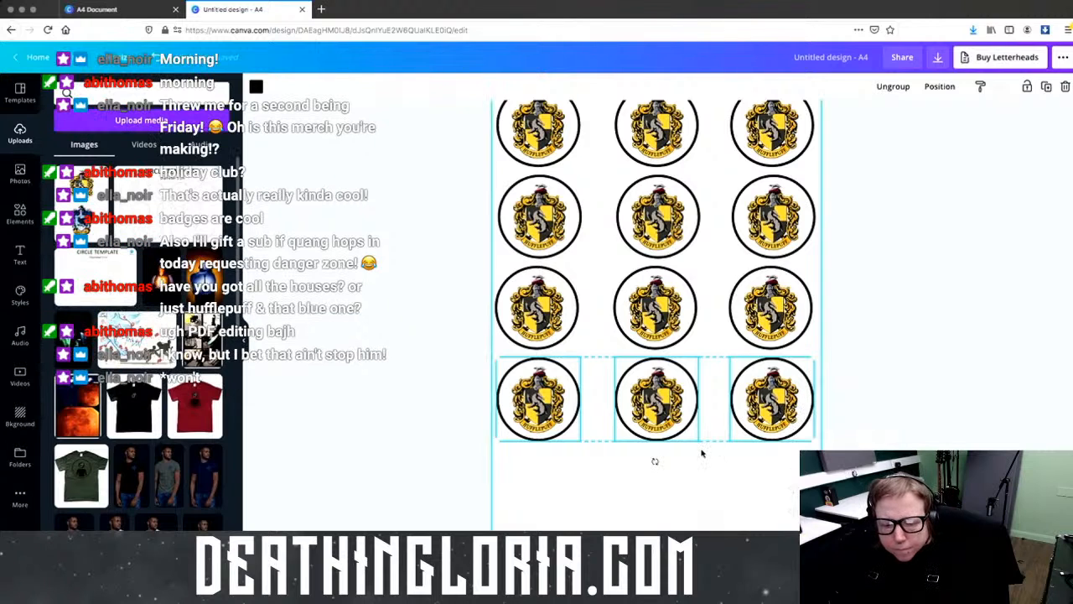
{"action": "key", "text": "ctrl+v"}
{"action": "left_click_drag", "start_coordinate": [687, 419], "coordinate": [676, 503]}
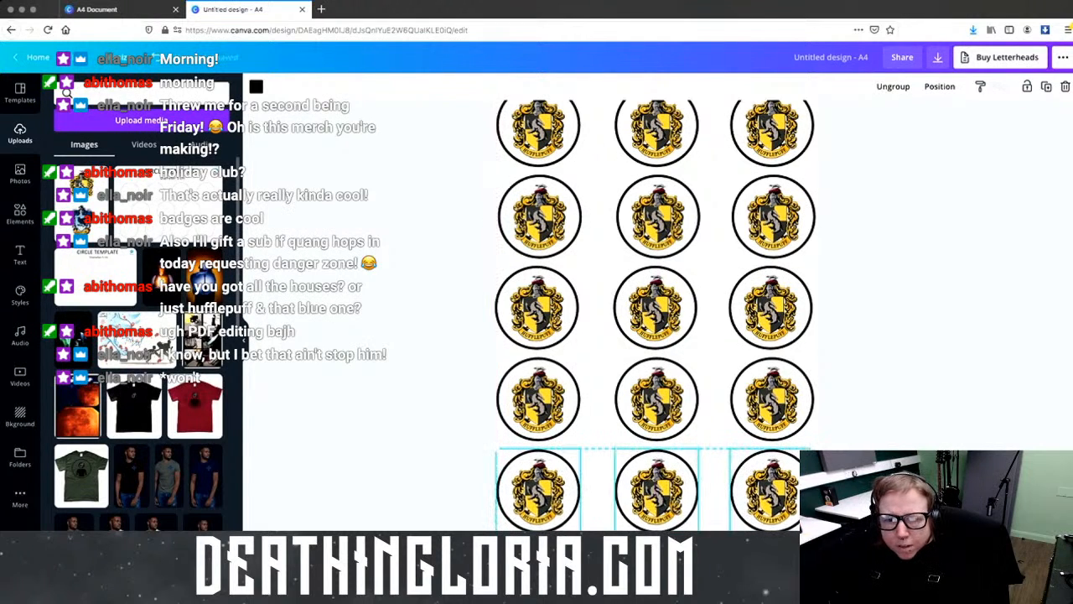
{"action": "scroll", "coordinate": [976, 415], "scroll_direction": "up", "scroll_amount": 2}
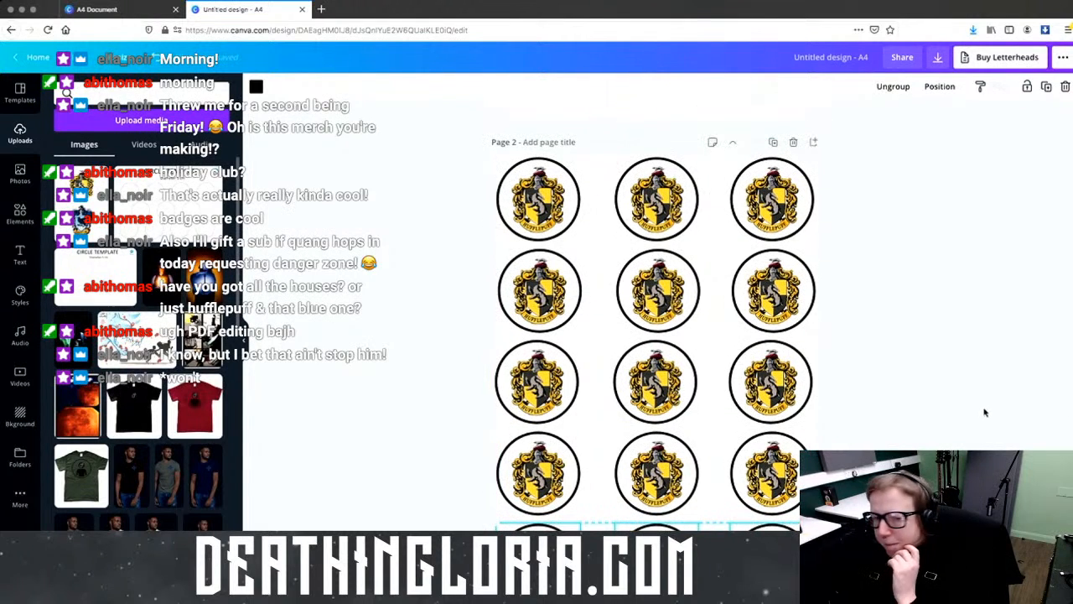
{"action": "scroll", "coordinate": [985, 411], "scroll_direction": "up", "scroll_amount": 5}
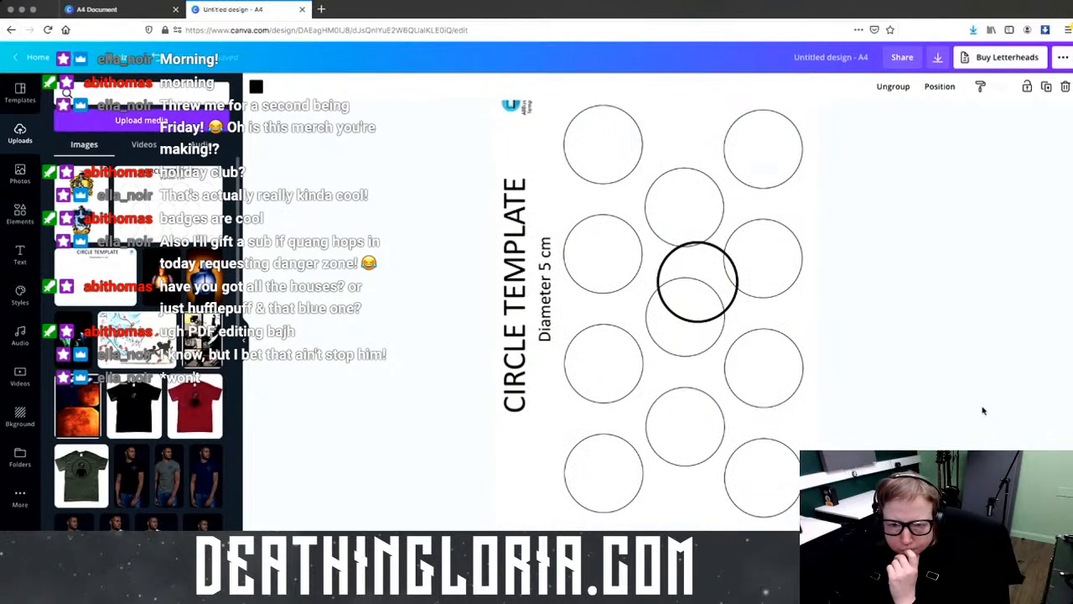
Step: Delete the circle template image on page 1 and drag the black circle to the top-left
{"action": "left_click", "coordinate": [780, 347]}
{"action": "key", "text": "Delete"}
{"action": "left_click", "coordinate": [685, 344]}
{"action": "left_click_drag", "start_coordinate": [684, 344], "coordinate": [533, 184]}
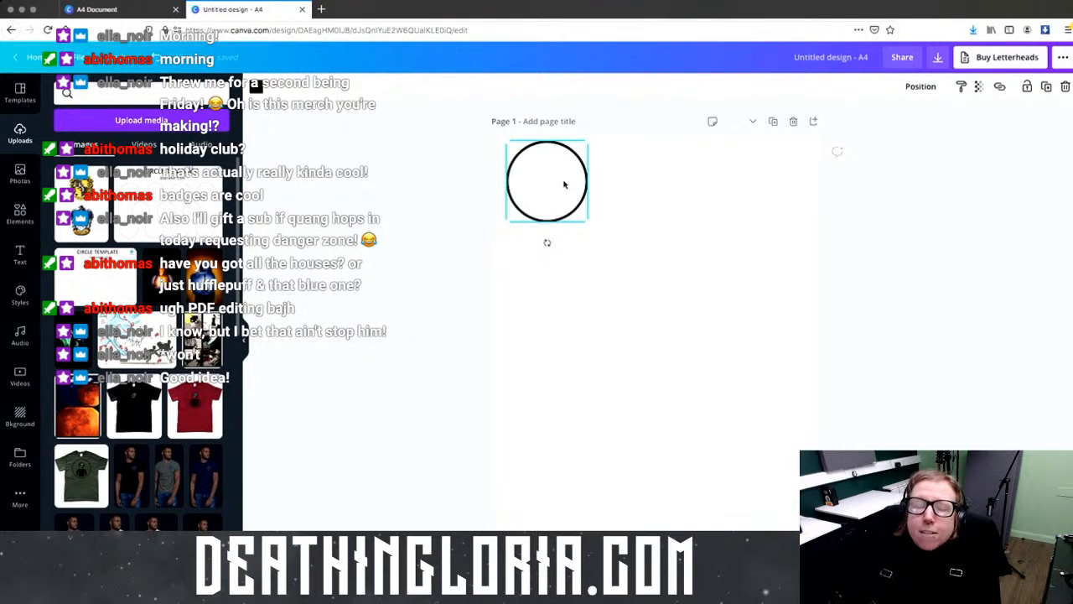
Step: Add the crest upload to page 1, crop it to Ravenclaw, and place the circle over it
{"action": "left_click", "coordinate": [97, 171]}
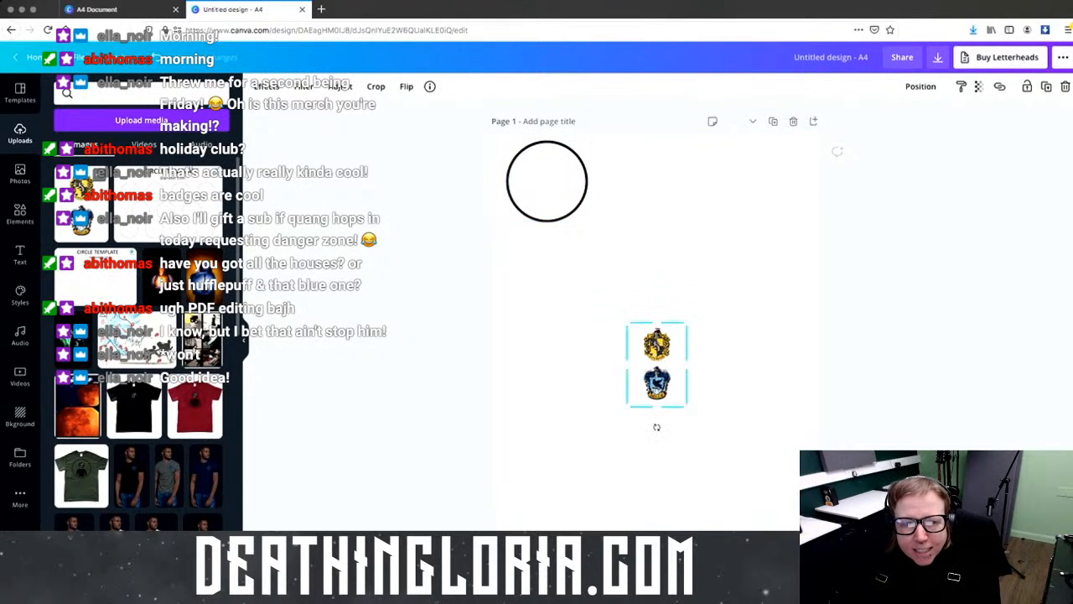
{"action": "left_click_drag", "start_coordinate": [657, 324], "coordinate": [637, 259]}
{"action": "left_click_drag", "start_coordinate": [571, 207], "coordinate": [551, 188]}
{"action": "left_click_drag", "start_coordinate": [615, 242], "coordinate": [596, 219]}
{"action": "left_click_drag", "start_coordinate": [543, 180], "coordinate": [642, 299]}
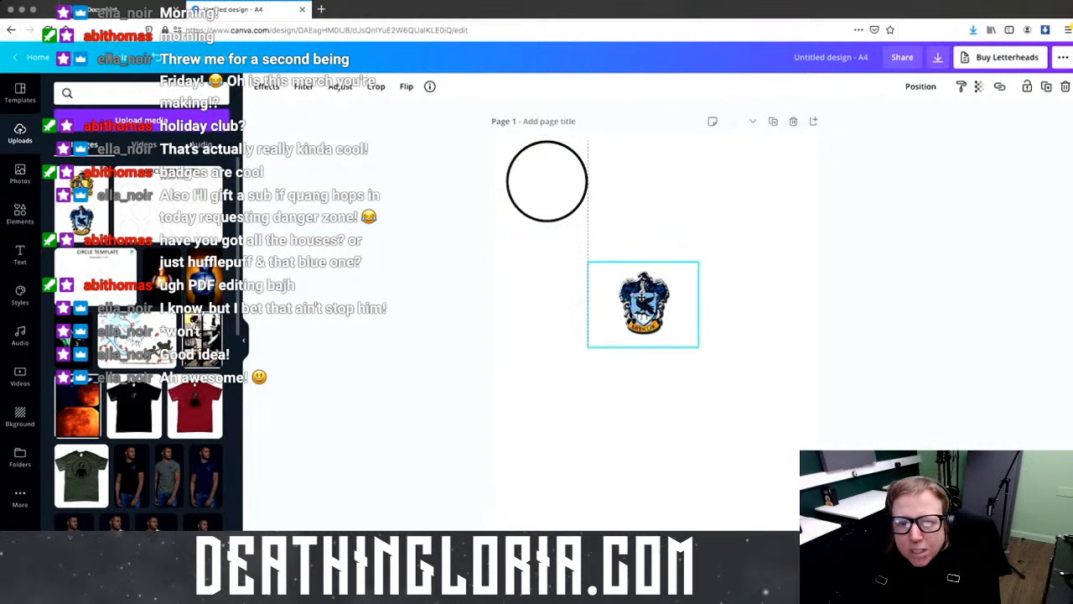
{"action": "left_click_drag", "start_coordinate": [558, 192], "coordinate": [649, 302]}
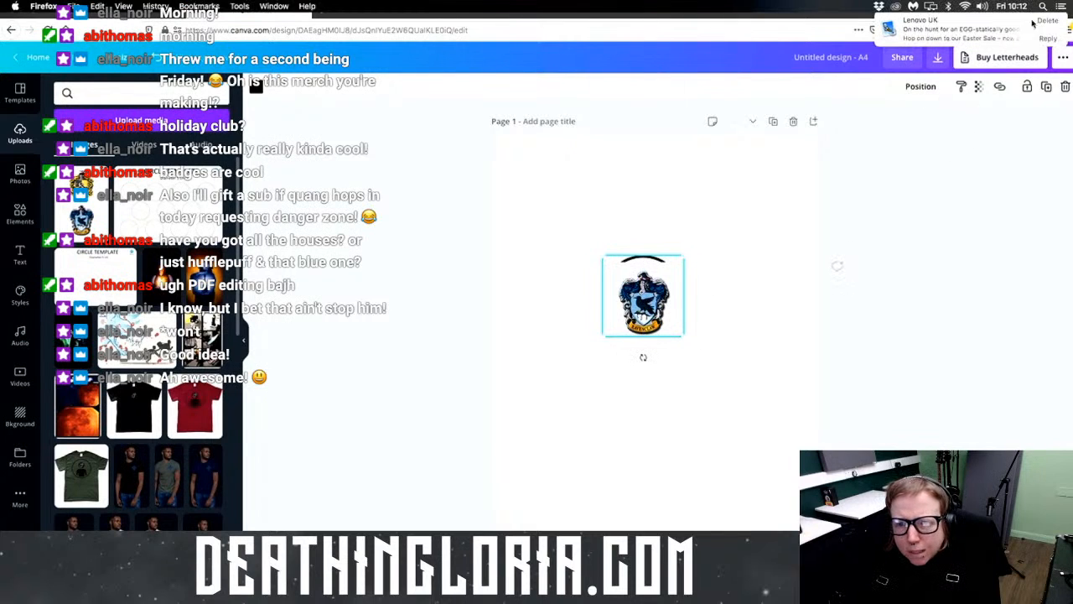
Step: Bring the Ravenclaw crest forwards in front of the circle and nudge the badge into line
{"action": "left_click", "coordinate": [933, 89]}
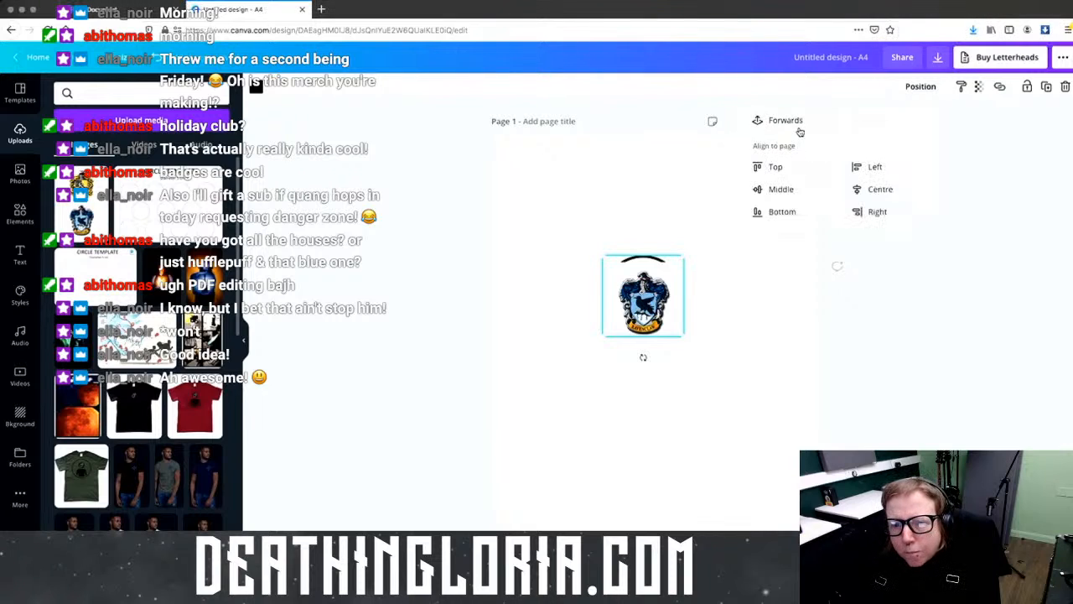
{"action": "left_click", "coordinate": [786, 121]}
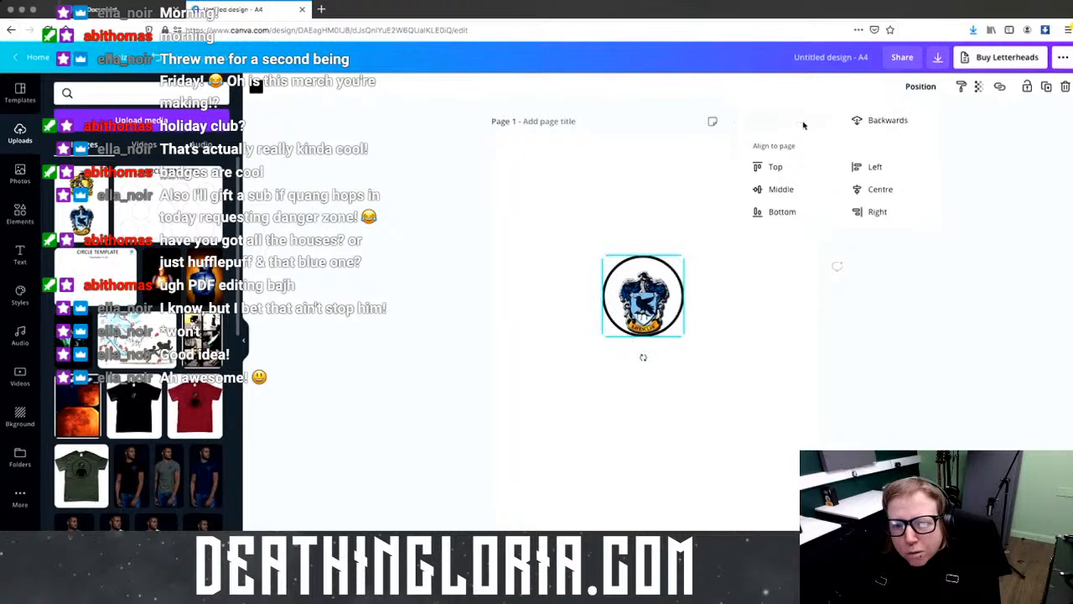
{"action": "left_click", "coordinate": [702, 391]}
{"action": "mouse_move", "coordinate": [646, 296]}
{"action": "left_mouse_down"}
{"action": "mouse_move", "coordinate": [645, 285]}
{"action": "mouse_move", "coordinate": [647, 303]}
{"action": "left_mouse_up"}
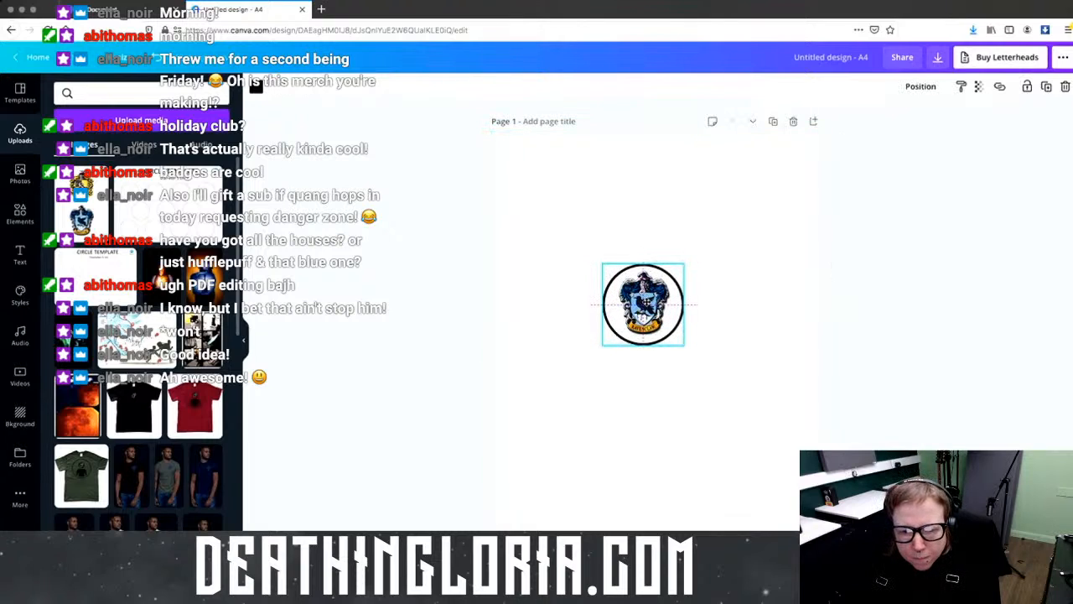
{"action": "left_click", "coordinate": [749, 308]}
{"action": "left_click", "coordinate": [646, 302]}
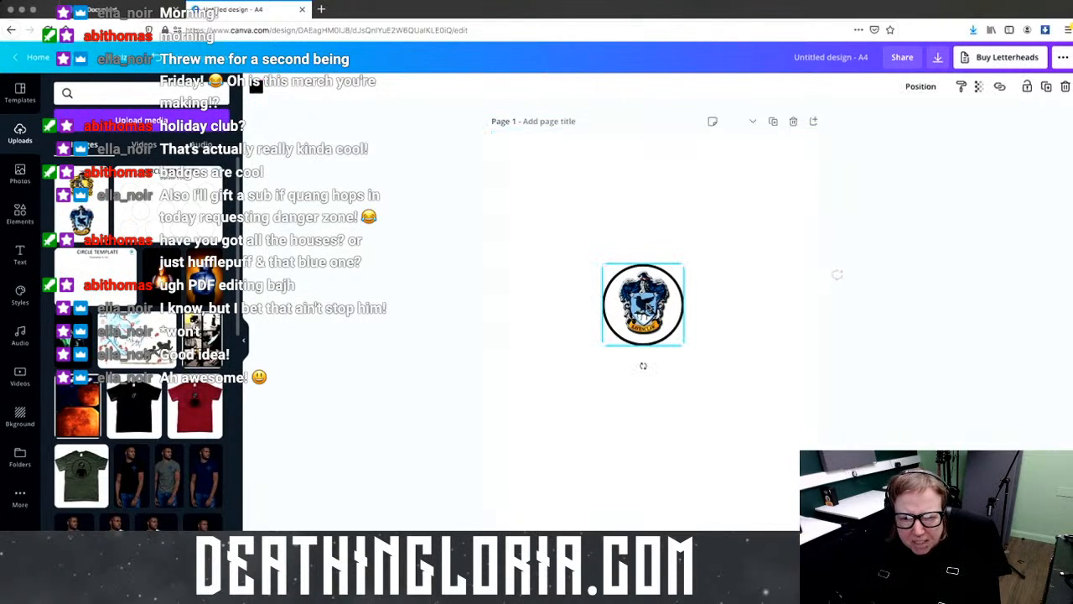
Step: Narrow the Ravenclaw crest from both sides to fit inside the circle
{"action": "left_click_drag", "start_coordinate": [726, 314], "coordinate": [570, 302]}
{"action": "left_click", "coordinate": [707, 314]}
{"action": "left_click", "coordinate": [691, 314]}
{"action": "left_click_drag", "start_coordinate": [695, 306], "coordinate": [684, 305]}
{"action": "left_click_drag", "start_coordinate": [590, 307], "coordinate": [607, 309]}
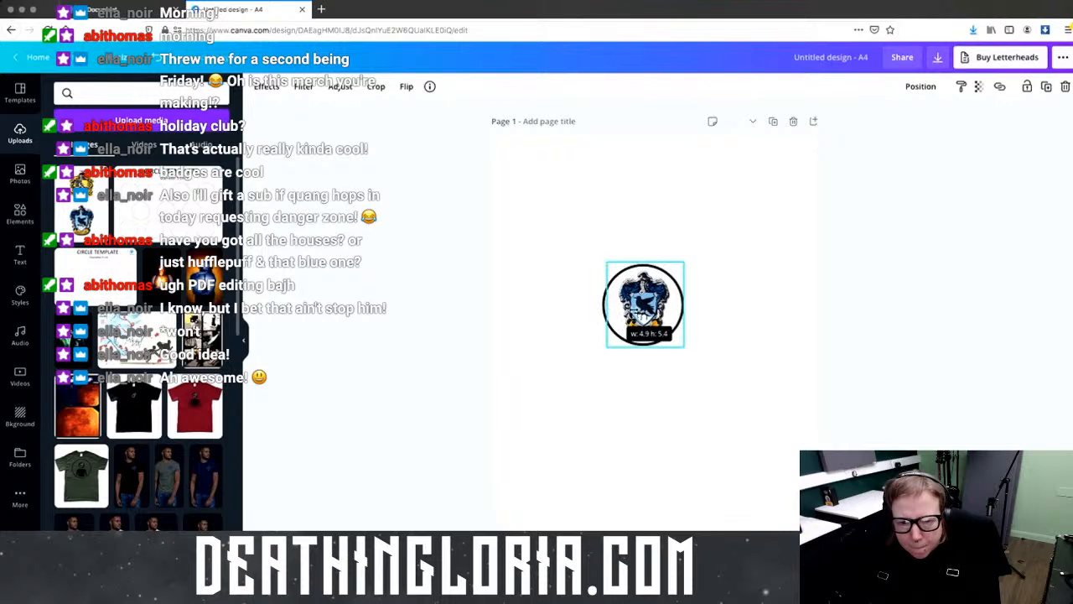
{"action": "left_click", "coordinate": [719, 338]}
Step: Group crest and circle into one badge and move it into page 2's Hufflepuff badge row
{"action": "left_click_drag", "start_coordinate": [711, 335], "coordinate": [630, 298]}
{"action": "left_click", "coordinate": [901, 87]}
{"action": "scroll", "coordinate": [721, 403], "scroll_direction": "down", "scroll_amount": 2}
{"action": "left_click_drag", "start_coordinate": [643, 180], "coordinate": [620, 513]}
{"action": "scroll", "coordinate": [610, 484], "scroll_direction": "down", "scroll_amount": 2}
{"action": "left_click_drag", "start_coordinate": [610, 484], "coordinate": [605, 466]}
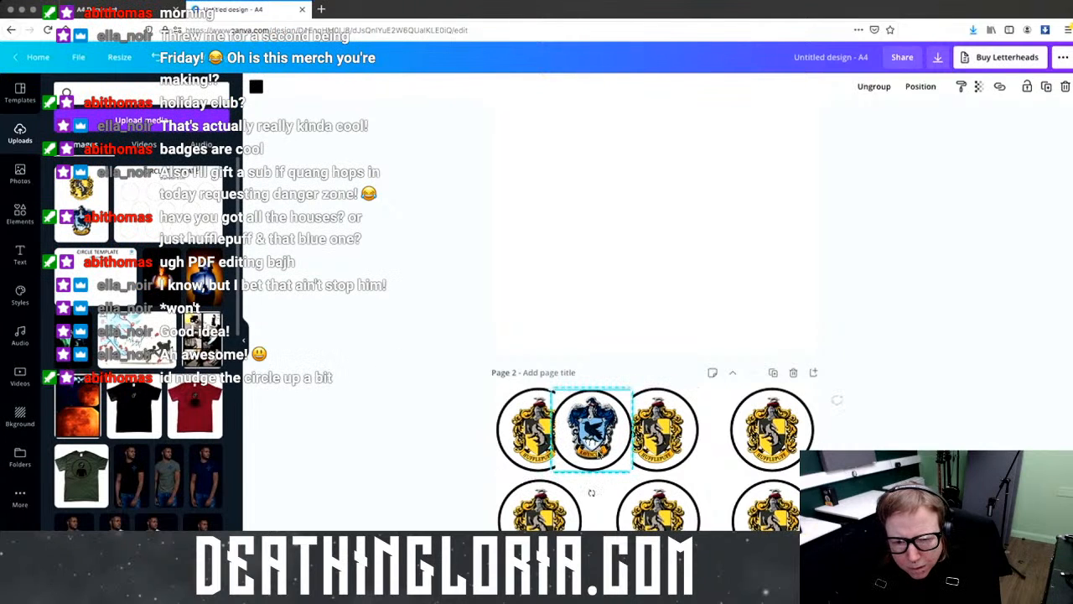
Step: Move a Ravenclaw and a Hufflepuff badge onto page 1, side by side, at matching size
{"action": "left_click", "coordinate": [607, 498]}
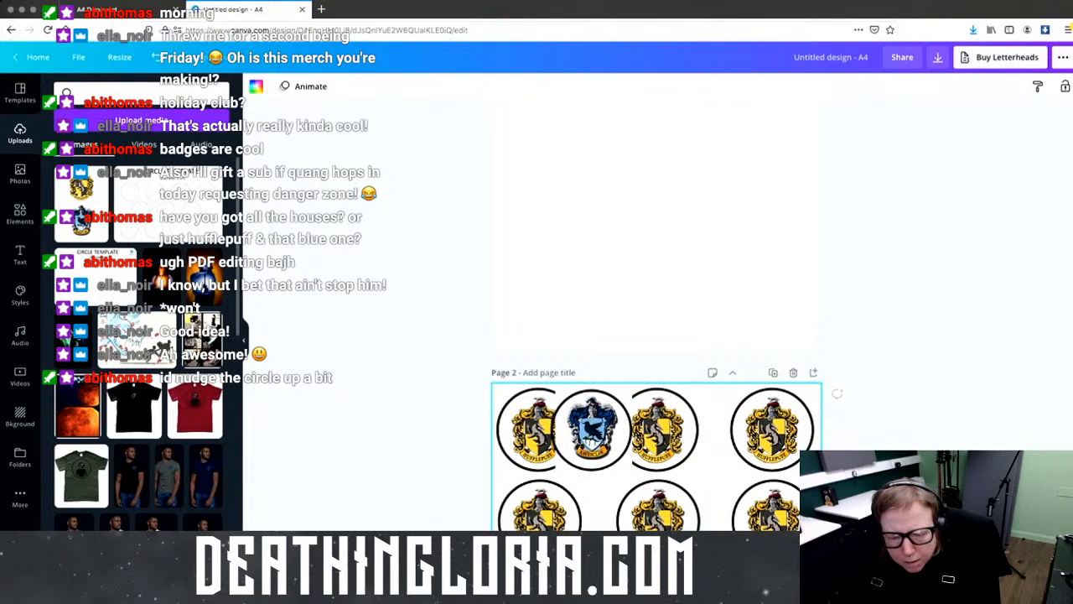
{"action": "scroll", "coordinate": [790, 385], "scroll_direction": "up", "scroll_amount": 5}
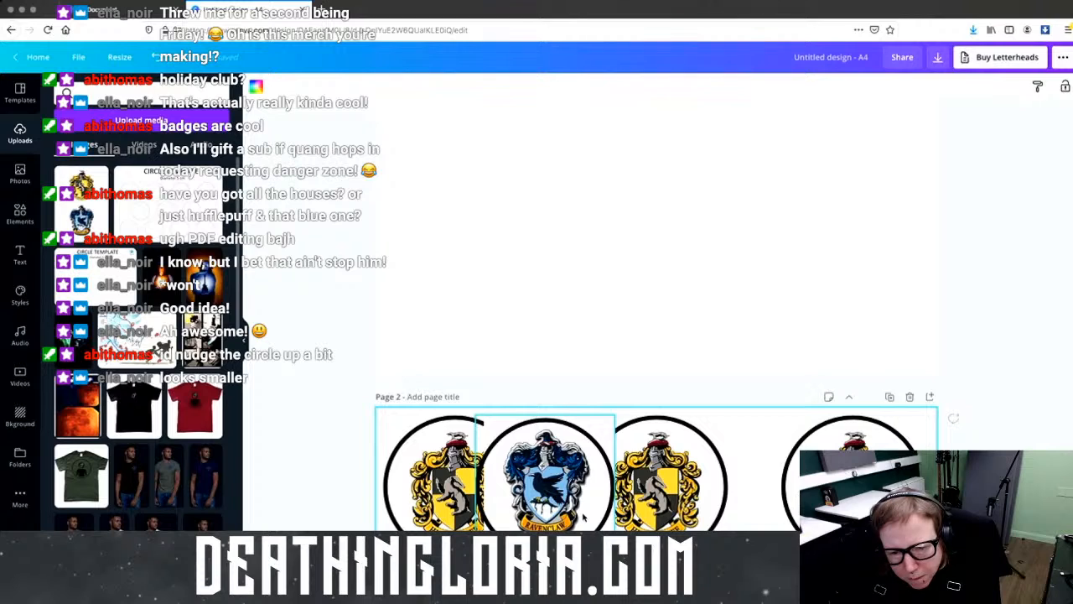
{"action": "left_click_drag", "start_coordinate": [545, 474], "coordinate": [768, 194]}
{"action": "left_click", "coordinate": [454, 474]}
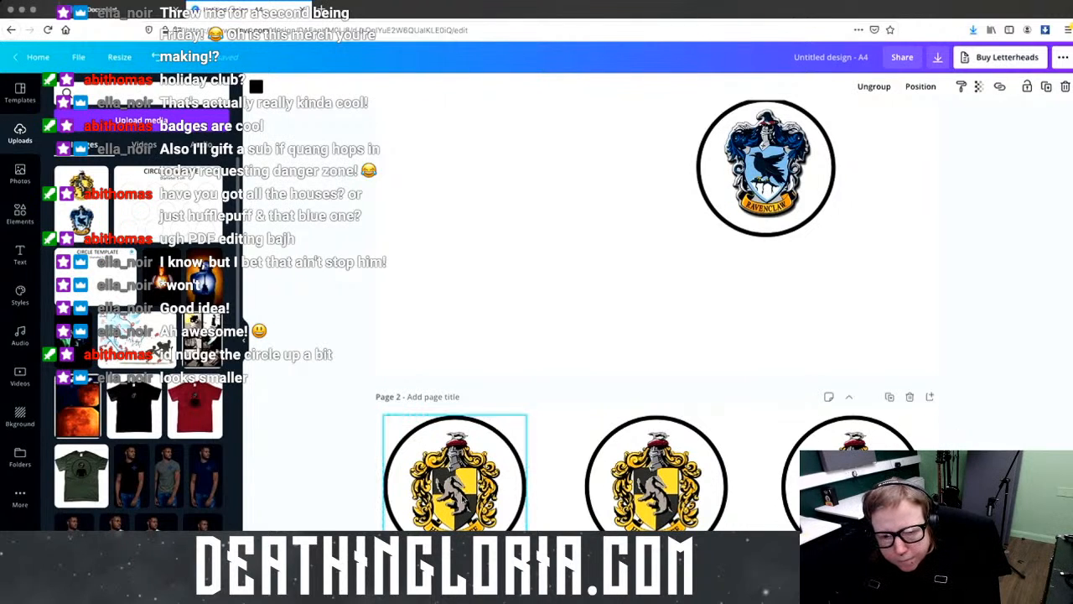
{"action": "left_click_drag", "start_coordinate": [461, 490], "coordinate": [544, 194]}
{"action": "left_click_drag", "start_coordinate": [765, 172], "coordinate": [674, 183]}
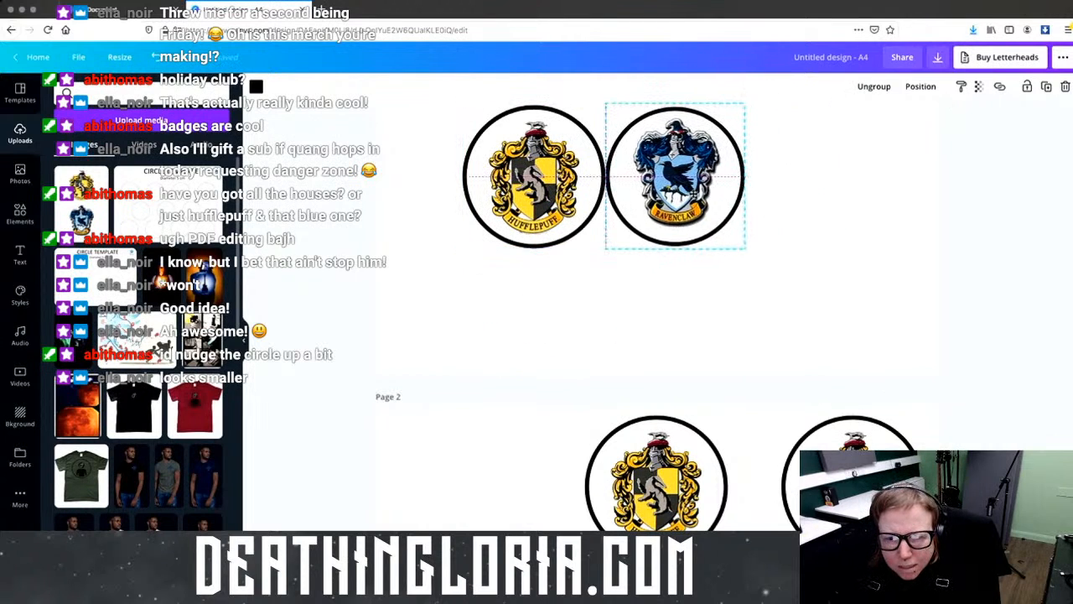
{"action": "left_click_drag", "start_coordinate": [674, 183], "coordinate": [673, 184]}
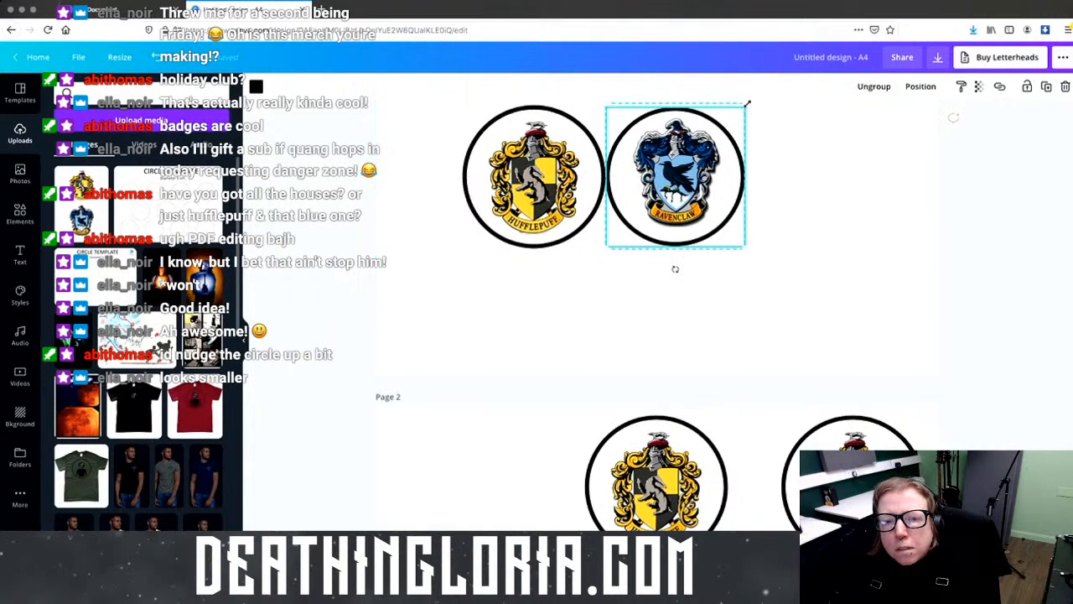
{"action": "mouse_move", "coordinate": [747, 104]}
{"action": "left_mouse_down"}
{"action": "mouse_move", "coordinate": [735, 114]}
{"action": "mouse_move", "coordinate": [753, 112]}
{"action": "left_mouse_up"}
{"action": "mouse_move", "coordinate": [606, 247]}
{"action": "left_mouse_down"}
{"action": "mouse_move", "coordinate": [588, 262]}
{"action": "mouse_move", "coordinate": [606, 248]}
{"action": "left_mouse_up"}
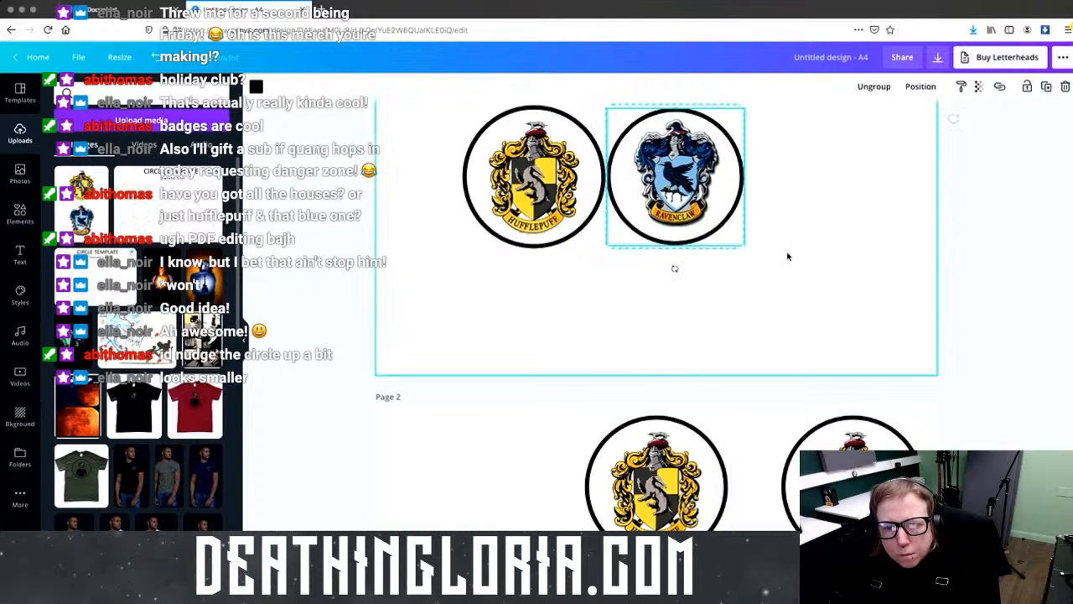
Step: Separate the ring from the Ravenclaw crest and set the empty ring beside the Hufflepuff badge
{"action": "left_click", "coordinate": [787, 256]}
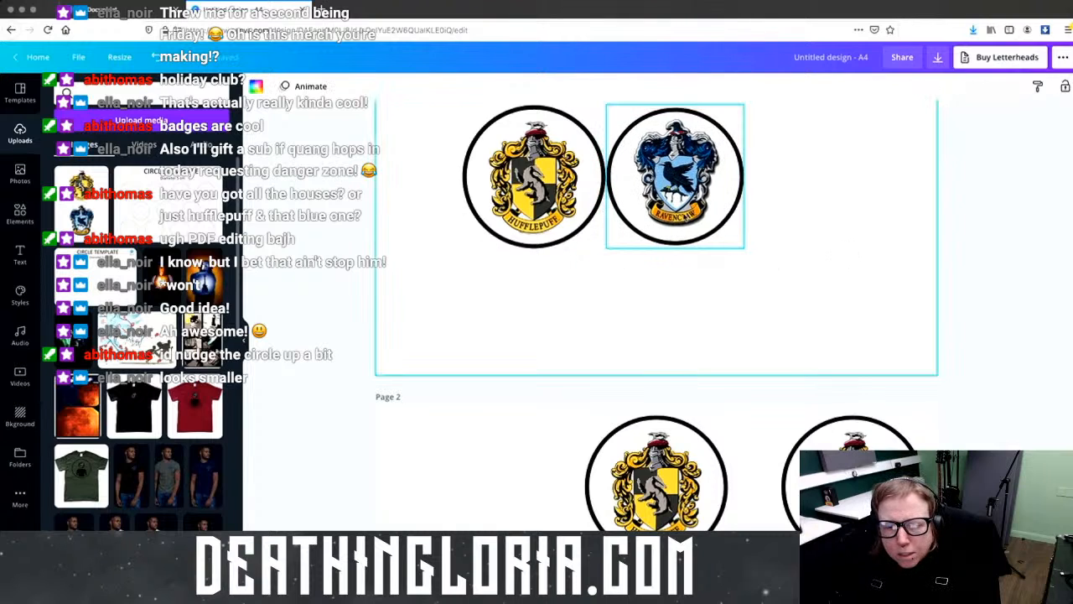
{"action": "left_click", "coordinate": [732, 237]}
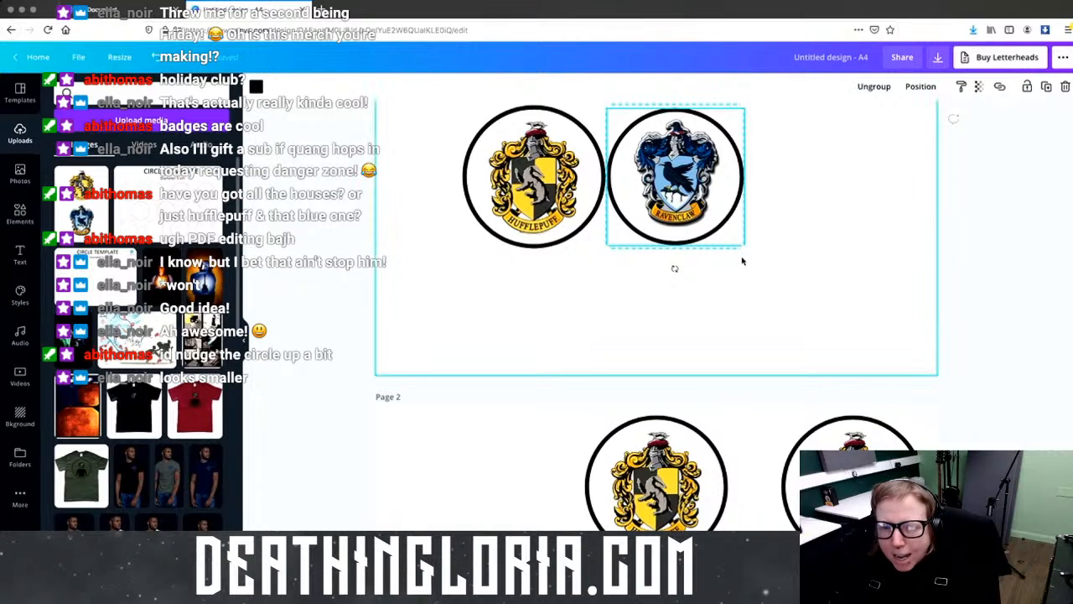
{"action": "left_click", "coordinate": [877, 211]}
{"action": "left_click", "coordinate": [696, 214]}
{"action": "left_click_drag", "start_coordinate": [696, 193], "coordinate": [829, 195]}
{"action": "left_click", "coordinate": [686, 181]}
{"action": "left_click_drag", "start_coordinate": [686, 182], "coordinate": [555, 362]}
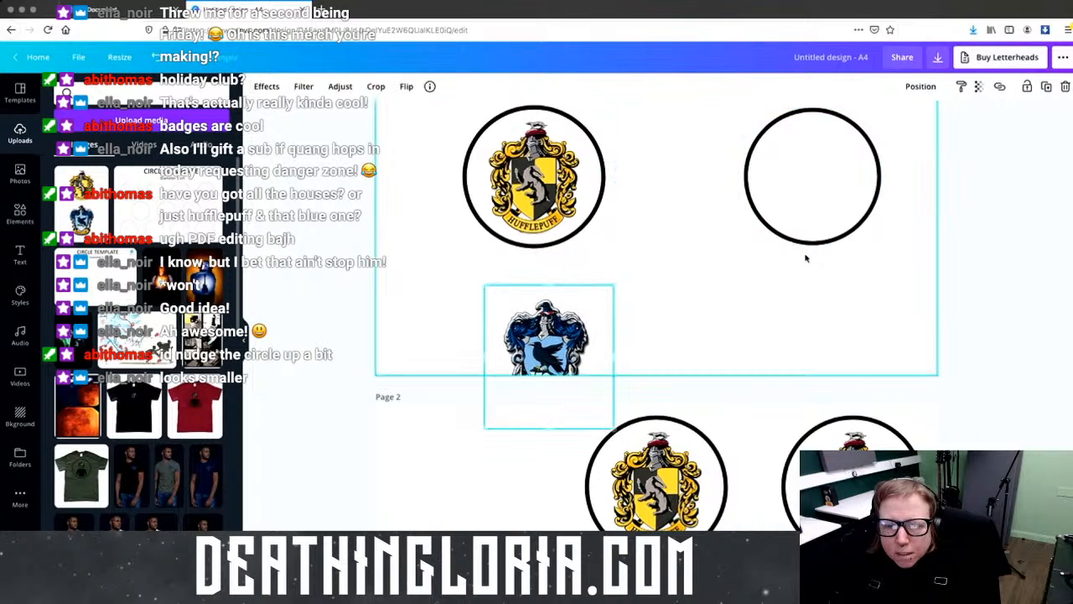
{"action": "left_click_drag", "start_coordinate": [843, 209], "coordinate": [722, 208]}
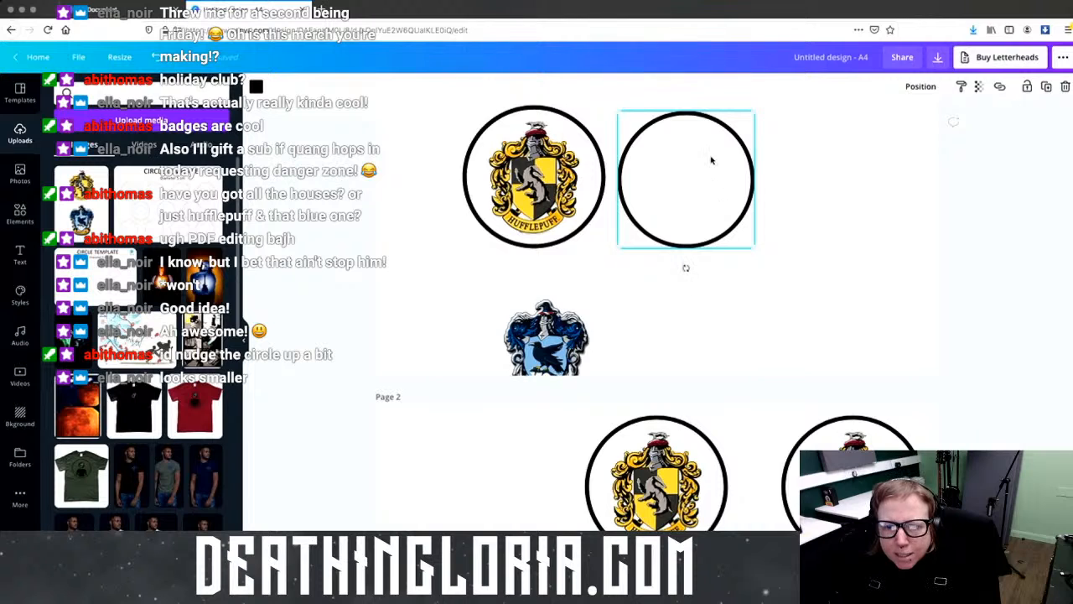
{"action": "left_click_drag", "start_coordinate": [752, 112], "coordinate": [760, 104]}
{"action": "left_click_drag", "start_coordinate": [721, 192], "coordinate": [752, 201]}
Step: Delete the Ravenclaw crest, then ungroup the Hufflepuff badge and pull its black ring off
{"action": "left_click", "coordinate": [551, 329]}
{"action": "left_click_drag", "start_coordinate": [551, 329], "coordinate": [617, 148]}
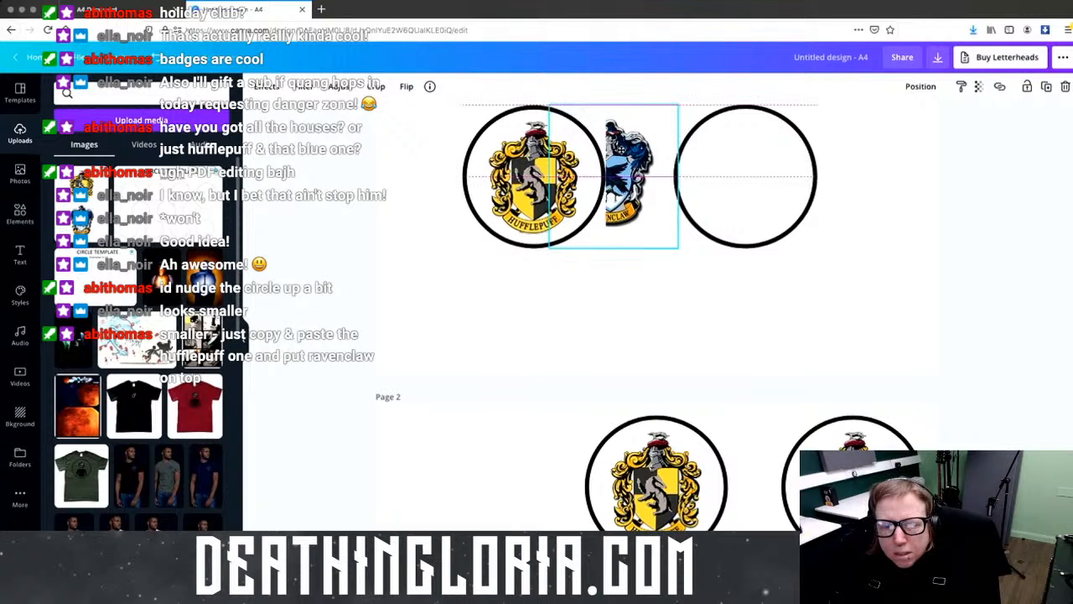
{"action": "left_click_drag", "start_coordinate": [621, 148], "coordinate": [623, 149]}
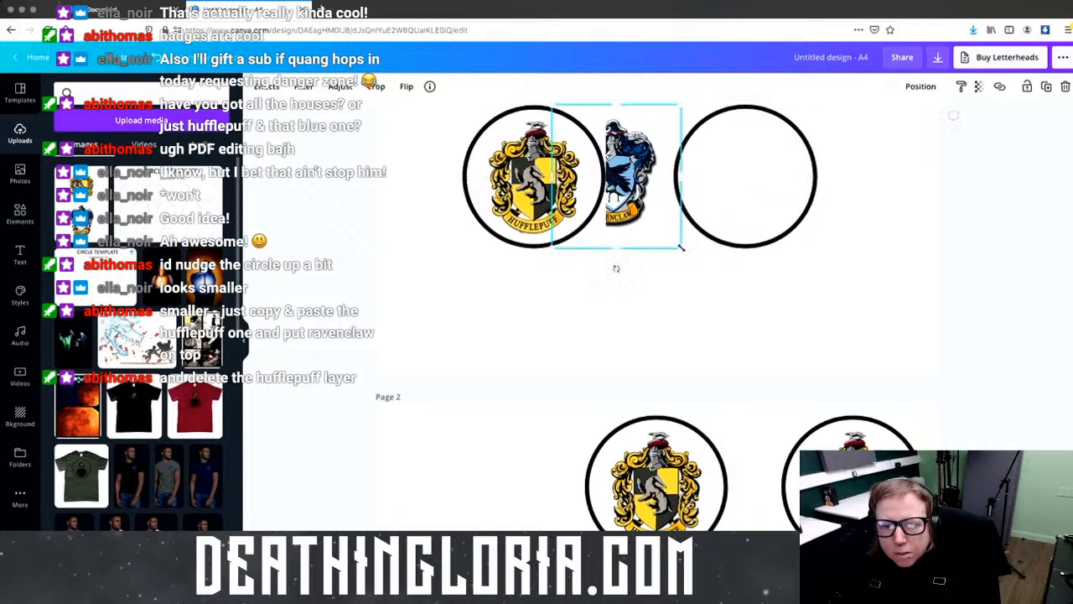
{"action": "left_click_drag", "start_coordinate": [680, 247], "coordinate": [689, 259]}
{"action": "left_click_drag", "start_coordinate": [661, 208], "coordinate": [647, 183]}
{"action": "left_click_drag", "start_coordinate": [694, 252], "coordinate": [702, 262]}
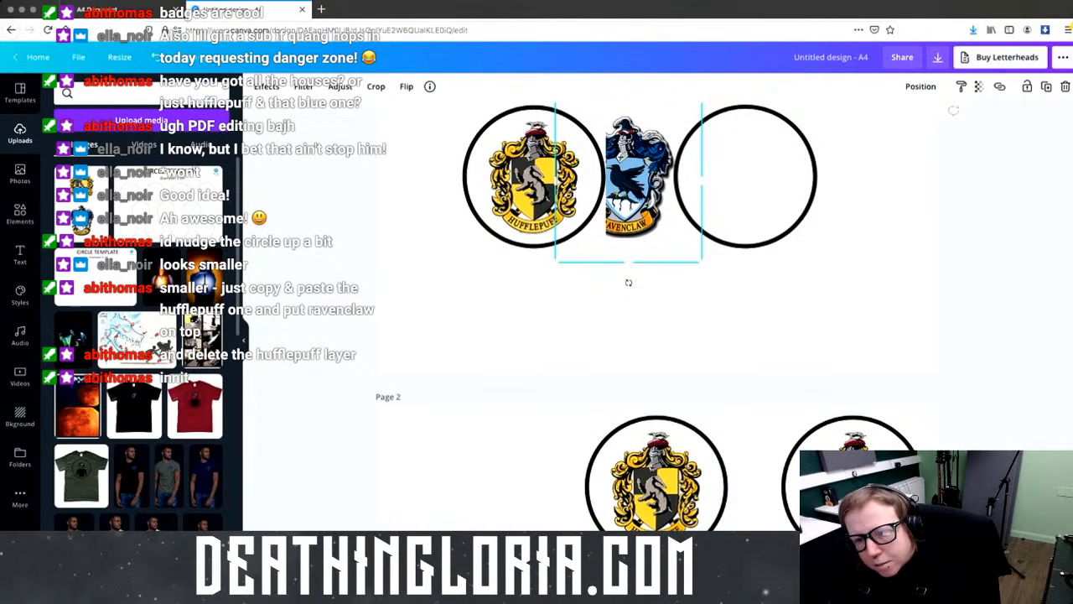
{"action": "key", "text": "Delete"}
{"action": "left_click", "coordinate": [874, 87]}
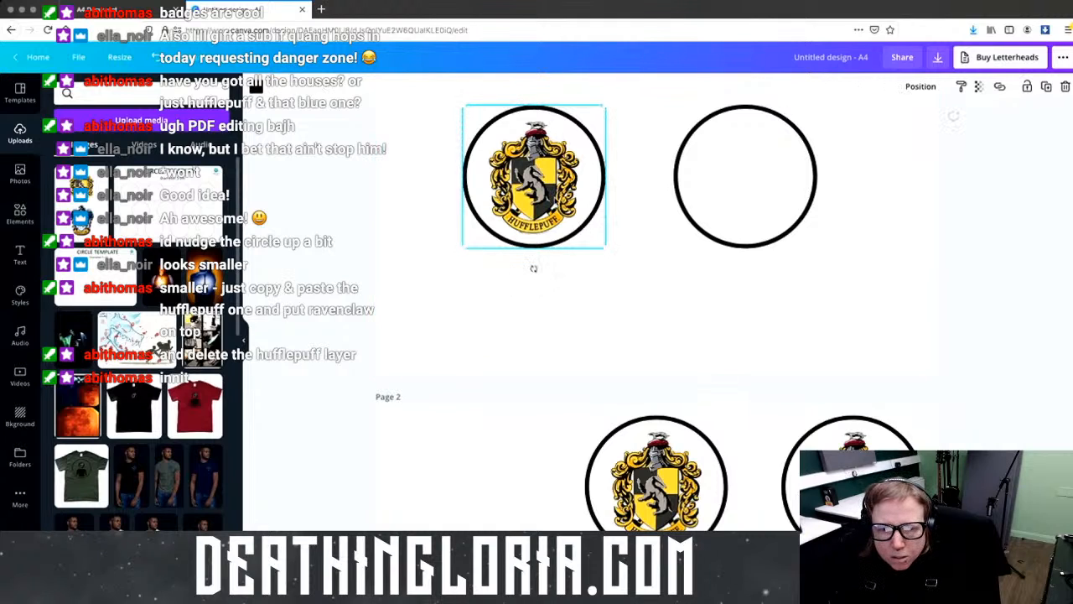
{"action": "left_click_drag", "start_coordinate": [550, 195], "coordinate": [484, 205]}
Step: Crop the crest image between the two circles so only the Ravenclaw crest shows
{"action": "left_click", "coordinate": [584, 213]}
{"action": "left_click_drag", "start_coordinate": [584, 212], "coordinate": [630, 172]}
{"action": "left_click_drag", "start_coordinate": [617, 232], "coordinate": [609, 357]}
{"action": "scroll", "coordinate": [609, 358], "scroll_direction": "up", "scroll_amount": 2}
{"action": "left_click_drag", "start_coordinate": [617, 175], "coordinate": [617, 300]}
{"action": "left_click_drag", "start_coordinate": [688, 367], "coordinate": [666, 367]}
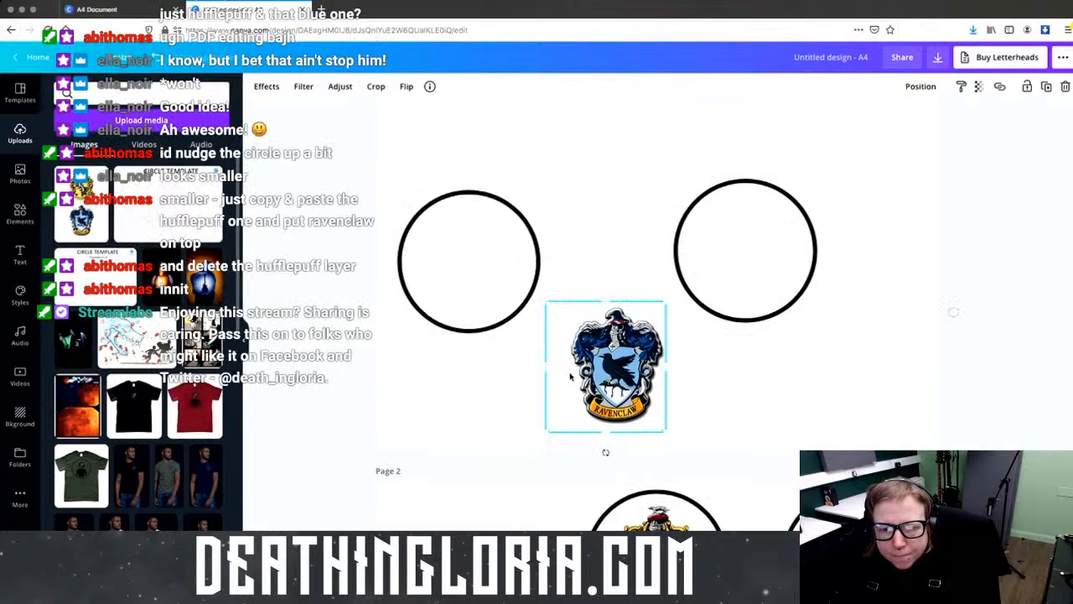
{"action": "left_click_drag", "start_coordinate": [546, 366], "coordinate": [569, 367]}
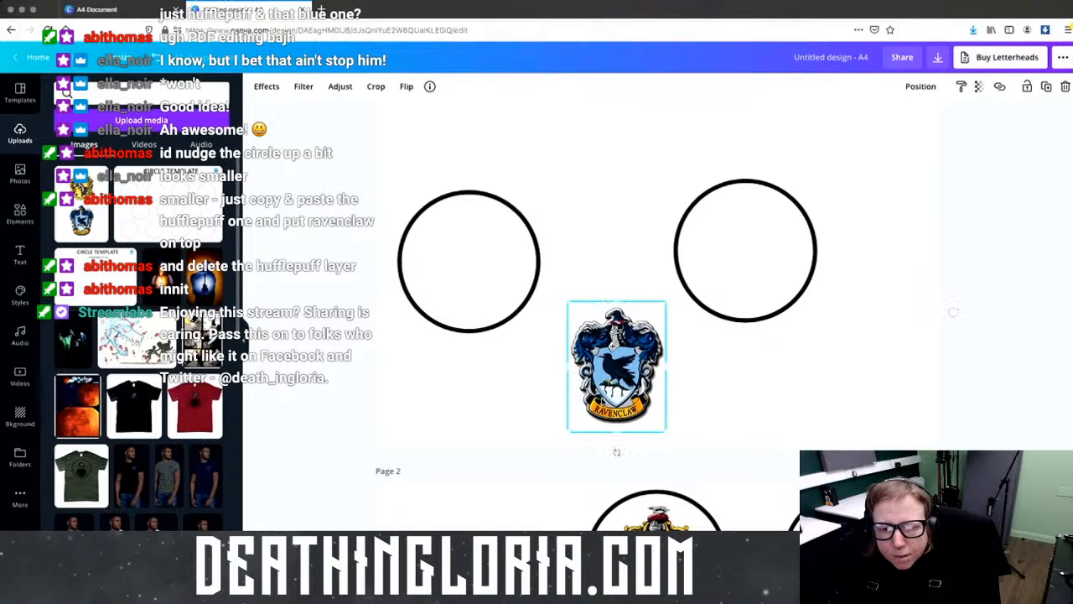
{"action": "left_click_drag", "start_coordinate": [615, 426], "coordinate": [747, 281]}
Step: Delete the spare left circle, send the crest backwards, and group it with its ring
{"action": "left_click", "coordinate": [473, 282]}
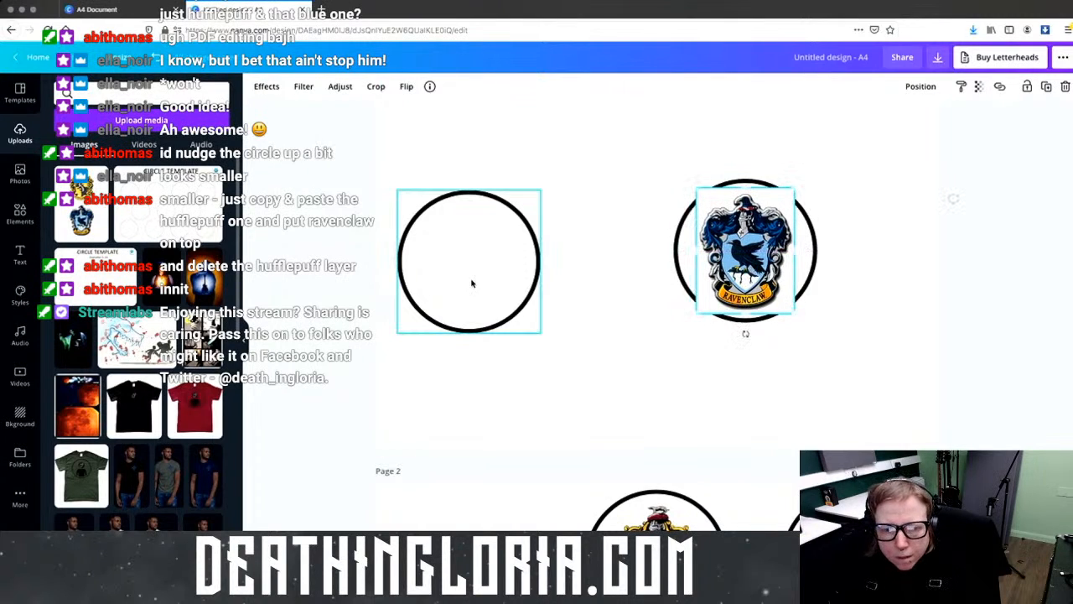
{"action": "key", "text": "Delete"}
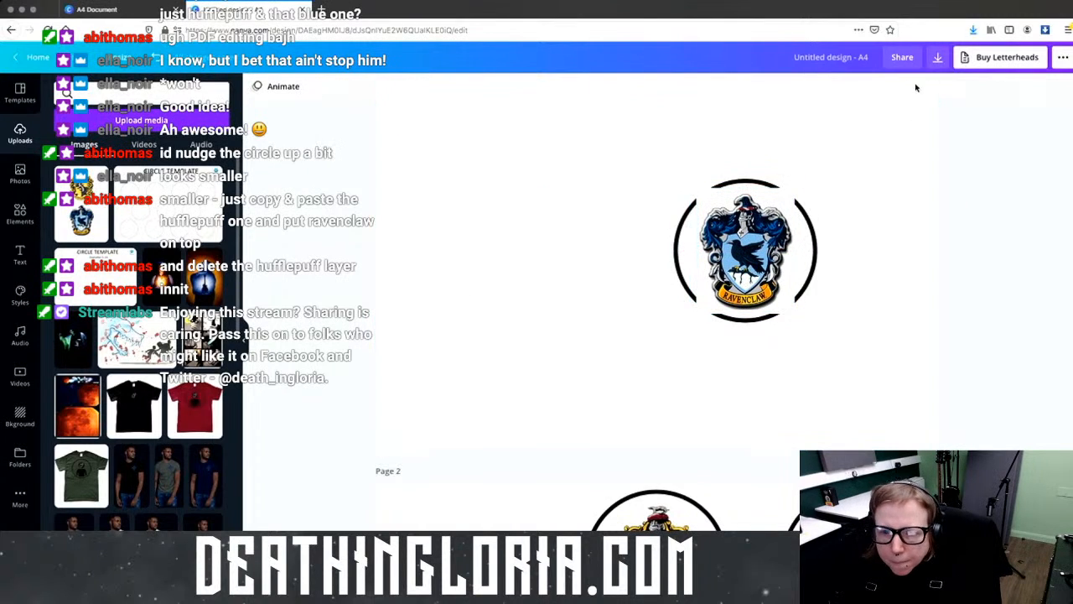
{"action": "left_click", "coordinate": [766, 241]}
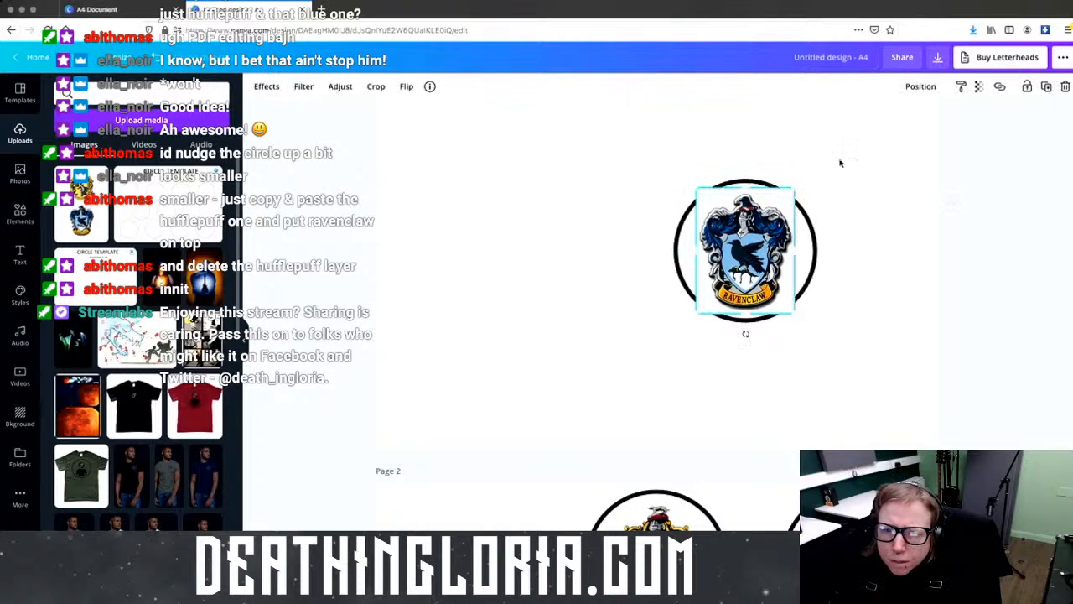
{"action": "left_click", "coordinate": [926, 86]}
{"action": "left_click", "coordinate": [874, 119]}
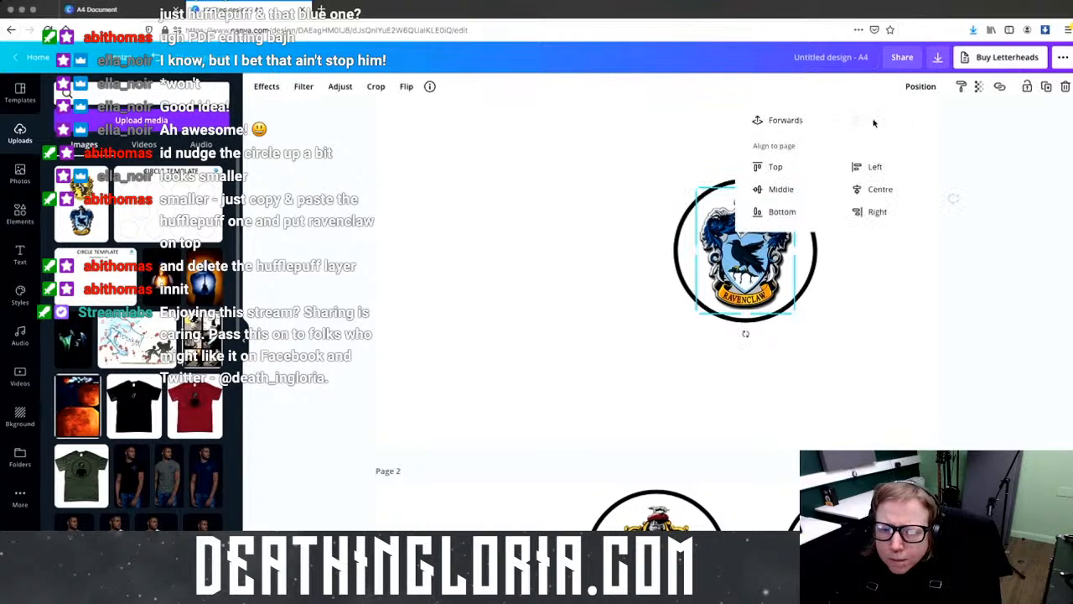
{"action": "left_click", "coordinate": [866, 283]}
{"action": "left_click_drag", "start_coordinate": [611, 158], "coordinate": [906, 353]}
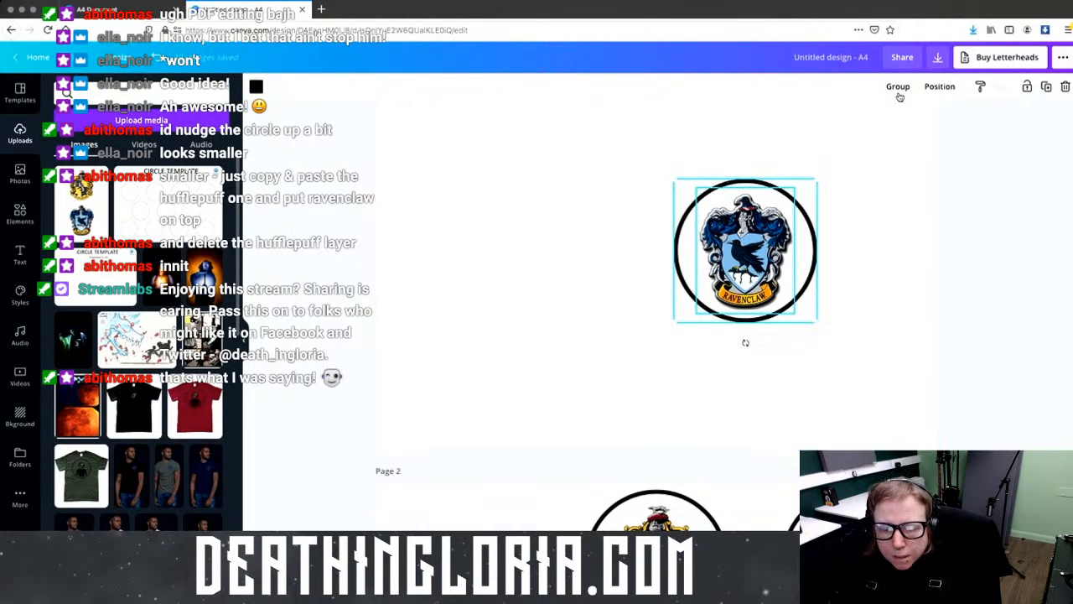
{"action": "left_click", "coordinate": [898, 87]}
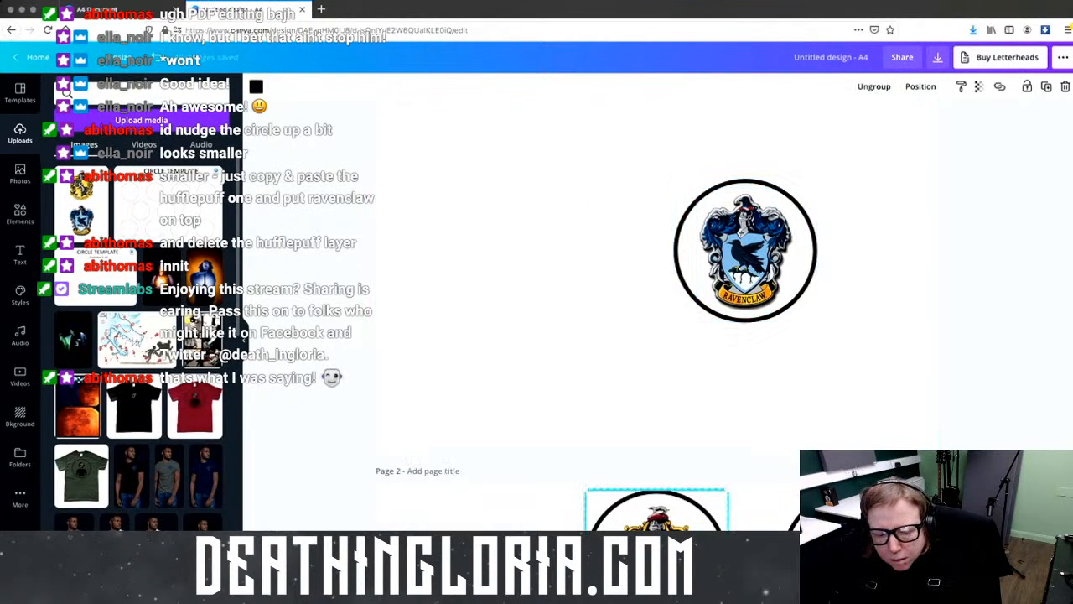
Step: Copy the Hufflepuff badge and paste the copy into the empty top-left slot
{"action": "scroll", "coordinate": [702, 507], "scroll_direction": "down", "scroll_amount": 6}
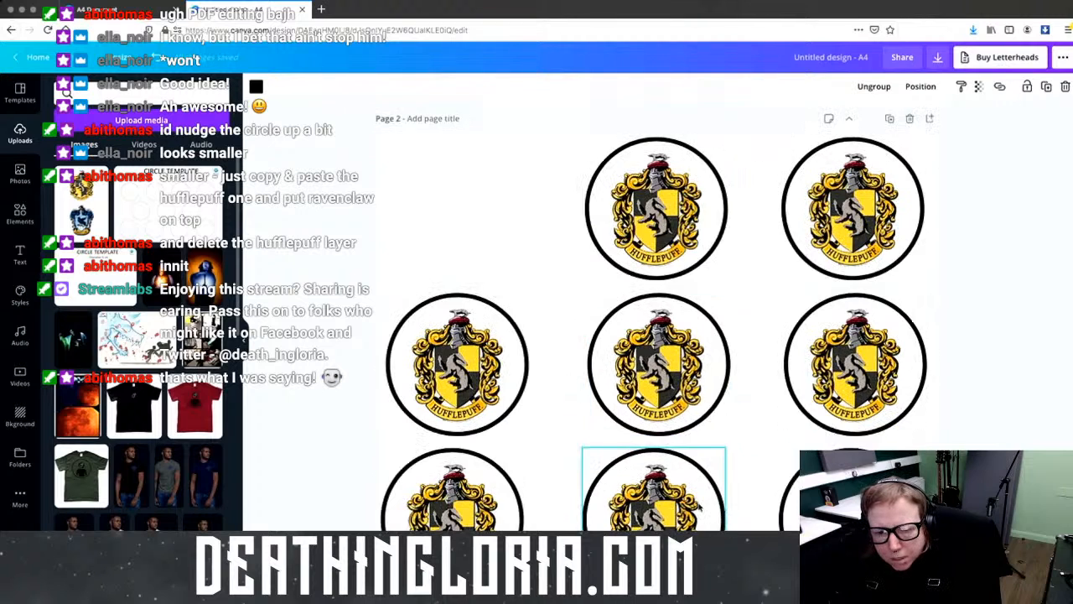
{"action": "scroll", "coordinate": [702, 507], "scroll_direction": "up", "scroll_amount": 3}
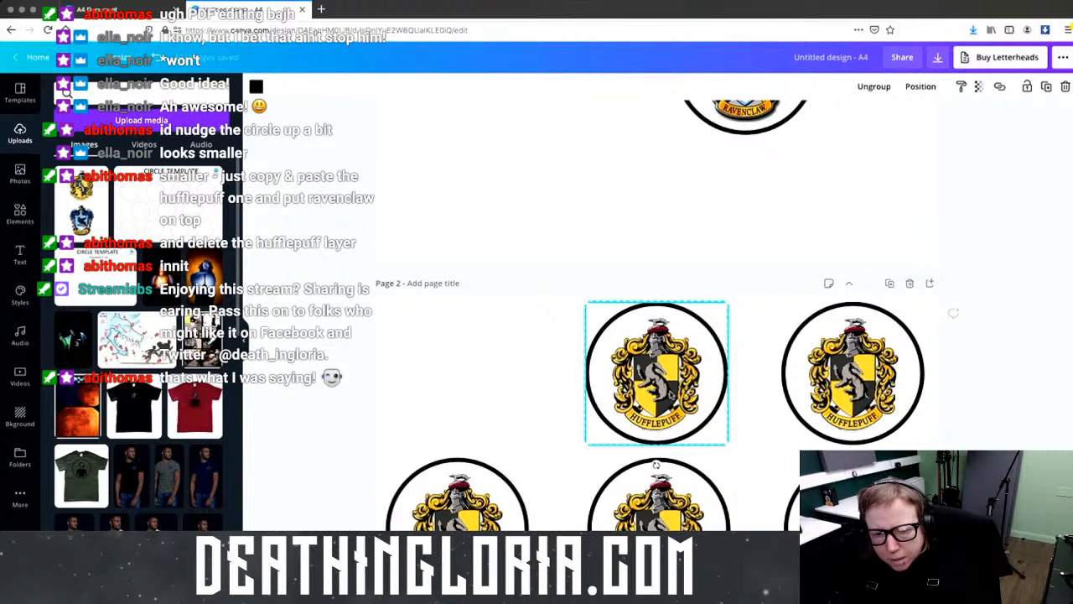
{"action": "right_click", "coordinate": [670, 392]}
{"action": "left_click", "coordinate": [702, 381]}
{"action": "key", "text": "ctrl+v"}
{"action": "left_click_drag", "start_coordinate": [670, 383], "coordinate": [468, 378]}
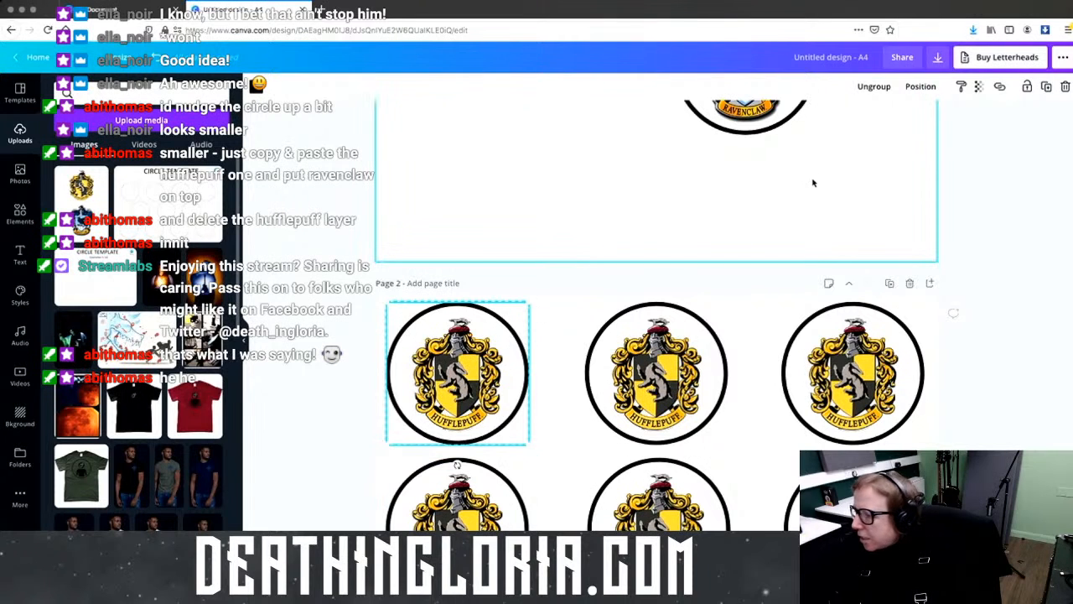
Step: Move the Ravenclaw badge up-left, delete both Hufflepuff badges from page 1, and paste the Ravenclaw badge
{"action": "scroll", "coordinate": [812, 182], "scroll_direction": "down", "scroll_amount": 1}
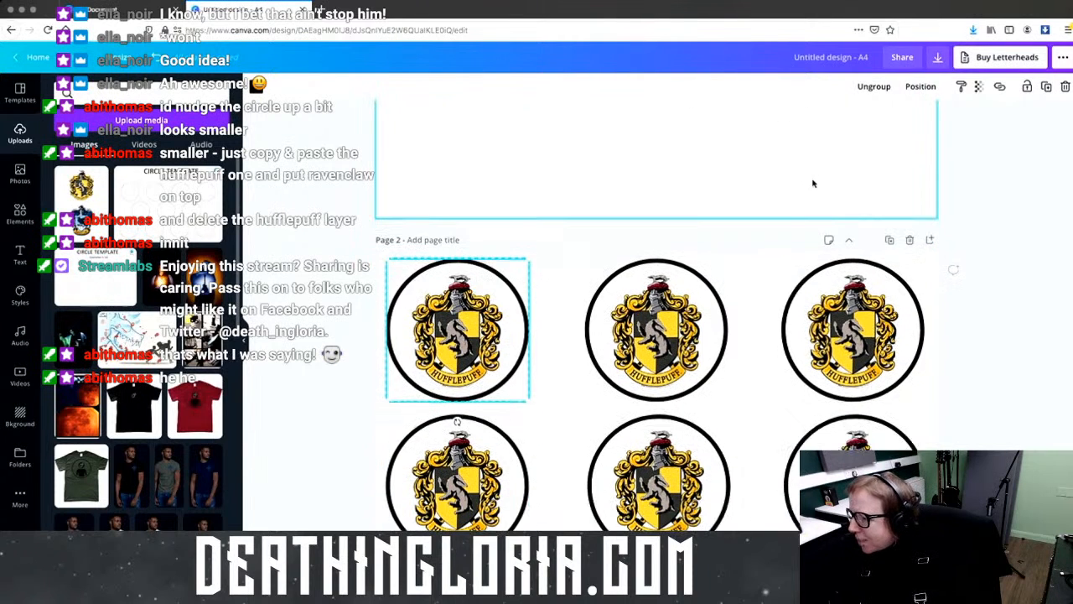
{"action": "scroll", "coordinate": [813, 183], "scroll_direction": "up", "scroll_amount": 5}
{"action": "left_click", "coordinate": [729, 276]}
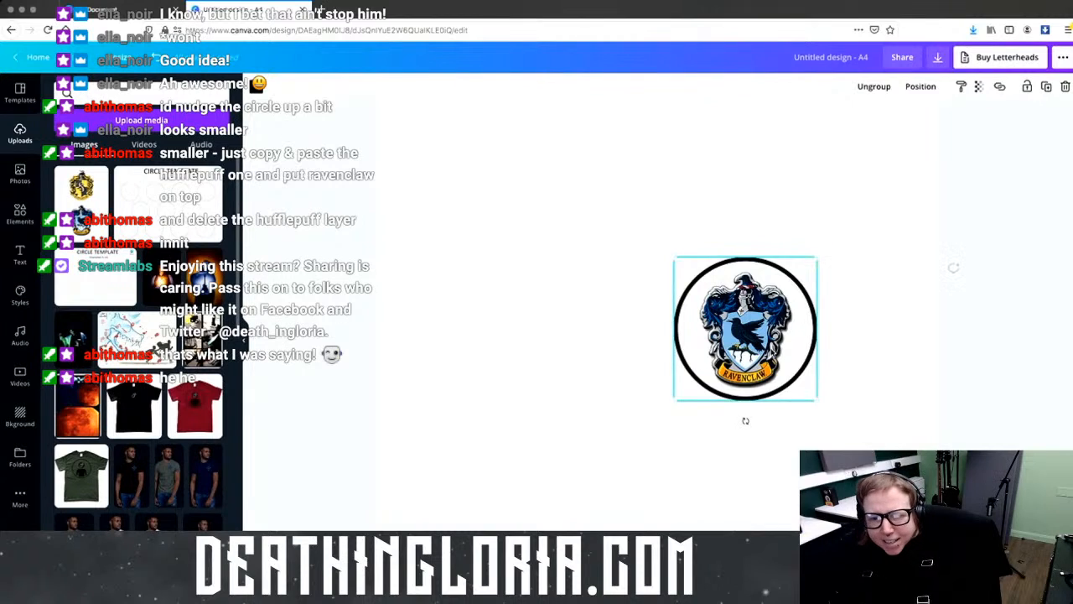
{"action": "left_click_drag", "start_coordinate": [745, 328], "coordinate": [528, 202]}
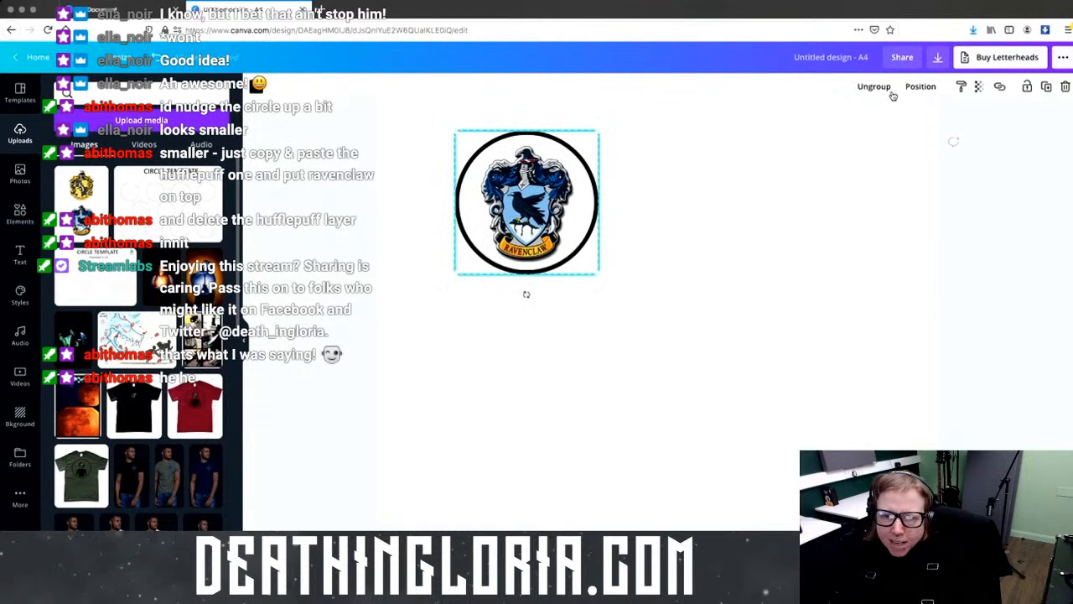
{"action": "scroll", "coordinate": [735, 299], "scroll_direction": "up", "scroll_amount": 5}
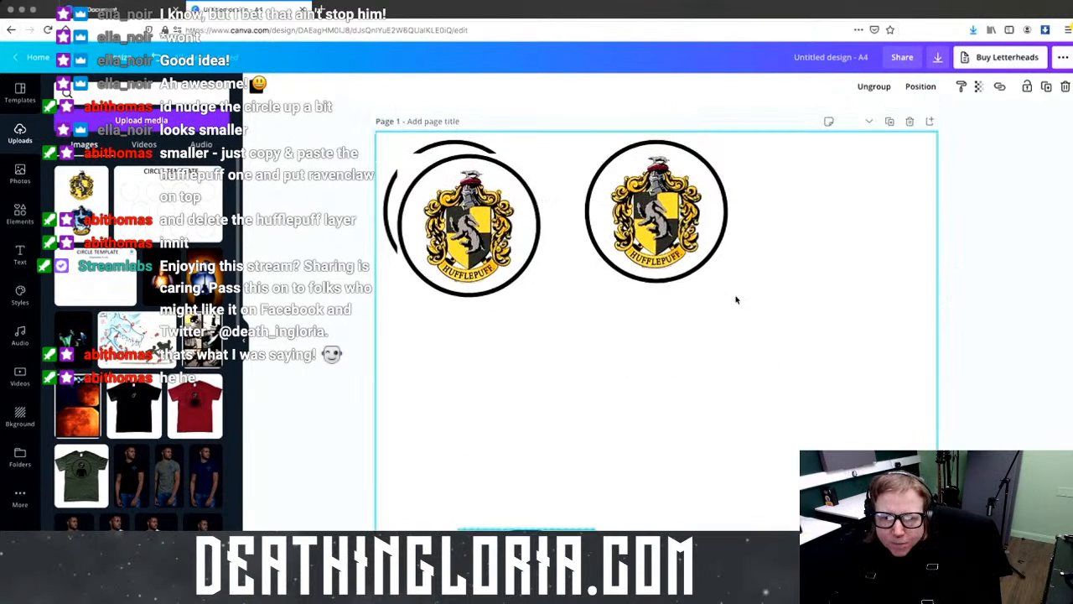
{"action": "left_click", "coordinate": [656, 209]}
{"action": "left_click", "coordinate": [469, 218], "text": "shift"}
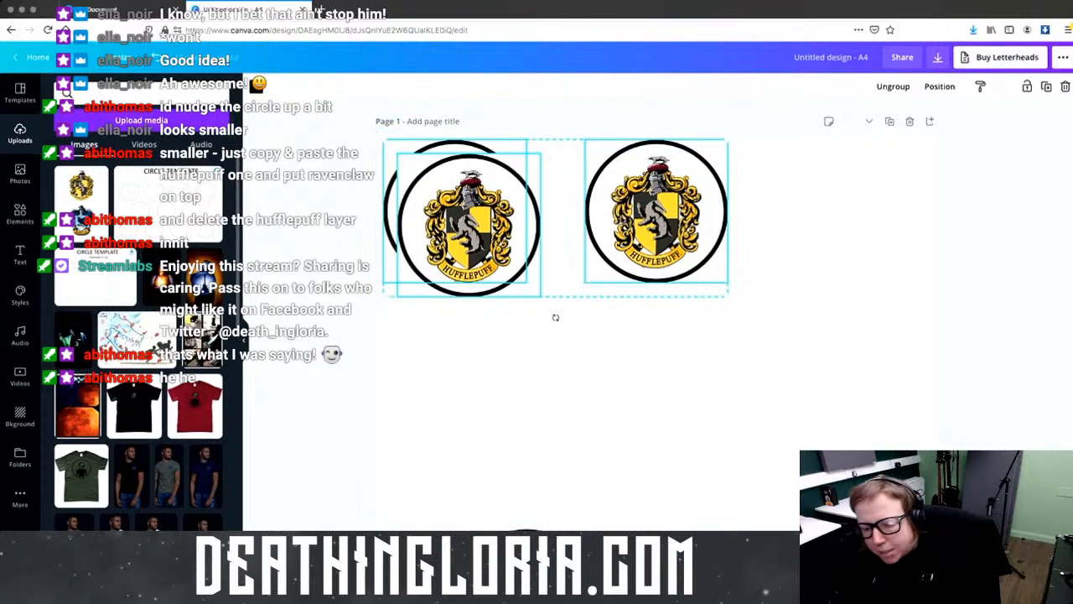
{"action": "key", "text": "Delete"}
{"action": "key", "text": "ctrl+v"}
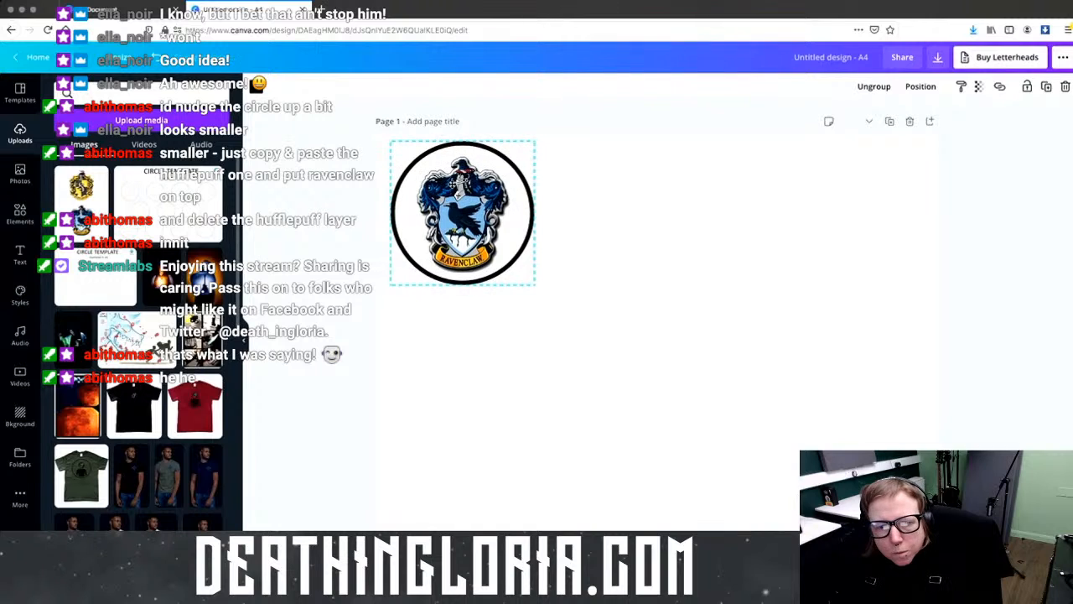
Step: Paste two more Ravenclaw badges to make a row of three
{"action": "key", "text": "ctrl+v"}
{"action": "left_click_drag", "start_coordinate": [491, 216], "coordinate": [830, 214]}
{"action": "key", "text": "ctrl+v"}
{"action": "left_click_drag", "start_coordinate": [637, 214], "coordinate": [665, 213]}
Step: Duplicate the row of three badges repeatedly with Ctrl+D, stacking aligned rows down page 1
{"action": "left_click_drag", "start_coordinate": [907, 342], "coordinate": [390, 140]}
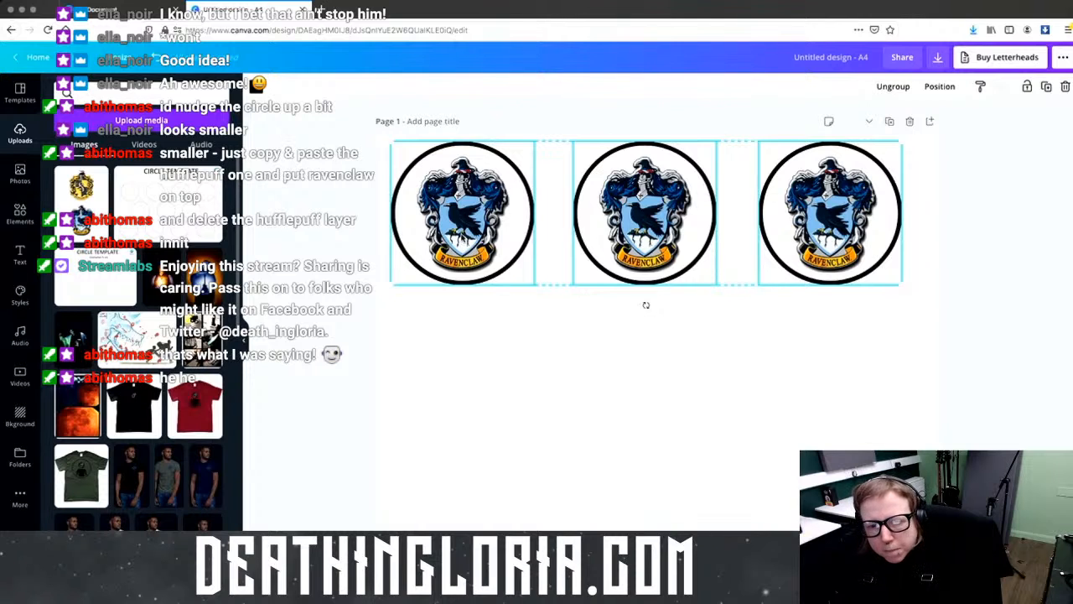
{"action": "key", "text": "ctrl+d"}
{"action": "left_click_drag", "start_coordinate": [637, 230], "coordinate": [634, 356]}
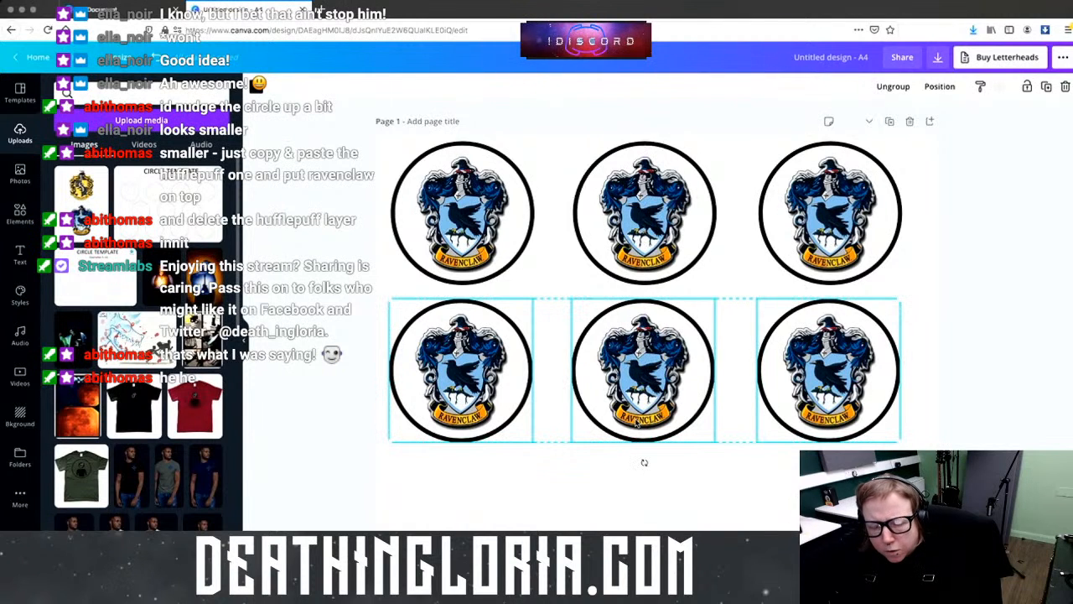
{"action": "key", "text": "ctrl+d"}
{"action": "left_click_drag", "start_coordinate": [637, 423], "coordinate": [641, 511]}
{"action": "scroll", "coordinate": [917, 378], "scroll_direction": "down", "scroll_amount": 4}
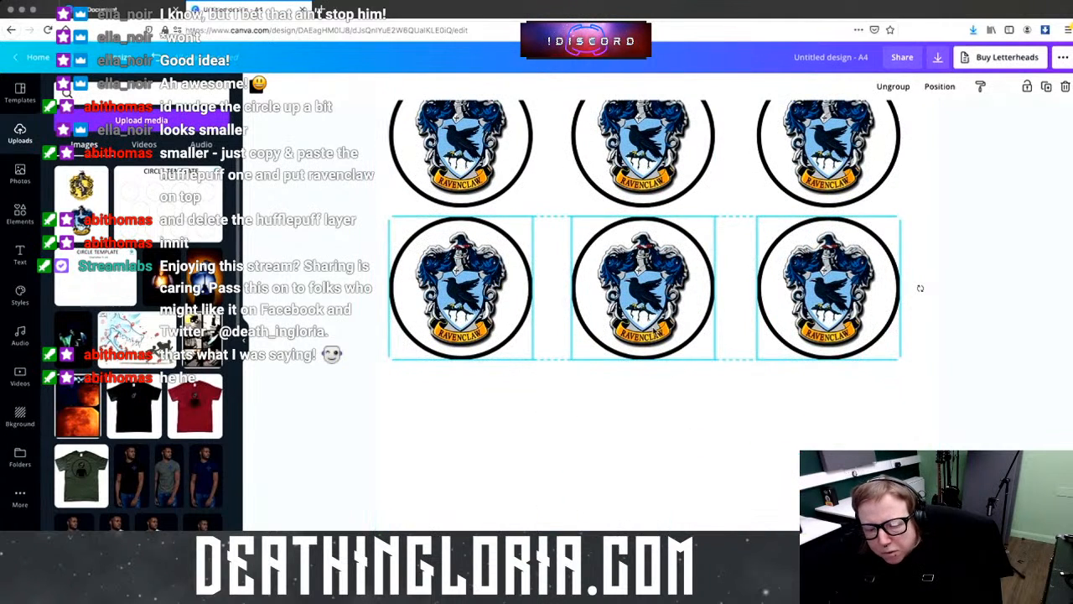
{"action": "key", "text": "ctrl+d"}
{"action": "left_click_drag", "start_coordinate": [659, 393], "coordinate": [657, 551]}
{"action": "scroll", "coordinate": [652, 407], "scroll_direction": "down", "scroll_amount": 3}
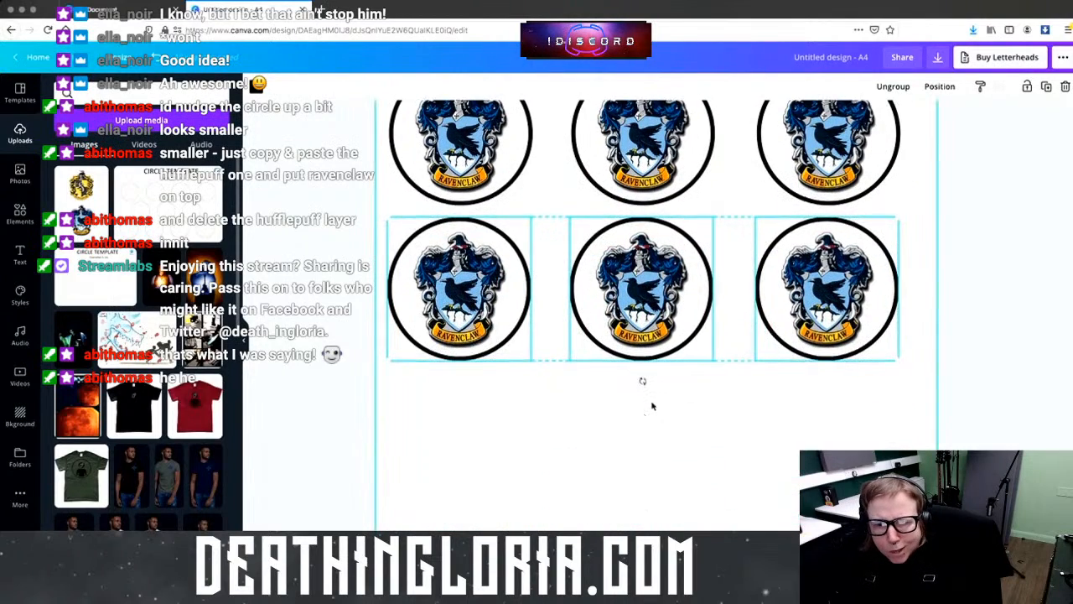
{"action": "key", "text": "ctrl+d"}
{"action": "left_click_drag", "start_coordinate": [651, 401], "coordinate": [654, 530]}
{"action": "left_click_drag", "start_coordinate": [638, 482], "coordinate": [625, 490]}
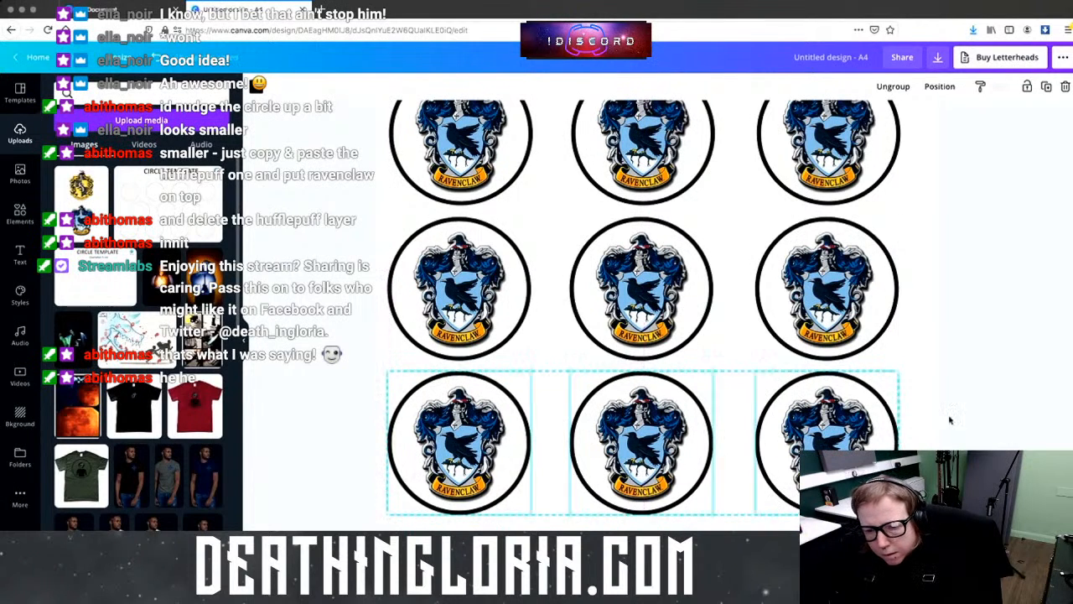
{"action": "key", "text": "Escape"}
{"action": "scroll", "coordinate": [587, 335], "scroll_direction": "up", "scroll_amount": 3}
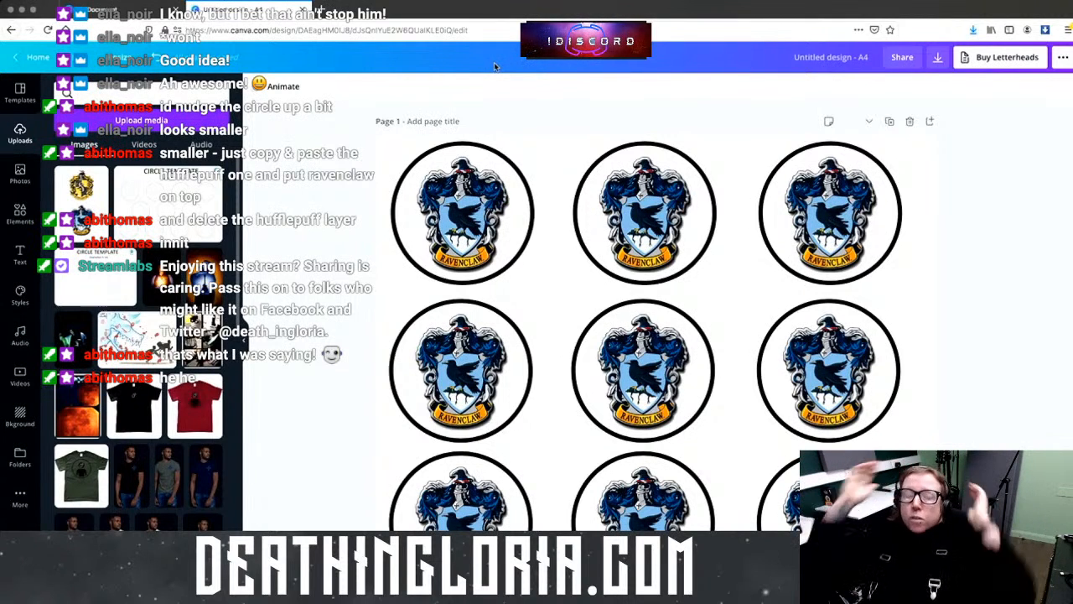
{"action": "scroll", "coordinate": [560, 364], "scroll_direction": "down", "scroll_amount": 2}
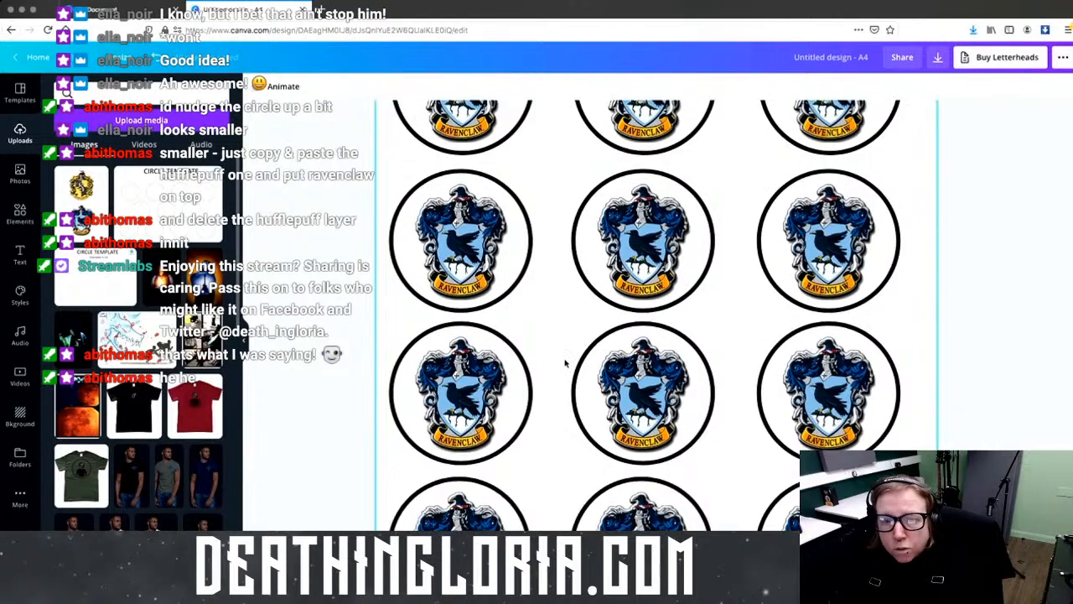
{"action": "scroll", "coordinate": [570, 362], "scroll_direction": "down", "scroll_amount": 10}
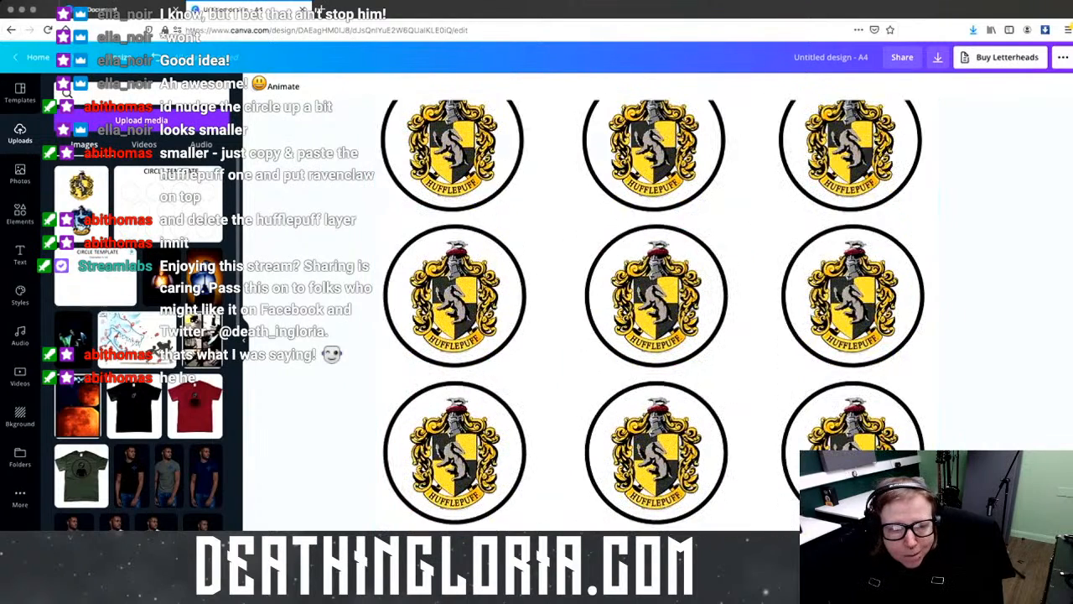
{"action": "key", "text": "super+Tab"}
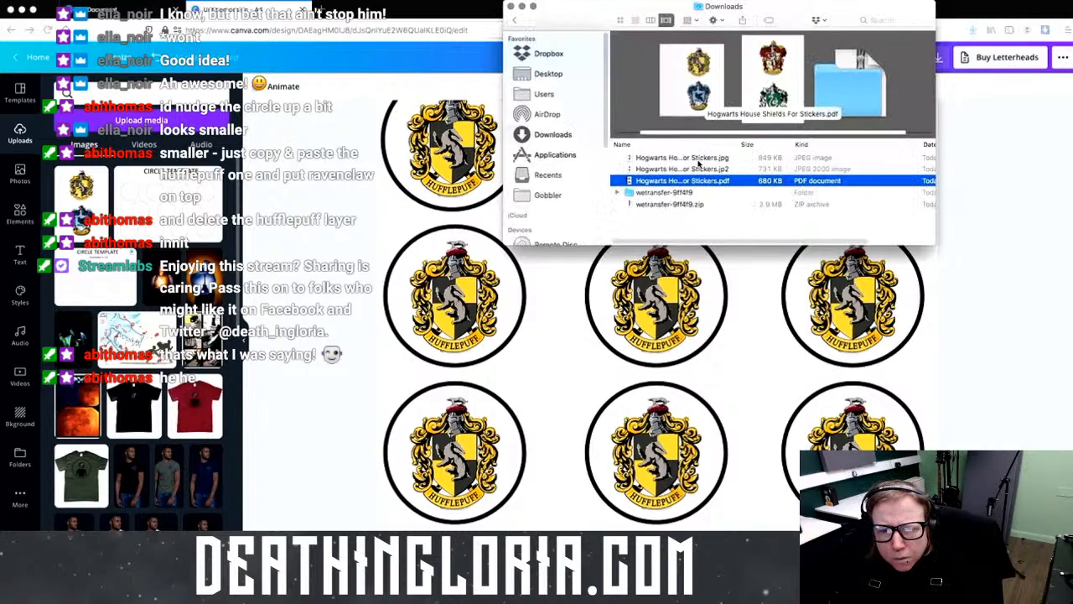
Step: Open Hogwarts House Shields For Stickers.pdf from Downloads in Preview and scroll through the crests
{"action": "left_click", "coordinate": [679, 158]}
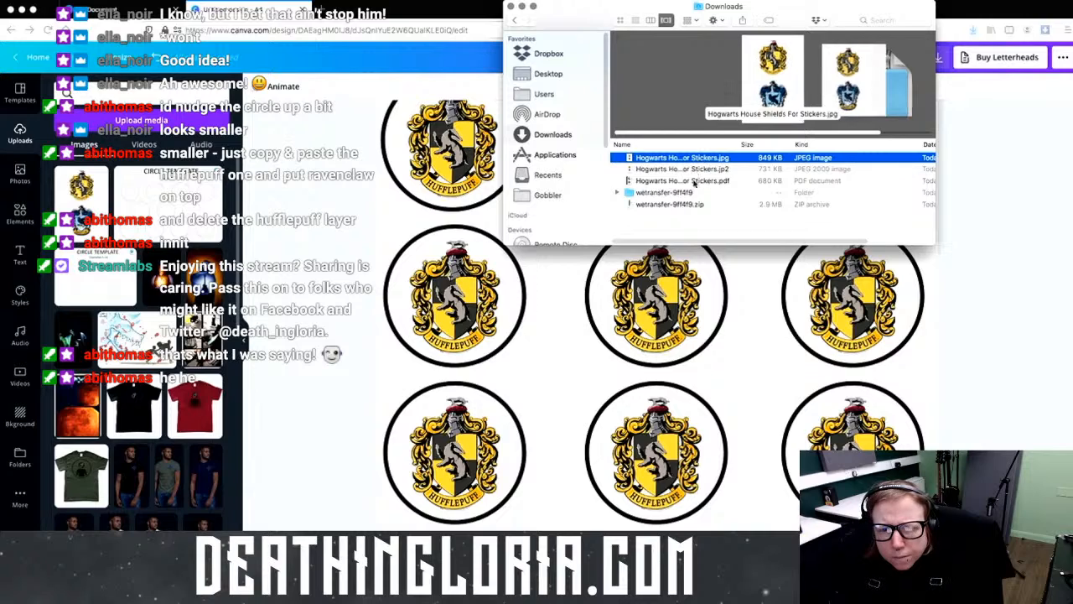
{"action": "double_click", "coordinate": [692, 181]}
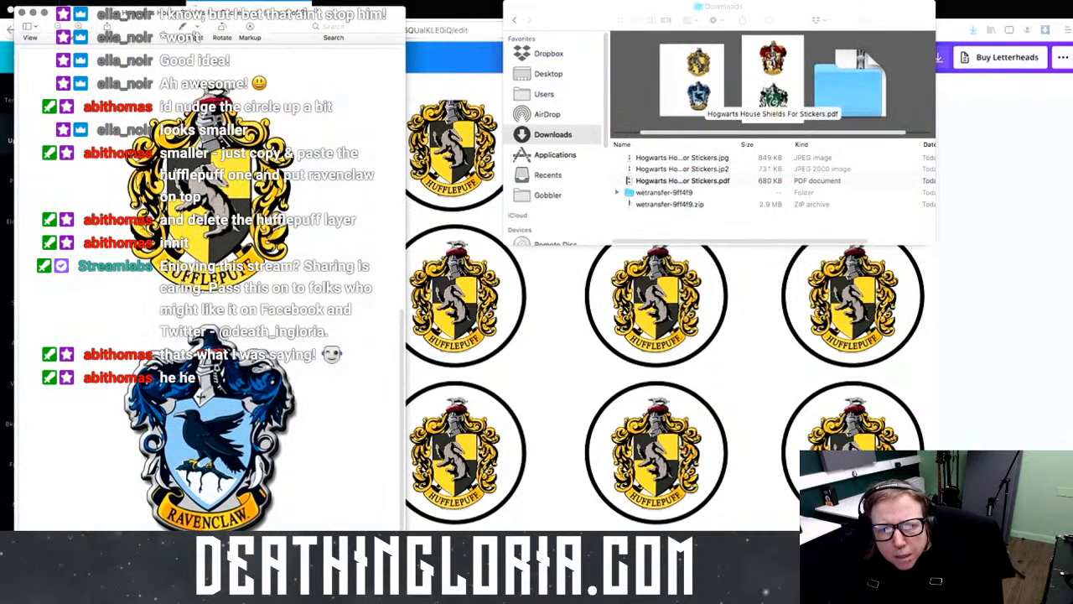
{"action": "scroll", "coordinate": [210, 277], "scroll_direction": "down", "scroll_amount": 5}
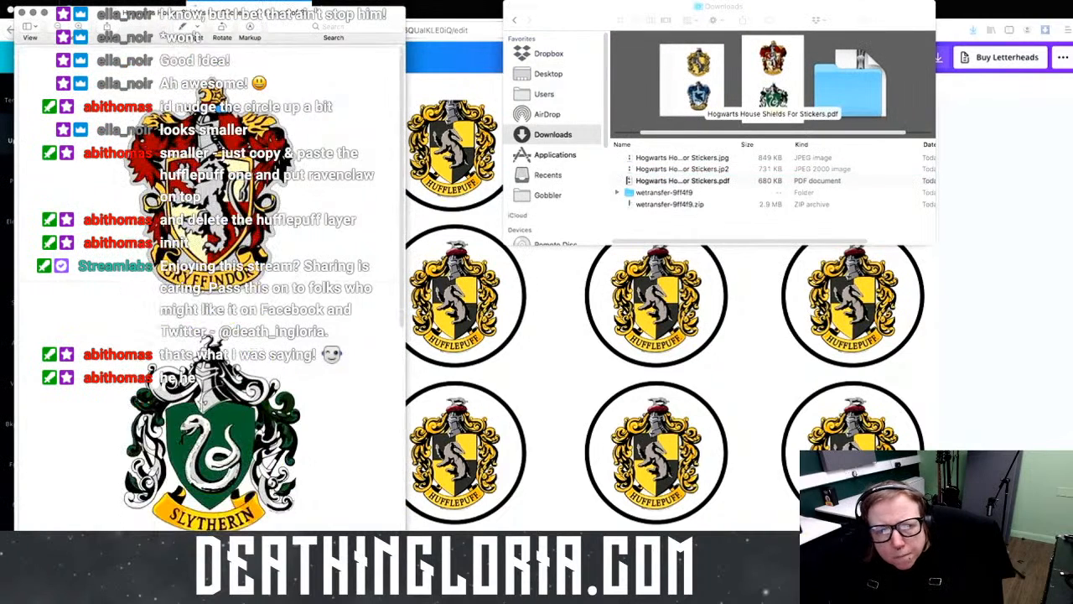
{"action": "left_click", "coordinate": [77, 5]}
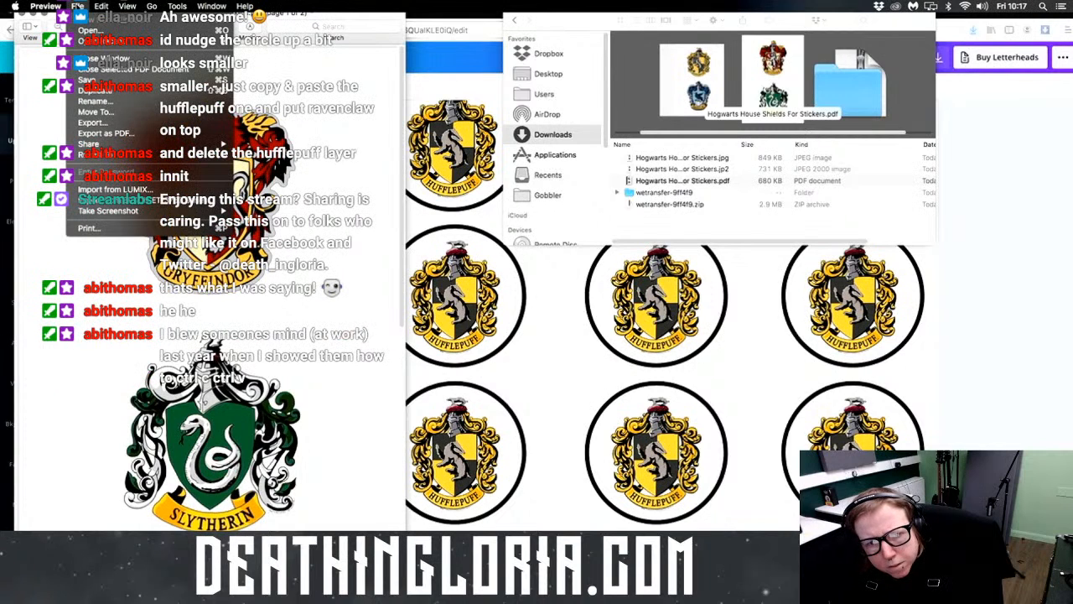
Step: Export the PDF as JPEG over Hogwarts House Shields For Stickers.jpg, confirming Replace, then close Preview
{"action": "left_click", "coordinate": [77, 6]}
{"action": "left_click", "coordinate": [283, 18]}
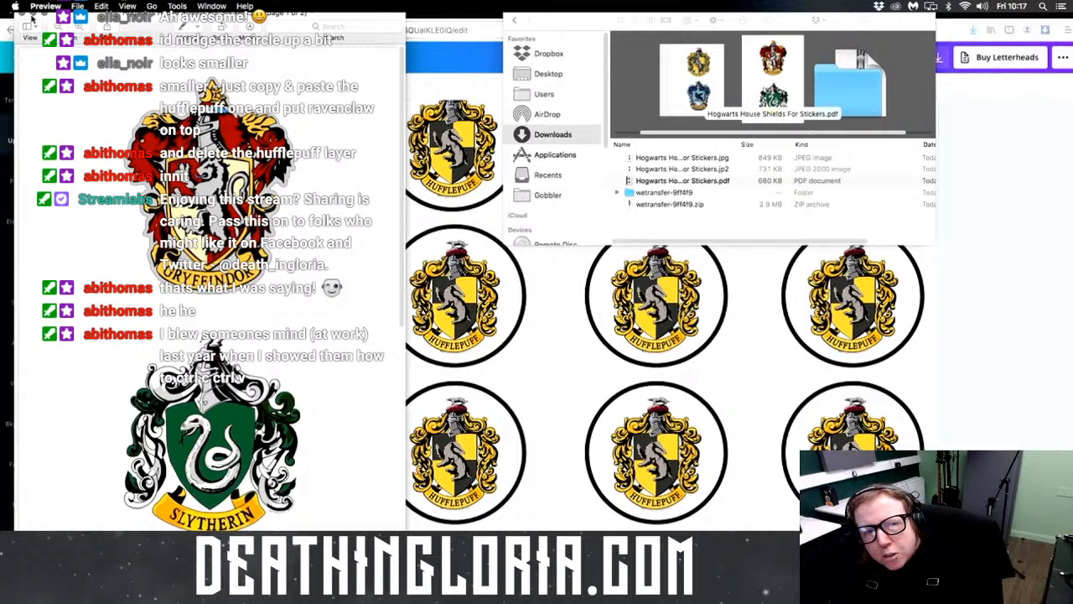
{"action": "left_click", "coordinate": [84, 5]}
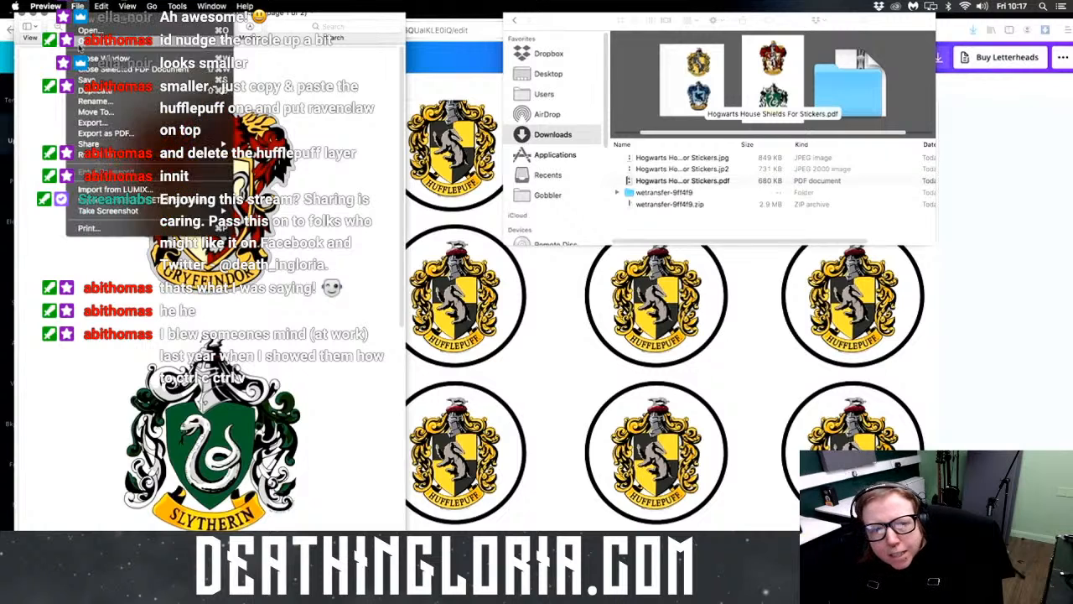
{"action": "left_click", "coordinate": [94, 122]}
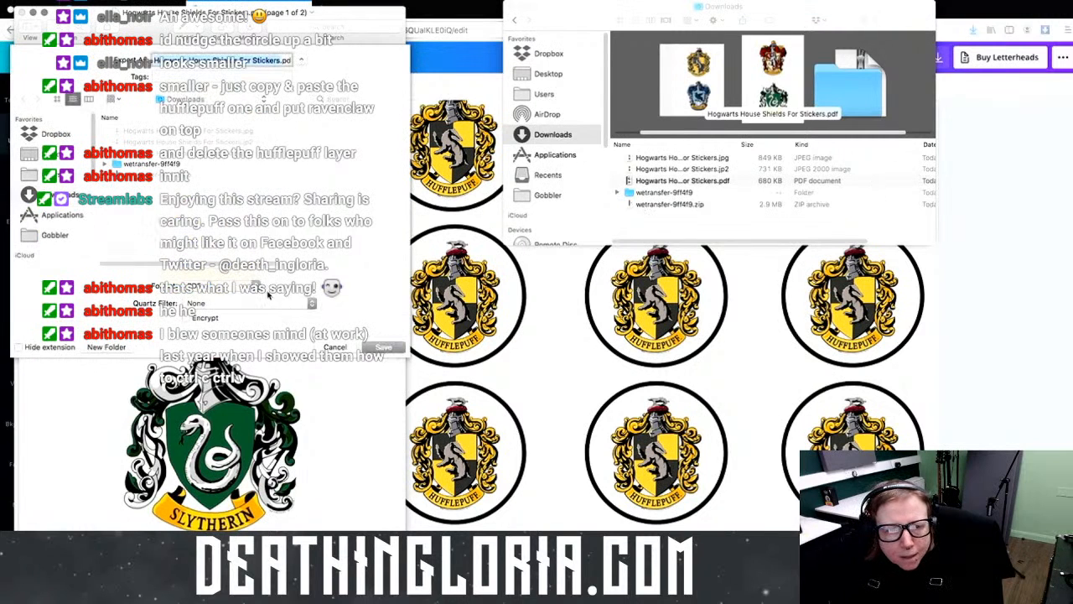
{"action": "left_click", "coordinate": [268, 289]}
{"action": "left_click", "coordinate": [209, 260]}
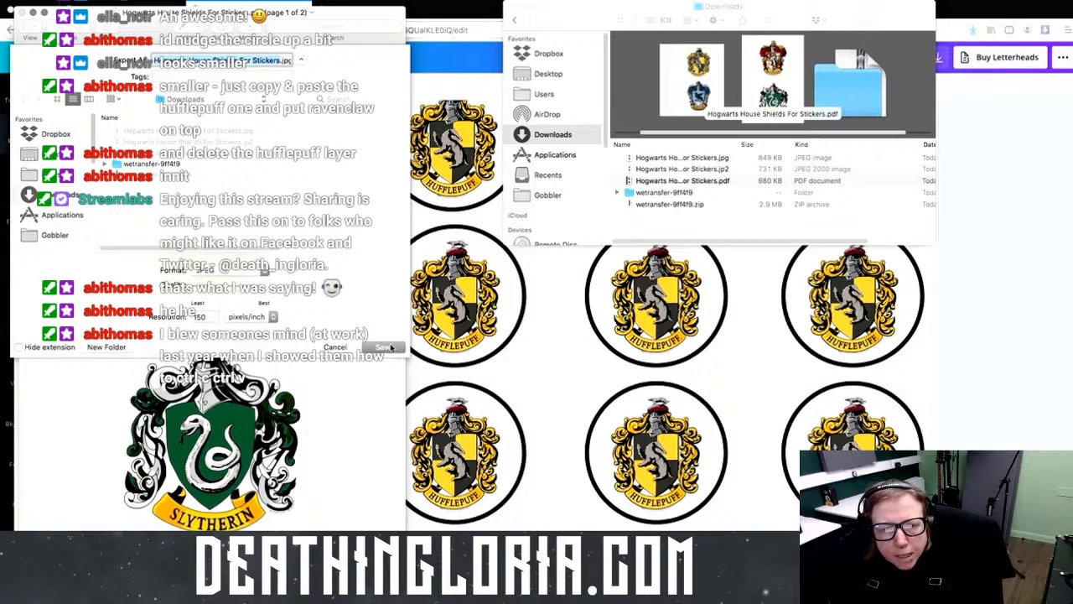
{"action": "left_click", "coordinate": [386, 347]}
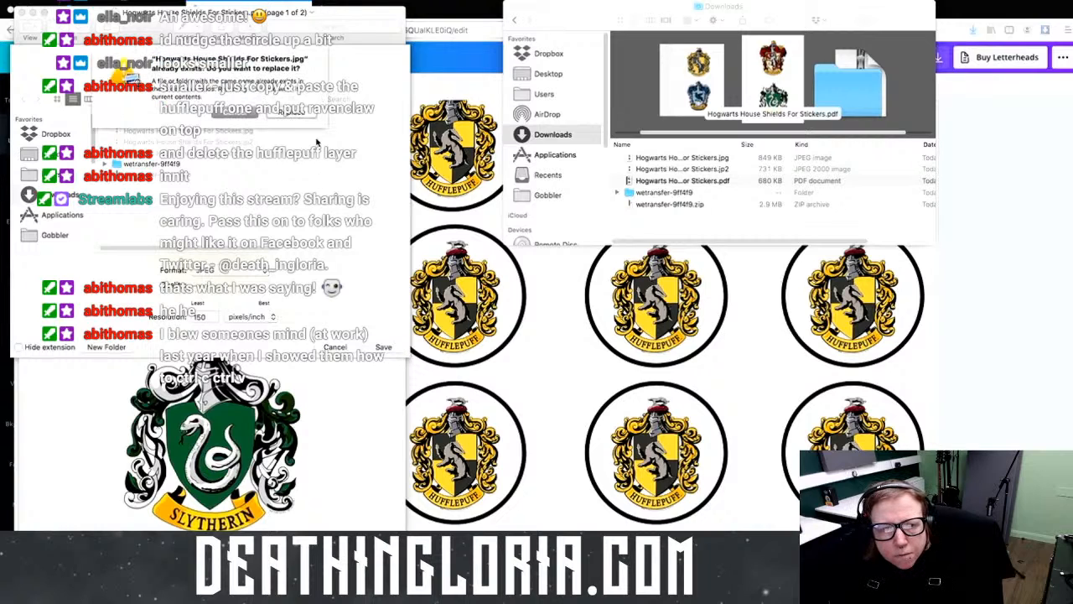
{"action": "left_click", "coordinate": [299, 114]}
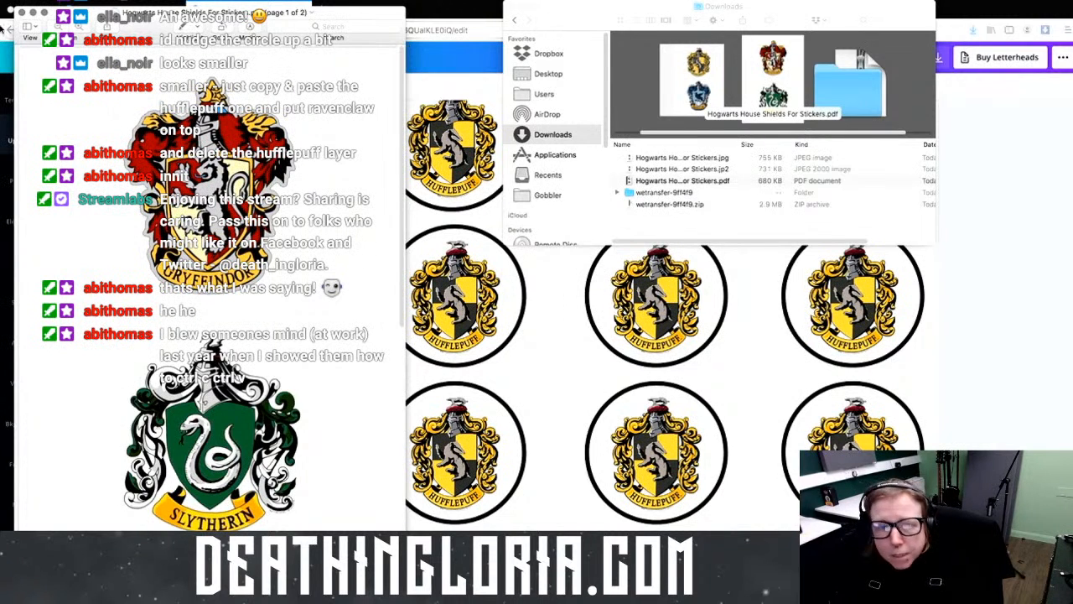
{"action": "left_click", "coordinate": [21, 12]}
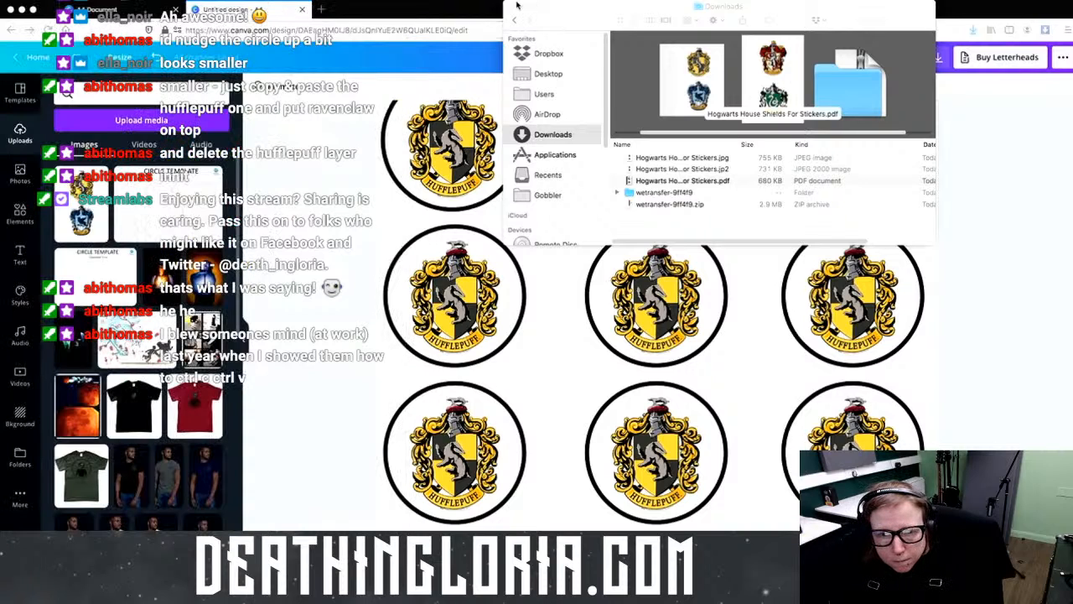
Step: Close Finder and upload the stickers file from Downloads via Upload media > Device
{"action": "left_click", "coordinate": [511, 7]}
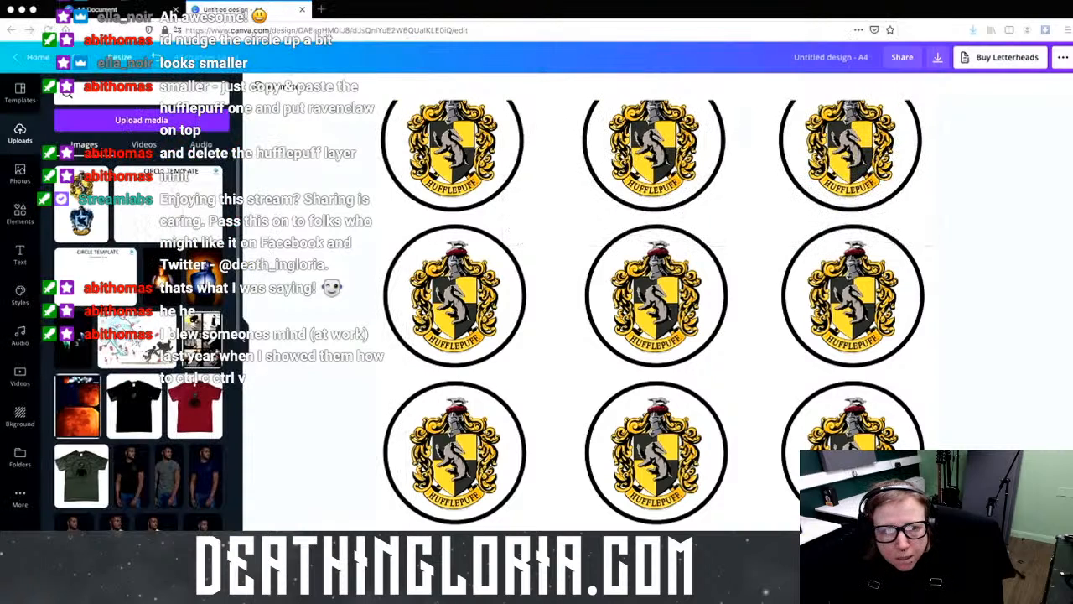
{"action": "left_click", "coordinate": [131, 126]}
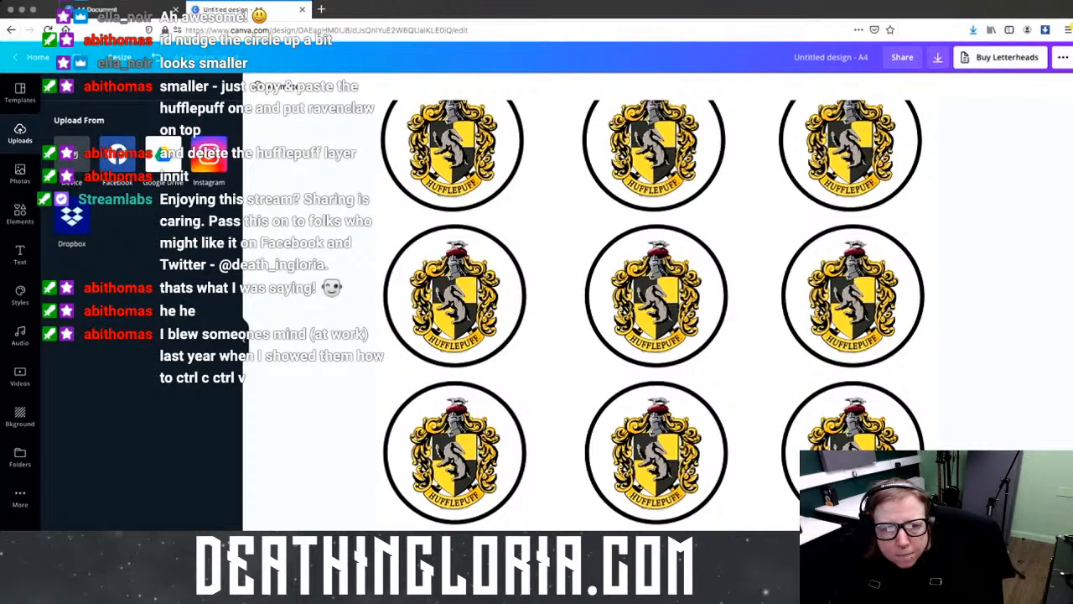
{"action": "left_click", "coordinate": [71, 155]}
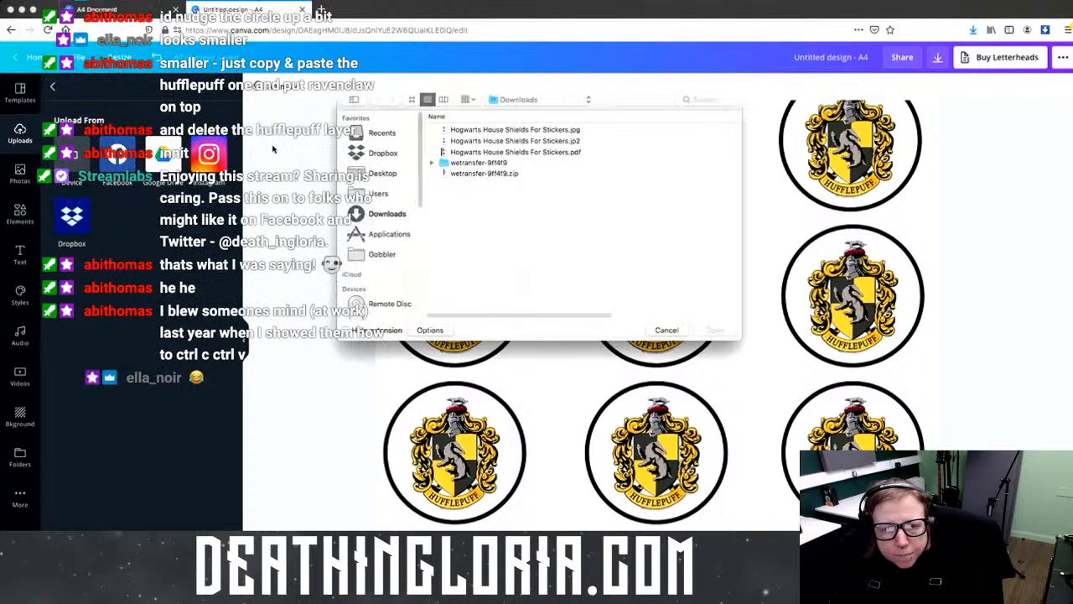
{"action": "double_click", "coordinate": [551, 153]}
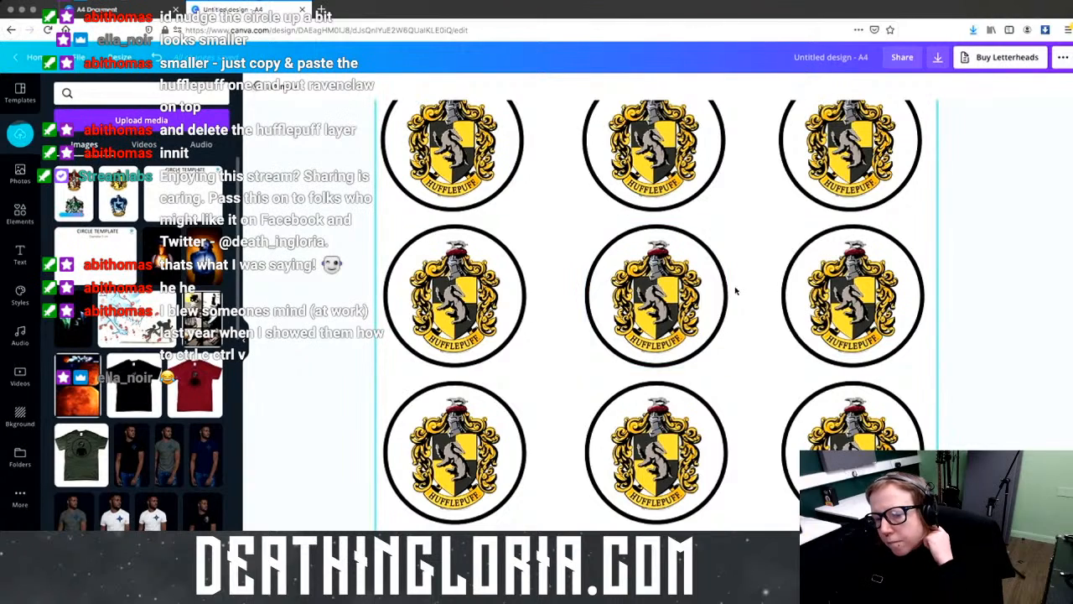
{"action": "scroll", "coordinate": [736, 291], "scroll_direction": "up", "scroll_amount": 10}
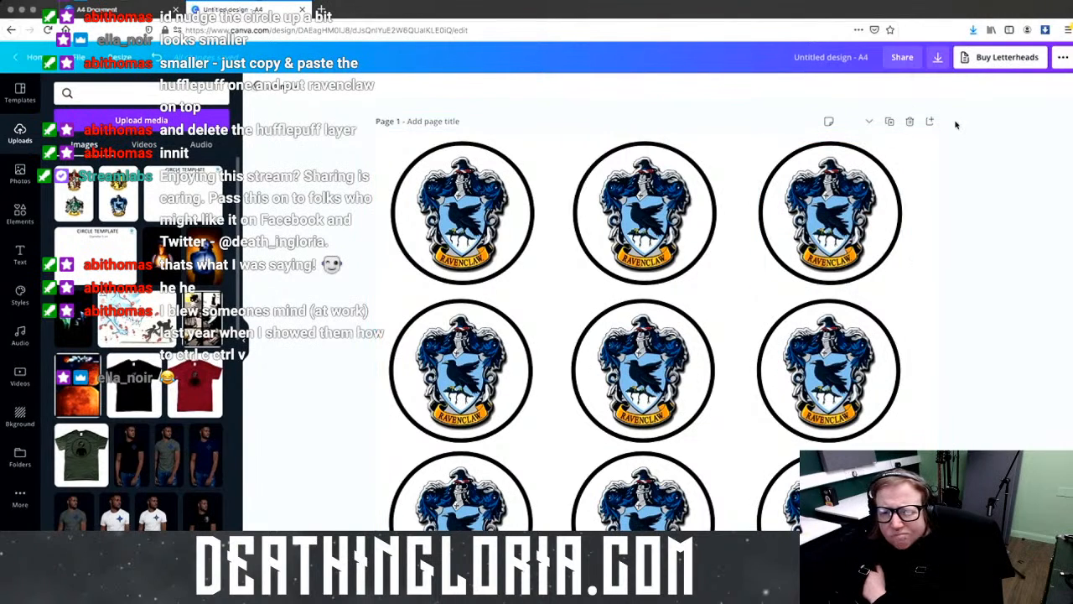
{"action": "scroll", "coordinate": [874, 300], "scroll_direction": "down", "scroll_amount": 8}
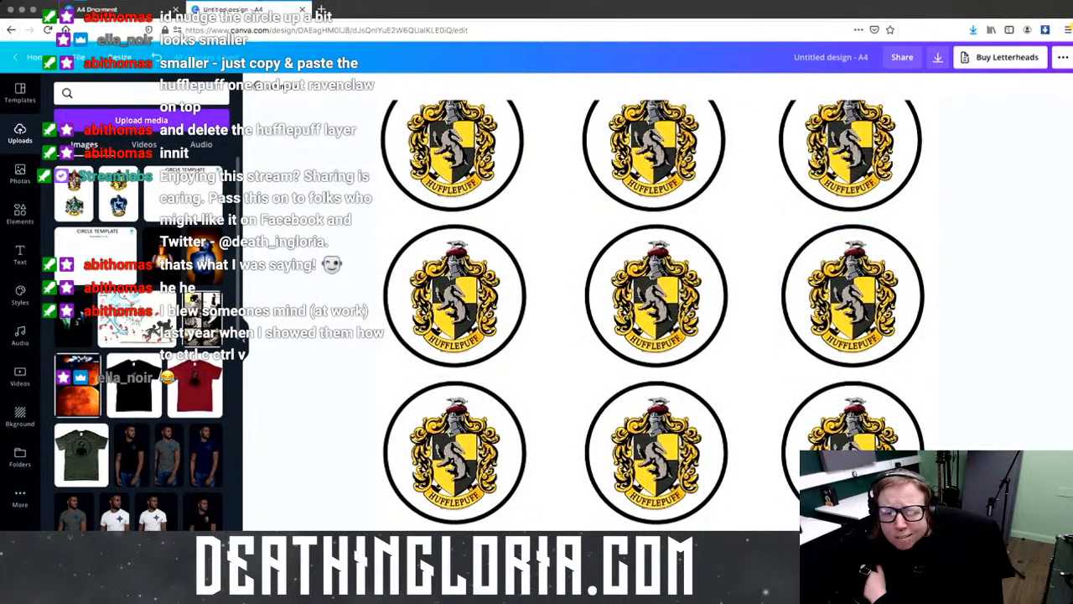
{"action": "scroll", "coordinate": [729, 377], "scroll_direction": "down", "scroll_amount": 10}
{"action": "scroll", "coordinate": [587, 379], "scroll_direction": "up", "scroll_amount": 5}
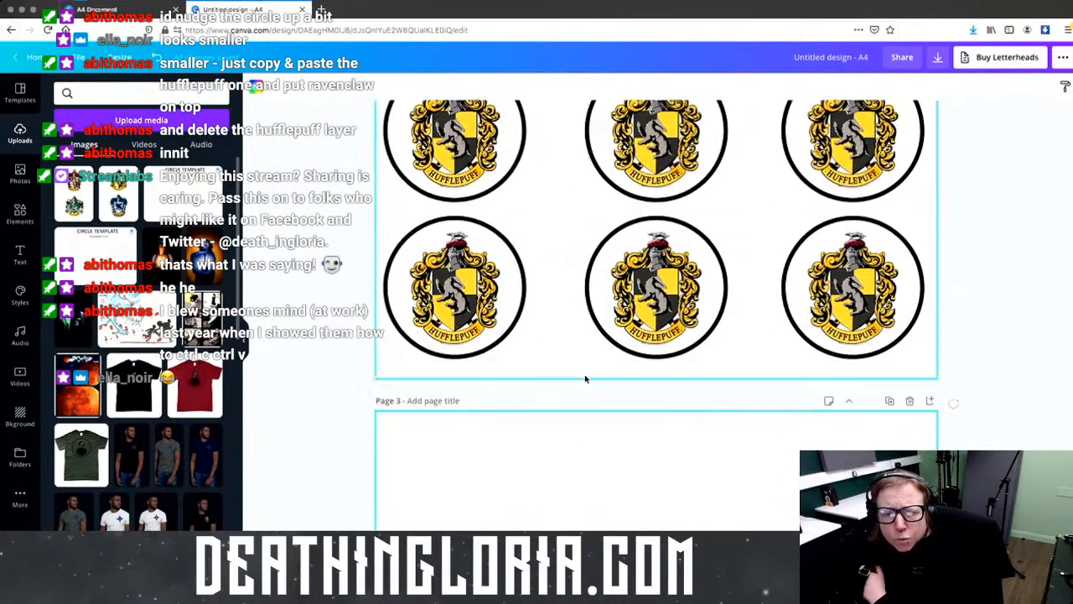
{"action": "left_click", "coordinate": [453, 356]}
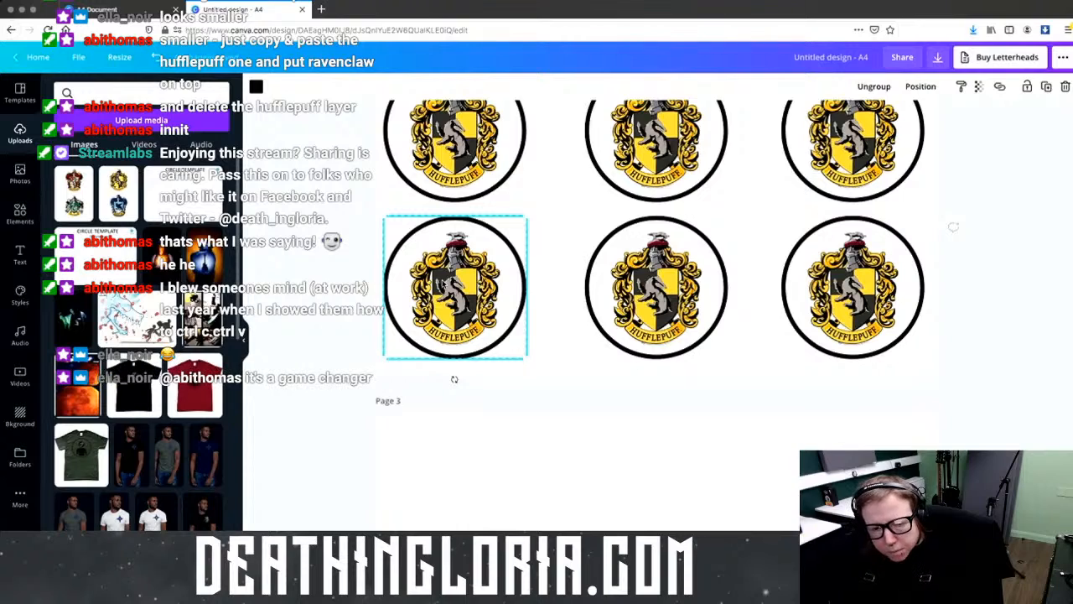
{"action": "scroll", "coordinate": [541, 293], "scroll_direction": "up", "scroll_amount": 2}
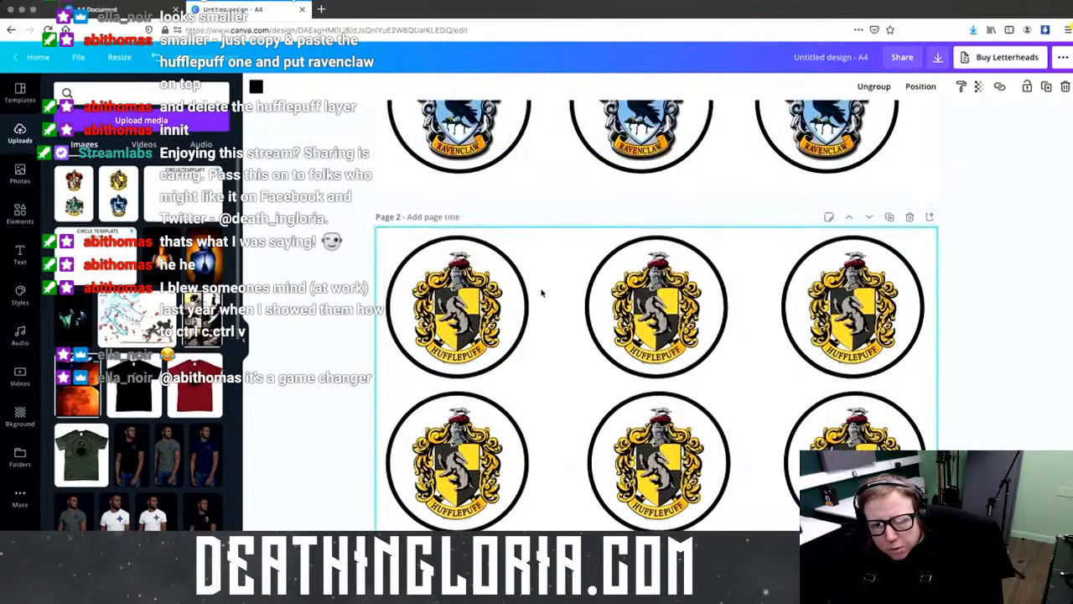
{"action": "scroll", "coordinate": [541, 293], "scroll_direction": "up", "scroll_amount": 6}
{"action": "scroll", "coordinate": [565, 297], "scroll_direction": "down", "scroll_amount": 4}
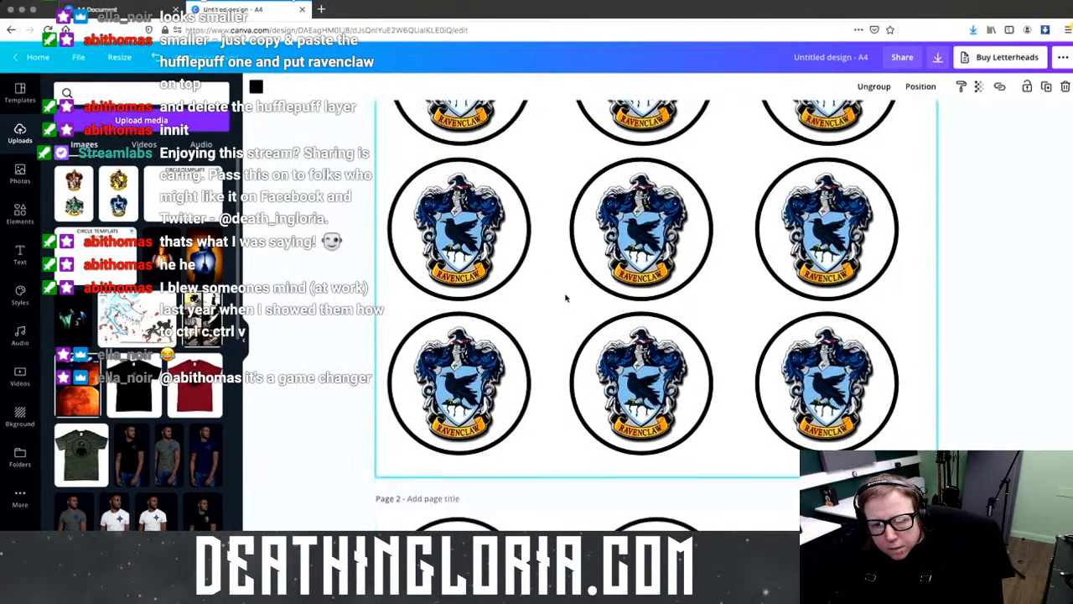
{"action": "scroll", "coordinate": [579, 303], "scroll_direction": "down", "scroll_amount": 8}
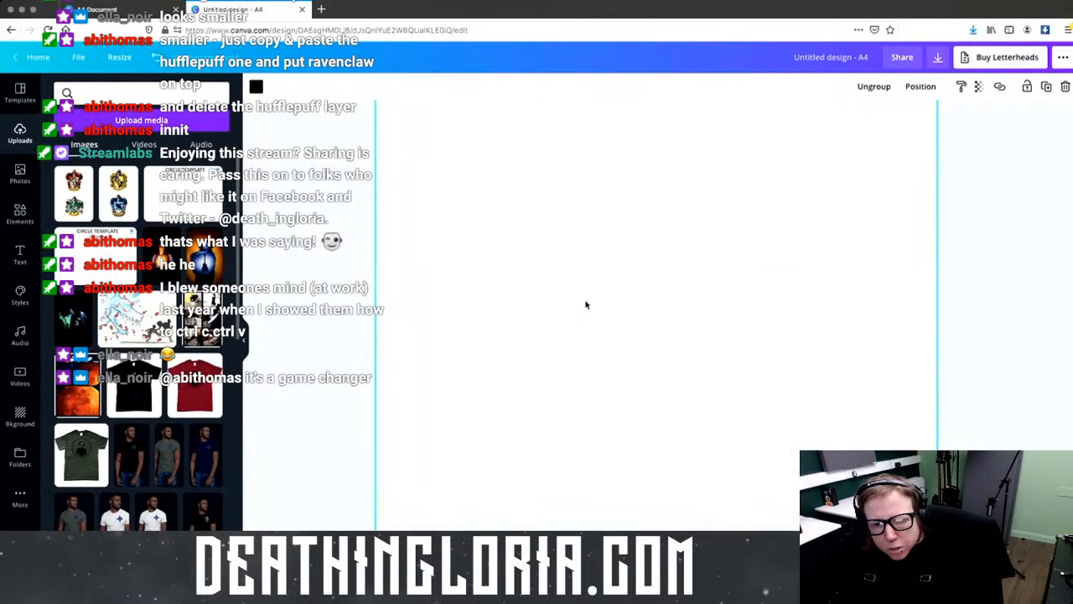
Step: Drag a Hufflepuff badge onto page 3 and pull its black ring away from the crest
{"action": "scroll", "coordinate": [587, 306], "scroll_direction": "up", "scroll_amount": 3}
{"action": "left_click_drag", "start_coordinate": [470, 284], "coordinate": [444, 530]}
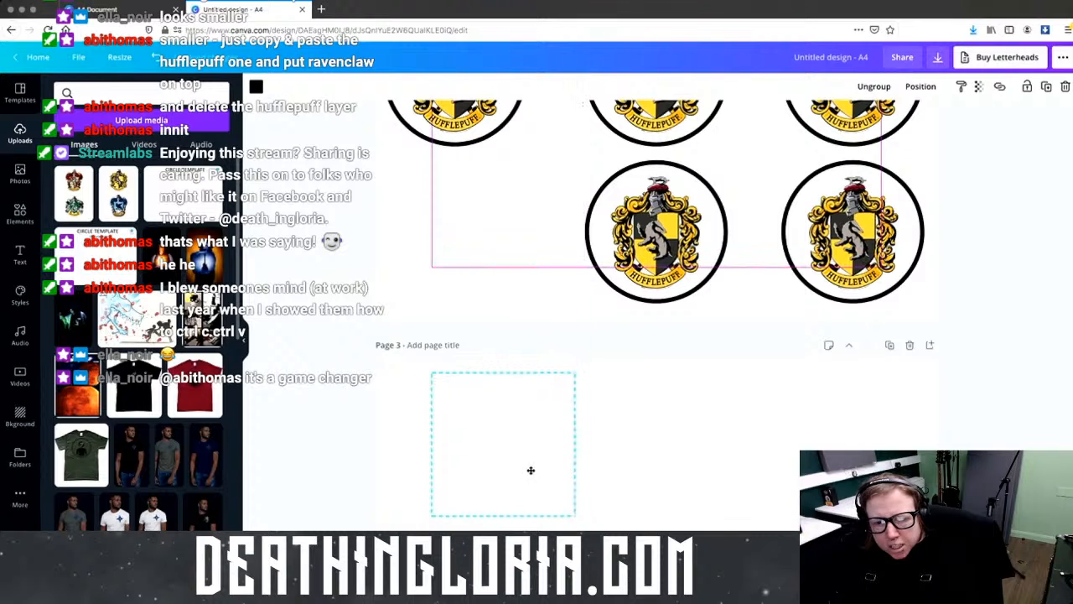
{"action": "left_click", "coordinate": [671, 443]}
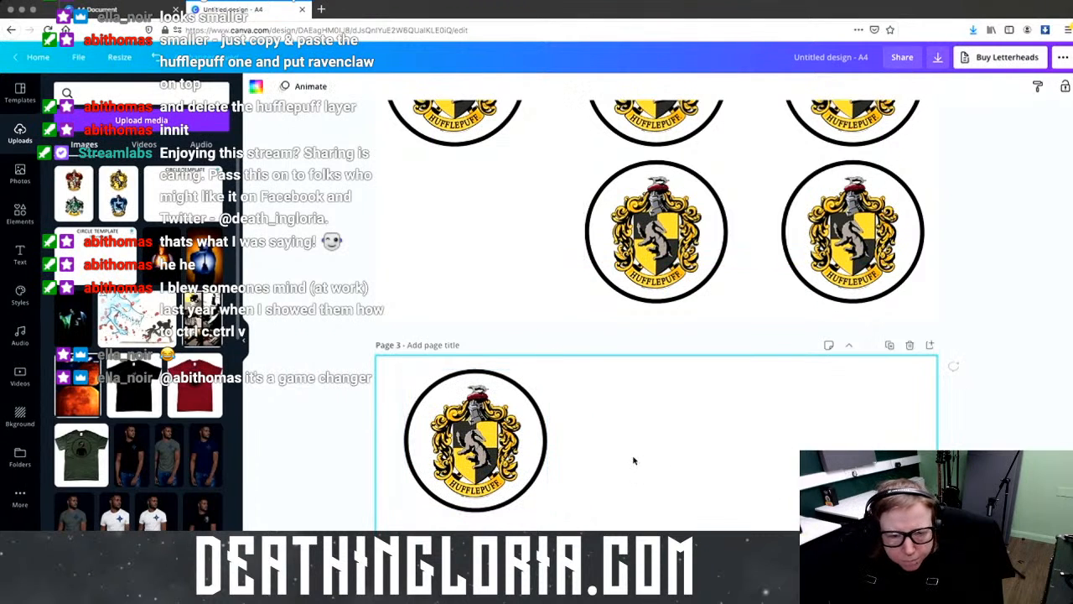
{"action": "left_click", "coordinate": [520, 502]}
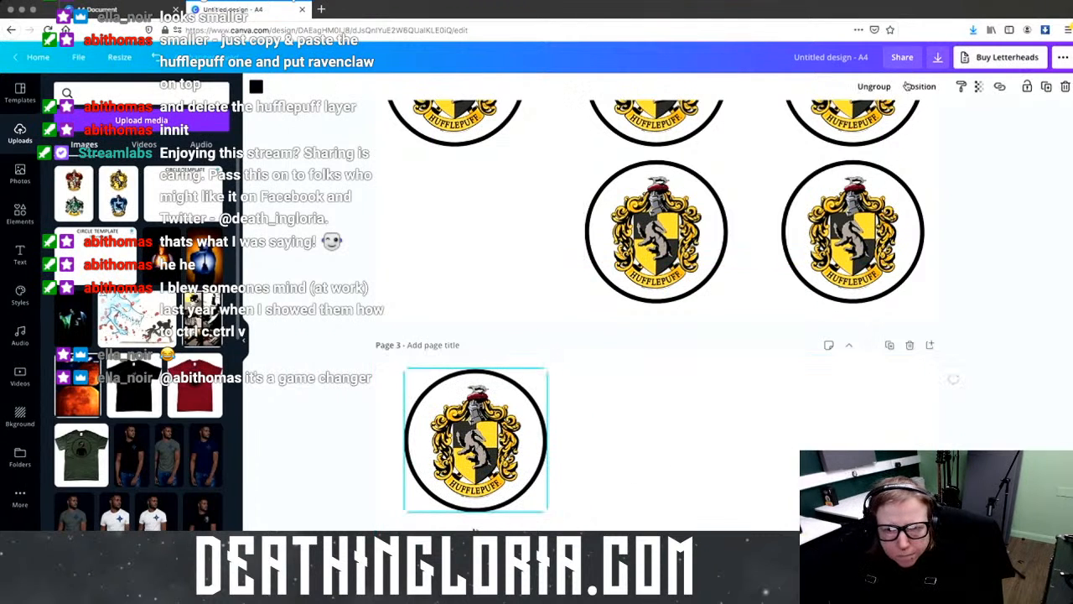
{"action": "left_click", "coordinate": [639, 473]}
{"action": "left_click_drag", "start_coordinate": [482, 453], "coordinate": [632, 450]}
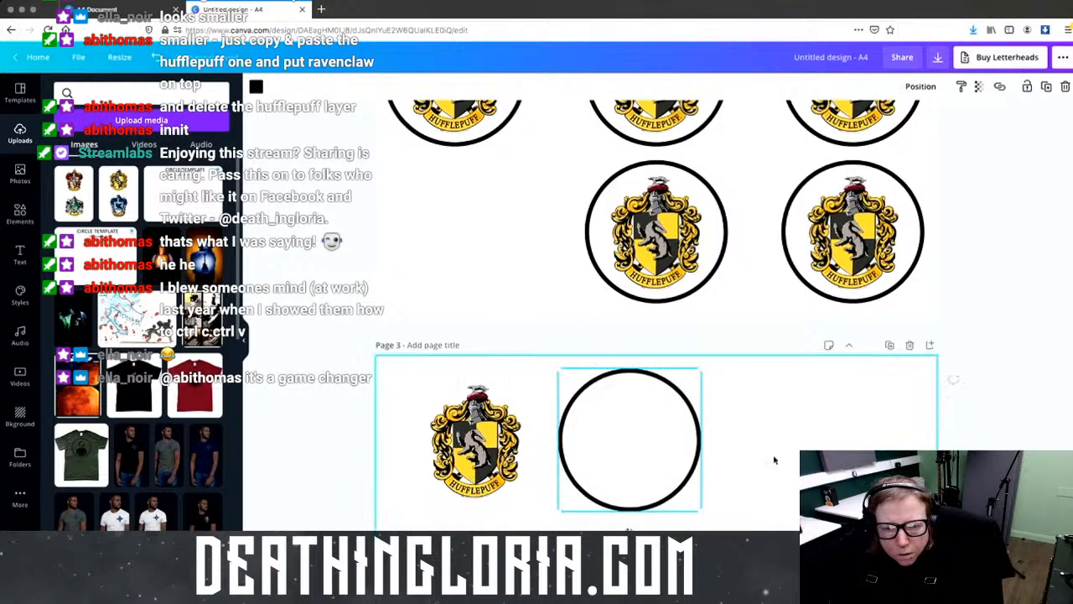
{"action": "left_click", "coordinate": [528, 459]}
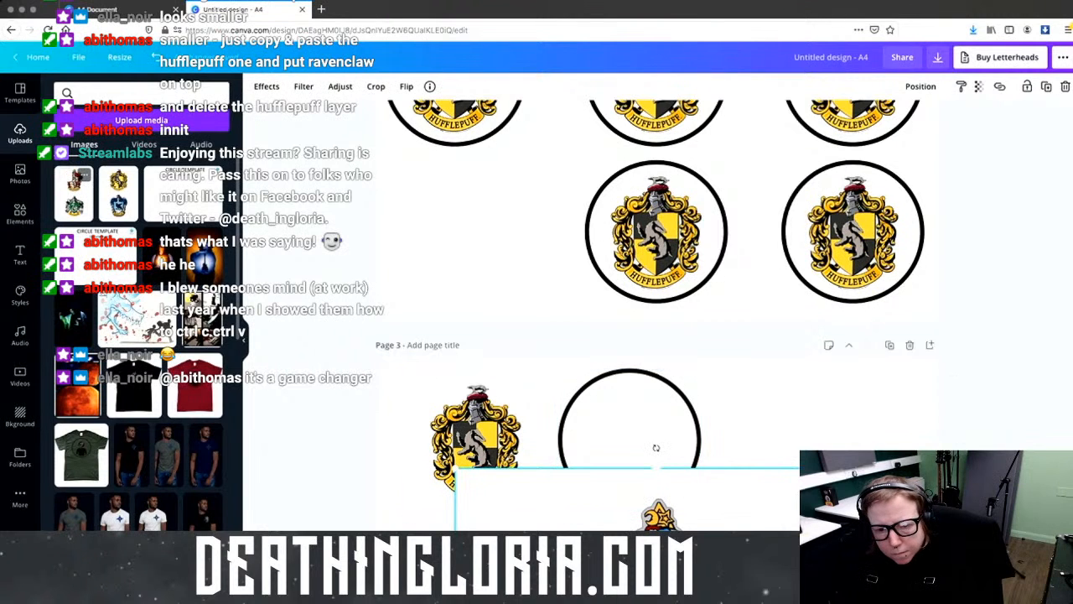
Step: Place the Gryffindor/Slytherin image right of the circle and extend the Hufflepuff image to show Ravenclaw
{"action": "scroll", "coordinate": [788, 520], "scroll_direction": "down", "scroll_amount": 5}
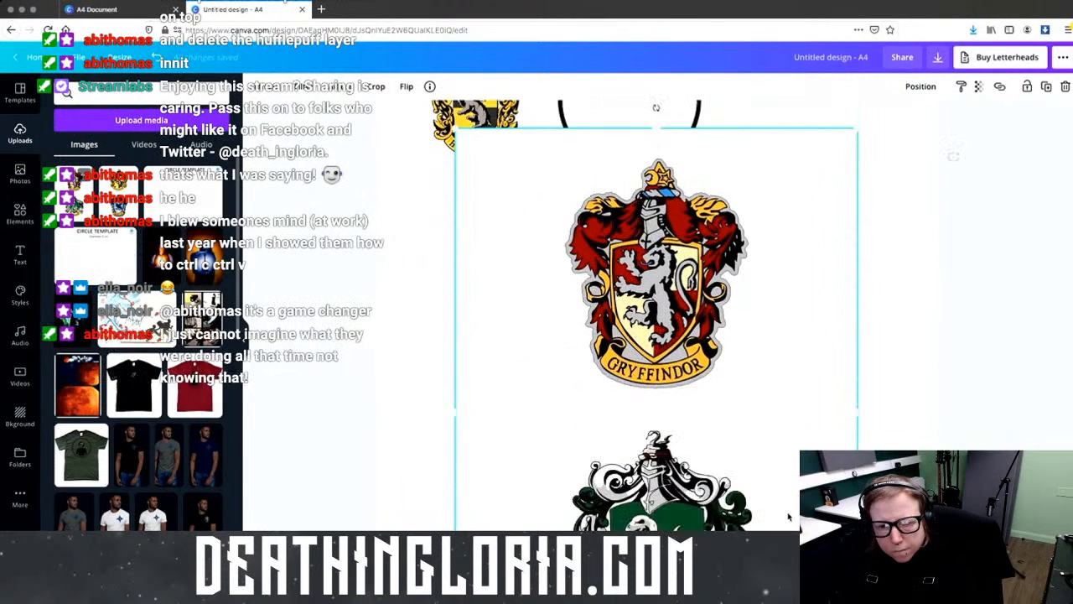
{"action": "scroll", "coordinate": [788, 517], "scroll_direction": "down", "scroll_amount": 1}
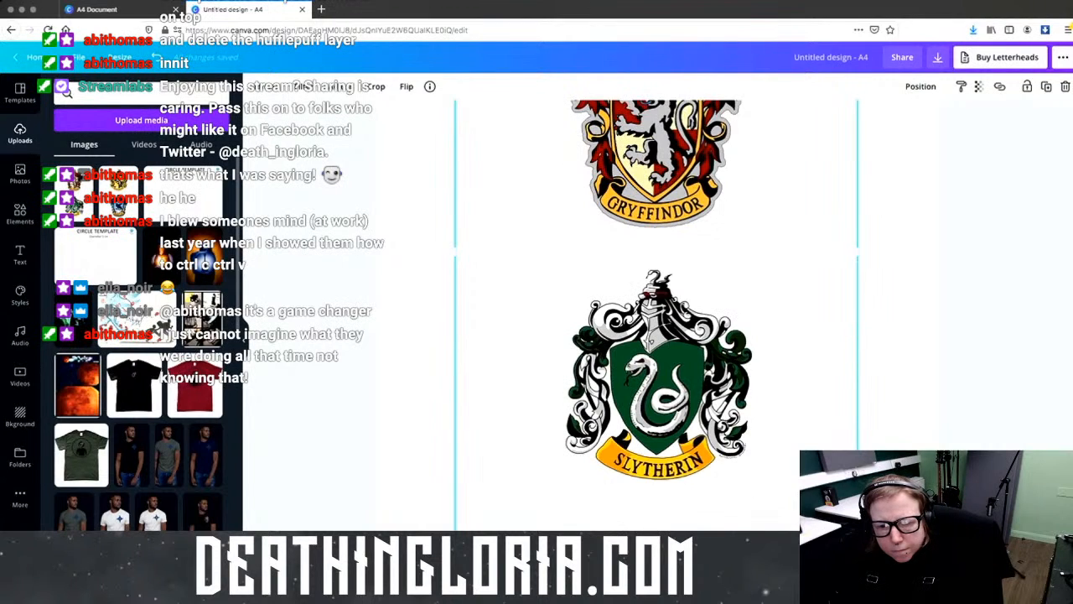
{"action": "scroll", "coordinate": [608, 330], "scroll_direction": "down", "scroll_amount": 5}
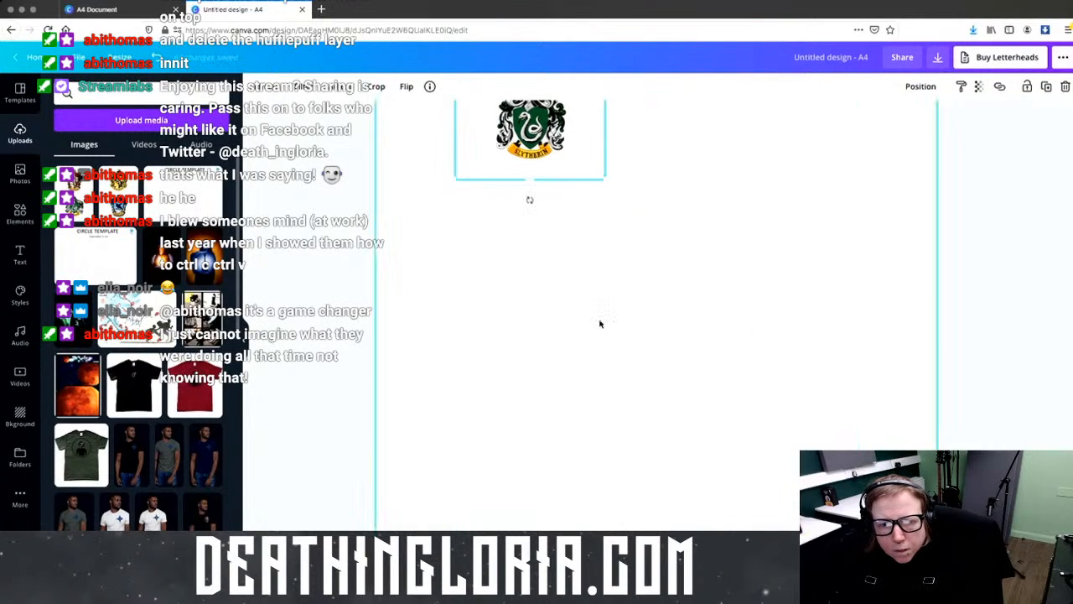
{"action": "left_click_drag", "start_coordinate": [457, 377], "coordinate": [616, 344]}
{"action": "left_click", "coordinate": [503, 336]}
{"action": "left_click_drag", "start_coordinate": [475, 352], "coordinate": [478, 487]}
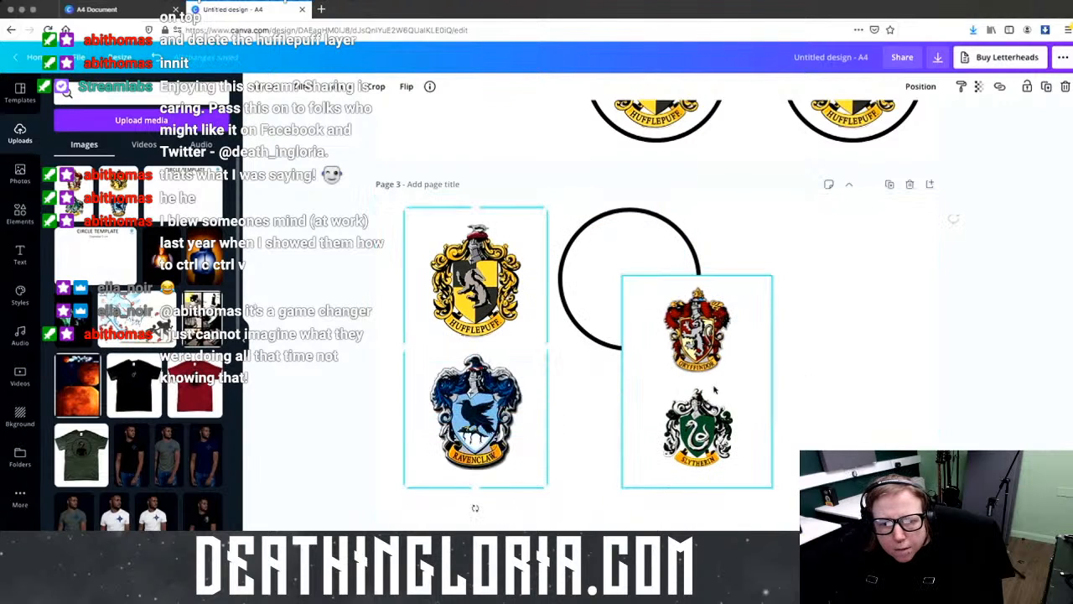
Step: Resize and align the Gryffindor/Slytherin image beside Hufflepuff, ending at 7.4 by 10.5
{"action": "left_click_drag", "start_coordinate": [711, 389], "coordinate": [632, 321]}
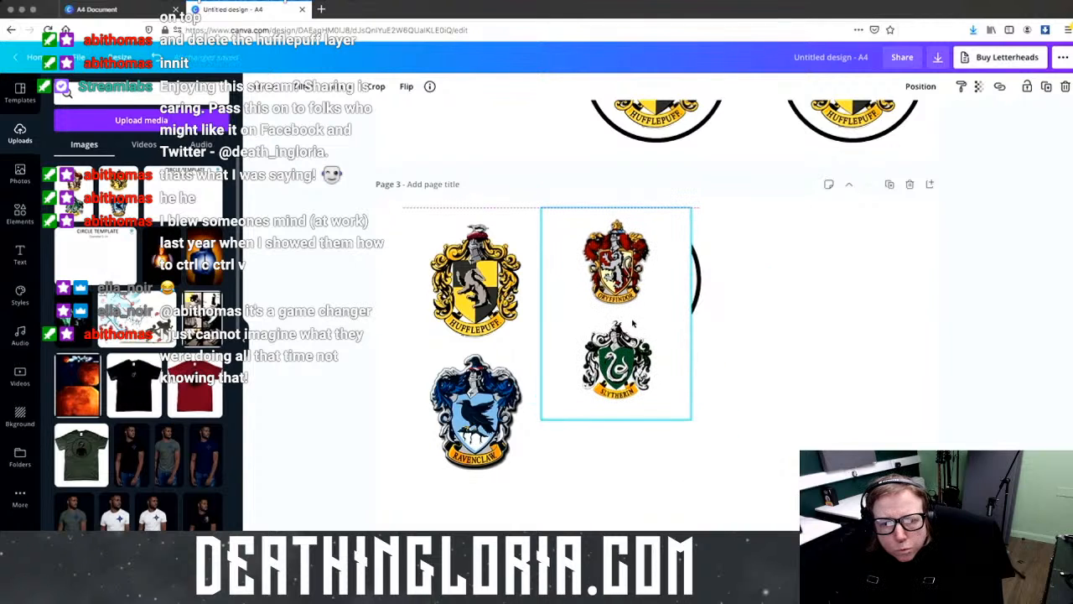
{"action": "left_click_drag", "start_coordinate": [698, 429], "coordinate": [740, 487]}
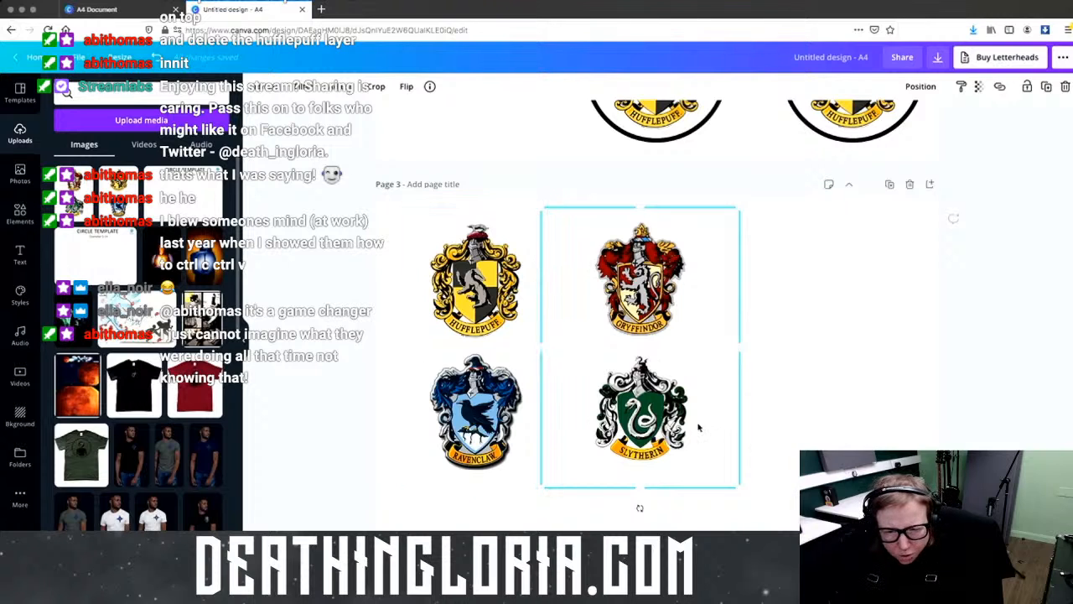
{"action": "left_click_drag", "start_coordinate": [742, 492], "coordinate": [750, 505]}
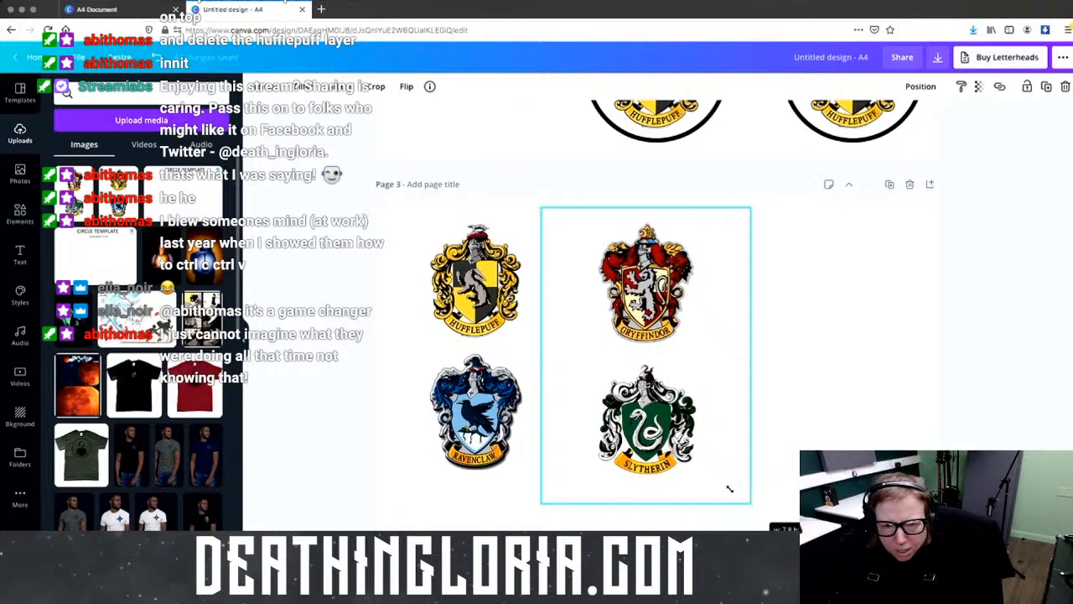
{"action": "left_click_drag", "start_coordinate": [709, 469], "coordinate": [708, 460]}
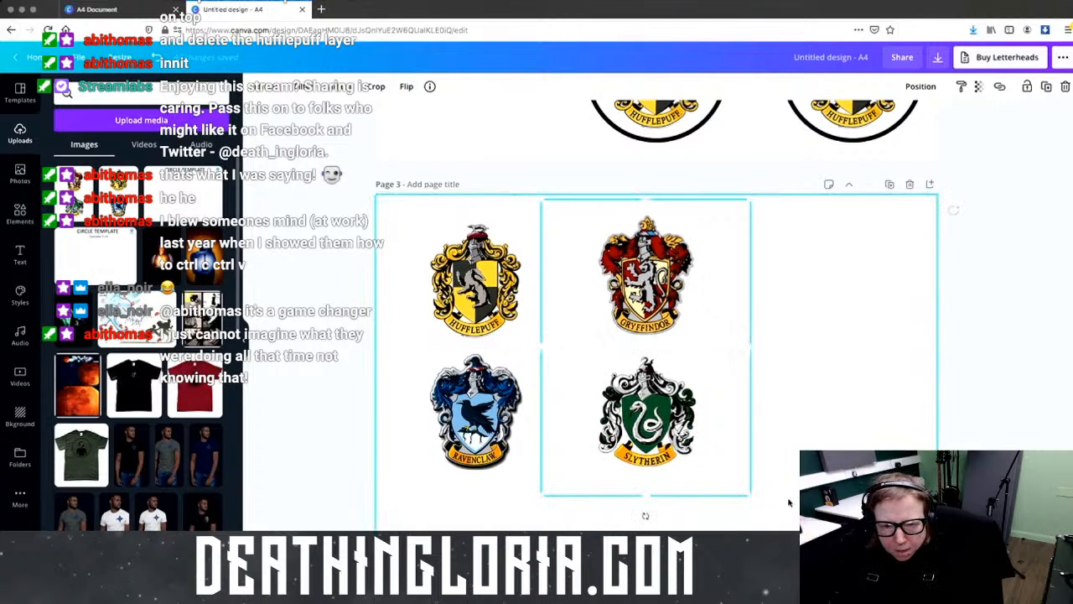
{"action": "left_click_drag", "start_coordinate": [749, 495], "coordinate": [749, 500]}
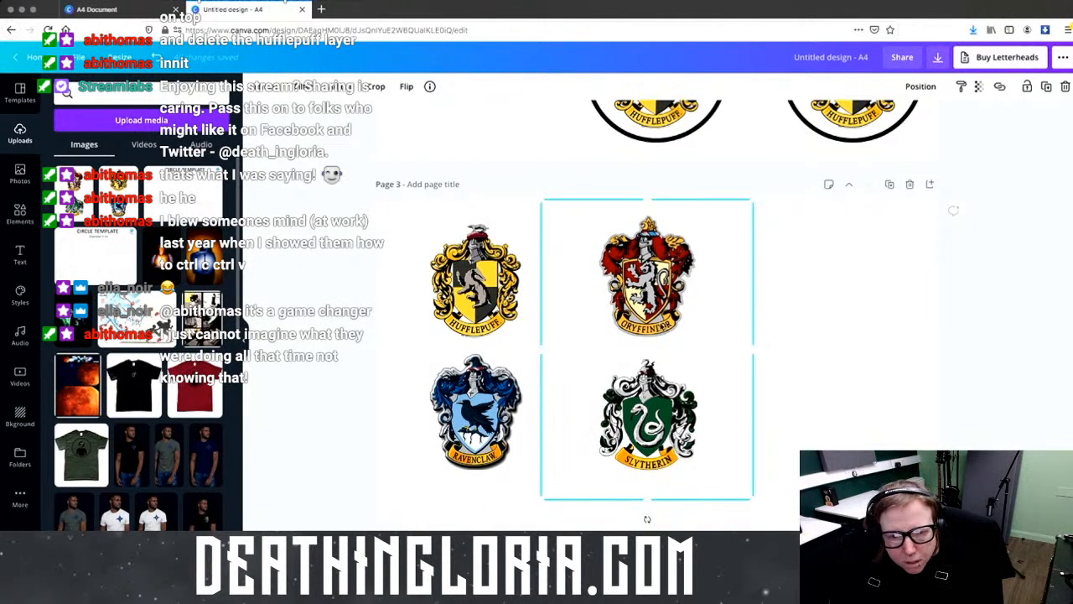
{"action": "left_click_drag", "start_coordinate": [664, 326], "coordinate": [661, 333]}
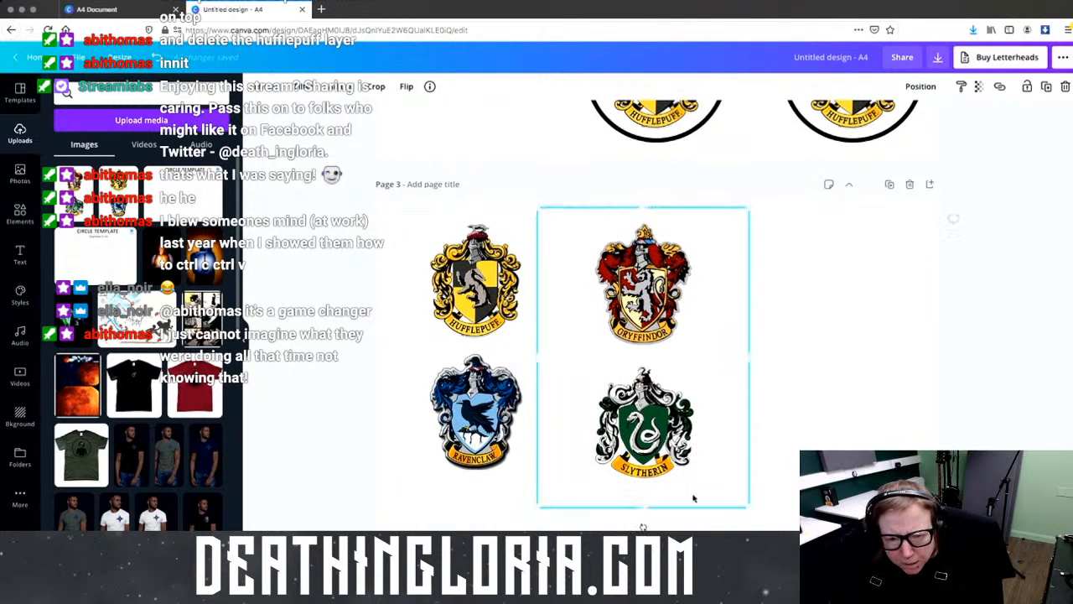
{"action": "mouse_move", "coordinate": [750, 506]}
{"action": "left_mouse_down"}
{"action": "mouse_move", "coordinate": [731, 481]}
{"action": "mouse_move", "coordinate": [741, 494]}
{"action": "left_mouse_up"}
{"action": "left_click", "coordinate": [753, 499]}
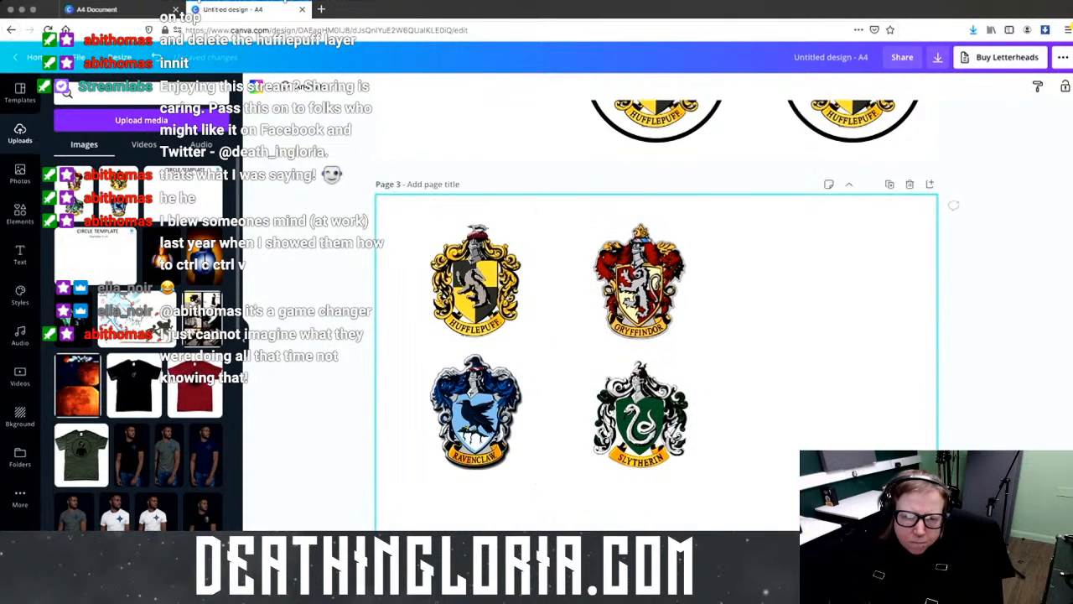
{"action": "left_click", "coordinate": [709, 445]}
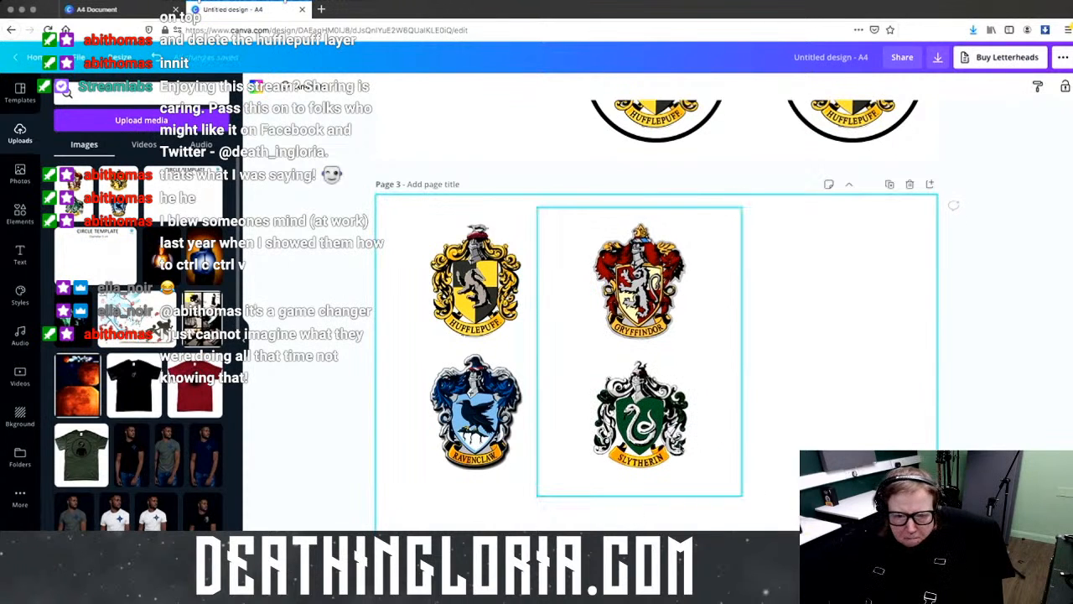
Step: Delete the Hufflepuff/Ravenclaw image, move the empty circle top-left, and set the Gryffindor/Slytherin image beside it
{"action": "left_click", "coordinate": [474, 461]}
{"action": "key", "text": "Delete"}
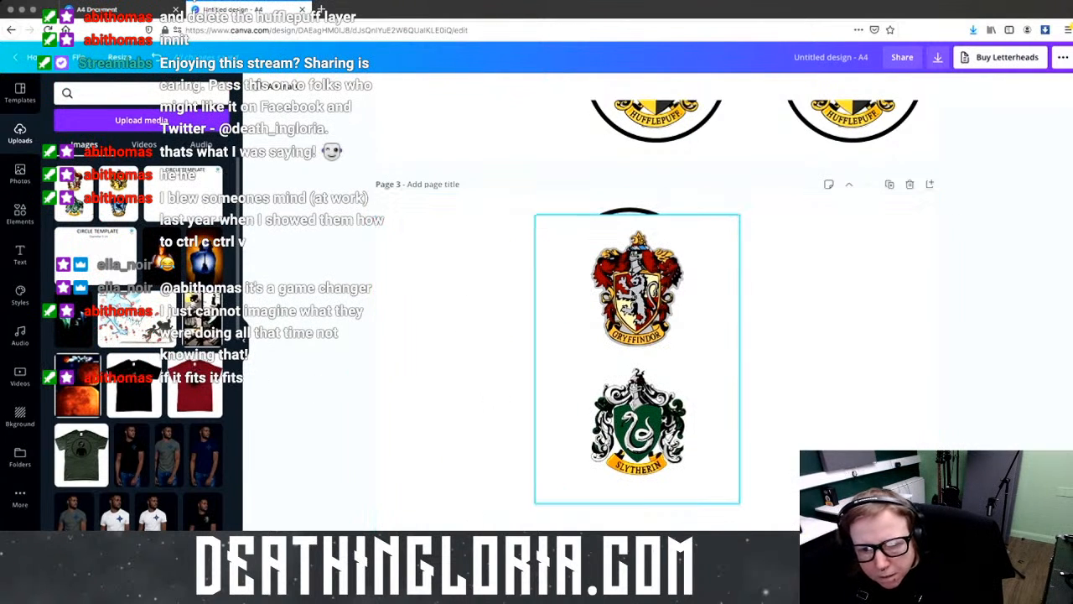
{"action": "left_click_drag", "start_coordinate": [692, 318], "coordinate": [824, 407]}
{"action": "left_click_drag", "start_coordinate": [623, 280], "coordinate": [464, 278]}
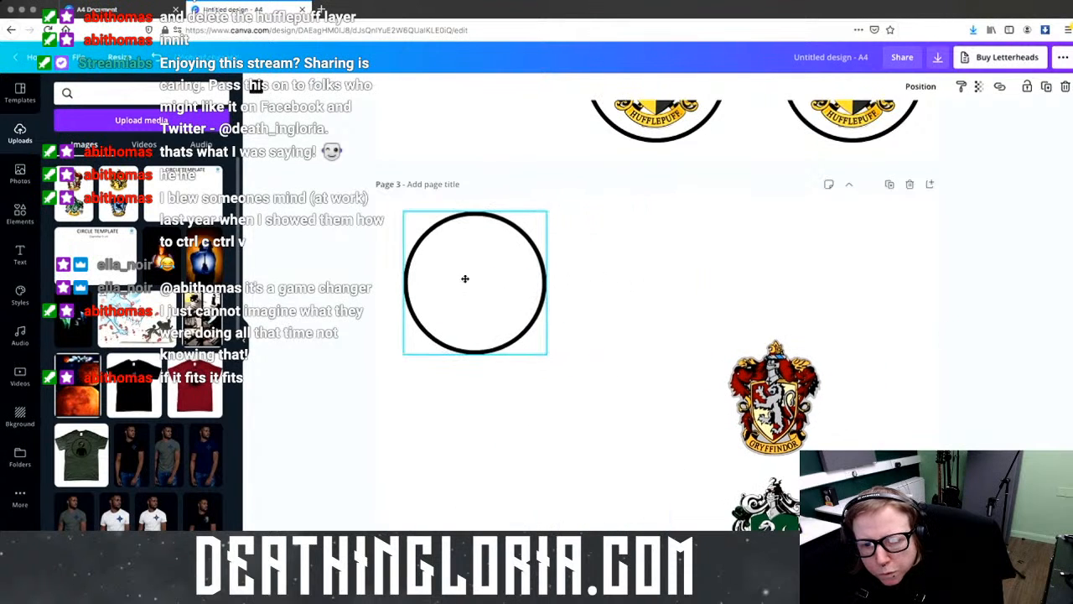
{"action": "left_click_drag", "start_coordinate": [754, 394], "coordinate": [697, 288]}
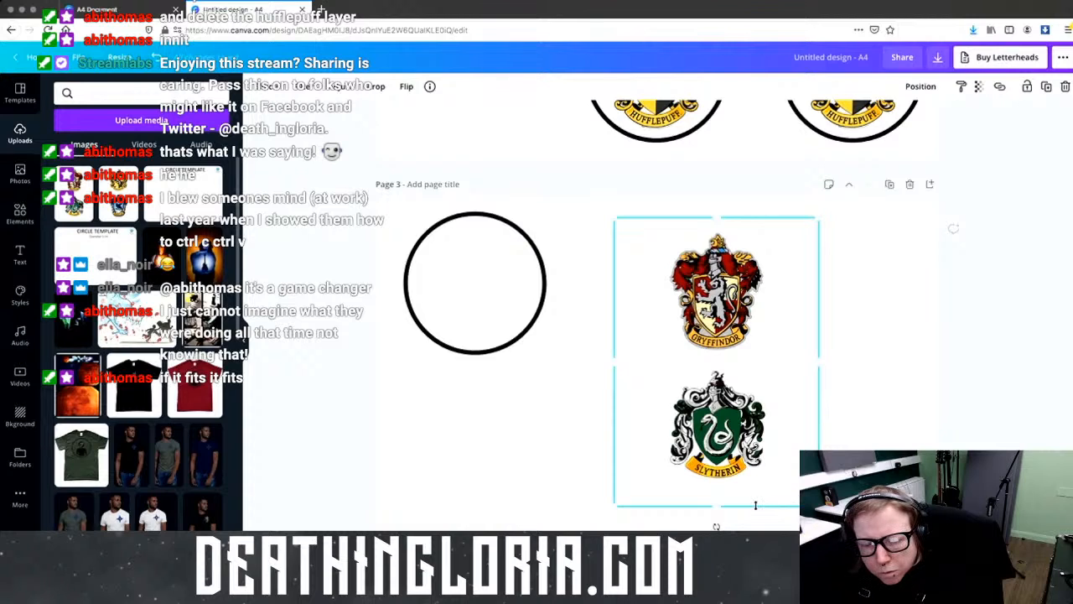
{"action": "left_click", "coordinate": [889, 183]}
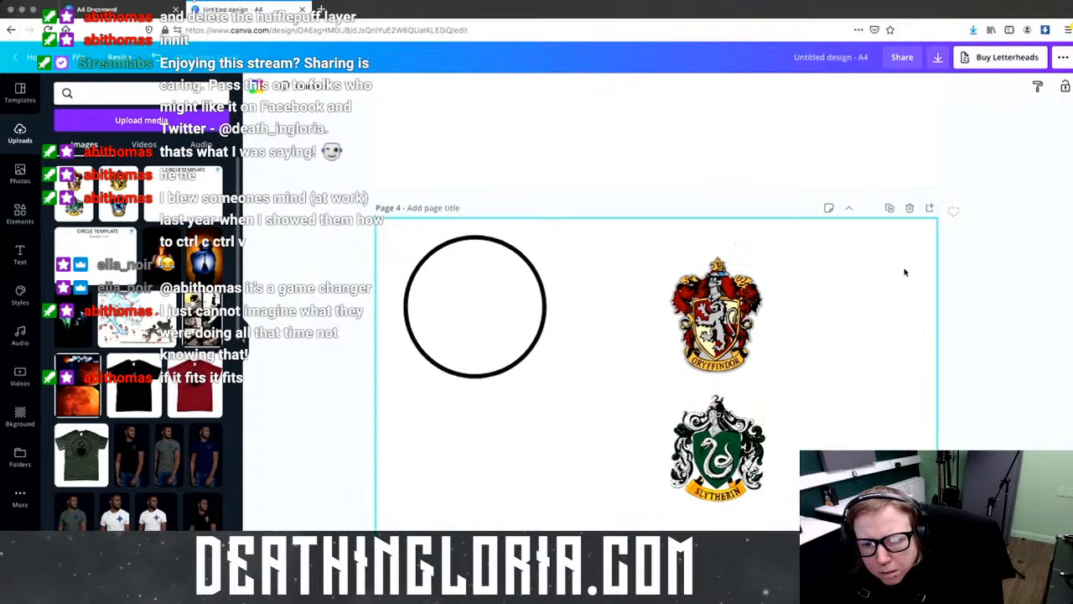
{"action": "key", "text": "ctrl+z"}
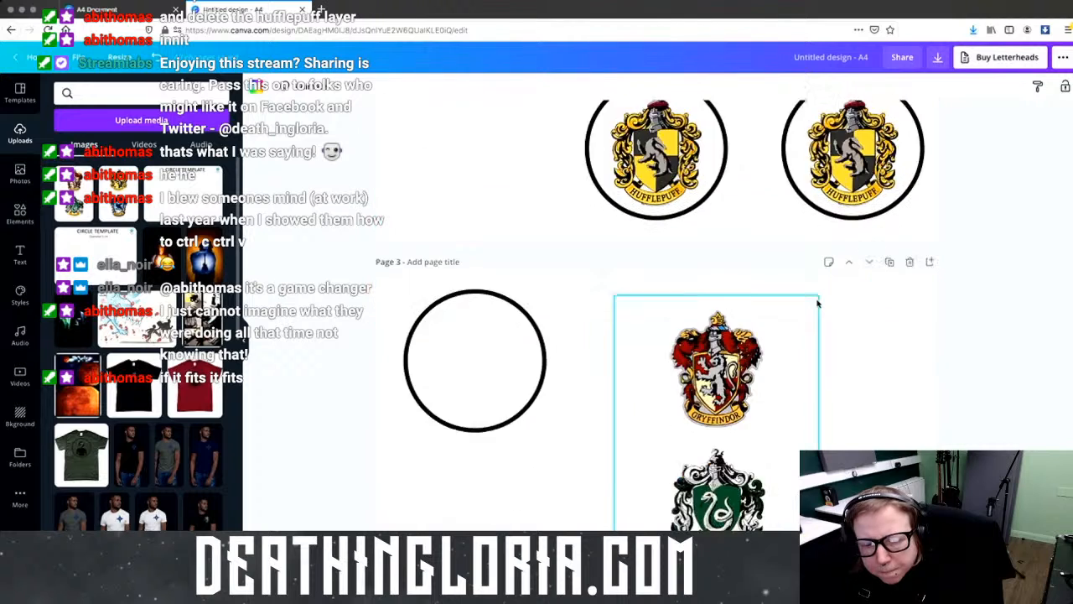
Step: Crop the image to just the Gryffindor crest inside the circle and group them
{"action": "left_click_drag", "start_coordinate": [708, 504], "coordinate": [716, 356]}
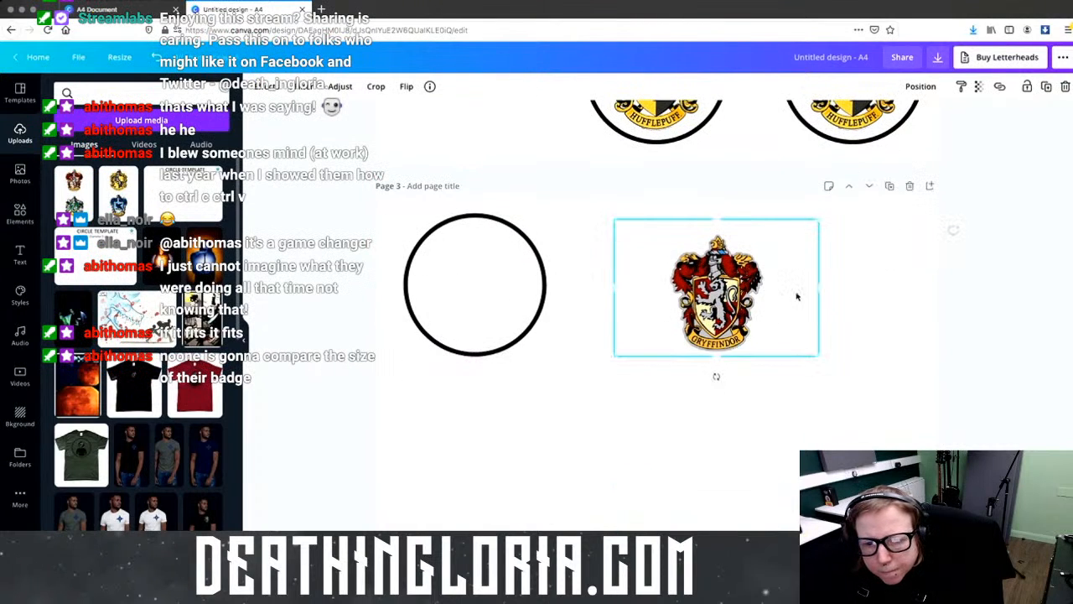
{"action": "left_click_drag", "start_coordinate": [819, 287], "coordinate": [767, 290]}
{"action": "left_click_drag", "start_coordinate": [688, 215], "coordinate": [684, 229]}
{"action": "left_click_drag", "start_coordinate": [613, 296], "coordinate": [474, 284]}
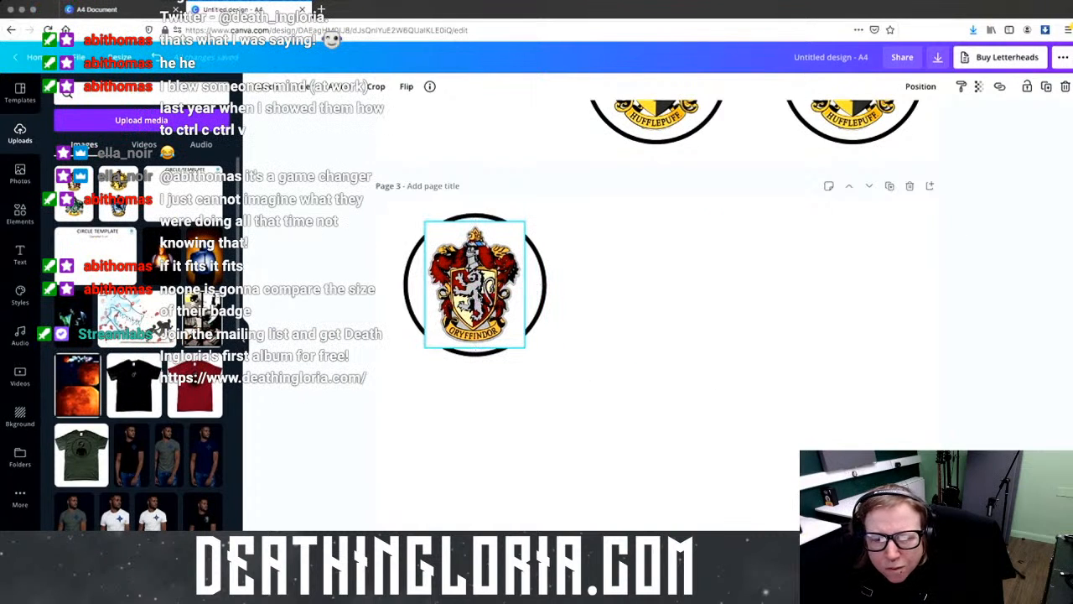
{"action": "left_click", "coordinate": [922, 86]}
{"action": "left_click", "coordinate": [709, 341]}
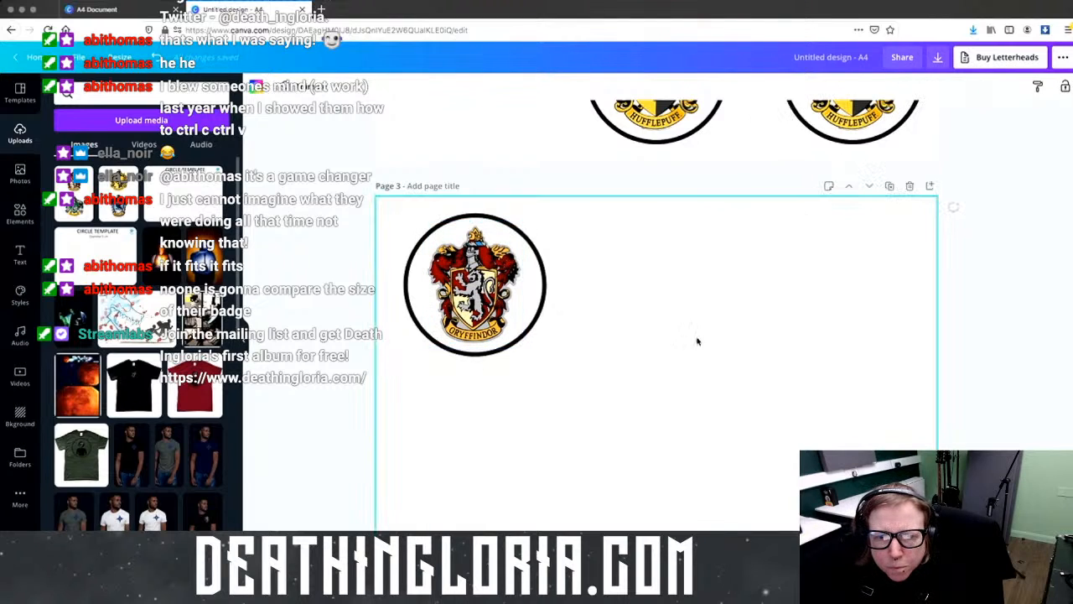
{"action": "right_click", "coordinate": [485, 316]}
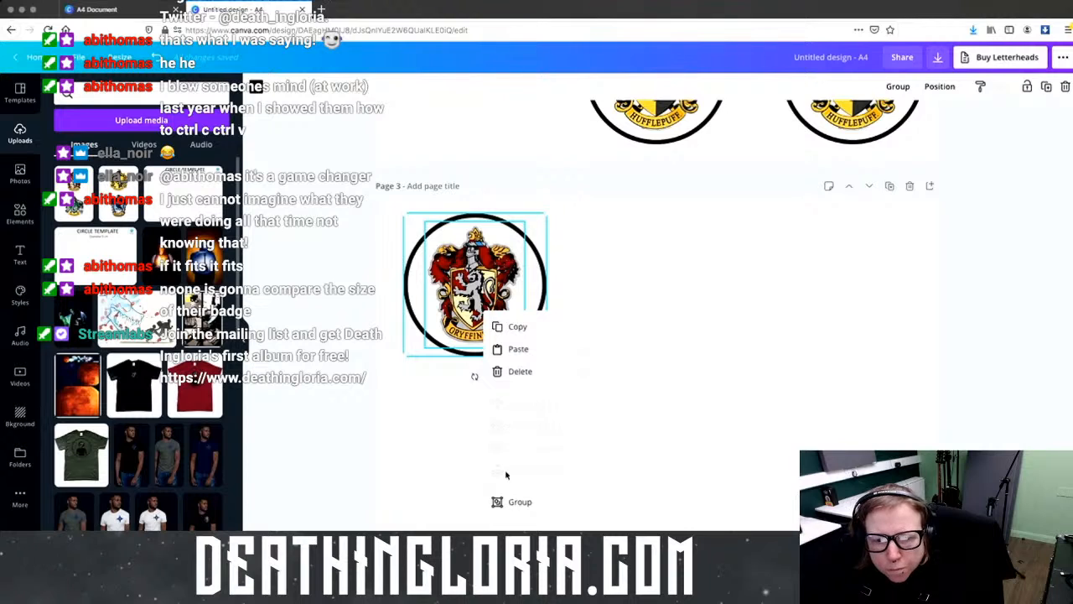
{"action": "left_click", "coordinate": [516, 501]}
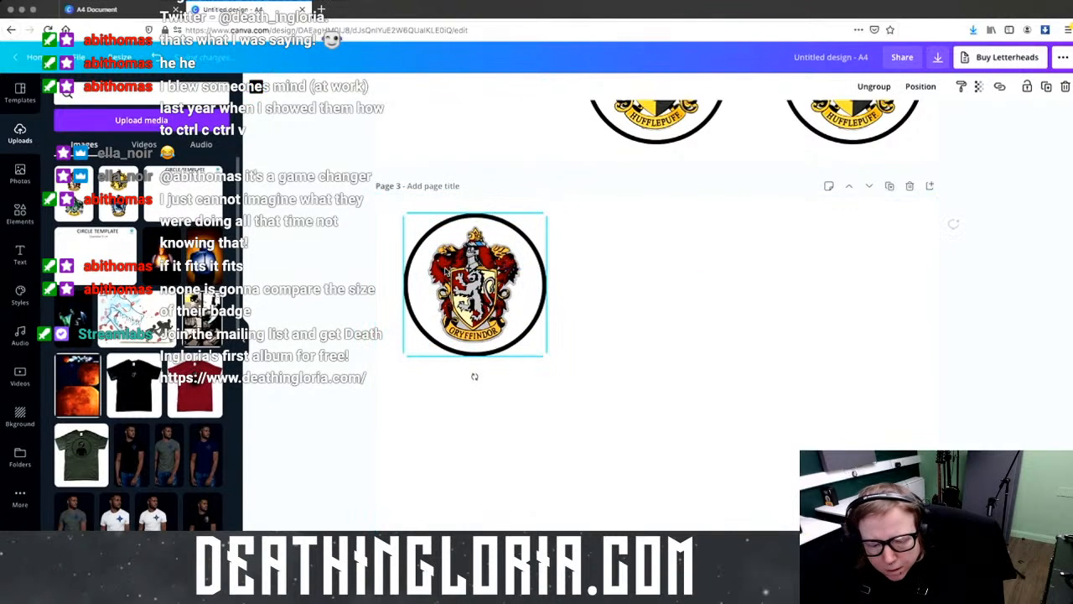
Step: Copy the grouped Gryffindor badge twice to make a row of three badges
{"action": "key", "text": "ctrl+c"}
{"action": "key", "text": "ctrl+v"}
{"action": "left_click_drag", "start_coordinate": [495, 285], "coordinate": [624, 287]}
{"action": "key", "text": "ctrl+v"}
{"action": "left_click_drag", "start_coordinate": [474, 285], "coordinate": [839, 285]}
Step: Duplicate the row twice to form second and third rows of Gryffindor badges
{"action": "left_click_drag", "start_coordinate": [432, 366], "coordinate": [918, 218]}
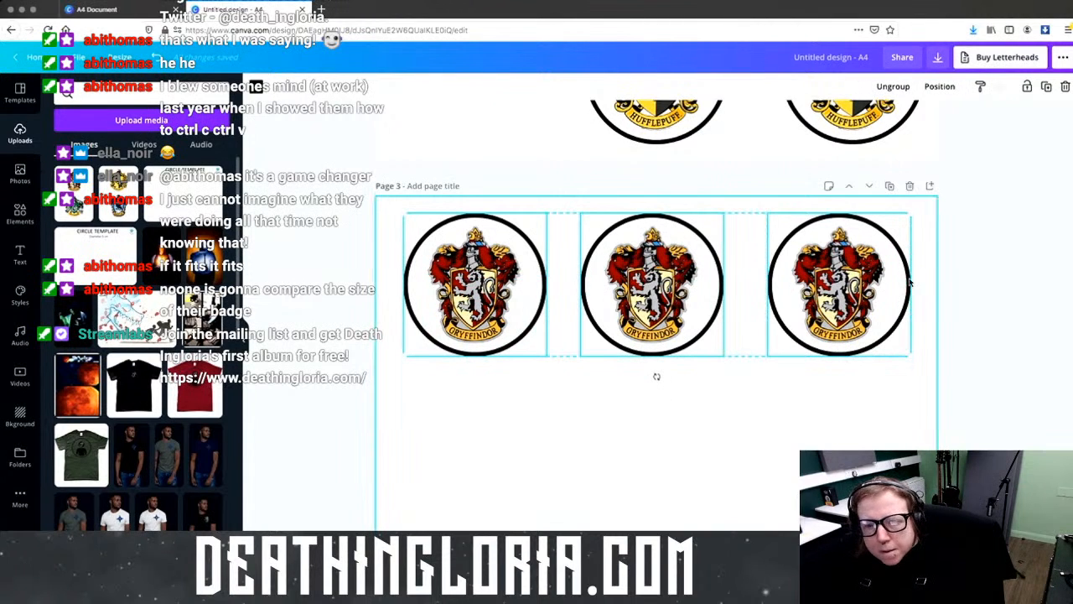
{"action": "key", "text": "ctrl+d"}
{"action": "left_click_drag", "start_coordinate": [727, 327], "coordinate": [693, 453]}
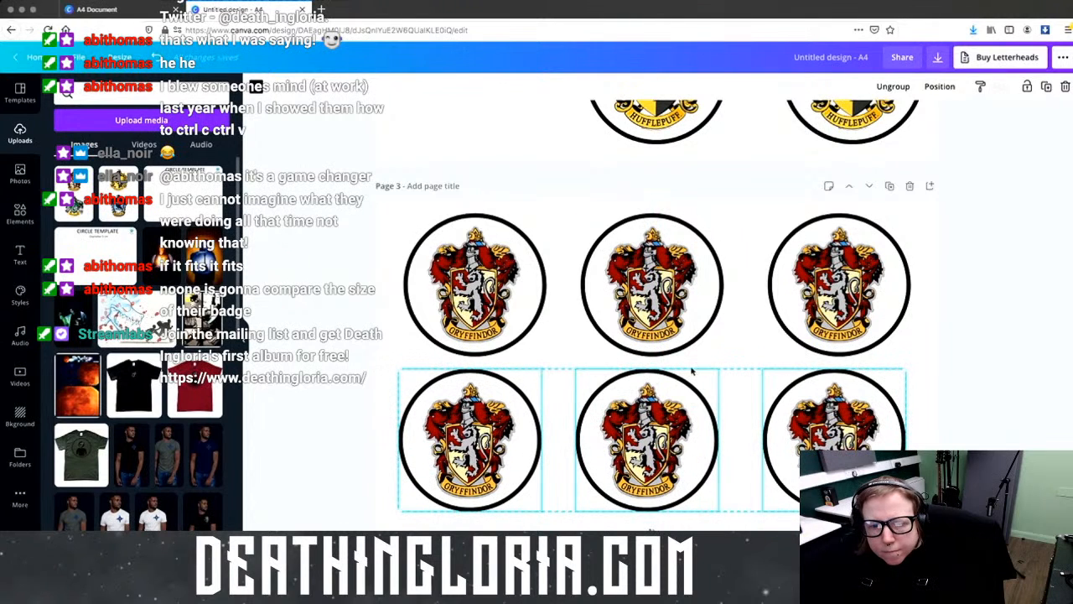
{"action": "scroll", "coordinate": [589, 343], "scroll_direction": "down", "scroll_amount": 3}
{"action": "scroll", "coordinate": [601, 147], "scroll_direction": "up", "scroll_amount": 2}
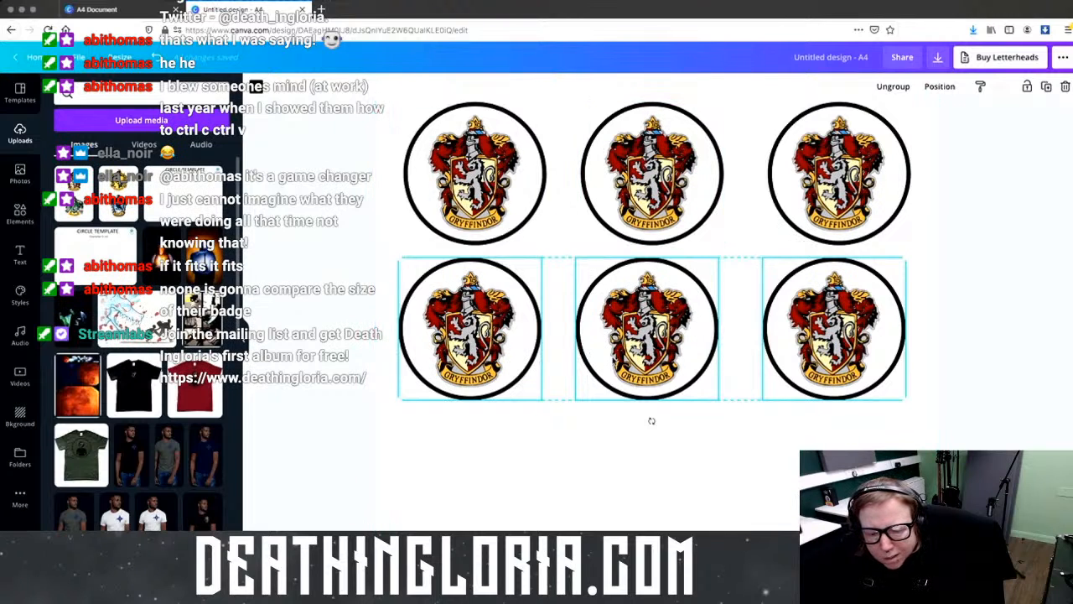
{"action": "key", "text": "ctrl+d"}
{"action": "left_click_drag", "start_coordinate": [665, 433], "coordinate": [657, 579]}
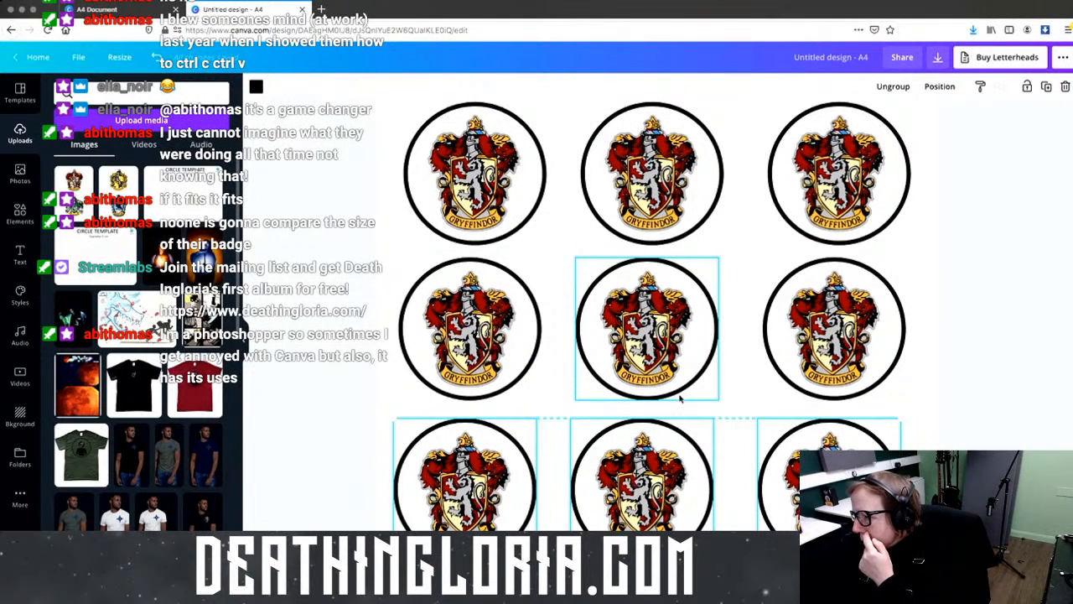
Step: Paste two more rows of Gryffindor badges further down page 3
{"action": "scroll", "coordinate": [714, 429], "scroll_direction": "down", "scroll_amount": 4}
{"action": "scroll", "coordinate": [561, 393], "scroll_direction": "down", "scroll_amount": 1}
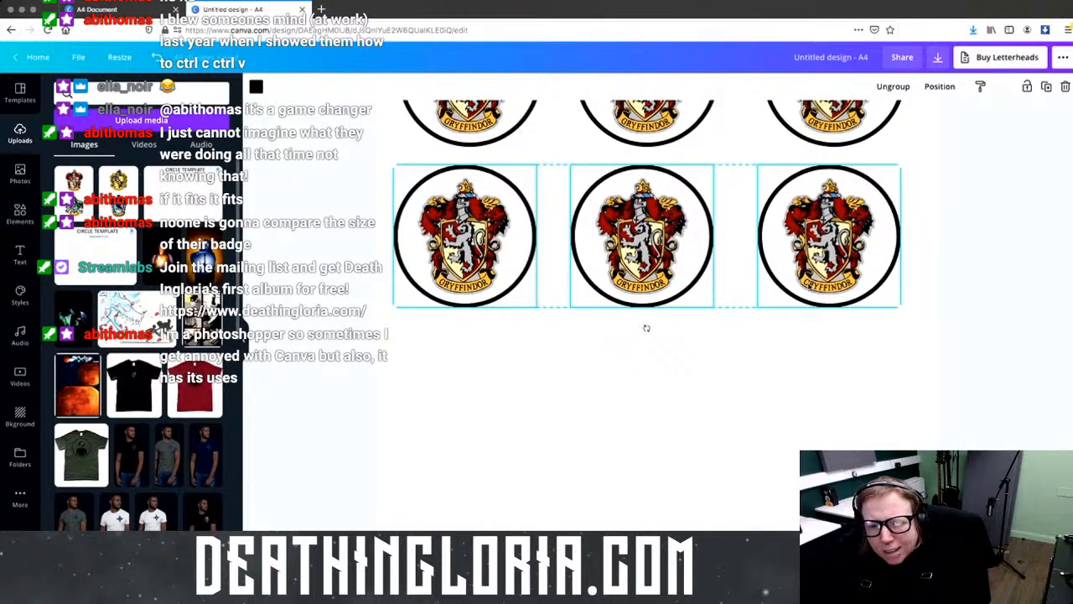
{"action": "key", "text": "ctrl+v"}
{"action": "left_click_drag", "start_coordinate": [658, 337], "coordinate": [696, 432]}
{"action": "scroll", "coordinate": [675, 477], "scroll_direction": "down", "scroll_amount": 2}
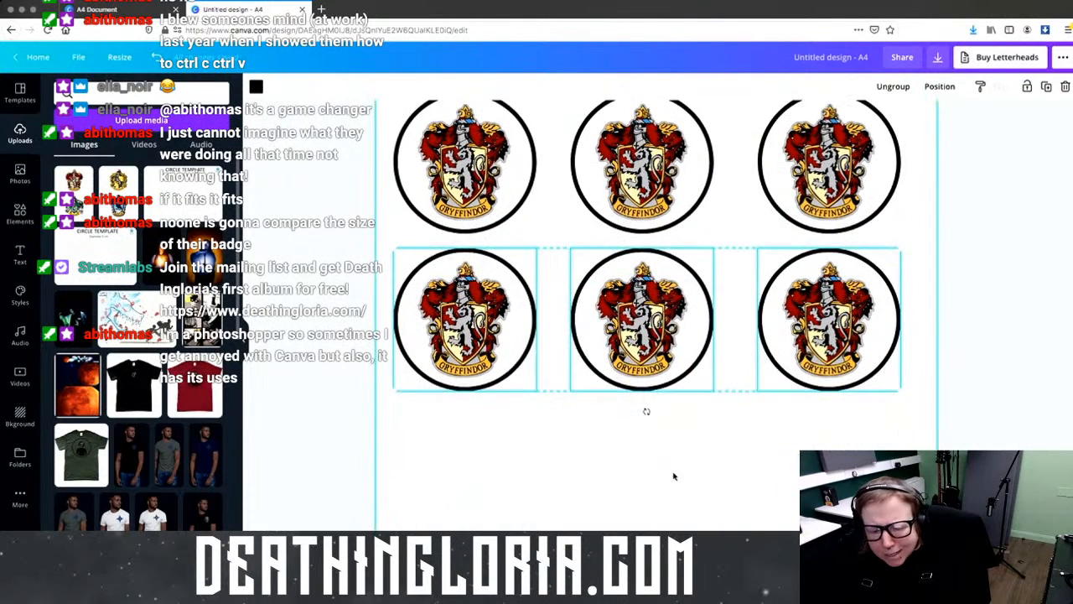
{"action": "key", "text": "ctrl+v"}
{"action": "left_click_drag", "start_coordinate": [671, 333], "coordinate": [660, 471]}
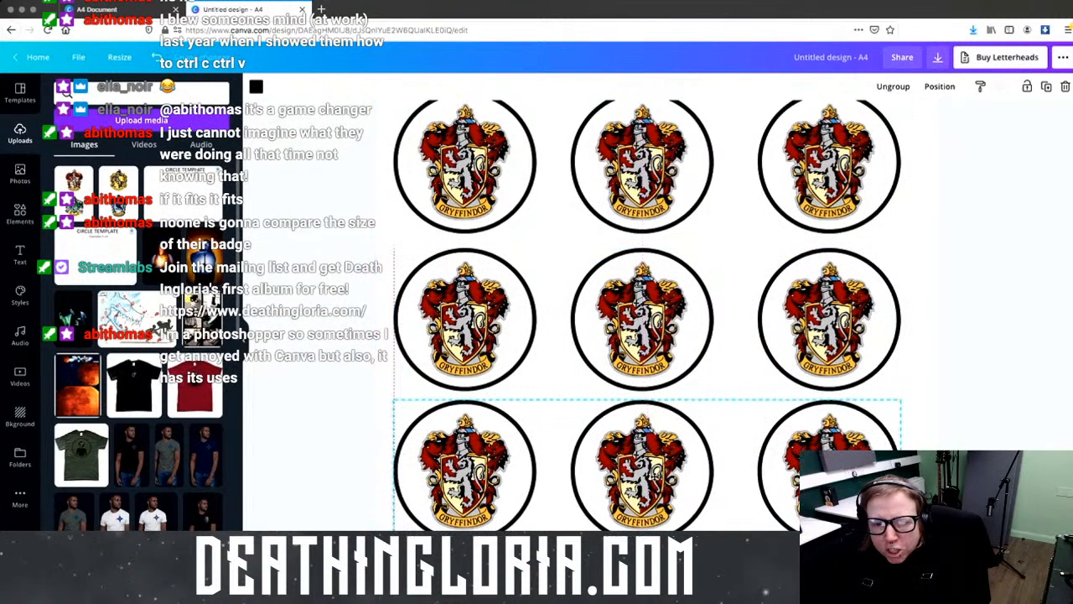
{"action": "scroll", "coordinate": [652, 476], "scroll_direction": "up", "scroll_amount": 1}
{"action": "scroll", "coordinate": [652, 335], "scroll_direction": "up", "scroll_amount": 5}
Step: Duplicate the middle Hufflepuff badge into the empty left slot of row two
{"action": "left_click", "coordinate": [656, 304]}
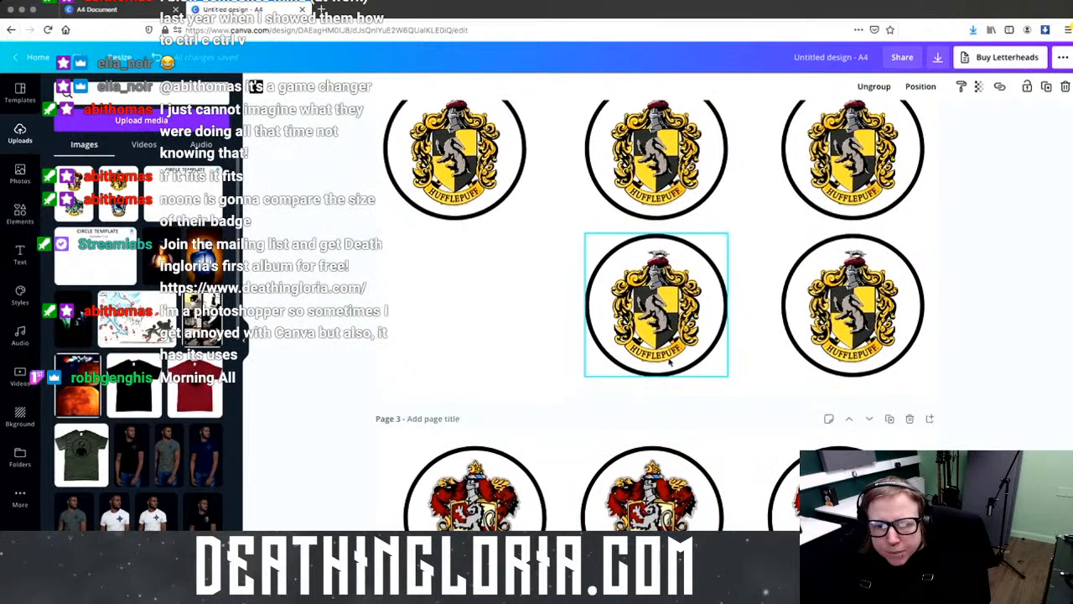
{"action": "left_click", "coordinate": [536, 315]}
{"action": "left_click", "coordinate": [600, 328]}
{"action": "key", "text": "ctrl+d"}
{"action": "left_click_drag", "start_coordinate": [670, 318], "coordinate": [458, 306]}
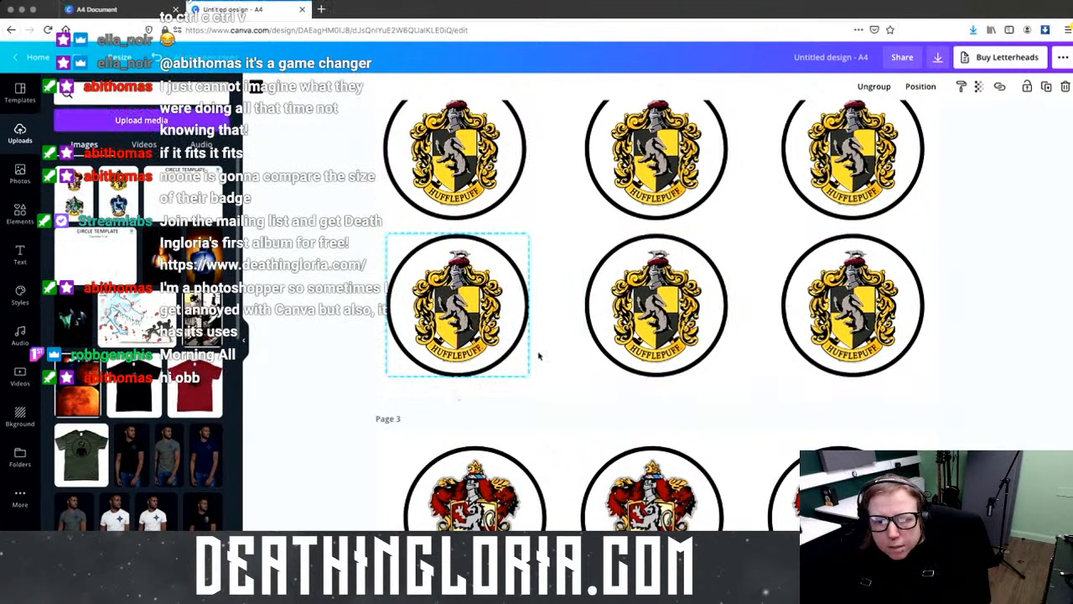
Step: Crop the crest image on page 4 to Slytherin and place it in the top-left circle
{"action": "scroll", "coordinate": [695, 385], "scroll_direction": "down", "scroll_amount": 1}
{"action": "scroll", "coordinate": [696, 385], "scroll_direction": "down", "scroll_amount": 5}
{"action": "left_click", "coordinate": [717, 151]}
{"action": "left_click_drag", "start_coordinate": [717, 147], "coordinate": [721, 294]}
{"action": "left_click_drag", "start_coordinate": [819, 366], "coordinate": [764, 369]}
{"action": "left_click_drag", "start_coordinate": [614, 366], "coordinate": [665, 366]}
{"action": "left_click_drag", "start_coordinate": [718, 434], "coordinate": [718, 413]}
{"action": "left_click_drag", "start_coordinate": [734, 366], "coordinate": [489, 221]}
{"action": "left_click", "coordinate": [590, 260]}
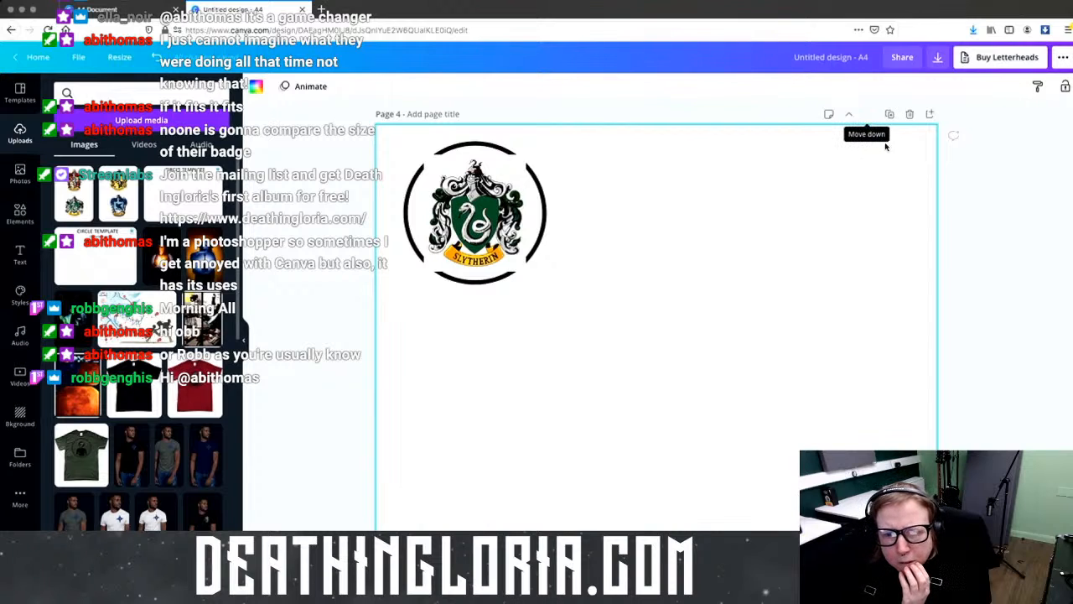
{"action": "left_click", "coordinate": [466, 232]}
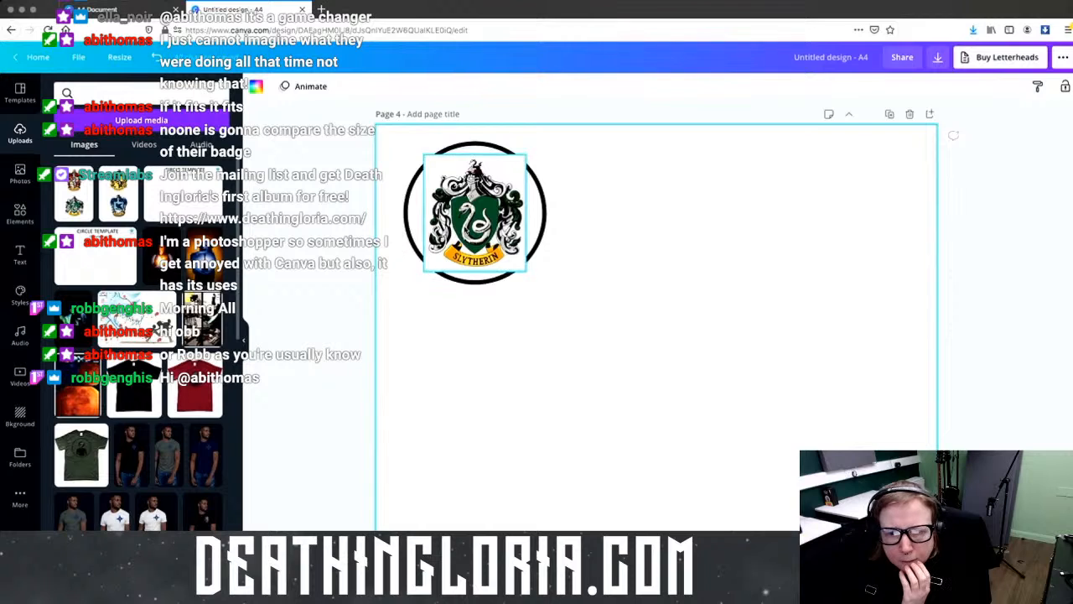
Step: Group the Slytherin crest with its black circle
{"action": "left_click", "coordinate": [921, 87]}
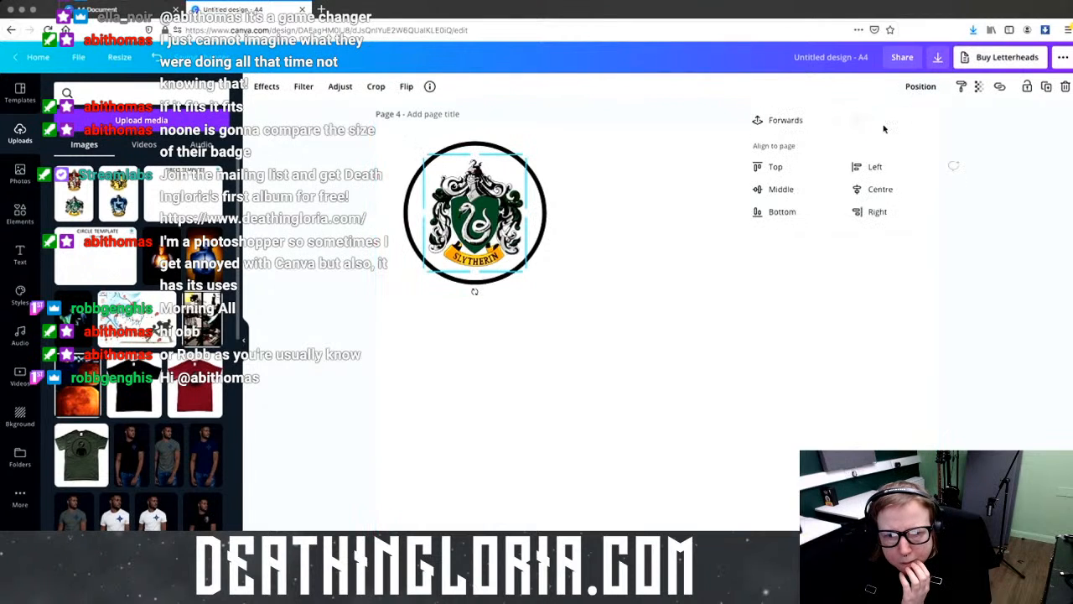
{"action": "left_click", "coordinate": [579, 349]}
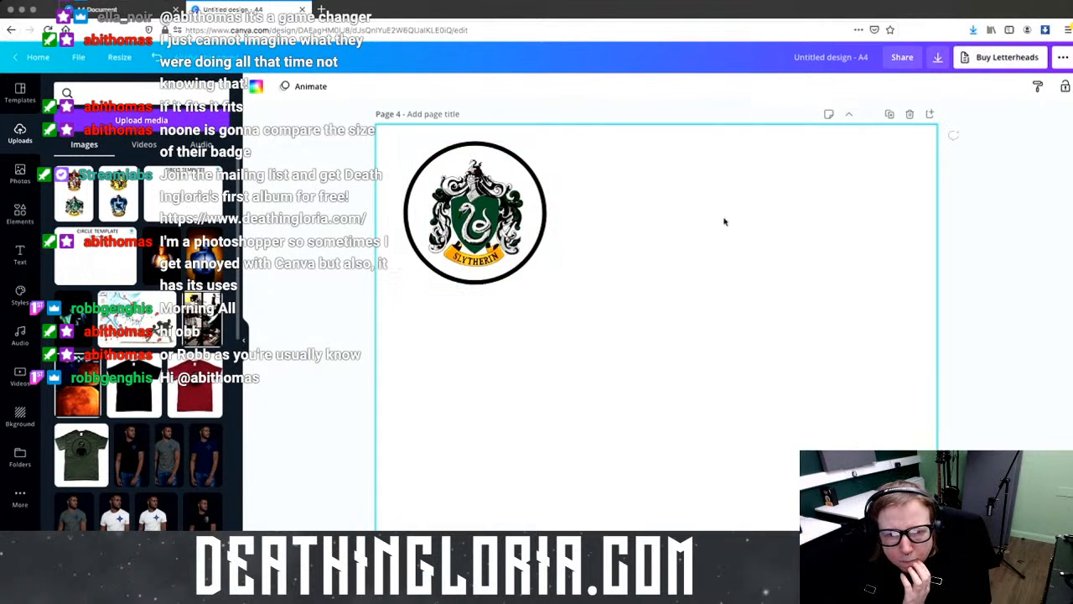
{"action": "left_click_drag", "start_coordinate": [709, 220], "coordinate": [547, 231]}
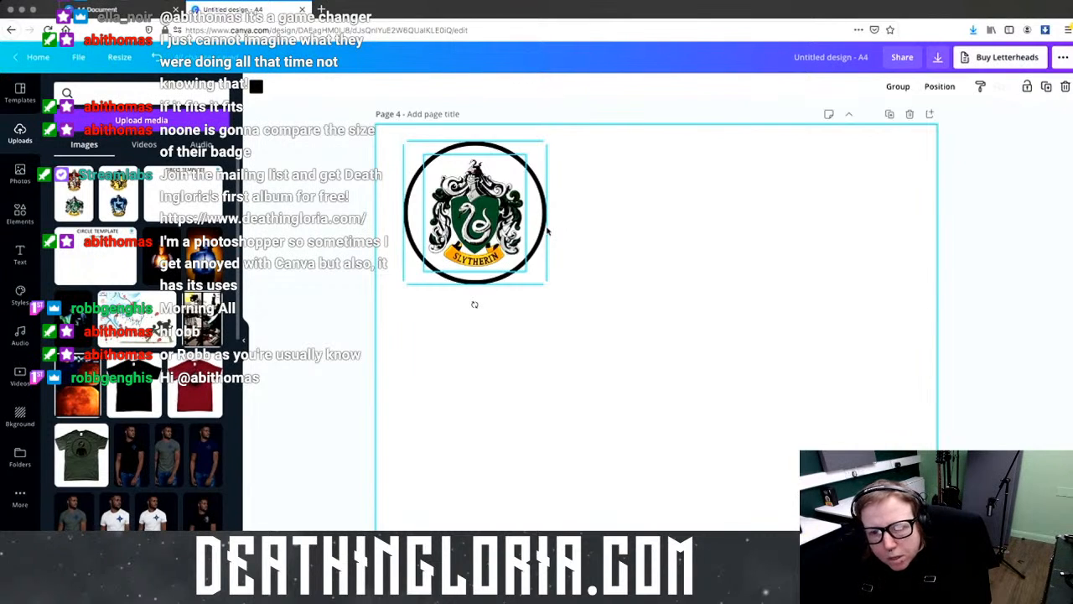
{"action": "key", "text": "super+g"}
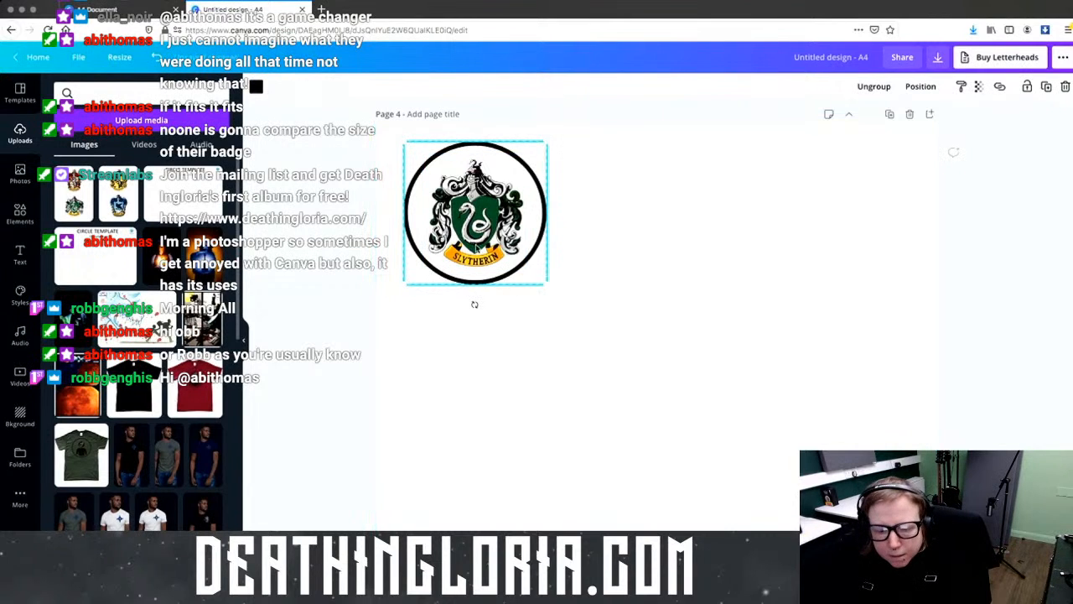
Step: Duplicate the Slytherin badge twice to make a row of three and position it
{"action": "key", "text": "super+d"}
{"action": "left_click_drag", "start_coordinate": [475, 248], "coordinate": [635, 228]}
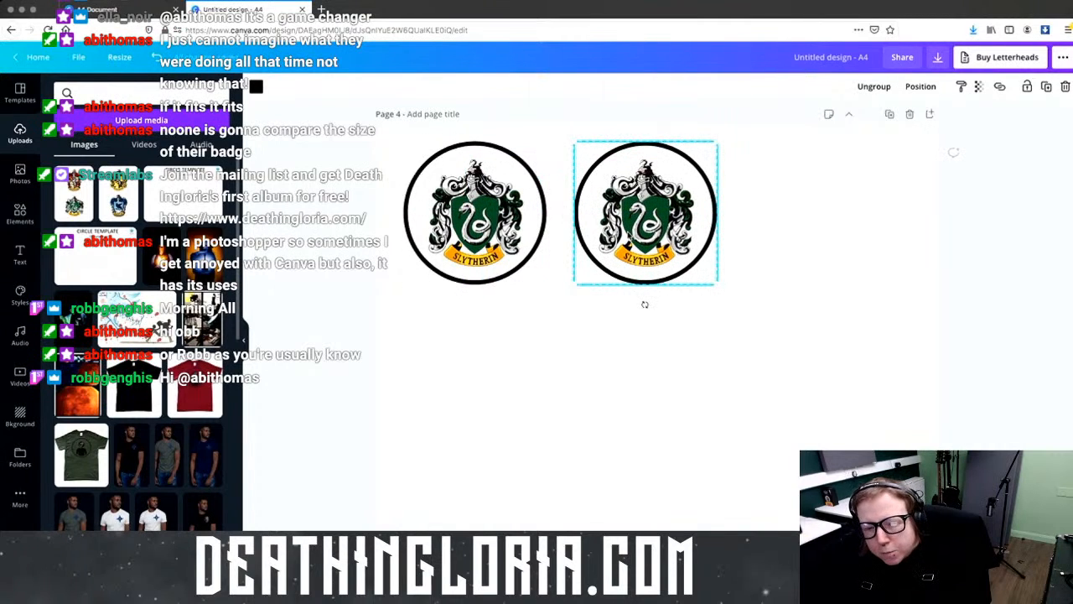
{"action": "key", "text": "super+d"}
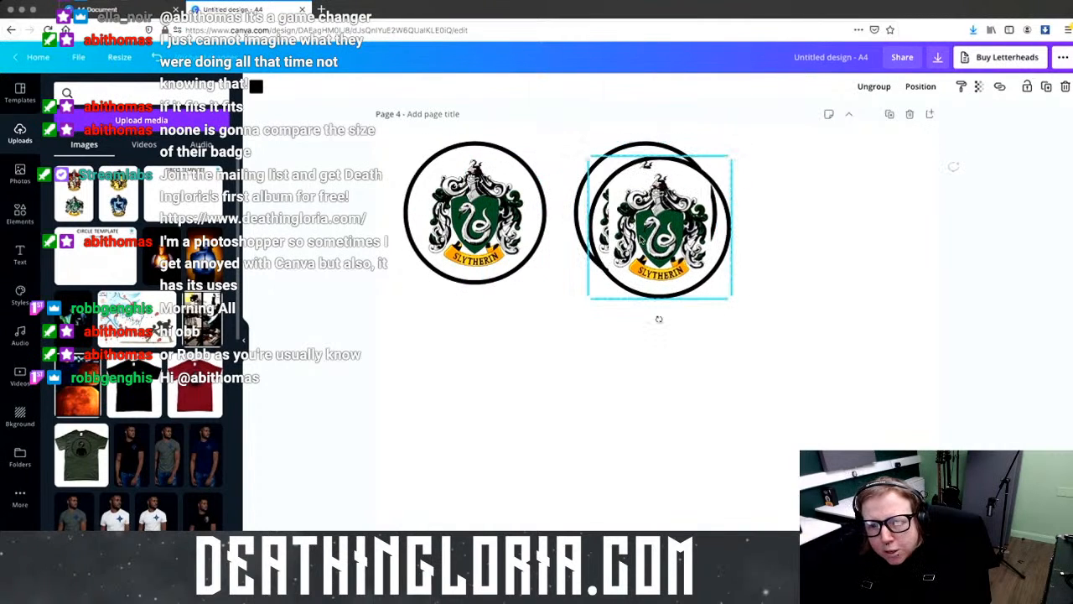
{"action": "left_click_drag", "start_coordinate": [641, 239], "coordinate": [820, 225]}
{"action": "left_click", "coordinate": [645, 303]}
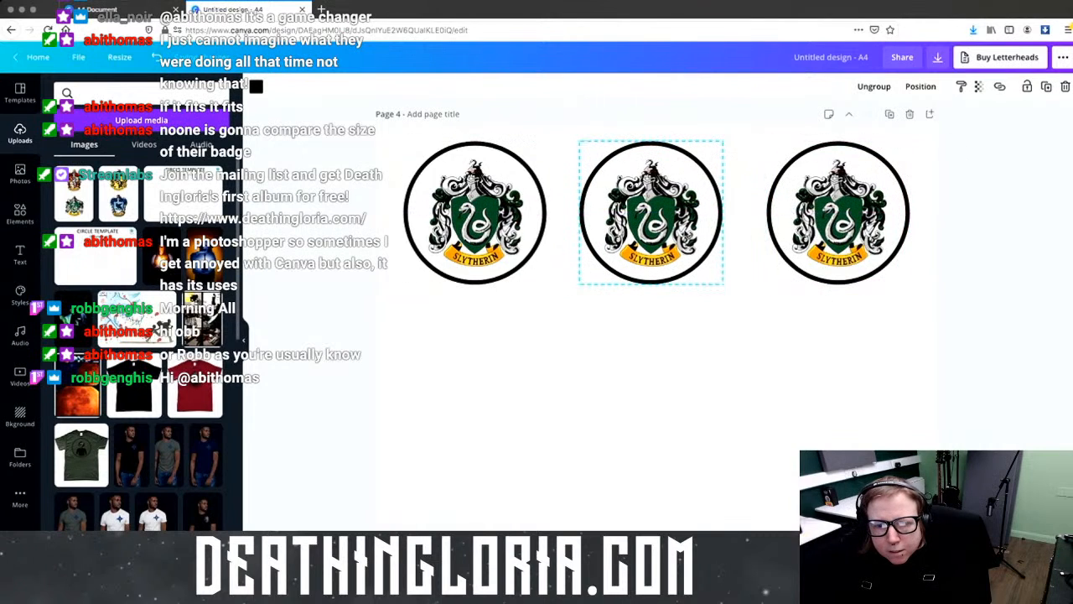
{"action": "left_click_drag", "start_coordinate": [457, 306], "coordinate": [838, 230]}
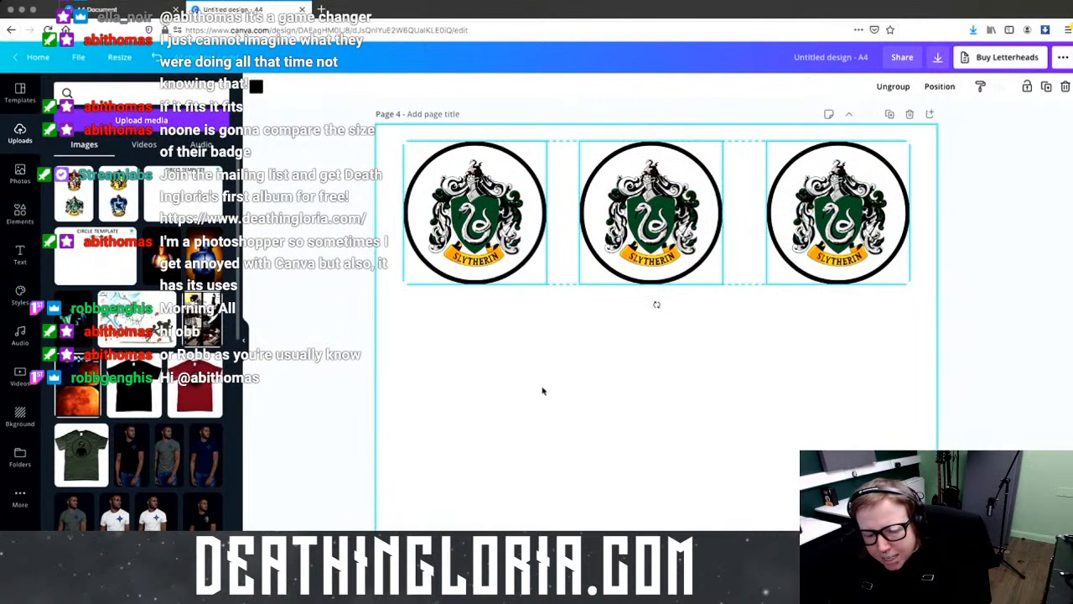
{"action": "left_click_drag", "start_coordinate": [624, 259], "coordinate": [647, 421]}
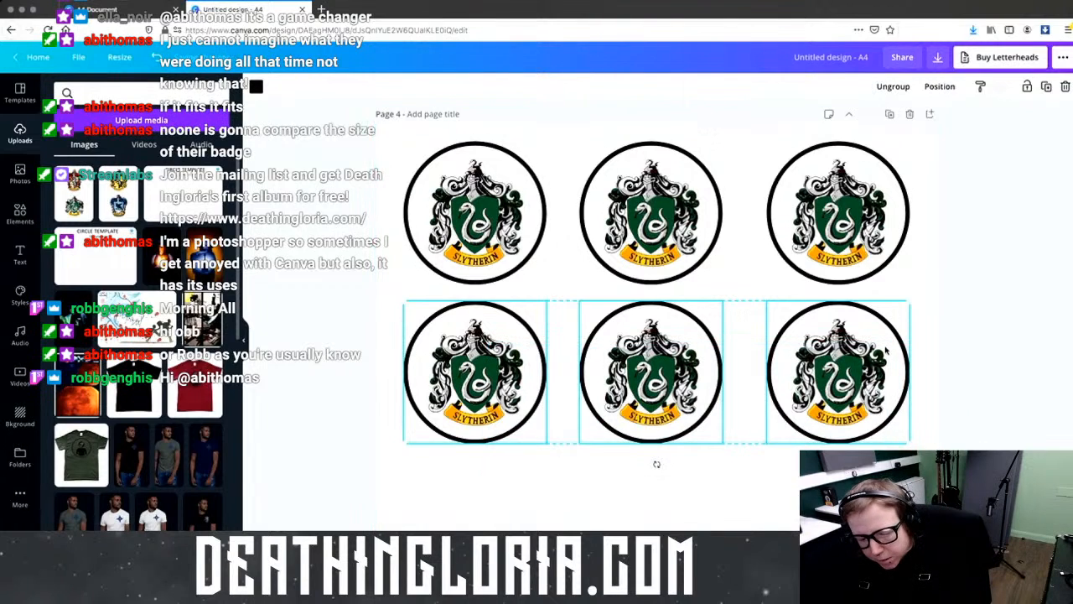
Step: Duplicate the row below the first and line up its left badge
{"action": "key", "text": "ctrl+d"}
{"action": "left_click_drag", "start_coordinate": [697, 400], "coordinate": [696, 544]}
{"action": "scroll", "coordinate": [709, 507], "scroll_direction": "down", "scroll_amount": 4}
{"action": "mouse_move", "coordinate": [474, 251]}
{"action": "left_mouse_down"}
{"action": "mouse_move", "coordinate": [761, 247]}
{"action": "mouse_move", "coordinate": [694, 271]}
{"action": "mouse_move", "coordinate": [453, 269]}
{"action": "mouse_move", "coordinate": [474, 262]}
{"action": "left_mouse_up"}
{"action": "left_click_drag", "start_coordinate": [486, 425], "coordinate": [581, 271]}
{"action": "scroll", "coordinate": [582, 271], "scroll_direction": "up", "scroll_amount": 3}
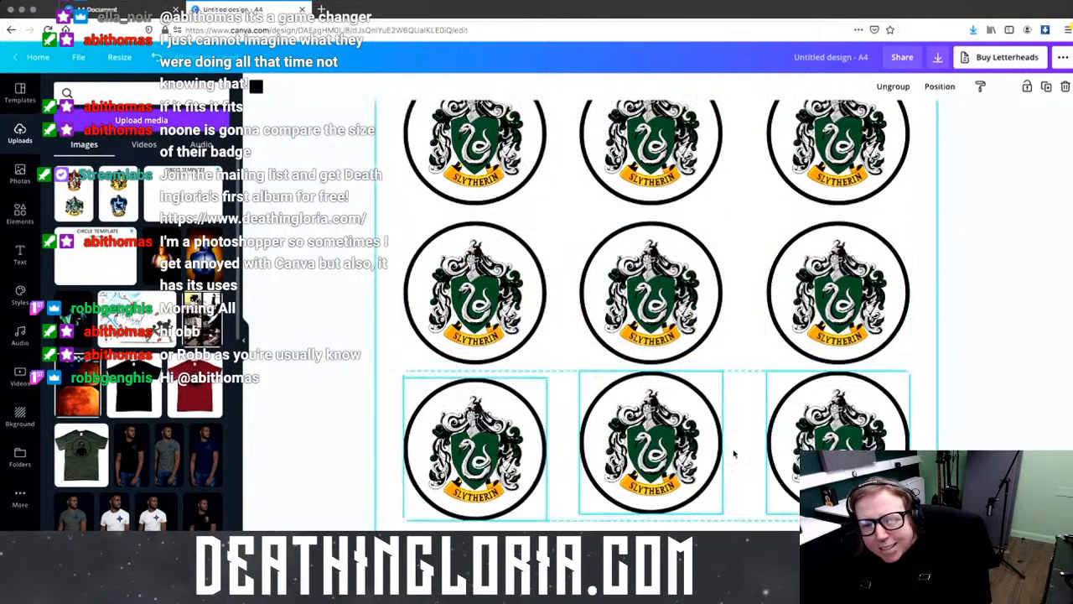
{"action": "scroll", "coordinate": [595, 414], "scroll_direction": "down", "scroll_amount": 4}
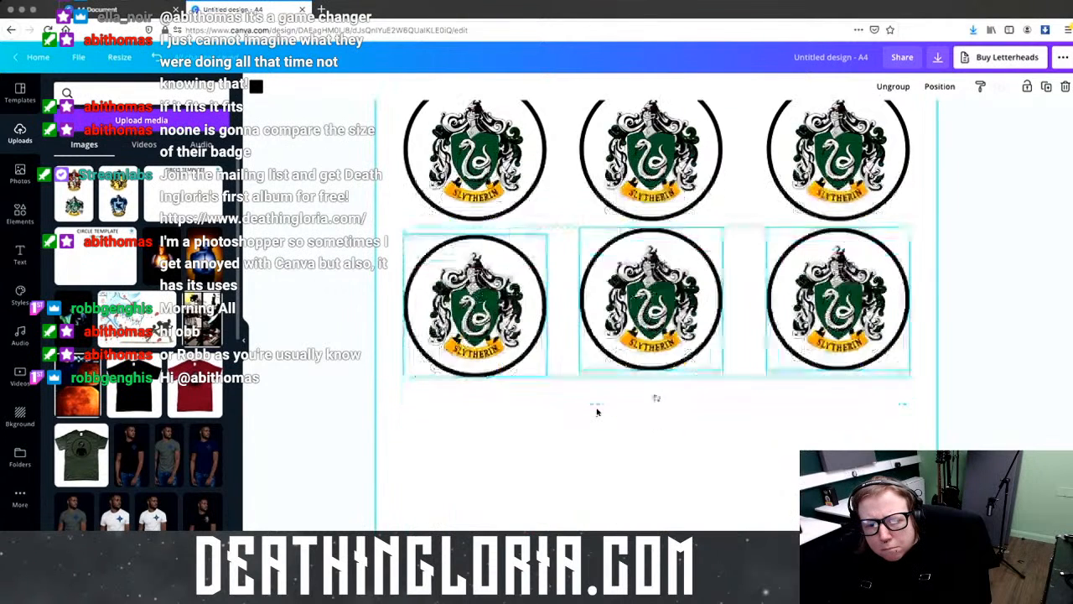
{"action": "scroll", "coordinate": [598, 412], "scroll_direction": "up", "scroll_amount": 1}
Step: Remove an extra row and paste further rows of three Slytherin badges into place
{"action": "key", "text": "super+d"}
{"action": "left_click_drag", "start_coordinate": [390, 235], "coordinate": [892, 435]}
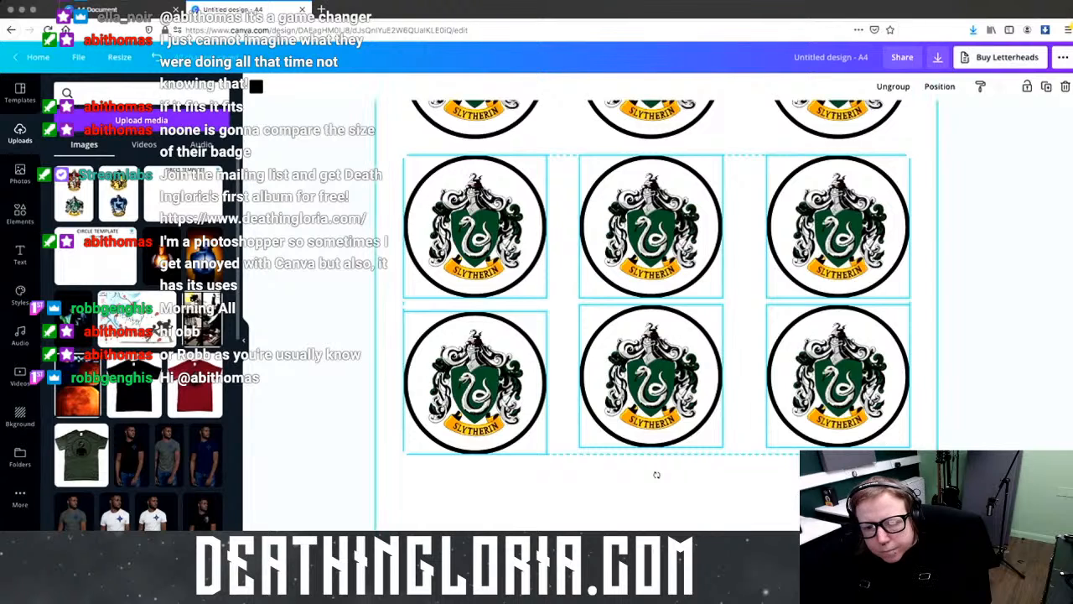
{"action": "key", "text": "Delete"}
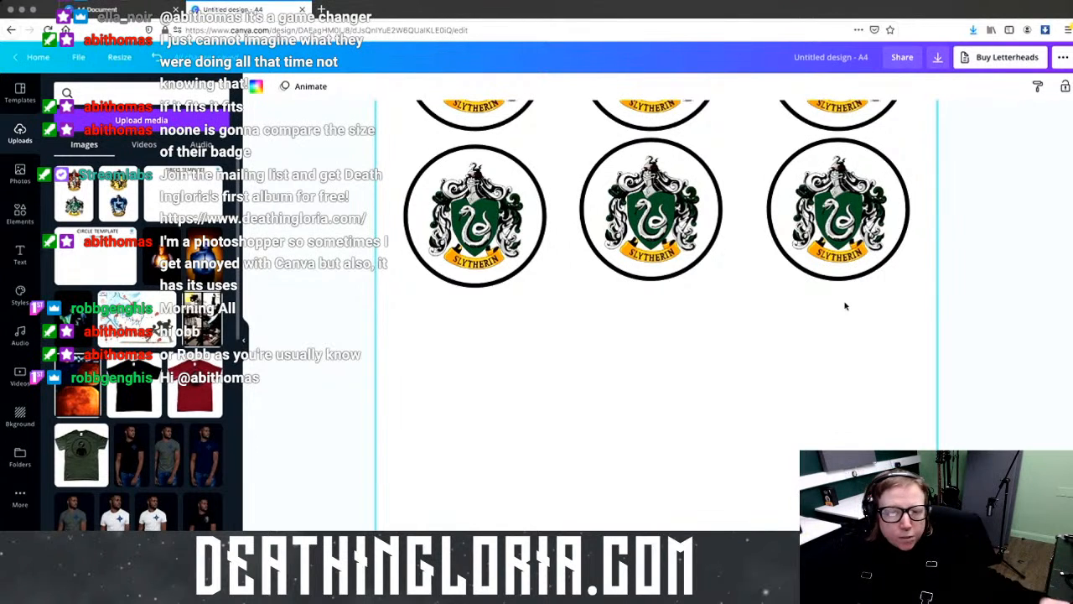
{"action": "key", "text": "ctrl+v"}
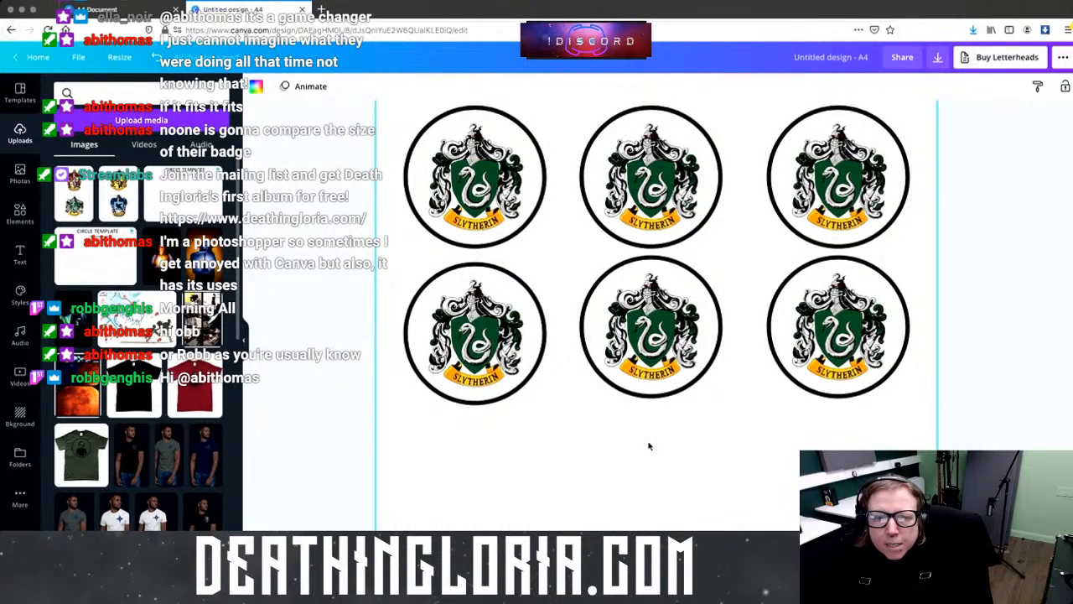
{"action": "left_click_drag", "start_coordinate": [397, 168], "coordinate": [927, 429]}
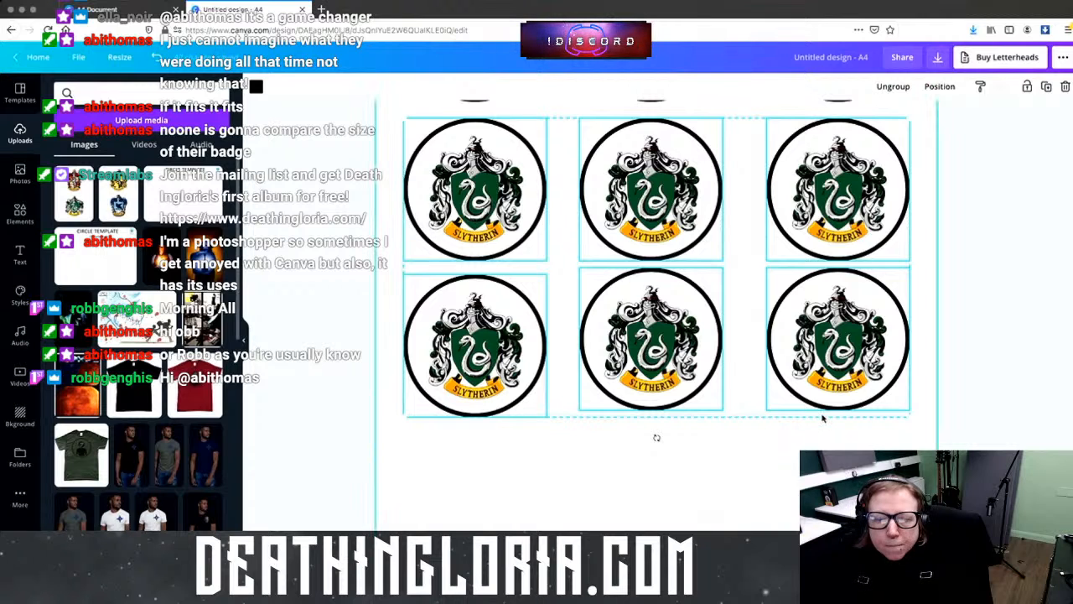
{"action": "scroll", "coordinate": [620, 444], "scroll_direction": "down", "scroll_amount": 3}
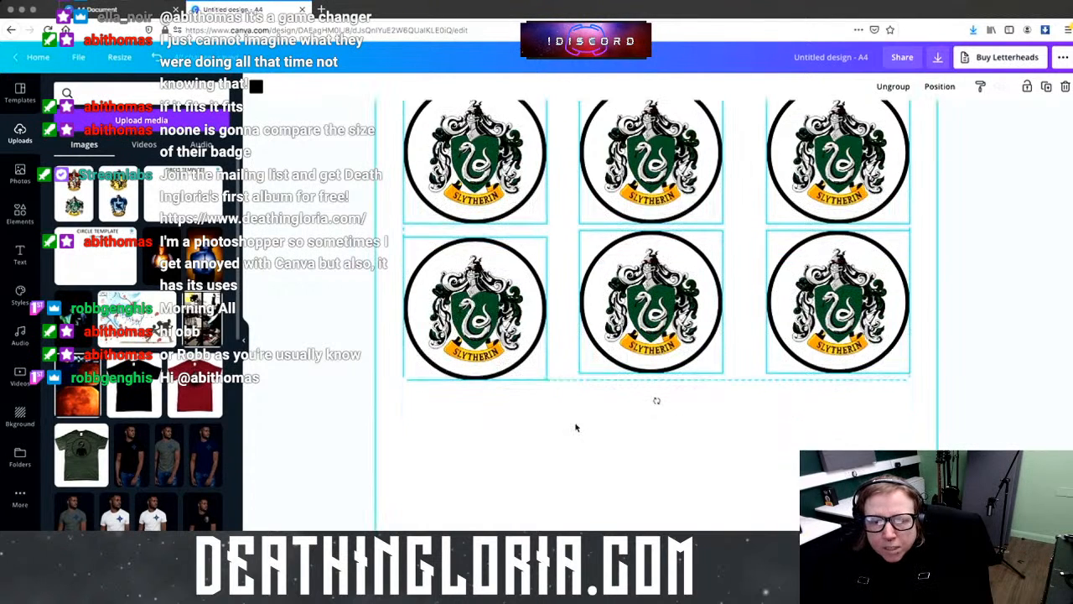
{"action": "left_click", "coordinate": [483, 344]}
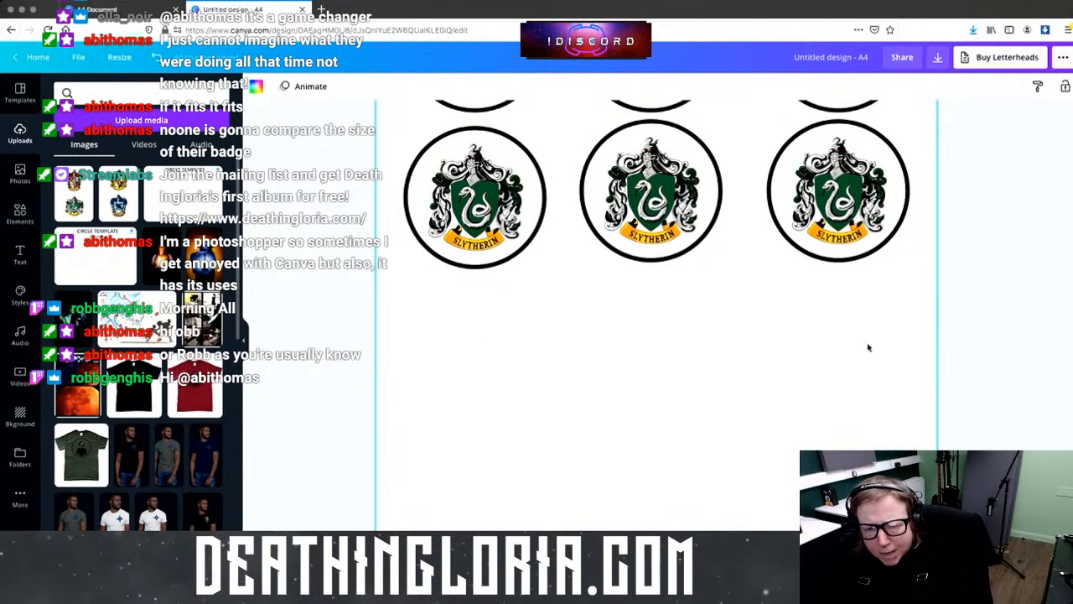
{"action": "key", "text": "ctrl+v"}
{"action": "left_click_drag", "start_coordinate": [664, 201], "coordinate": [650, 367]}
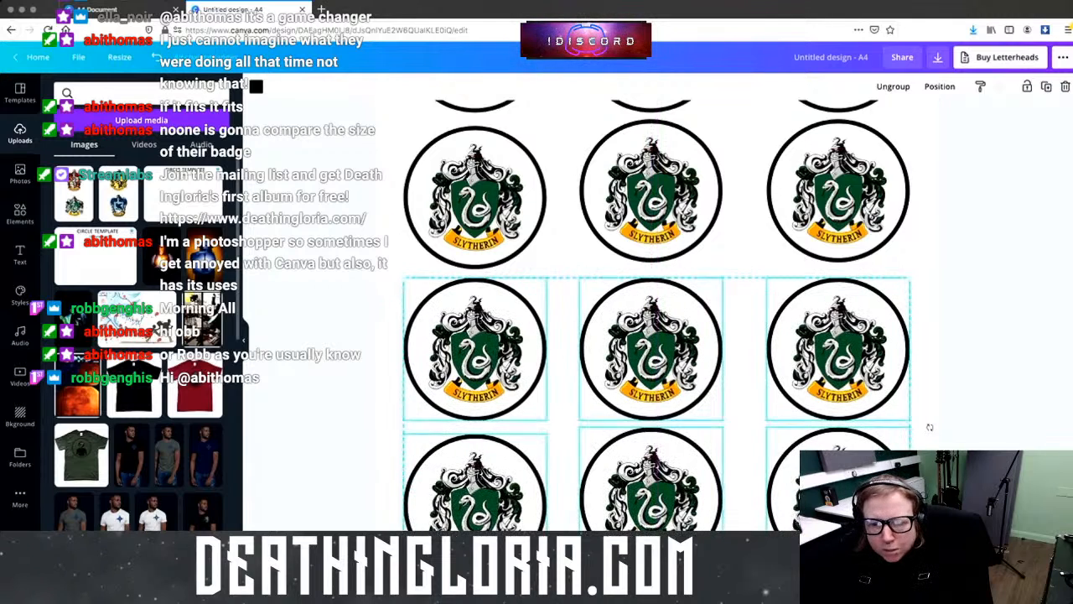
{"action": "left_click", "coordinate": [1006, 435]}
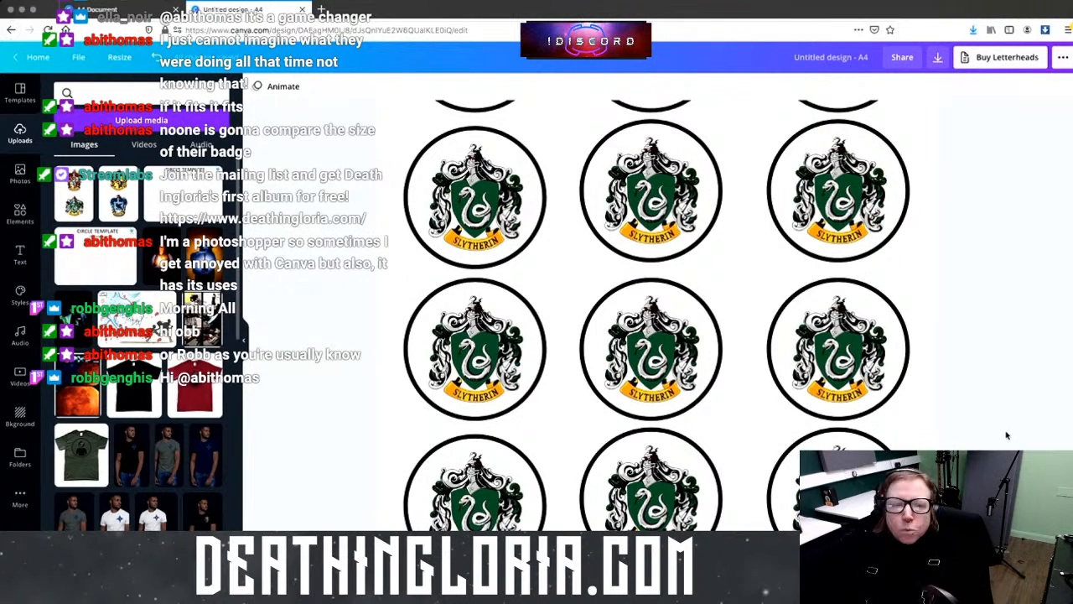
Step: Enter 'Harry Potter Badges' in the title box, fixing a mistyped letter
{"action": "scroll", "coordinate": [838, 377], "scroll_direction": "down", "scroll_amount": 2}
{"action": "scroll", "coordinate": [795, 338], "scroll_direction": "down", "scroll_amount": 10}
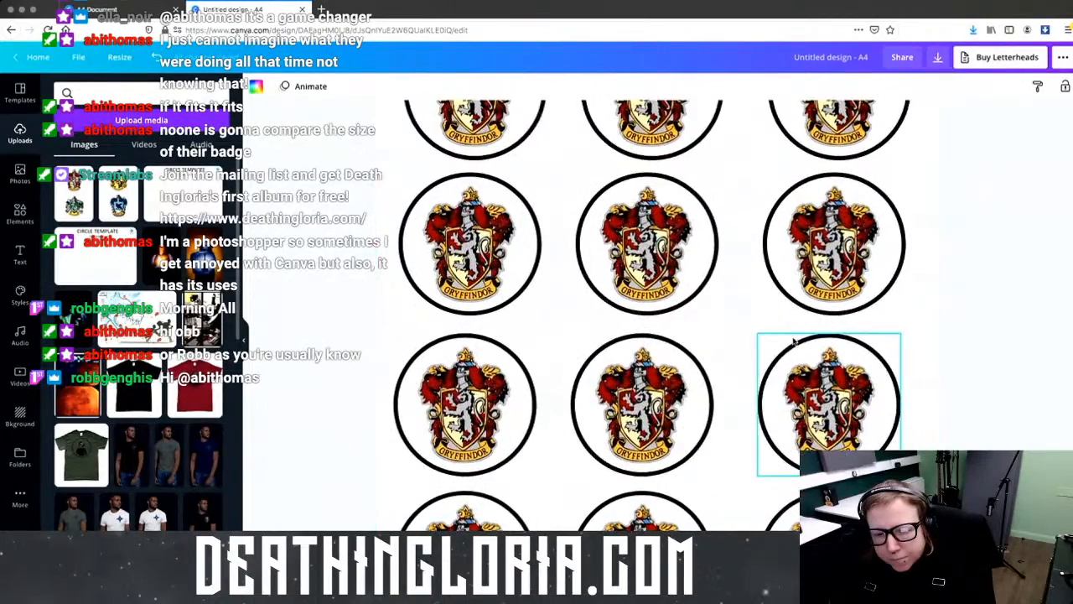
{"action": "scroll", "coordinate": [794, 338], "scroll_direction": "up", "scroll_amount": 5}
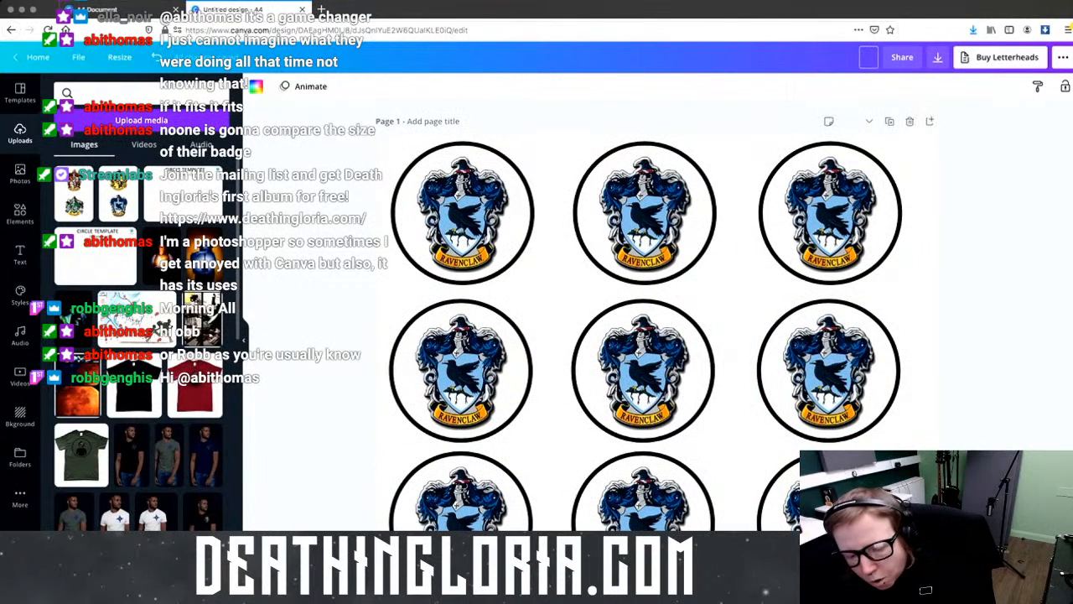
{"action": "type", "text": "Harry B"}
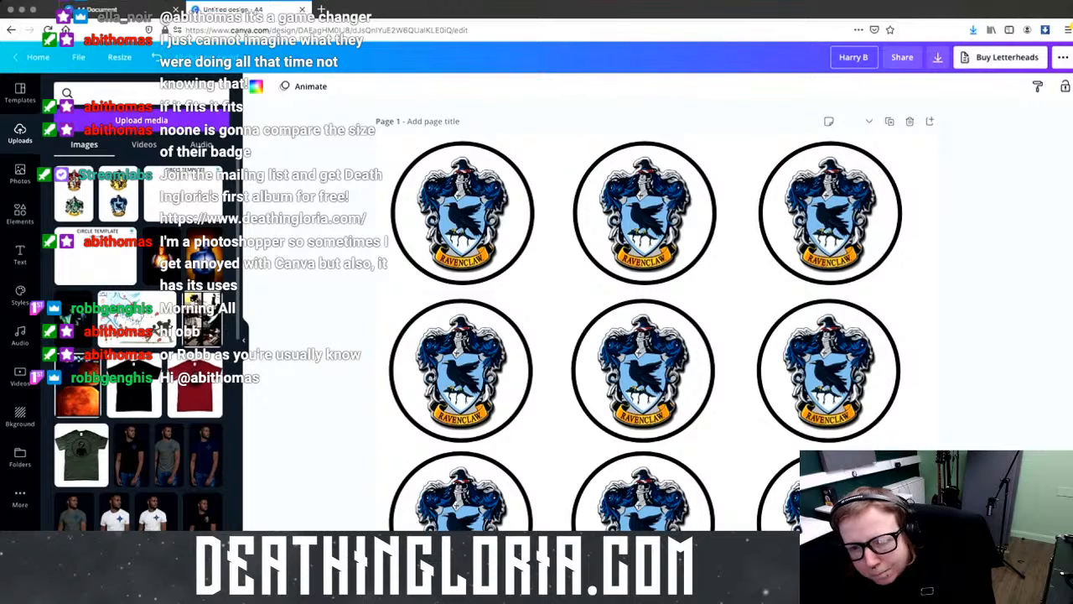
{"action": "key", "text": "BackSpace"}
{"action": "type", "text": "Po"}
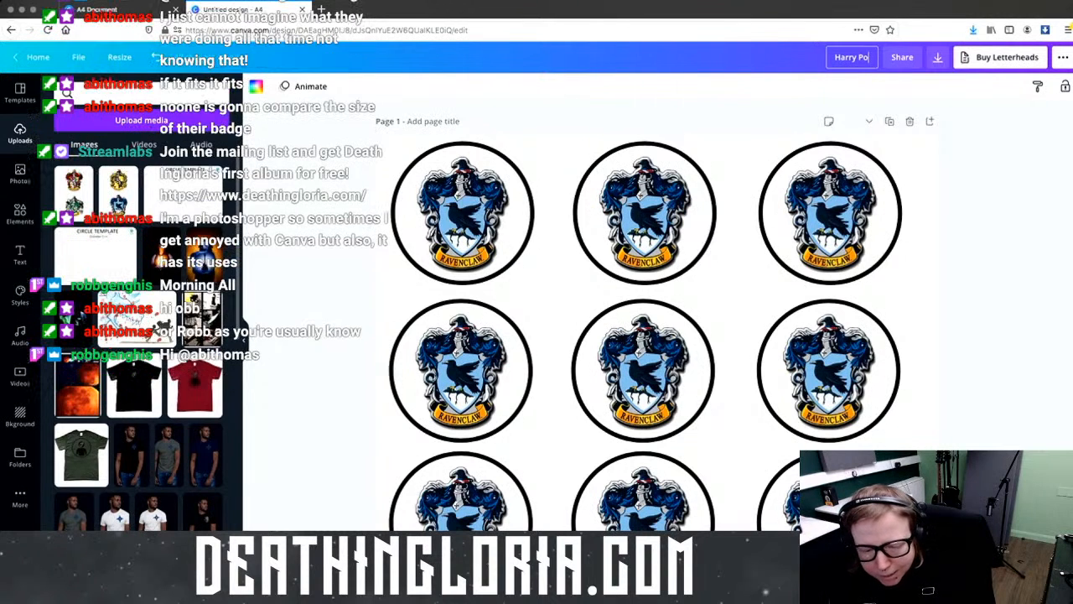
{"action": "type", "text": "tter Badges"}
{"action": "key", "text": "Return"}
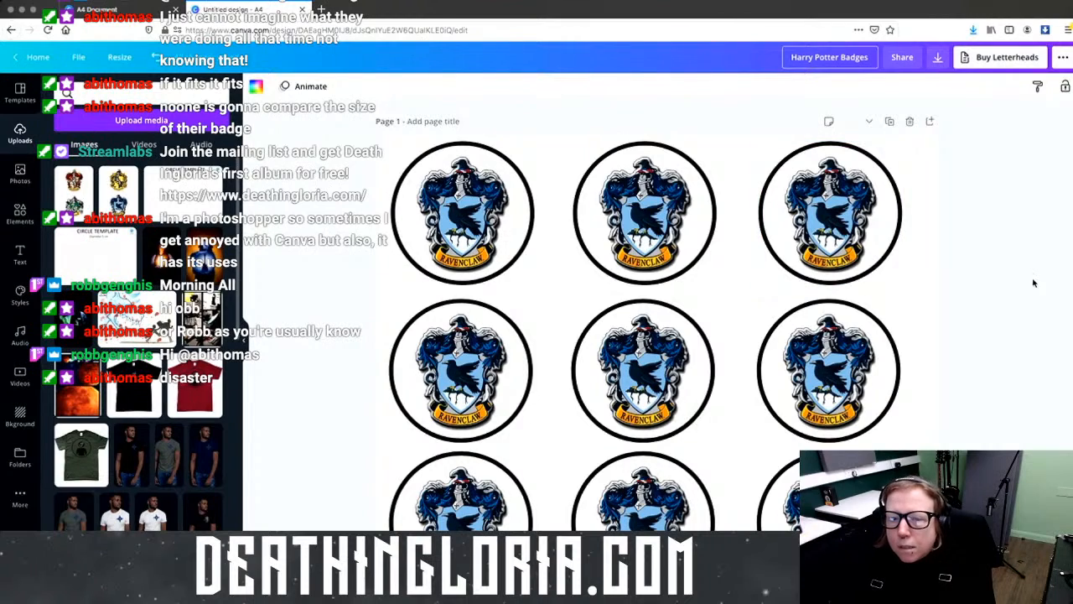
Step: Open the Share panel and review the permission choices, leaving them unchanged
{"action": "left_click", "coordinate": [902, 57]}
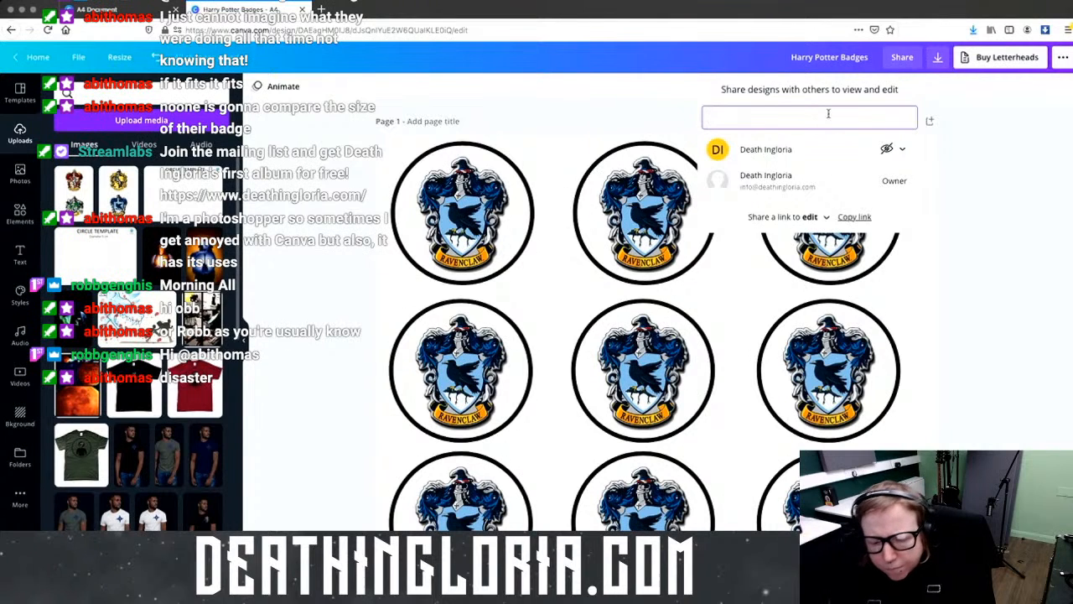
{"action": "type", "text": "unit"}
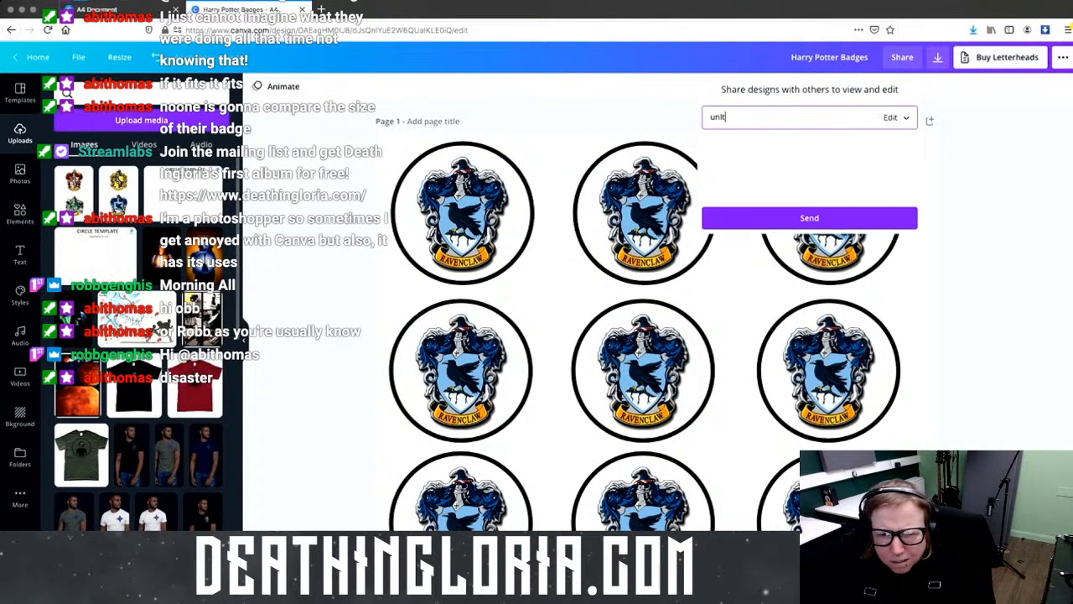
{"action": "key", "text": "BackSpace"}
{"action": "key", "text": "BackSpace"}
{"action": "key", "text": "BackSpace"}
{"action": "key", "text": "BackSpace"}
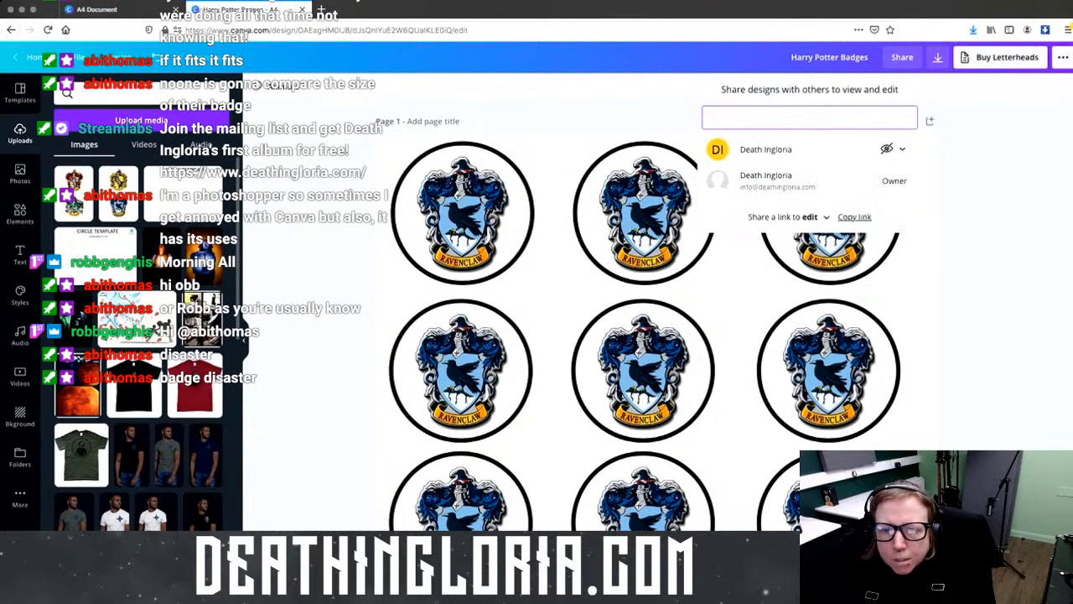
{"action": "left_click", "coordinate": [904, 151]}
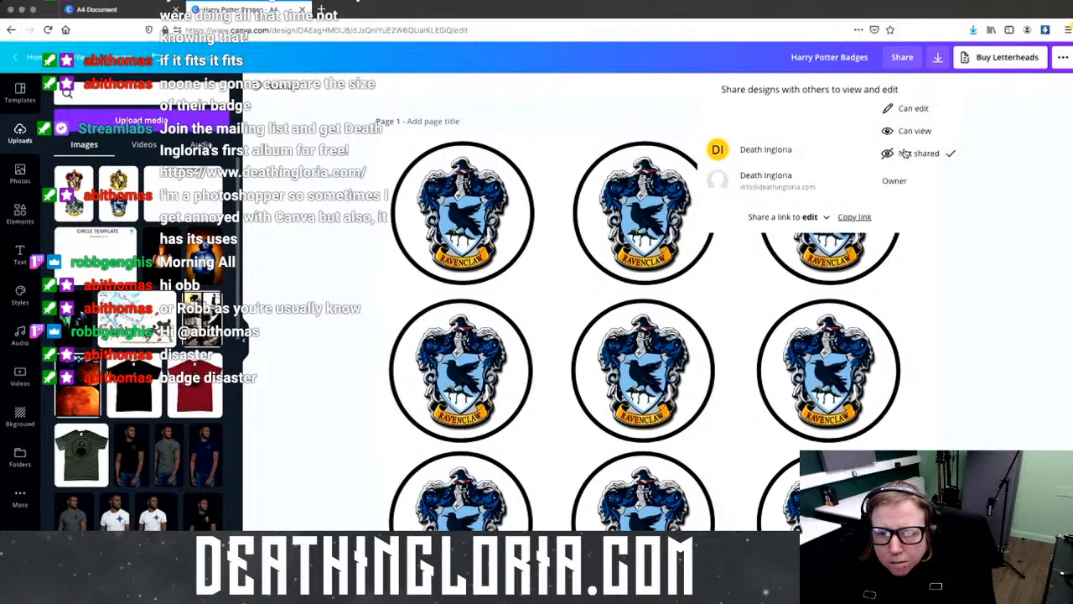
{"action": "left_click", "coordinate": [763, 122]}
Step: Send an invitation to the collaborator's e-mail address without inviting them to the team
{"action": "left_click", "coordinate": [764, 121]}
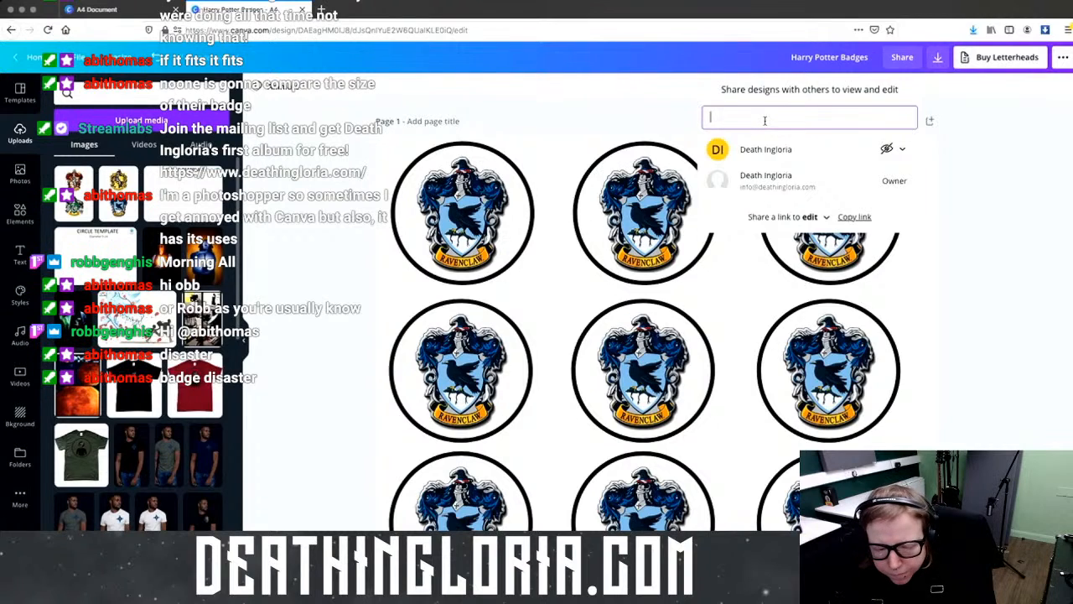
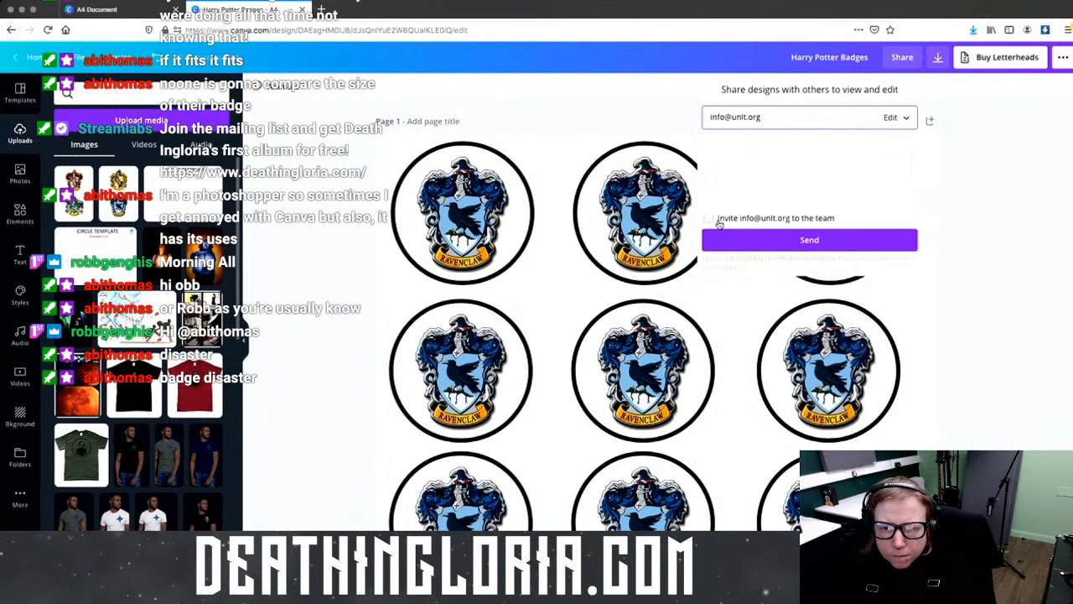
{"action": "left_click", "coordinate": [708, 219]}
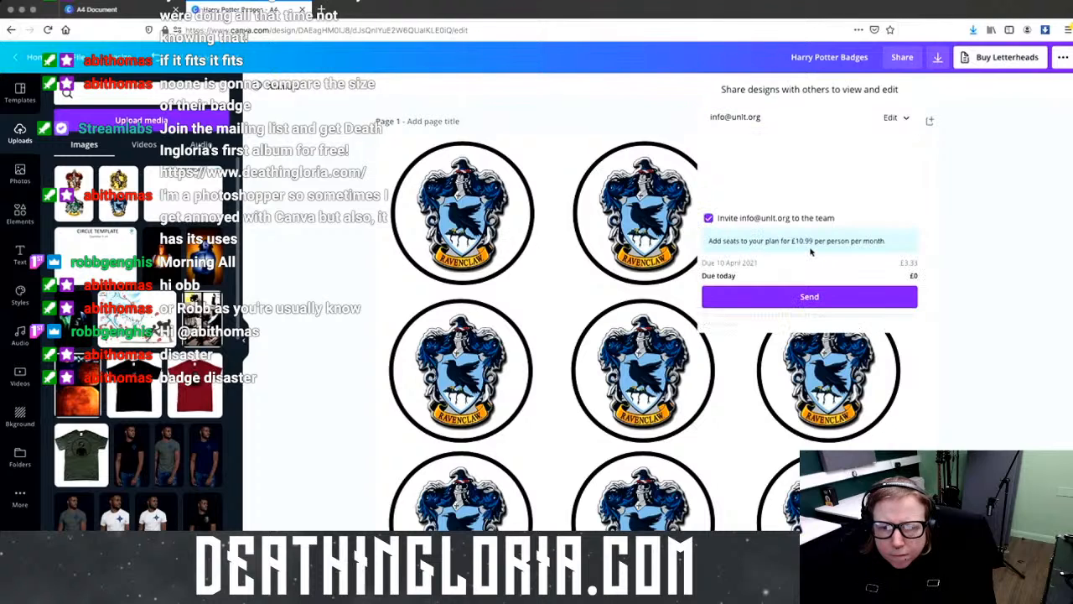
{"action": "left_click", "coordinate": [709, 219]}
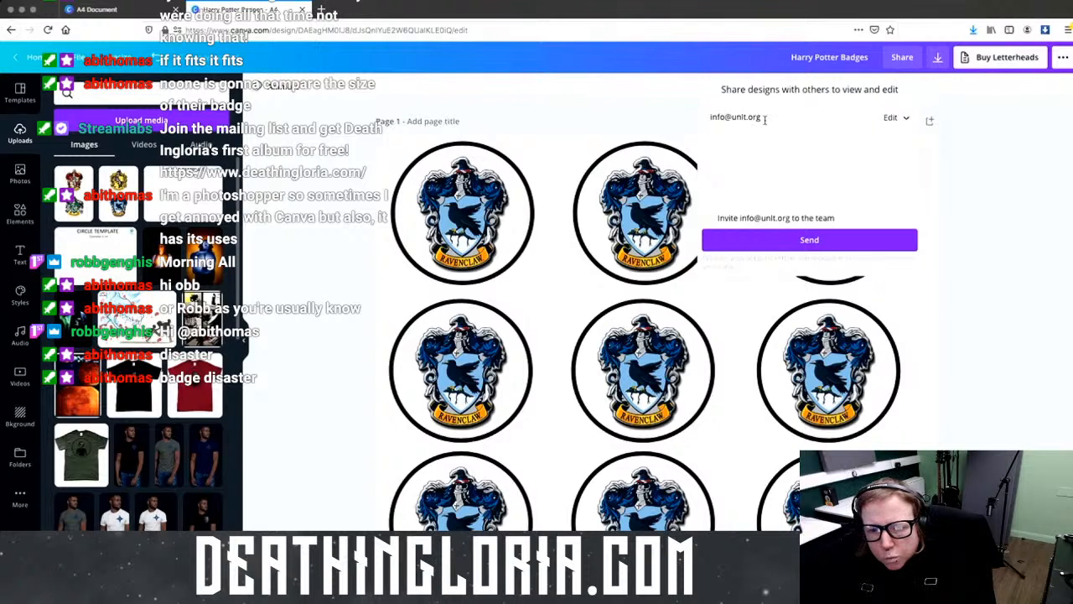
{"action": "left_click", "coordinate": [766, 117]}
{"action": "left_click", "coordinate": [859, 241]}
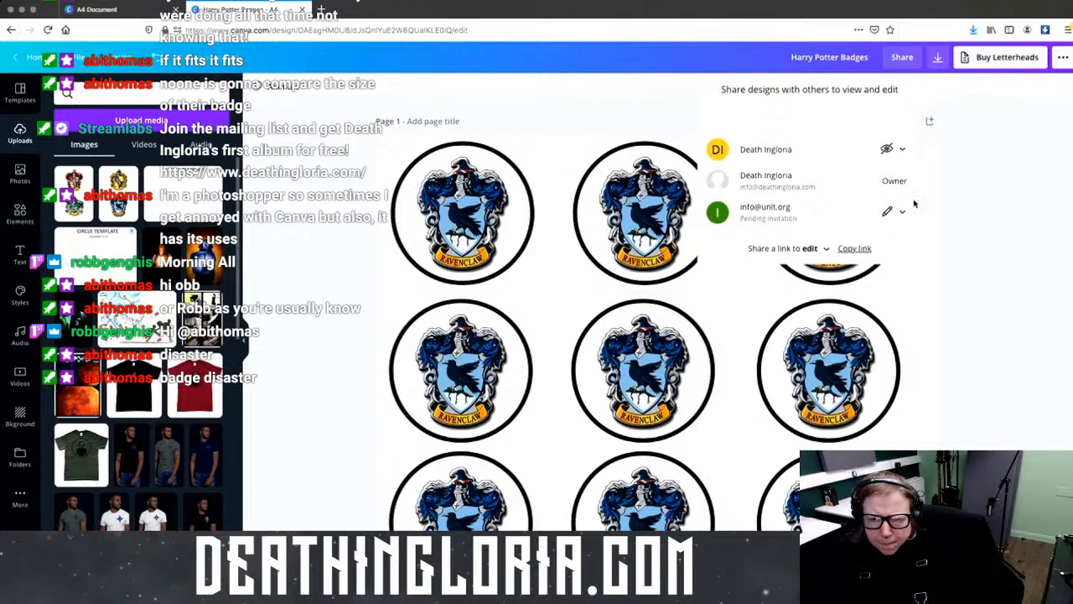
Step: Download all pages with the file type switched from PDF print to PDF standard
{"action": "left_click", "coordinate": [942, 58]}
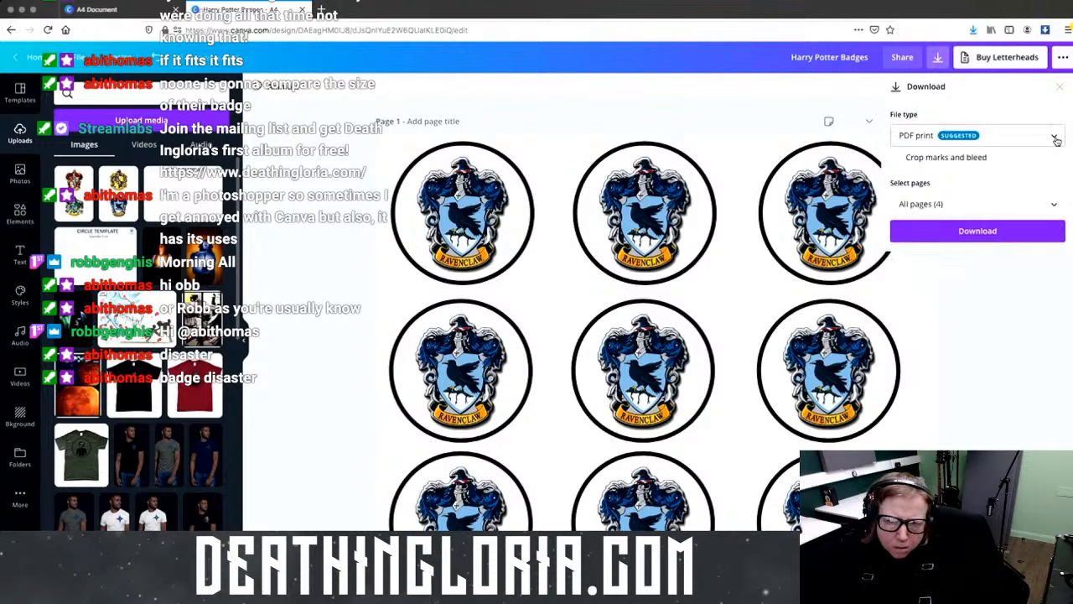
{"action": "left_click", "coordinate": [1055, 140]}
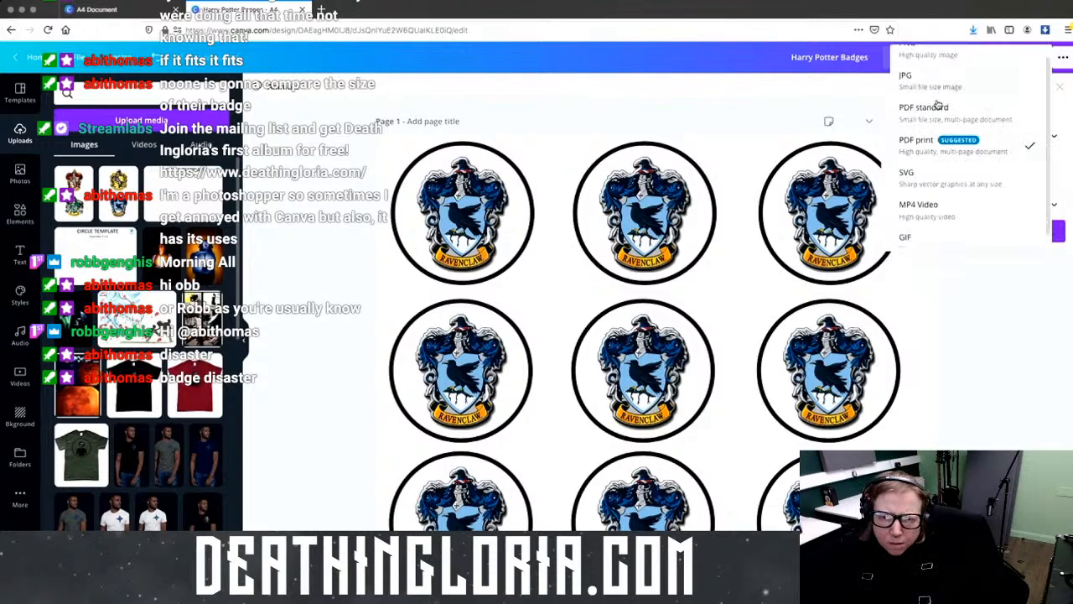
{"action": "left_click", "coordinate": [929, 149]}
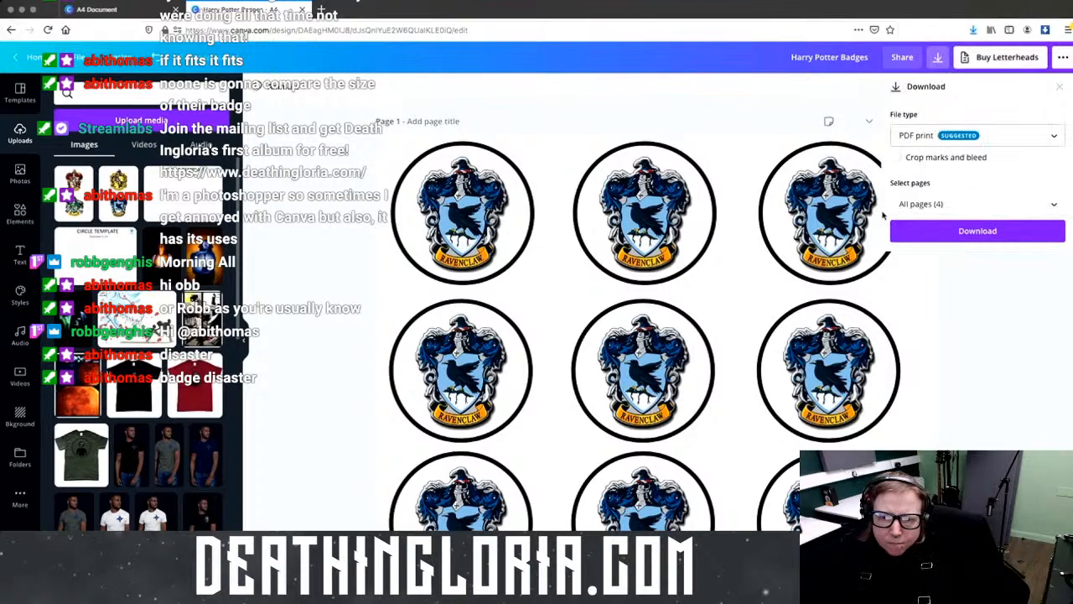
{"action": "left_click", "coordinate": [957, 134]}
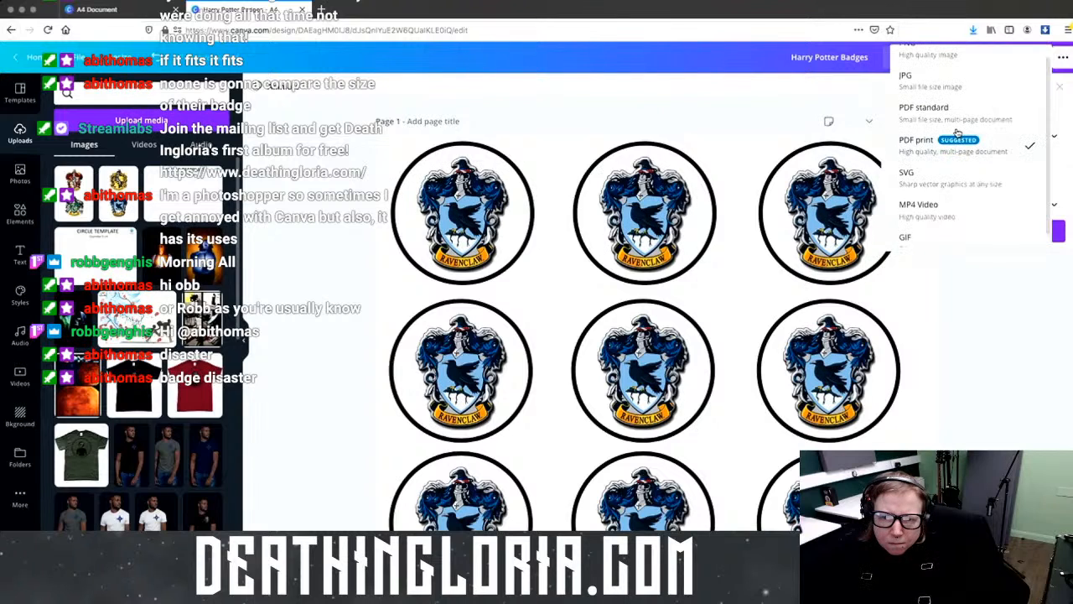
{"action": "left_click", "coordinate": [957, 128]}
{"action": "left_click", "coordinate": [954, 217]}
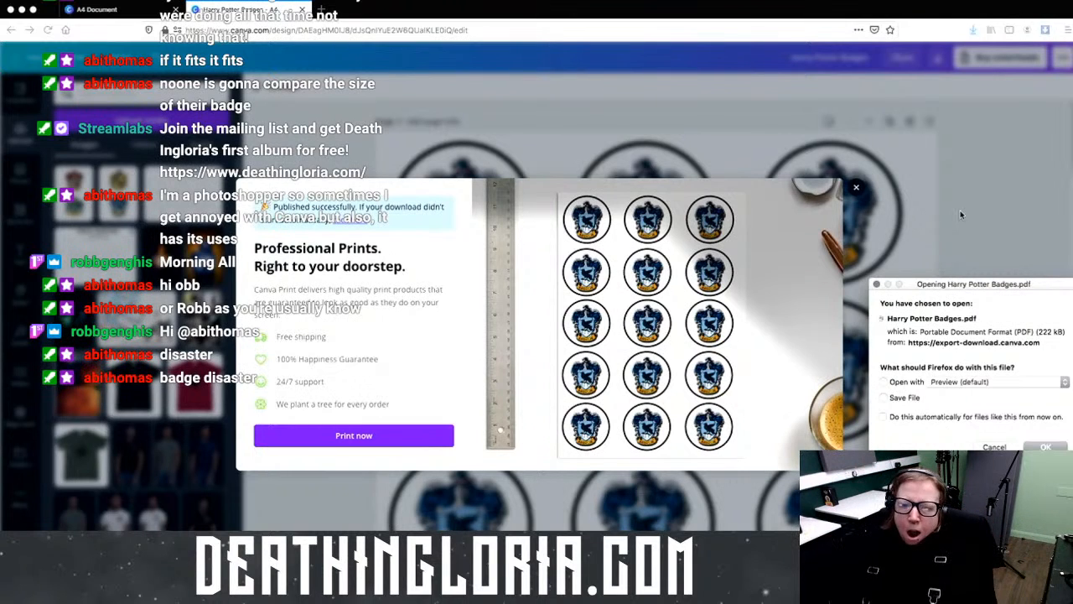
Step: Open the downloaded Harry Potter Badges.pdf in Firefox
{"action": "left_click", "coordinate": [1048, 447]}
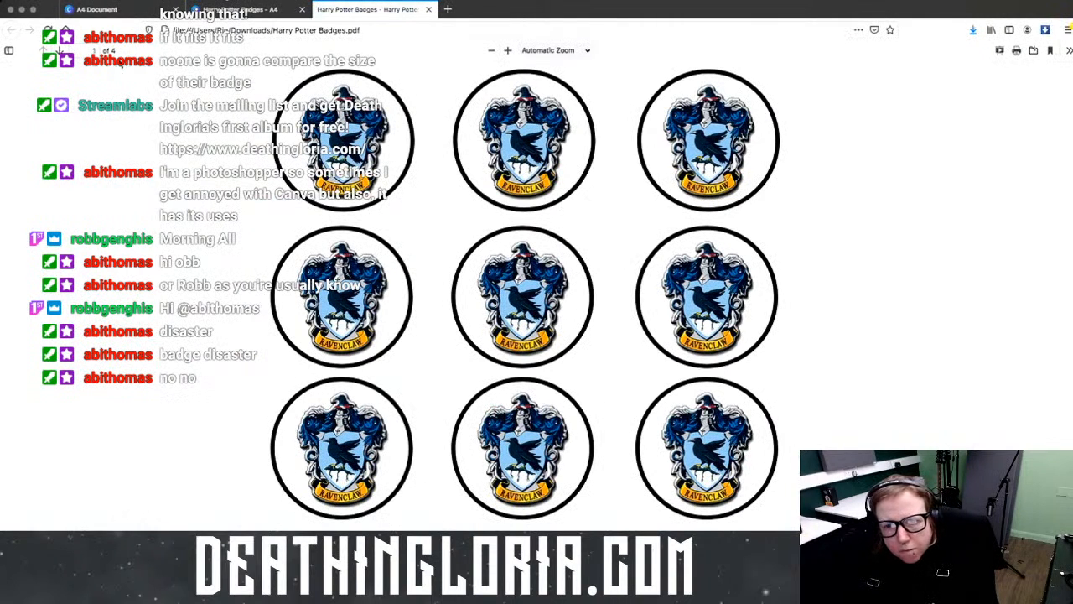
Step: Close the PDF tab, dismiss the print offer, and scroll through all four badge pages
{"action": "left_click", "coordinate": [427, 9]}
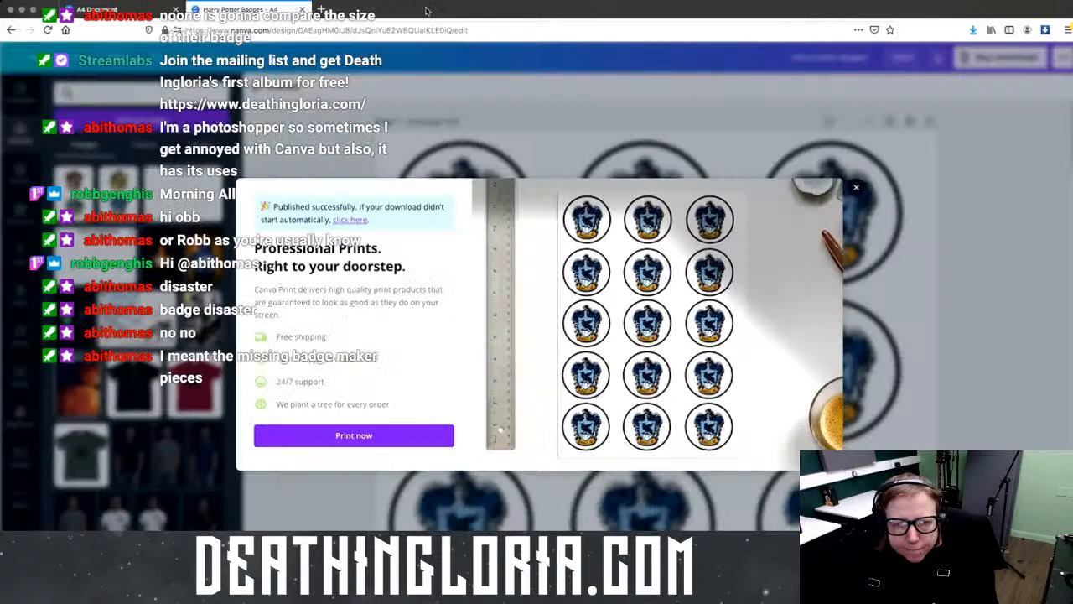
{"action": "left_click", "coordinate": [856, 188]}
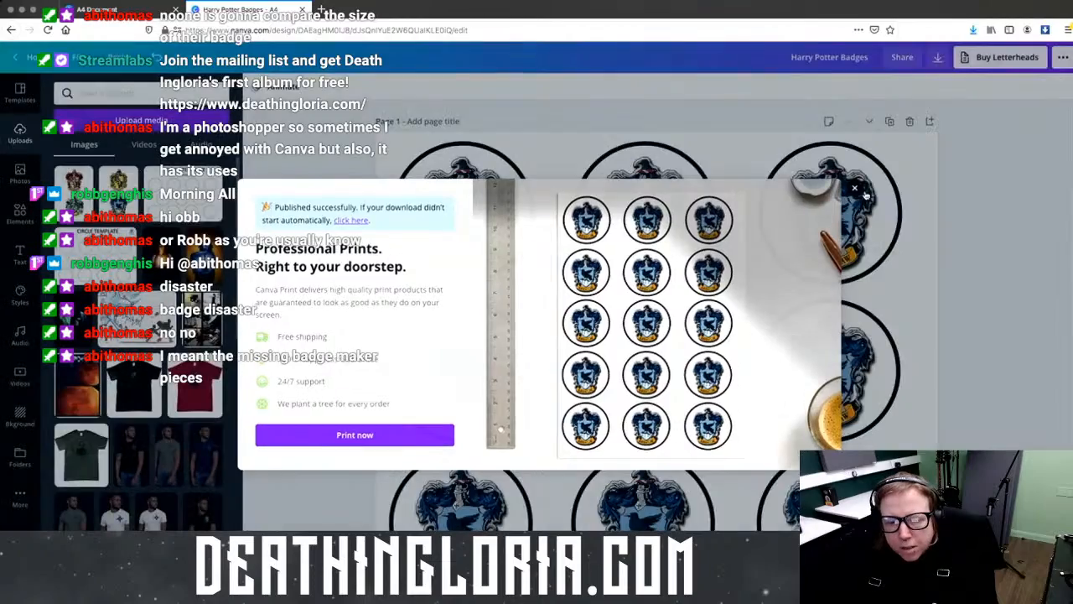
{"action": "scroll", "coordinate": [754, 432], "scroll_direction": "down", "scroll_amount": 15}
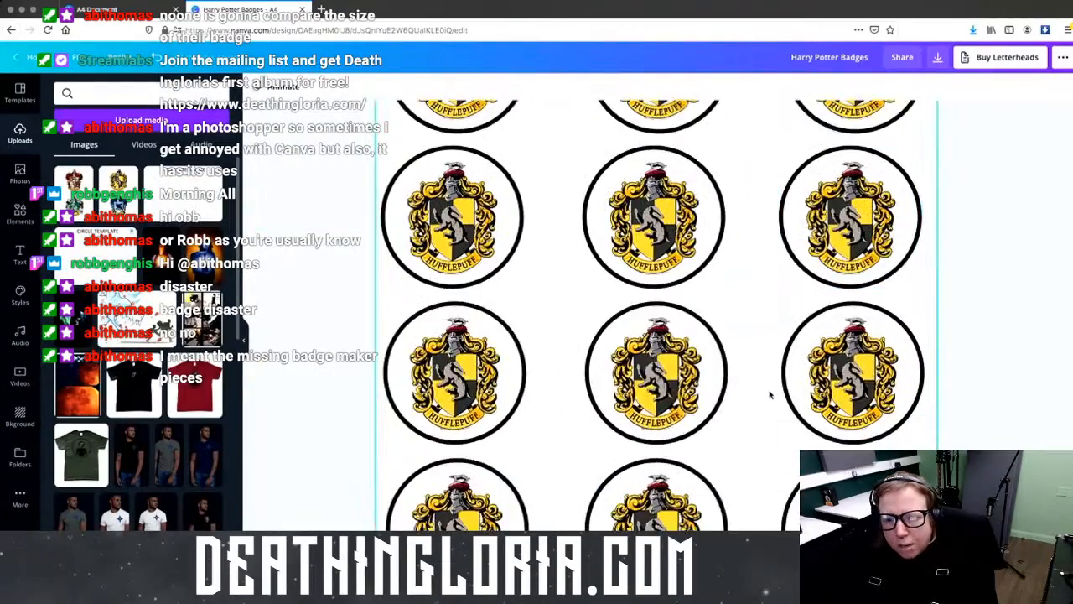
{"action": "scroll", "coordinate": [772, 394], "scroll_direction": "down", "scroll_amount": 10}
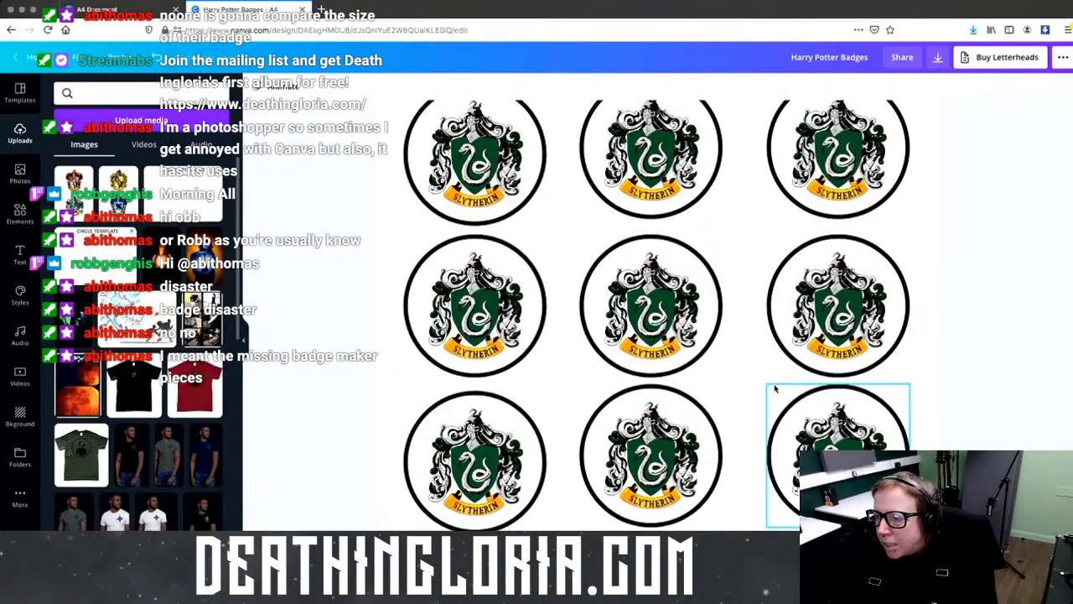
{"action": "scroll", "coordinate": [774, 388], "scroll_direction": "up", "scroll_amount": 15}
{"action": "scroll", "coordinate": [774, 388], "scroll_direction": "up", "scroll_amount": 10}
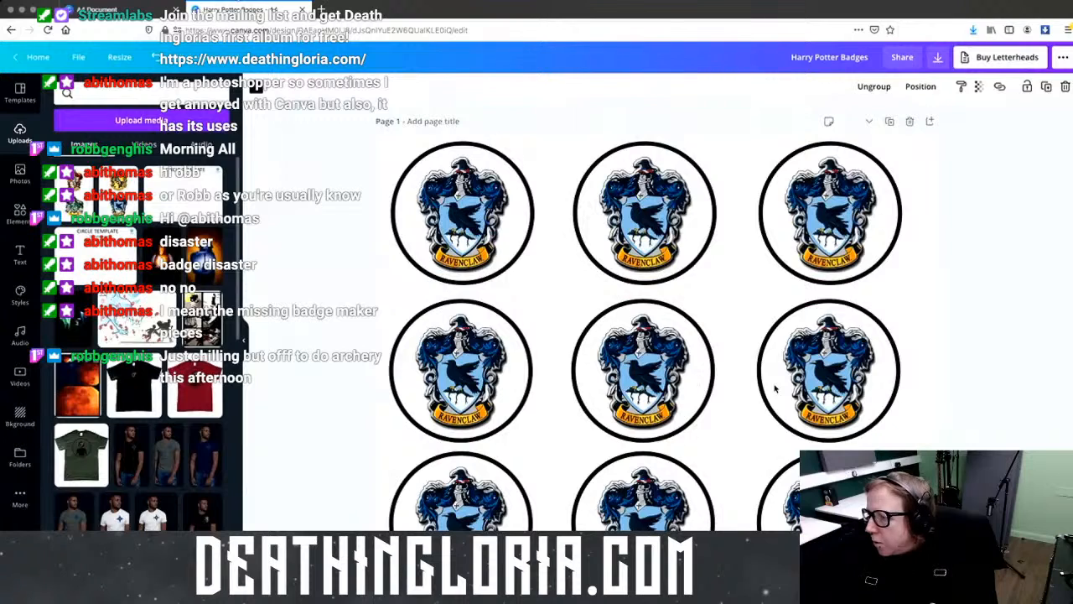
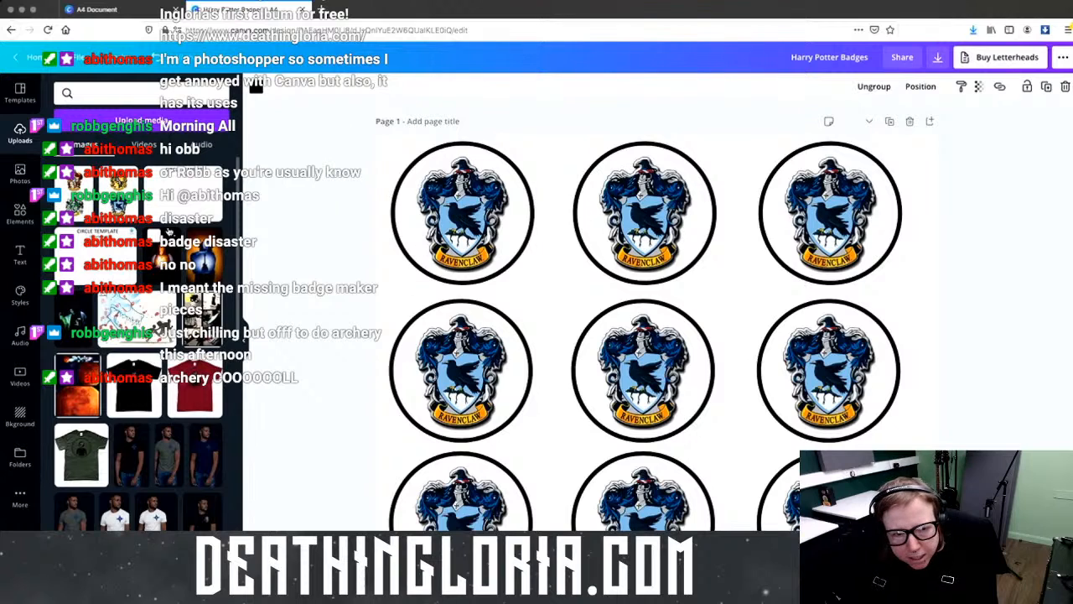
Step: Upload every 1T9A jpg photo from the wetransfer-9ff4f9 folder into Canva's uploads
{"action": "left_click", "coordinate": [159, 126]}
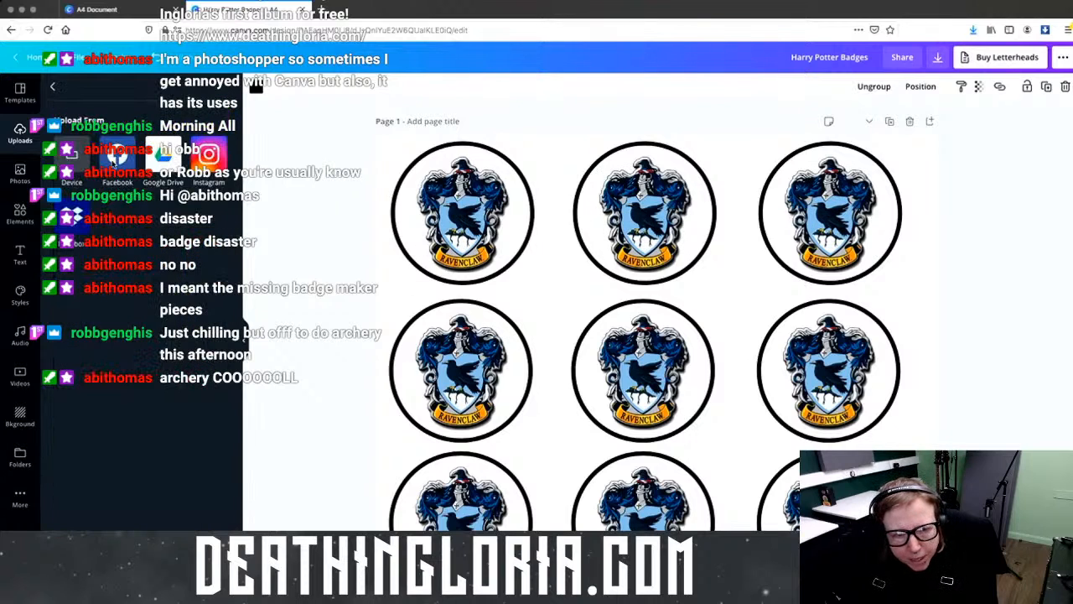
{"action": "left_click", "coordinate": [70, 153]}
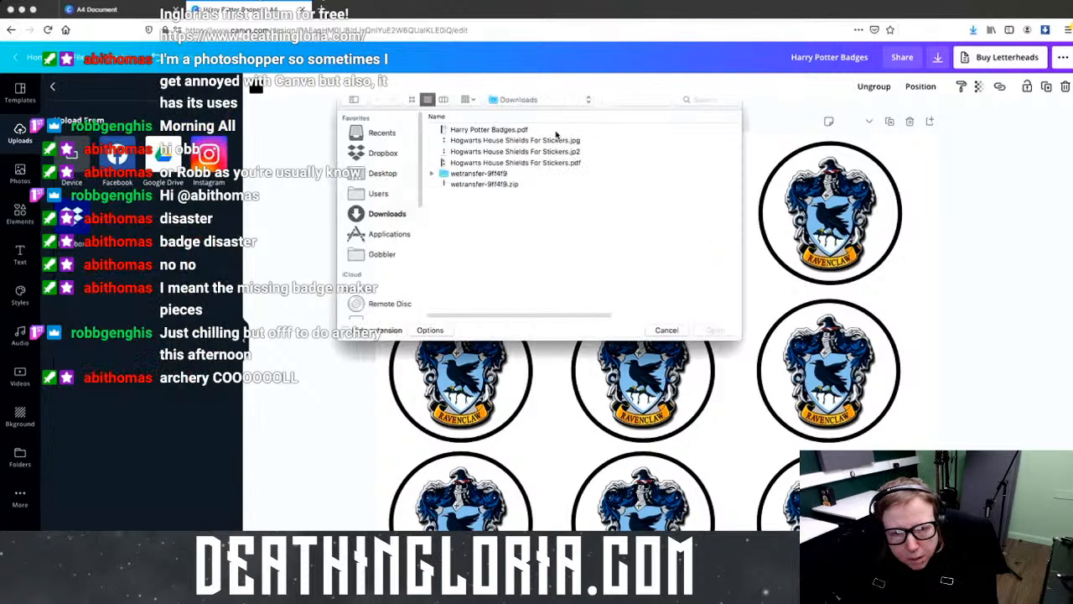
{"action": "left_click", "coordinate": [431, 174]}
{"action": "scroll", "coordinate": [596, 183], "scroll_direction": "down", "scroll_amount": 5}
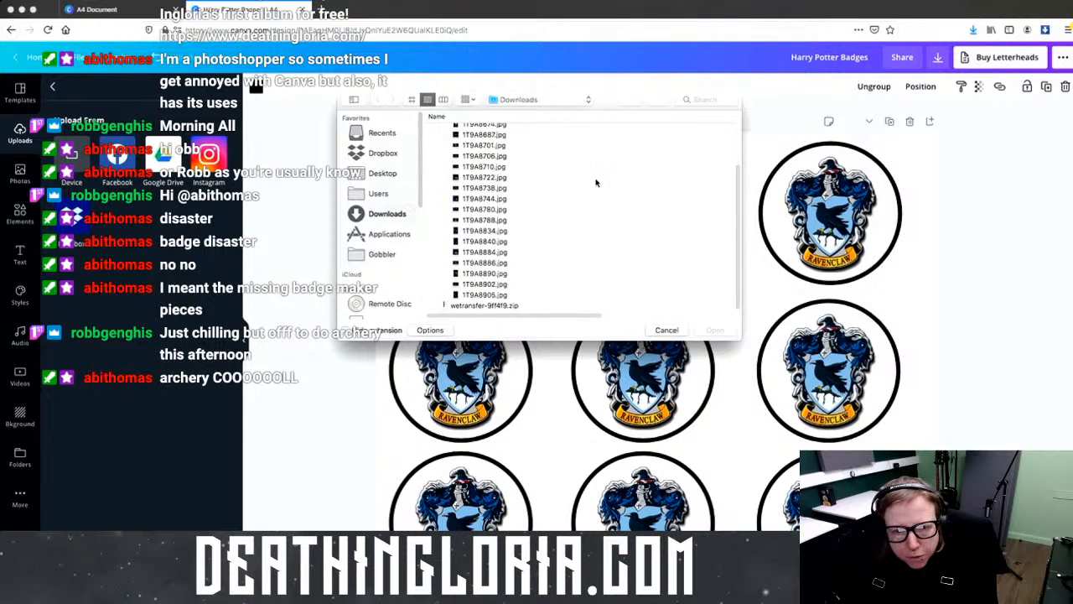
{"action": "scroll", "coordinate": [595, 183], "scroll_direction": "up", "scroll_amount": 5}
{"action": "left_click", "coordinate": [591, 185]}
{"action": "scroll", "coordinate": [550, 285], "scroll_direction": "down", "scroll_amount": 3}
{"action": "left_click", "coordinate": [545, 295], "text": "shift"}
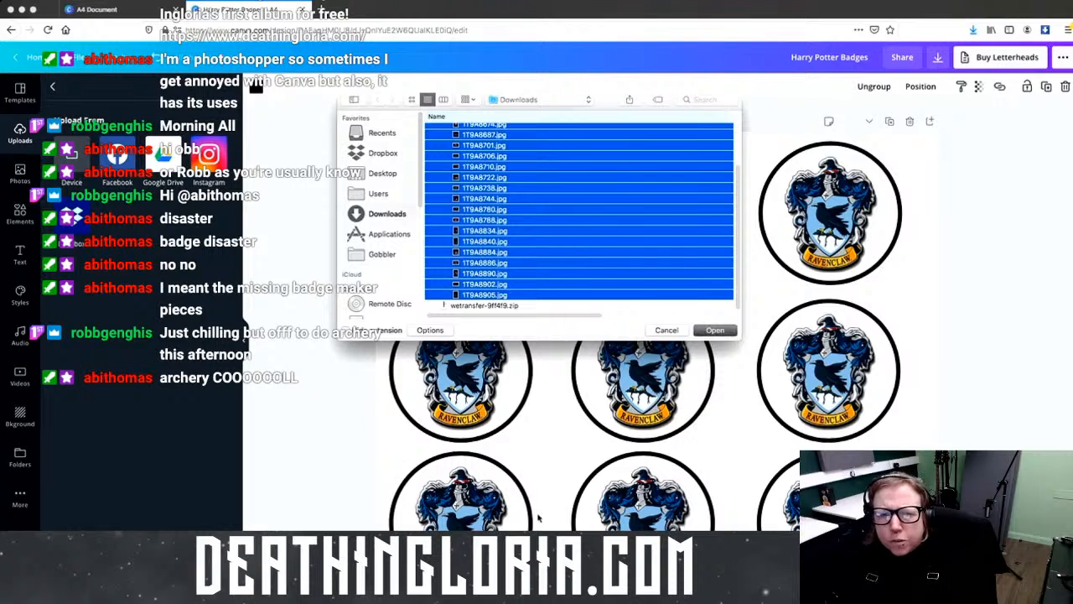
{"action": "key", "text": "Return"}
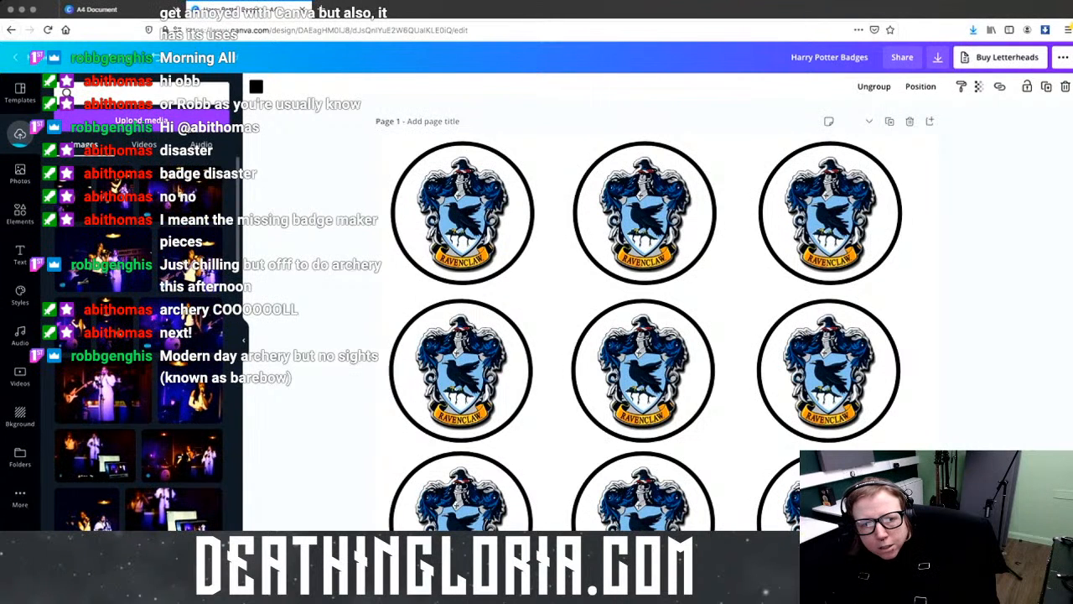
Step: Switch the Canva account to the UNLT team
{"action": "left_click", "coordinate": [96, 9]}
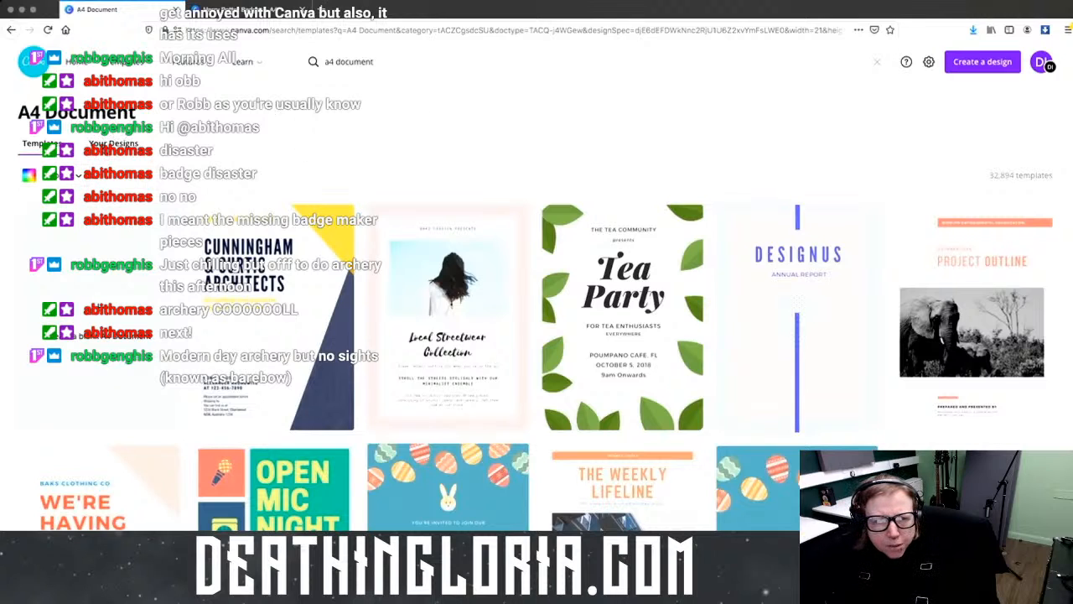
{"action": "left_click", "coordinate": [1041, 62]}
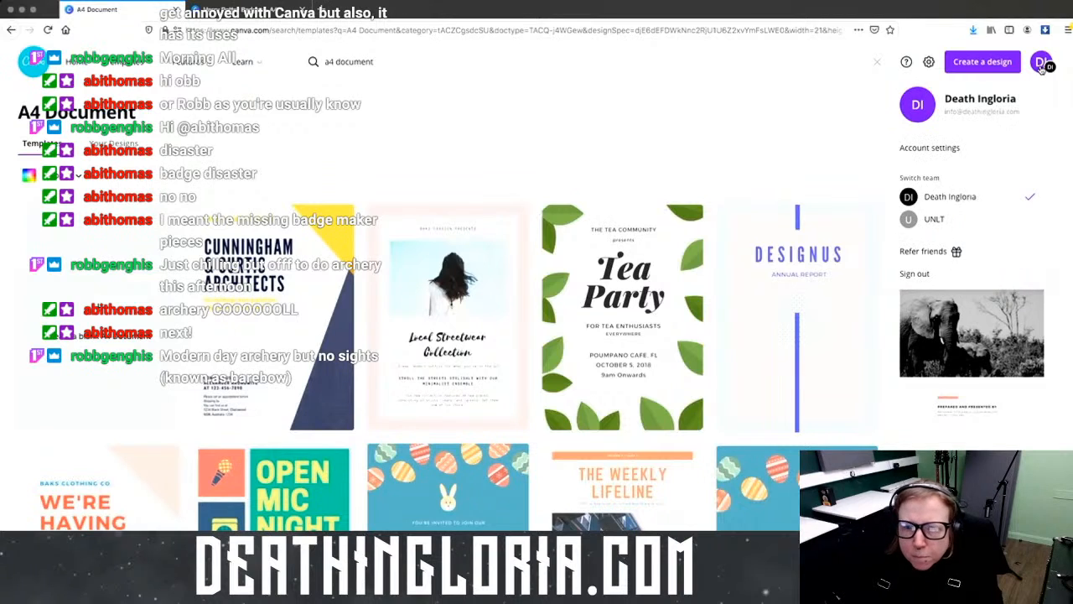
{"action": "left_click", "coordinate": [950, 220]}
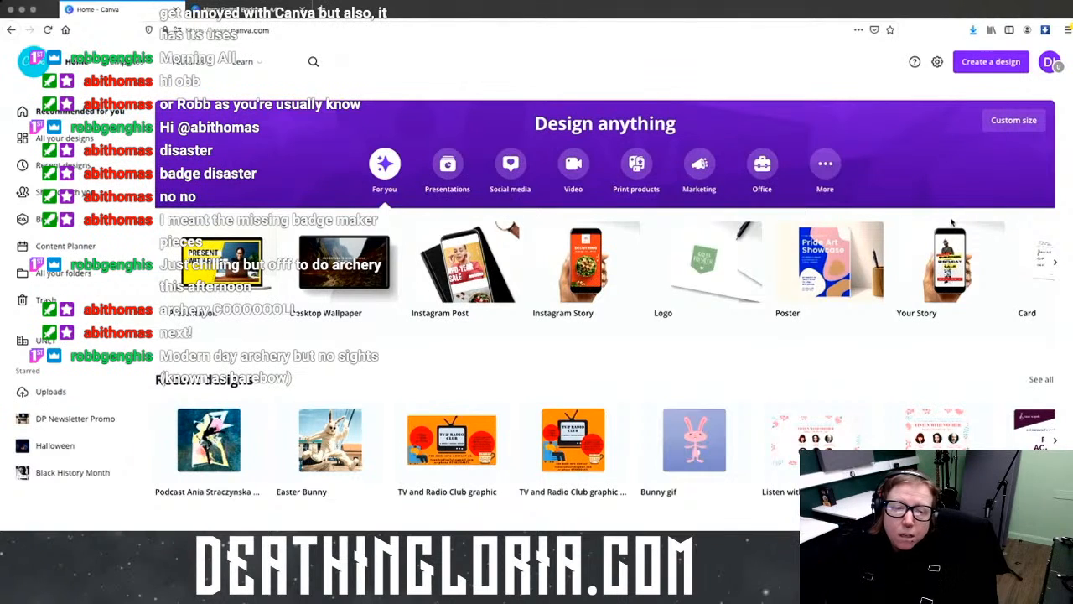
Step: Start a new blank Instagram Post design from the social media formats
{"action": "left_click", "coordinate": [518, 167]}
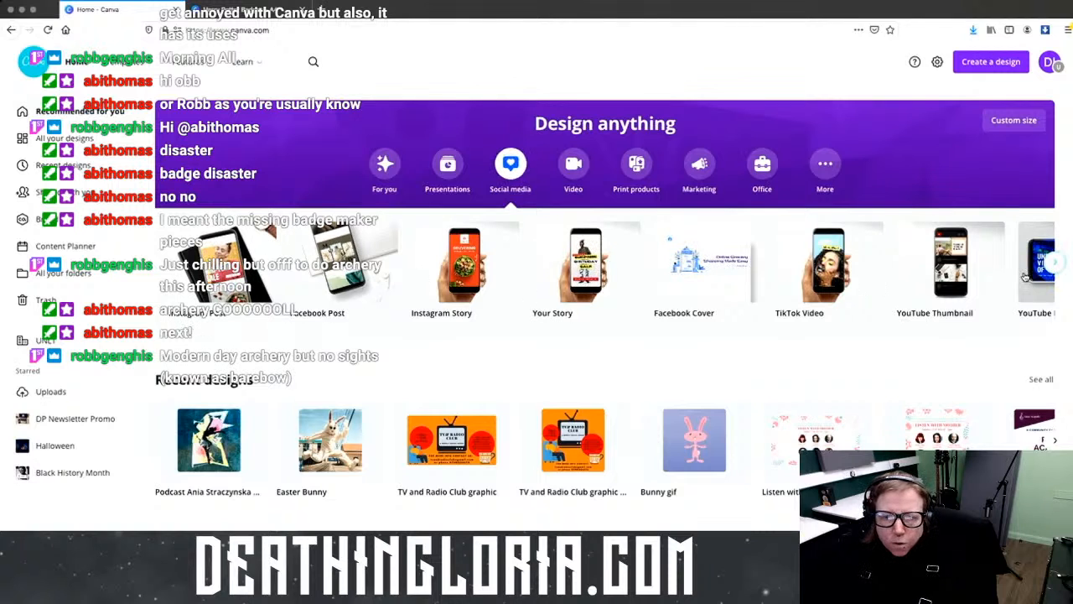
{"action": "left_click", "coordinate": [1058, 263]}
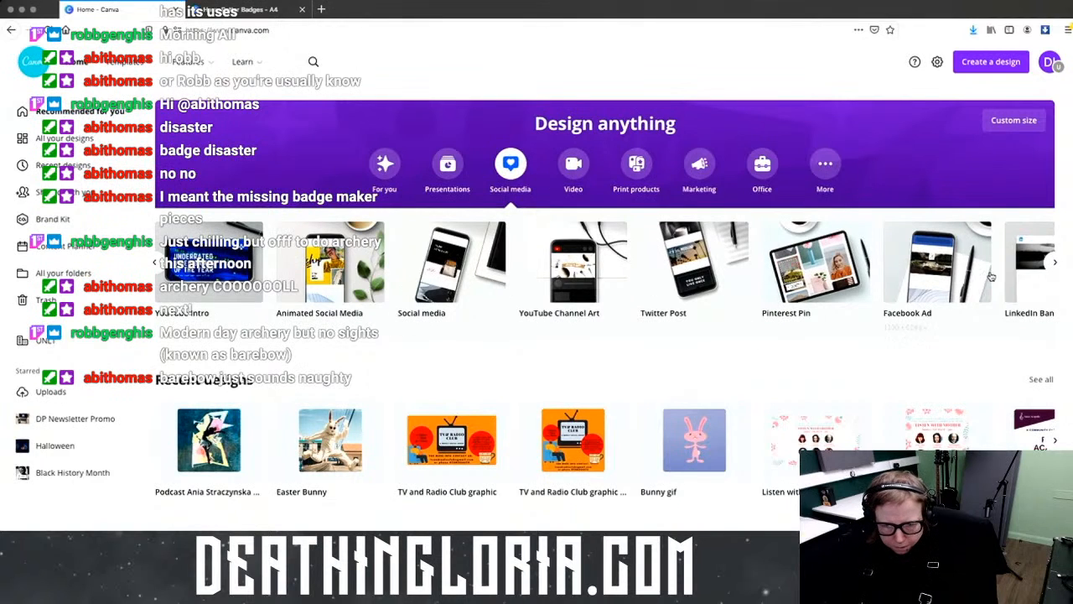
{"action": "left_click", "coordinate": [1056, 262]}
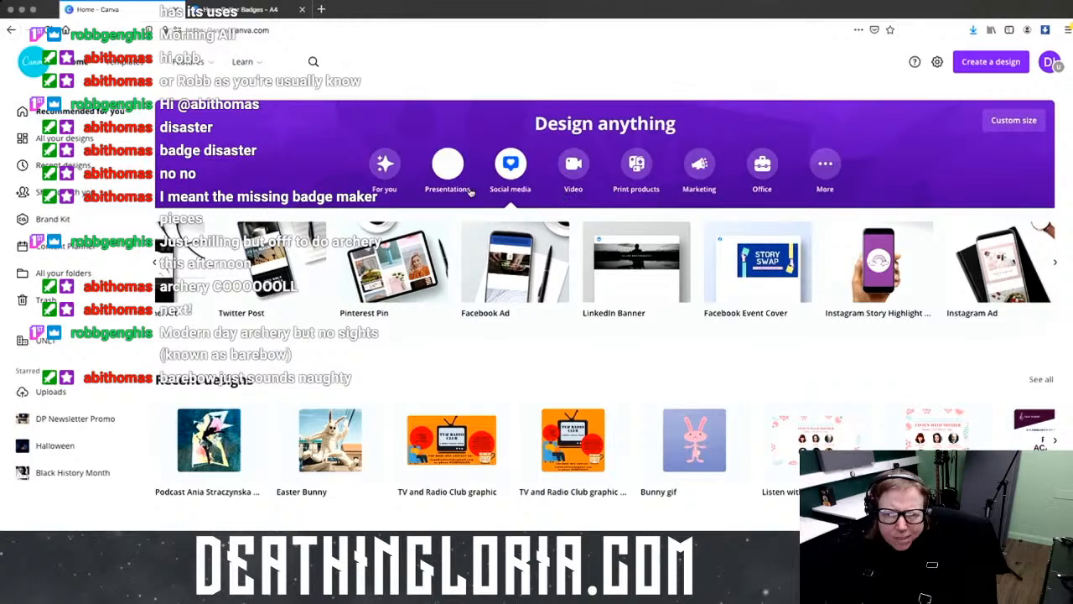
{"action": "scroll", "coordinate": [618, 253], "scroll_direction": "right", "scroll_amount": 1}
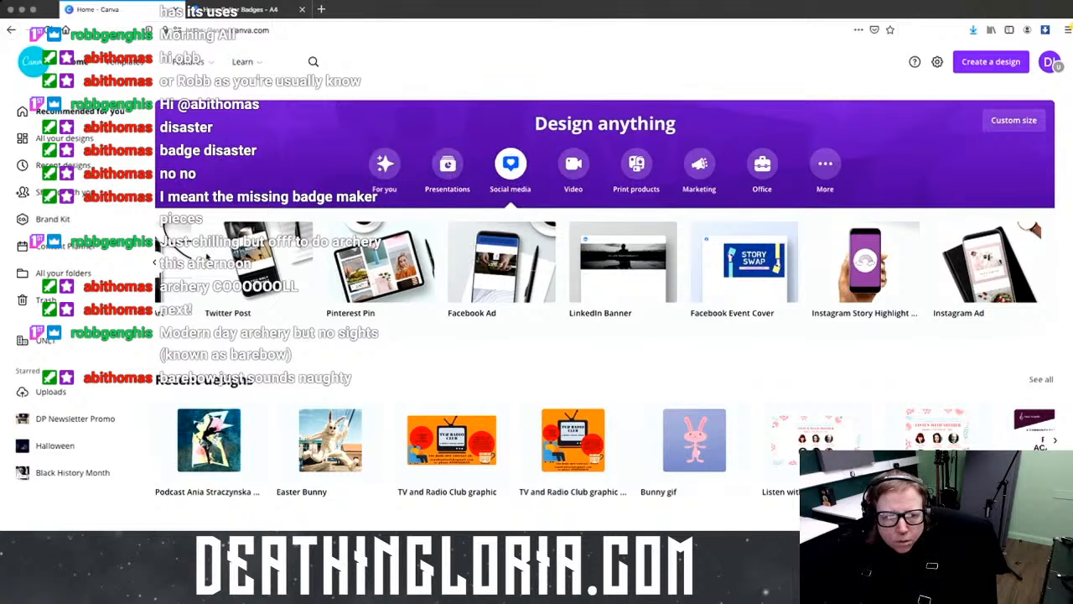
{"action": "scroll", "coordinate": [603, 262], "scroll_direction": "left", "scroll_amount": 10}
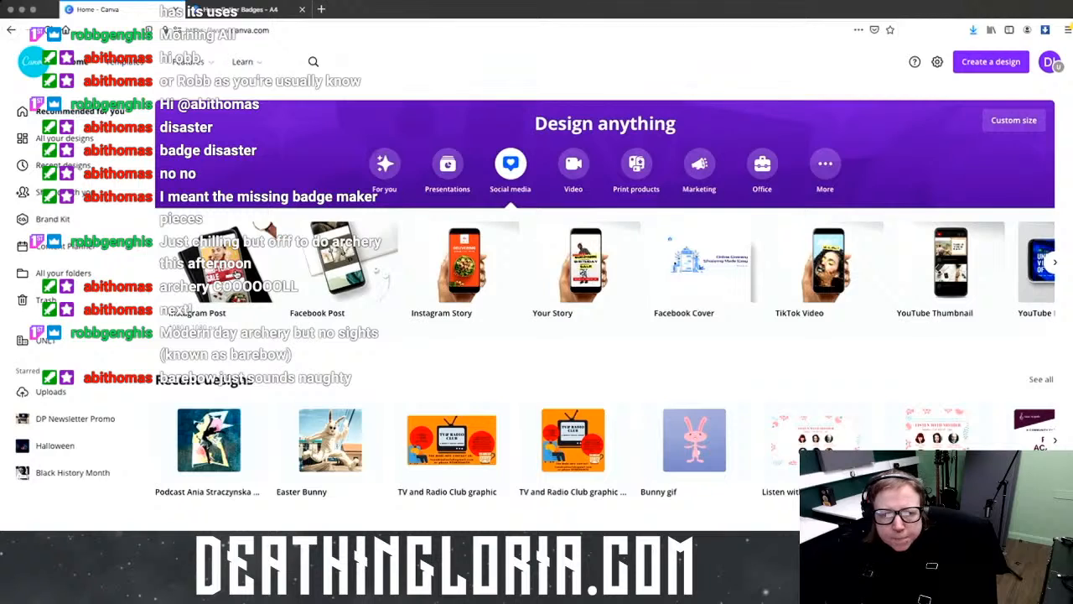
{"action": "left_click", "coordinate": [237, 272]}
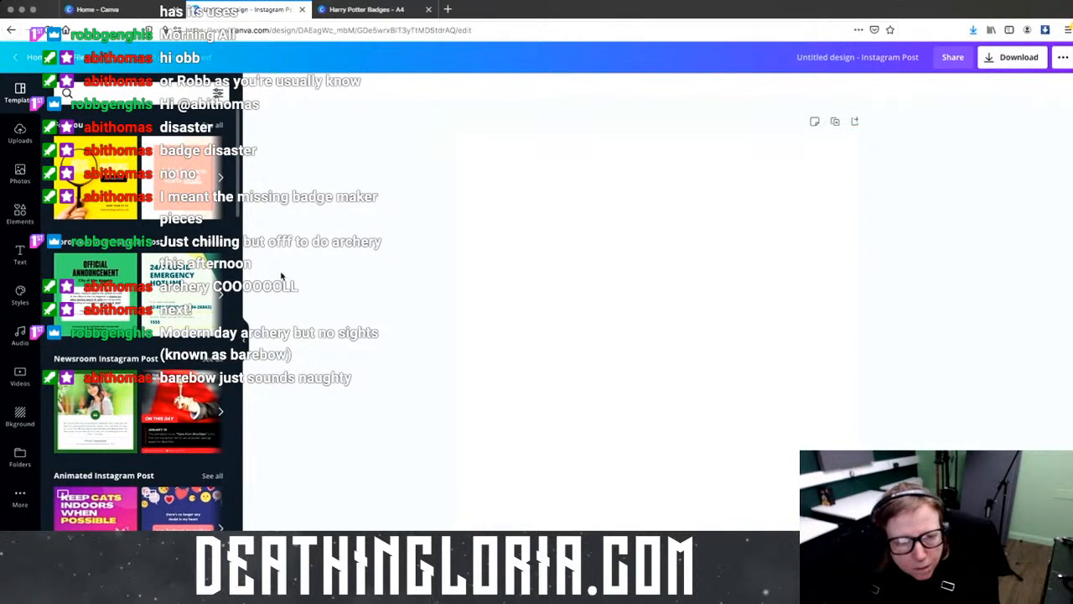
Step: Upload all 16 concert jpgs from the device, then return to the Harry Potter Badges design
{"action": "left_click", "coordinate": [19, 132]}
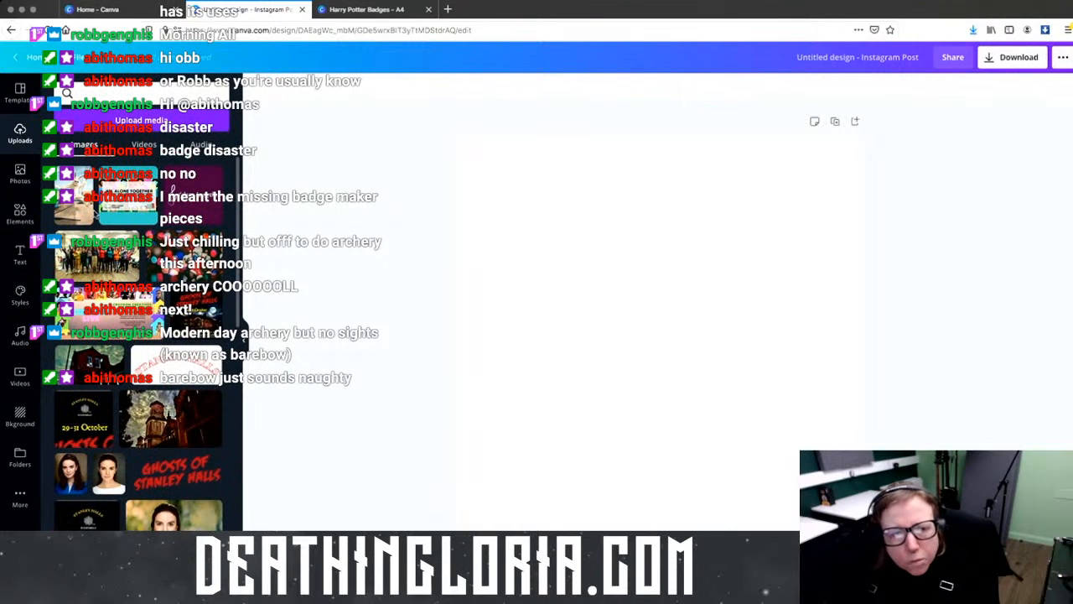
{"action": "left_click", "coordinate": [186, 122]}
{"action": "left_click", "coordinate": [80, 159]}
{"action": "left_click", "coordinate": [497, 131]}
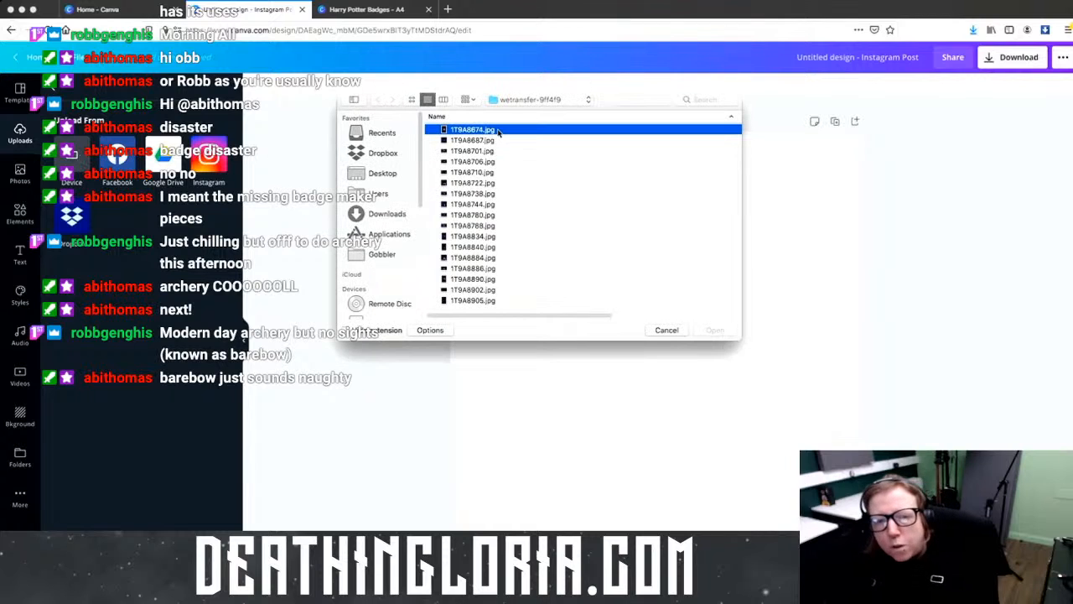
{"action": "left_click", "coordinate": [522, 302], "text": "shift"}
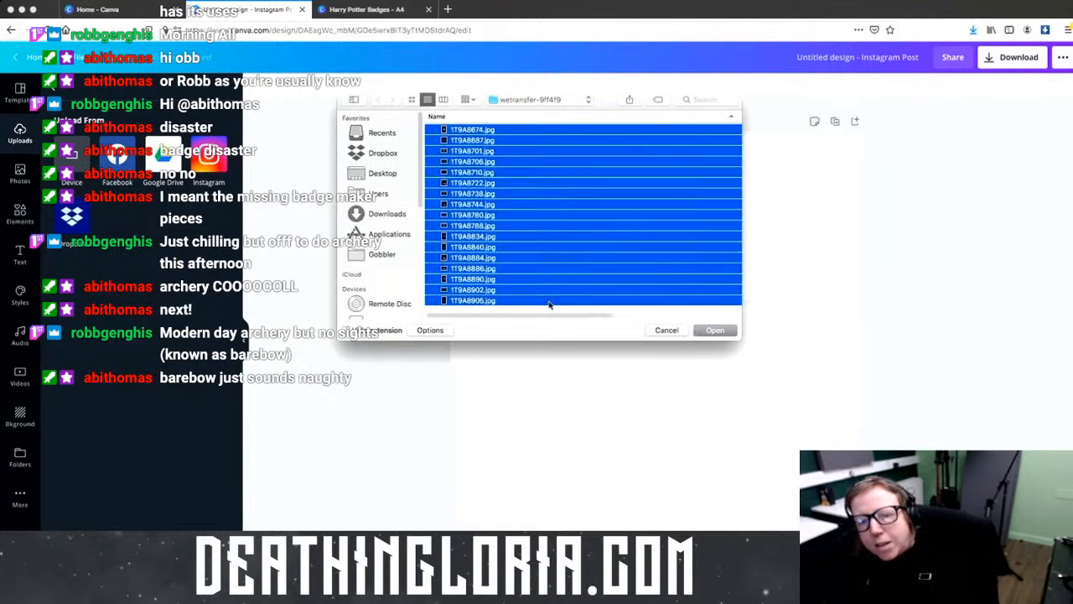
{"action": "left_click", "coordinate": [721, 332]}
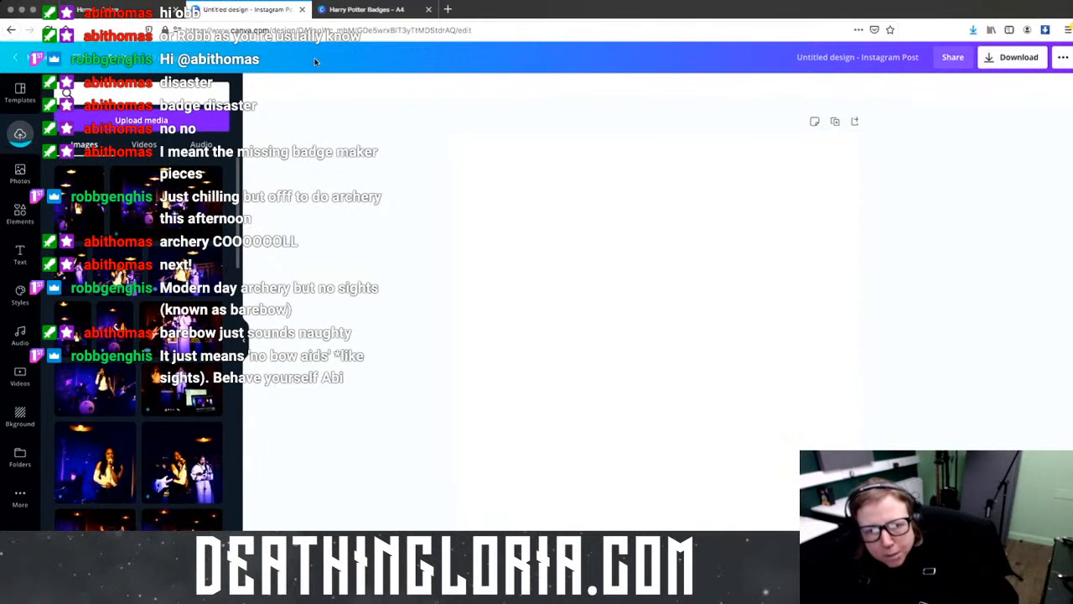
{"action": "left_click", "coordinate": [381, 10]}
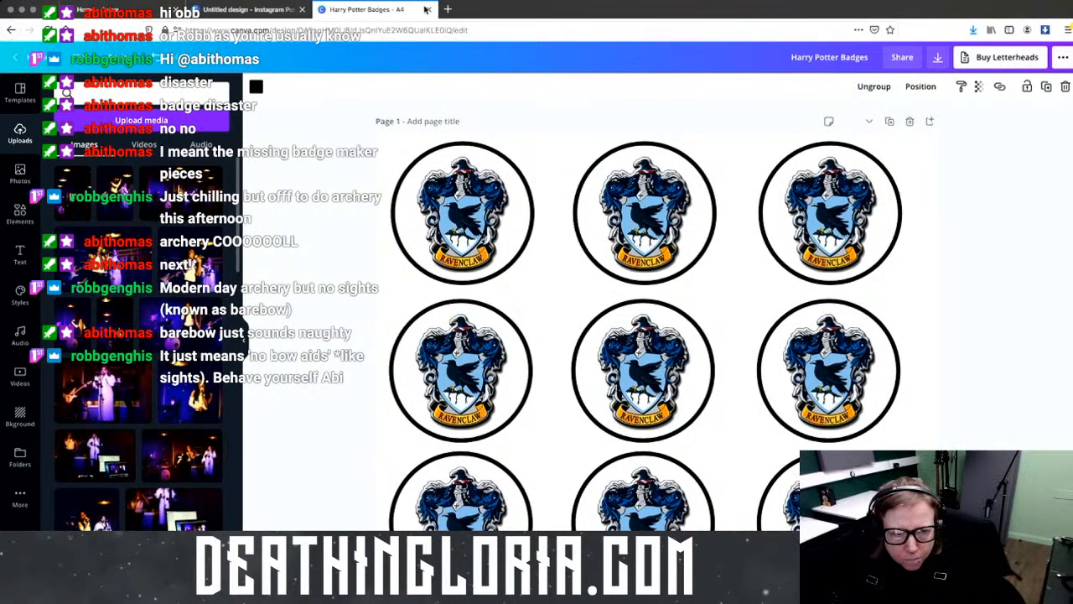
Step: Close the Harry Potter Badges design tab with Ctrl+W
{"action": "key", "text": "ctrl+w"}
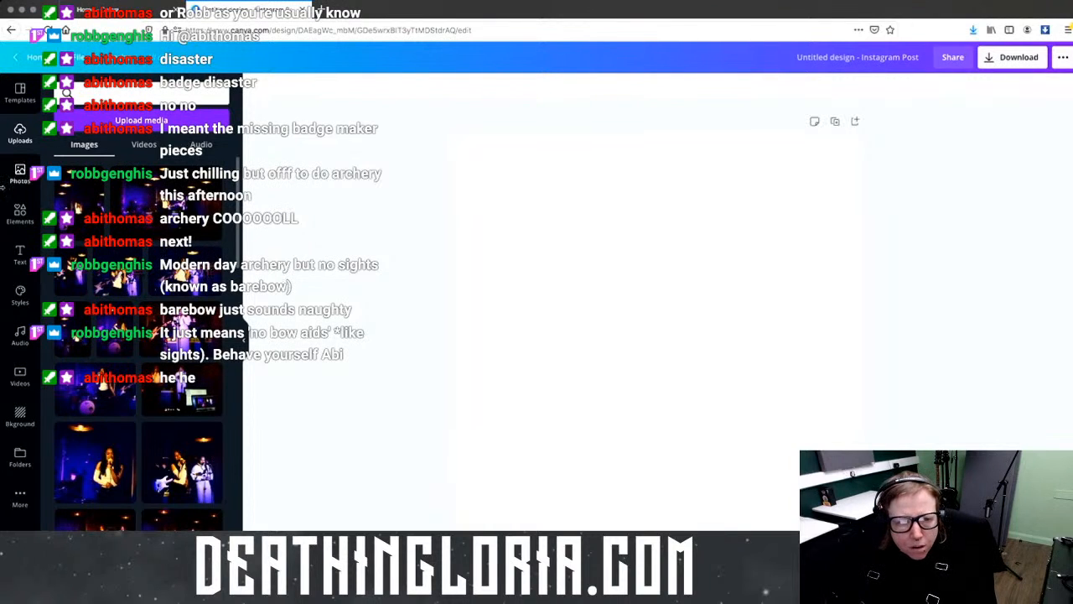
Step: Place a concert photo on page 1, then add pages 2 through 7, each with a photo
{"action": "scroll", "coordinate": [199, 205], "scroll_direction": "down", "scroll_amount": 3}
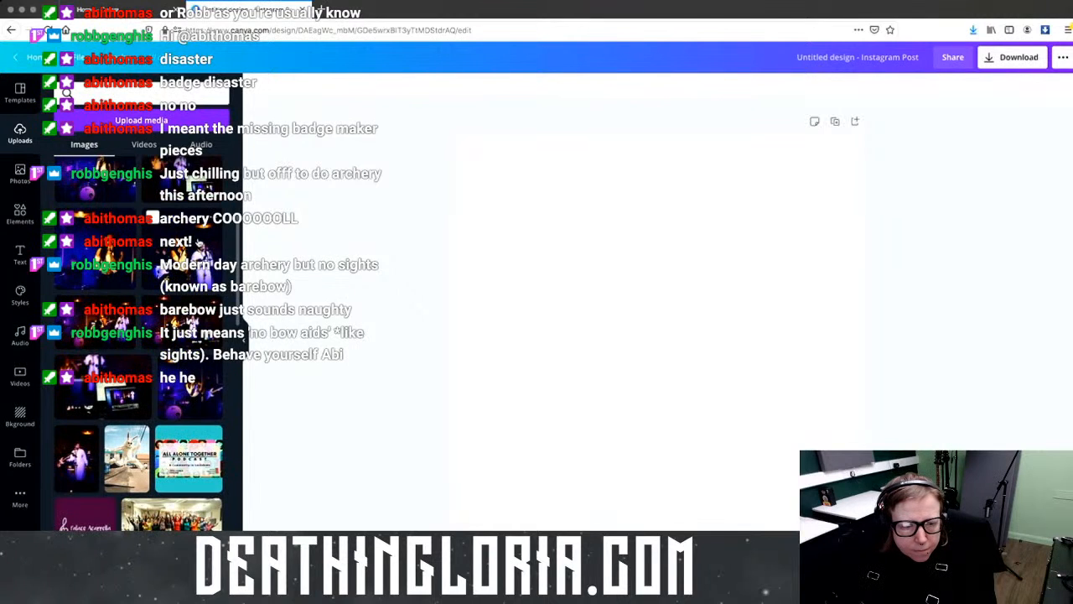
{"action": "scroll", "coordinate": [199, 241], "scroll_direction": "down", "scroll_amount": 3}
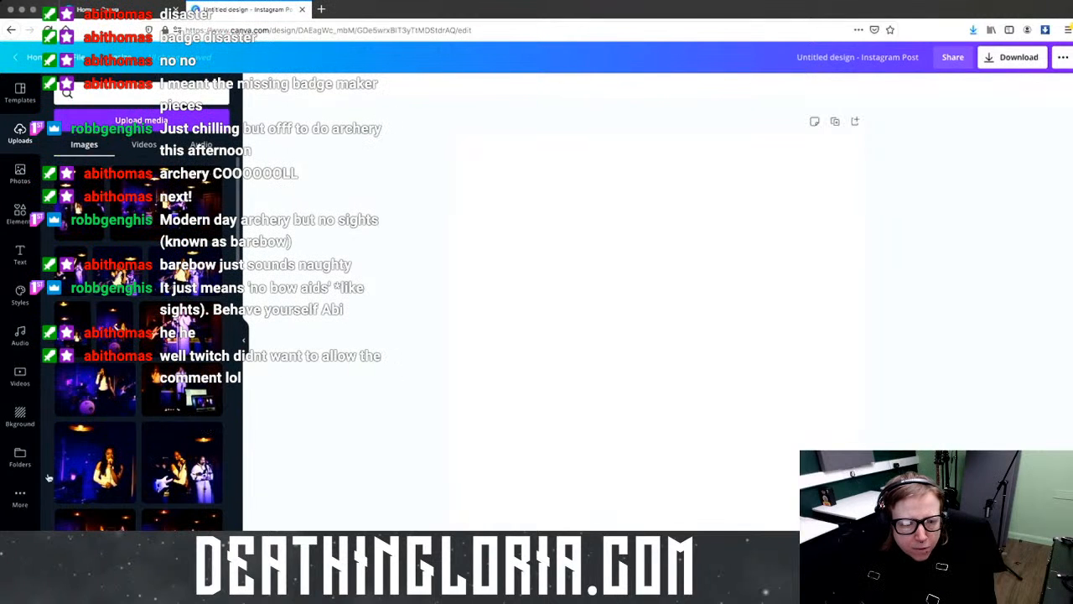
{"action": "left_click_drag", "start_coordinate": [181, 466], "coordinate": [72, 414]}
{"action": "left_click_drag", "start_coordinate": [80, 208], "coordinate": [563, 194]}
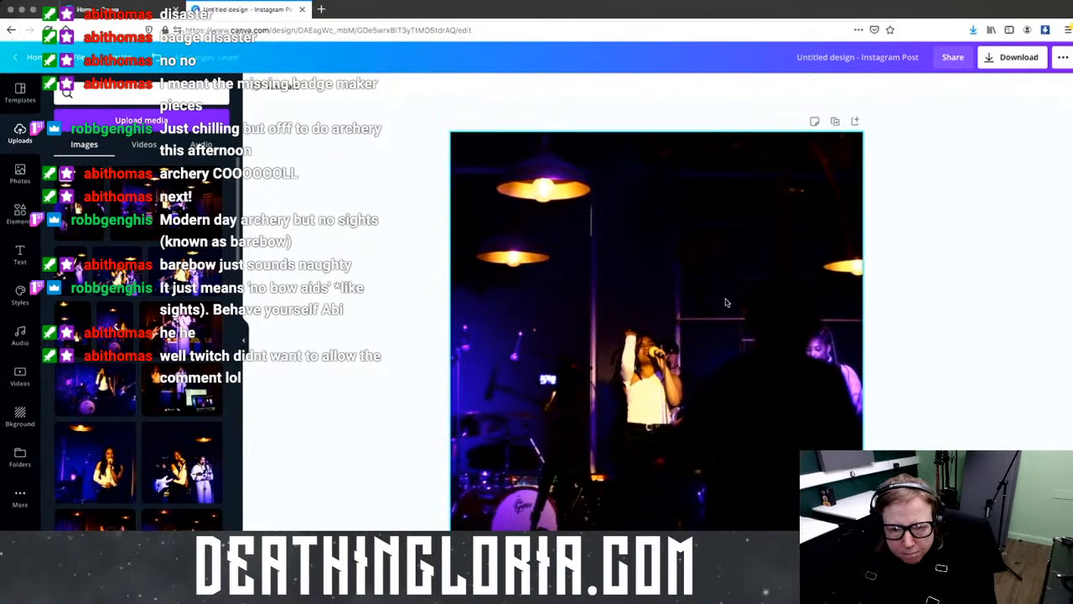
{"action": "left_click", "coordinate": [656, 563]}
{"action": "left_click_drag", "start_coordinate": [168, 203], "coordinate": [503, 252]}
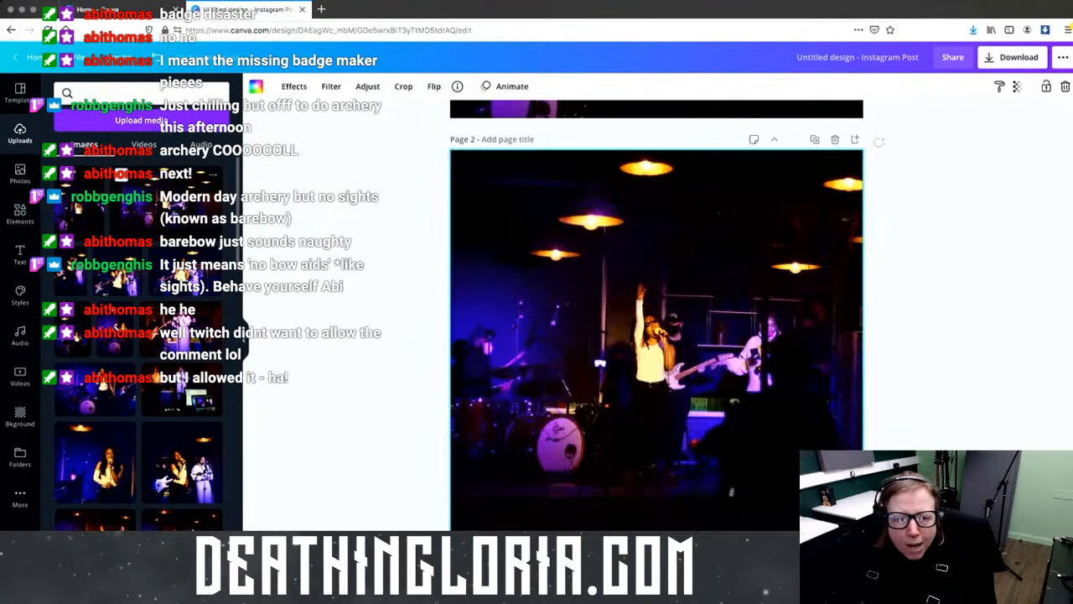
{"action": "left_click", "coordinate": [656, 563]}
{"action": "left_click_drag", "start_coordinate": [80, 269], "coordinate": [475, 269]}
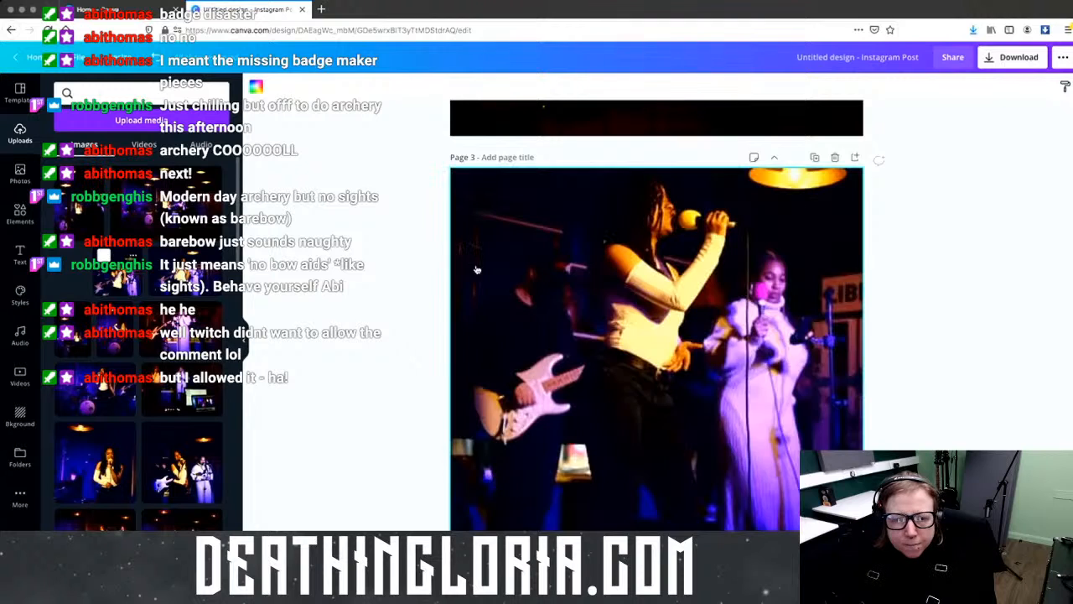
{"action": "scroll", "coordinate": [475, 269], "scroll_direction": "down", "scroll_amount": 1}
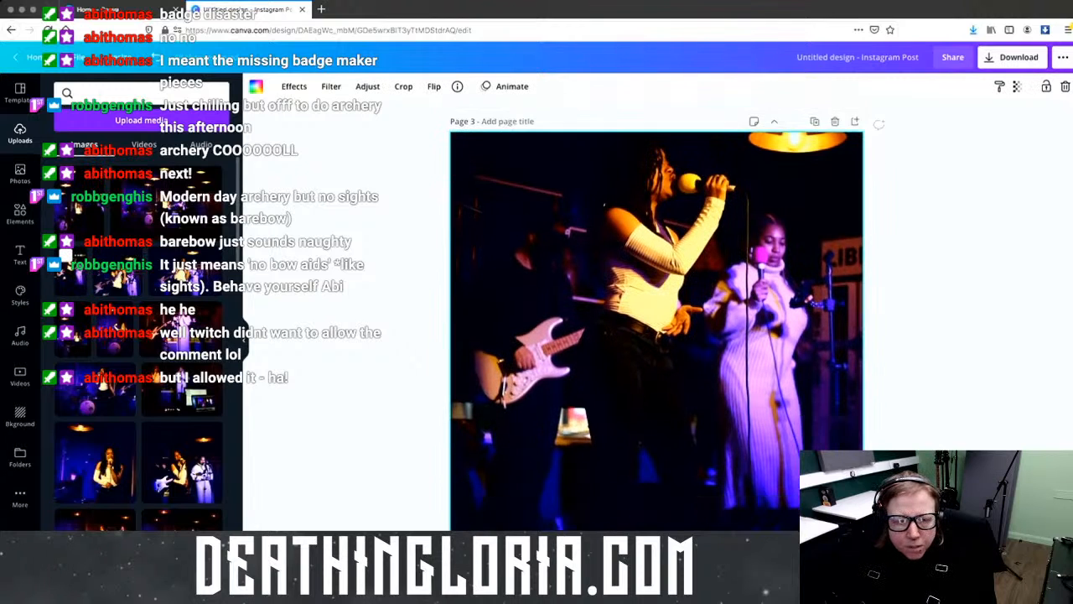
{"action": "left_click", "coordinate": [656, 563]}
{"action": "left_click_drag", "start_coordinate": [118, 272], "coordinate": [472, 274]}
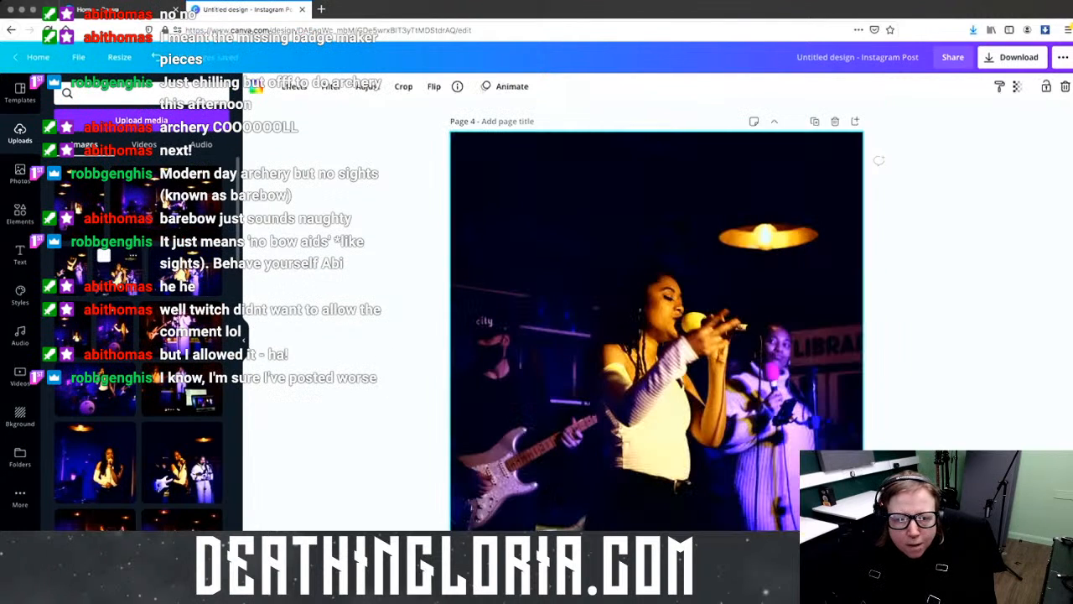
{"action": "left_click", "coordinate": [656, 563]}
{"action": "left_click_drag", "start_coordinate": [184, 270], "coordinate": [482, 279]}
{"action": "left_click", "coordinate": [656, 563]}
{"action": "left_click_drag", "start_coordinate": [79, 335], "coordinate": [463, 308]}
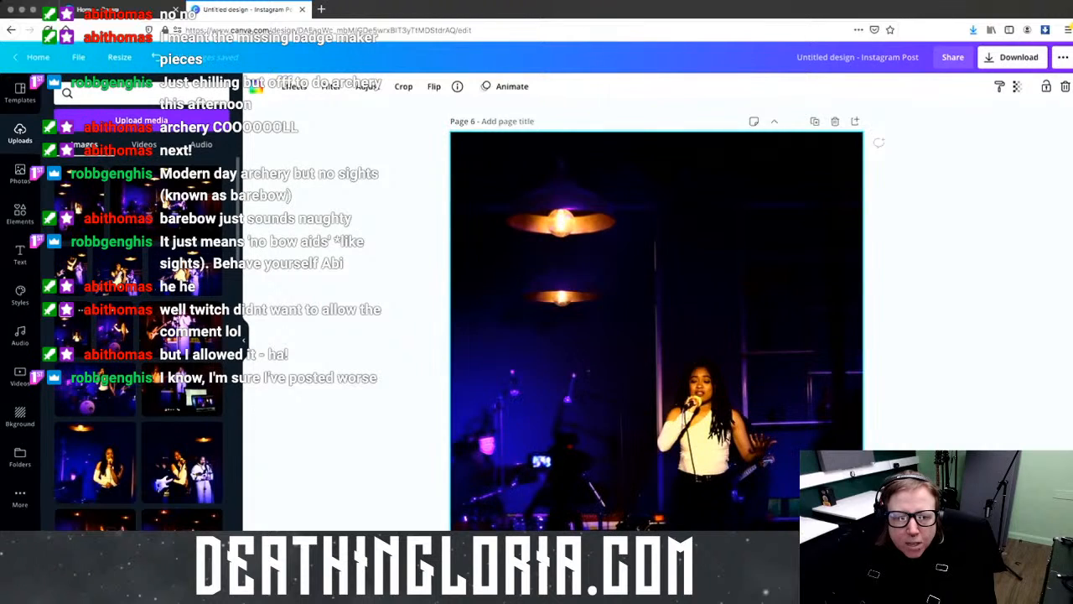
{"action": "left_click", "coordinate": [656, 563]}
{"action": "left_click_drag", "start_coordinate": [113, 328], "coordinate": [478, 306]}
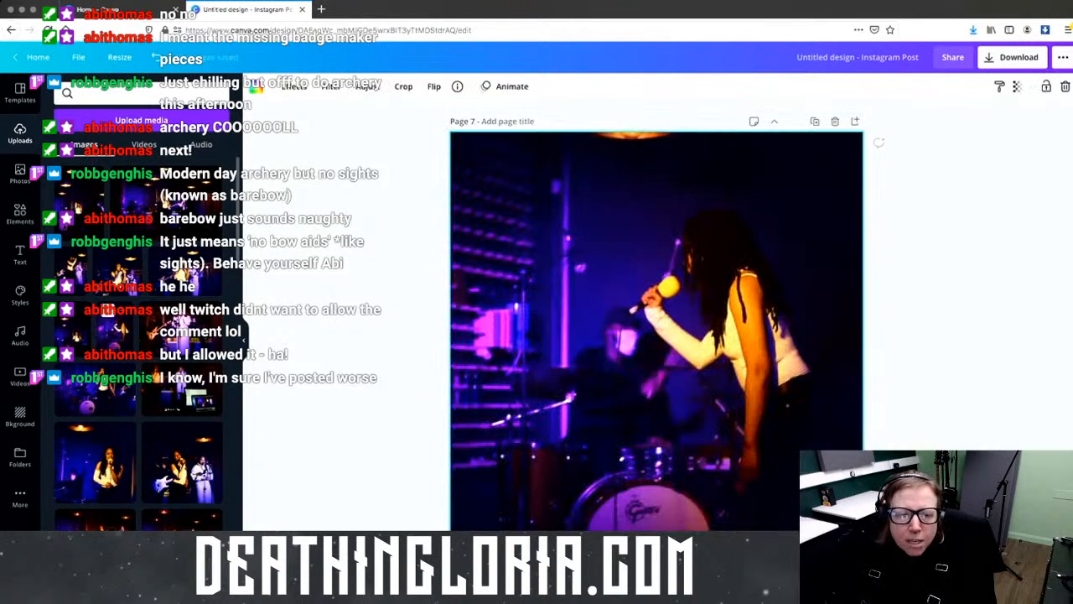
Step: Fill pages 8 to 13 with photos: blurry stage, singer, guitarist band and drummer shots
{"action": "left_click", "coordinate": [656, 563]}
{"action": "left_click_drag", "start_coordinate": [282, 327], "coordinate": [488, 329]}
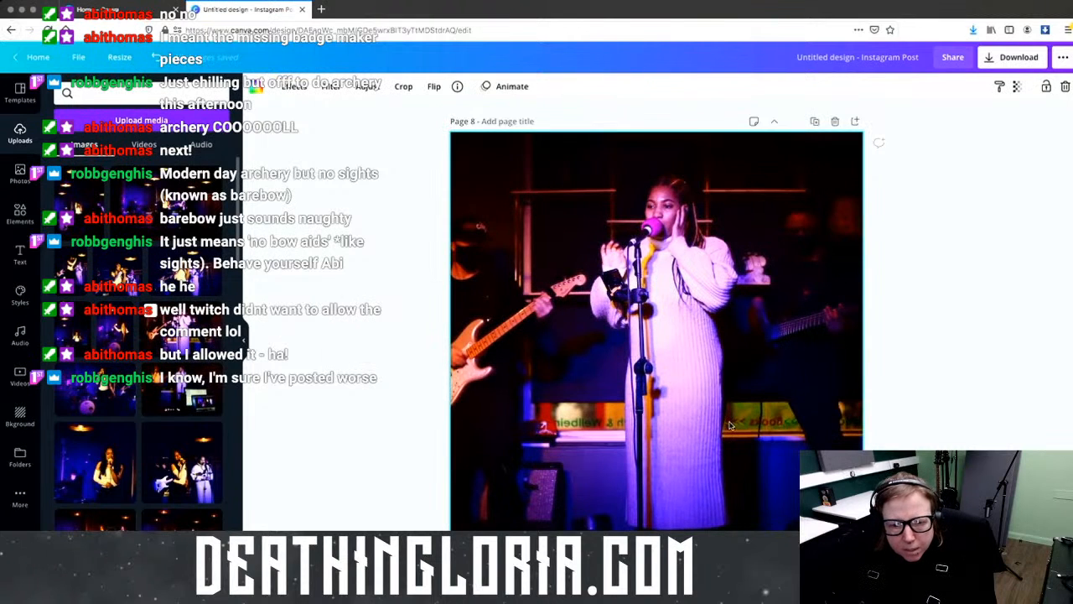
{"action": "left_click", "coordinate": [656, 563]}
{"action": "left_click_drag", "start_coordinate": [97, 387], "coordinate": [464, 346]}
{"action": "key", "text": "super+Return"}
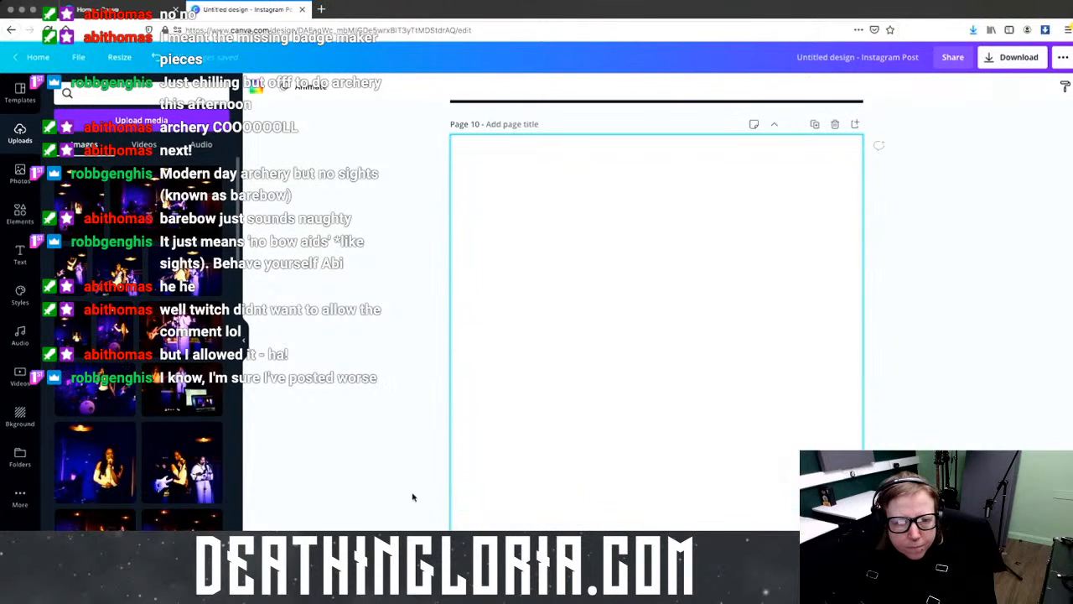
{"action": "left_click_drag", "start_coordinate": [153, 369], "coordinate": [468, 358]}
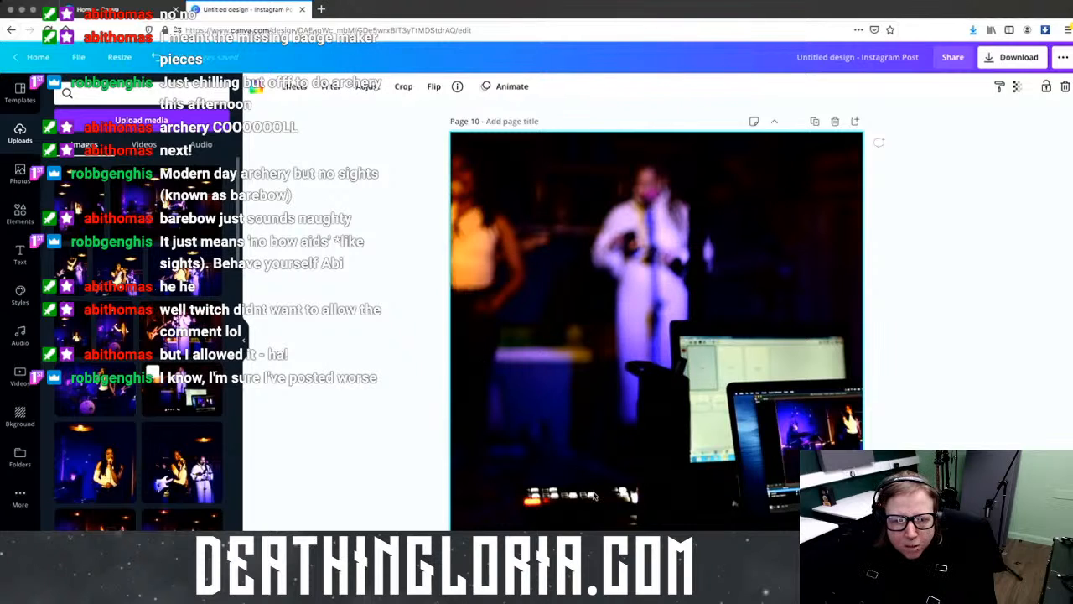
{"action": "scroll", "coordinate": [734, 503], "scroll_direction": "down", "scroll_amount": 5}
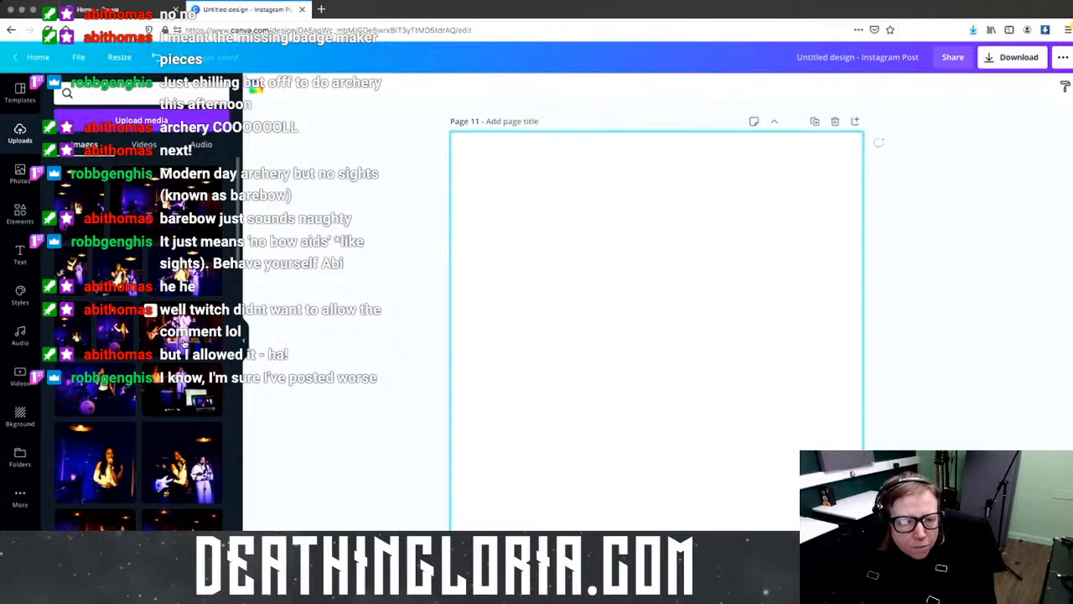
{"action": "left_click_drag", "start_coordinate": [94, 461], "coordinate": [460, 399]}
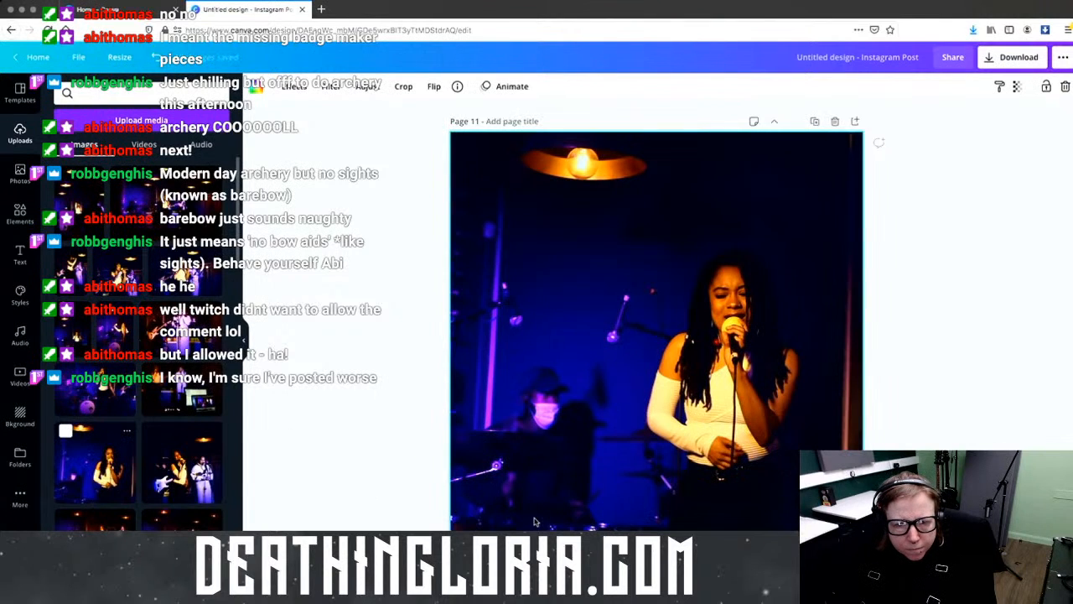
{"action": "scroll", "coordinate": [656, 335], "scroll_direction": "down", "scroll_amount": 5}
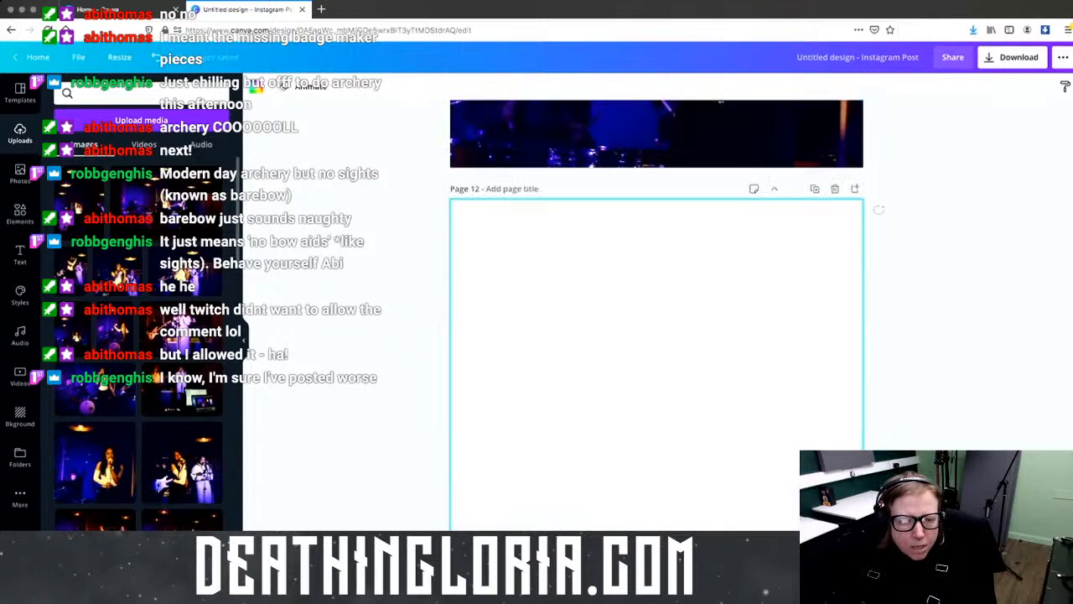
{"action": "left_click_drag", "start_coordinate": [181, 465], "coordinate": [469, 411]}
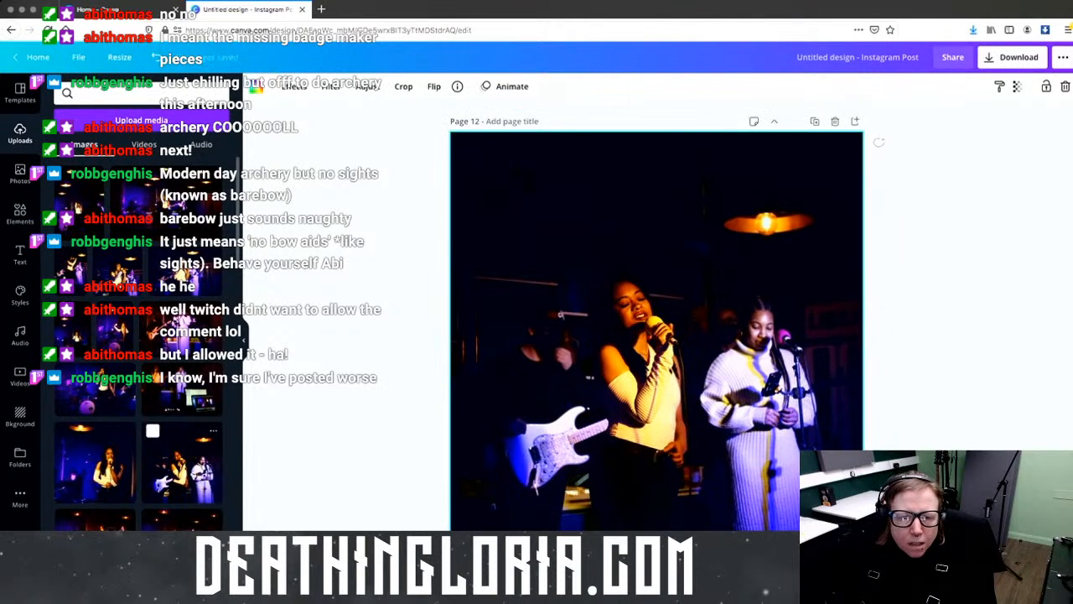
{"action": "scroll", "coordinate": [657, 335], "scroll_direction": "down", "scroll_amount": 5}
{"action": "left_click_drag", "start_coordinate": [94, 520], "coordinate": [528, 444]}
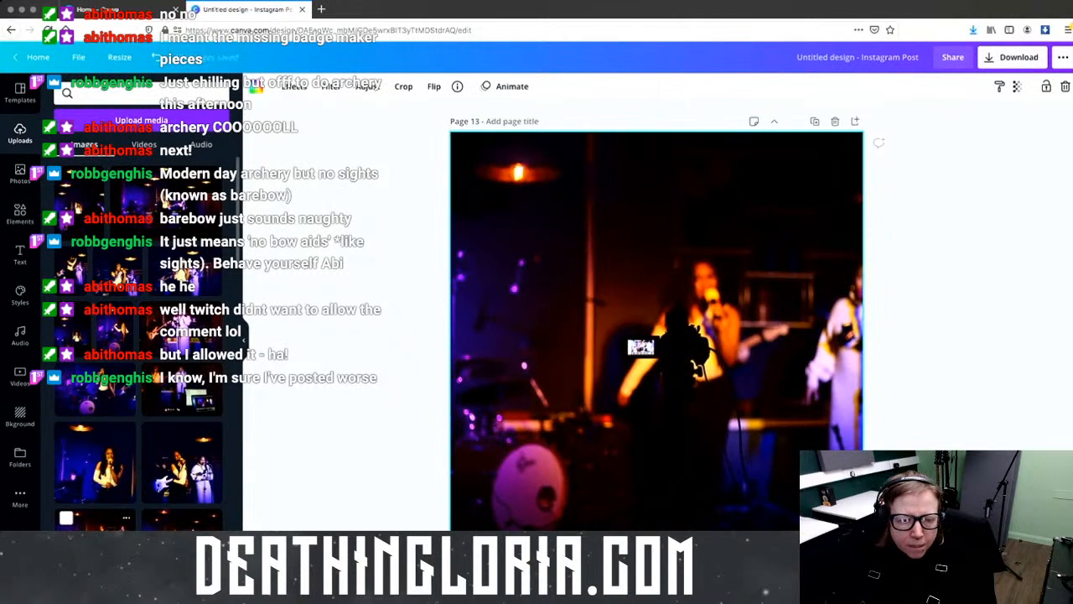
Step: Fill pages 14 to 17 with the two-singer, laptops, singer and white-dress singer photos
{"action": "scroll", "coordinate": [656, 335], "scroll_direction": "down", "scroll_amount": 5}
{"action": "left_click_drag", "start_coordinate": [182, 518], "coordinate": [517, 454]}
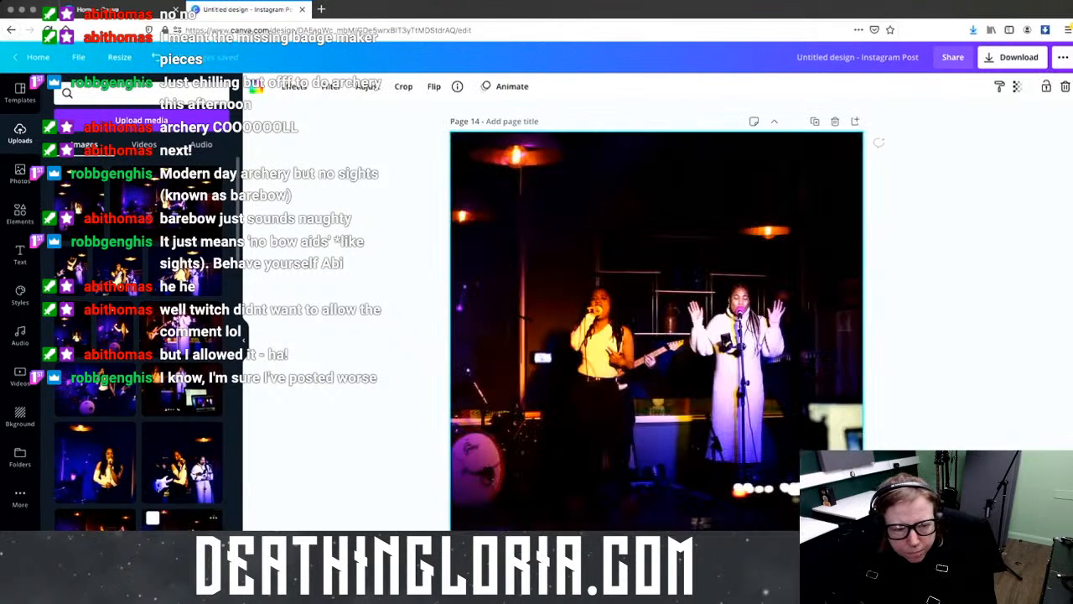
{"action": "scroll", "coordinate": [657, 336], "scroll_direction": "down", "scroll_amount": 5}
{"action": "left_click_drag", "start_coordinate": [182, 390], "coordinate": [501, 362]}
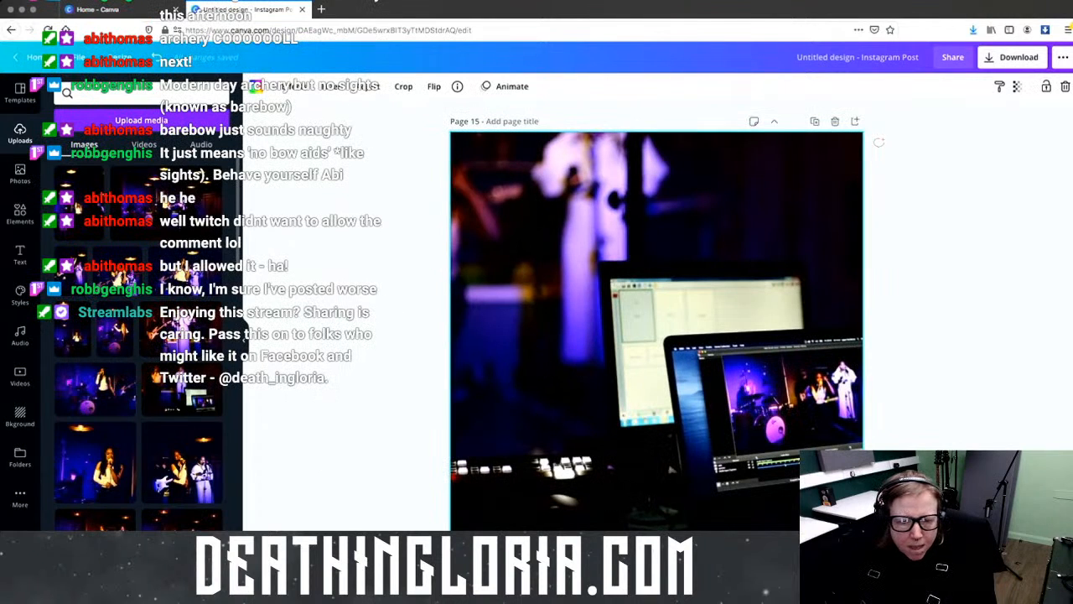
{"action": "scroll", "coordinate": [656, 335], "scroll_direction": "down", "scroll_amount": 5}
{"action": "left_click_drag", "start_coordinate": [95, 465], "coordinate": [492, 422]}
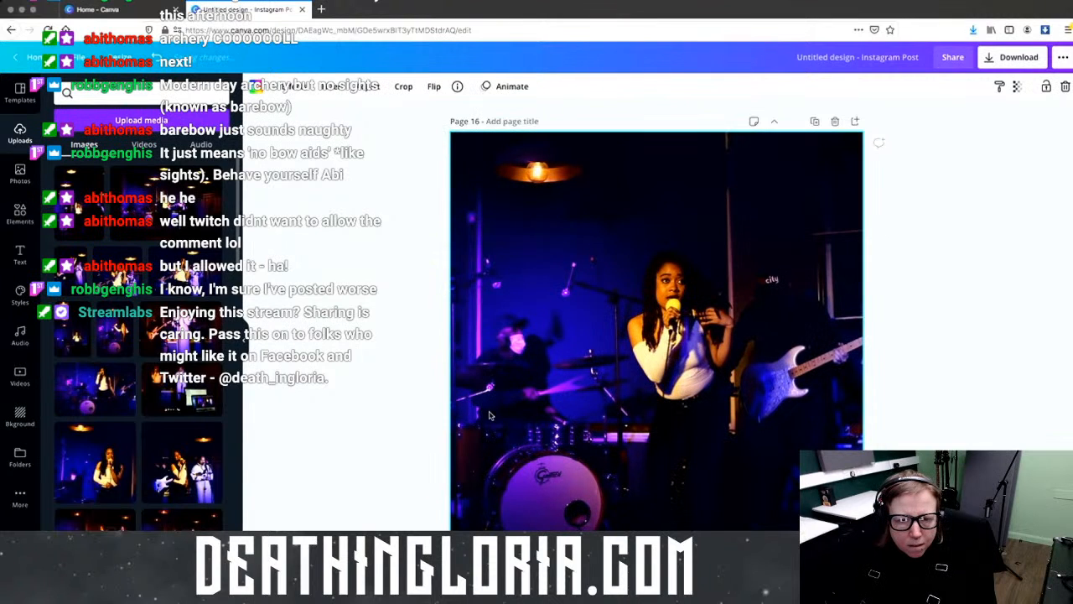
{"action": "scroll", "coordinate": [174, 449], "scroll_direction": "down", "scroll_amount": 5}
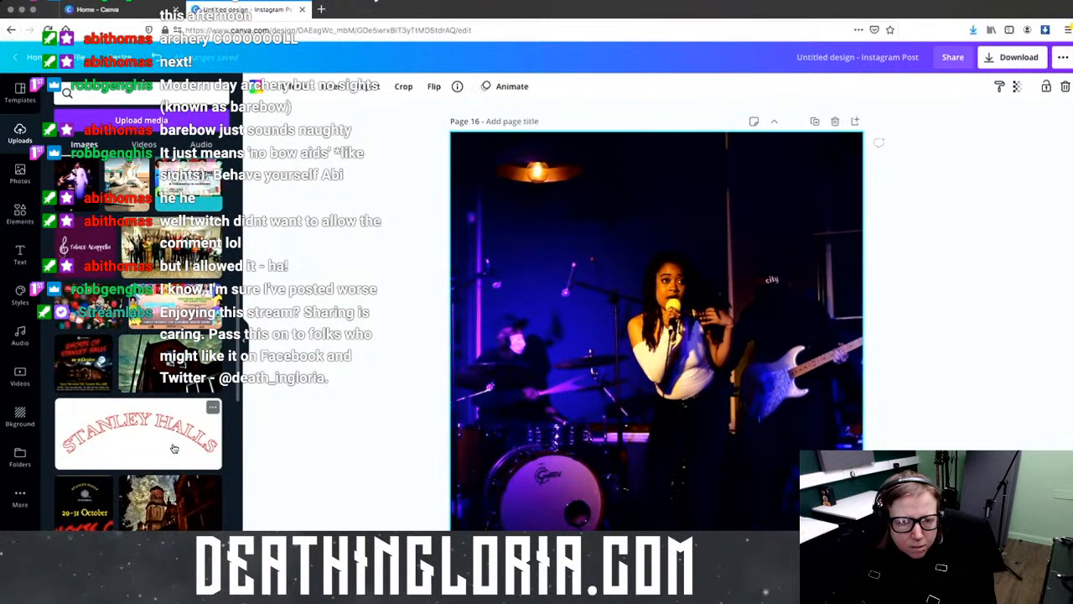
{"action": "scroll", "coordinate": [173, 449], "scroll_direction": "up", "scroll_amount": 5}
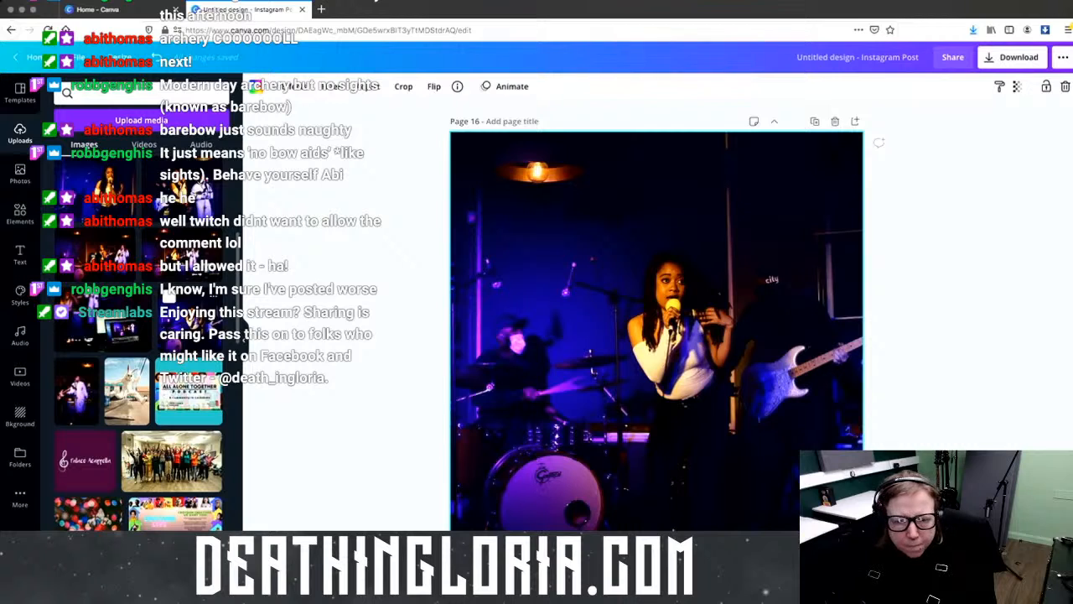
{"action": "scroll", "coordinate": [656, 318], "scroll_direction": "down", "scroll_amount": 1}
{"action": "scroll", "coordinate": [656, 319], "scroll_direction": "down", "scroll_amount": 5}
{"action": "left_click_drag", "start_coordinate": [77, 391], "coordinate": [544, 318]}
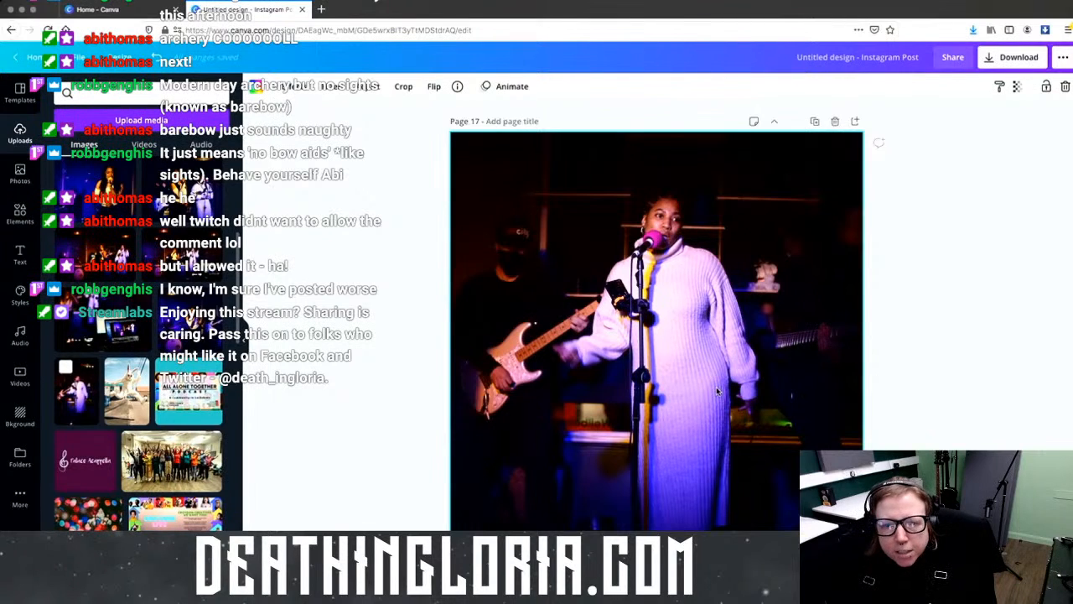
{"action": "scroll", "coordinate": [717, 391], "scroll_direction": "up", "scroll_amount": 5}
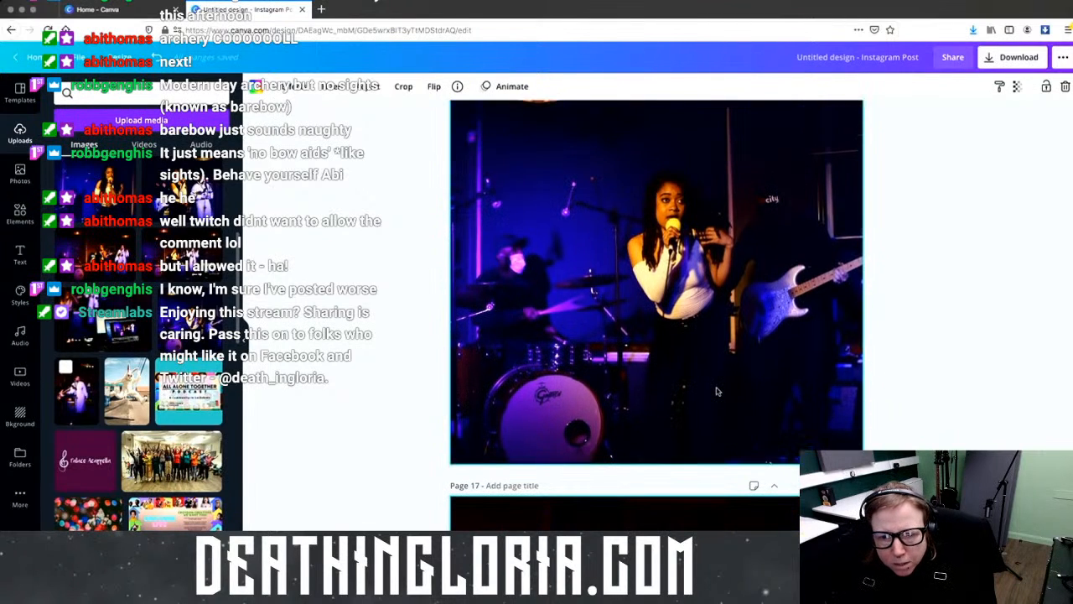
{"action": "scroll", "coordinate": [716, 391], "scroll_direction": "up", "scroll_amount": 5}
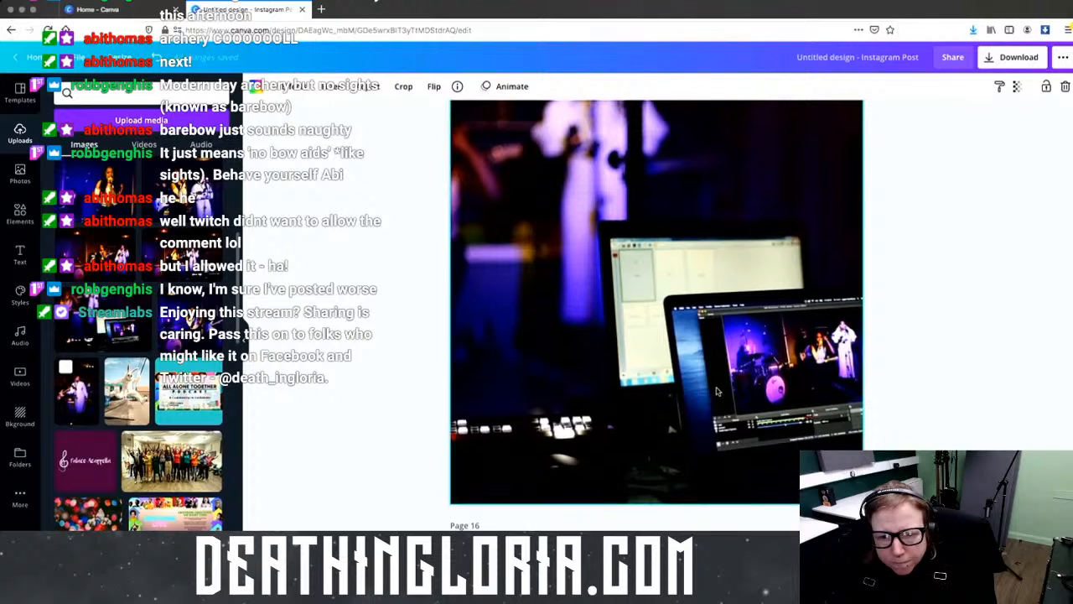
{"action": "scroll", "coordinate": [716, 391], "scroll_direction": "up", "scroll_amount": 4}
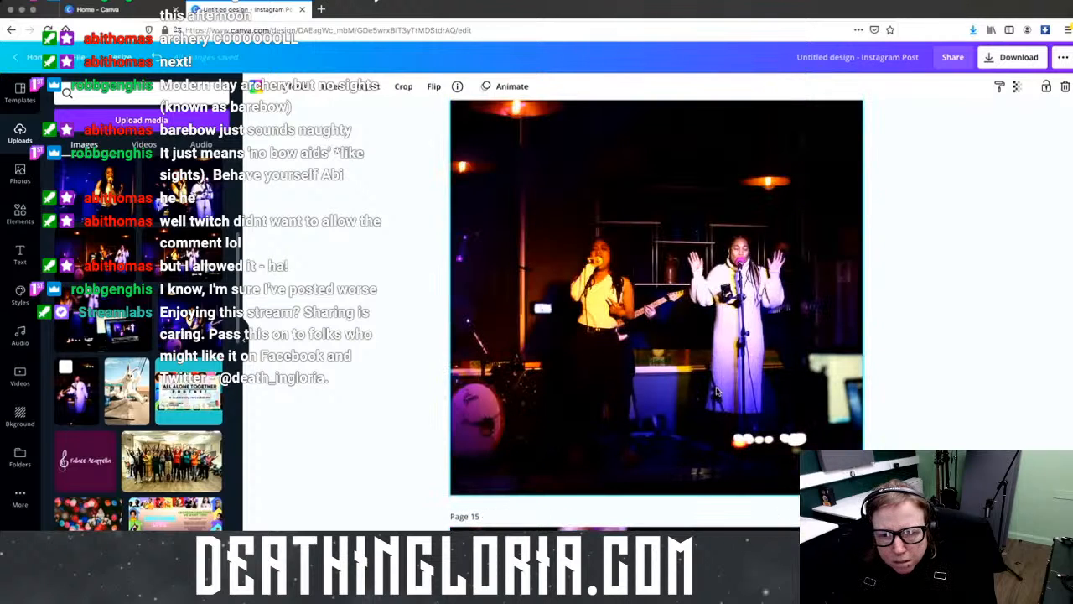
{"action": "scroll", "coordinate": [717, 391], "scroll_direction": "up", "scroll_amount": 5}
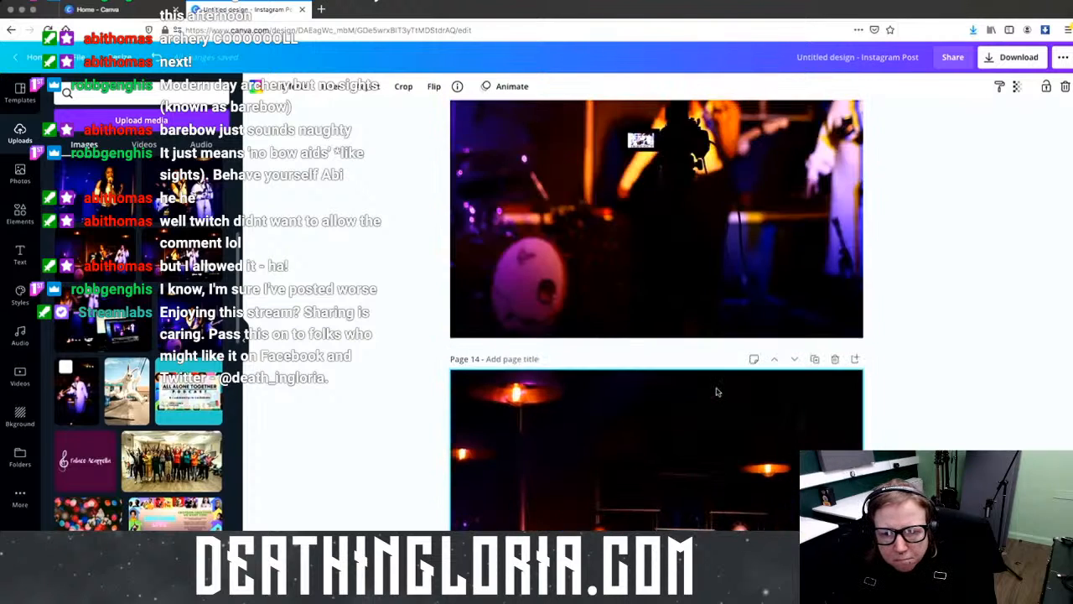
{"action": "scroll", "coordinate": [716, 391], "scroll_direction": "up", "scroll_amount": 5}
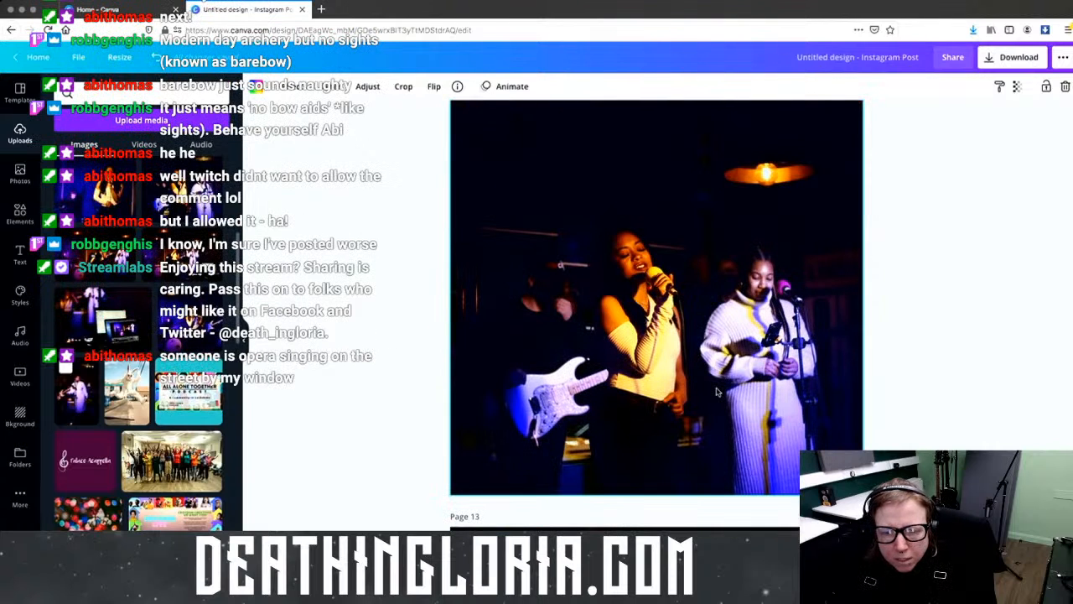
{"action": "scroll", "coordinate": [716, 391], "scroll_direction": "up", "scroll_amount": 5}
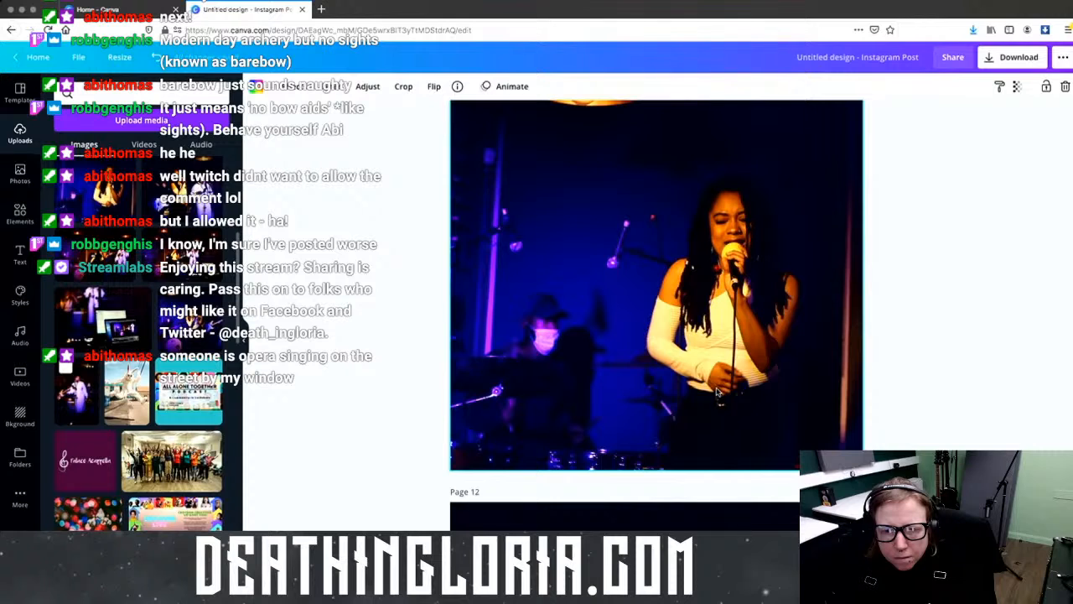
{"action": "scroll", "coordinate": [717, 390], "scroll_direction": "up", "scroll_amount": 10}
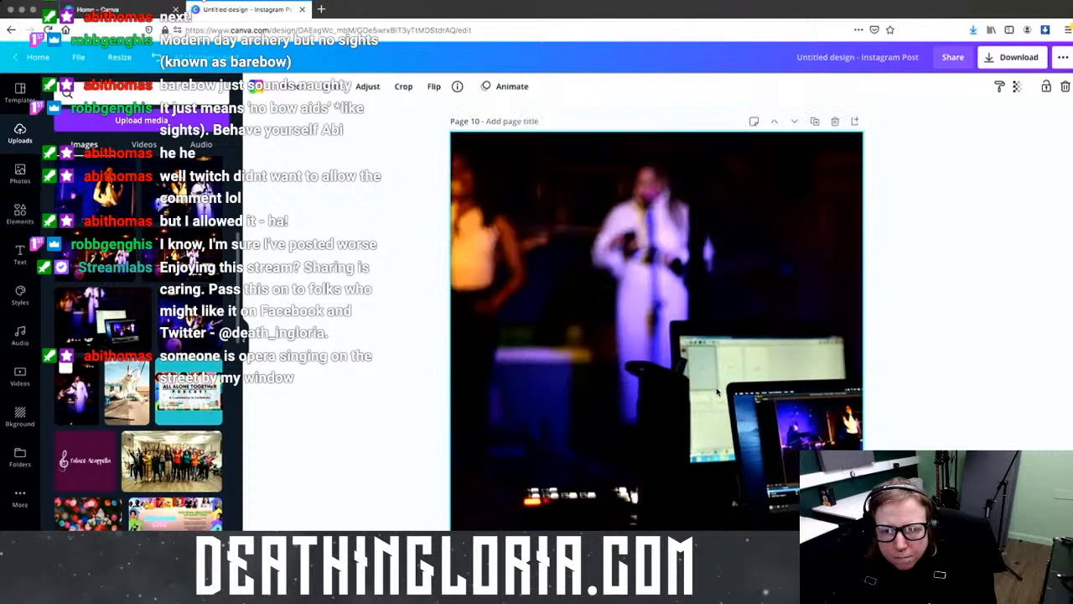
Step: Delete the pages holding the blurry stage photo and the white-dress singer photo
{"action": "left_click", "coordinate": [834, 121]}
{"action": "scroll", "coordinate": [729, 310], "scroll_direction": "up", "scroll_amount": 5}
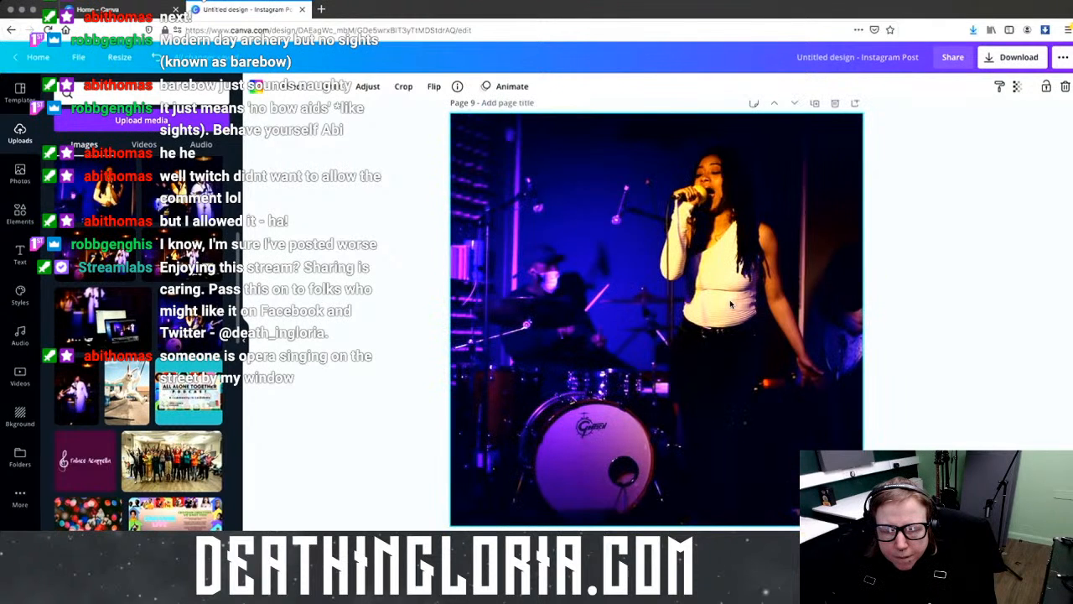
{"action": "scroll", "coordinate": [731, 301], "scroll_direction": "up", "scroll_amount": 5}
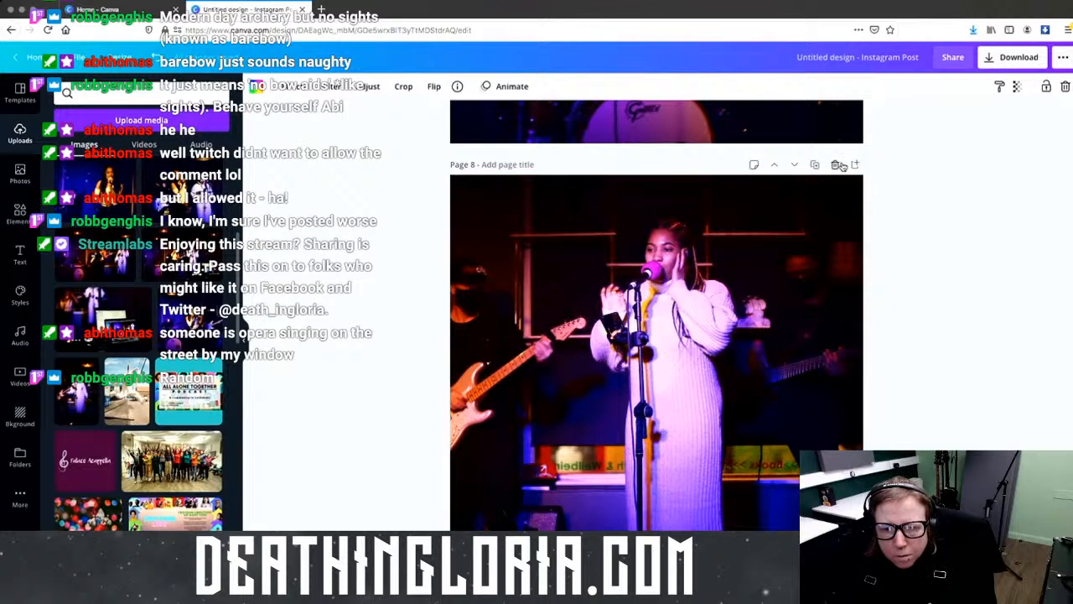
{"action": "key", "text": "Delete"}
Step: Scroll back up through the design to page 1
{"action": "scroll", "coordinate": [704, 331], "scroll_direction": "up", "scroll_amount": 2}
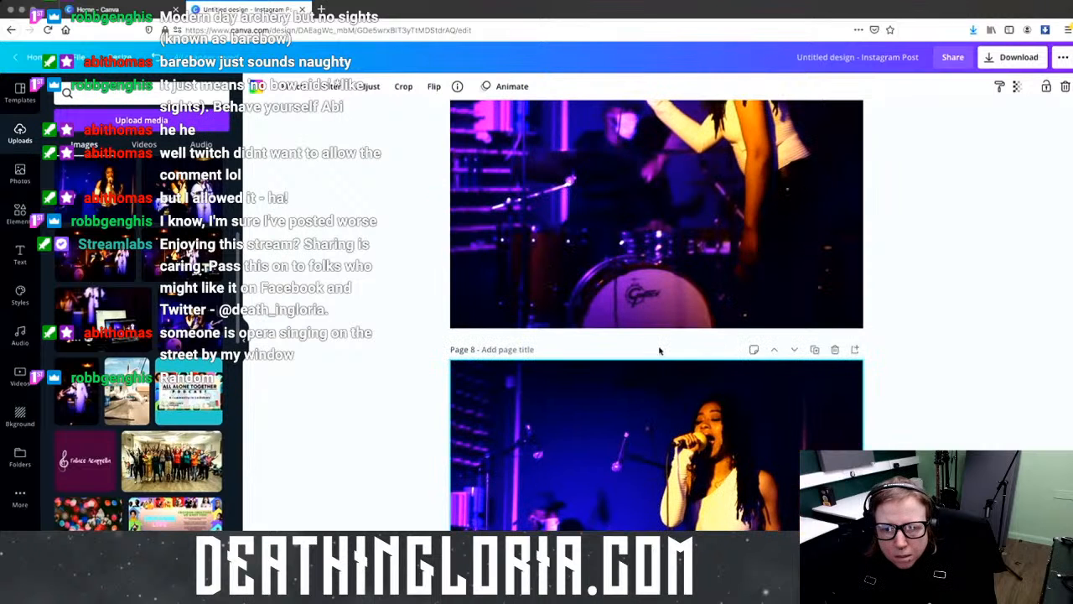
{"action": "scroll", "coordinate": [659, 350], "scroll_direction": "up", "scroll_amount": 3}
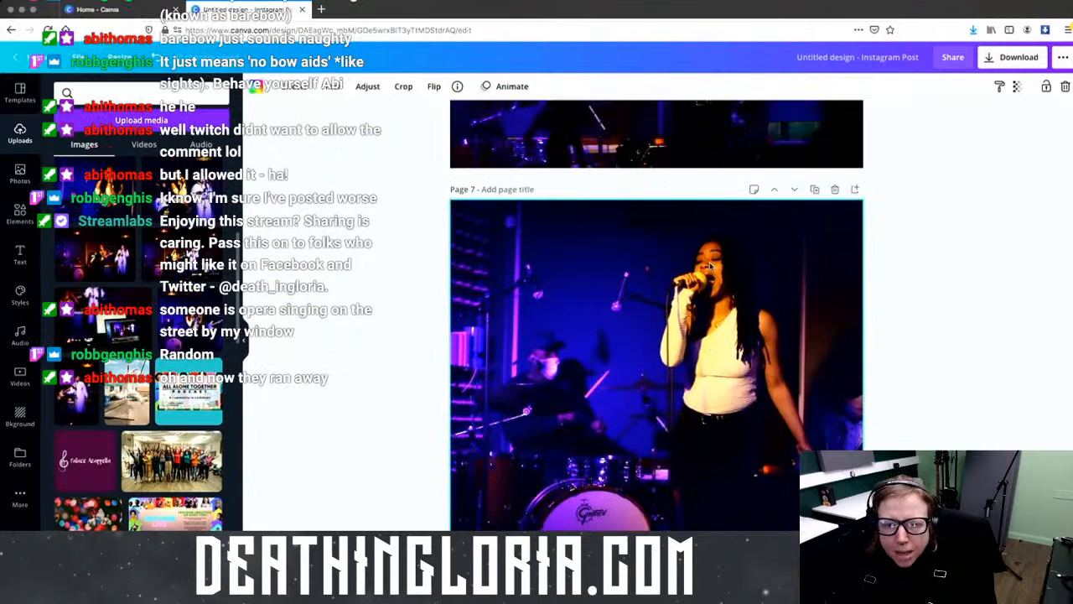
{"action": "scroll", "coordinate": [710, 264], "scroll_direction": "up", "scroll_amount": 3}
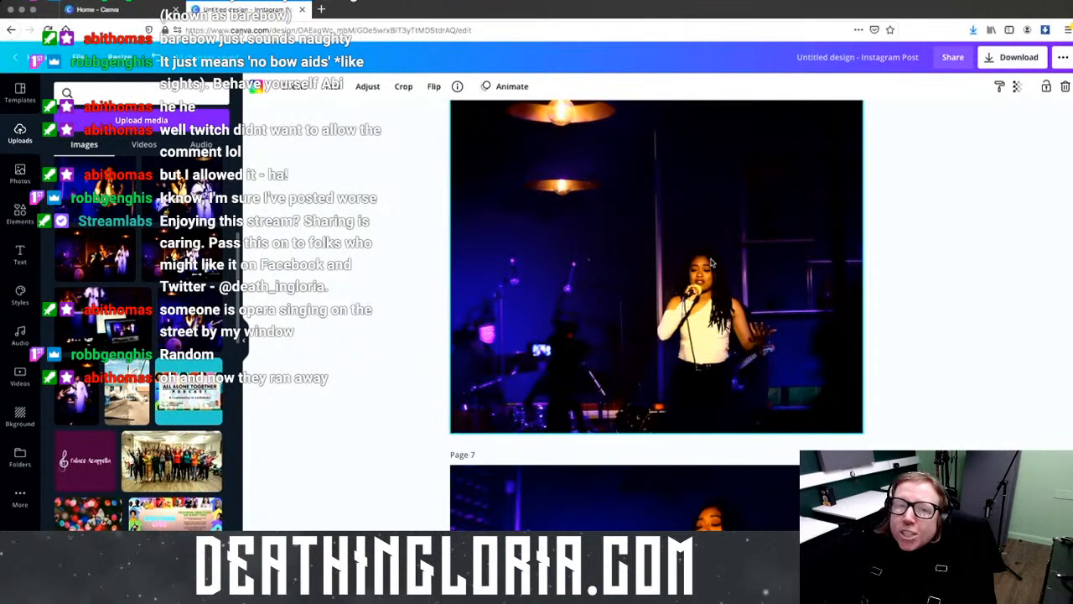
{"action": "scroll", "coordinate": [632, 242], "scroll_direction": "up", "scroll_amount": 1}
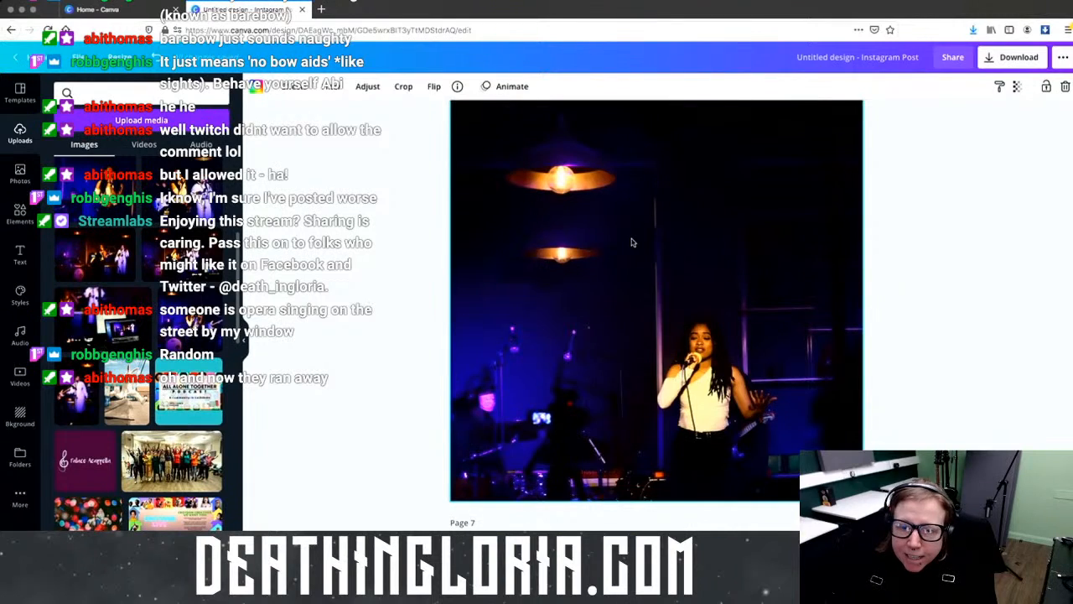
{"action": "scroll", "coordinate": [776, 275], "scroll_direction": "up", "scroll_amount": 5}
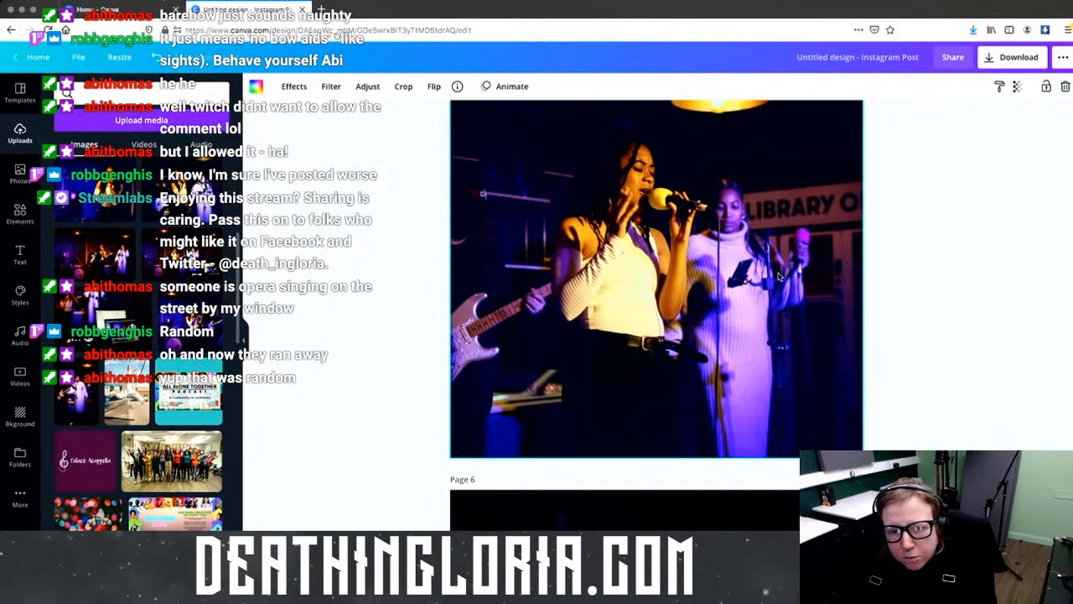
{"action": "scroll", "coordinate": [777, 276], "scroll_direction": "up", "scroll_amount": 5}
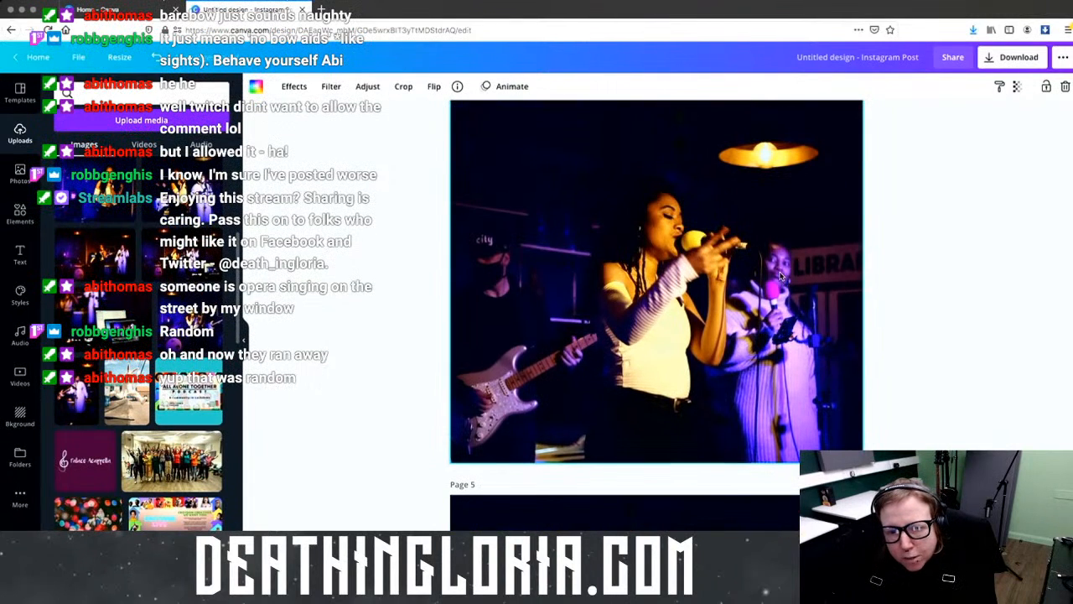
{"action": "scroll", "coordinate": [779, 276], "scroll_direction": "up", "scroll_amount": 5}
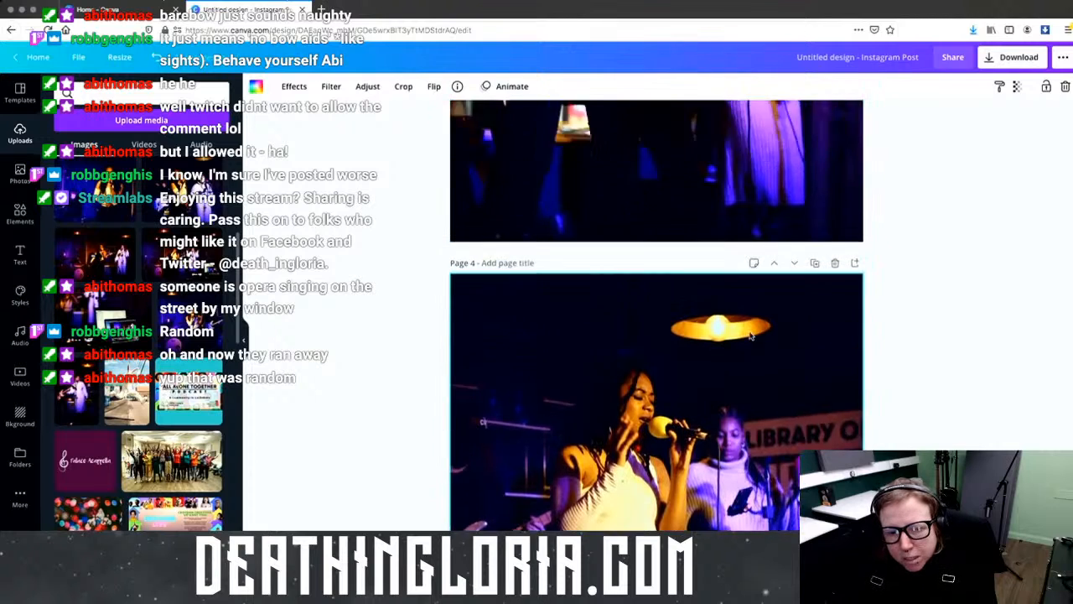
{"action": "scroll", "coordinate": [750, 333], "scroll_direction": "up", "scroll_amount": 3}
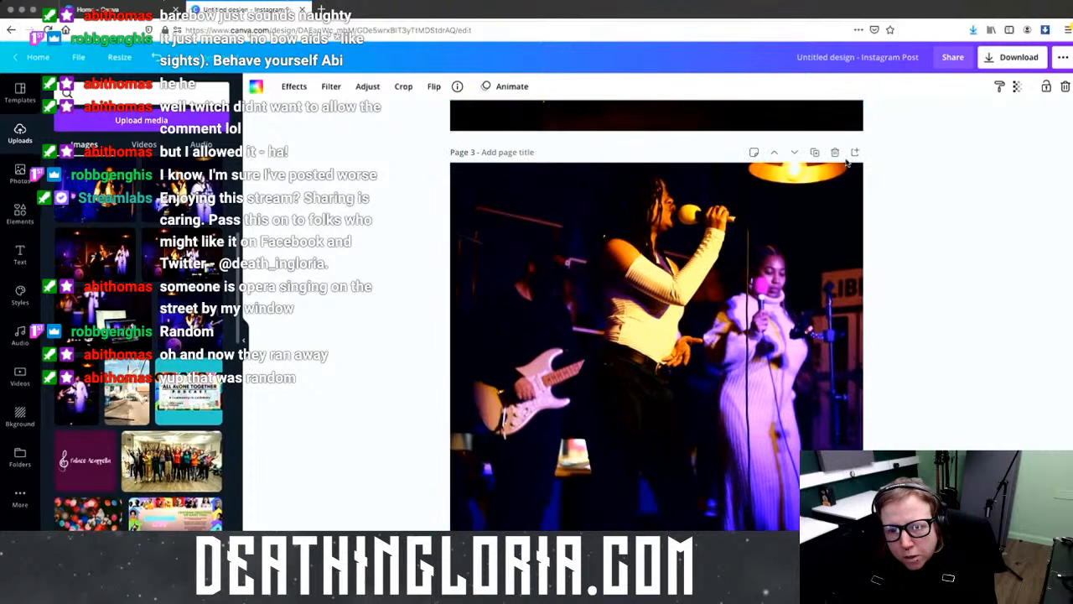
{"action": "scroll", "coordinate": [754, 344], "scroll_direction": "up", "scroll_amount": 5}
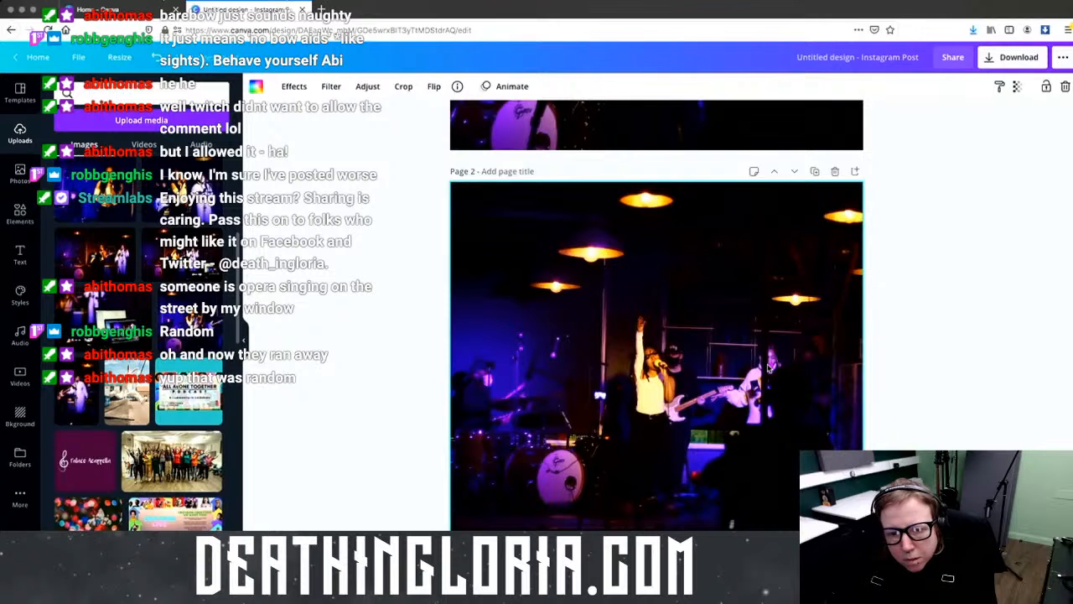
{"action": "scroll", "coordinate": [768, 366], "scroll_direction": "up", "scroll_amount": 5}
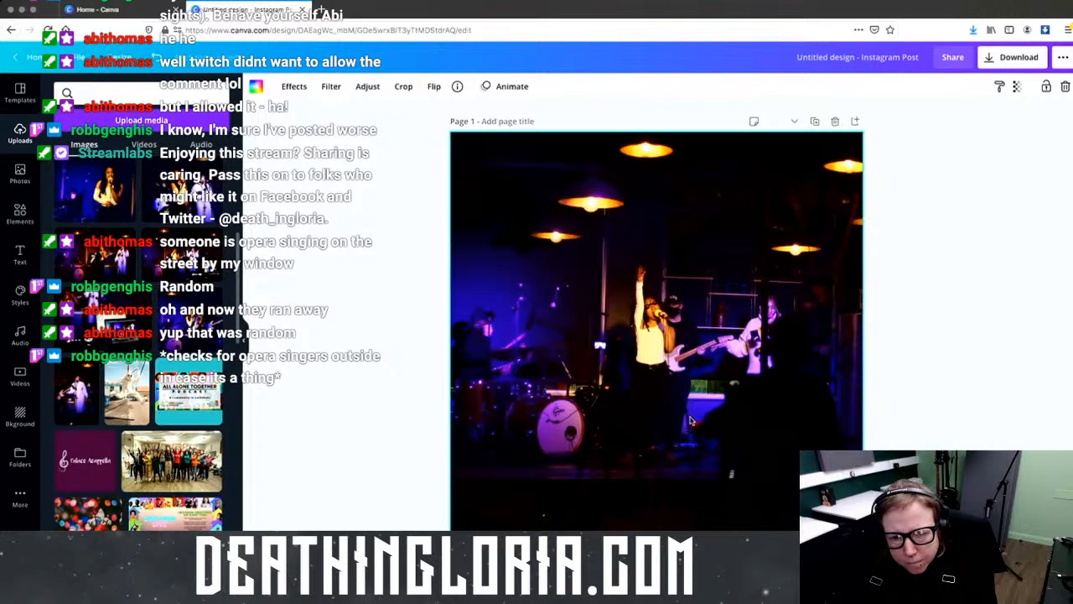
Step: Scroll down through the concert photo pages to page 11, the singer before the drummer
{"action": "scroll", "coordinate": [691, 419], "scroll_direction": "down", "scroll_amount": 4}
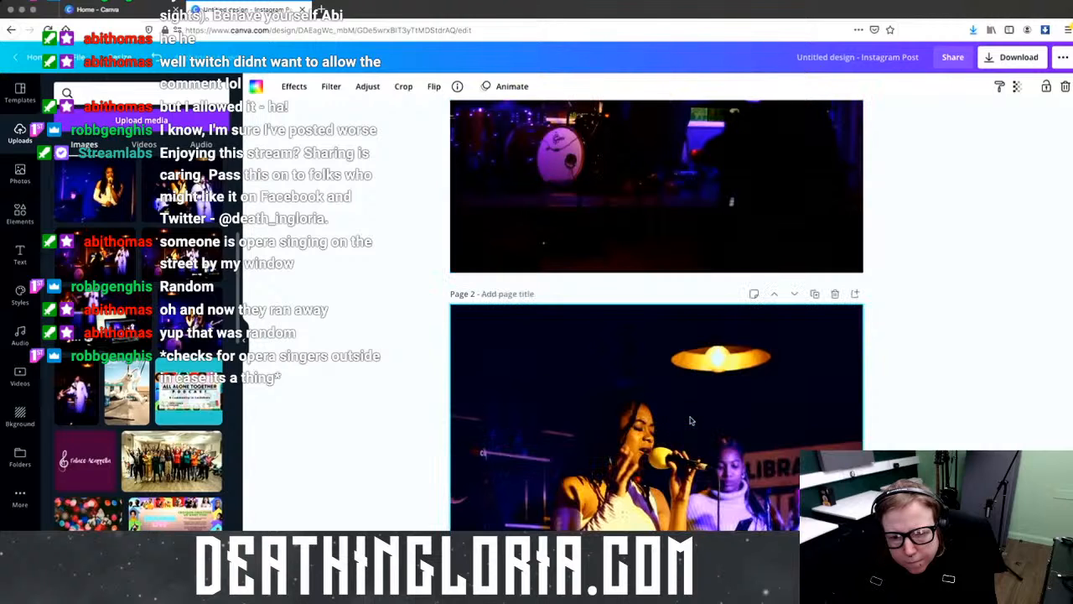
{"action": "scroll", "coordinate": [691, 420], "scroll_direction": "down", "scroll_amount": 2}
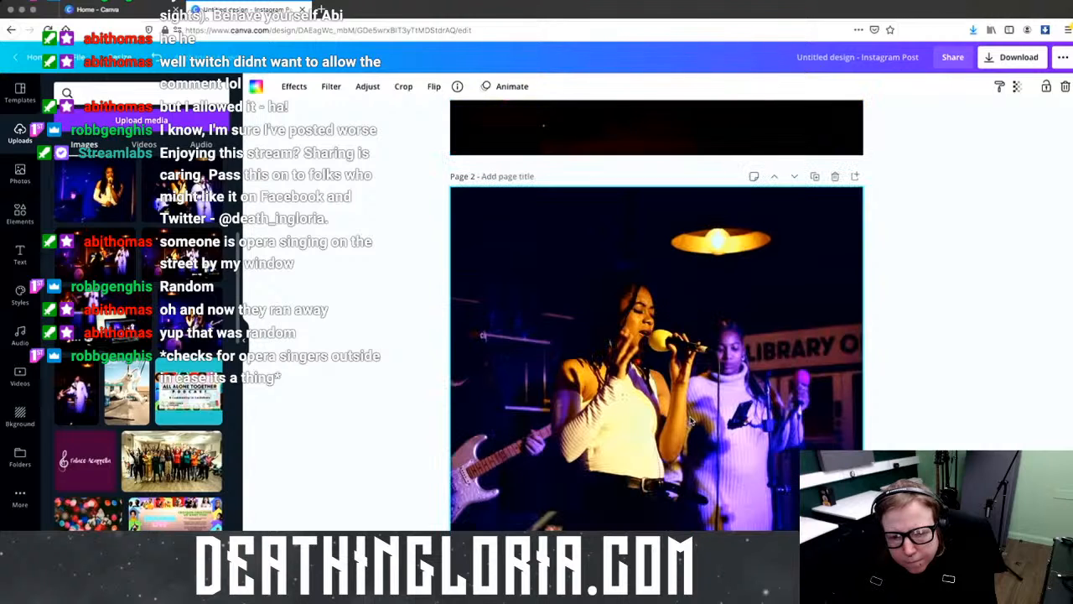
{"action": "scroll", "coordinate": [691, 420], "scroll_direction": "down", "scroll_amount": 1}
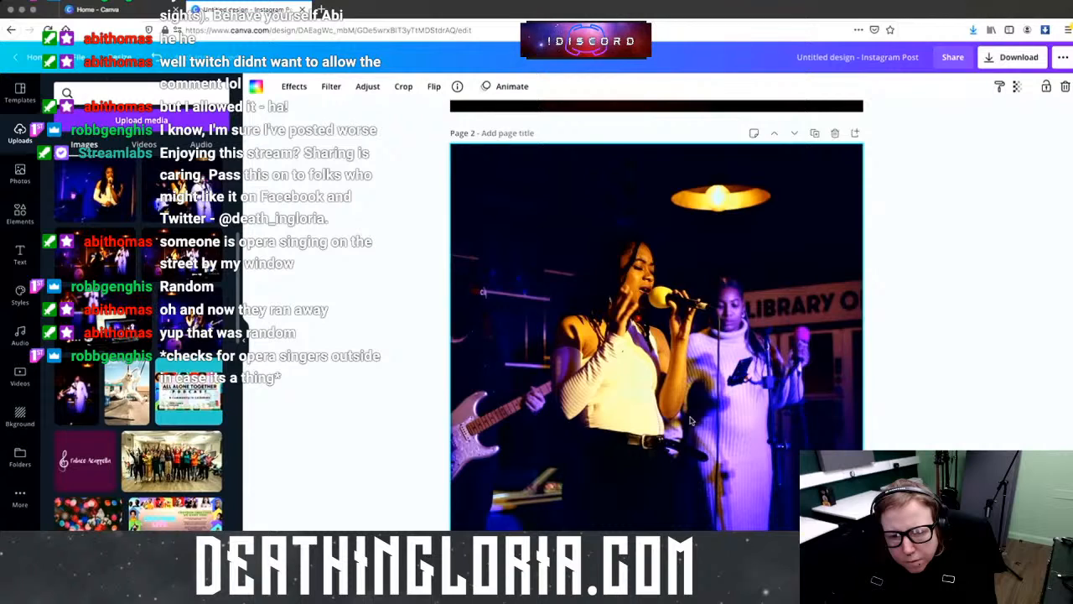
{"action": "scroll", "coordinate": [691, 420], "scroll_direction": "down", "scroll_amount": 10}
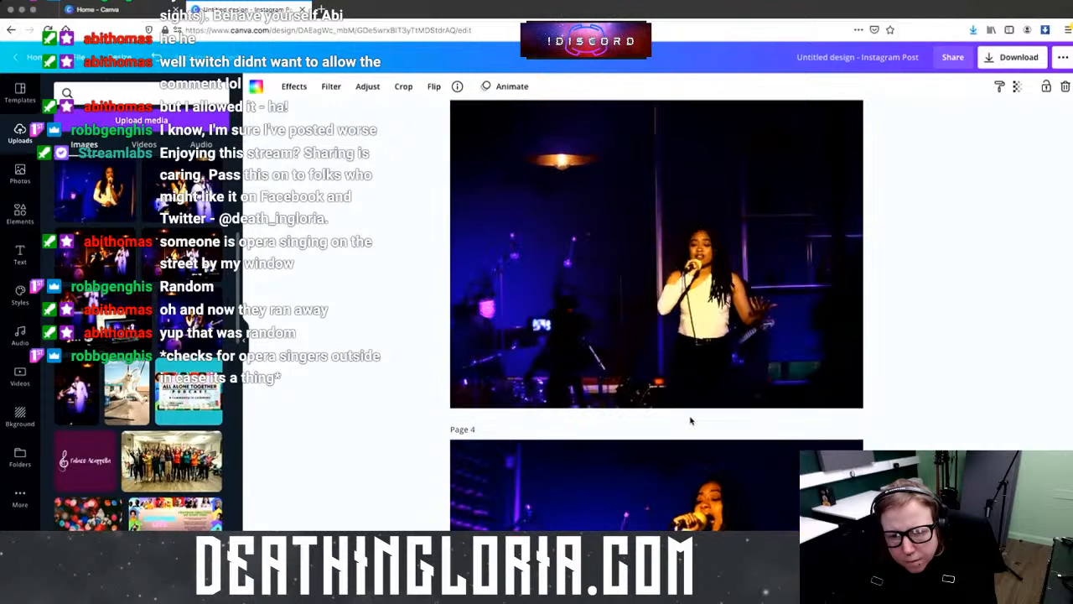
{"action": "scroll", "coordinate": [691, 419], "scroll_direction": "up", "scroll_amount": 2}
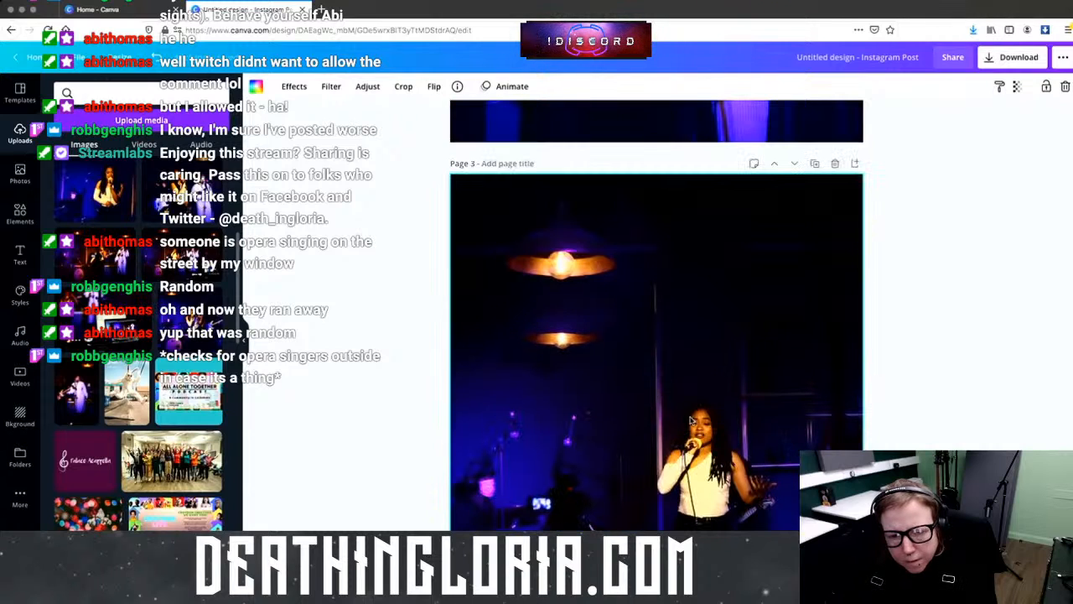
{"action": "scroll", "coordinate": [691, 420], "scroll_direction": "down", "scroll_amount": 10}
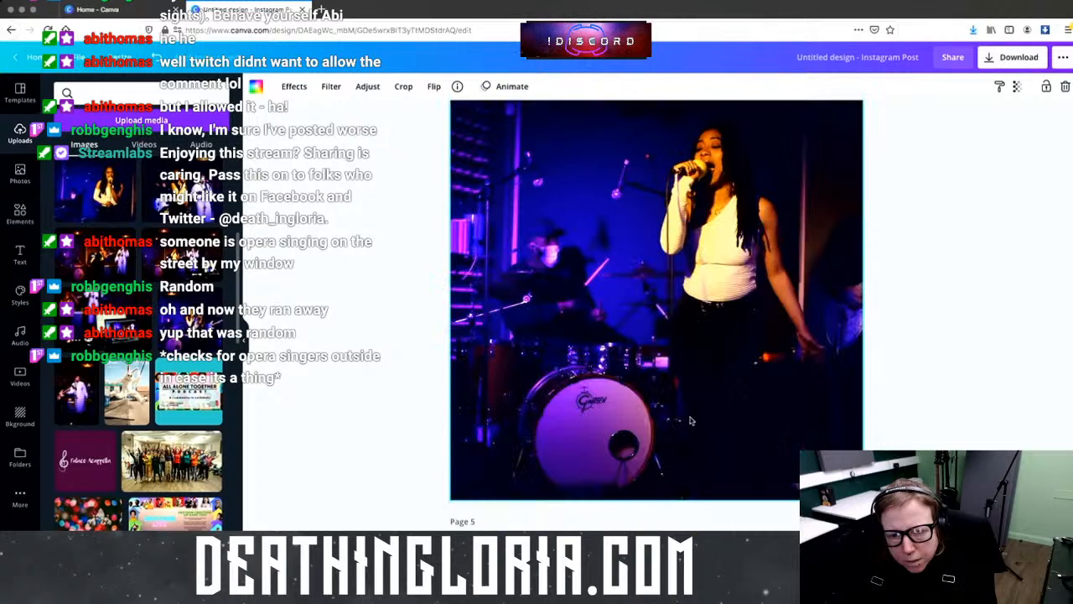
{"action": "scroll", "coordinate": [691, 420], "scroll_direction": "down", "scroll_amount": 3}
{"action": "scroll", "coordinate": [690, 420], "scroll_direction": "up", "scroll_amount": 3}
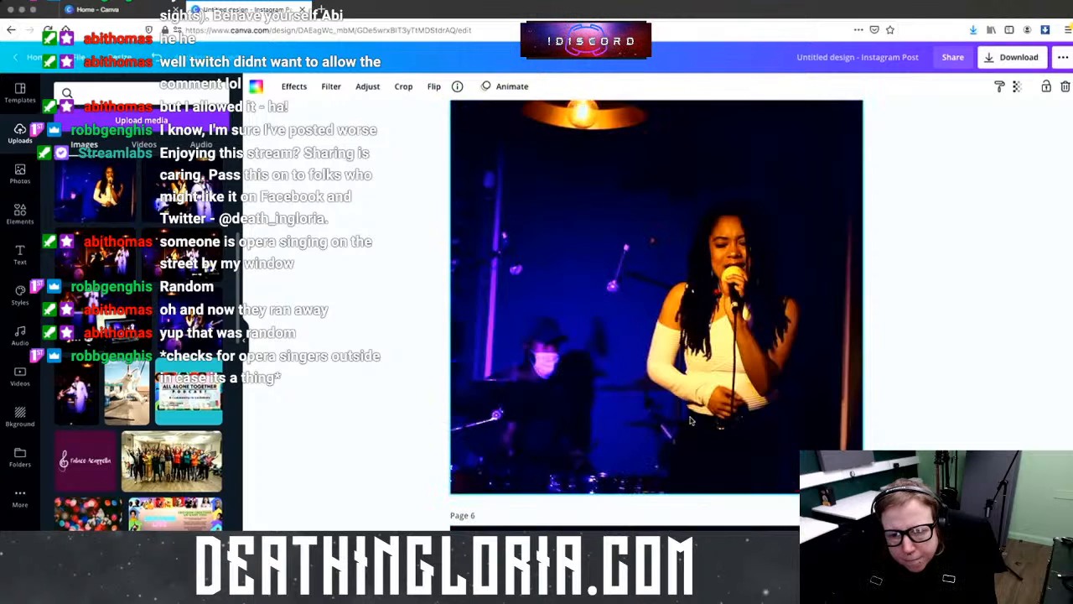
{"action": "scroll", "coordinate": [690, 420], "scroll_direction": "down", "scroll_amount": 4}
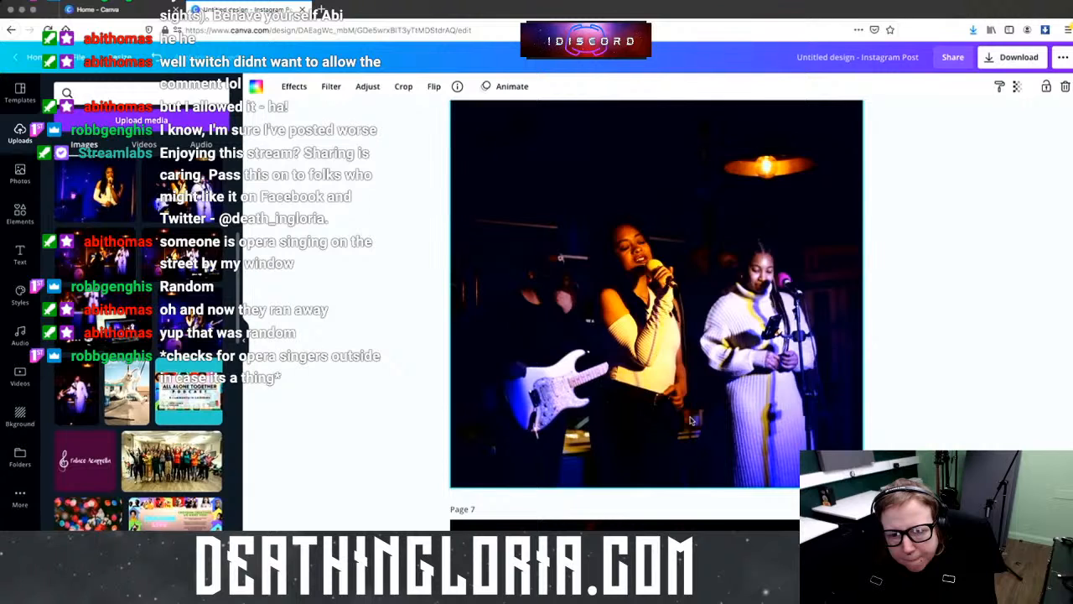
{"action": "scroll", "coordinate": [691, 419], "scroll_direction": "down", "scroll_amount": 4}
{"action": "scroll", "coordinate": [689, 419], "scroll_direction": "down", "scroll_amount": 8}
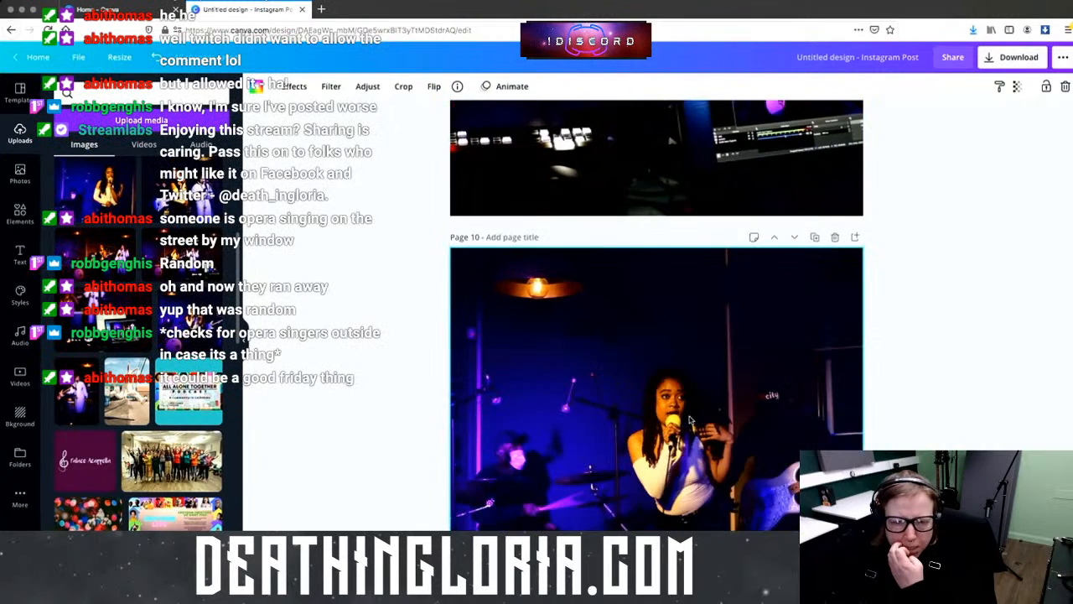
{"action": "scroll", "coordinate": [689, 419], "scroll_direction": "down", "scroll_amount": 2}
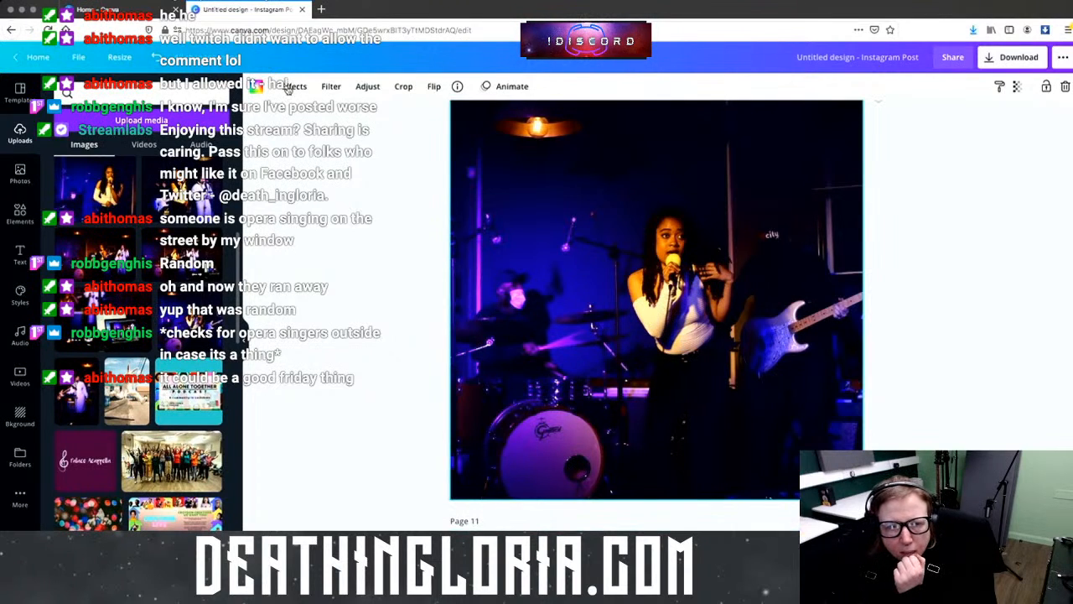
Step: Shift the tint of page 11's photo slightly in the Adjust settings
{"action": "left_click", "coordinate": [327, 87]}
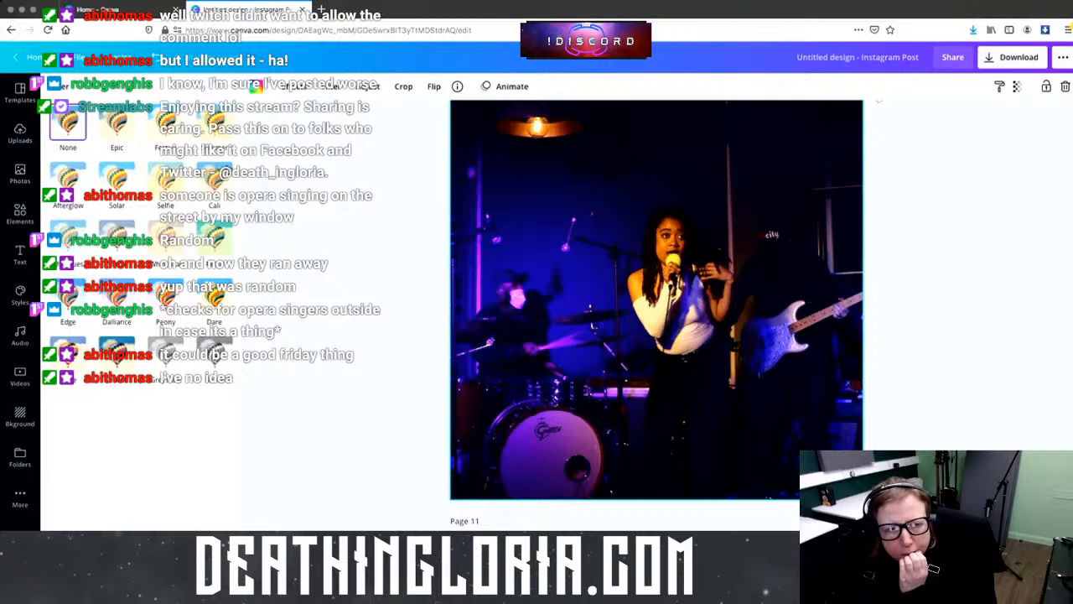
{"action": "left_click", "coordinate": [360, 87]}
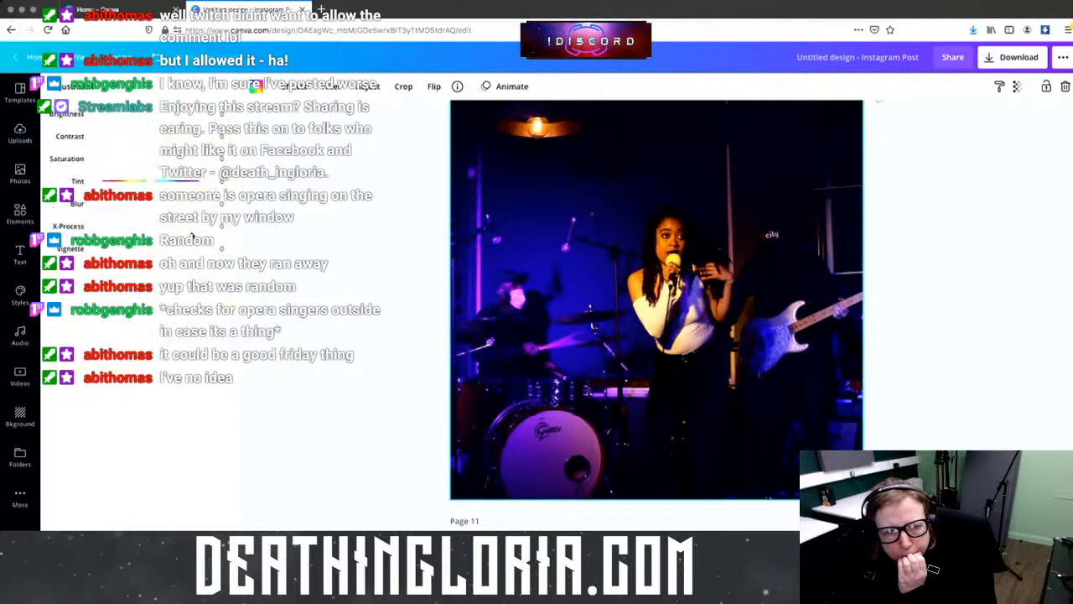
{"action": "left_click", "coordinate": [149, 183]}
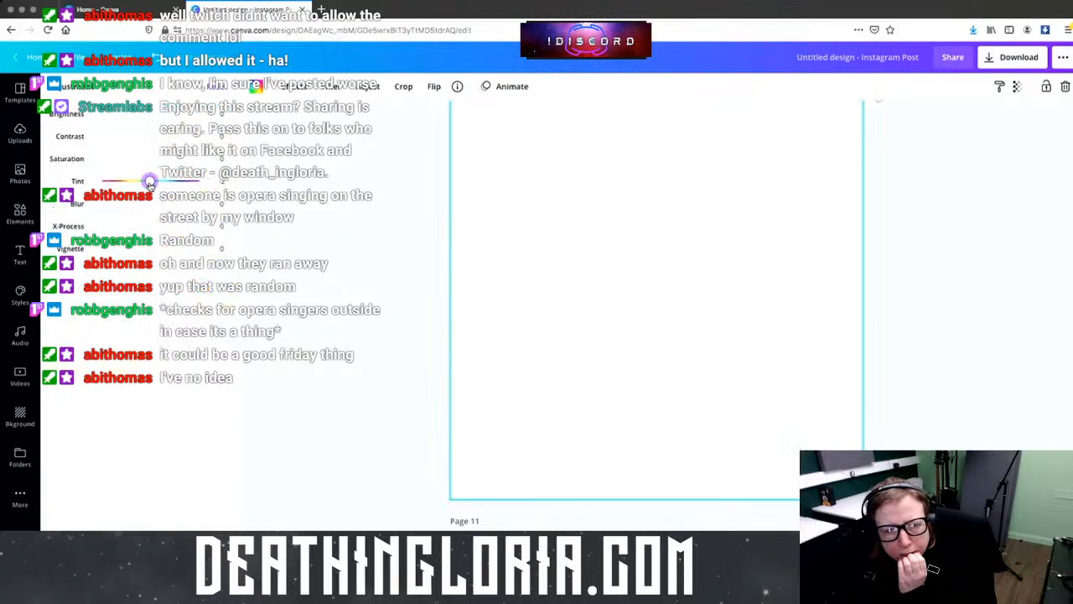
{"action": "left_click_drag", "start_coordinate": [149, 183], "coordinate": [150, 183]}
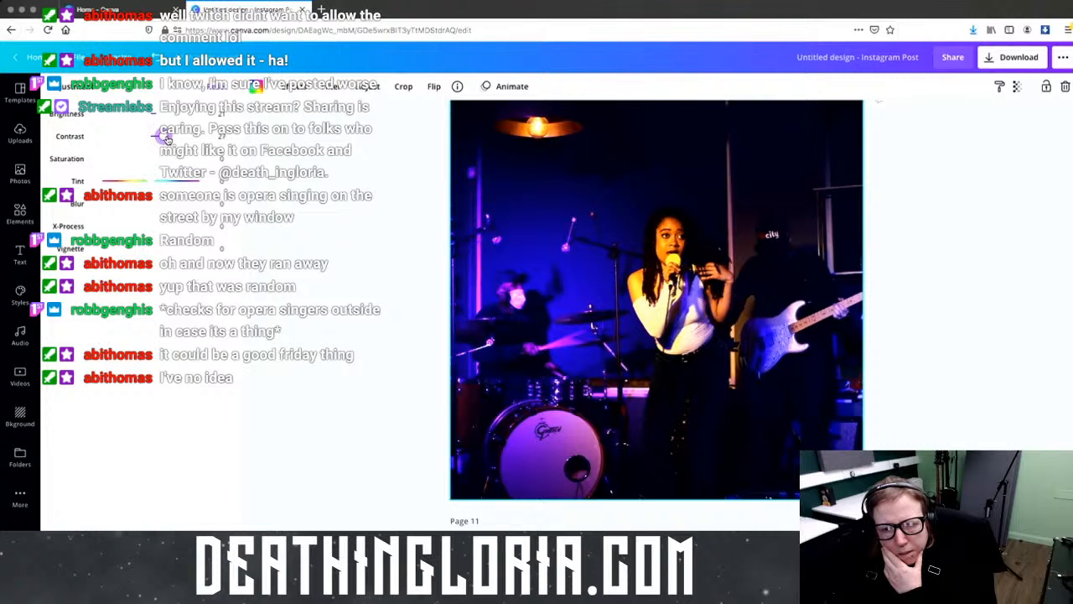
Step: Slightly tweak brightness and contrast on page 1's raised-arm singer and guitarist photo
{"action": "scroll", "coordinate": [751, 341], "scroll_direction": "up", "scroll_amount": 2}
{"action": "scroll", "coordinate": [750, 341], "scroll_direction": "up", "scroll_amount": 10}
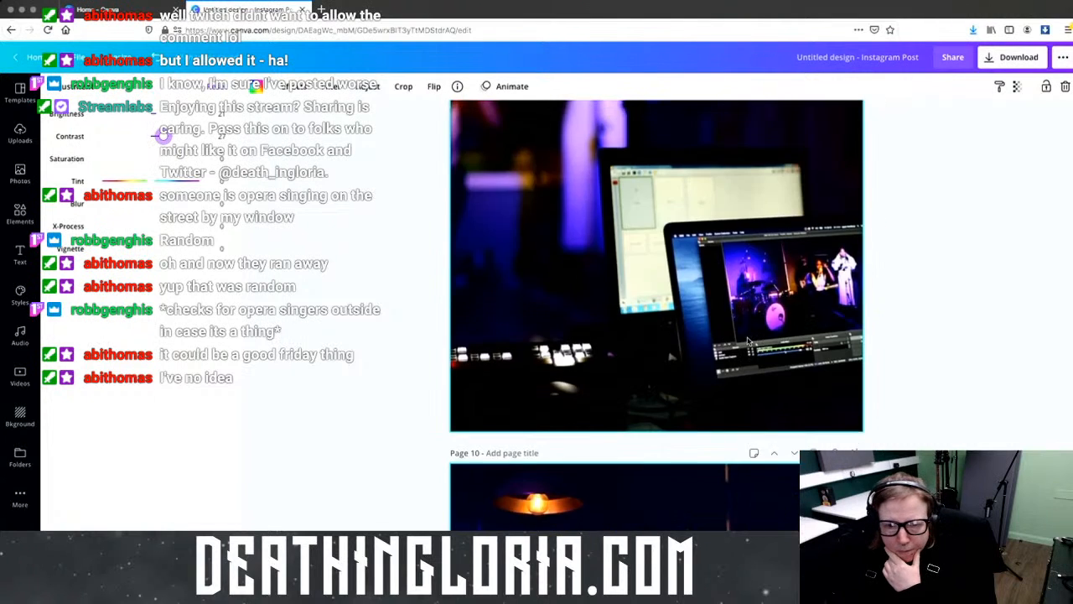
{"action": "scroll", "coordinate": [737, 338], "scroll_direction": "up", "scroll_amount": 18}
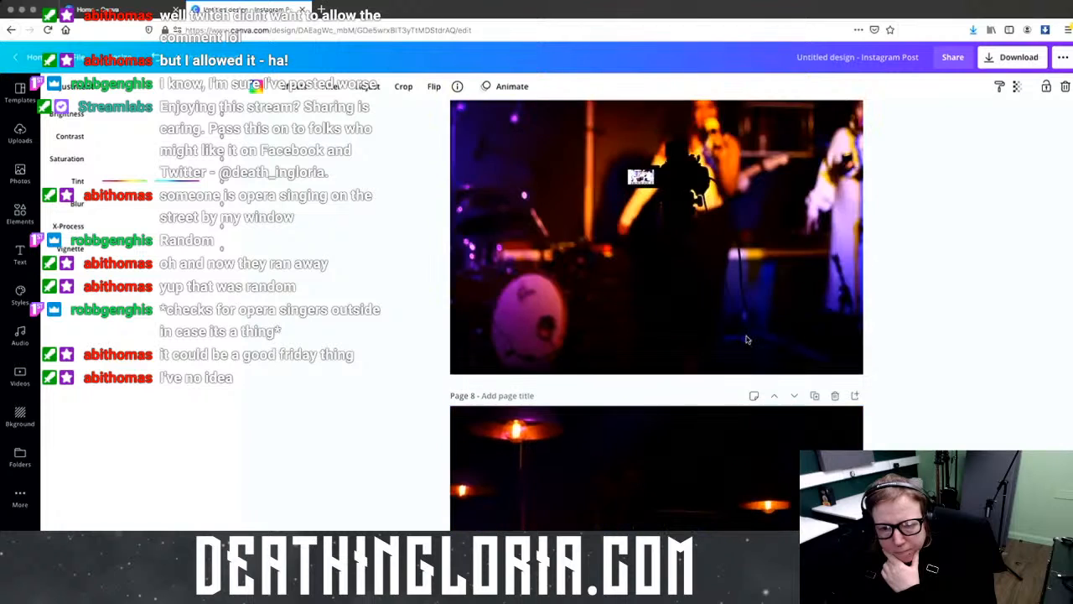
{"action": "scroll", "coordinate": [735, 332], "scroll_direction": "up", "scroll_amount": 12}
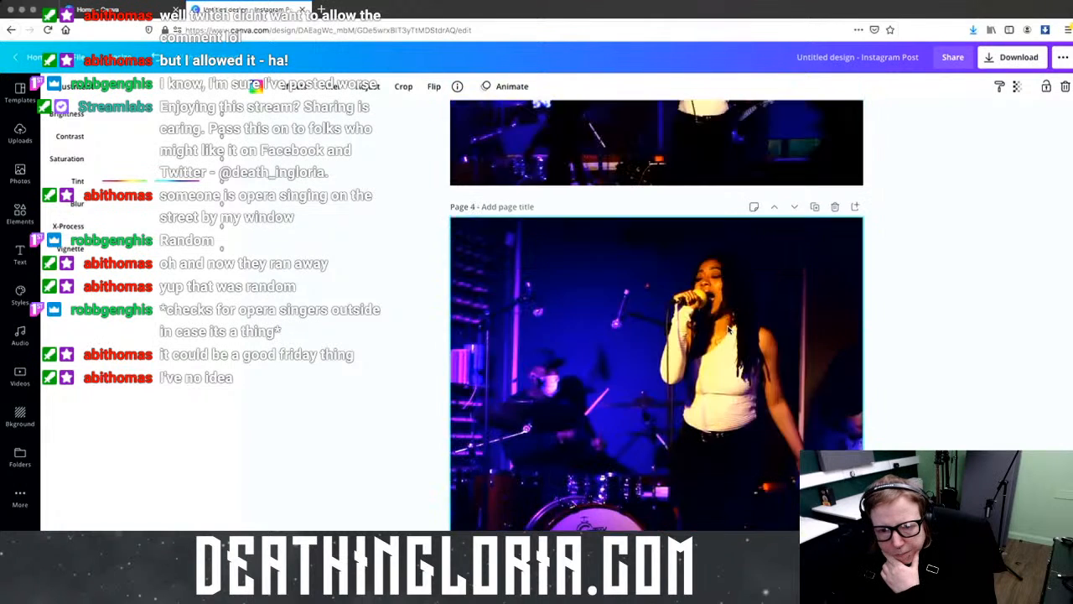
{"action": "scroll", "coordinate": [726, 330], "scroll_direction": "up", "scroll_amount": 10}
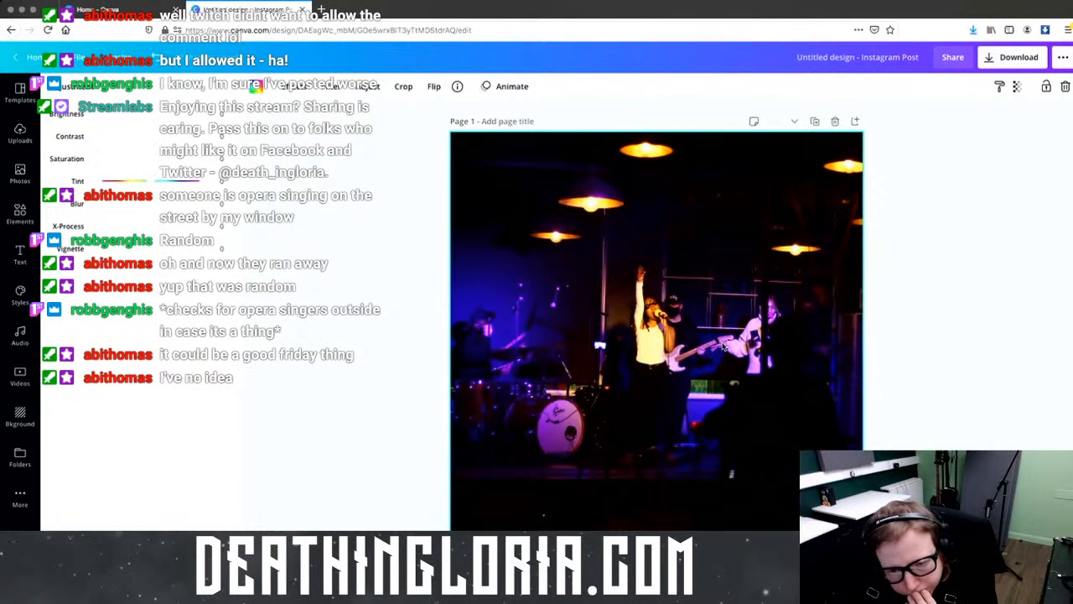
{"action": "scroll", "coordinate": [726, 352], "scroll_direction": "down", "scroll_amount": 4}
{"action": "scroll", "coordinate": [728, 363], "scroll_direction": "down", "scroll_amount": 1}
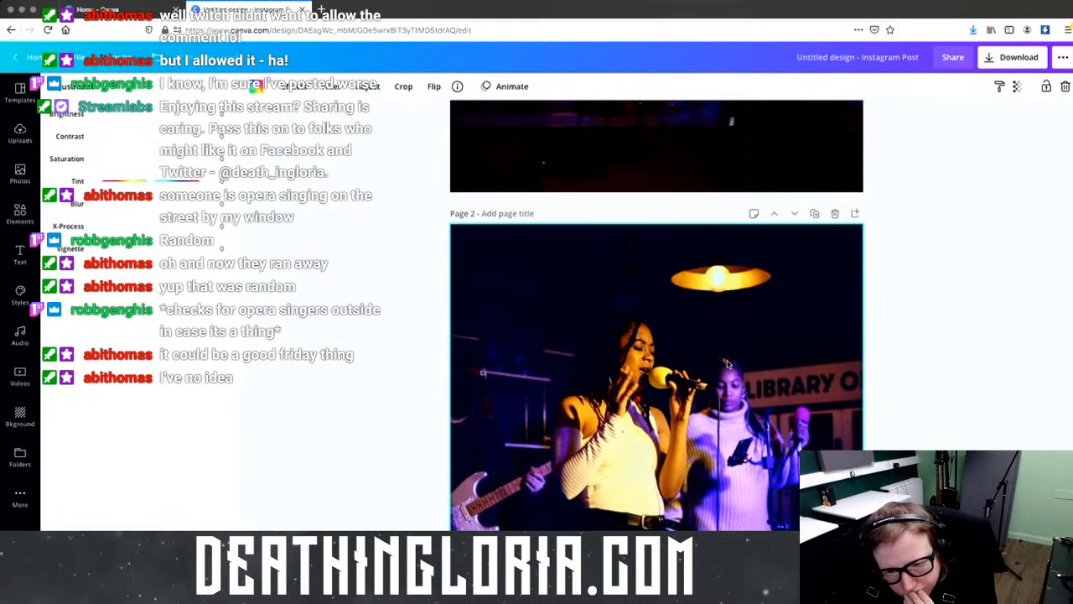
{"action": "scroll", "coordinate": [727, 363], "scroll_direction": "up", "scroll_amount": 5}
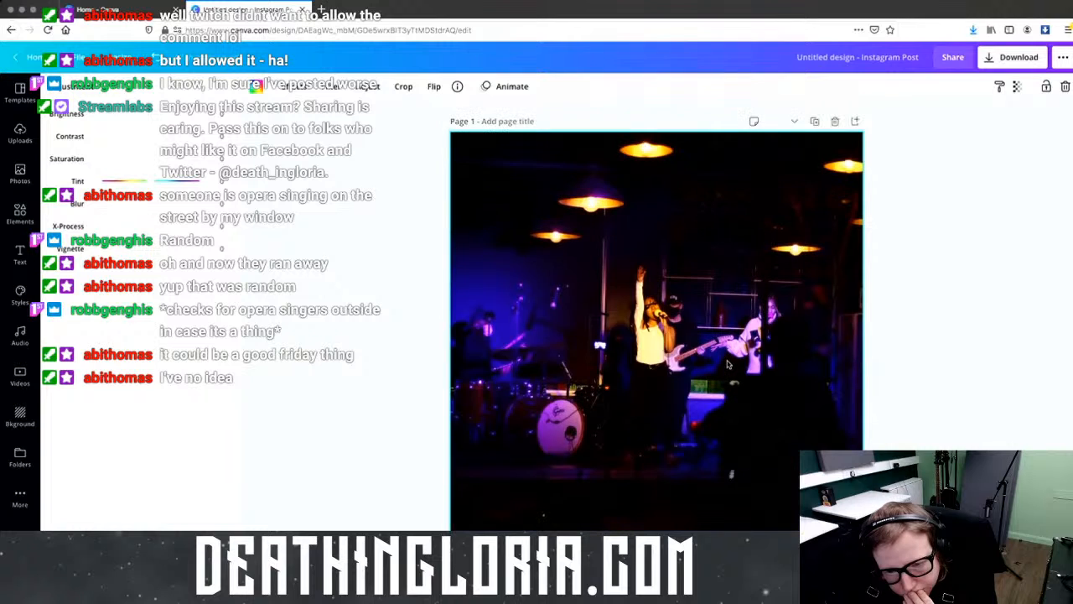
{"action": "left_click", "coordinate": [156, 115]}
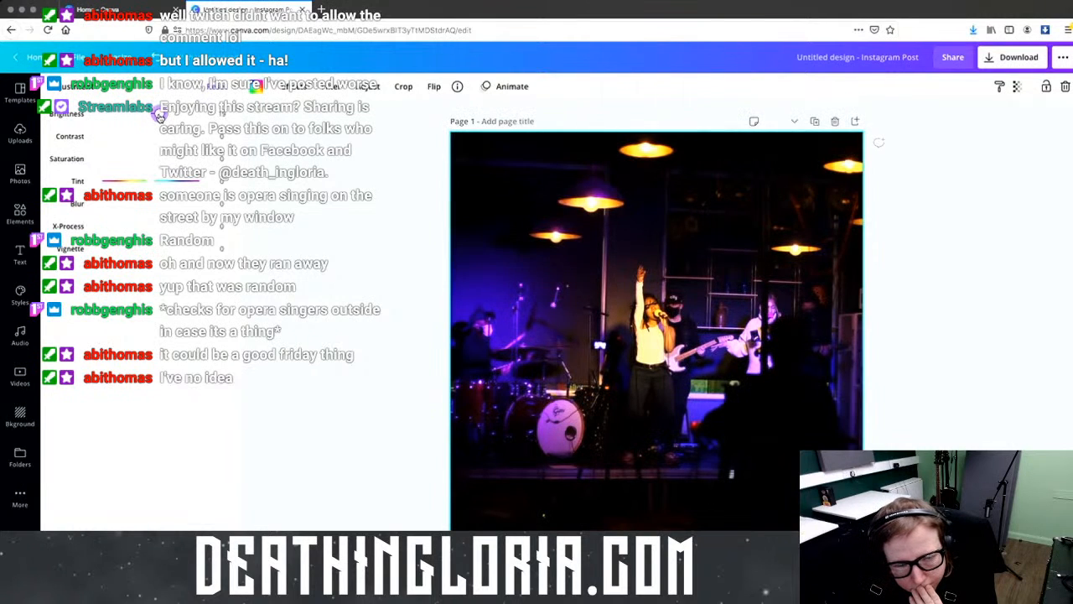
{"action": "left_click_drag", "start_coordinate": [162, 138], "coordinate": [157, 135]}
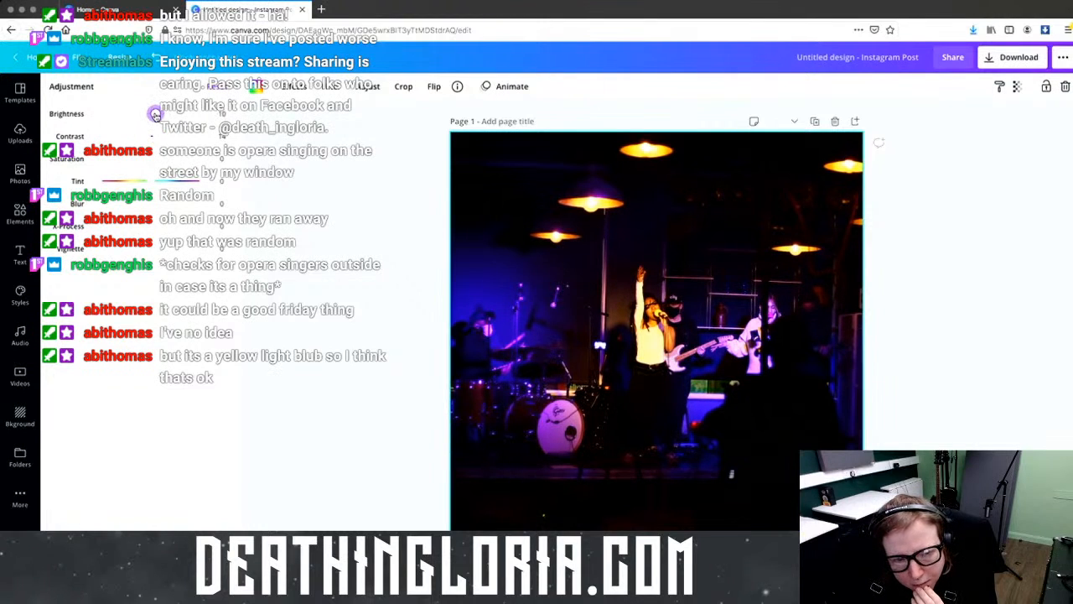
{"action": "left_click_drag", "start_coordinate": [154, 140], "coordinate": [151, 141]}
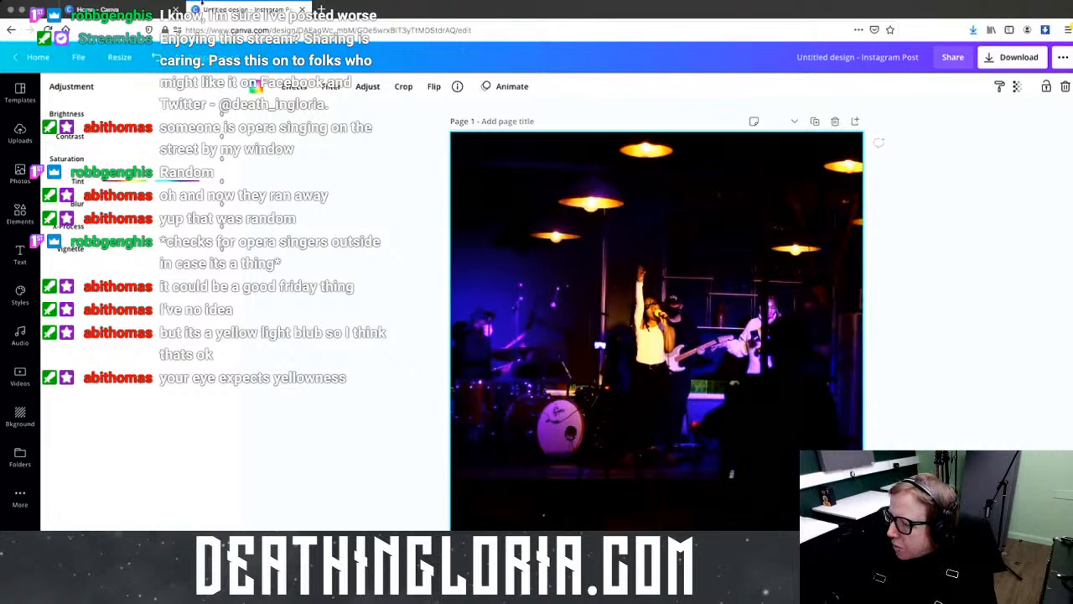
{"action": "mouse_move", "coordinate": [177, 4]}
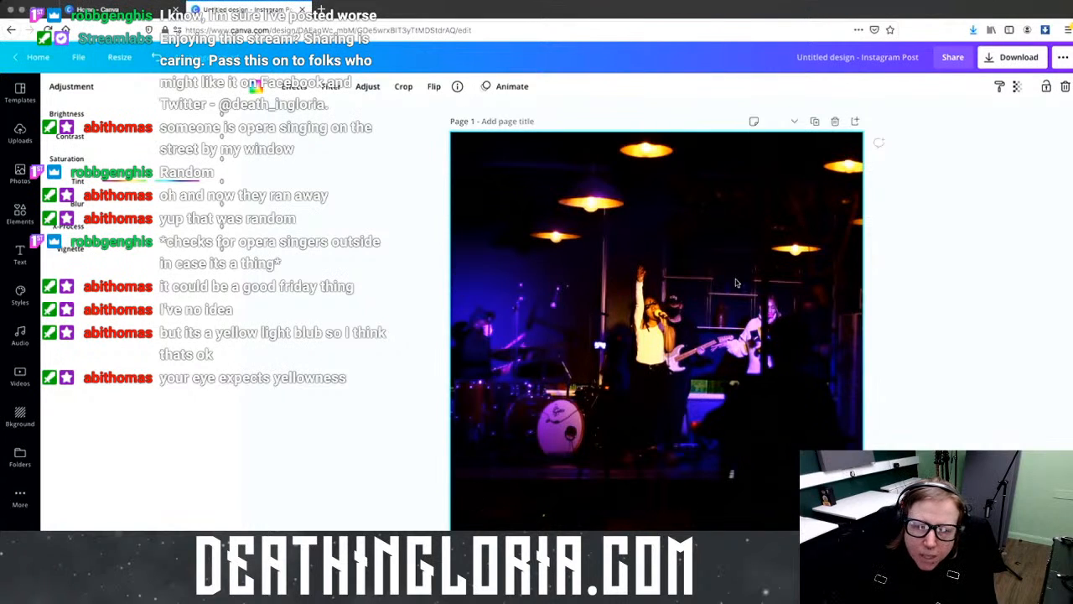
Step: Raise the brightness of page 4's singer-and-drummer photo and set its contrast to 24
{"action": "scroll", "coordinate": [738, 285], "scroll_direction": "down", "scroll_amount": 5}
{"action": "scroll", "coordinate": [738, 285], "scroll_direction": "down", "scroll_amount": 5}
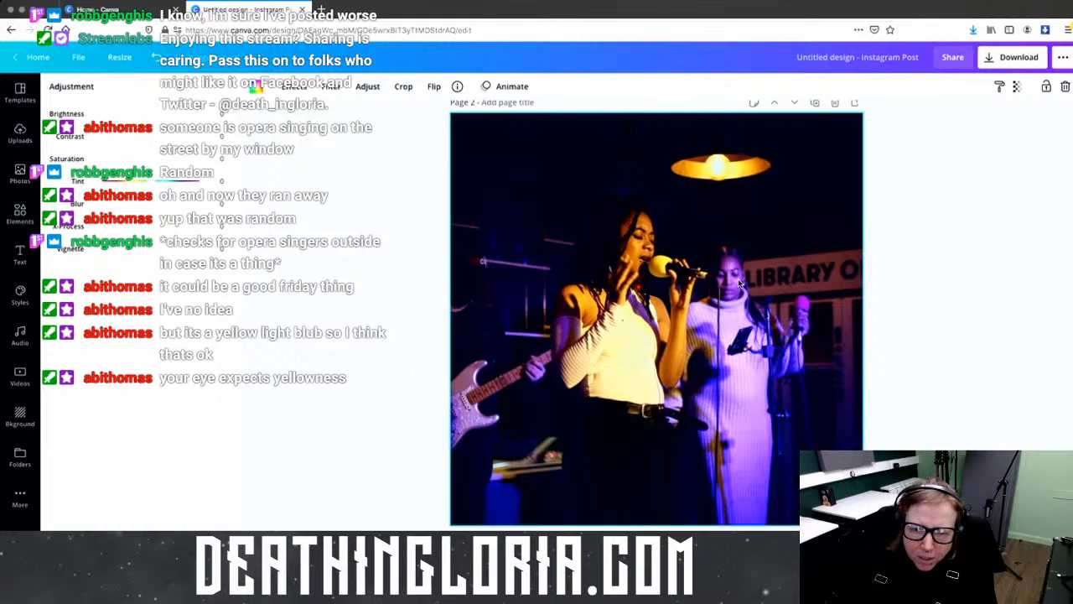
{"action": "scroll", "coordinate": [738, 281], "scroll_direction": "down", "scroll_amount": 10}
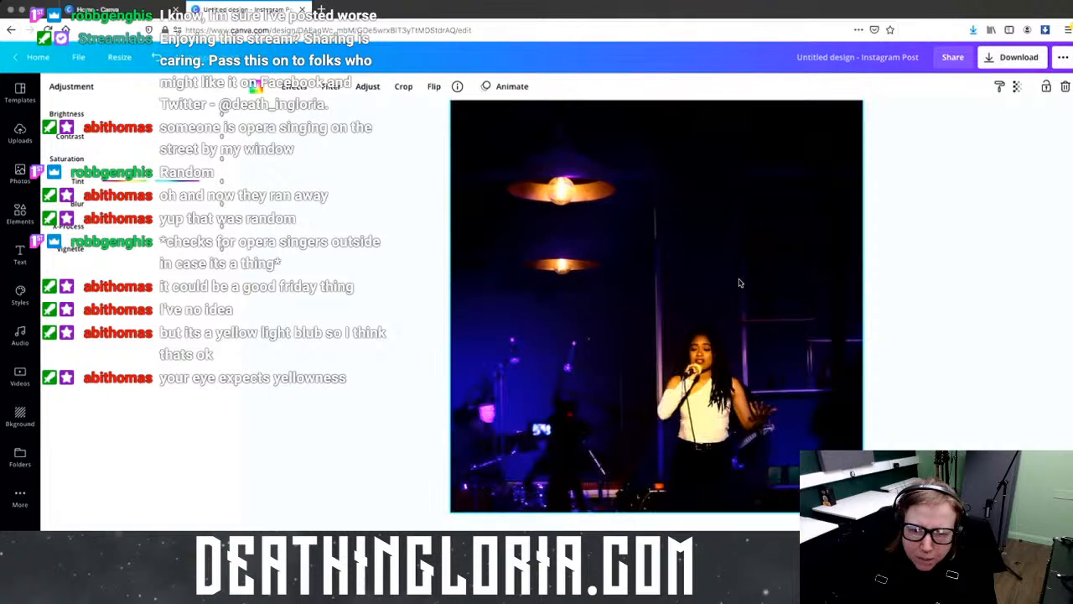
{"action": "scroll", "coordinate": [739, 281], "scroll_direction": "down", "scroll_amount": 10}
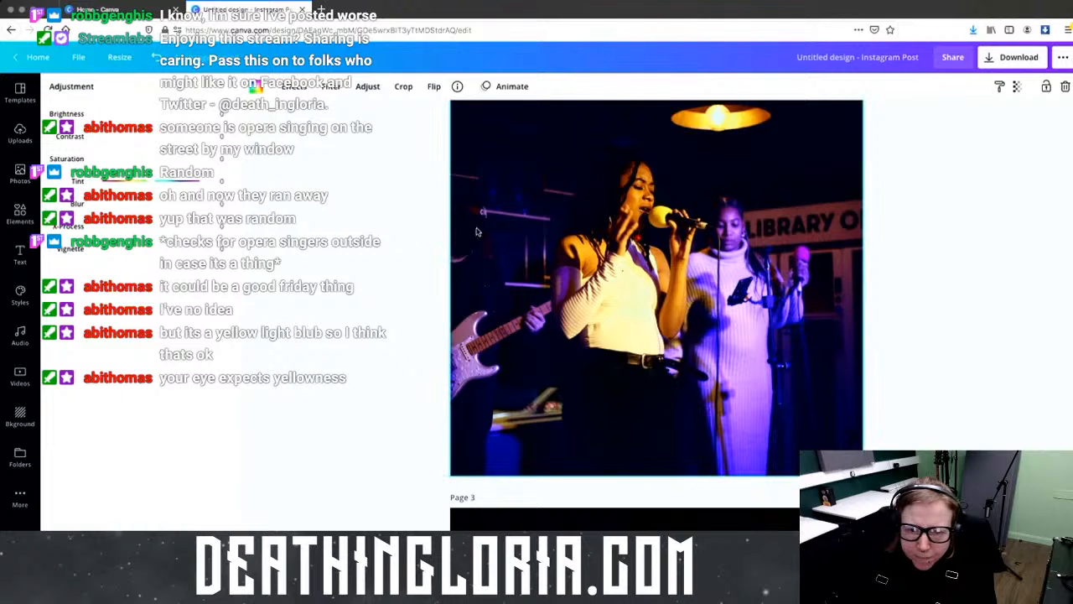
{"action": "scroll", "coordinate": [477, 231], "scroll_direction": "down", "scroll_amount": 10}
{"action": "scroll", "coordinate": [477, 232], "scroll_direction": "down", "scroll_amount": 5}
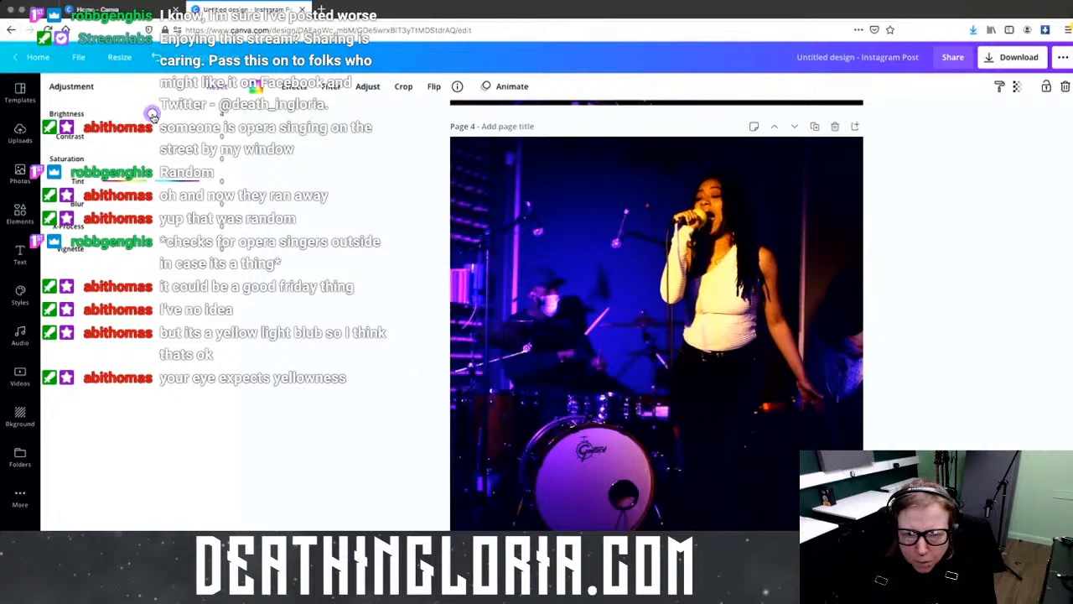
{"action": "mouse_move", "coordinate": [156, 114]}
{"action": "left_mouse_down"}
{"action": "mouse_move", "coordinate": [167, 111]}
{"action": "mouse_move", "coordinate": [160, 142]}
{"action": "mouse_move", "coordinate": [179, 145]}
{"action": "mouse_move", "coordinate": [157, 142]}
{"action": "mouse_move", "coordinate": [139, 117]}
{"action": "left_mouse_up"}
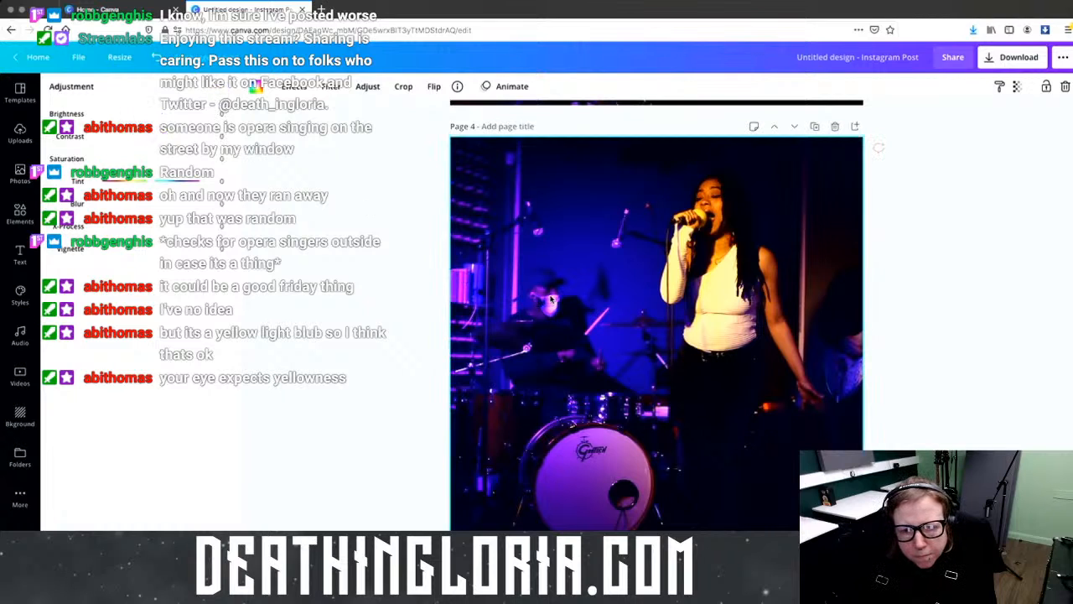
{"action": "left_click", "coordinate": [162, 114]}
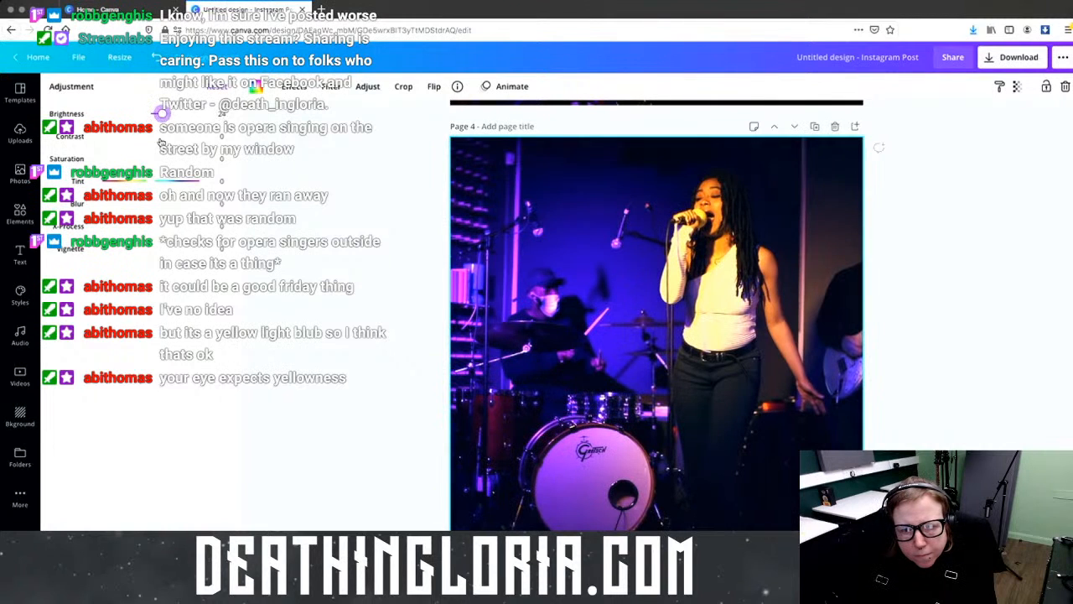
{"action": "left_click", "coordinate": [157, 138]}
{"action": "left_click_drag", "start_coordinate": [158, 139], "coordinate": [162, 139]}
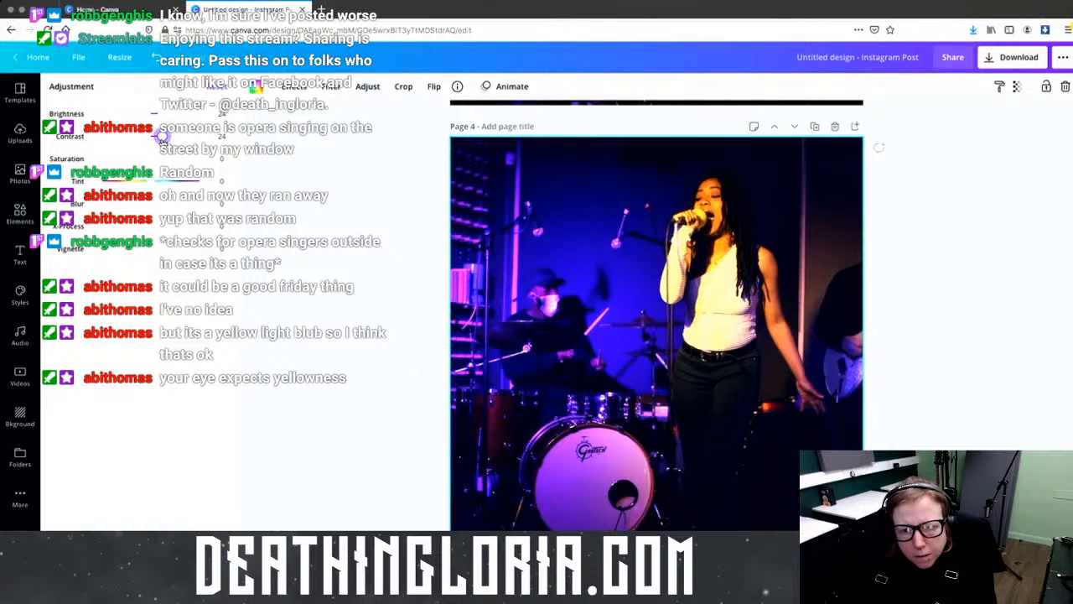
{"action": "scroll", "coordinate": [344, 258], "scroll_direction": "down", "scroll_amount": 5}
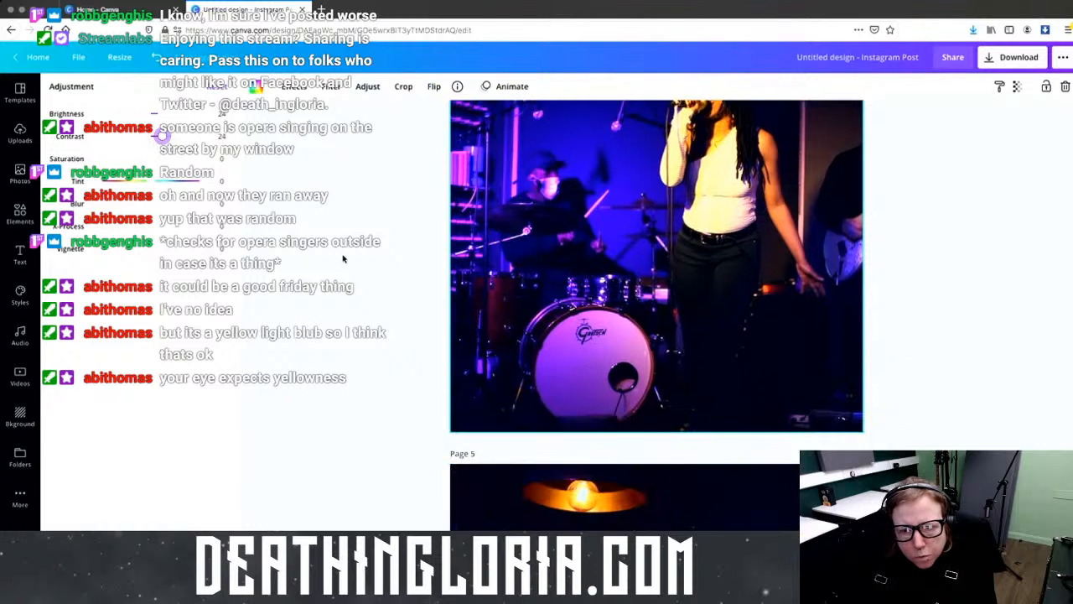
{"action": "scroll", "coordinate": [344, 258], "scroll_direction": "down", "scroll_amount": 2}
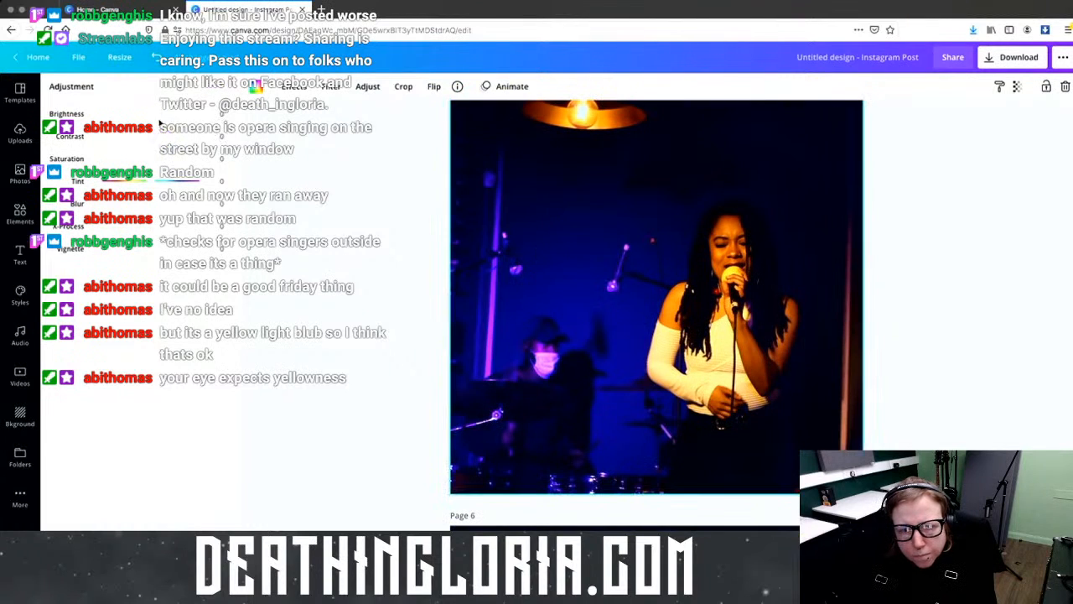
Step: Brighten the page 5 singer photo and raise its contrast to 23
{"action": "left_click_drag", "start_coordinate": [156, 114], "coordinate": [159, 112]}
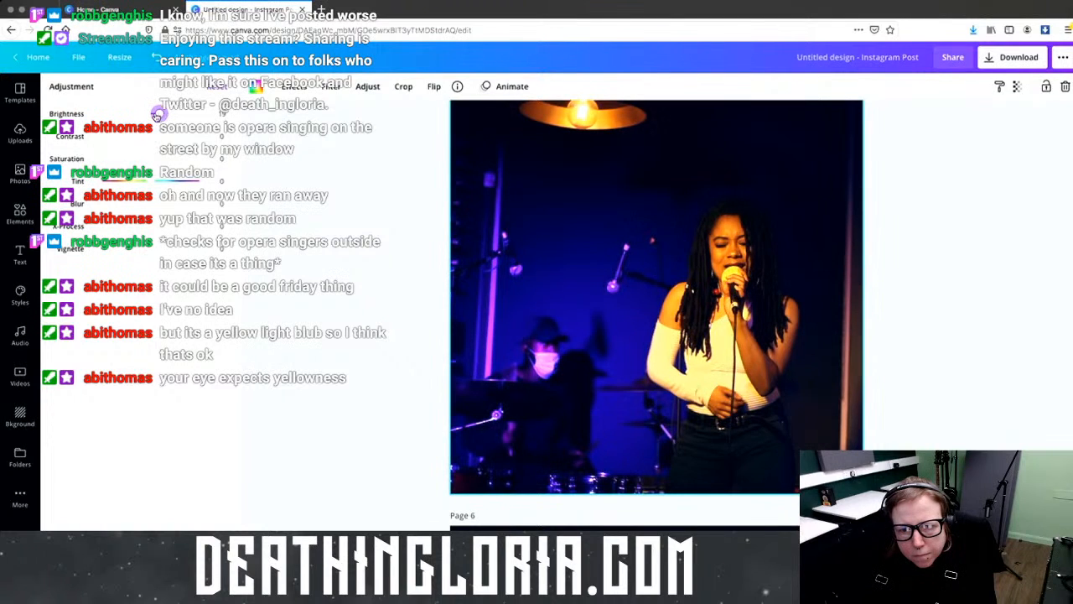
{"action": "mouse_move", "coordinate": [154, 138]}
{"action": "left_mouse_down"}
{"action": "mouse_move", "coordinate": [141, 160]}
{"action": "mouse_move", "coordinate": [159, 136]}
{"action": "left_mouse_up"}
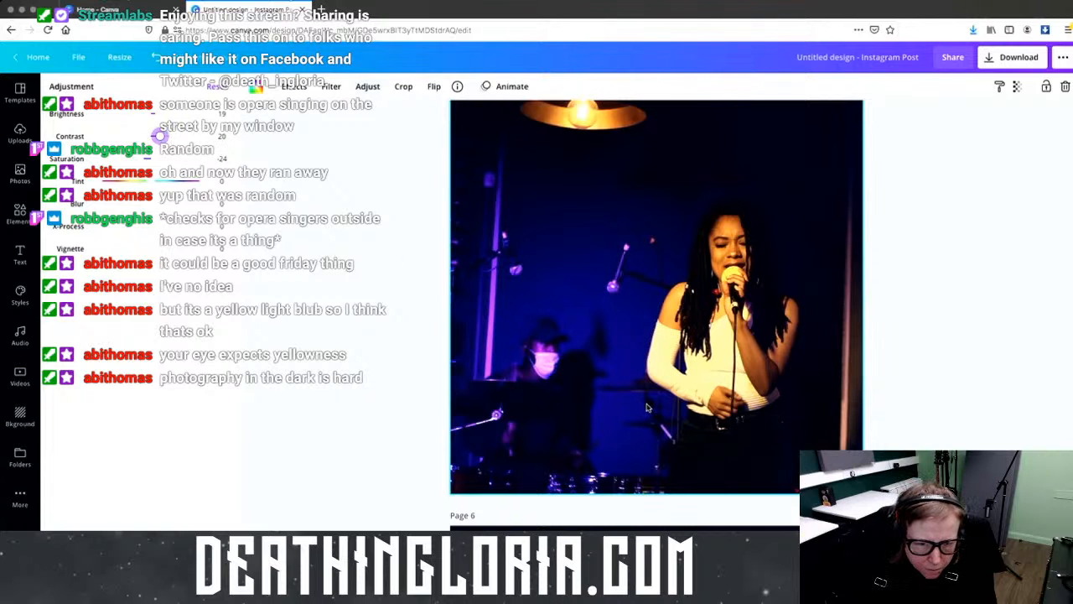
{"action": "scroll", "coordinate": [646, 407], "scroll_direction": "up", "scroll_amount": 15}
{"action": "scroll", "coordinate": [647, 406], "scroll_direction": "up", "scroll_amount": 10}
{"action": "scroll", "coordinate": [645, 405], "scroll_direction": "down", "scroll_amount": 8}
{"action": "scroll", "coordinate": [637, 402], "scroll_direction": "up", "scroll_amount": 1}
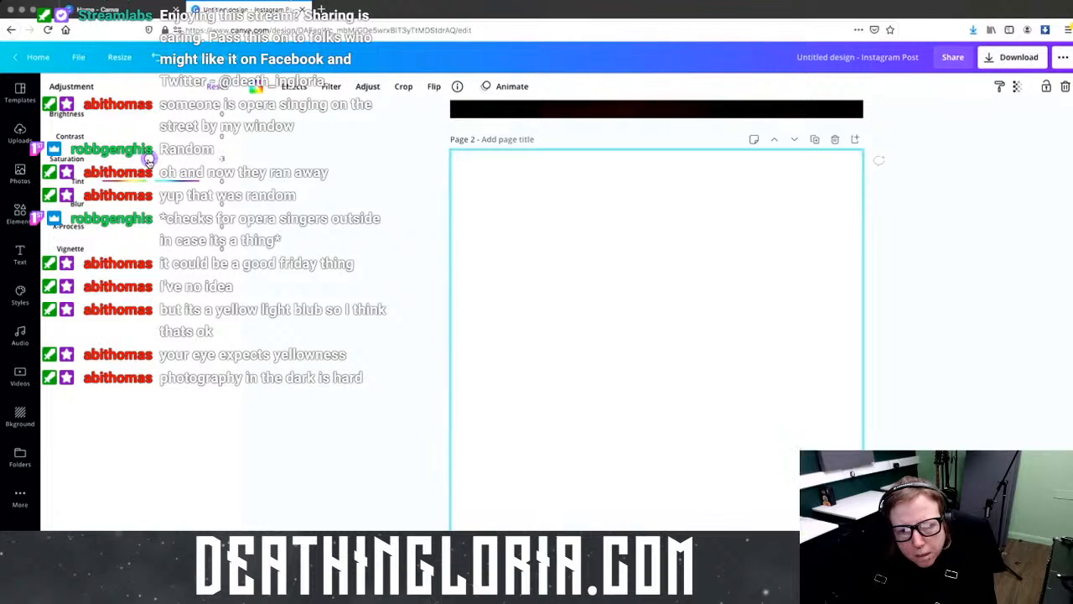
Step: Set the Page 2 photo's Saturation to -23, Brightness to 11 and Contrast to about 15
{"action": "left_click_drag", "start_coordinate": [152, 164], "coordinate": [141, 159]}
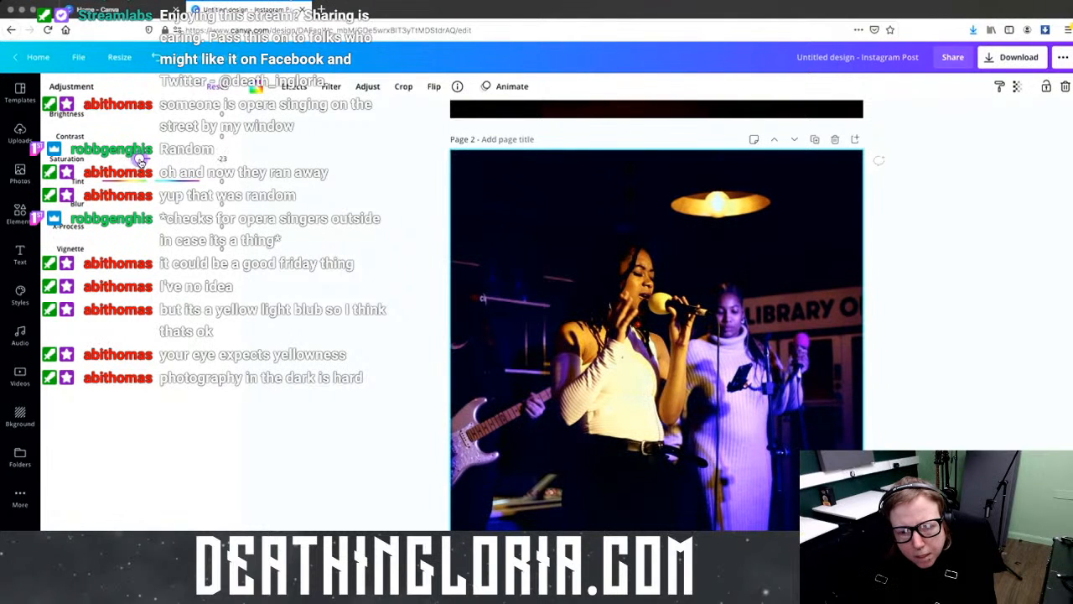
{"action": "left_click_drag", "start_coordinate": [152, 119], "coordinate": [154, 116]}
{"action": "left_click", "coordinate": [156, 138]}
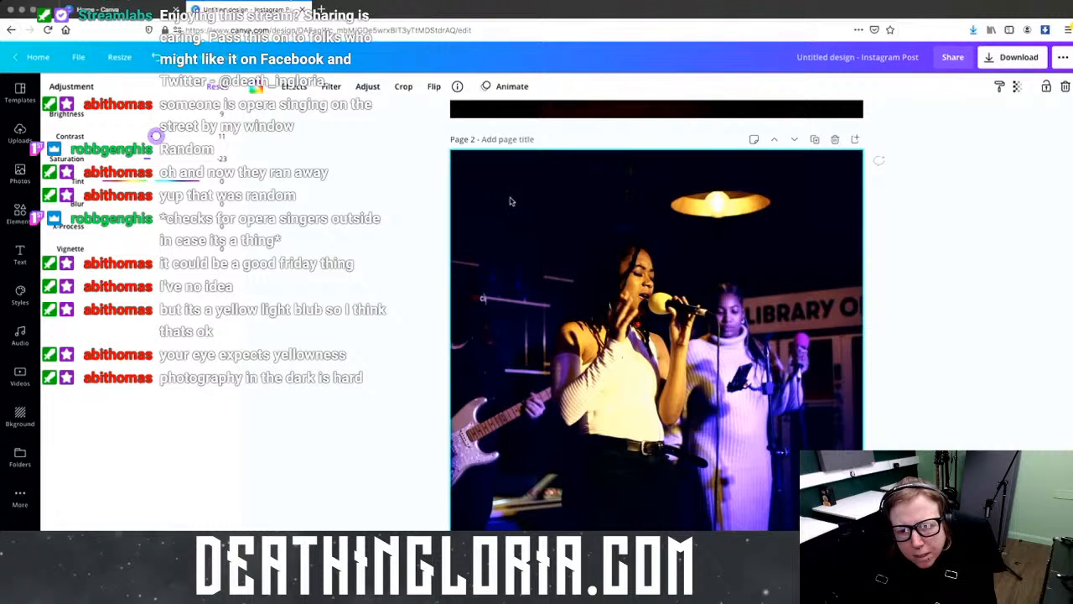
{"action": "scroll", "coordinate": [549, 203], "scroll_direction": "down", "scroll_amount": 5}
{"action": "scroll", "coordinate": [553, 202], "scroll_direction": "down", "scroll_amount": 5}
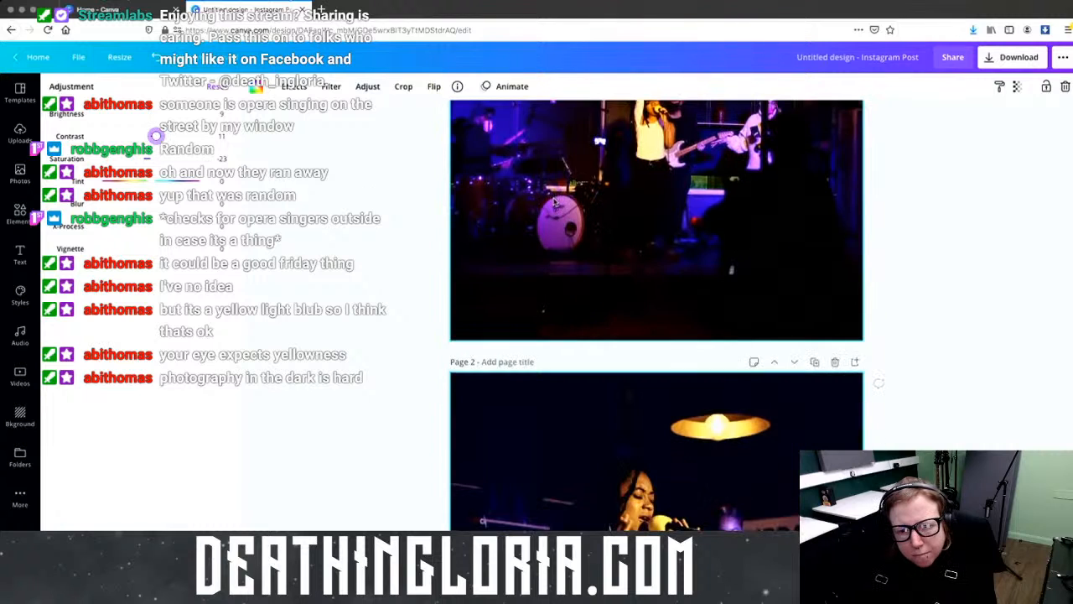
{"action": "scroll", "coordinate": [557, 201], "scroll_direction": "down", "scroll_amount": 4}
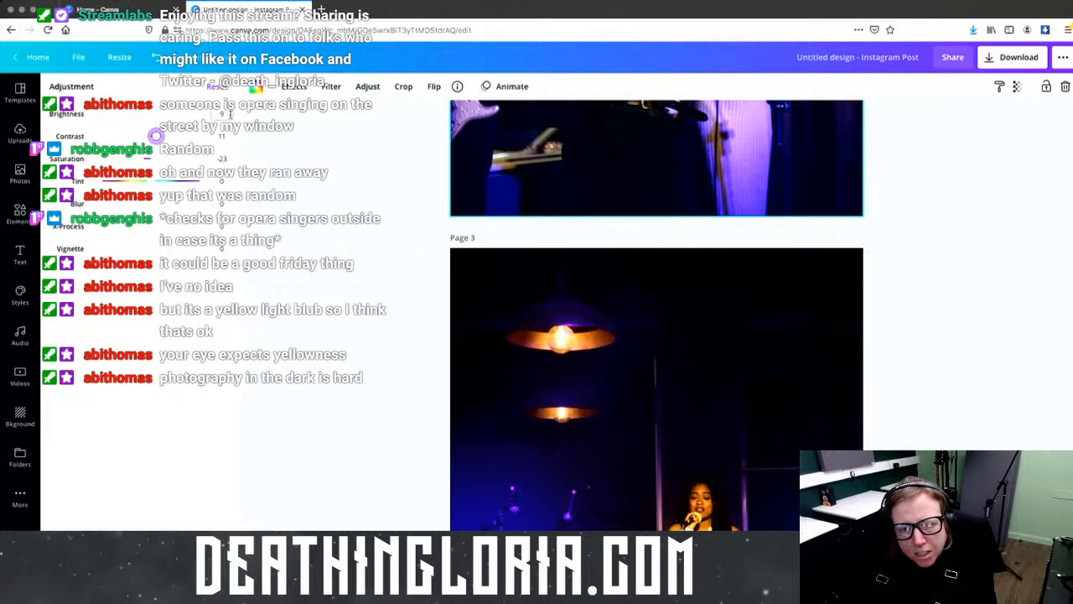
{"action": "left_click", "coordinate": [223, 136]}
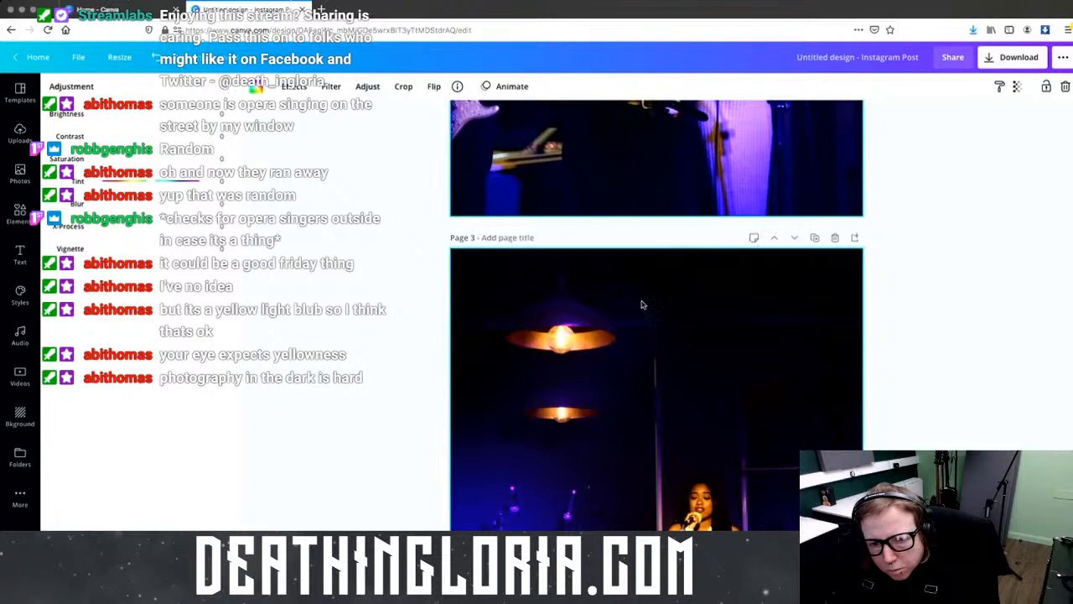
Step: Scroll down to Page 6's photo of the two singers and guitarist
{"action": "scroll", "coordinate": [645, 308], "scroll_direction": "up", "scroll_amount": 3}
{"action": "scroll", "coordinate": [647, 308], "scroll_direction": "up", "scroll_amount": 1}
{"action": "scroll", "coordinate": [675, 317], "scroll_direction": "down", "scroll_amount": 5}
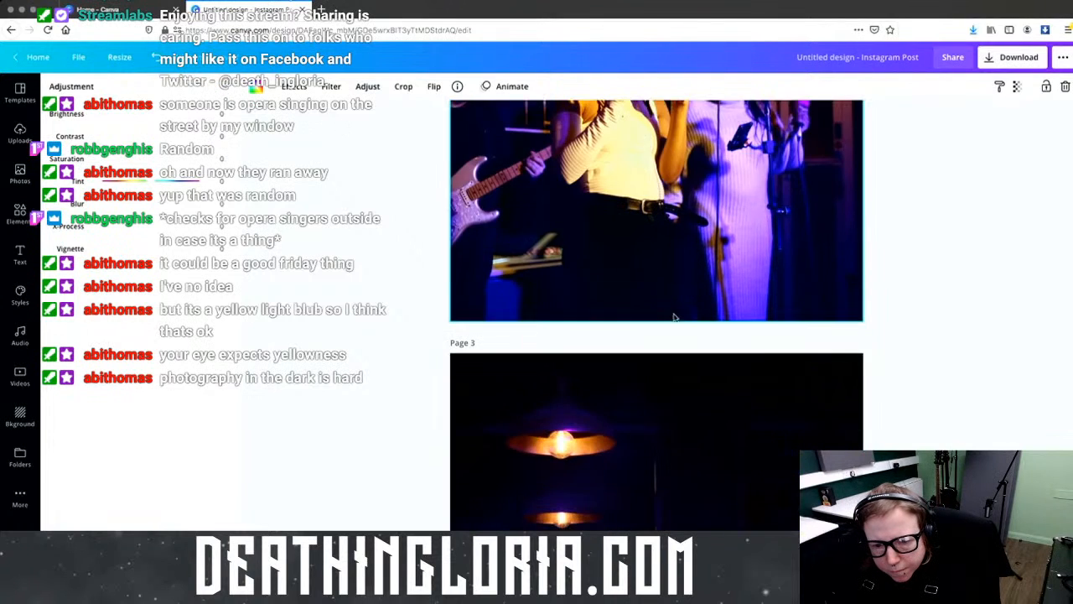
{"action": "scroll", "coordinate": [676, 317], "scroll_direction": "down", "scroll_amount": 3}
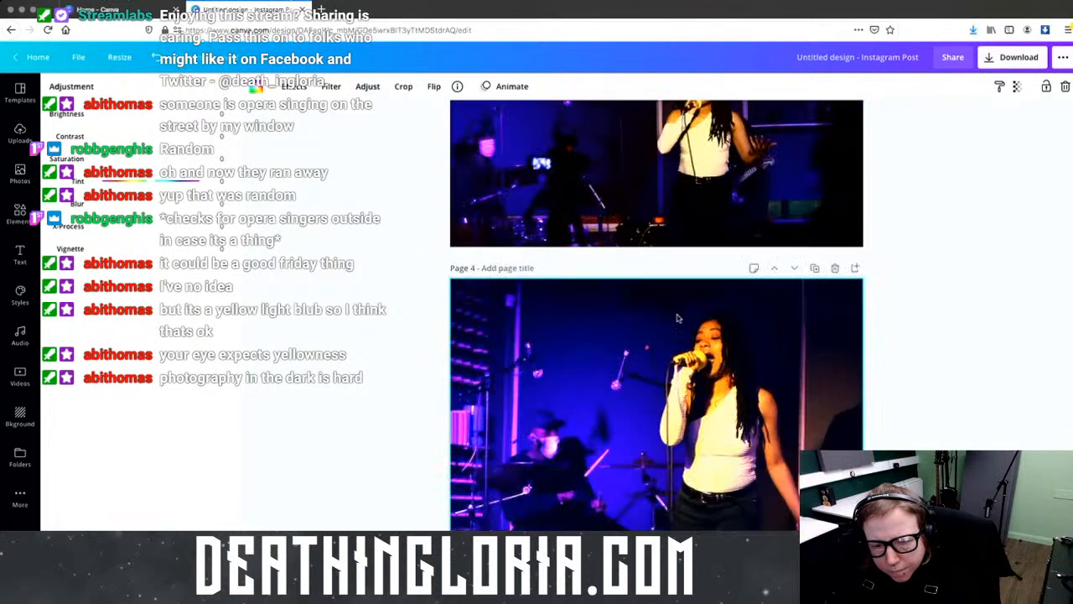
{"action": "scroll", "coordinate": [678, 317], "scroll_direction": "down", "scroll_amount": 2}
{"action": "scroll", "coordinate": [678, 319], "scroll_direction": "down", "scroll_amount": 1}
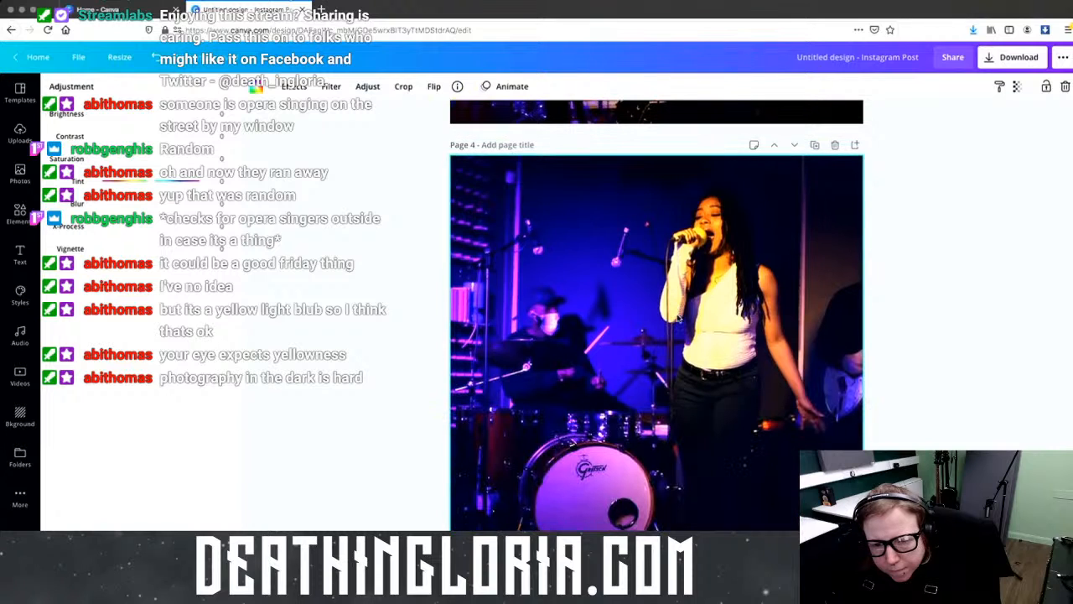
{"action": "scroll", "coordinate": [678, 318], "scroll_direction": "down", "scroll_amount": 7}
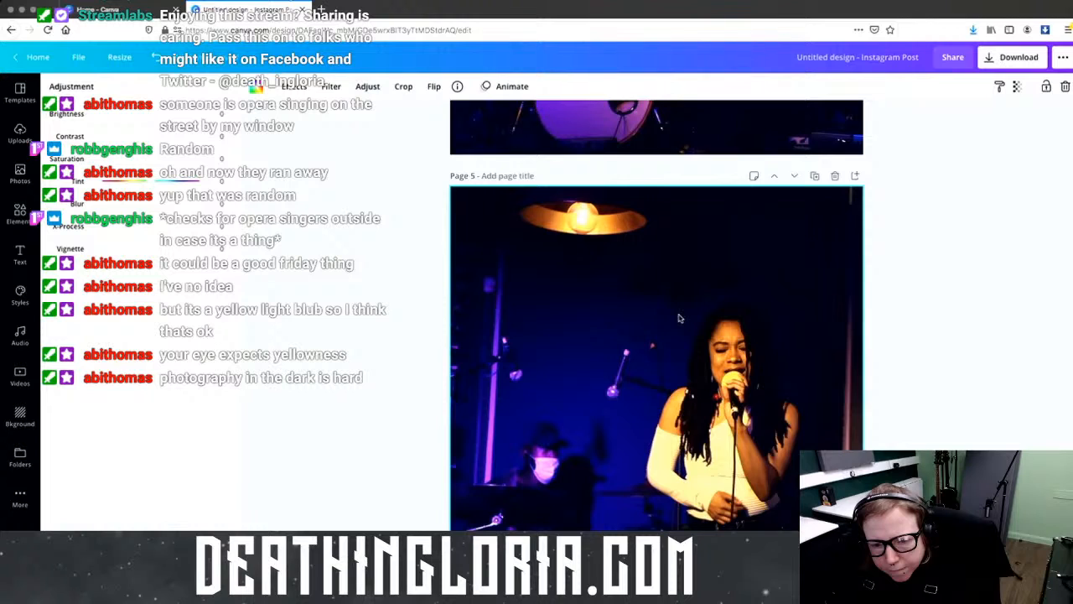
{"action": "scroll", "coordinate": [679, 318], "scroll_direction": "down", "scroll_amount": 5}
{"action": "scroll", "coordinate": [679, 318], "scroll_direction": "down", "scroll_amount": 1}
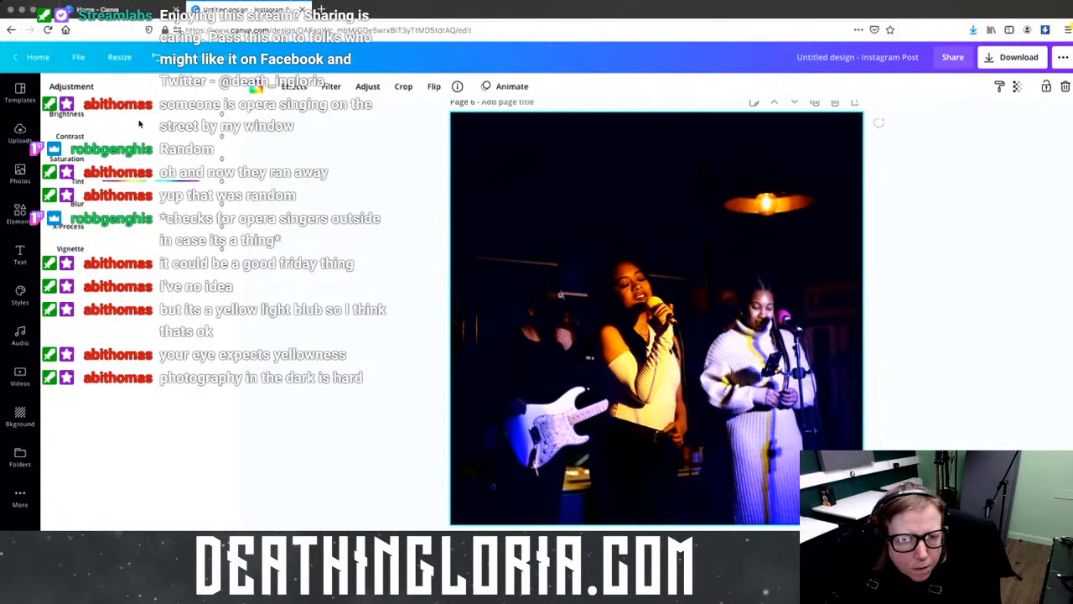
Step: Brighten the Page 6 singers photo and drag its saturation down, then partly back up
{"action": "mouse_move", "coordinate": [155, 118]}
{"action": "left_mouse_down"}
{"action": "mouse_move", "coordinate": [165, 137]}
{"action": "mouse_move", "coordinate": [162, 116]}
{"action": "left_mouse_up"}
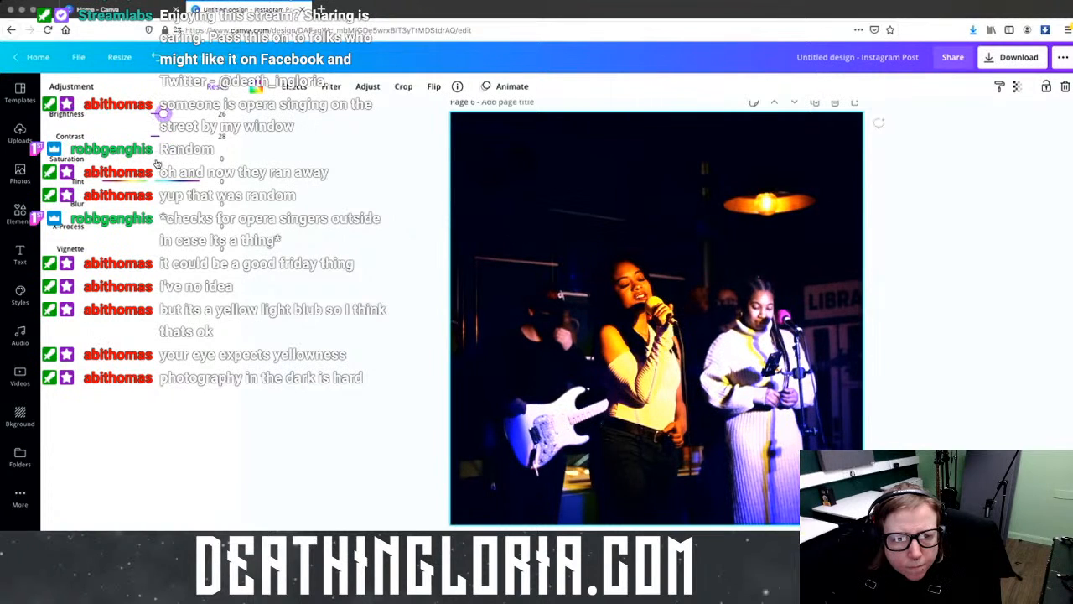
{"action": "left_click_drag", "start_coordinate": [155, 159], "coordinate": [100, 158]}
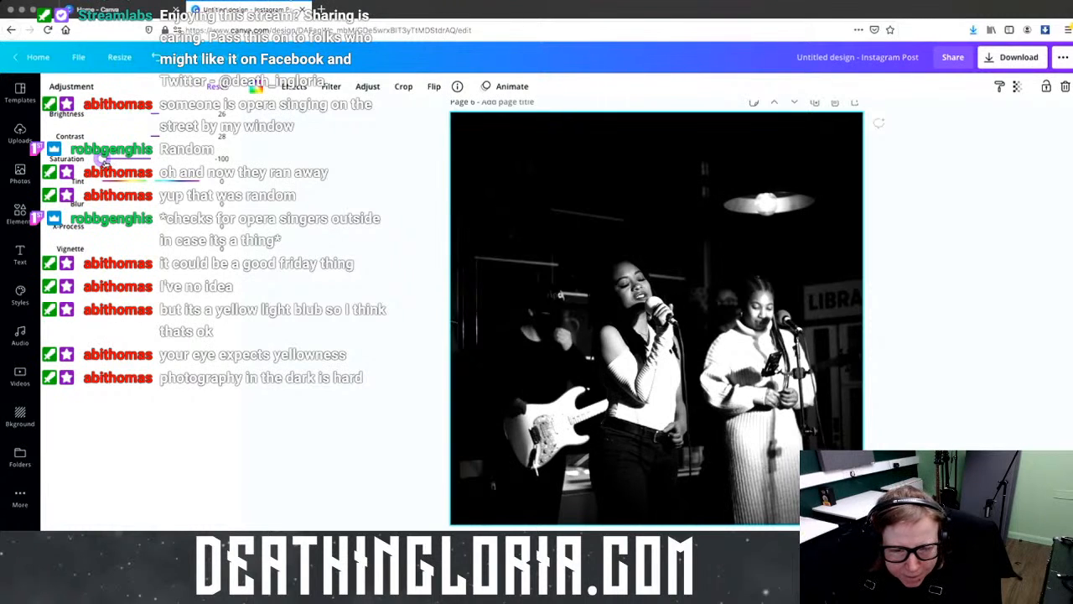
{"action": "left_click_drag", "start_coordinate": [103, 159], "coordinate": [121, 161]}
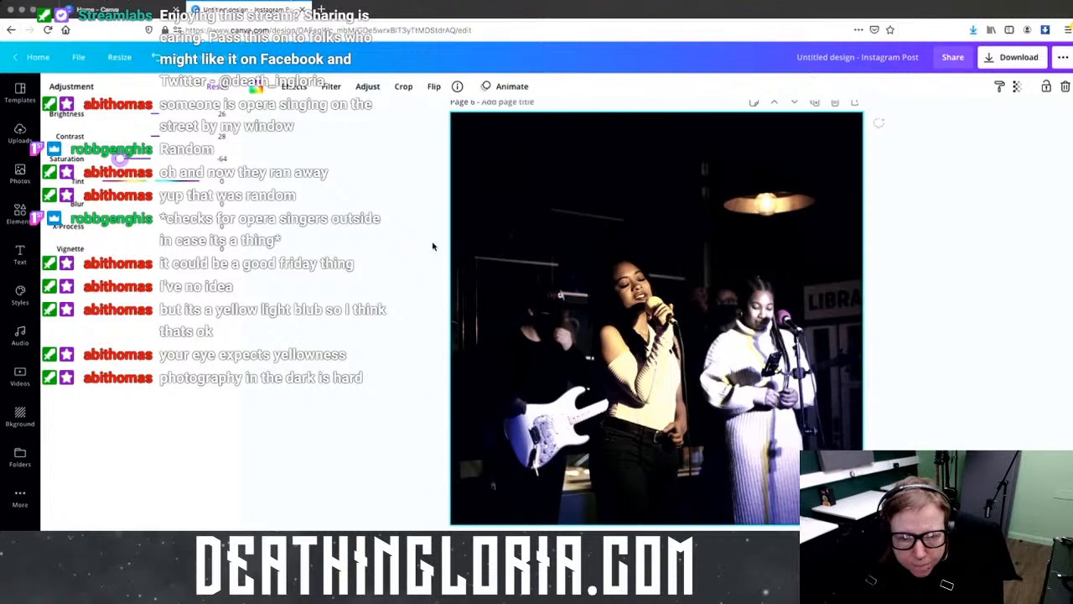
{"action": "left_click_drag", "start_coordinate": [110, 155], "coordinate": [124, 160]}
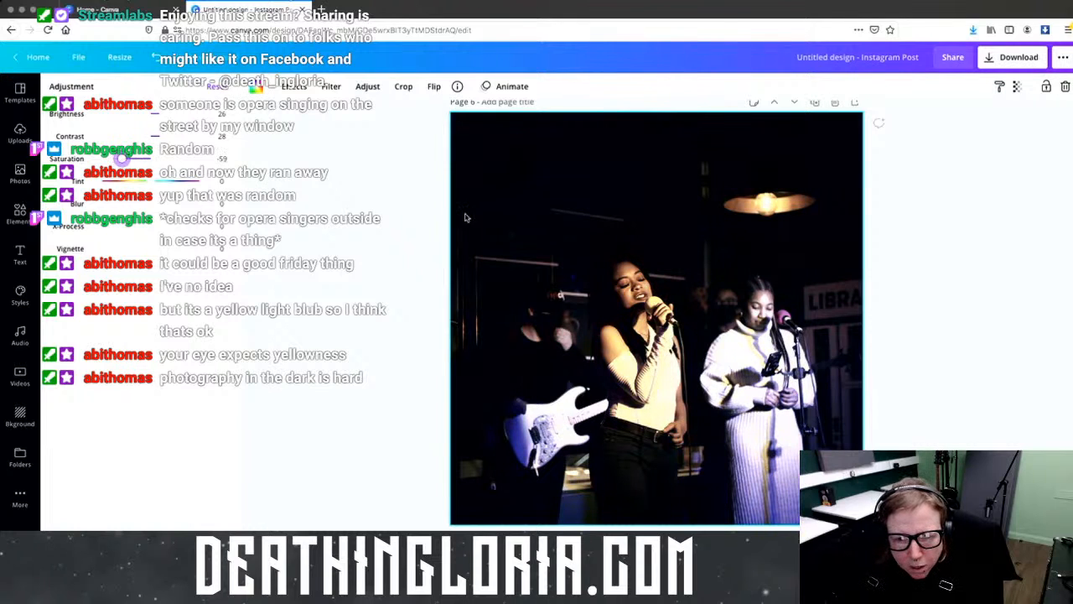
Step: Reset the Page 6 photo's Saturation and Contrast values to 0
{"action": "scroll", "coordinate": [891, 281], "scroll_direction": "down", "scroll_amount": 2}
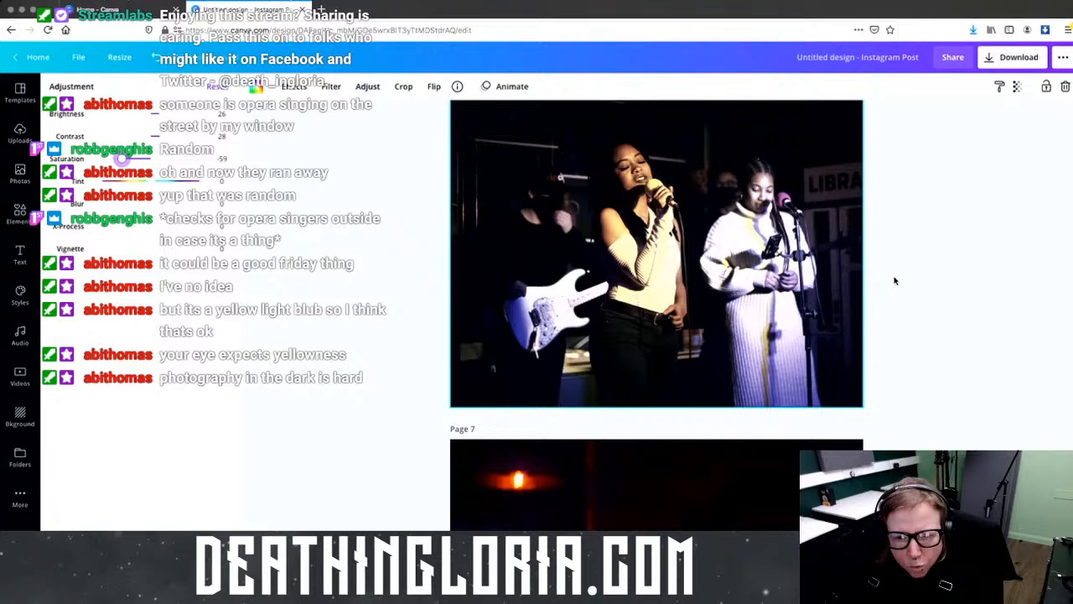
{"action": "scroll", "coordinate": [894, 281], "scroll_direction": "down", "scroll_amount": 5}
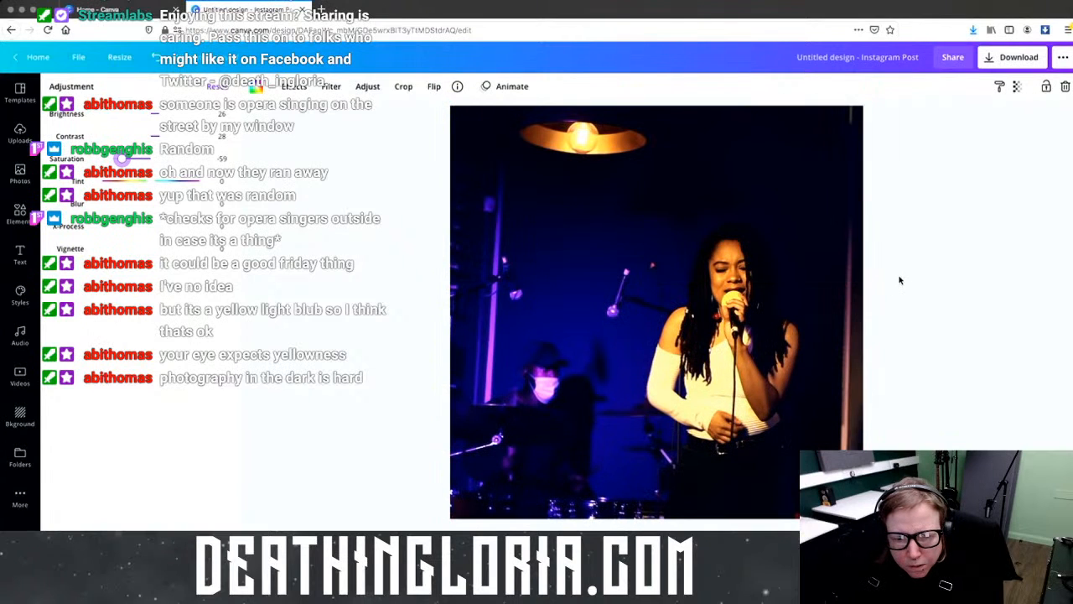
{"action": "scroll", "coordinate": [900, 280], "scroll_direction": "down", "scroll_amount": 4}
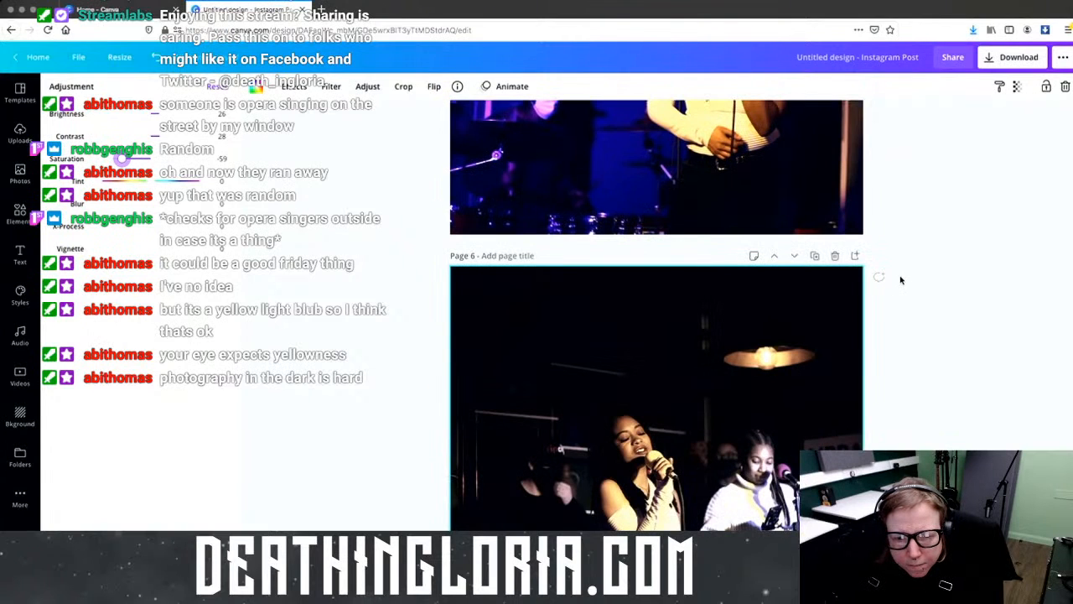
{"action": "scroll", "coordinate": [900, 280], "scroll_direction": "down", "scroll_amount": 3}
{"action": "scroll", "coordinate": [901, 280], "scroll_direction": "up", "scroll_amount": 3}
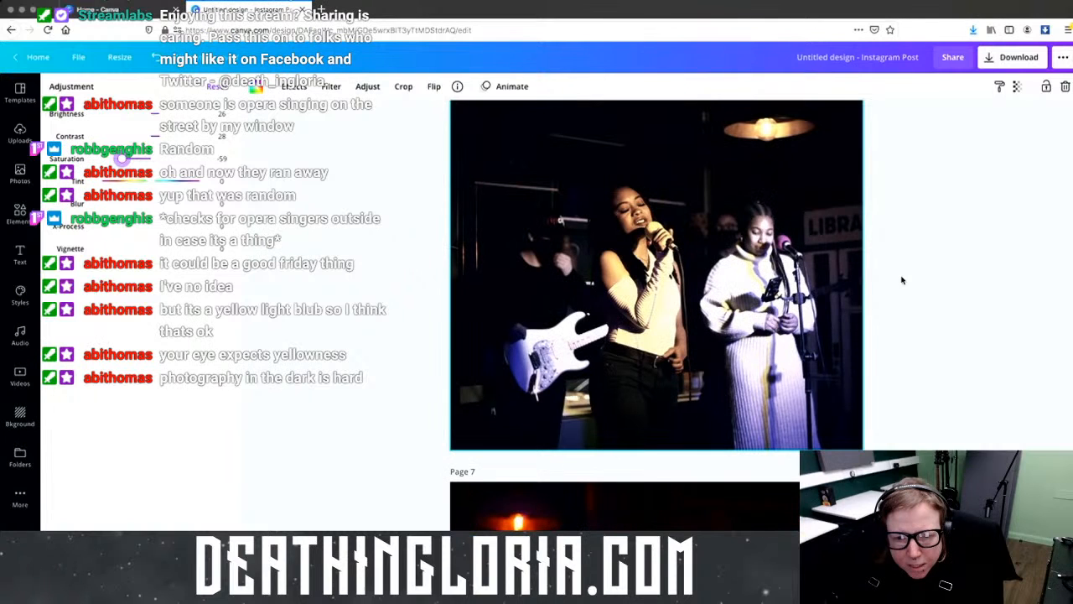
{"action": "scroll", "coordinate": [902, 280], "scroll_direction": "up", "scroll_amount": 1}
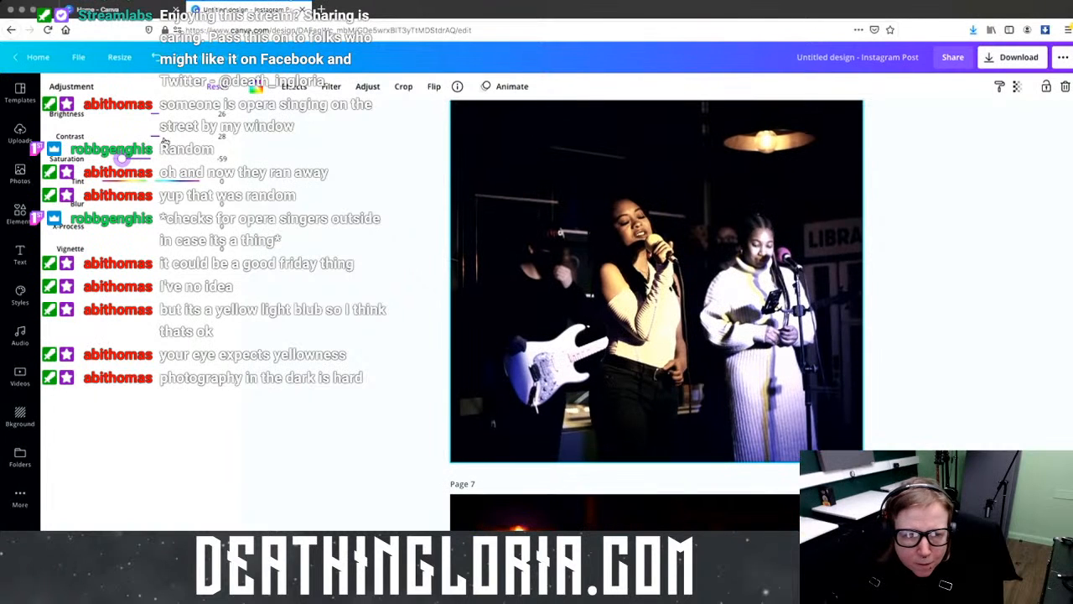
{"action": "left_click", "coordinate": [223, 158]}
{"action": "type", "text": "0"}
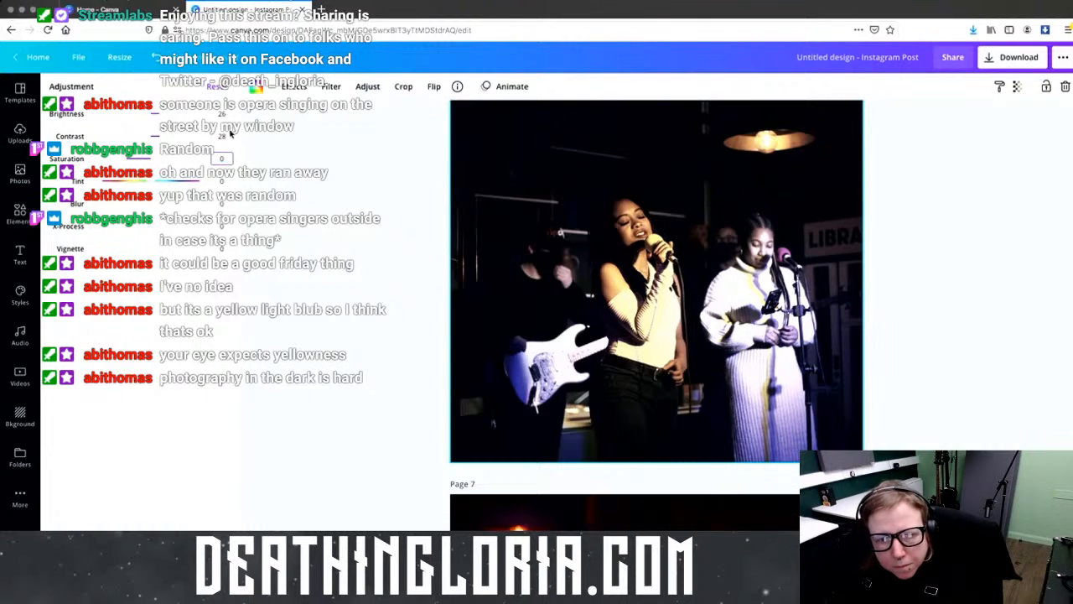
{"action": "left_click", "coordinate": [224, 134]}
{"action": "left_click", "coordinate": [224, 114]}
{"action": "scroll", "coordinate": [623, 240], "scroll_direction": "down", "scroll_amount": 3}
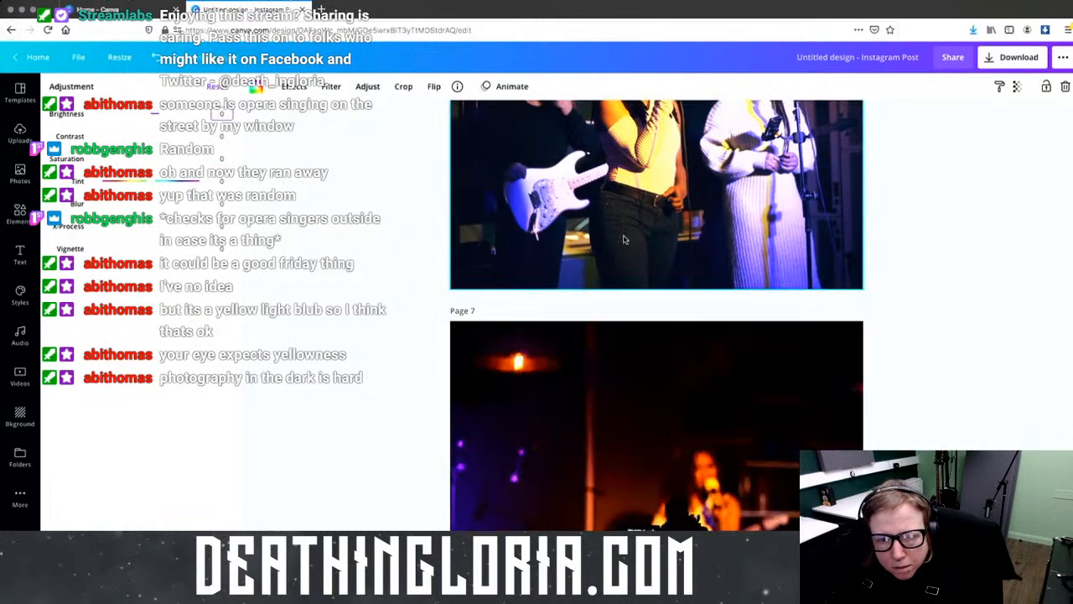
Step: Switch to Uploads and review the eleven adjusted concert-photo pages, ending back at Page 1
{"action": "left_click", "coordinate": [514, 241]}
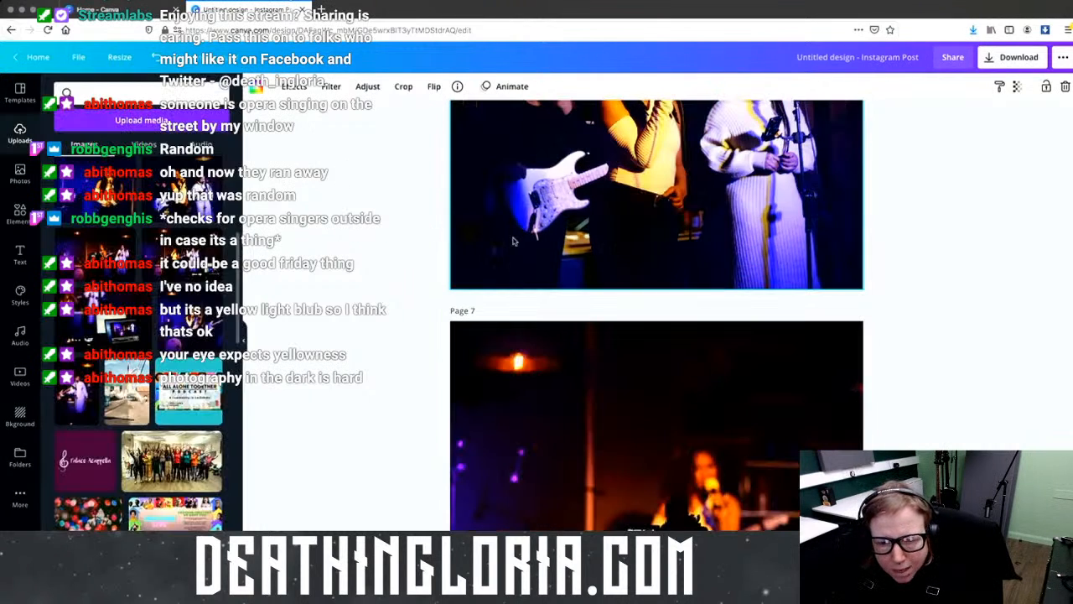
{"action": "scroll", "coordinate": [836, 237], "scroll_direction": "up", "scroll_amount": 4}
{"action": "scroll", "coordinate": [836, 237], "scroll_direction": "down", "scroll_amount": 13}
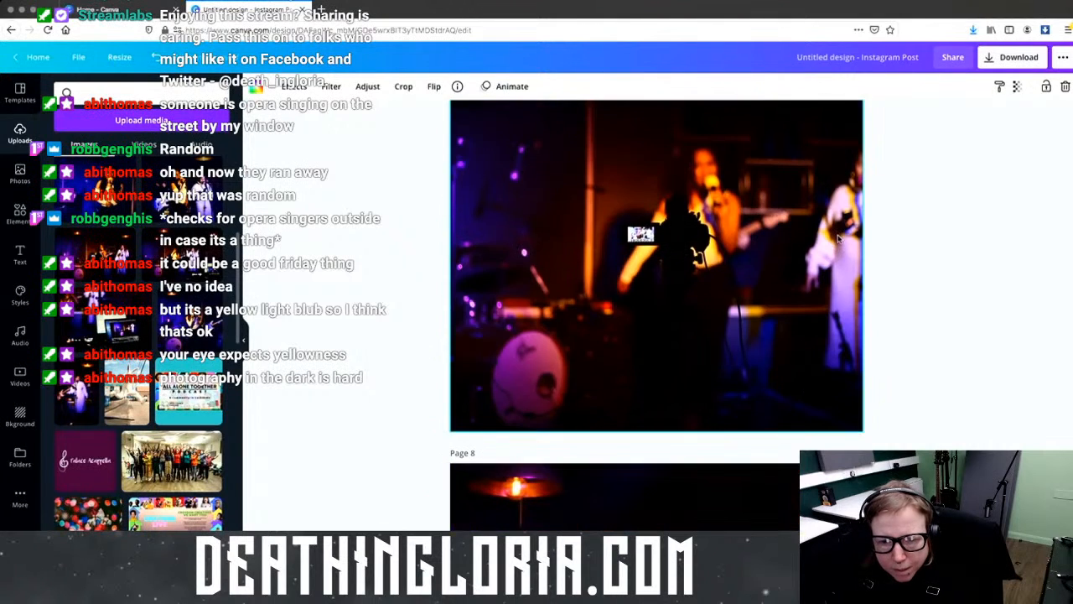
{"action": "scroll", "coordinate": [835, 238], "scroll_direction": "down", "scroll_amount": 10}
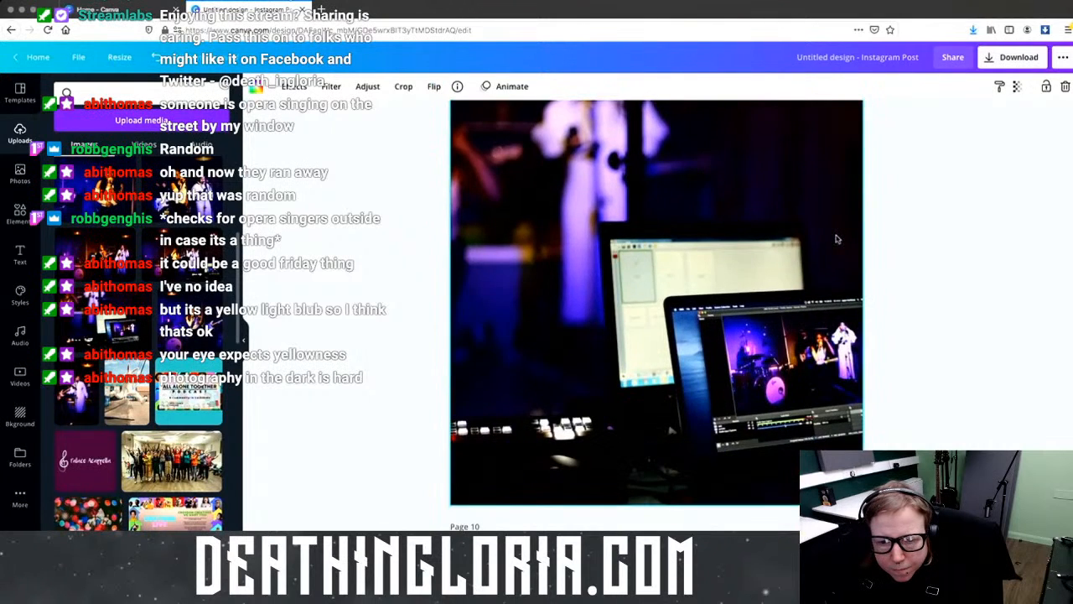
{"action": "scroll", "coordinate": [836, 238], "scroll_direction": "down", "scroll_amount": 5}
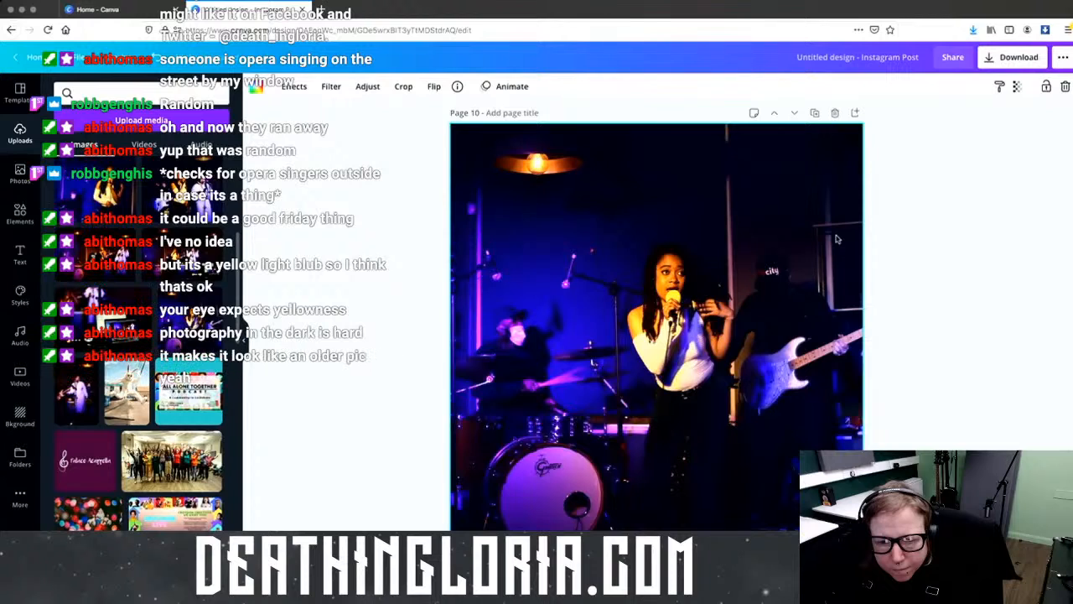
{"action": "scroll", "coordinate": [836, 239], "scroll_direction": "down", "scroll_amount": 10}
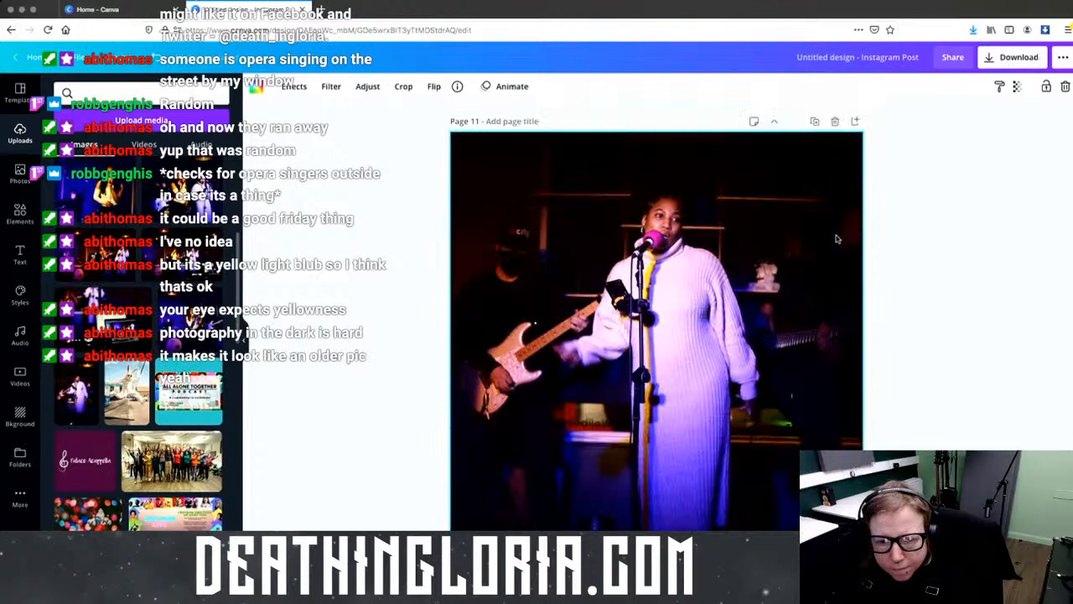
{"action": "scroll", "coordinate": [835, 238], "scroll_direction": "up", "scroll_amount": 15}
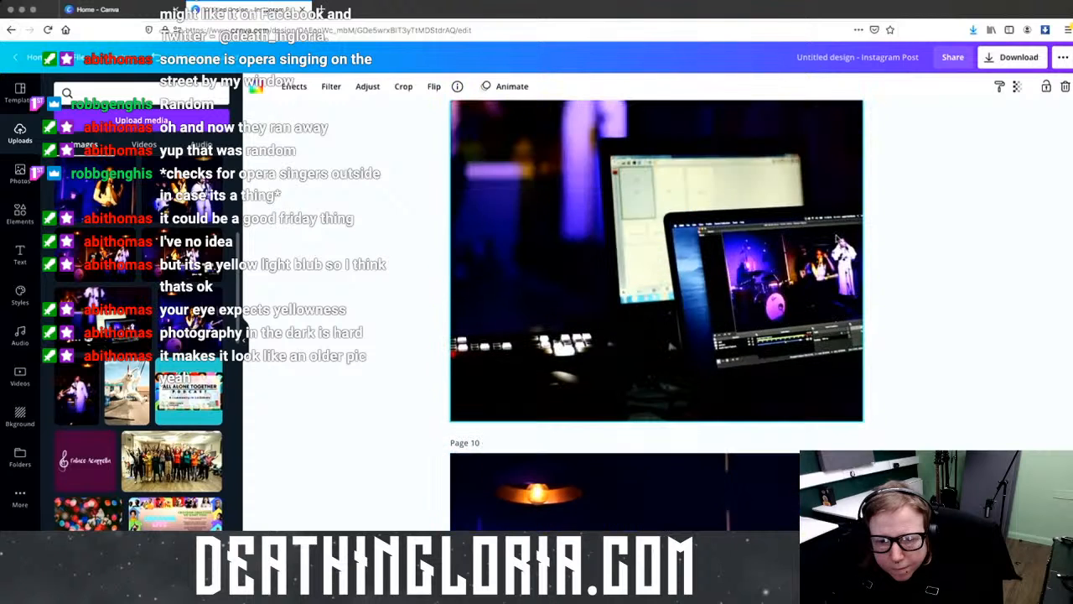
{"action": "scroll", "coordinate": [835, 239], "scroll_direction": "up", "scroll_amount": 3}
{"action": "scroll", "coordinate": [836, 239], "scroll_direction": "up", "scroll_amount": 20}
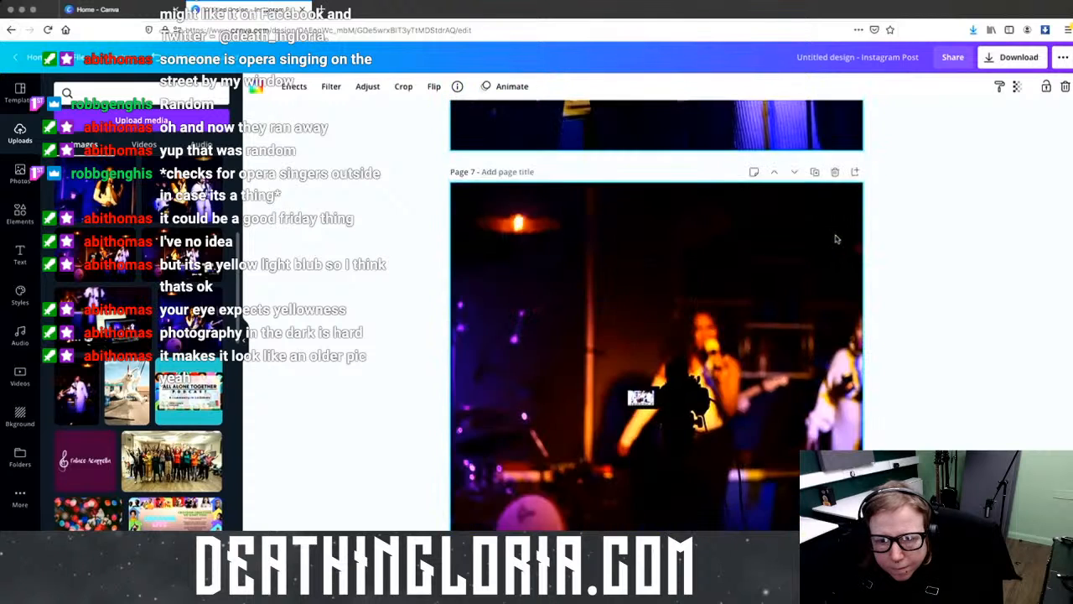
{"action": "scroll", "coordinate": [835, 239], "scroll_direction": "up", "scroll_amount": 15}
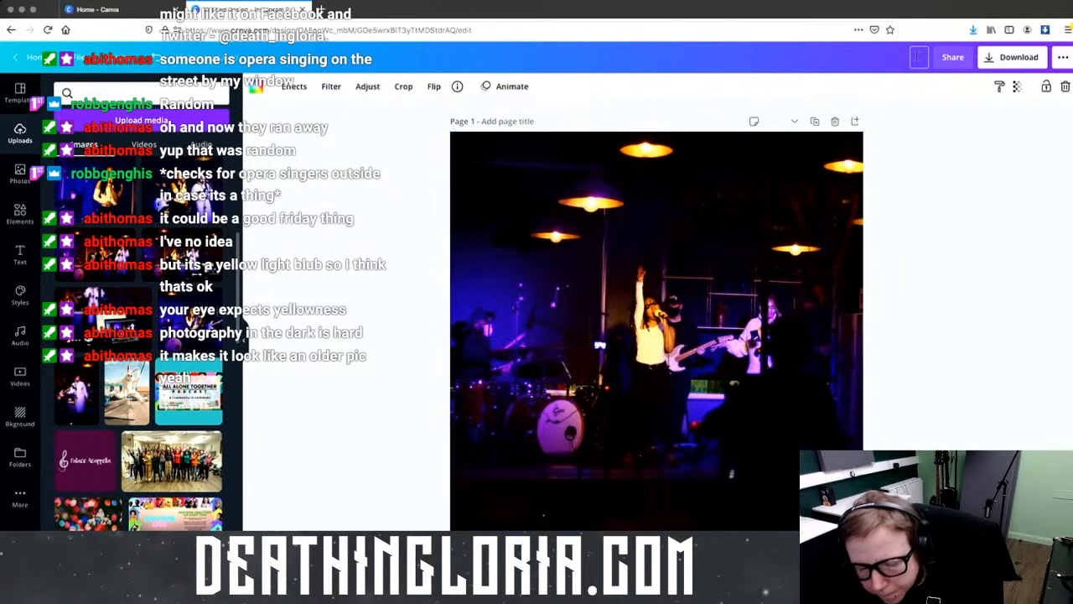
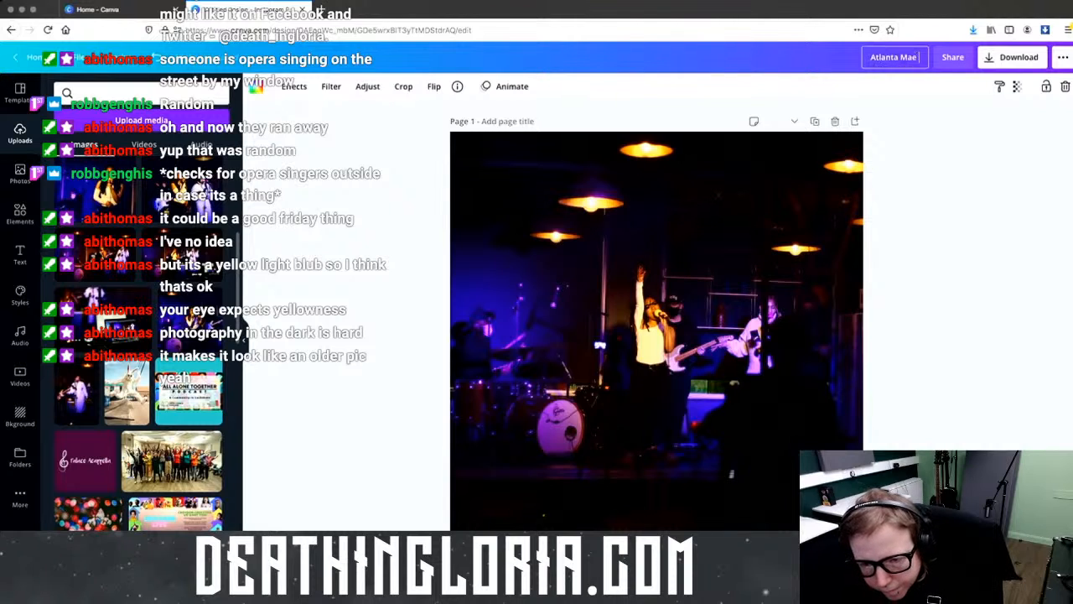
{"action": "type", "text": "'s L"}
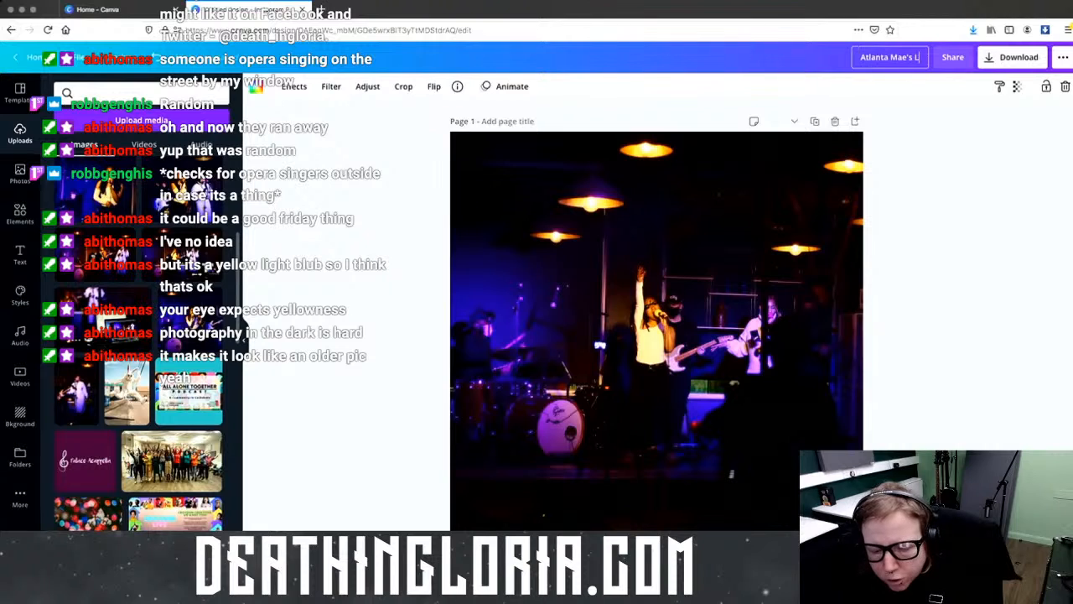
{"action": "type", "text": "ive Show"}
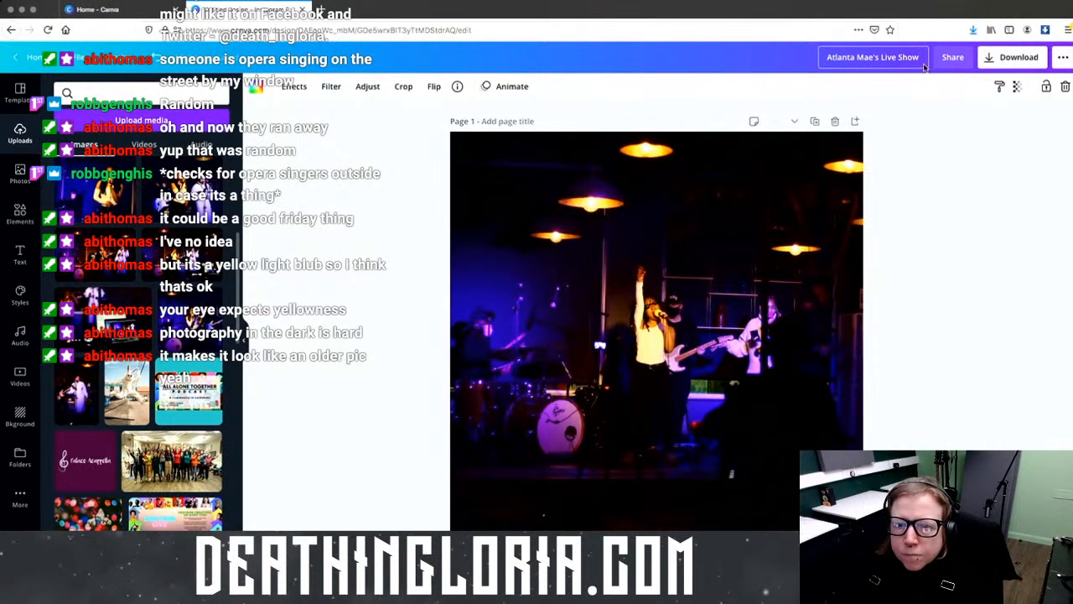
{"action": "left_click", "coordinate": [961, 114]}
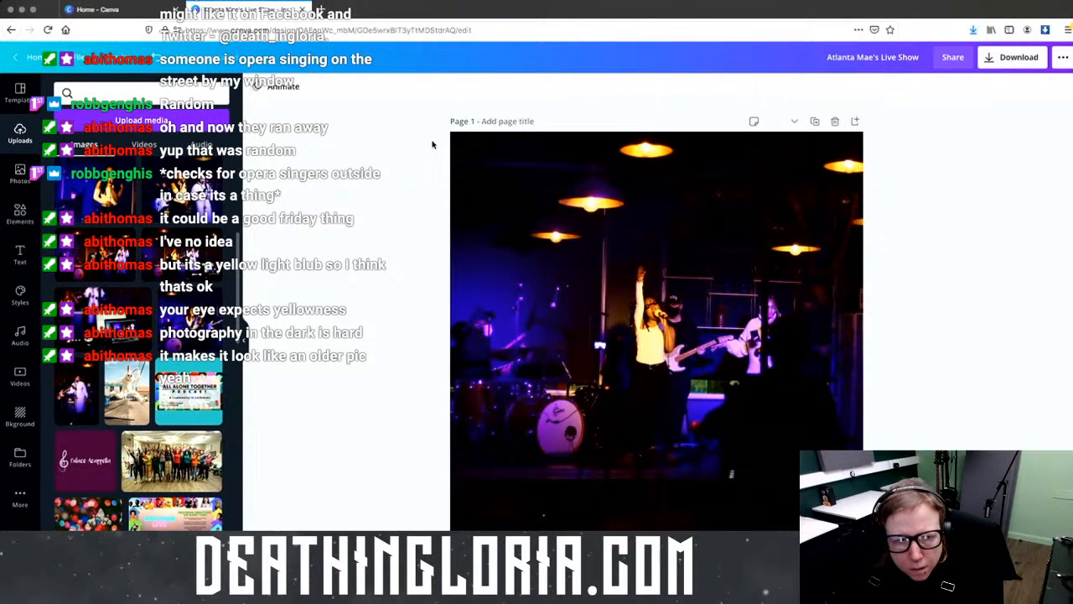
{"action": "left_click", "coordinate": [32, 57]}
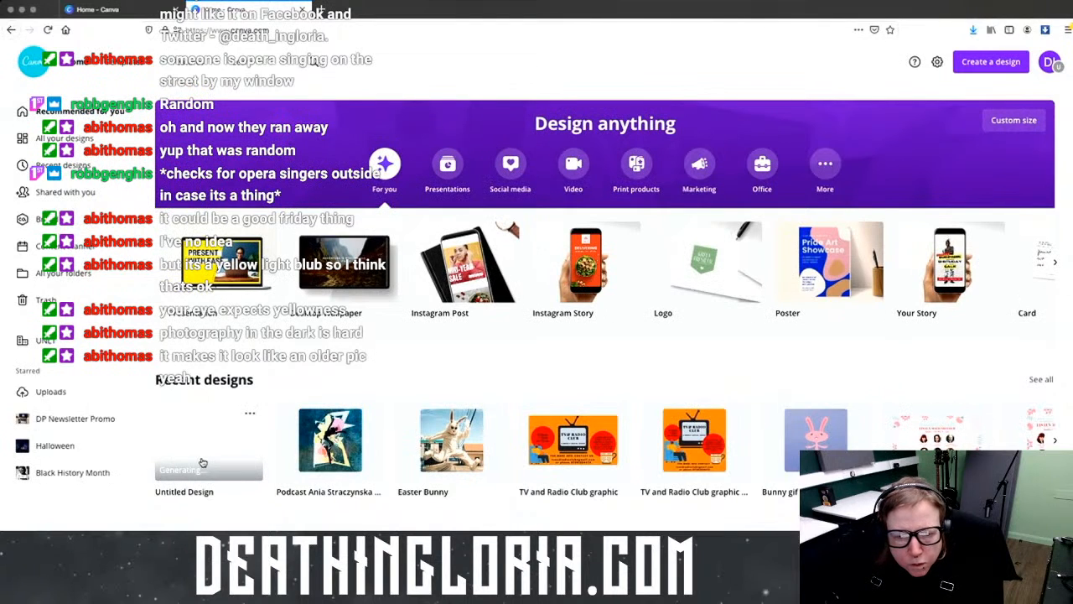
Step: Dismiss the eBay notification and reload the home page until the renamed design shows
{"action": "left_click", "coordinate": [48, 30]}
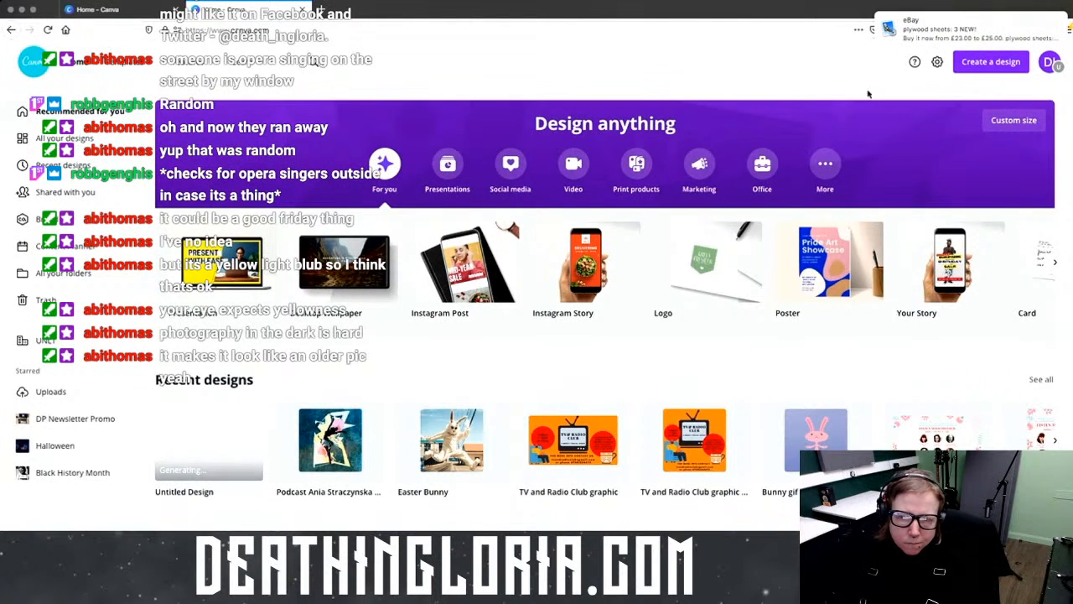
{"action": "left_click", "coordinate": [1045, 23]}
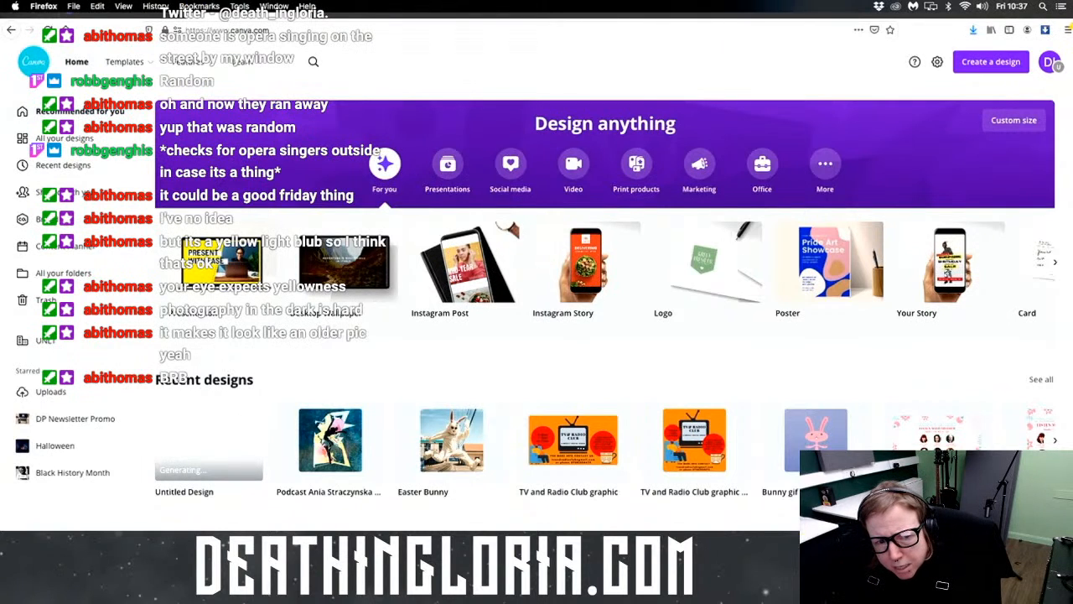
{"action": "key", "text": "super+r"}
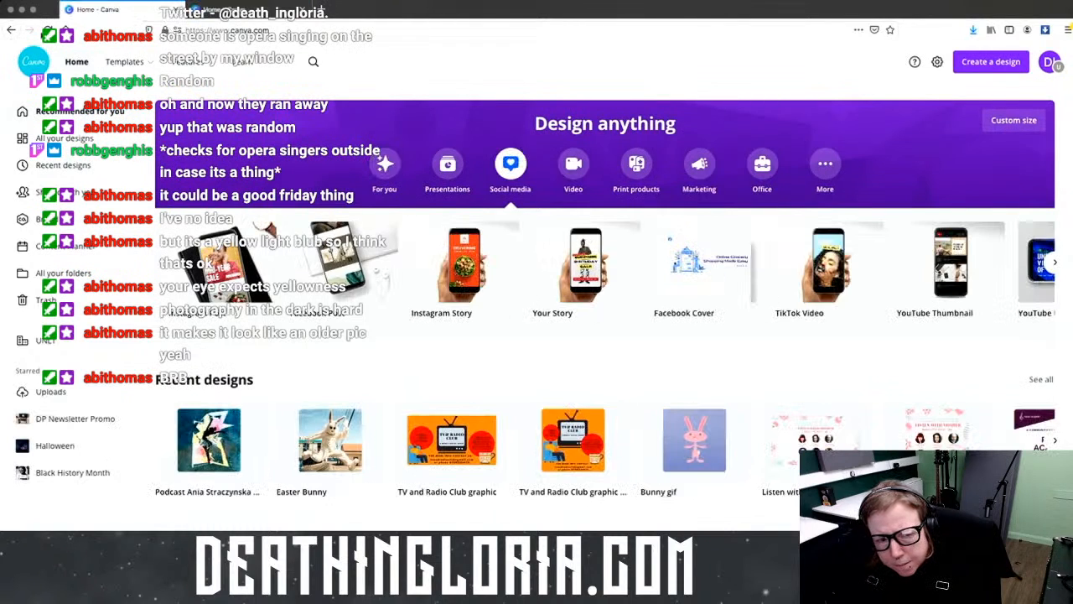
{"action": "key", "text": "super+r"}
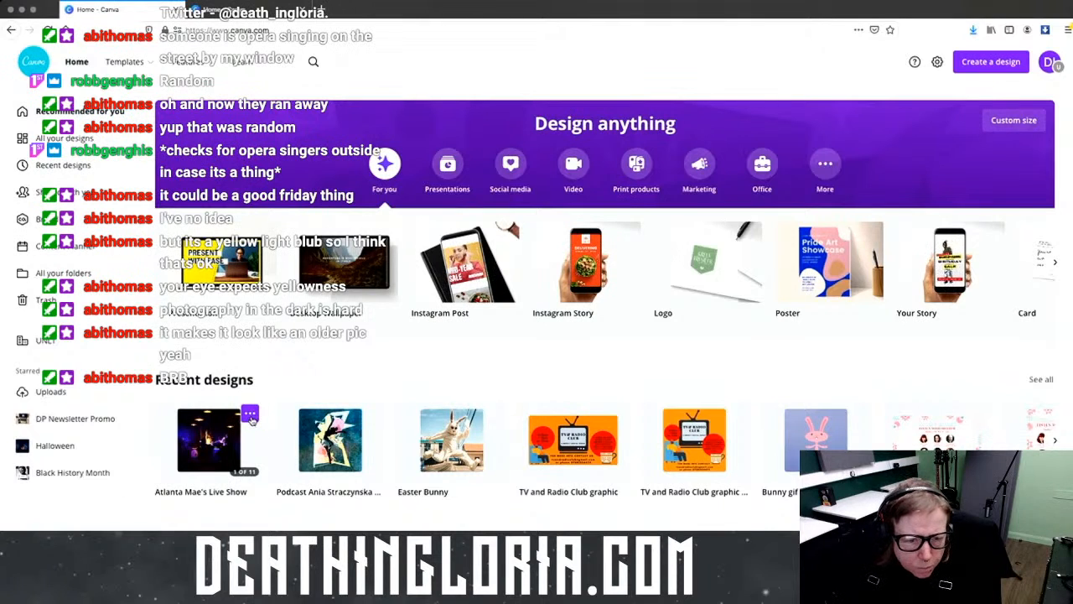
Step: Move the design into a new folder 'Live at the Library' and start adding '26/' to its title
{"action": "left_click", "coordinate": [249, 412]}
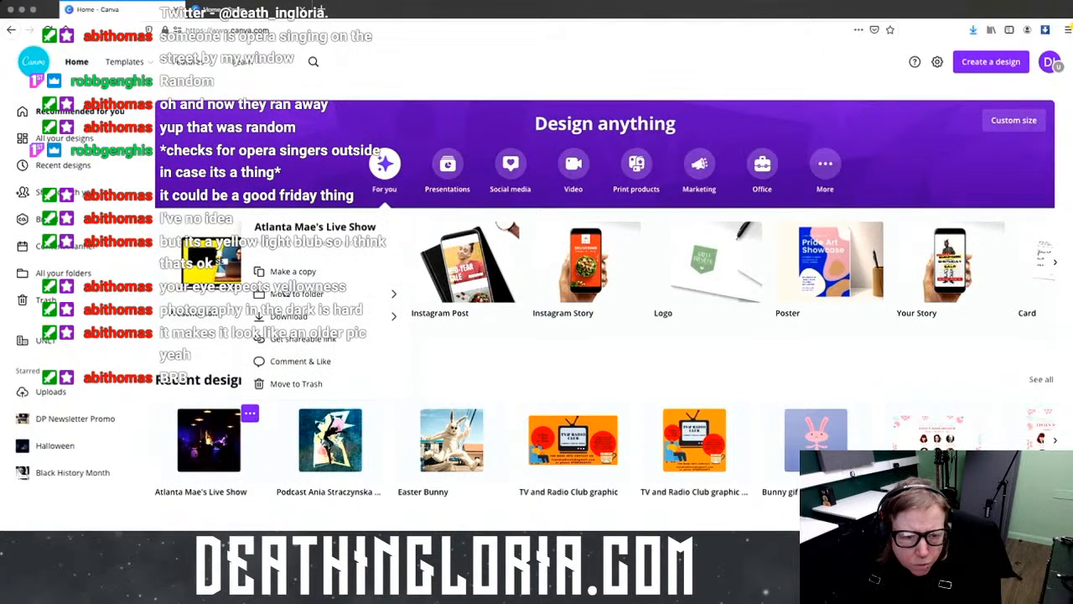
{"action": "left_click", "coordinate": [286, 293]}
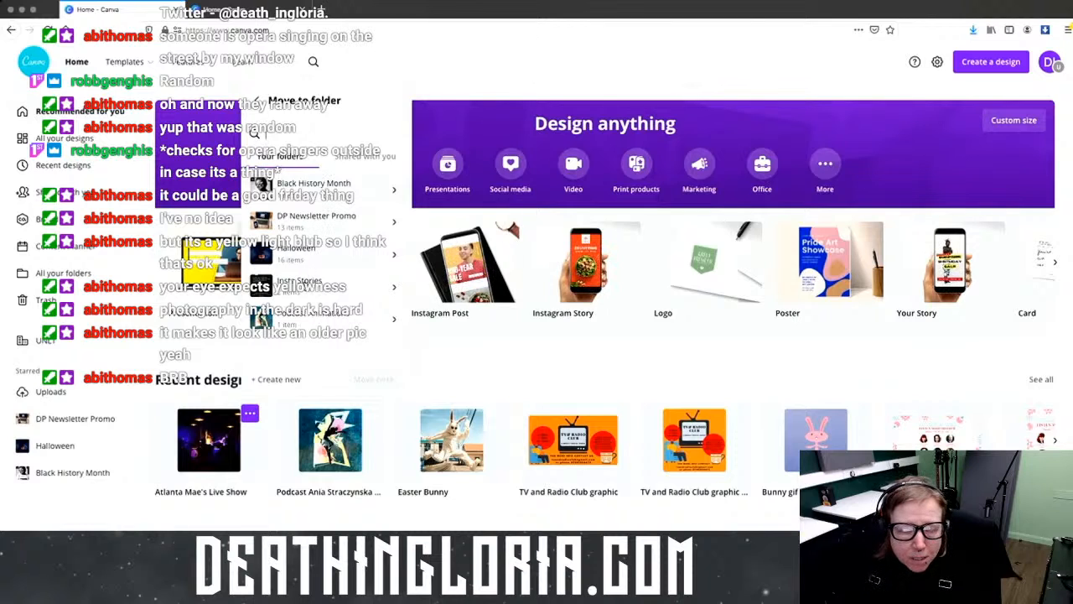
{"action": "left_click", "coordinate": [354, 159]}
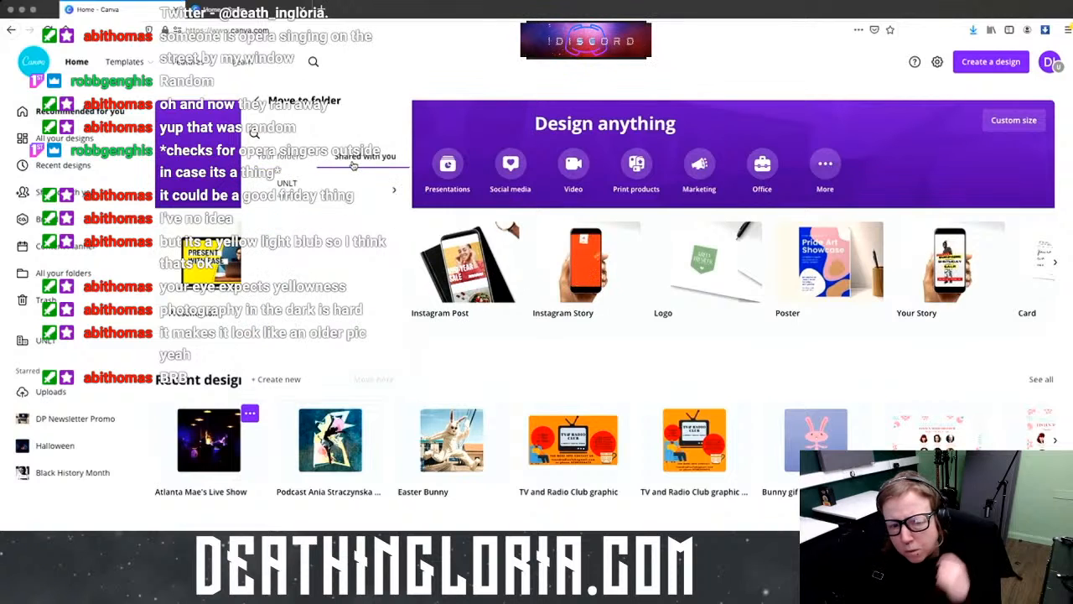
{"action": "left_click", "coordinate": [283, 158]}
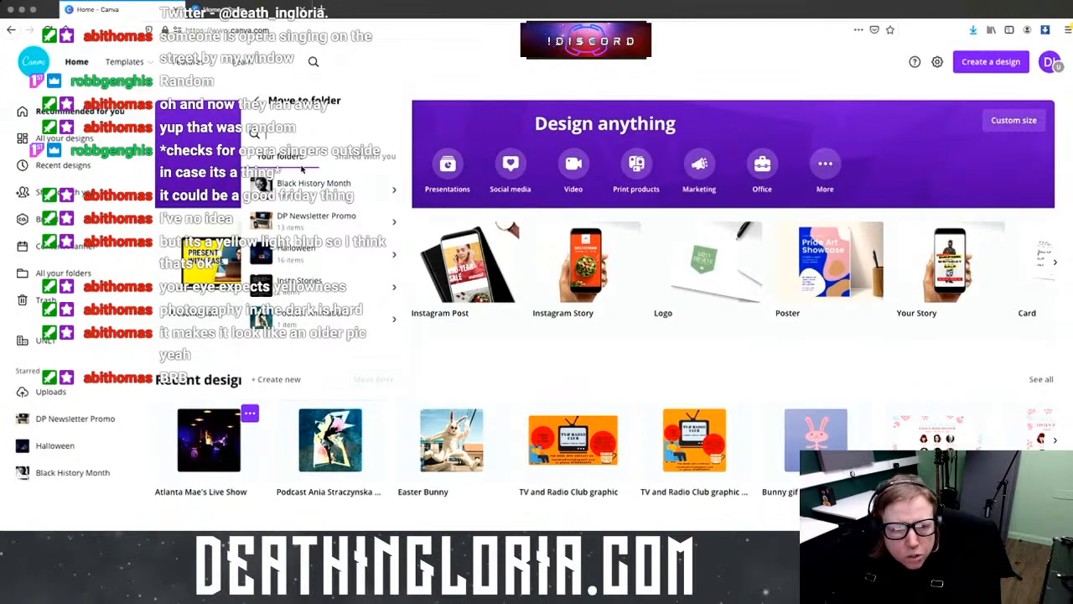
{"action": "left_click", "coordinate": [281, 381]}
{"action": "type", "text": "Li"}
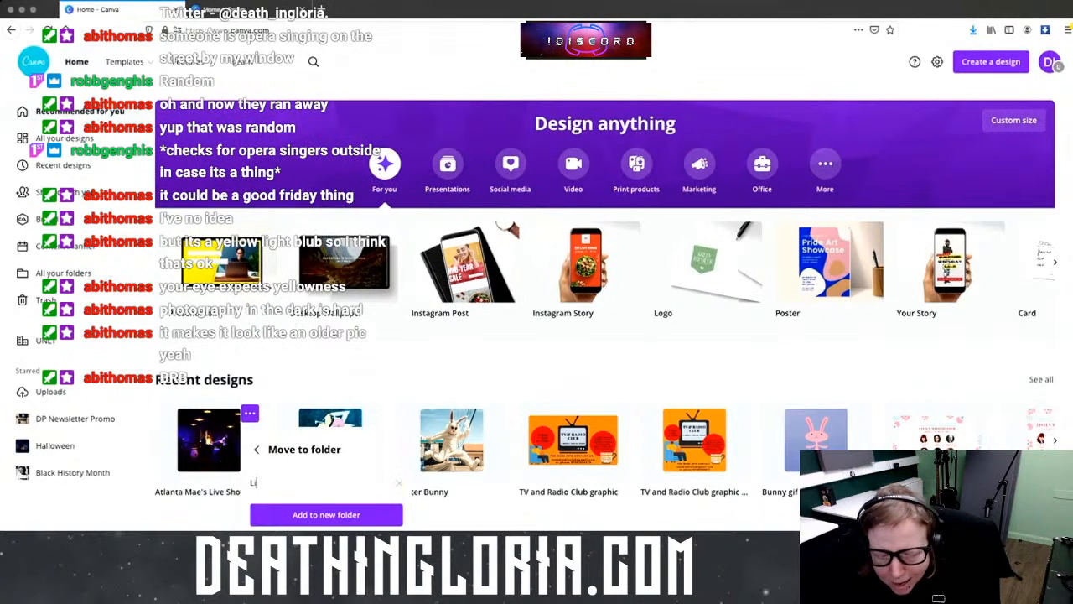
{"action": "type", "text": "ve at the Library"}
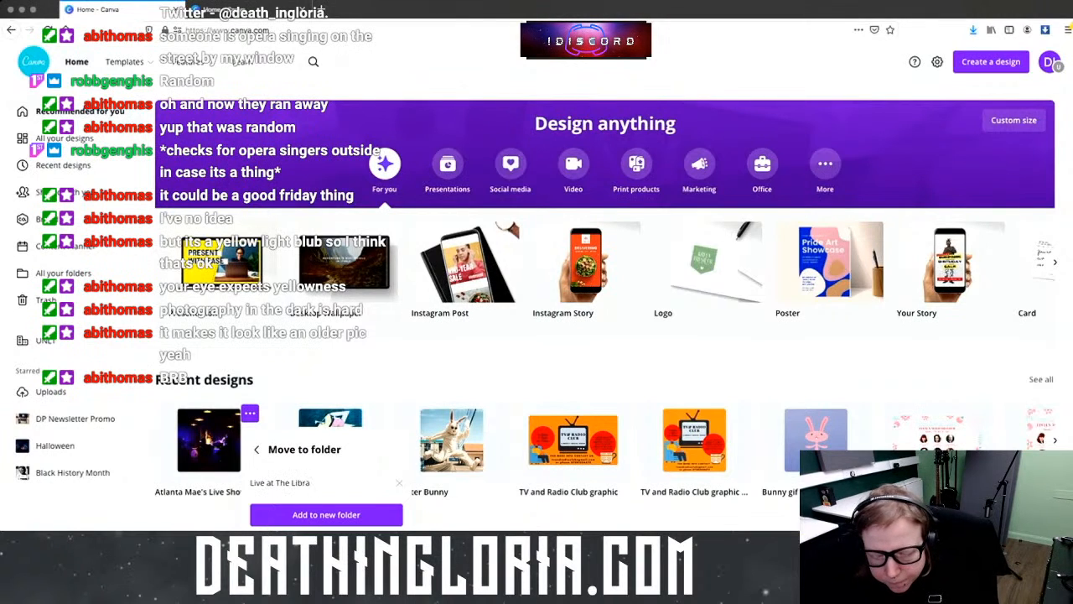
{"action": "left_click", "coordinate": [328, 515]}
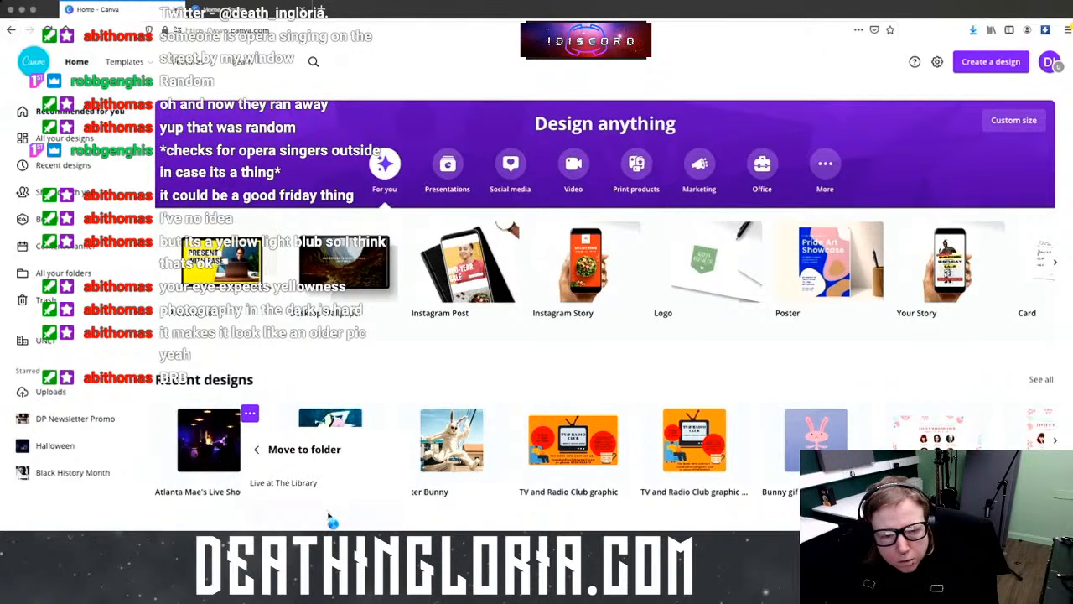
{"action": "left_click", "coordinate": [249, 492]}
{"action": "type", "text": "2"}
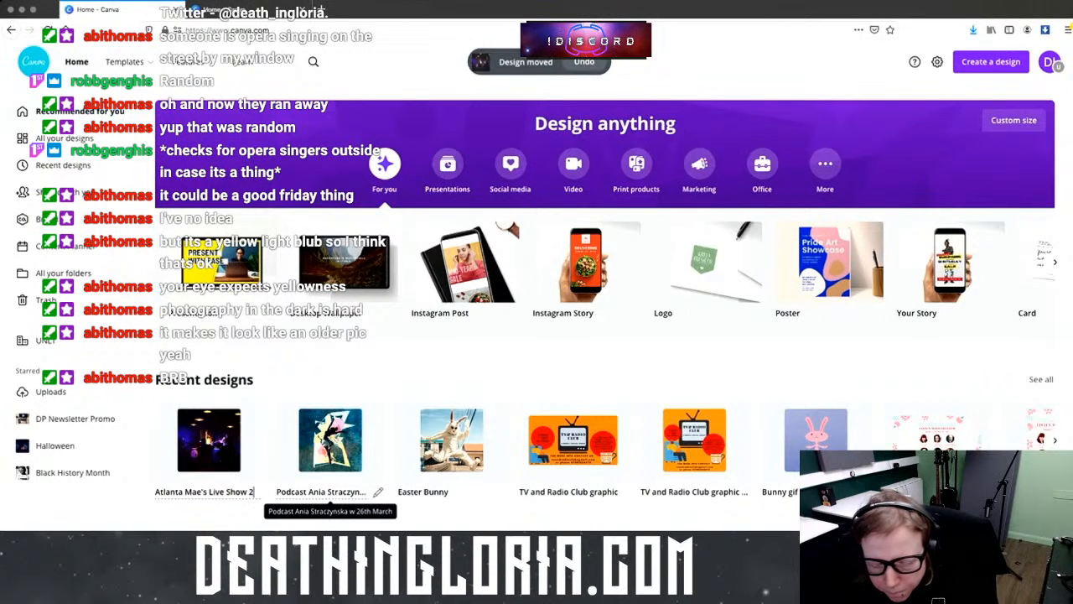
{"action": "type", "text": "6"}
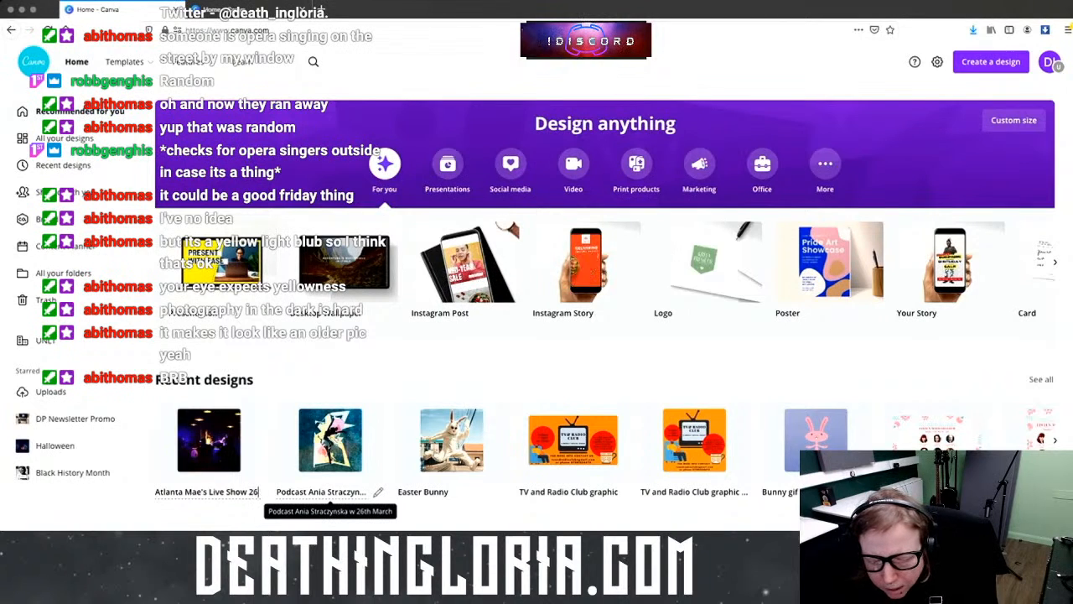
{"action": "type", "text": "/"}
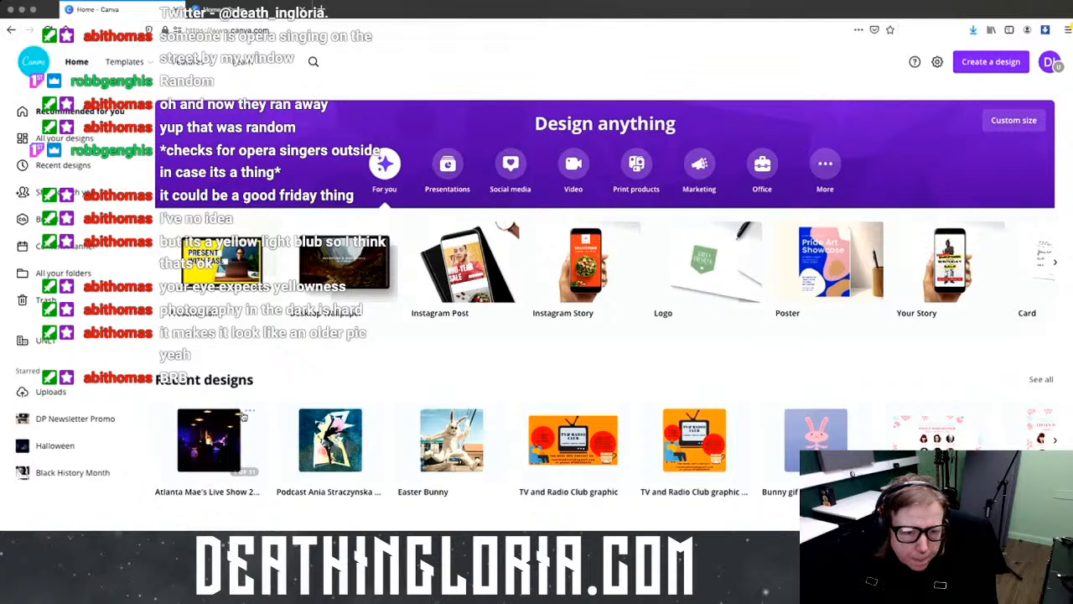
Step: Move the live-show design into the Live at The Library folder
{"action": "left_click", "coordinate": [248, 413]}
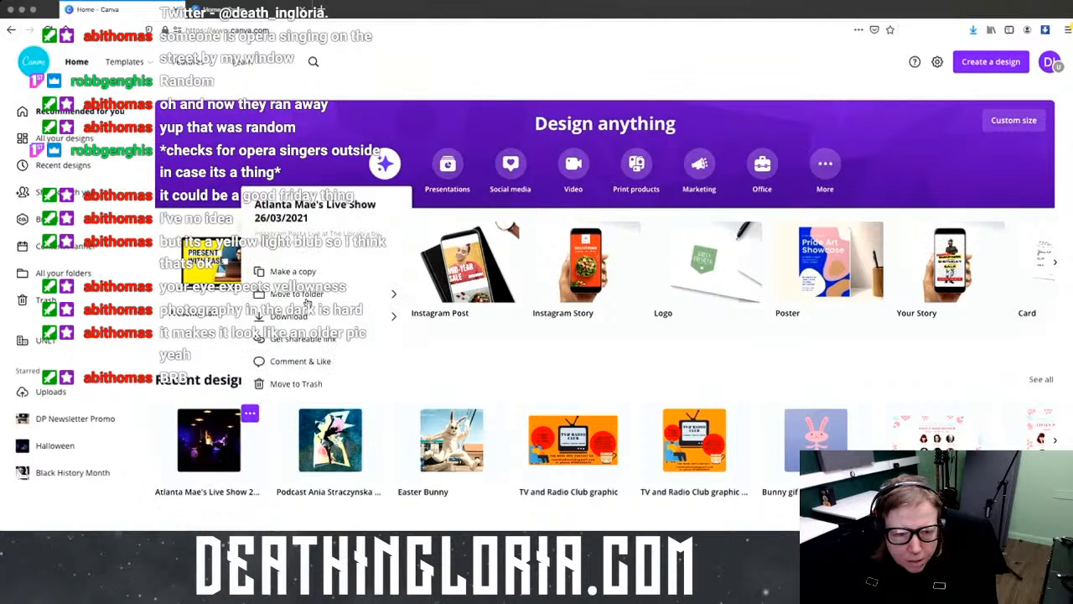
{"action": "left_click", "coordinate": [310, 295]}
{"action": "left_click", "coordinate": [319, 321]}
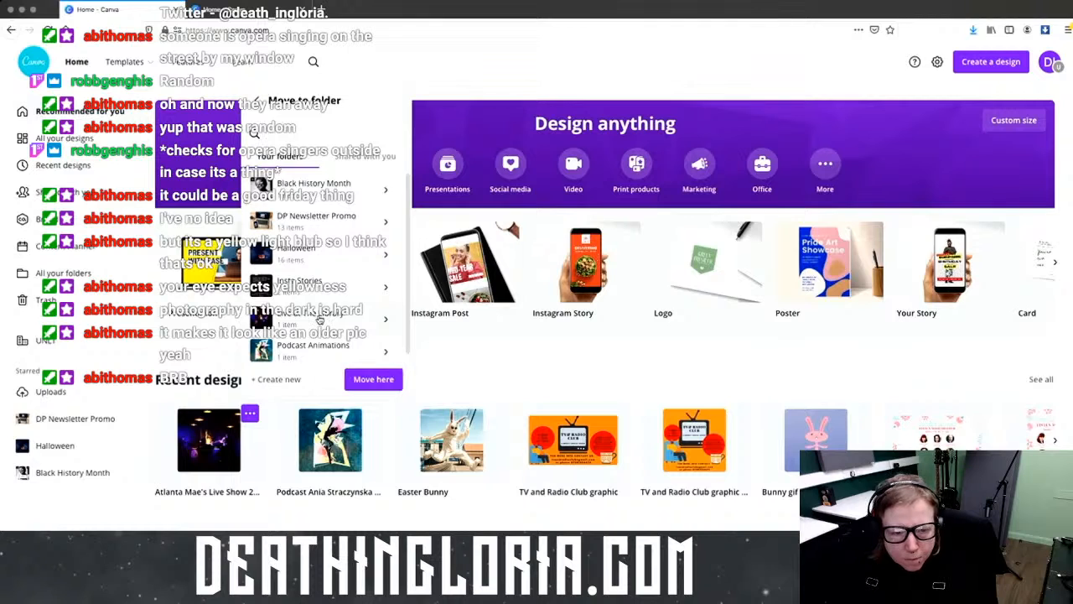
{"action": "left_click", "coordinate": [367, 379]}
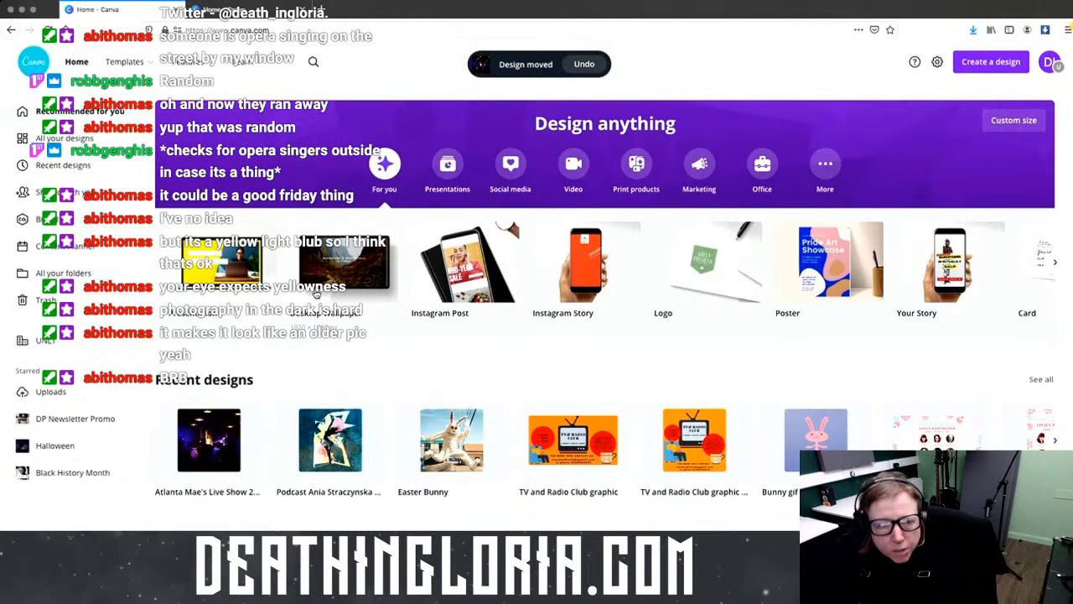
Step: Open the Live at The Library folder and reopen the live-show design for editing
{"action": "left_click", "coordinate": [65, 272]}
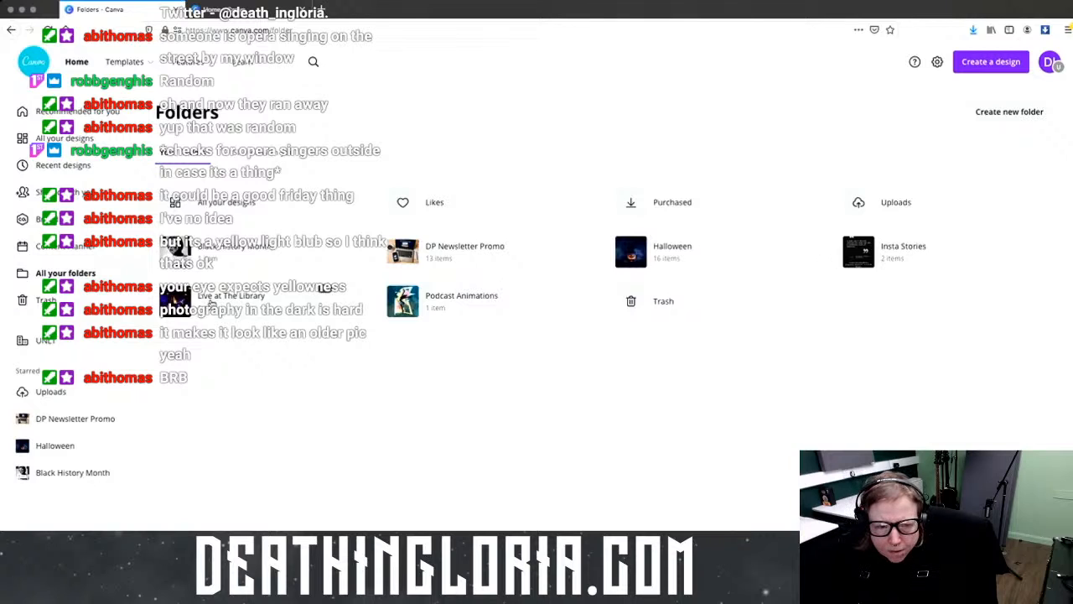
{"action": "left_click", "coordinate": [247, 303]}
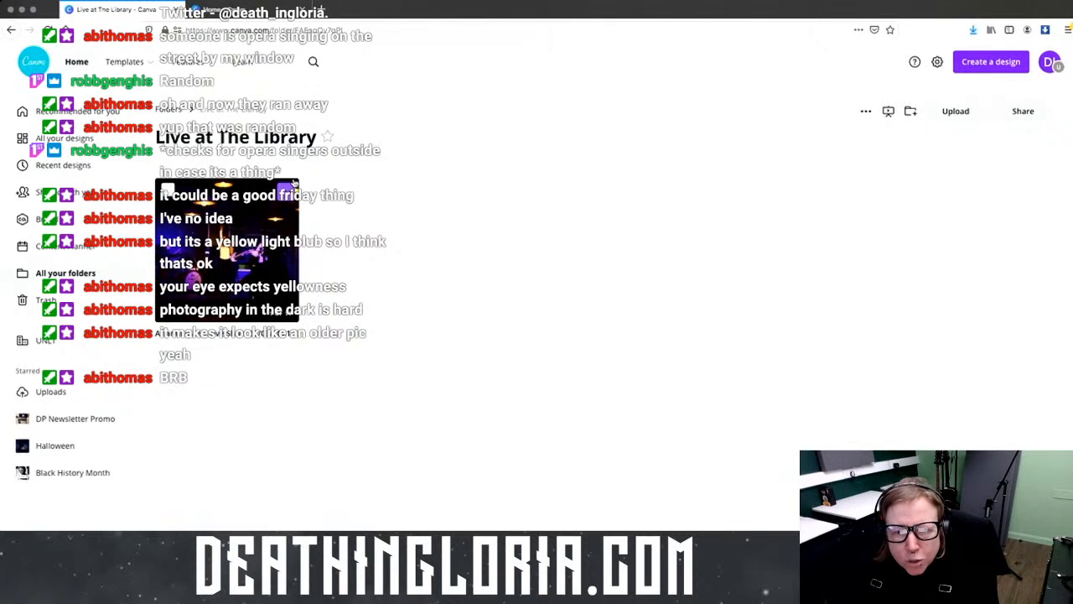
{"action": "left_click", "coordinate": [287, 225]}
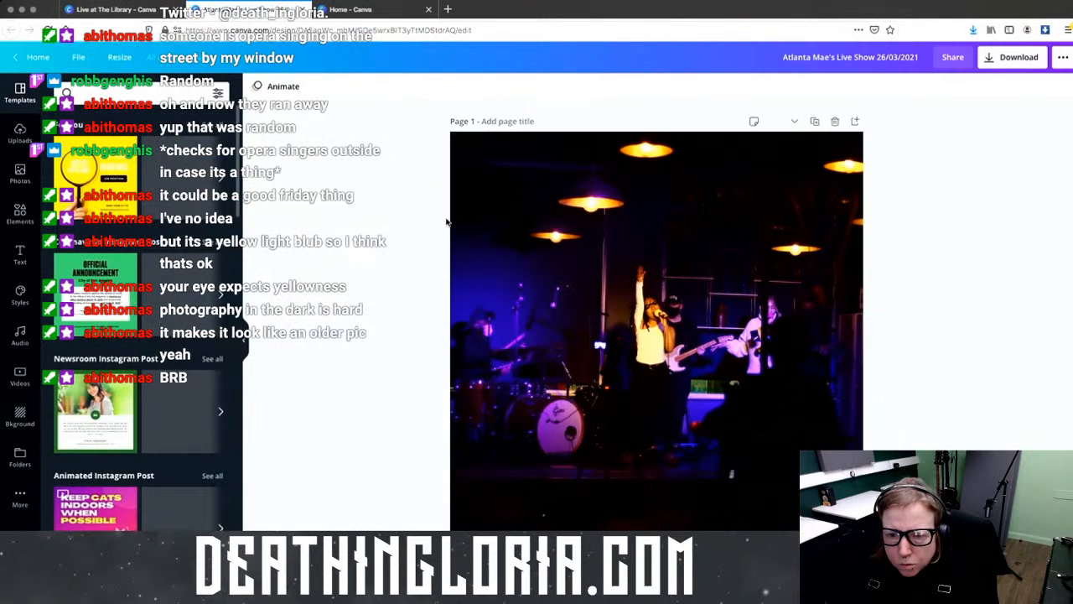
Step: Invite the contact's e-mail to edit with a short note about the photos, then copy the edit link
{"action": "left_click", "coordinate": [883, 120]}
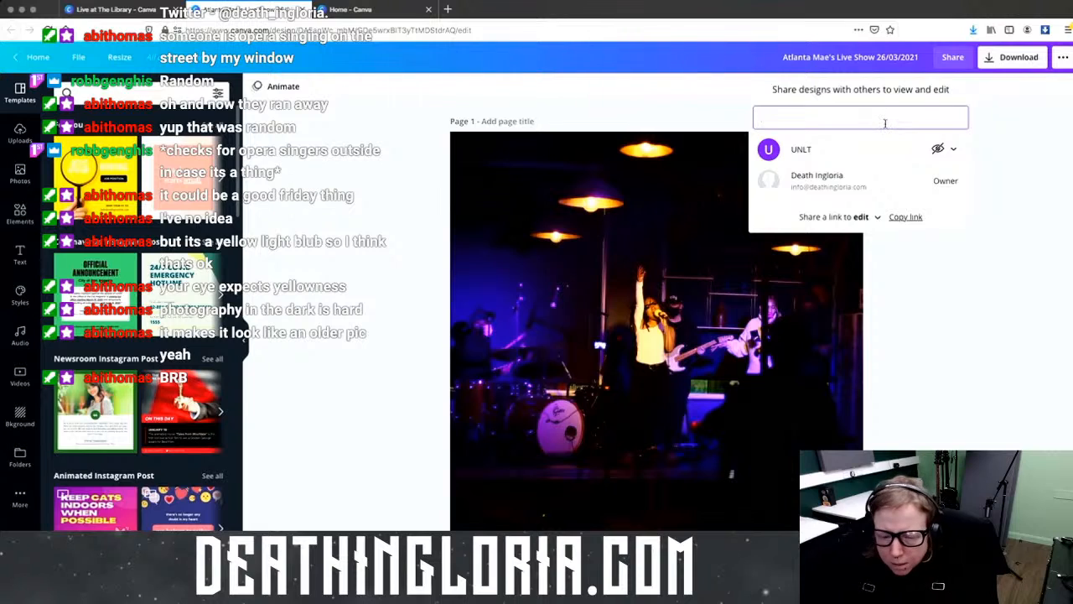
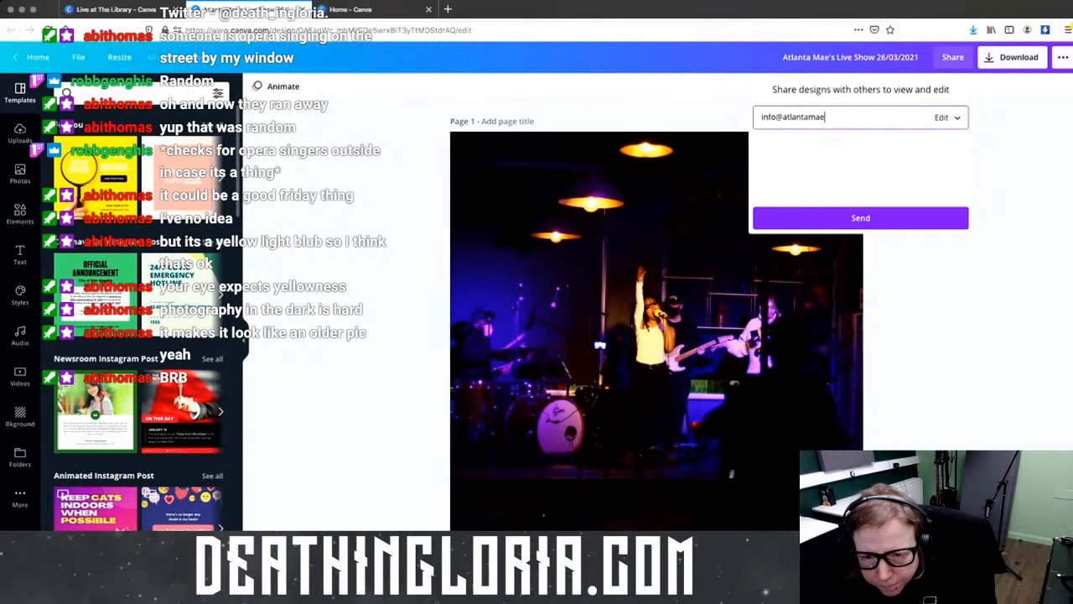
{"action": "left_click", "coordinate": [856, 151]}
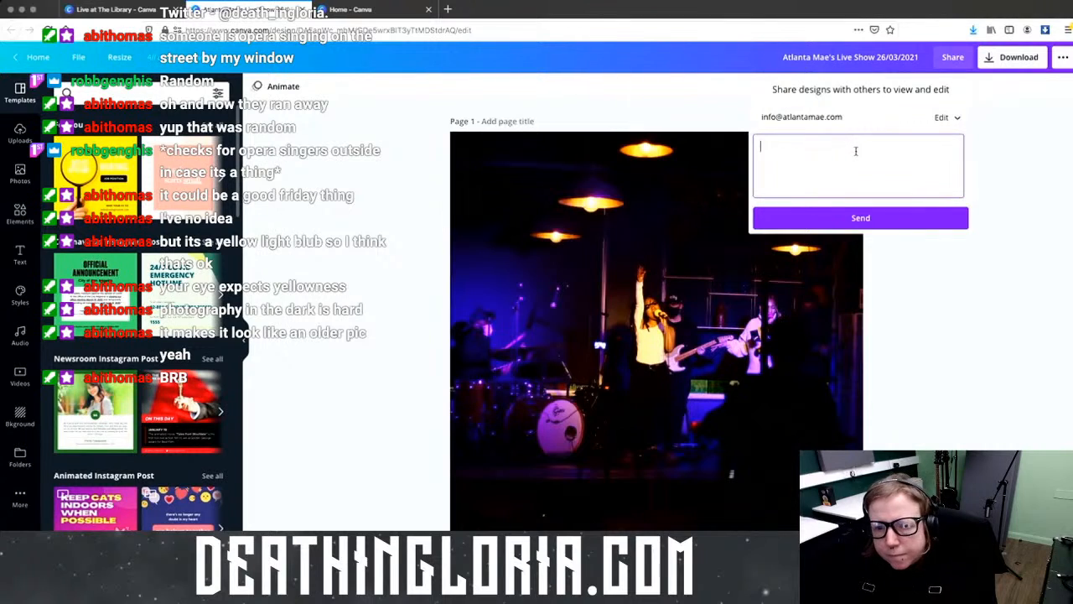
{"action": "type", "text": "Here are some photos"}
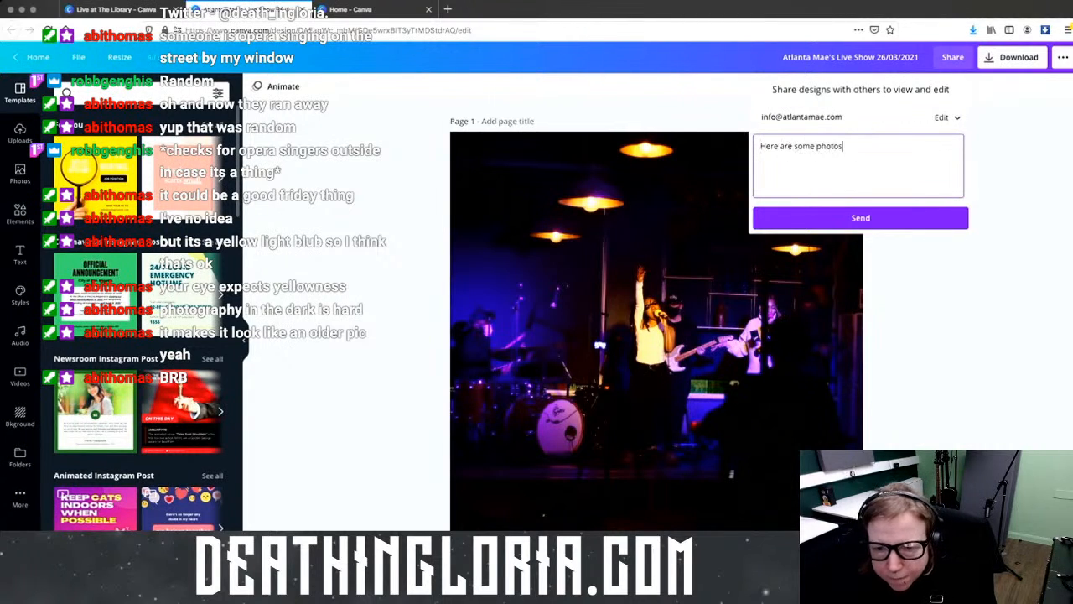
{"action": "type", "text": " you you"}
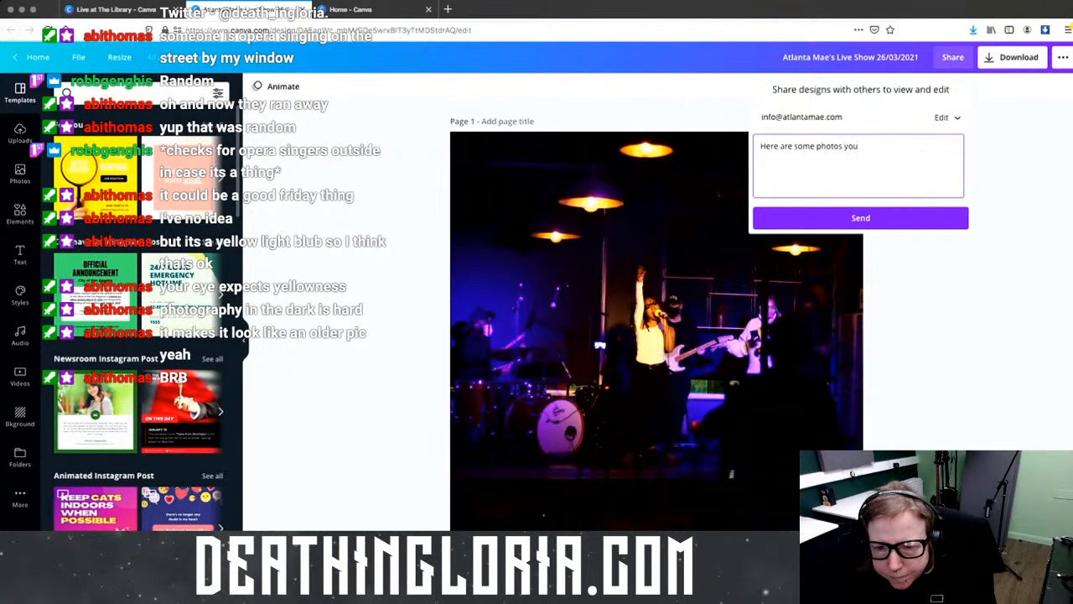
{"action": "key", "text": "BackSpace"}
{"action": "key", "text": "BackSpace"}
{"action": "key", "text": "BackSpace"}
{"action": "key", "text": "BackSpace"}
{"action": "key", "text": "BackSpace"}
{"action": "key", "text": "BackSpace"}
{"action": "key", "text": "BackSpace"}
{"action": "key", "text": "BackSpace"}
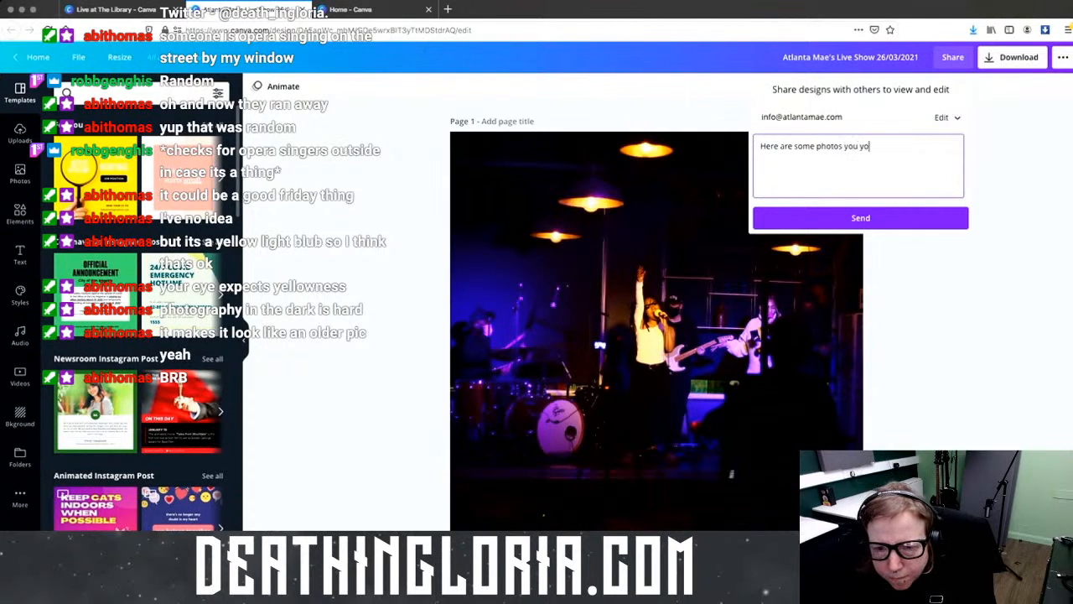
{"action": "type", "text": "for you."}
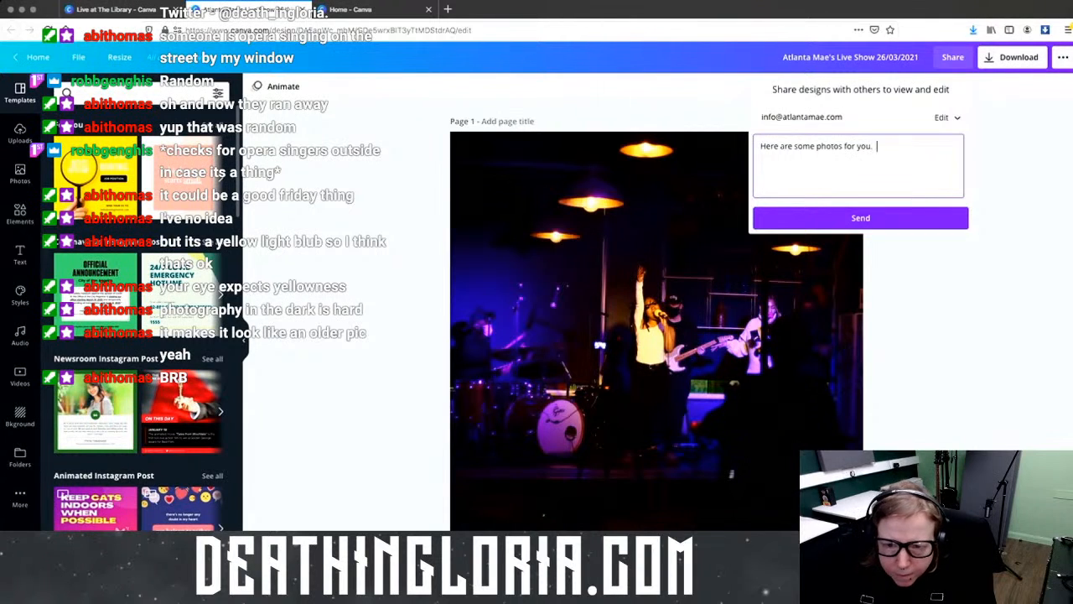
{"action": "left_click", "coordinate": [875, 216]}
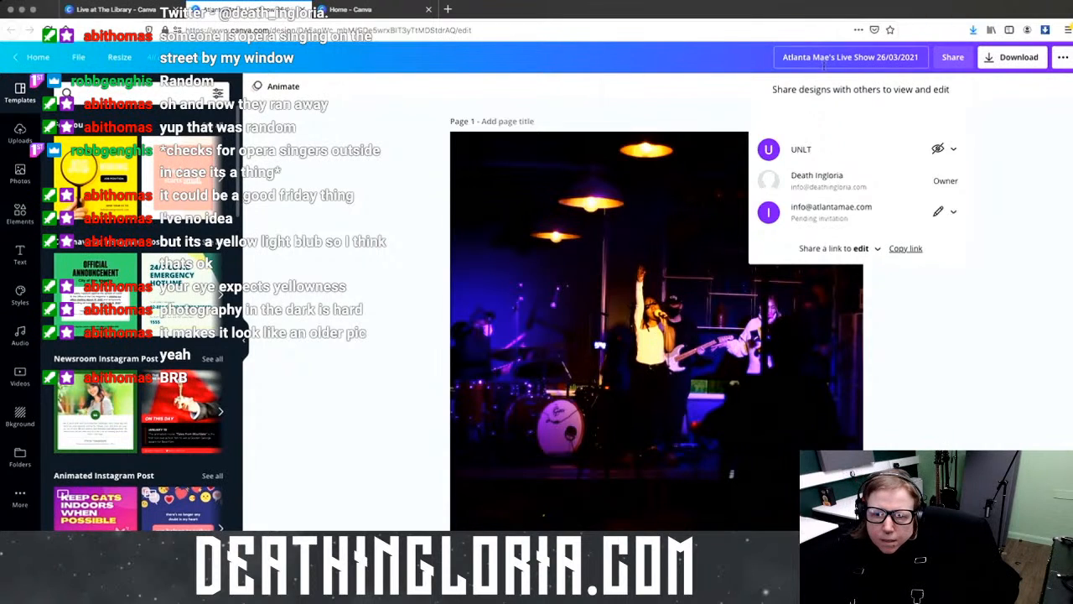
{"action": "left_click", "coordinate": [914, 248]}
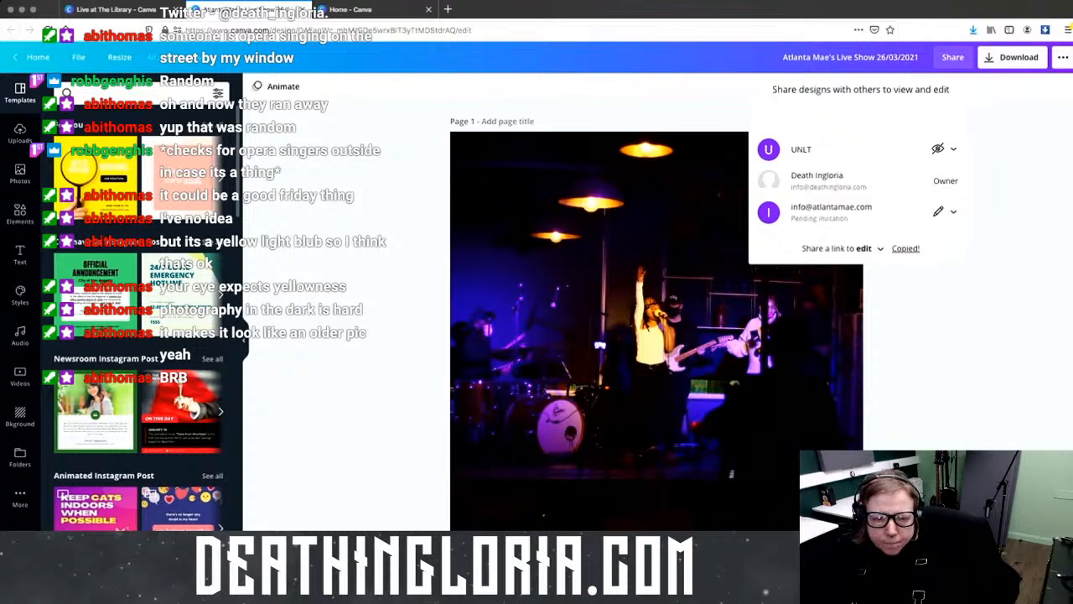
Step: Dismiss the Share panel to get back to the design's concert-photo pages
{"action": "left_click", "coordinate": [297, 377]}
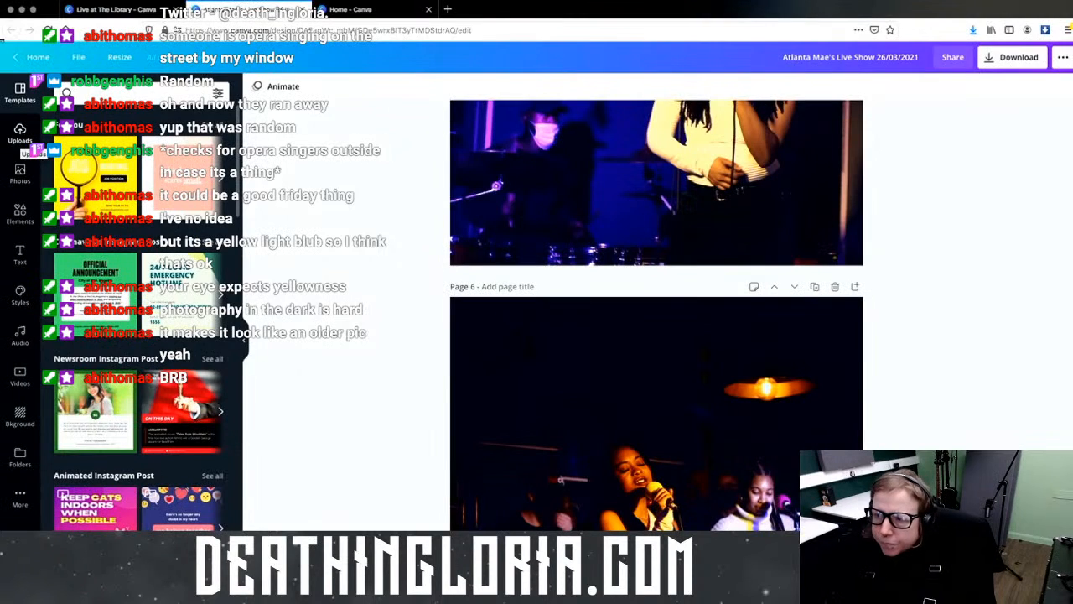
Step: View the uploaded audio clips, then close the design's browser tab and return Home
{"action": "left_click", "coordinate": [20, 134]}
{"action": "left_click", "coordinate": [201, 145]}
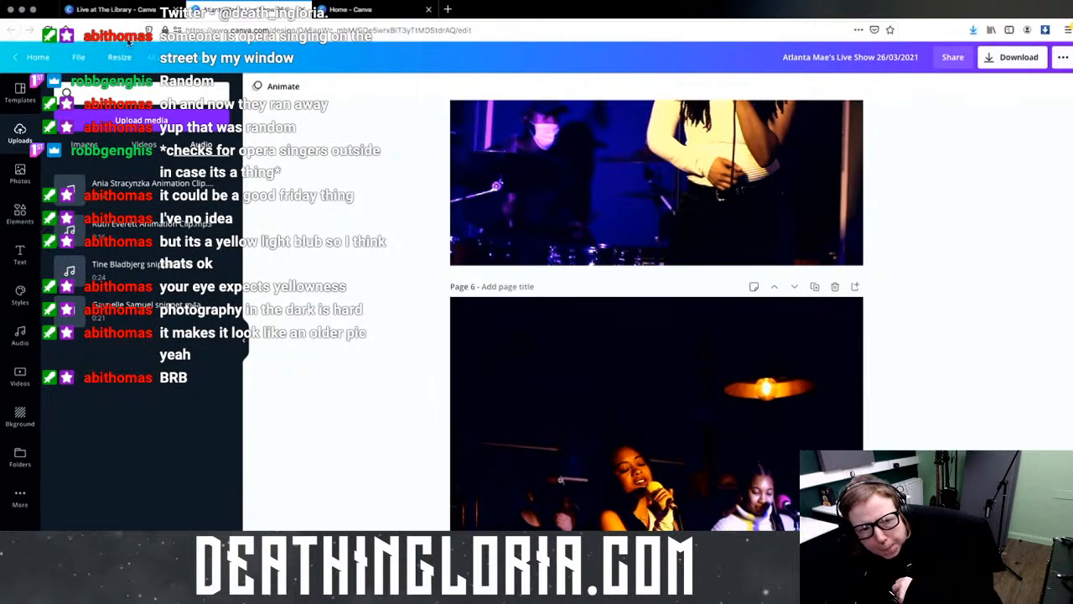
{"action": "left_click", "coordinate": [303, 9]}
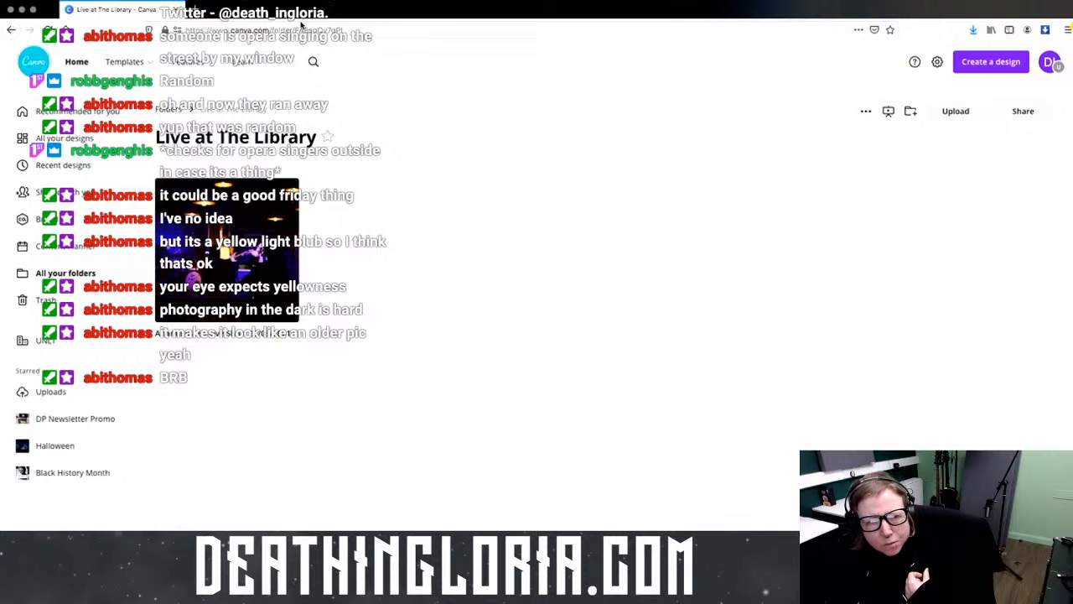
{"action": "left_click", "coordinate": [88, 65]}
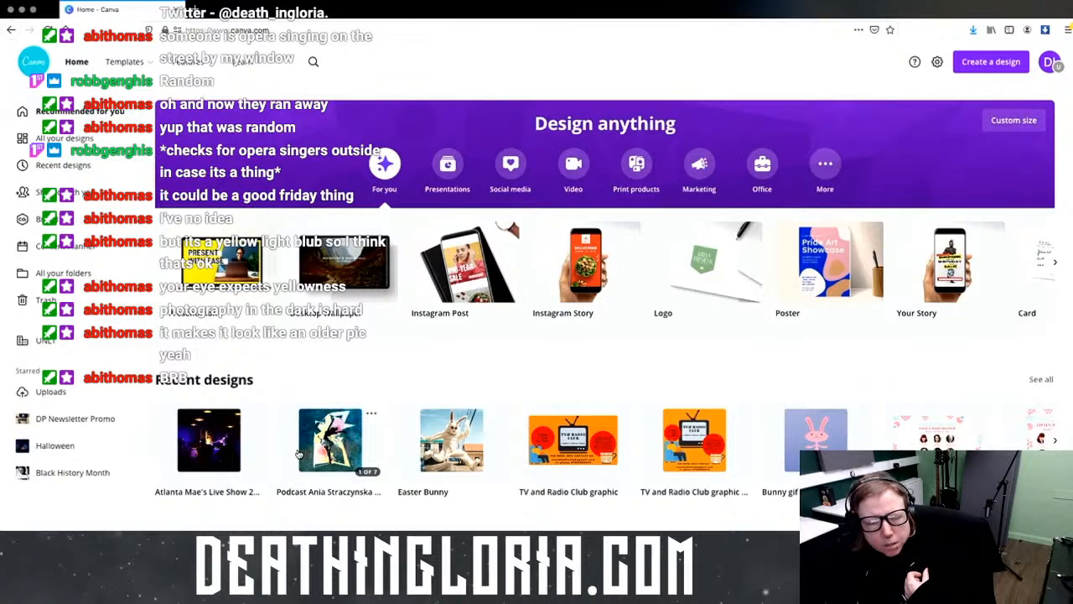
Step: Open the Podcast design, scroll its pages, and play its 34-second animated preview
{"action": "left_click", "coordinate": [342, 440]}
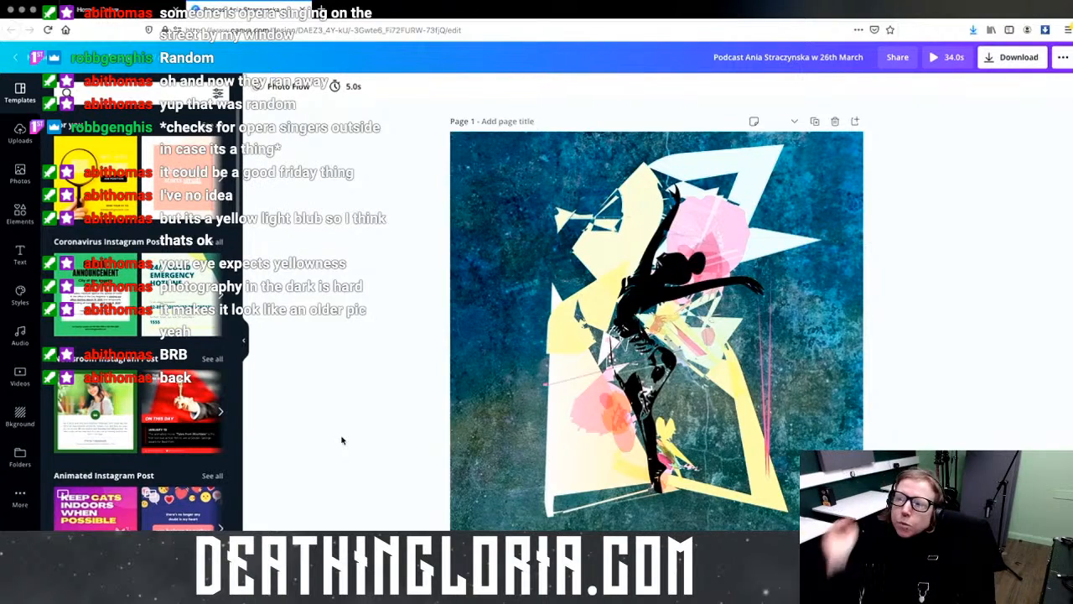
{"action": "scroll", "coordinate": [757, 319], "scroll_direction": "down", "scroll_amount": 3}
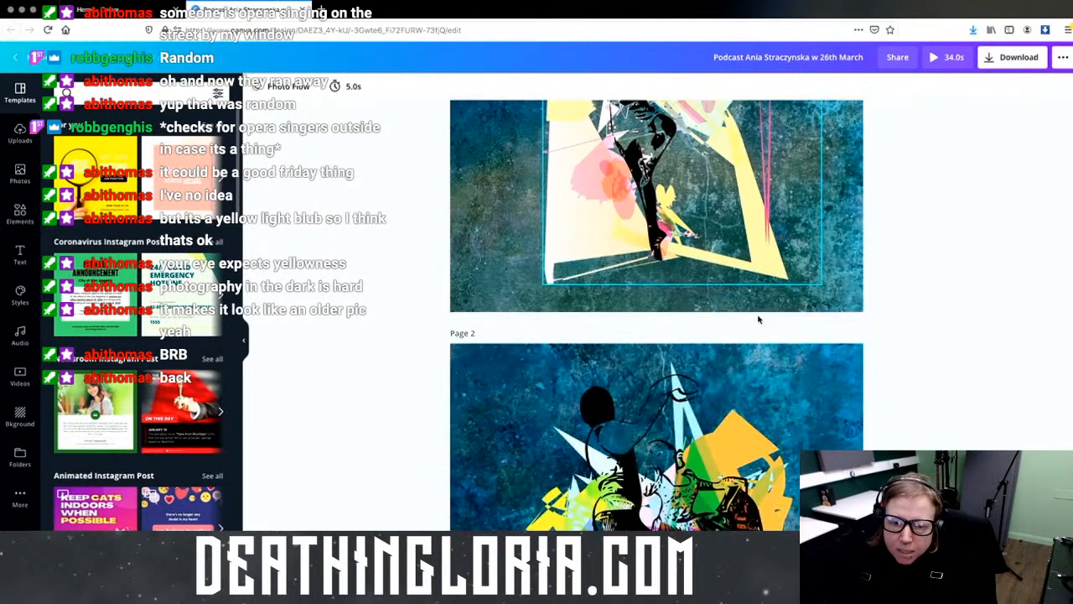
{"action": "scroll", "coordinate": [757, 319], "scroll_direction": "down", "scroll_amount": 7}
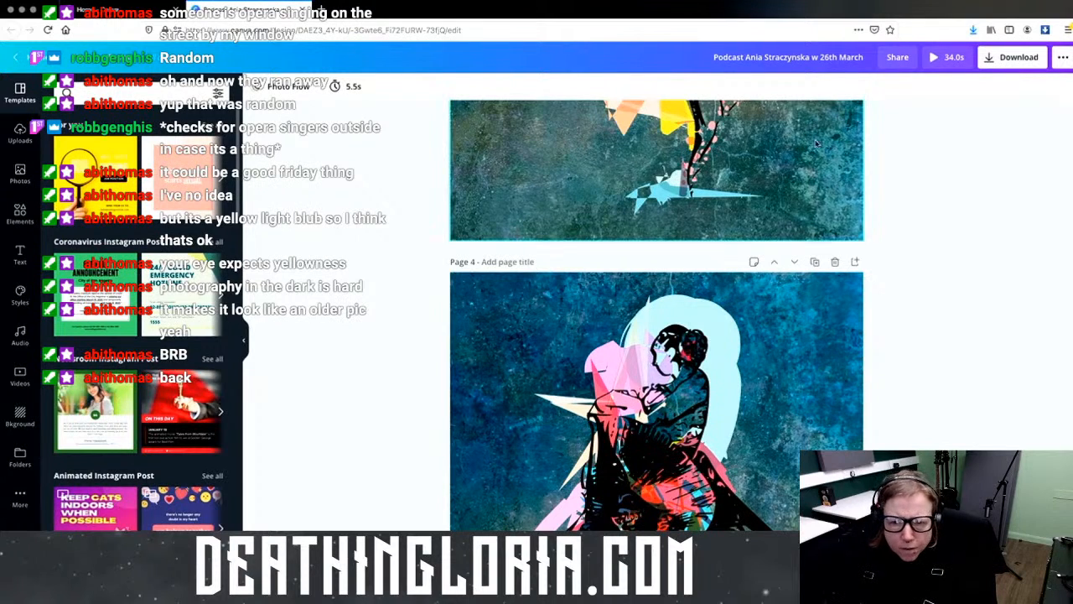
{"action": "left_click", "coordinate": [954, 60]}
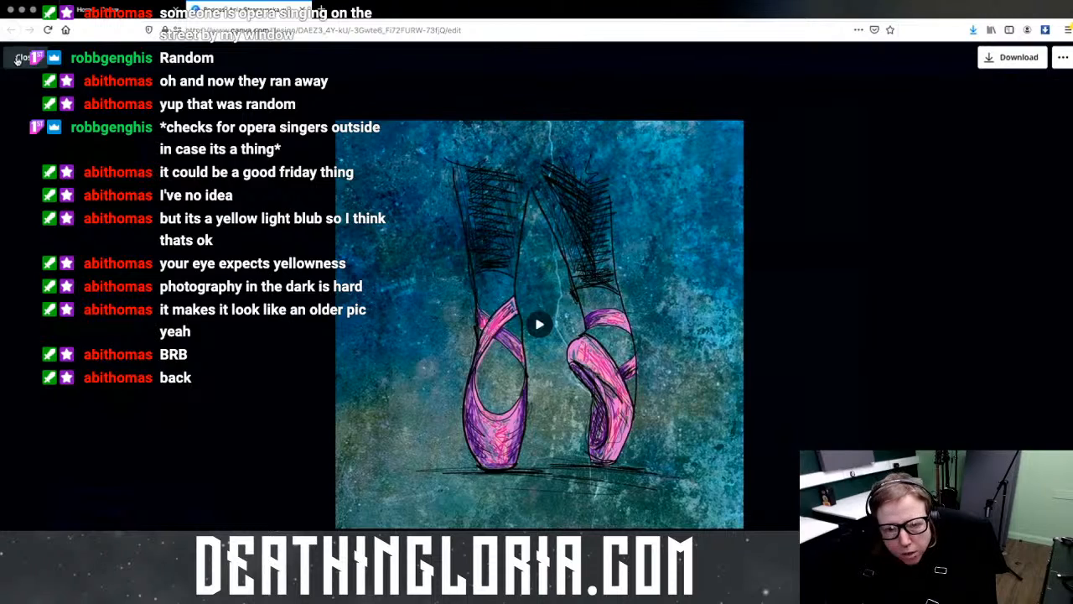
{"action": "key", "text": "Escape"}
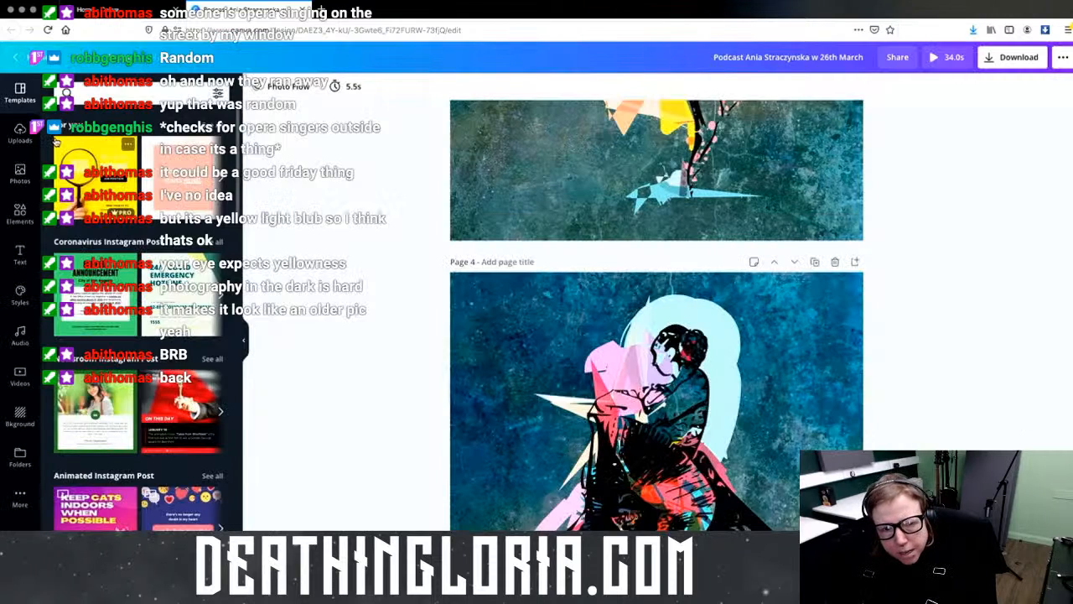
Step: Close the podcast design, start a blank Instagram Post, and show the Uploads panel
{"action": "left_click", "coordinate": [295, 13]}
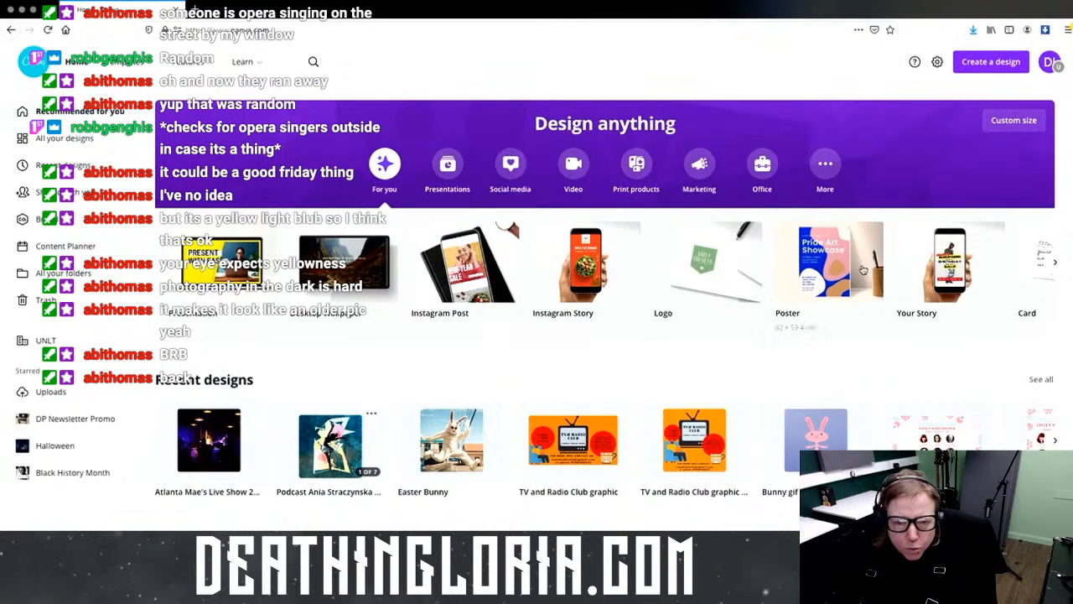
{"action": "left_click", "coordinate": [468, 265]}
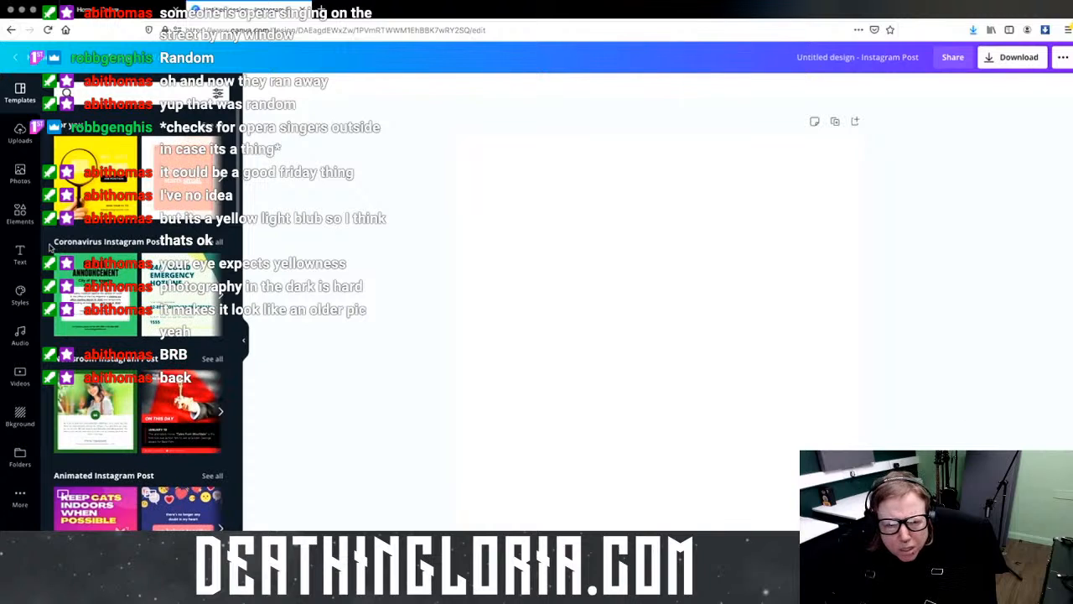
{"action": "left_click", "coordinate": [20, 133]}
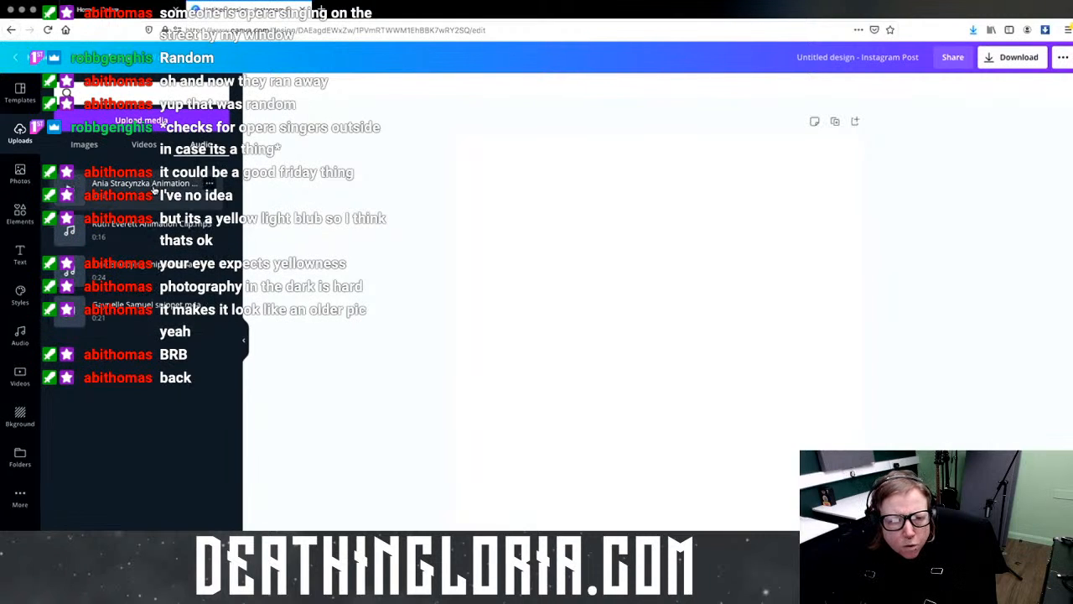
Step: Add the 0:16 uploaded audio clip and extend the page duration from 5.0s to 17.5s
{"action": "left_click", "coordinate": [157, 238]}
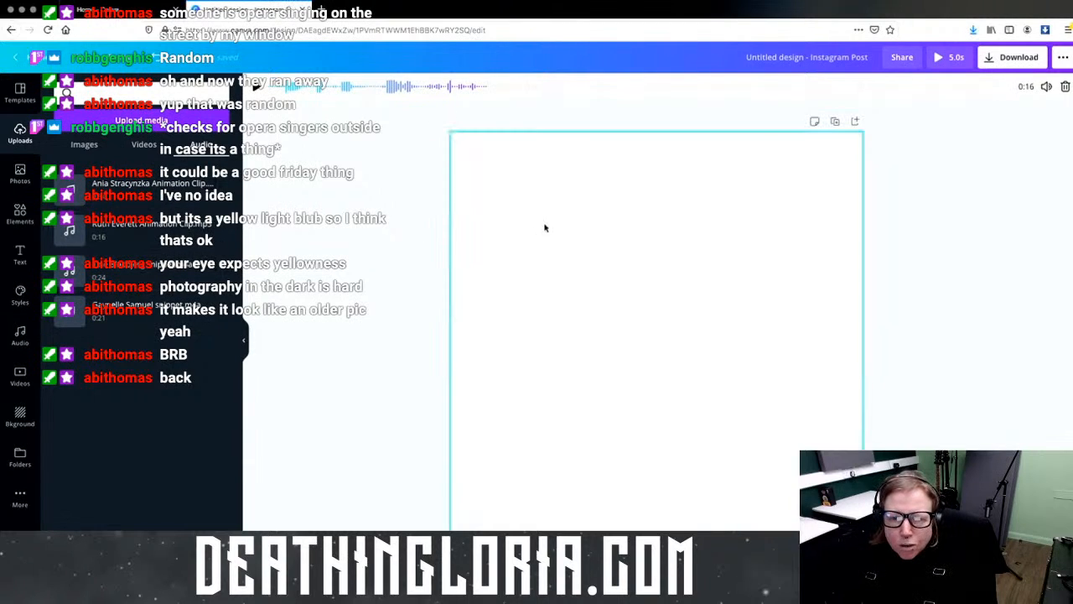
{"action": "left_click", "coordinate": [501, 213]}
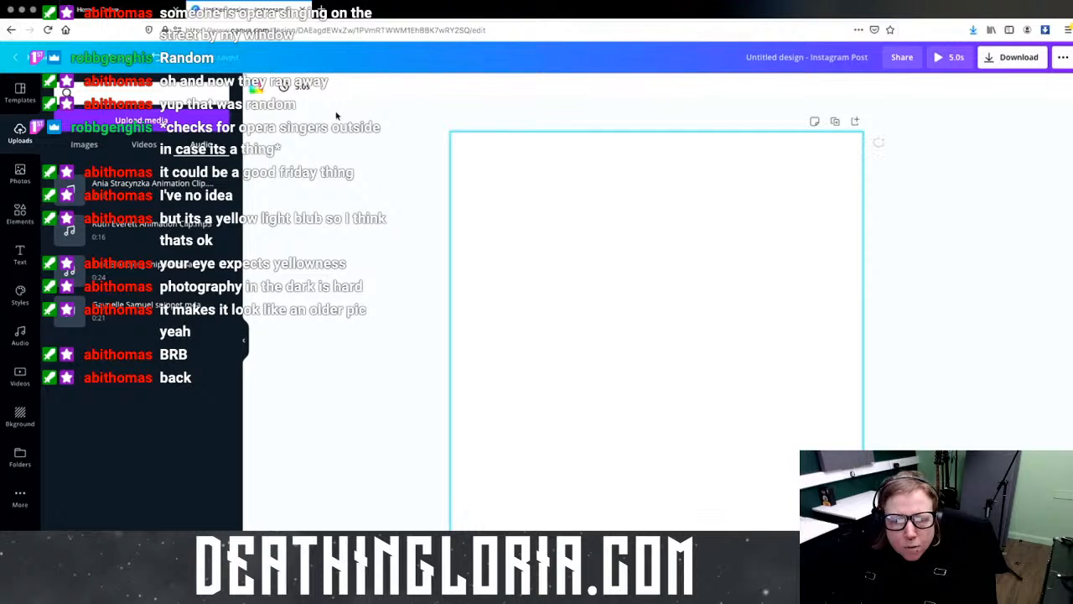
{"action": "left_click", "coordinate": [299, 89]}
{"action": "left_click_drag", "start_coordinate": [344, 126], "coordinate": [374, 127]}
{"action": "left_click", "coordinate": [397, 157]}
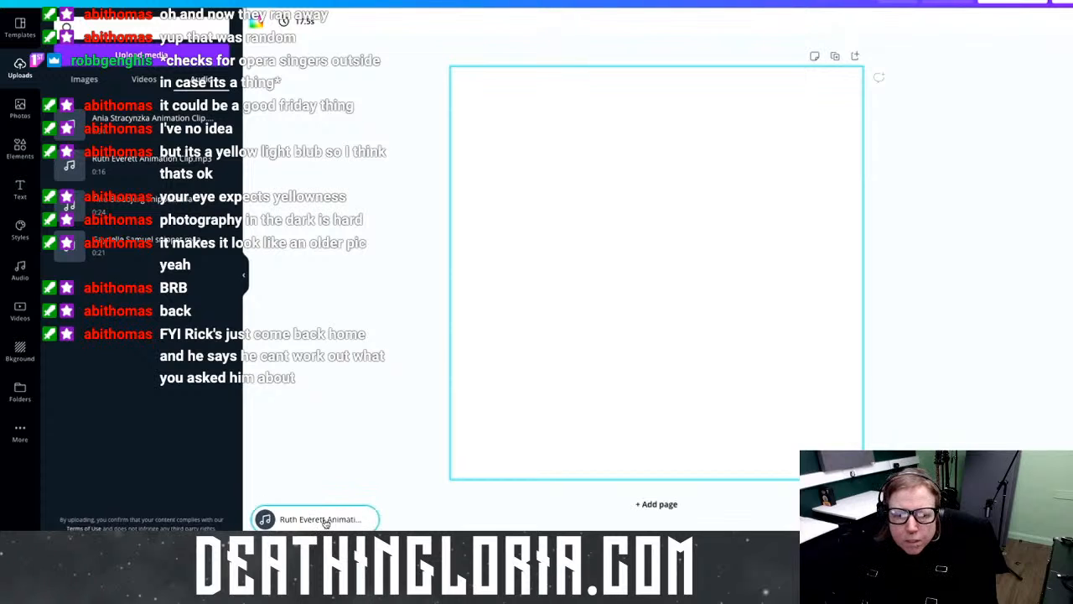
{"action": "left_click", "coordinate": [327, 520]}
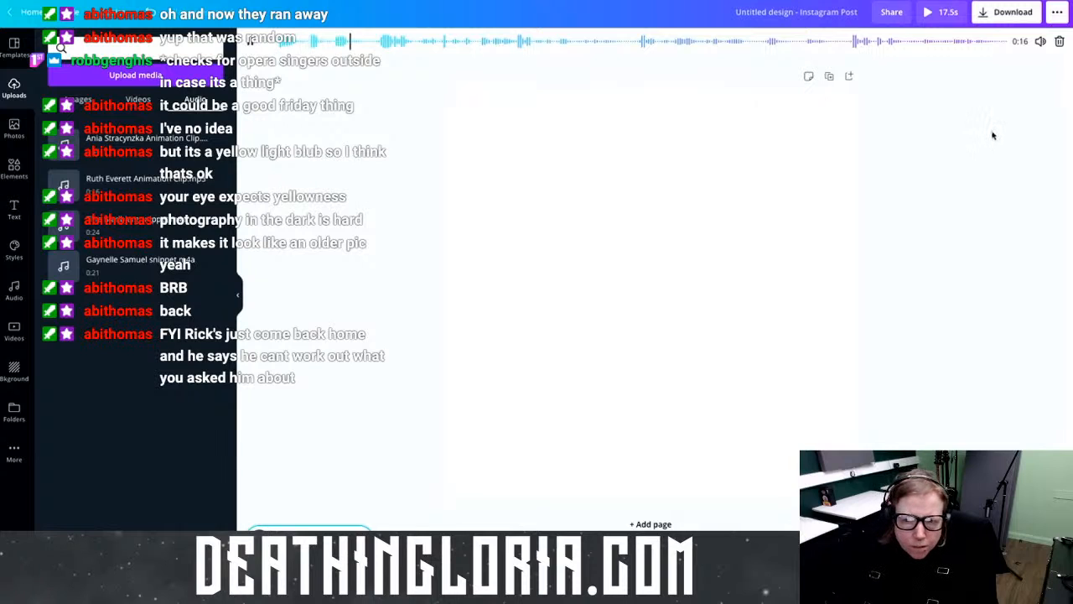
Step: Delete the 0:16 audio clip and add the 0:24 uploaded clip in its place
{"action": "left_click", "coordinate": [881, 0]}
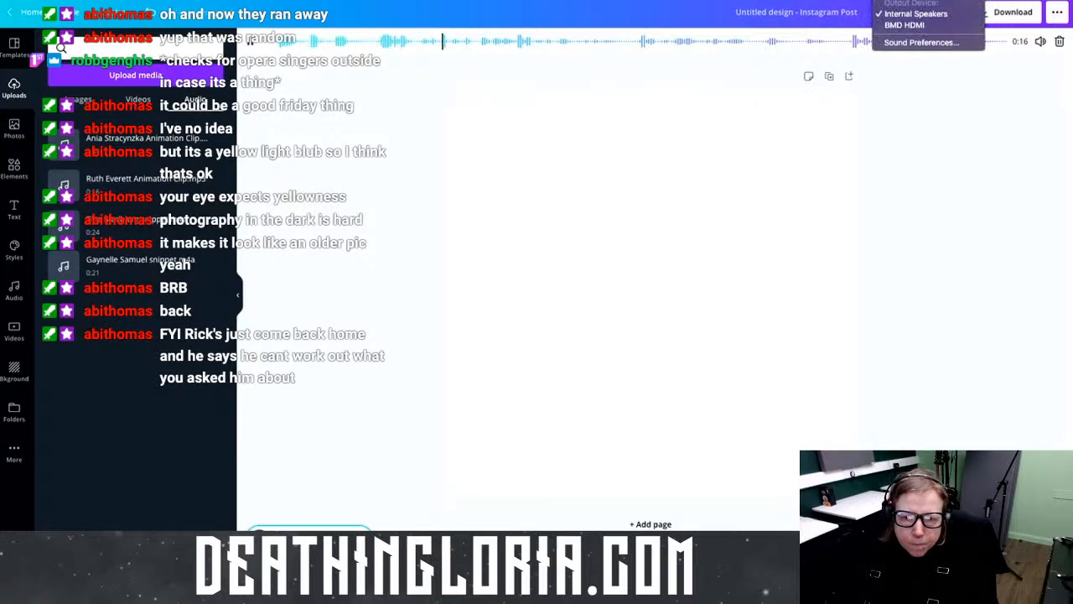
{"action": "left_click", "coordinate": [981, 77]}
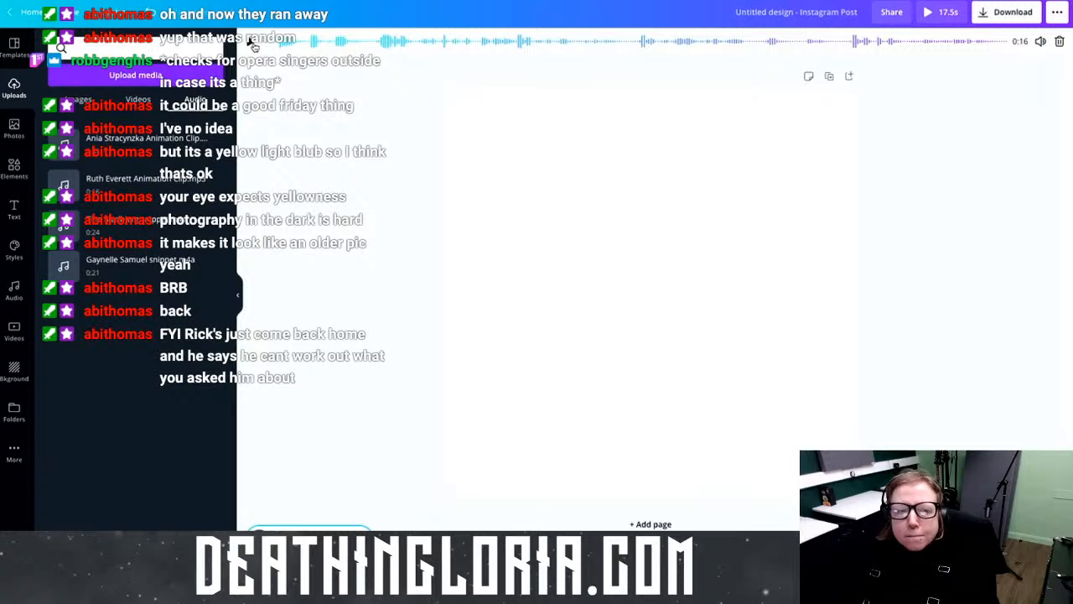
{"action": "left_click", "coordinate": [1060, 41]}
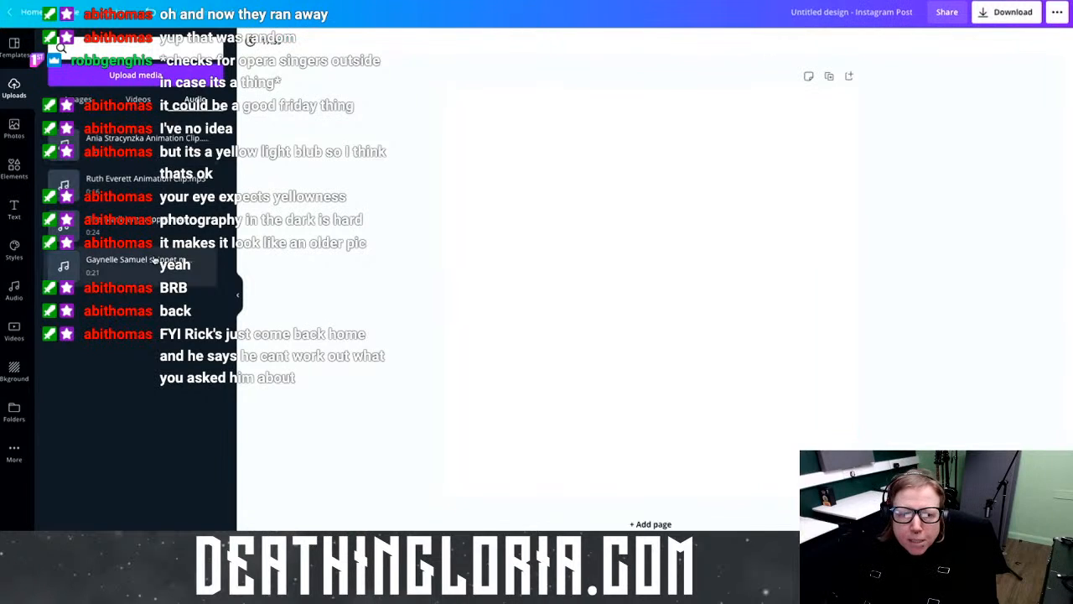
{"action": "left_click", "coordinate": [155, 232]}
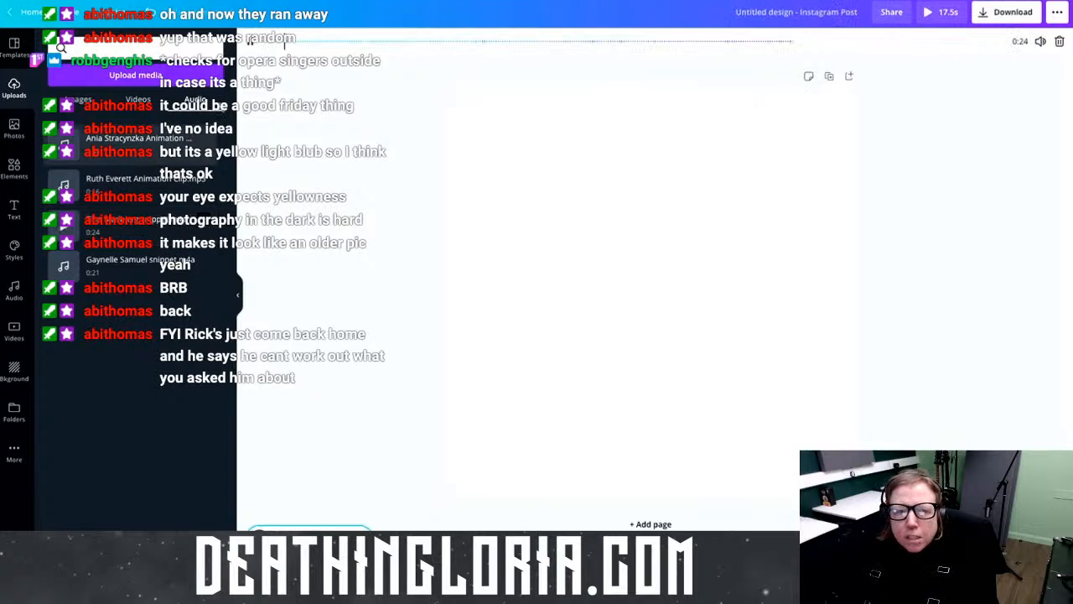
{"action": "left_click", "coordinate": [724, 376]}
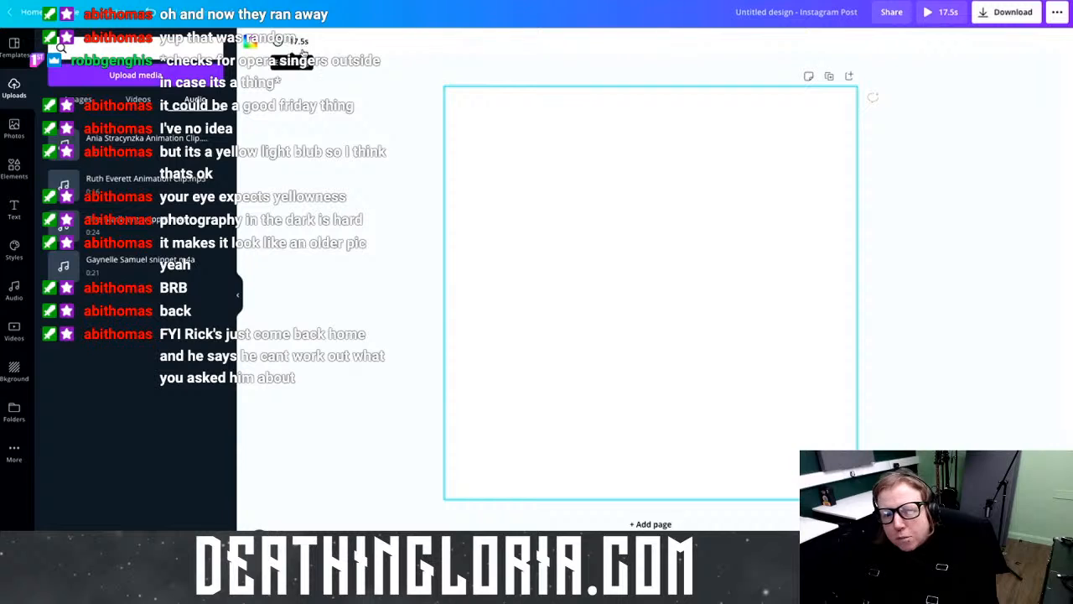
Step: Extend the page duration from 17.5s to 30.0s to fit the longer audio
{"action": "left_click", "coordinate": [304, 42]}
{"action": "left_click_drag", "start_coordinate": [371, 86], "coordinate": [397, 84]}
{"action": "left_click", "coordinate": [405, 112]}
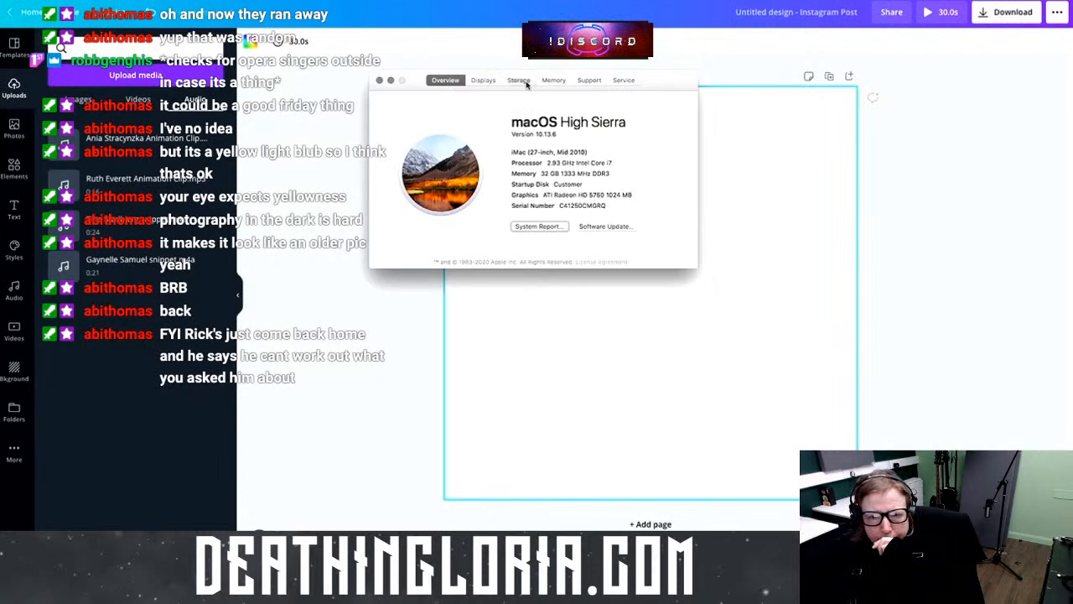
Step: Review disk usage and the 32 GB memory in About This Mac, ending on Storage
{"action": "left_click", "coordinate": [518, 80]}
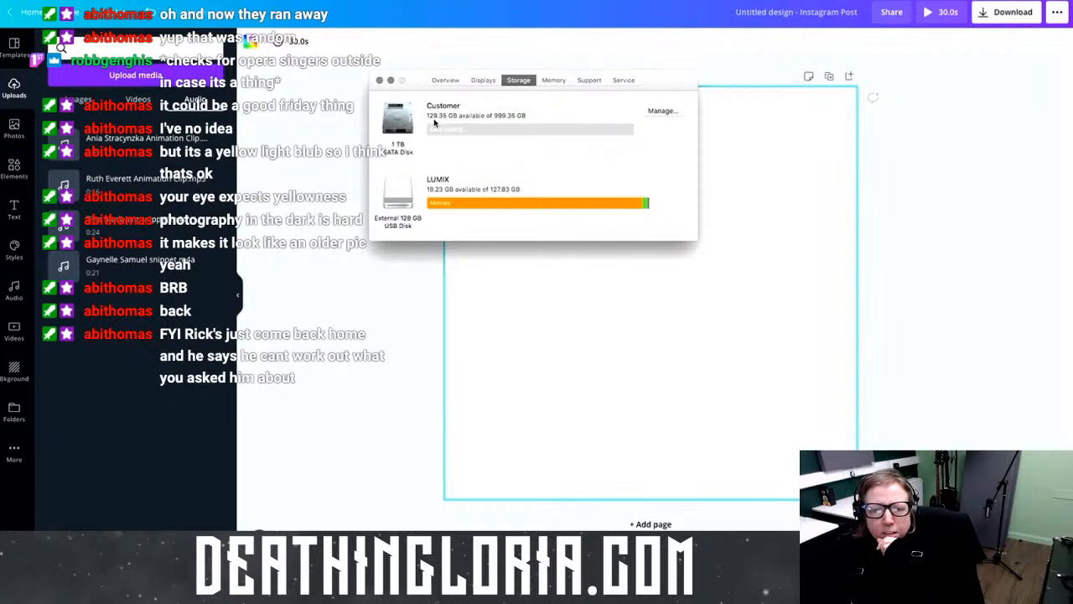
{"action": "mouse_move", "coordinate": [465, 134]}
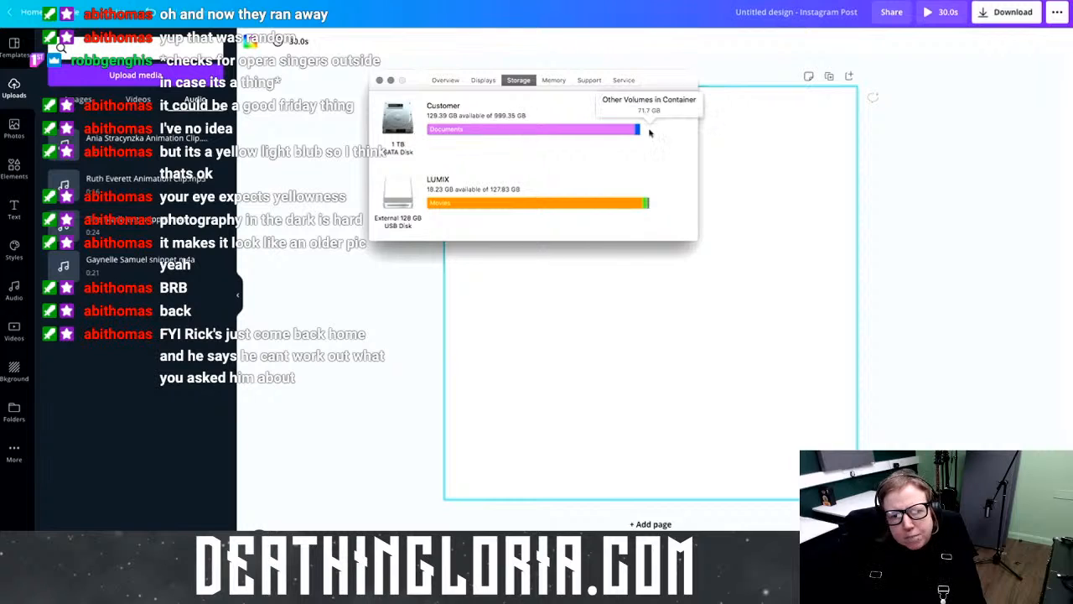
{"action": "mouse_move", "coordinate": [648, 130]}
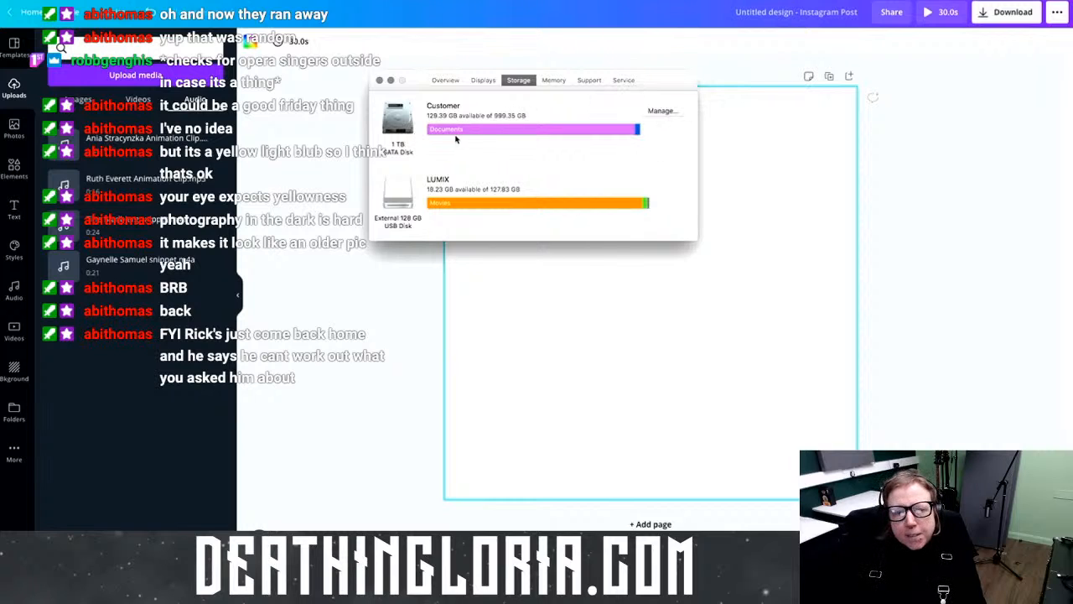
{"action": "mouse_move", "coordinate": [555, 133]}
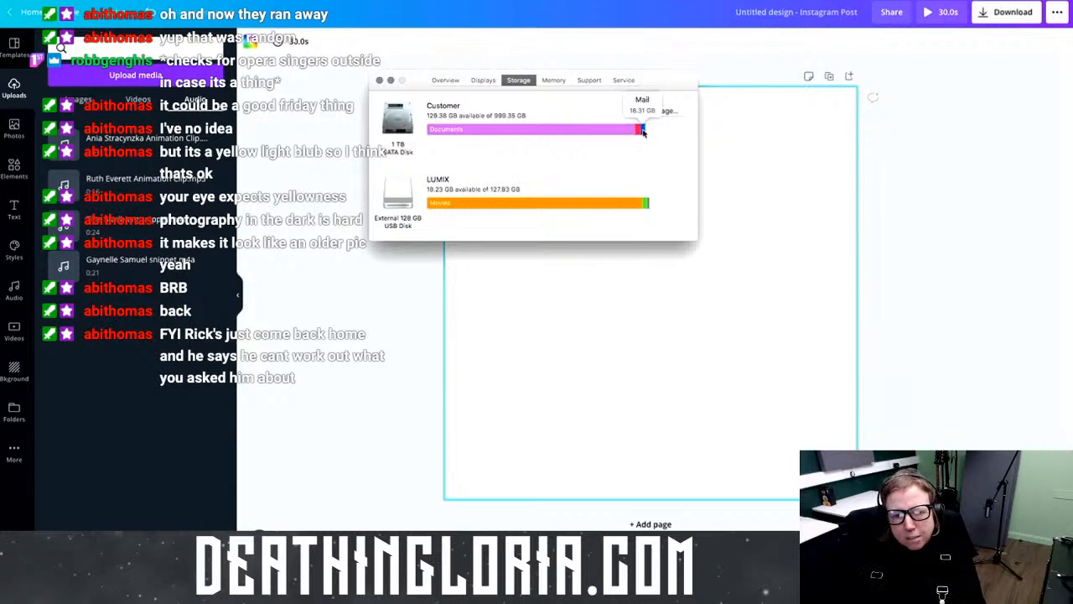
{"action": "mouse_move", "coordinate": [625, 205]}
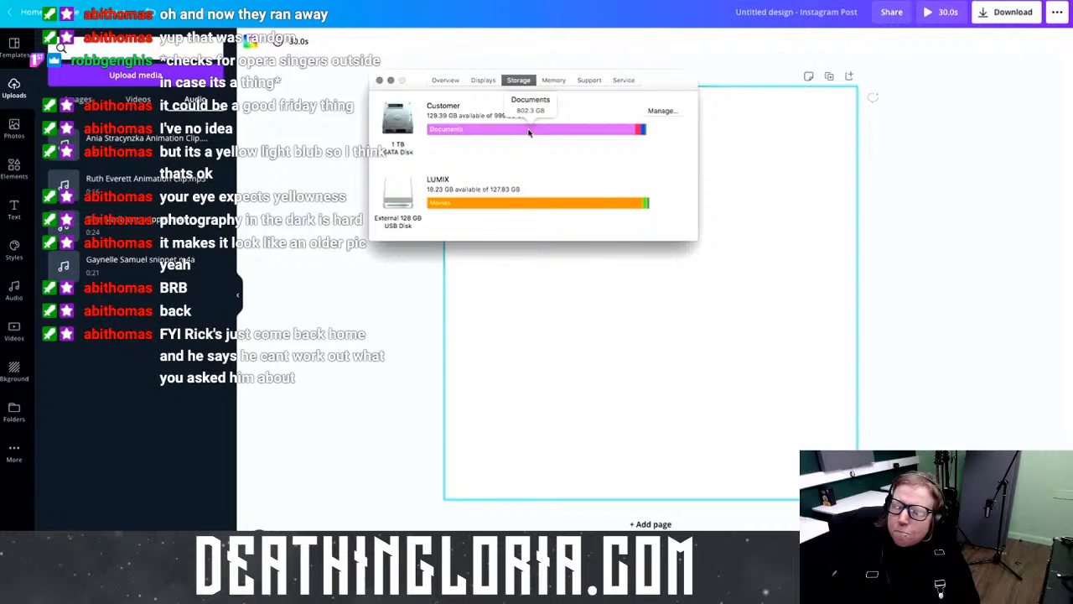
{"action": "left_click", "coordinate": [552, 80]}
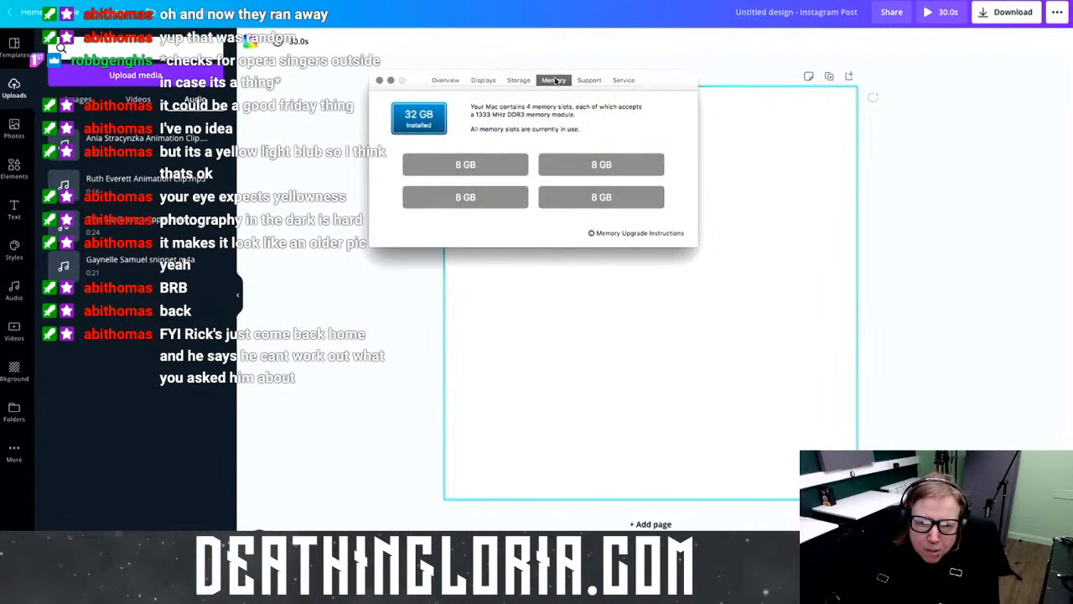
{"action": "left_click", "coordinate": [519, 81]}
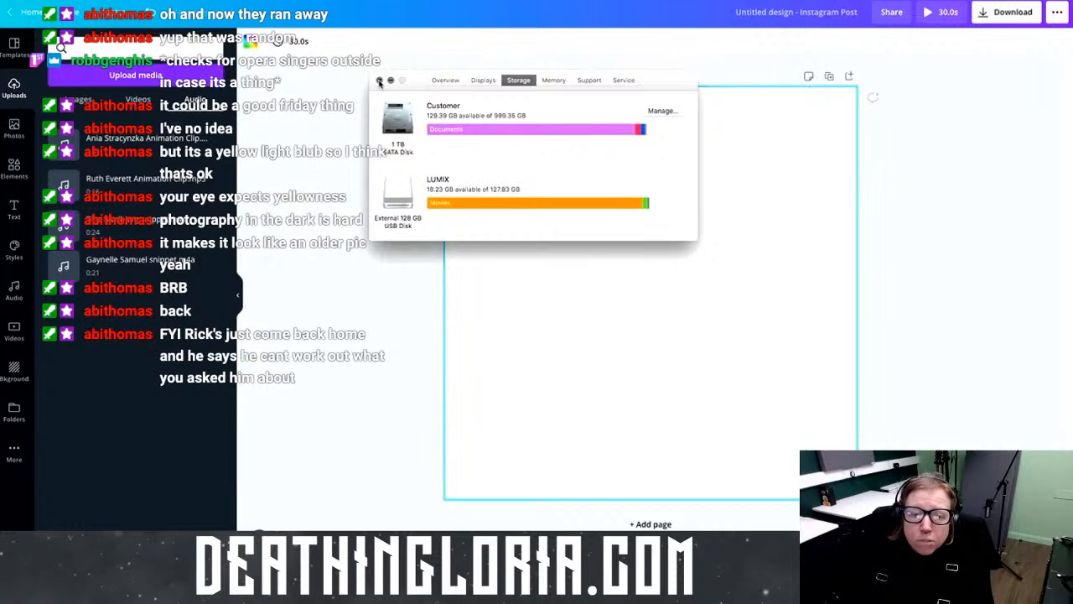
Step: Close About This Mac, check the 0:24 audio clip's volume control, and show Elements
{"action": "left_click", "coordinate": [379, 80]}
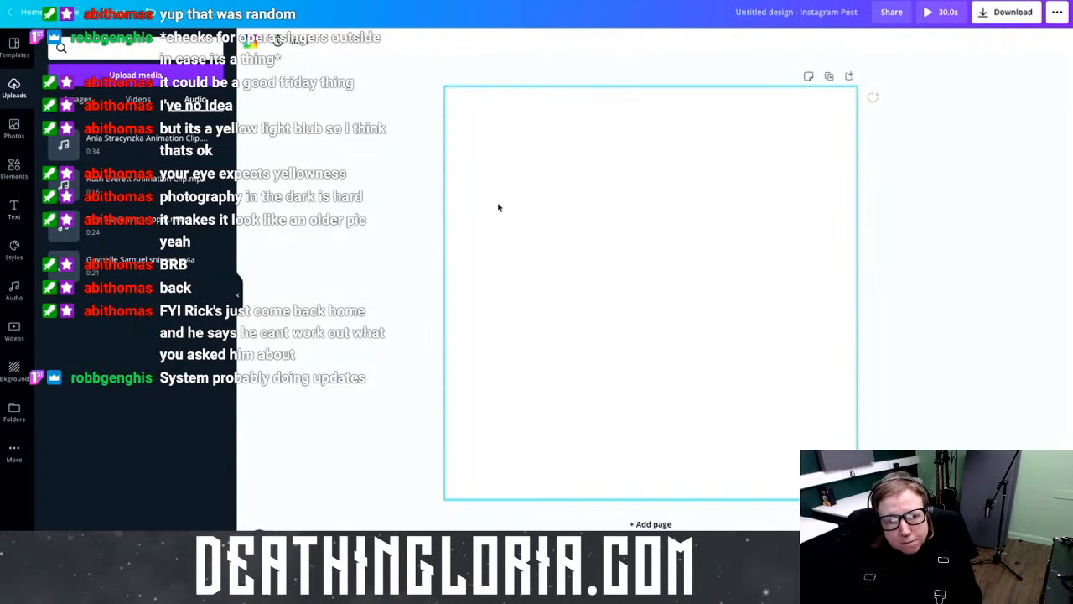
{"action": "left_click", "coordinate": [143, 235]}
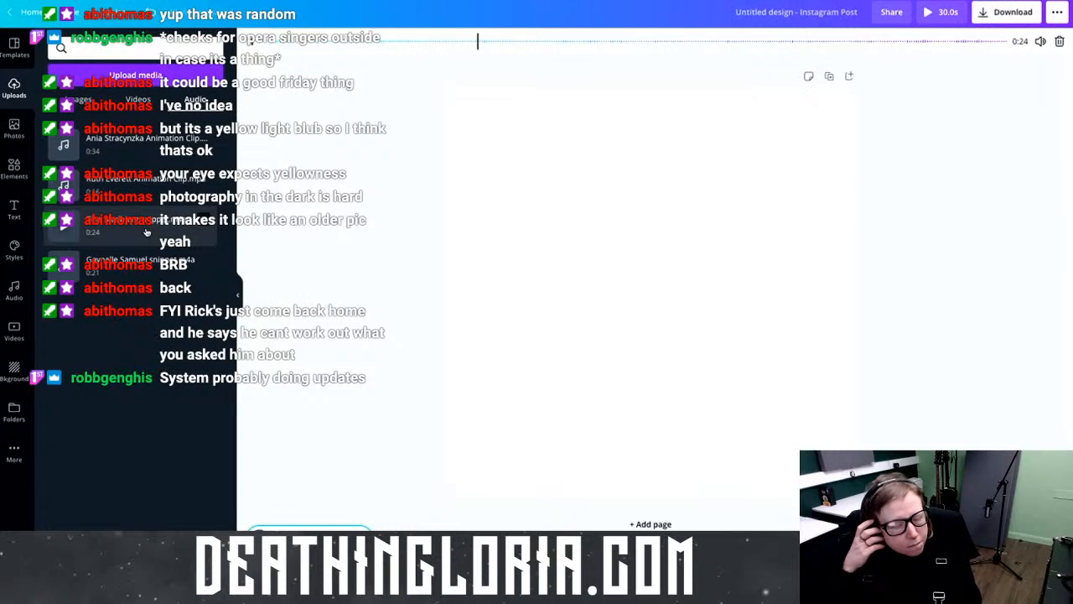
{"action": "left_click", "coordinate": [1040, 41]}
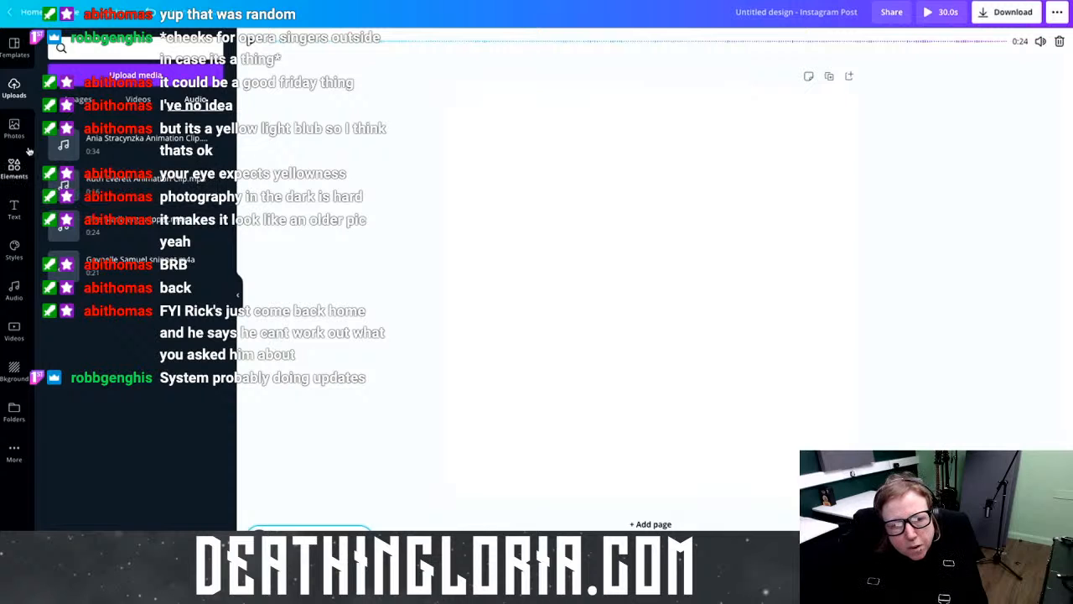
{"action": "left_click", "coordinate": [13, 172]}
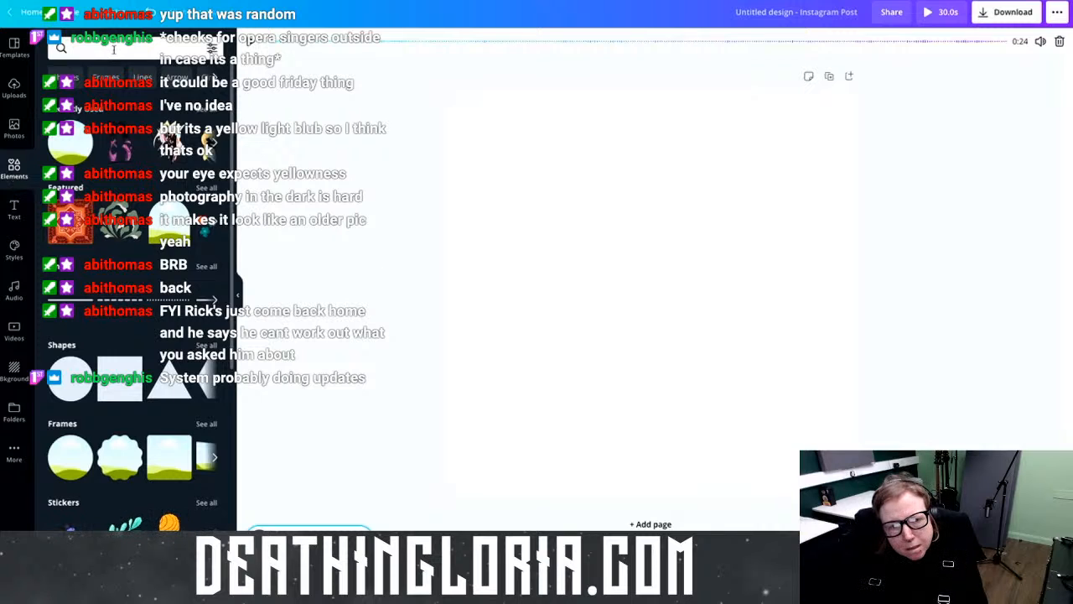
Step: Find the heart-fingers hand sticker and browse more Canva Original Stickers from its collection
{"action": "left_click", "coordinate": [113, 49]}
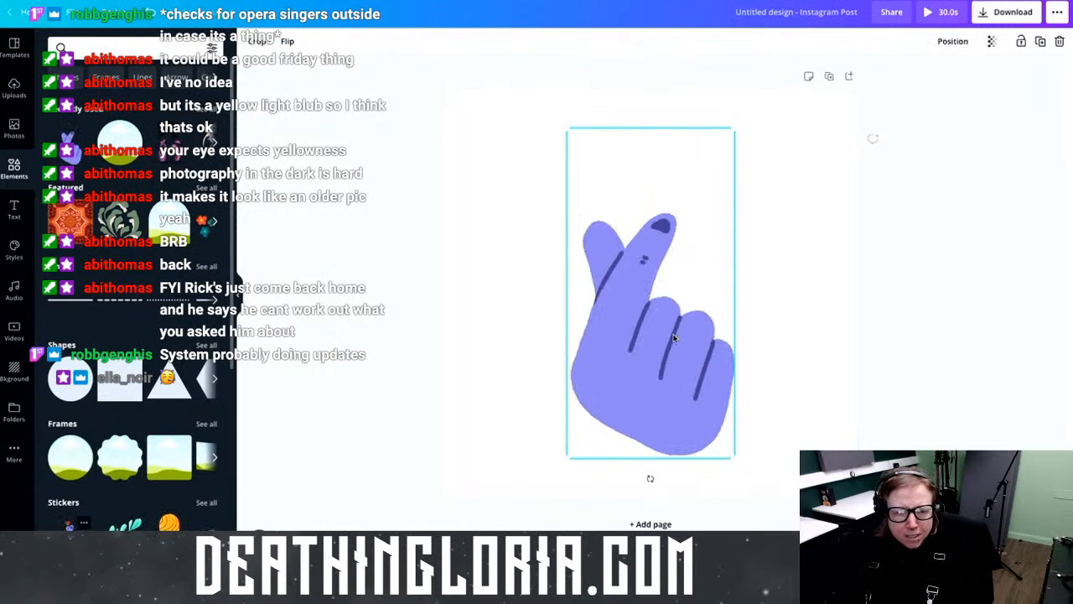
{"action": "scroll", "coordinate": [126, 335], "scroll_direction": "down", "scroll_amount": 4}
{"action": "left_click", "coordinate": [84, 235]}
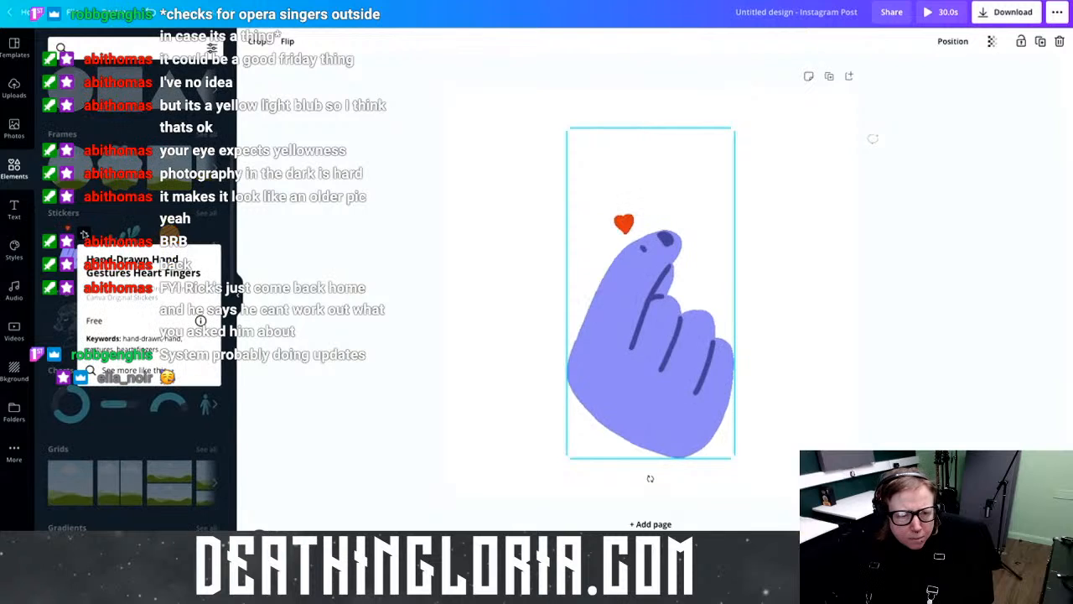
{"action": "left_click", "coordinate": [149, 369]}
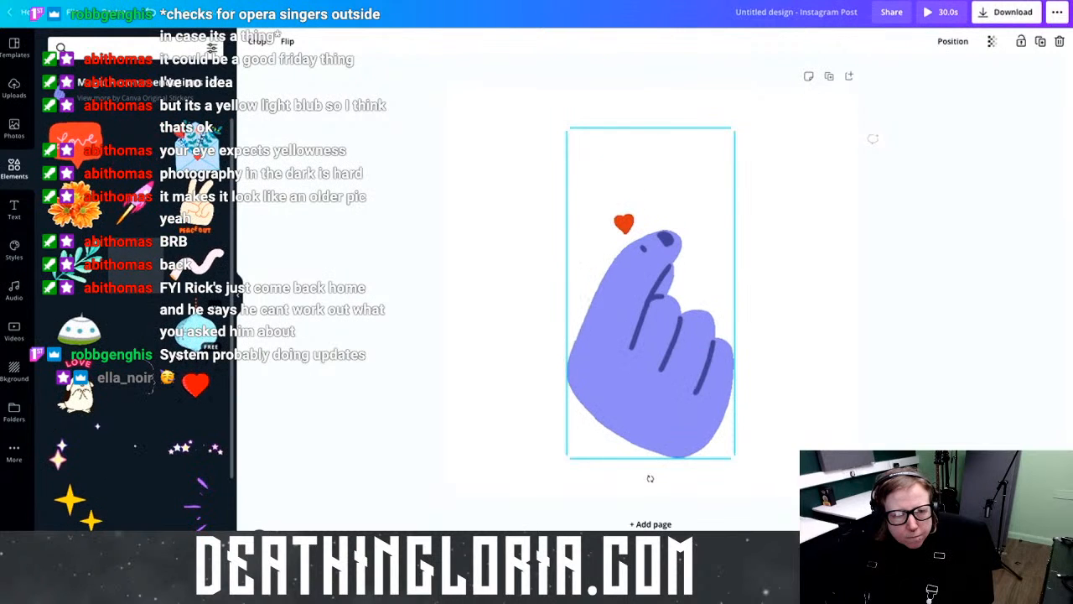
{"action": "scroll", "coordinate": [134, 294], "scroll_direction": "down", "scroll_amount": 1}
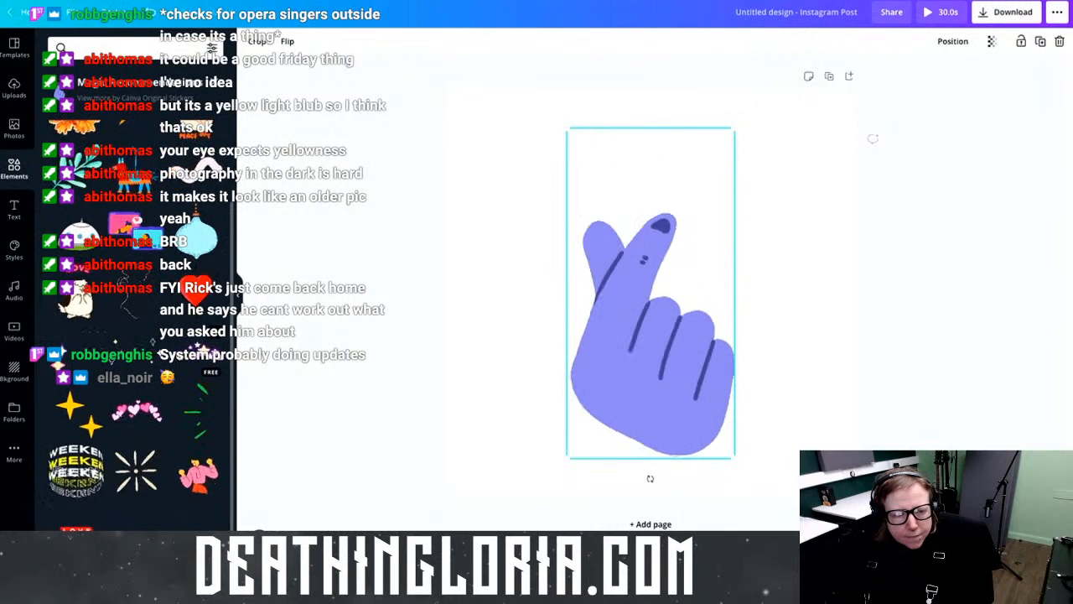
{"action": "scroll", "coordinate": [134, 378], "scroll_direction": "up", "scroll_amount": 1}
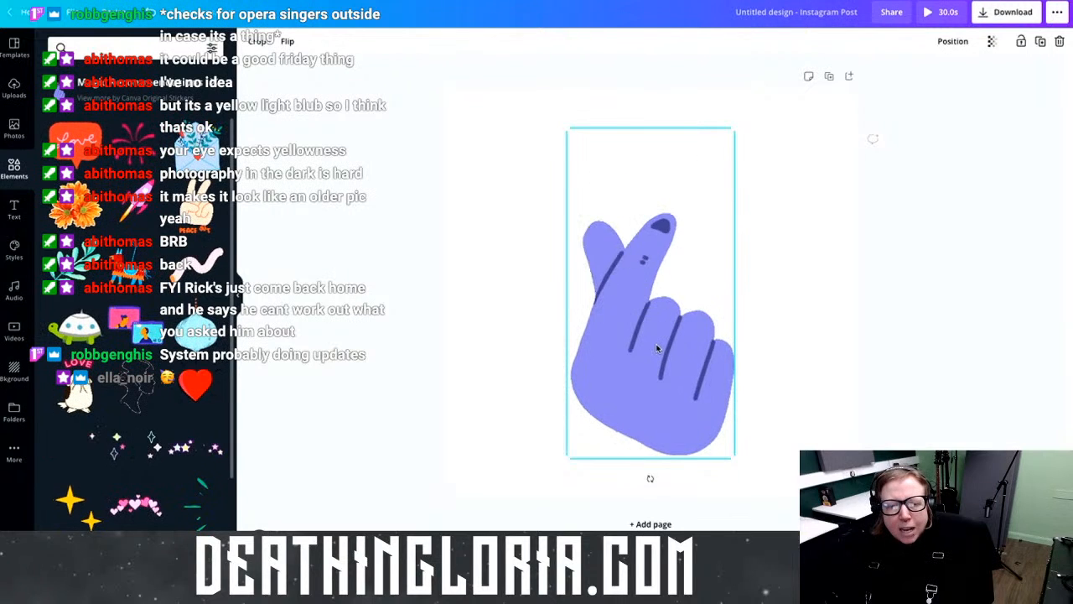
Step: Resize the heart-hand sticker to about 486 by 959, spanning the page height, and centre it
{"action": "left_click_drag", "start_coordinate": [632, 358], "coordinate": [581, 316]}
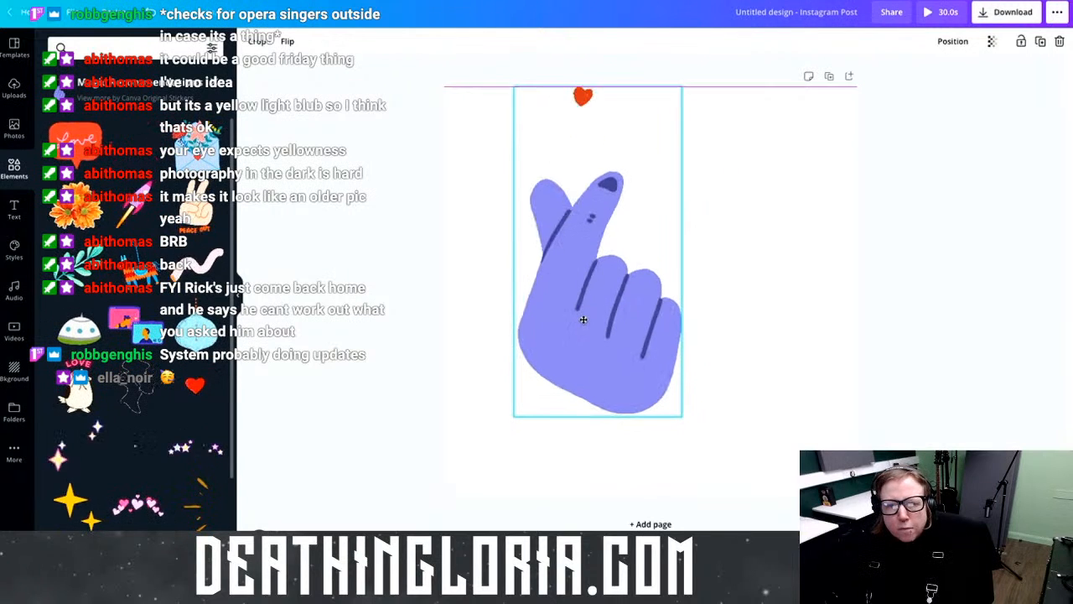
{"action": "left_click_drag", "start_coordinate": [686, 421], "coordinate": [775, 471]}
{"action": "left_click_drag", "start_coordinate": [679, 390], "coordinate": [742, 372]}
{"action": "left_click_drag", "start_coordinate": [789, 485], "coordinate": [757, 411]}
{"action": "left_click_drag", "start_coordinate": [687, 358], "coordinate": [686, 401]}
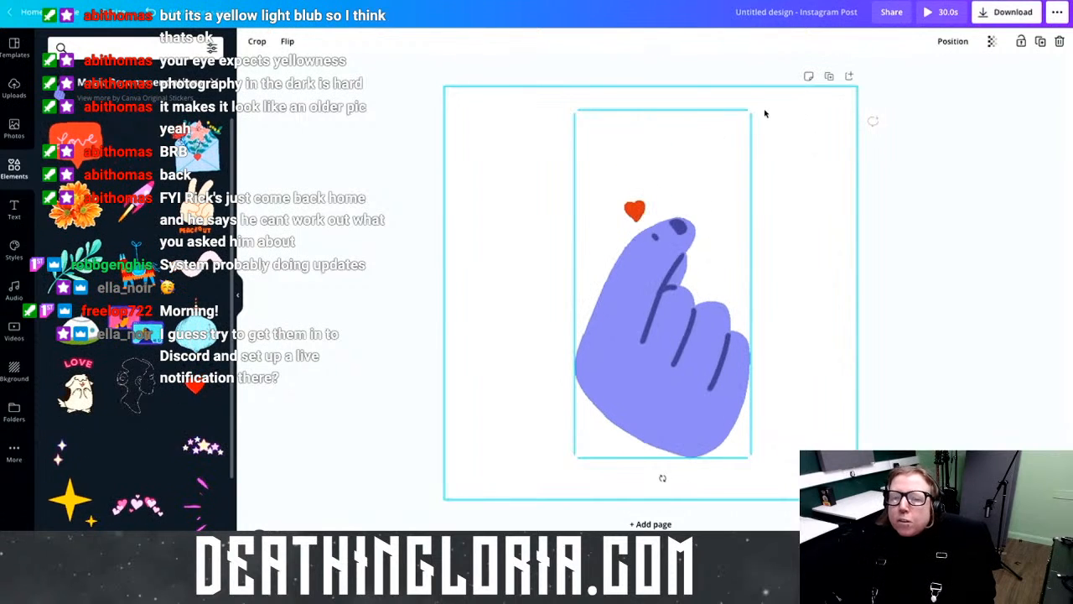
{"action": "left_click_drag", "start_coordinate": [751, 110], "coordinate": [780, 94]}
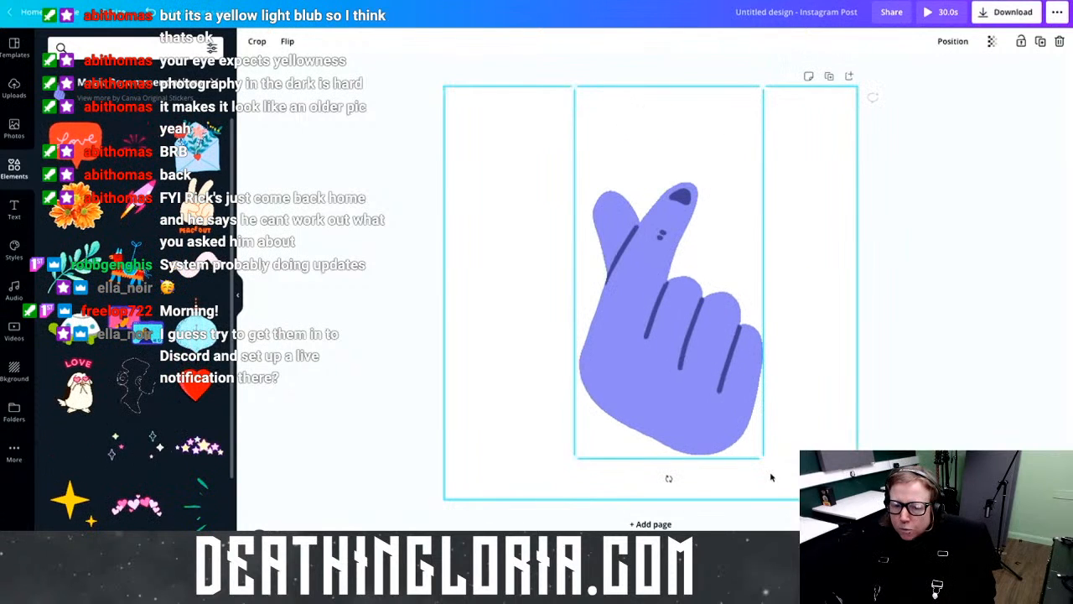
{"action": "left_click_drag", "start_coordinate": [763, 458], "coordinate": [783, 501]}
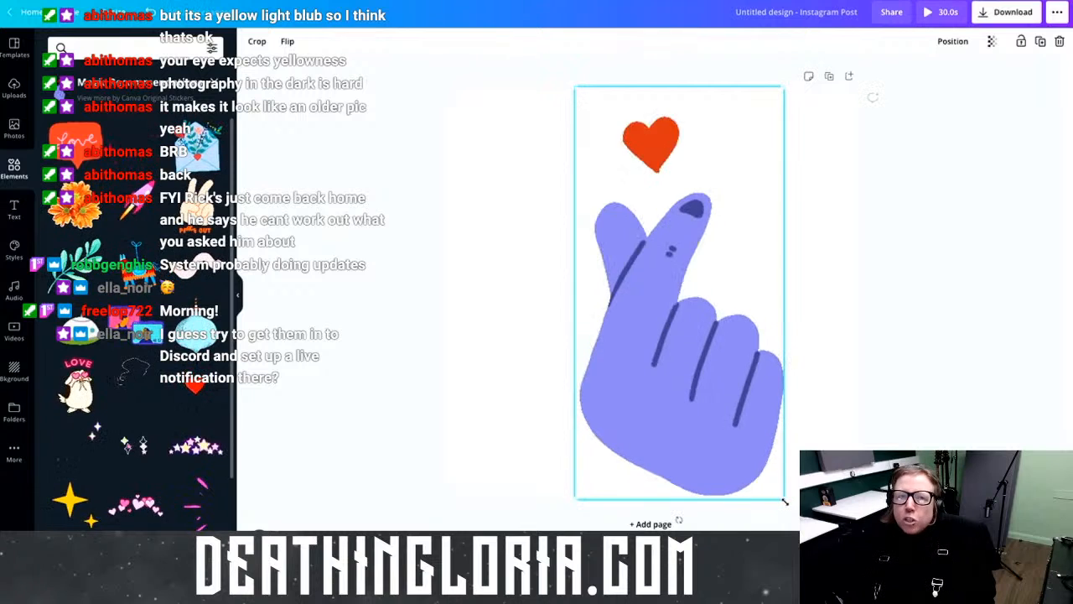
{"action": "left_click_drag", "start_coordinate": [714, 427], "coordinate": [683, 422]}
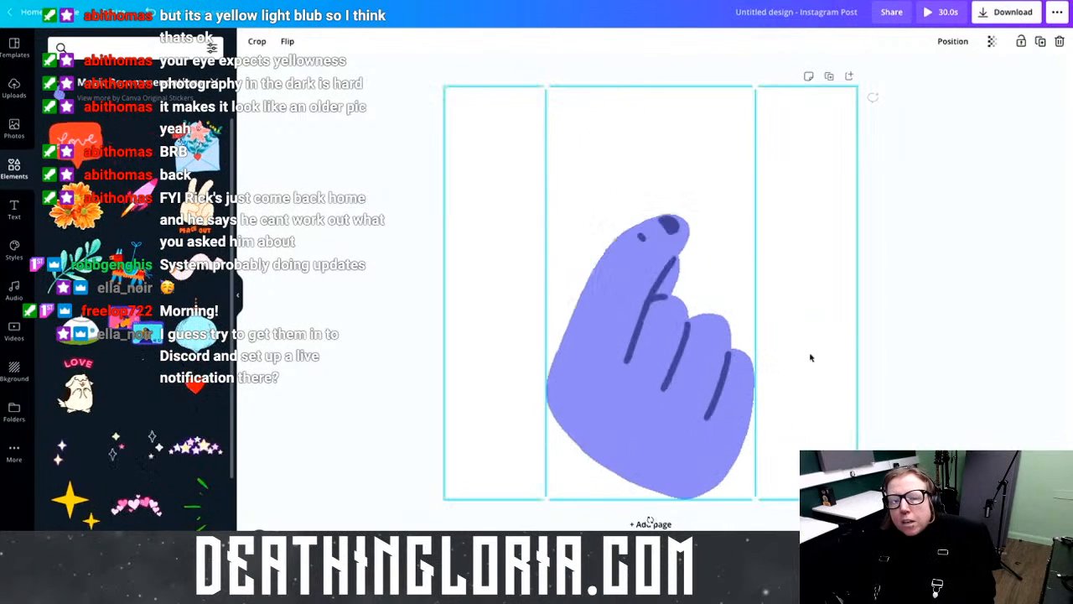
{"action": "left_click", "coordinate": [810, 356]}
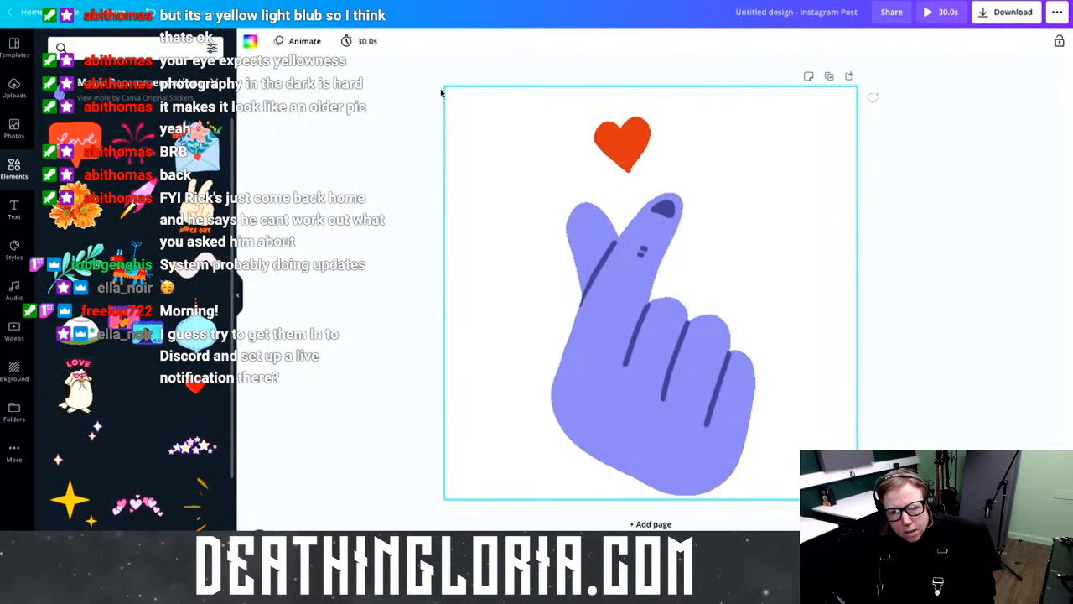
Step: Shorten the page from 30.0s to 5.5s and preview the finger-heart animation full screen
{"action": "left_click", "coordinate": [365, 41]}
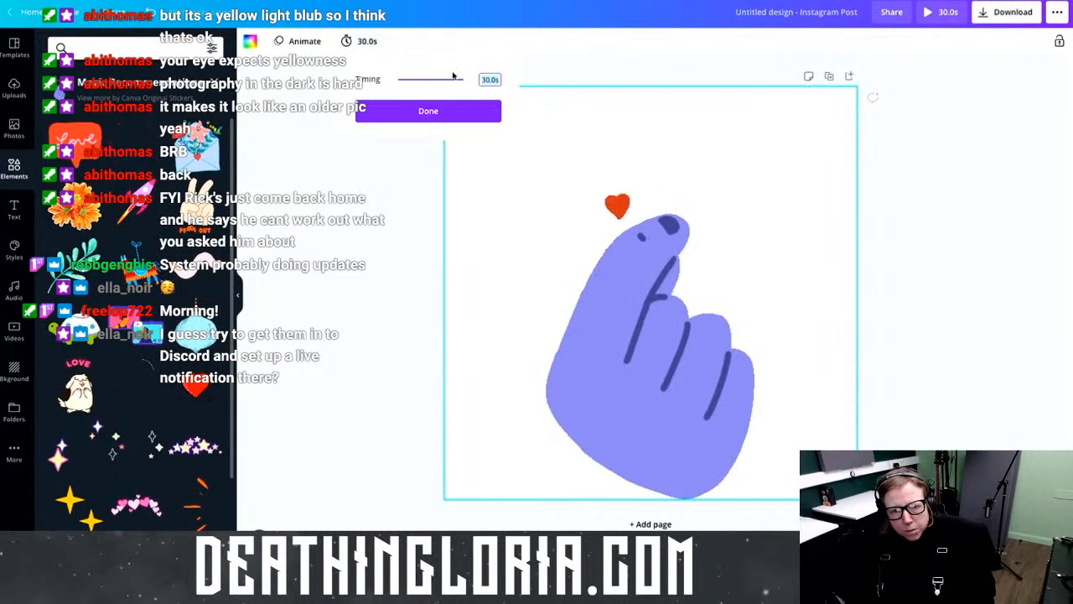
{"action": "left_click_drag", "start_coordinate": [462, 79], "coordinate": [410, 88]}
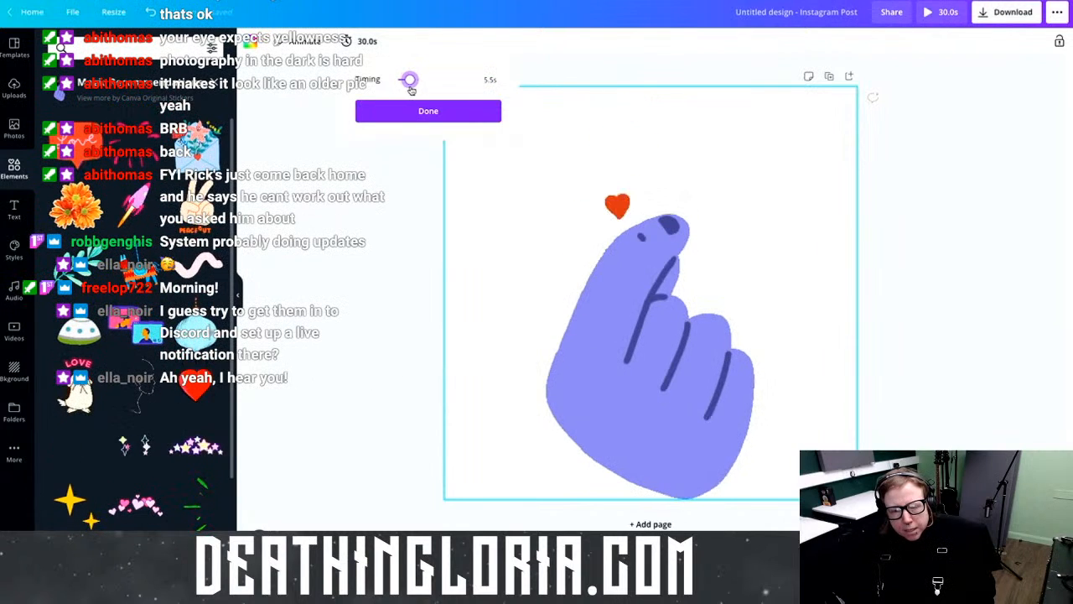
{"action": "left_click", "coordinate": [469, 121]}
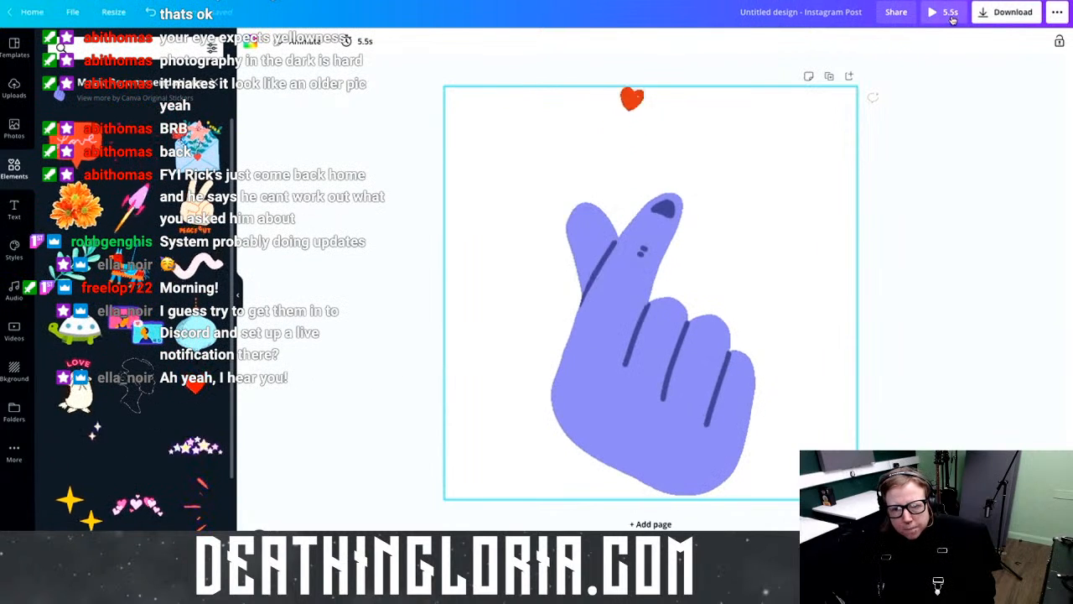
{"action": "left_click", "coordinate": [949, 15]}
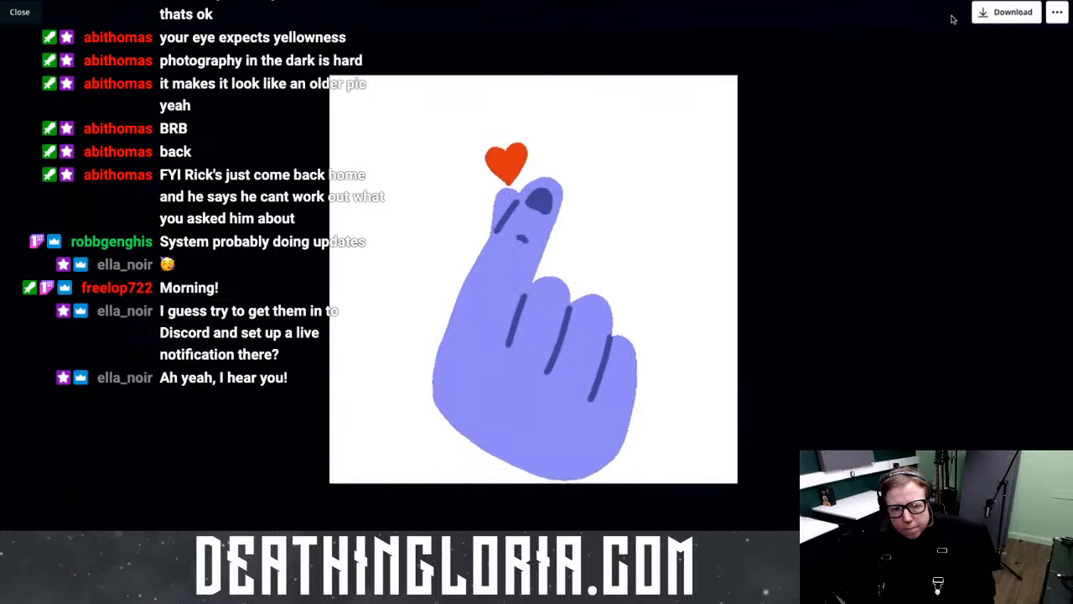
{"action": "key", "text": "Escape"}
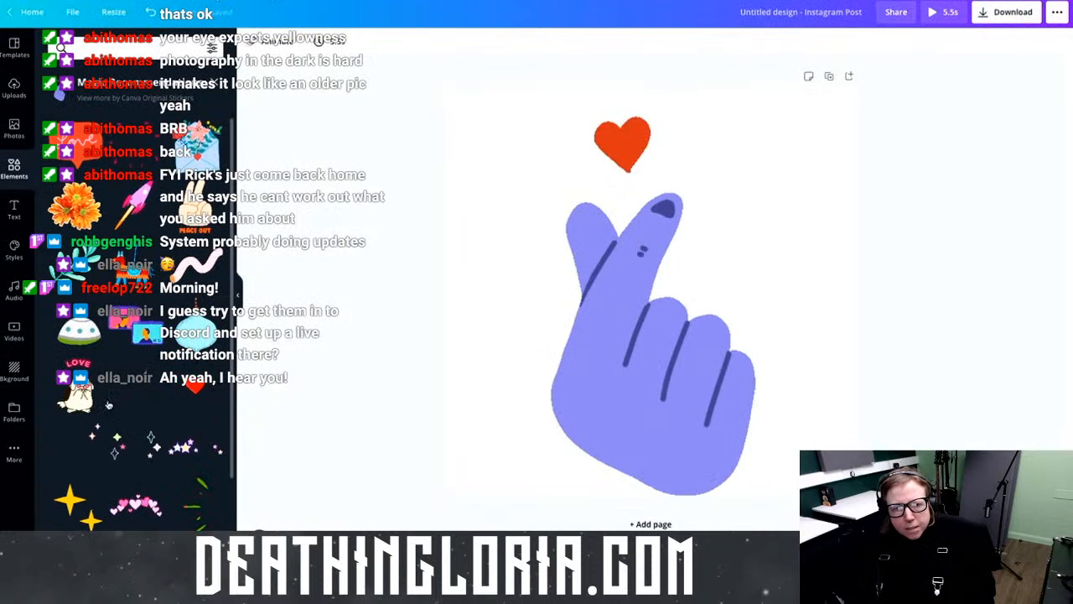
Step: Add page 2 holding the peace-headband ghost sticker from a 'friendly neighbours' element search
{"action": "left_click", "coordinate": [651, 524]}
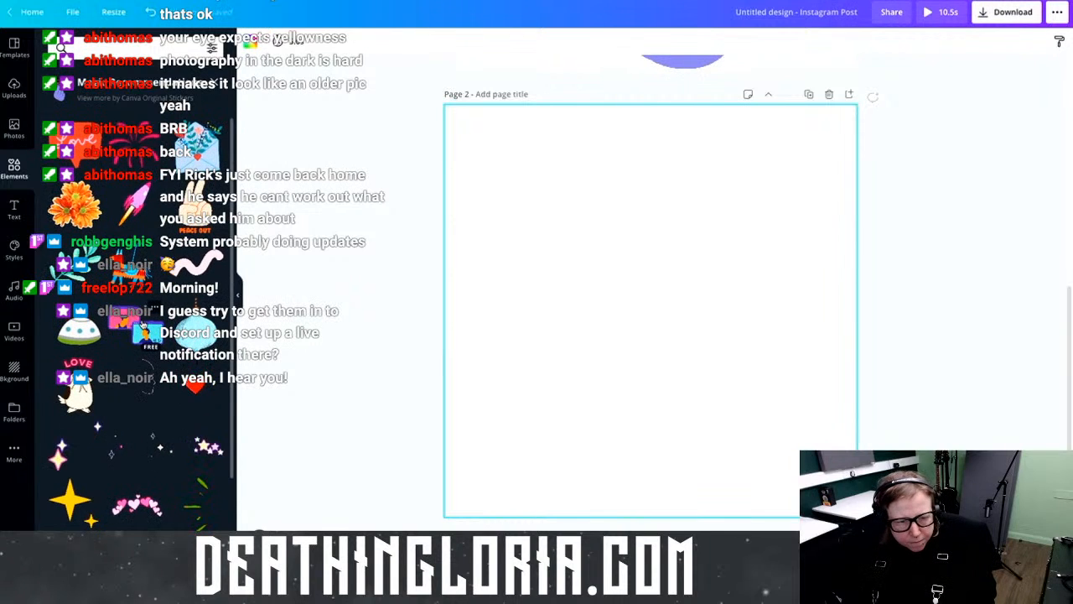
{"action": "left_click", "coordinate": [108, 47]}
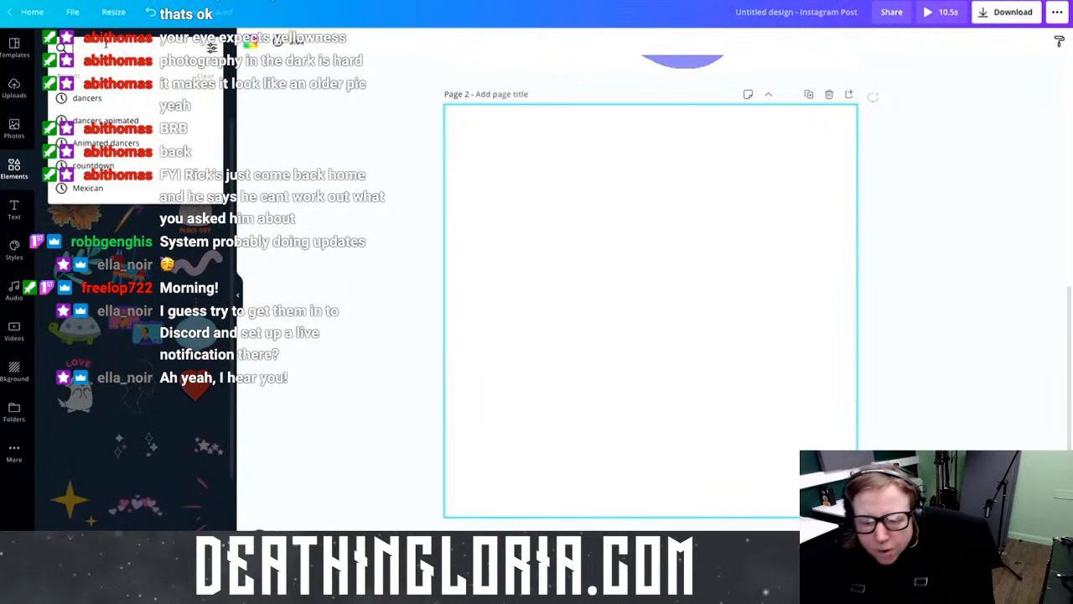
{"action": "type", "text": "friend"}
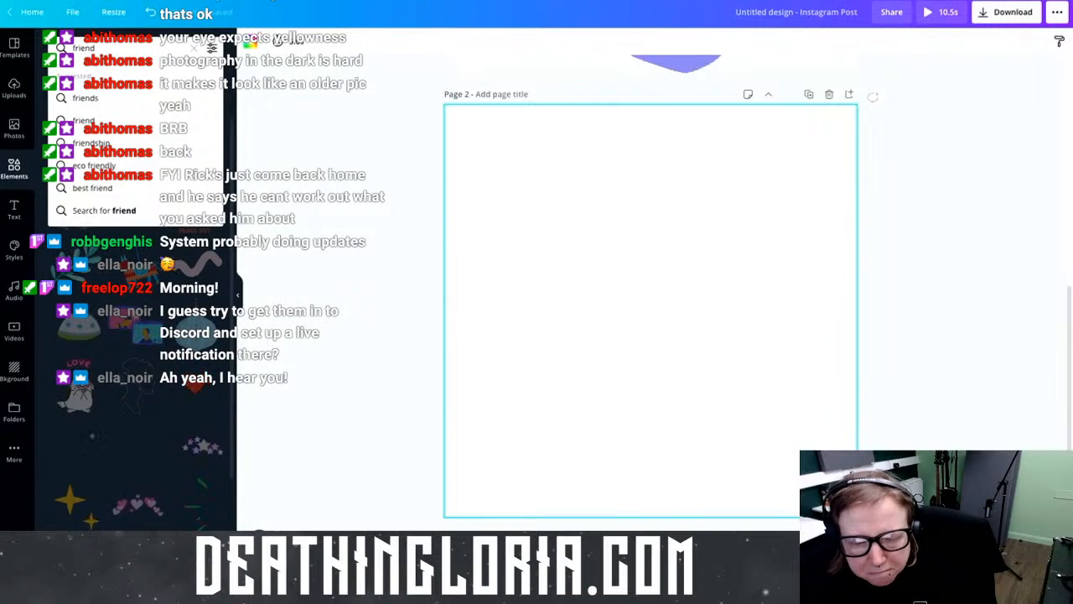
{"action": "type", "text": "ly neigh"}
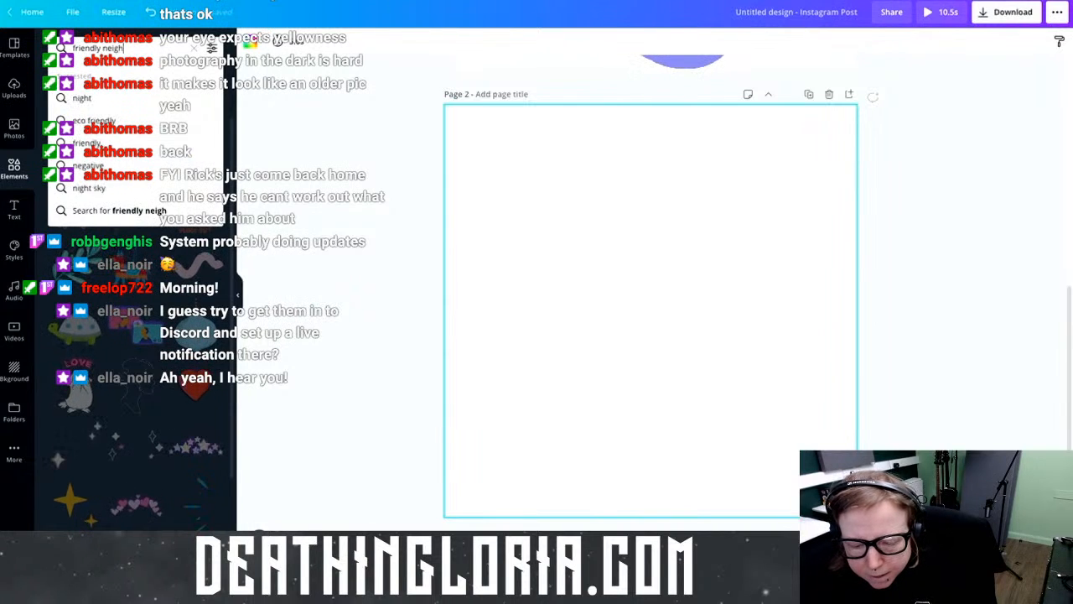
{"action": "type", "text": "bours"}
{"action": "key", "text": "Return"}
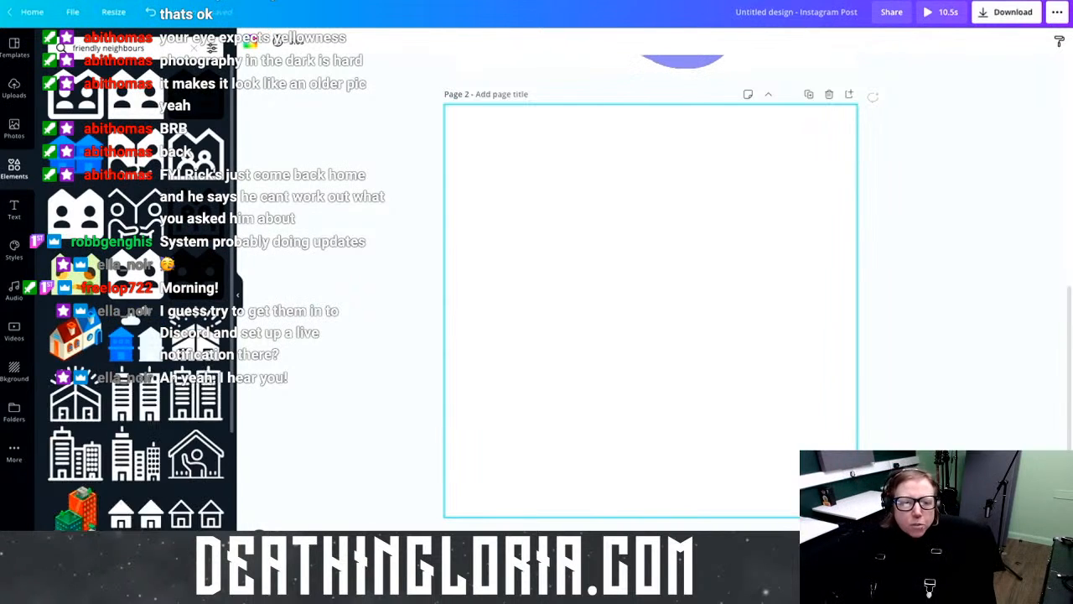
{"action": "scroll", "coordinate": [229, 344], "scroll_direction": "down", "scroll_amount": 3}
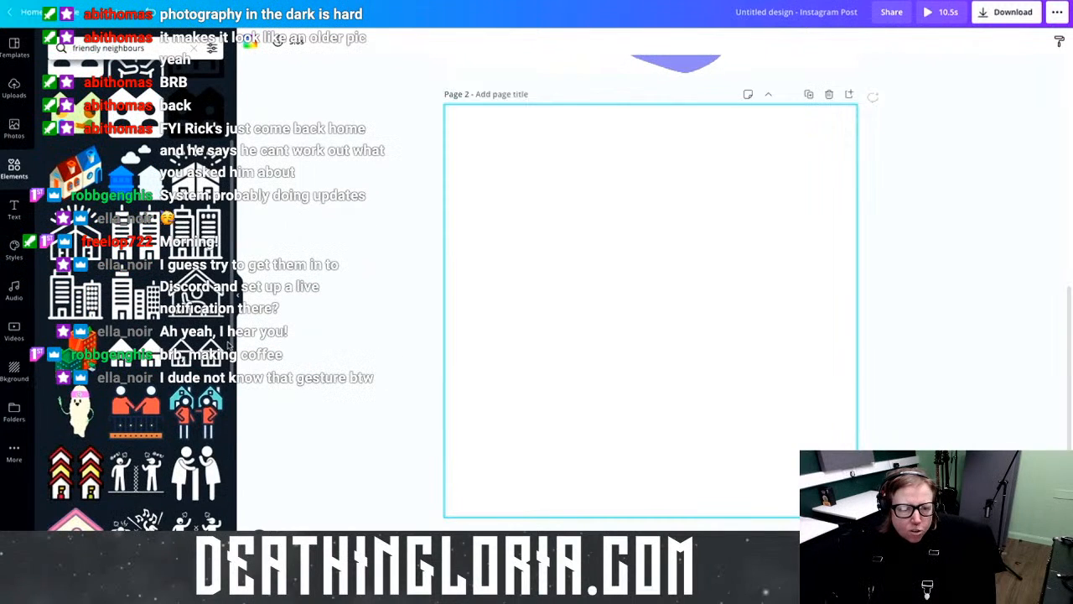
{"action": "left_click", "coordinate": [78, 416]}
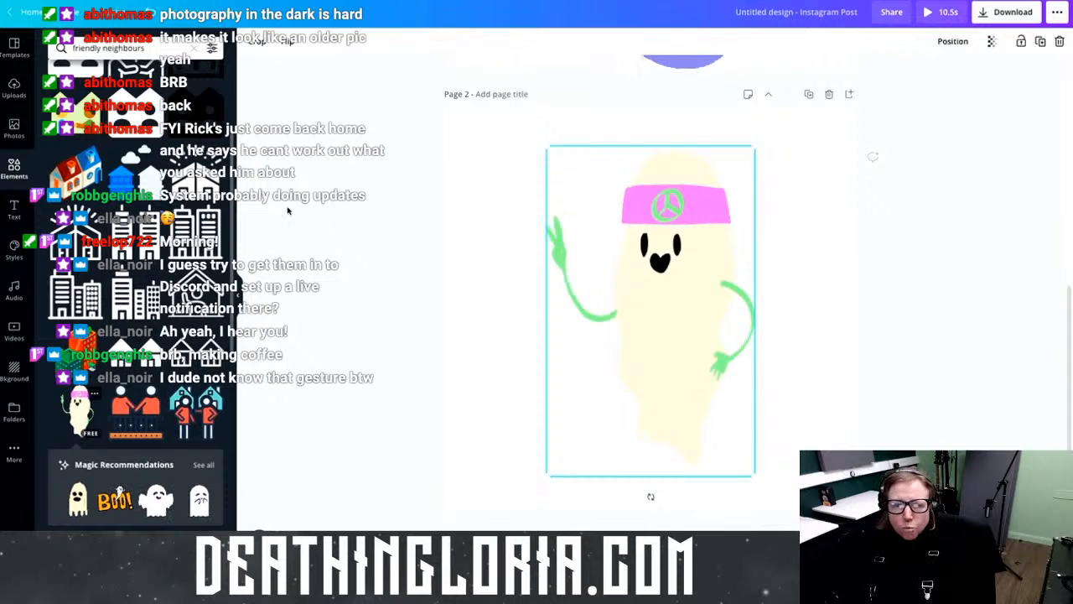
{"action": "left_click", "coordinate": [472, 210]}
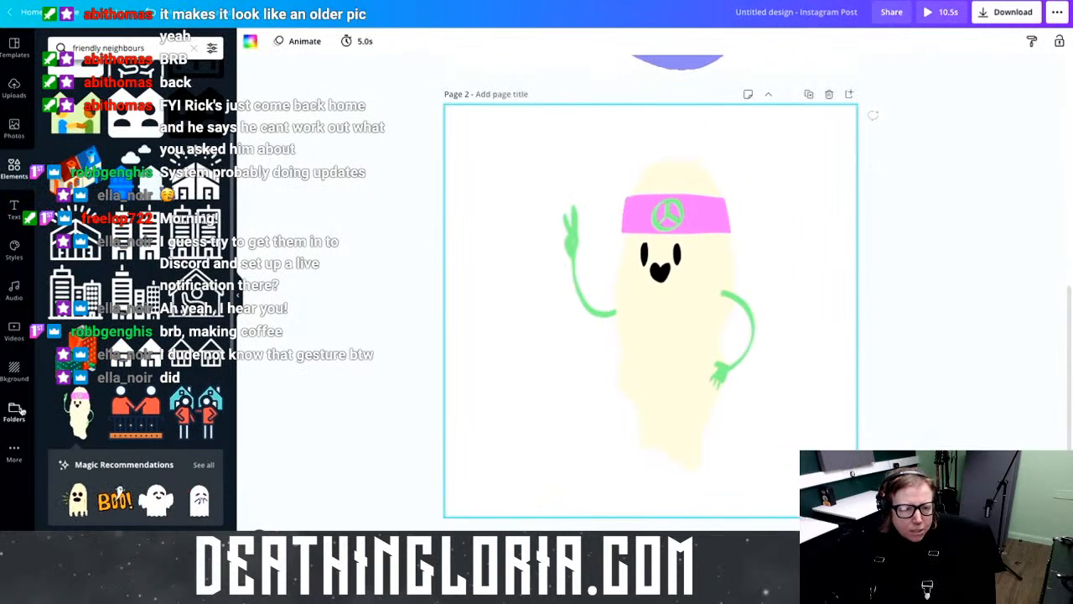
{"action": "left_click", "coordinate": [15, 370]}
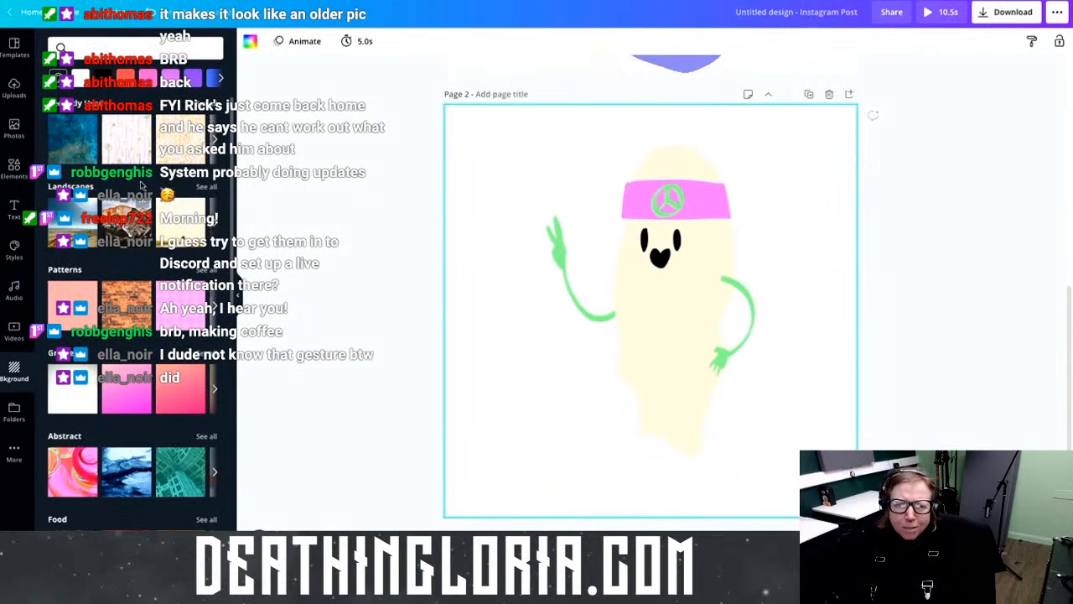
Step: Give page 2 a pink gradient background and delete its ghost sticker
{"action": "left_click", "coordinate": [131, 393]}
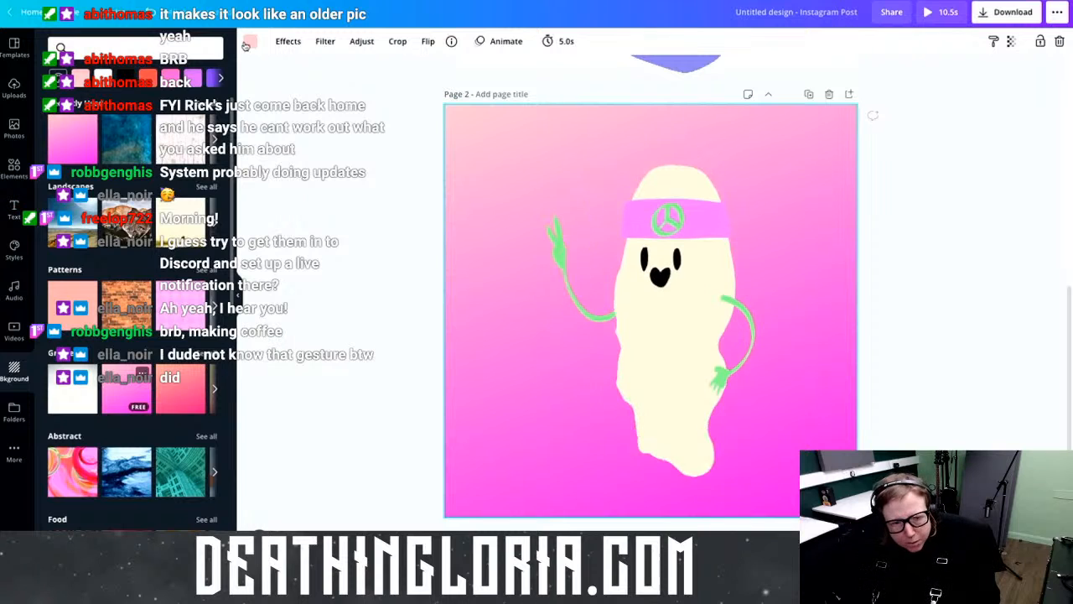
{"action": "left_click", "coordinate": [695, 206]}
{"action": "key", "text": "Delete"}
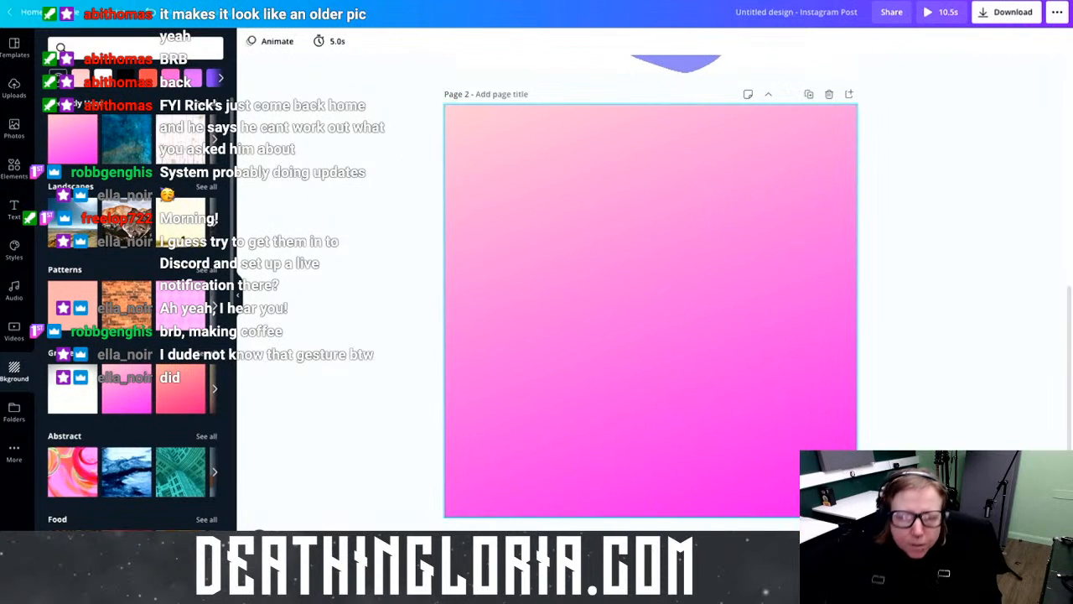
Step: Apply a coral-red gradient background to page 1 behind the heart-hand
{"action": "scroll", "coordinate": [659, 263], "scroll_direction": "up", "scroll_amount": 3}
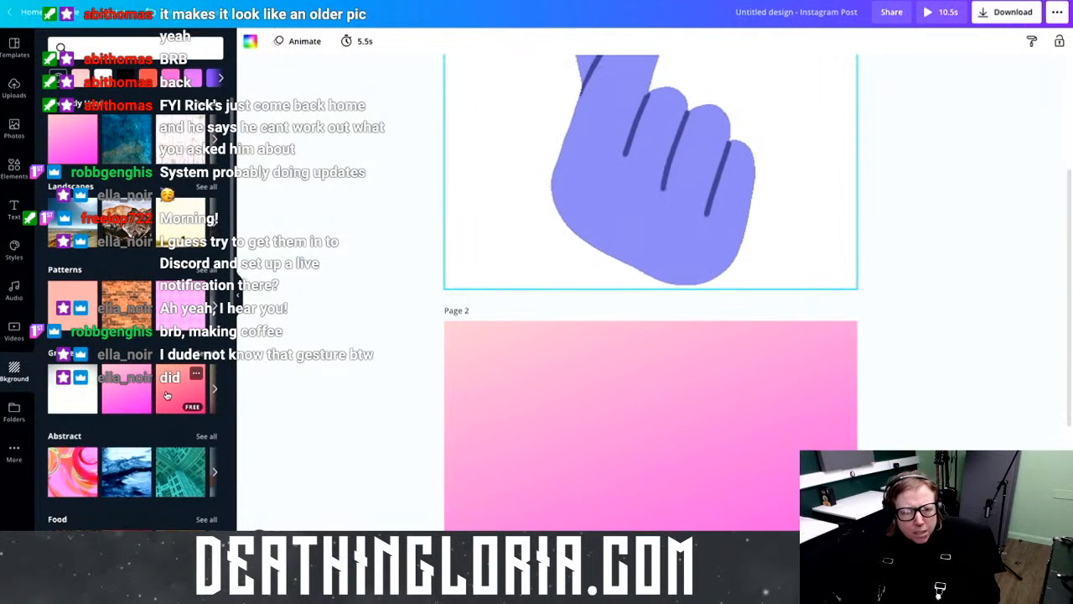
{"action": "left_click", "coordinate": [793, 431]}
{"action": "scroll", "coordinate": [794, 433], "scroll_direction": "up", "scroll_amount": 3}
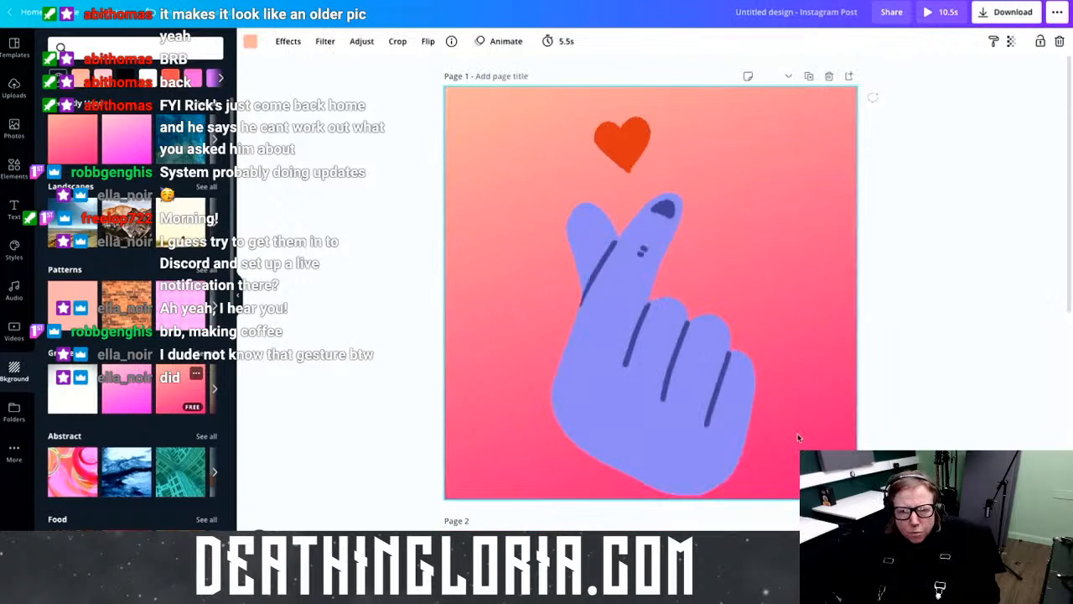
{"action": "scroll", "coordinate": [798, 437], "scroll_direction": "down", "scroll_amount": 3}
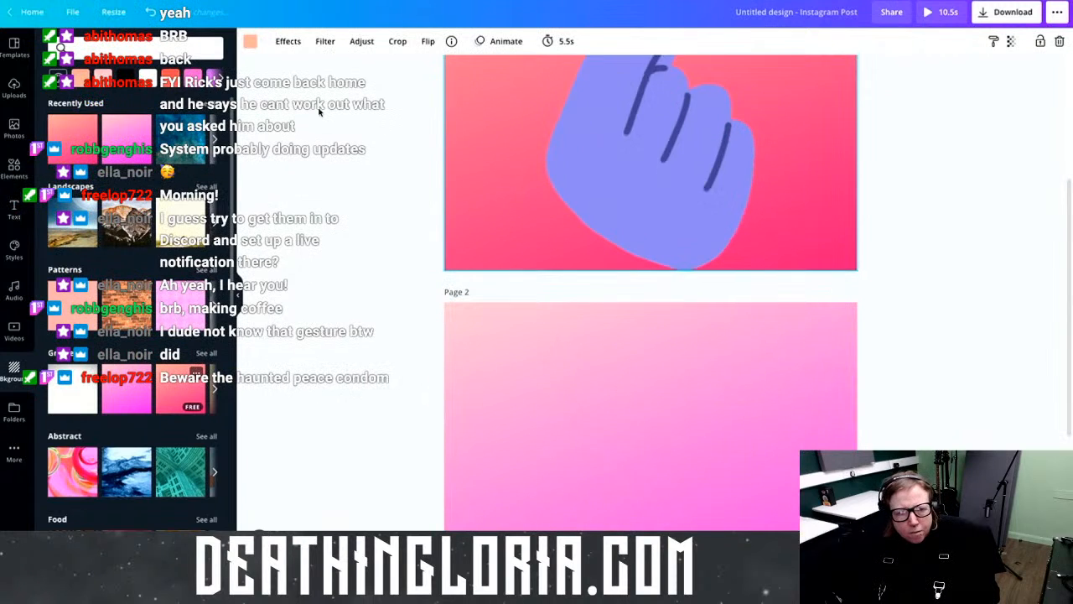
Step: Place the two-neighbours-between-windows graphic on page 2, enlarged to fill most of the page
{"action": "left_click", "coordinate": [15, 175]}
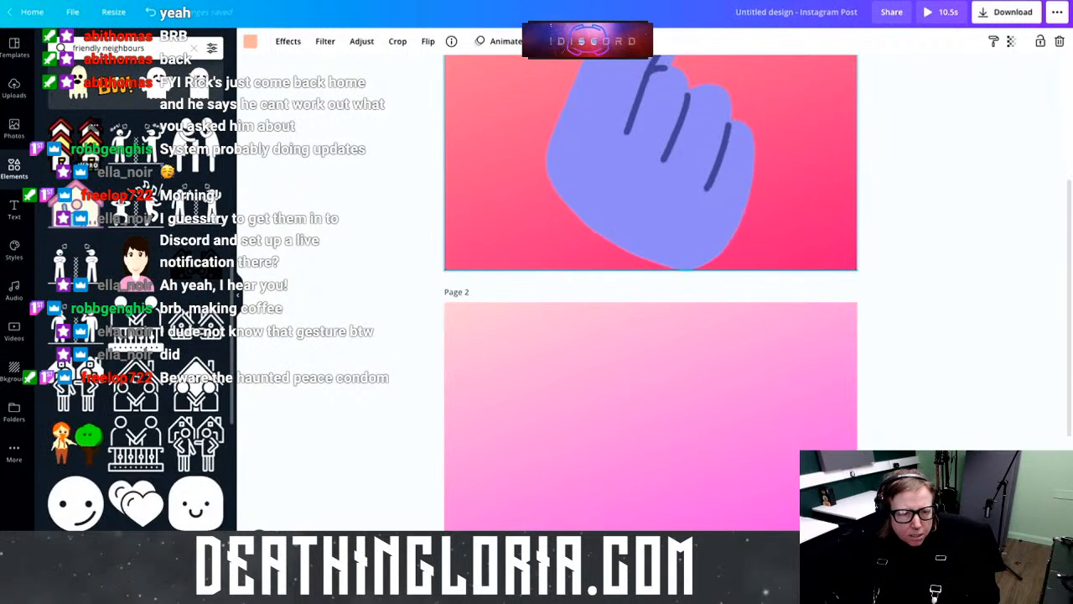
{"action": "scroll", "coordinate": [176, 450], "scroll_direction": "down", "scroll_amount": 3}
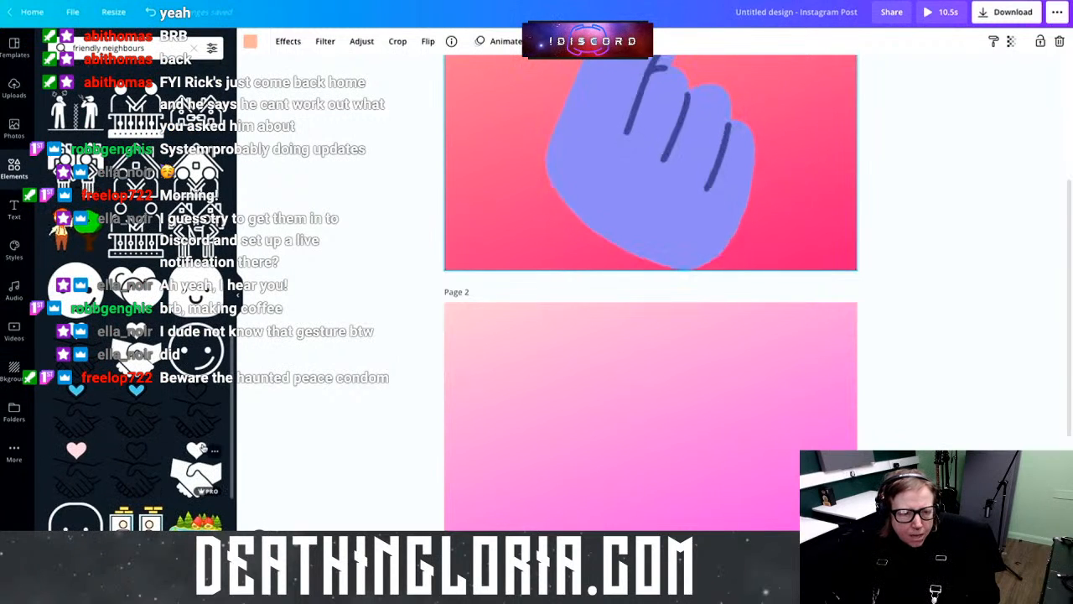
{"action": "scroll", "coordinate": [184, 450], "scroll_direction": "down", "scroll_amount": 3}
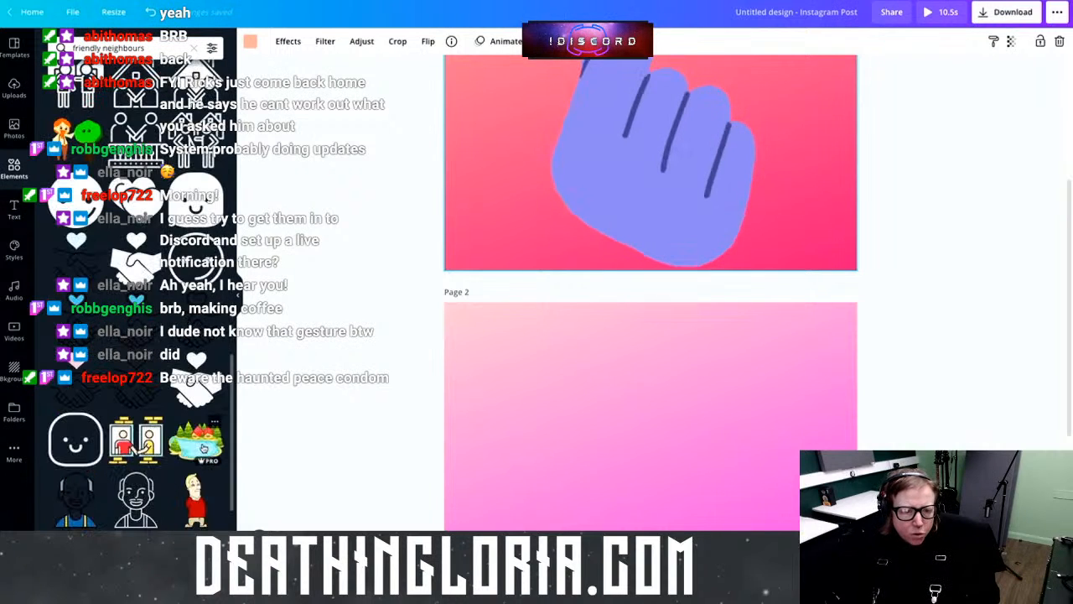
{"action": "left_click", "coordinate": [136, 445]}
{"action": "left_click_drag", "start_coordinate": [681, 94], "coordinate": [658, 503]}
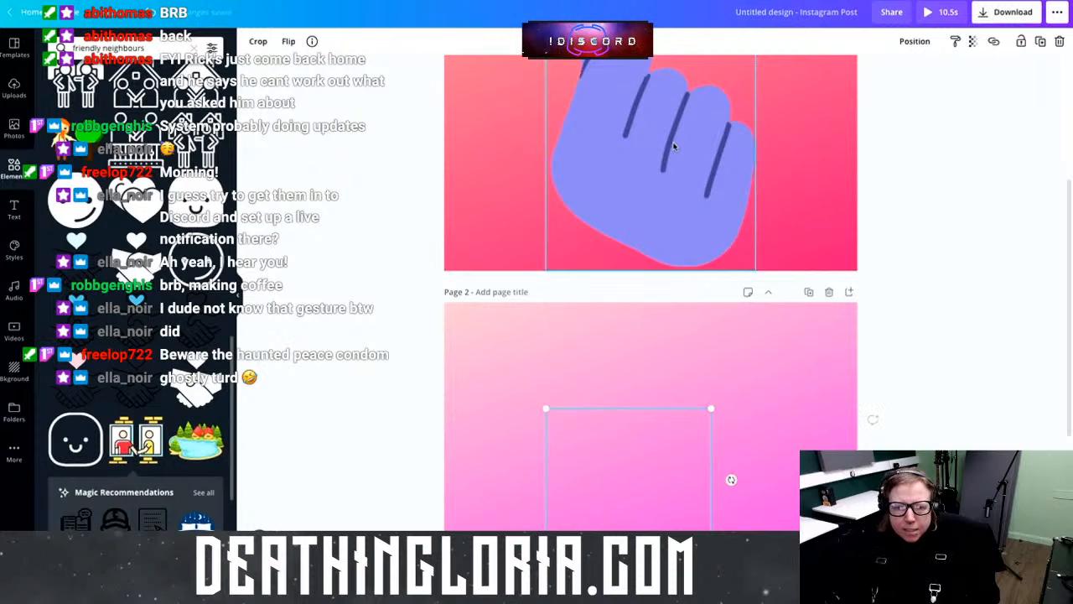
{"action": "scroll", "coordinate": [653, 251], "scroll_direction": "down", "scroll_amount": 3}
{"action": "left_click_drag", "start_coordinate": [627, 283], "coordinate": [549, 201]}
{"action": "left_click_drag", "start_coordinate": [634, 263], "coordinate": [838, 437]}
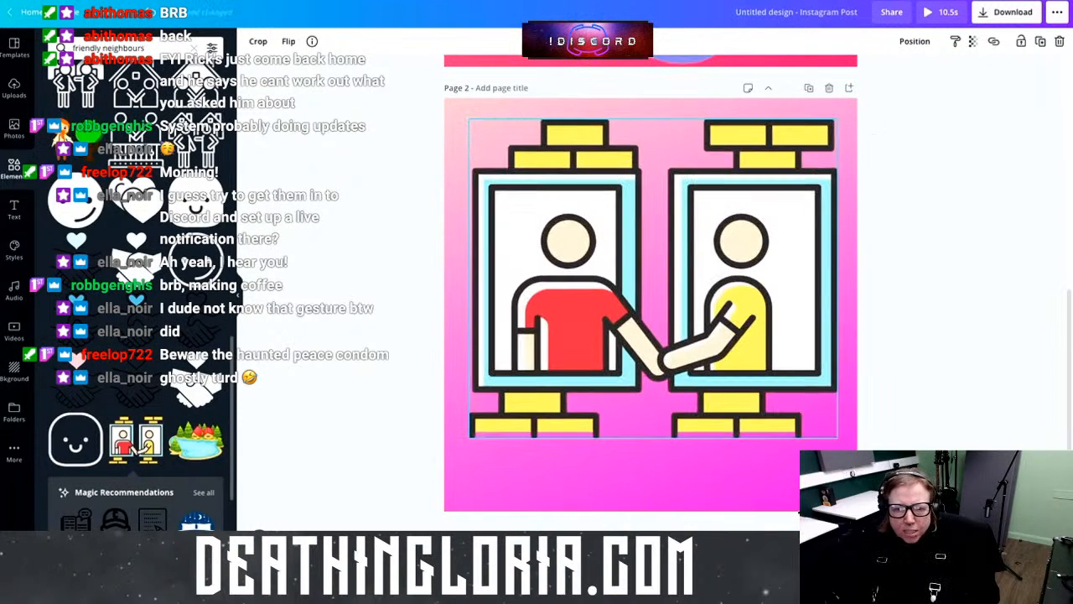
{"action": "mouse_move", "coordinate": [692, 280]}
{"action": "left_mouse_down"}
{"action": "mouse_move", "coordinate": [693, 299]}
{"action": "mouse_move", "coordinate": [693, 288]}
{"action": "left_mouse_up"}
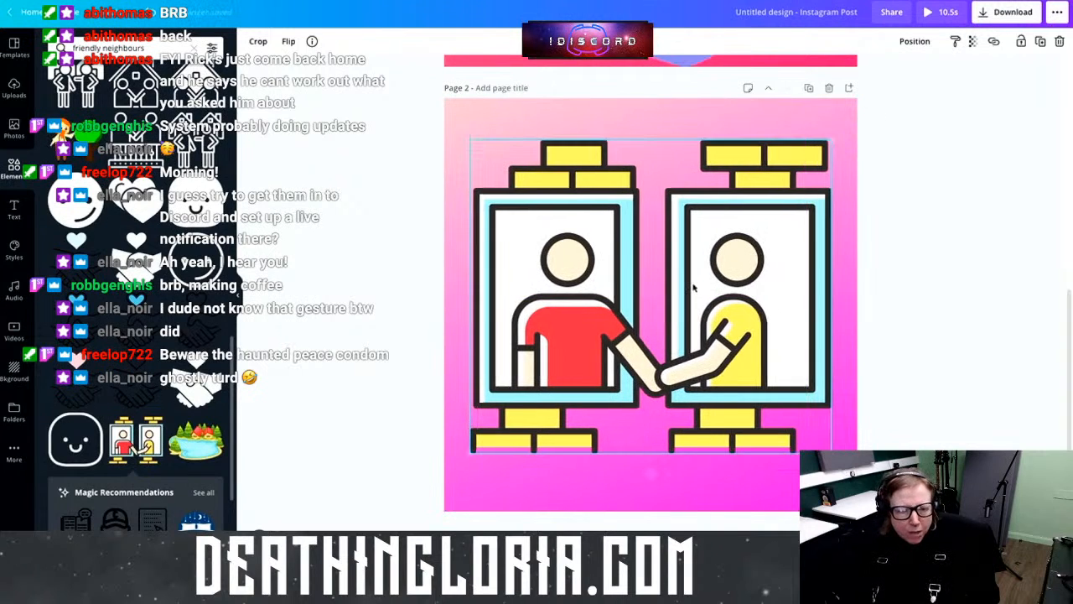
{"action": "scroll", "coordinate": [94, 387], "scroll_direction": "down", "scroll_amount": 3}
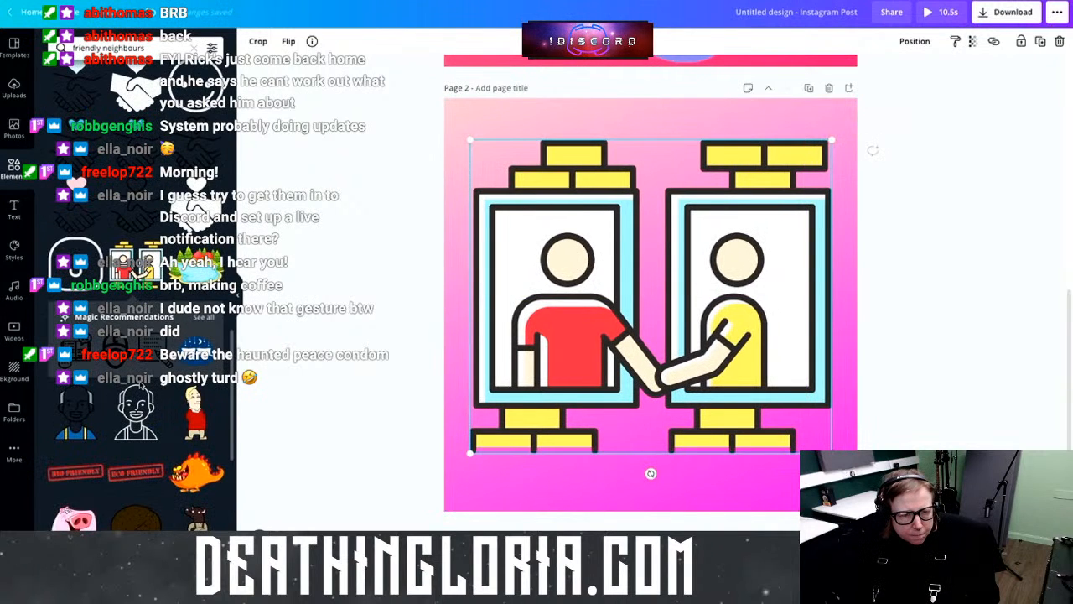
{"action": "scroll", "coordinate": [140, 389], "scroll_direction": "down", "scroll_amount": 1}
{"action": "scroll", "coordinate": [134, 385], "scroll_direction": "down", "scroll_amount": 5}
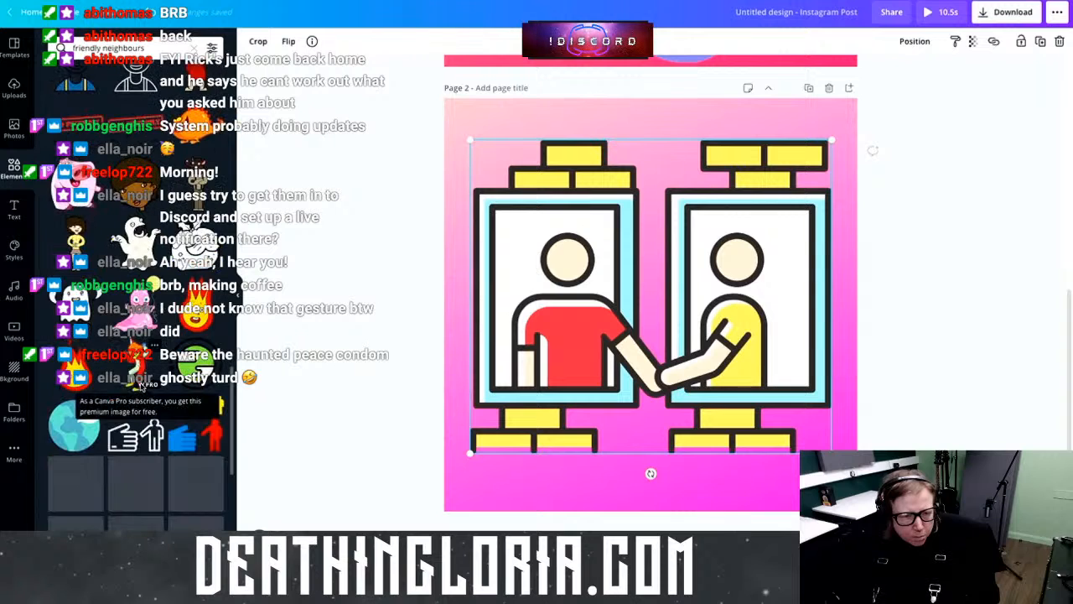
{"action": "scroll", "coordinate": [613, 401], "scroll_direction": "up", "scroll_amount": 5}
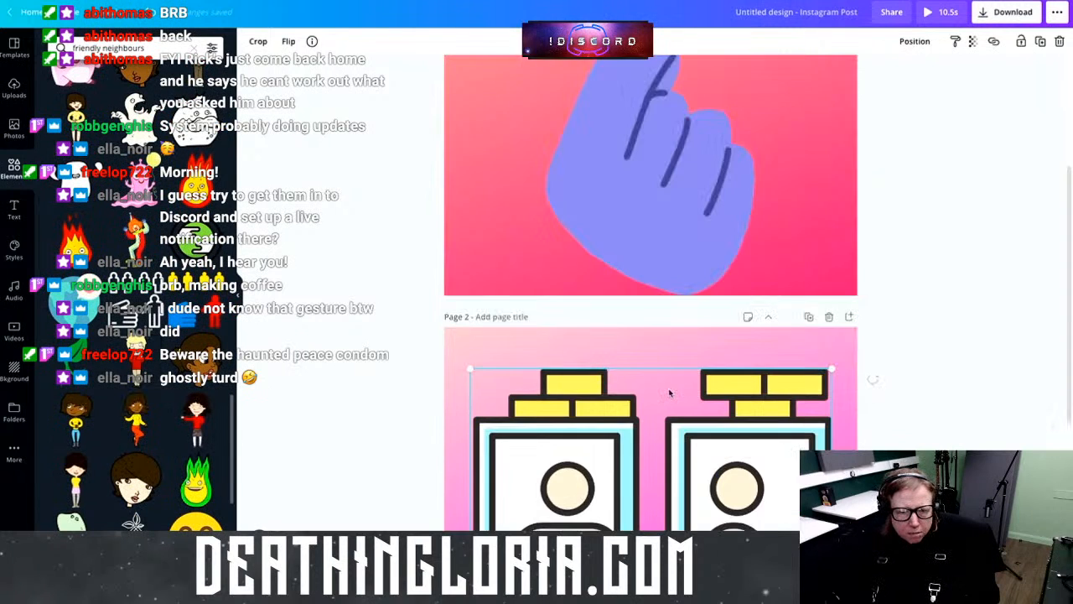
{"action": "scroll", "coordinate": [670, 388], "scroll_direction": "down", "scroll_amount": 5}
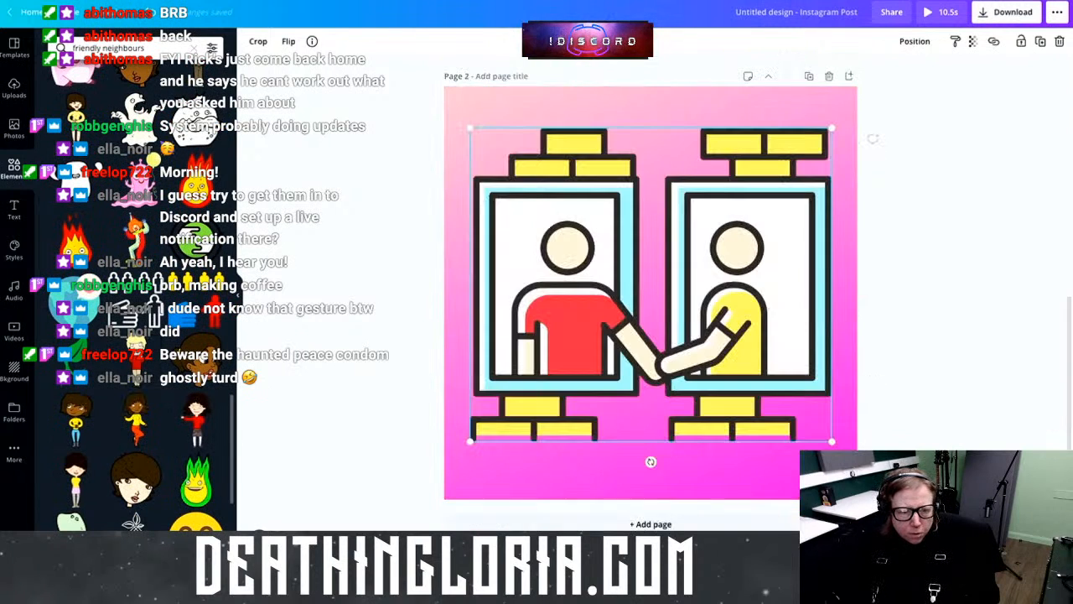
Step: Add page 3 with the heart-globe sticker, enlarged to fill most of the page
{"action": "left_click", "coordinate": [651, 524]}
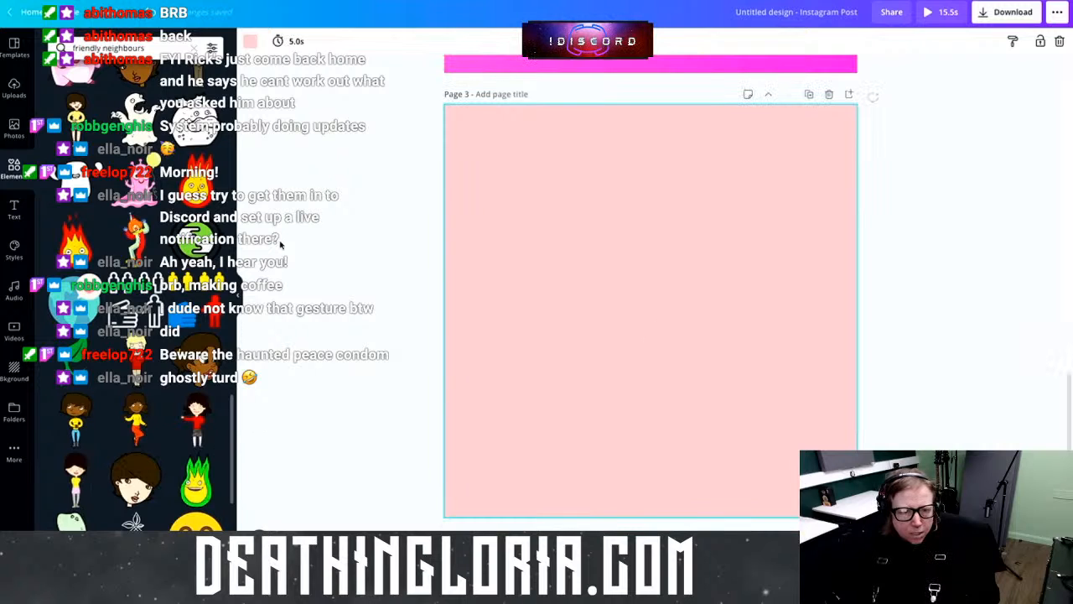
{"action": "left_click_drag", "start_coordinate": [195, 385], "coordinate": [655, 321]}
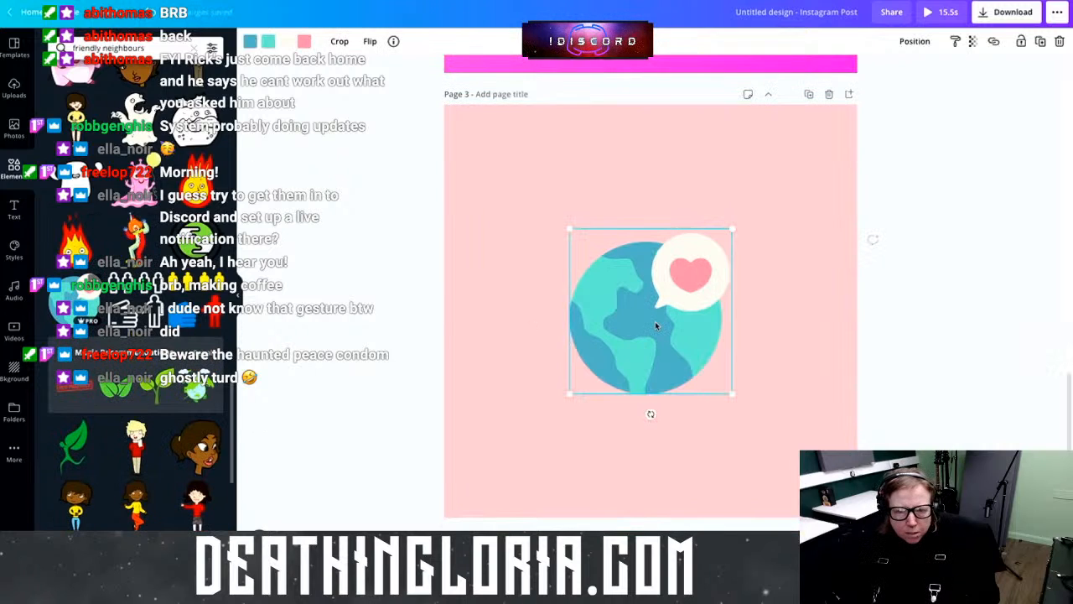
{"action": "left_click_drag", "start_coordinate": [733, 228], "coordinate": [830, 156]}
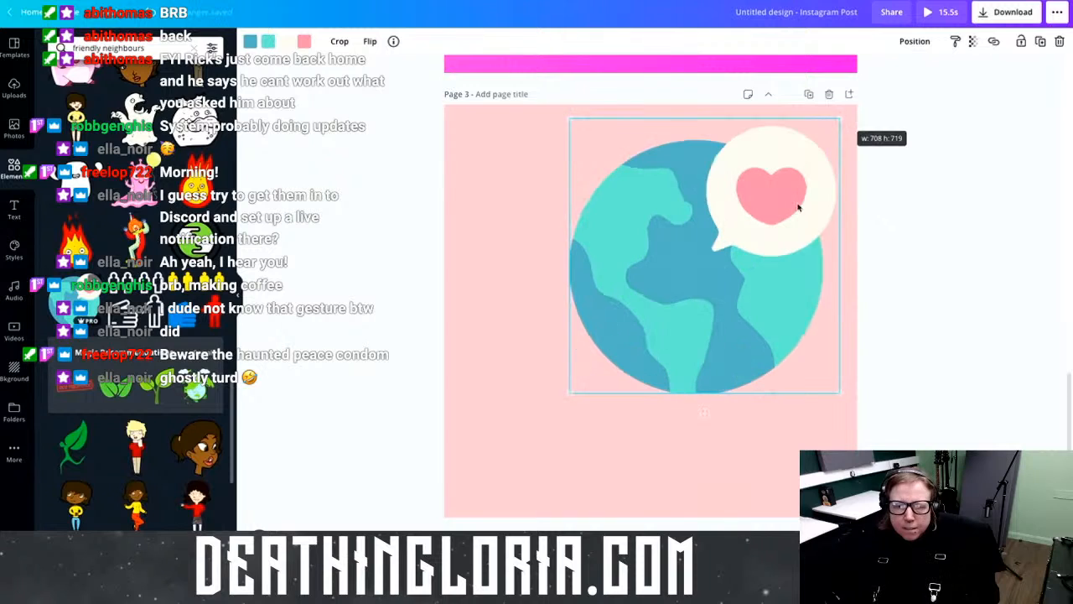
{"action": "left_click_drag", "start_coordinate": [702, 311], "coordinate": [590, 423]}
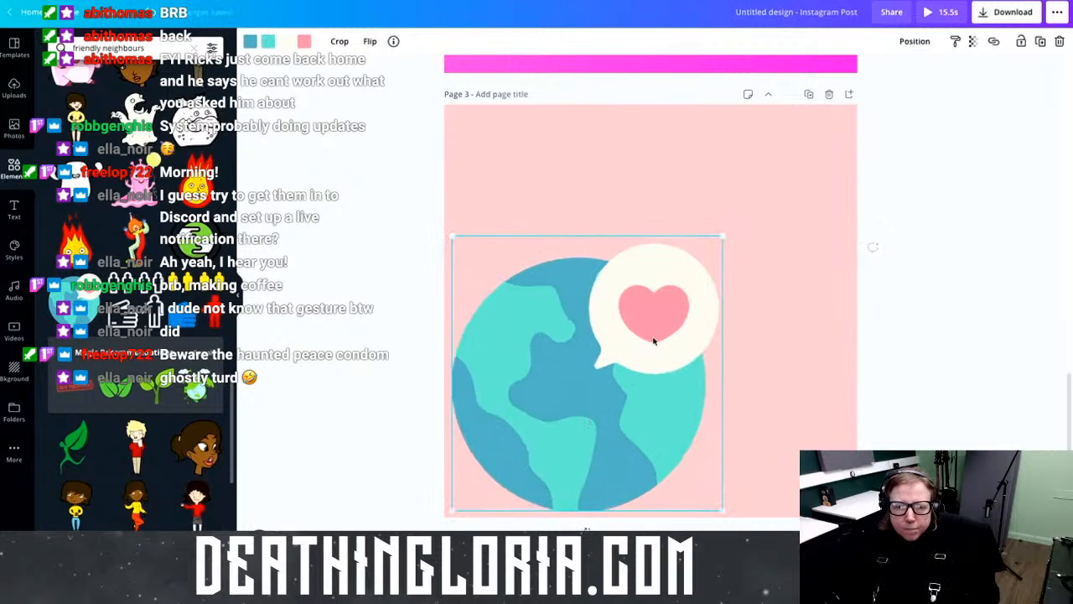
{"action": "left_click_drag", "start_coordinate": [723, 237], "coordinate": [830, 142]}
{"action": "left_click_drag", "start_coordinate": [673, 321], "coordinate": [692, 307]}
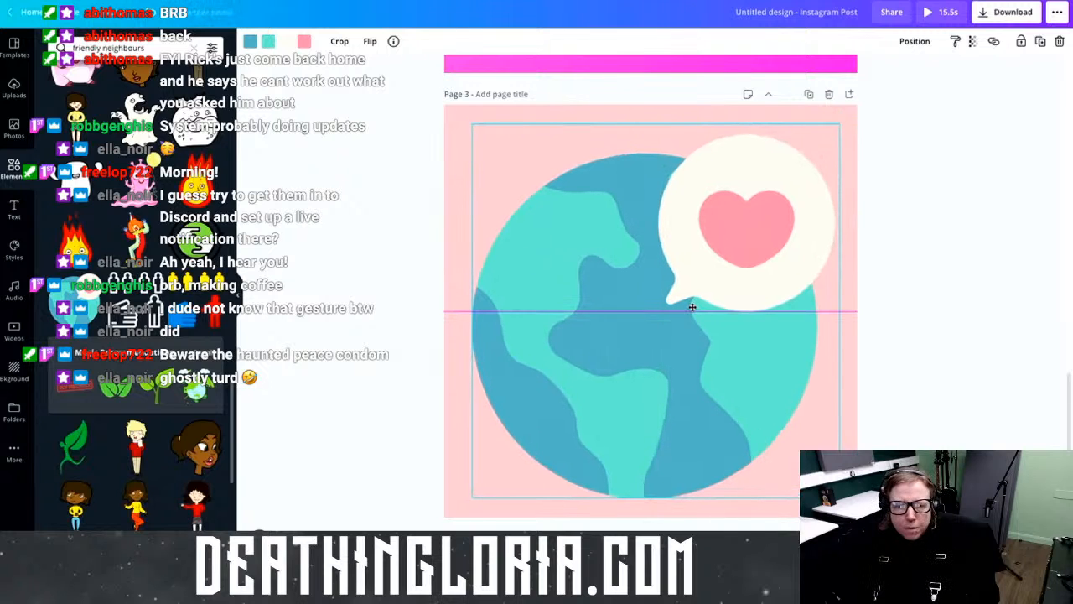
Step: Browse the element results, then replace the search query with 'animated people'
{"action": "scroll", "coordinate": [123, 412], "scroll_direction": "down", "scroll_amount": 4}
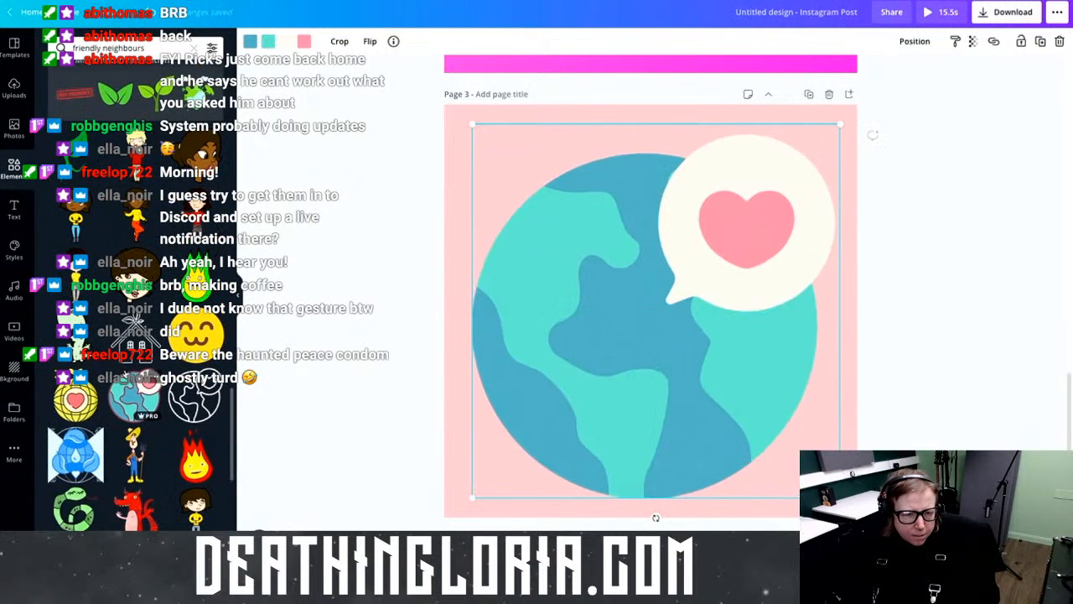
{"action": "scroll", "coordinate": [134, 377], "scroll_direction": "down", "scroll_amount": 5}
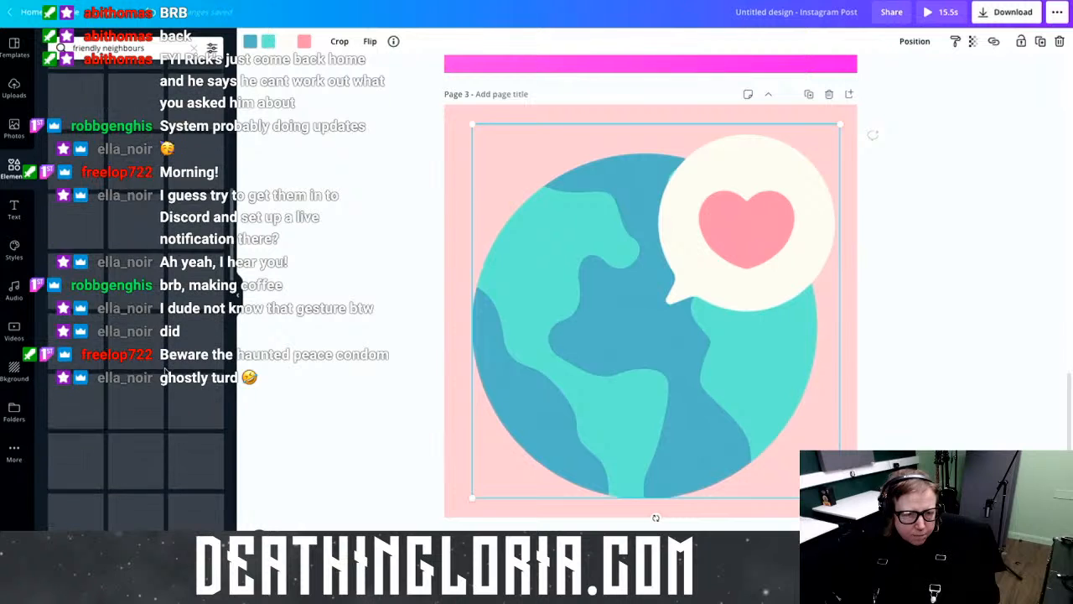
{"action": "scroll", "coordinate": [168, 370], "scroll_direction": "up", "scroll_amount": 4}
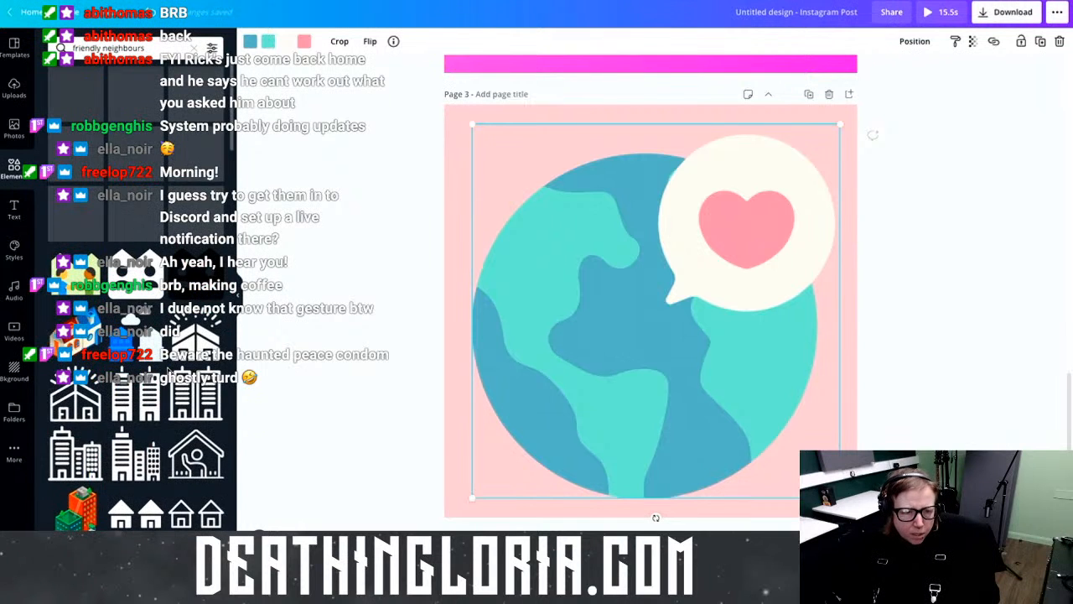
{"action": "scroll", "coordinate": [168, 371], "scroll_direction": "down", "scroll_amount": 3}
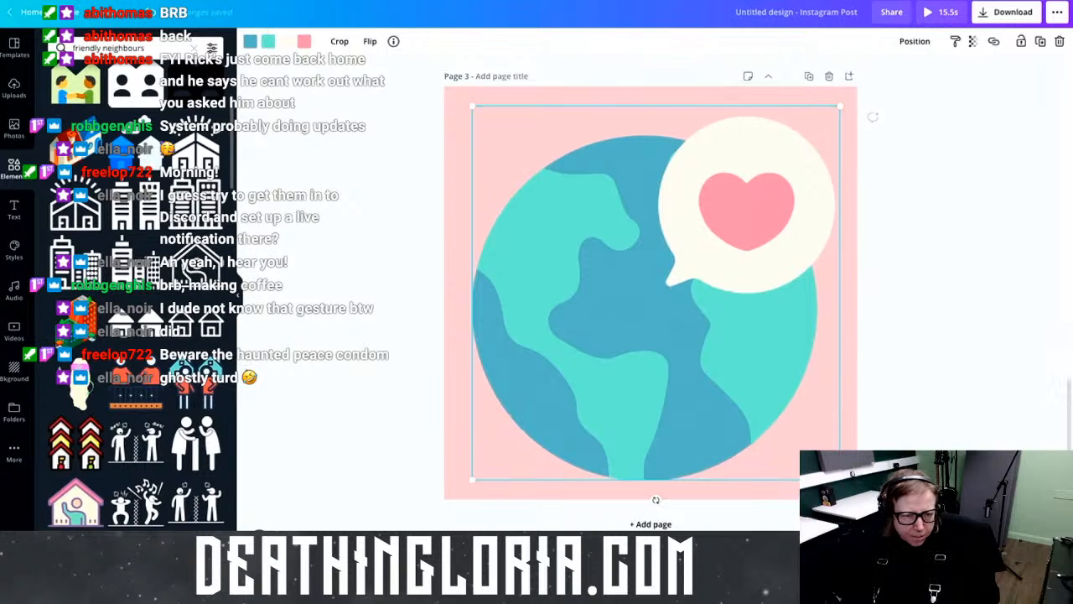
{"action": "scroll", "coordinate": [135, 293], "scroll_direction": "down", "scroll_amount": 3}
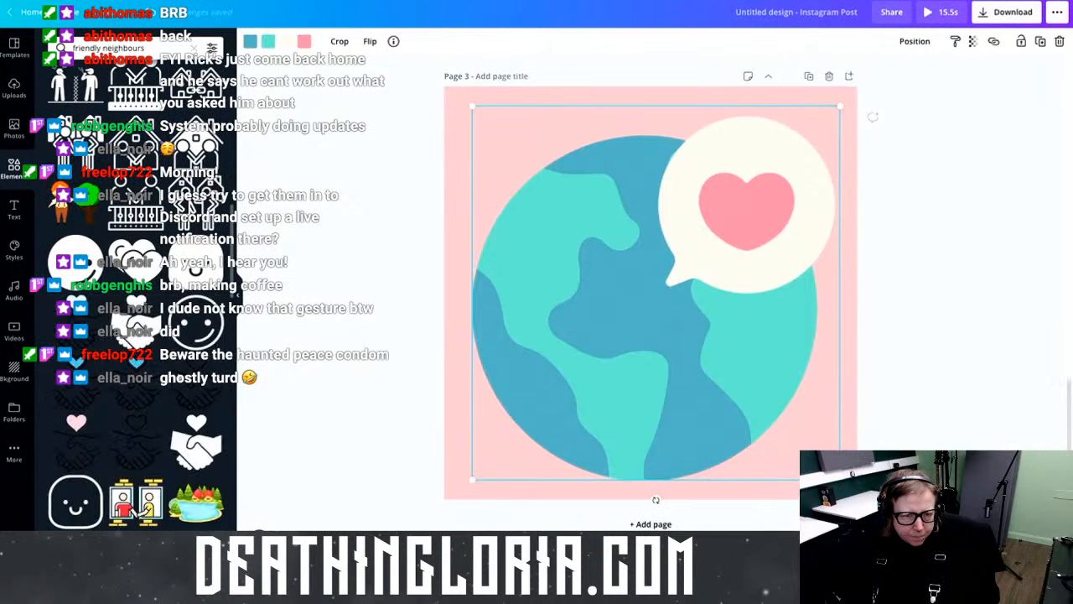
{"action": "scroll", "coordinate": [134, 293], "scroll_direction": "down", "scroll_amount": 3}
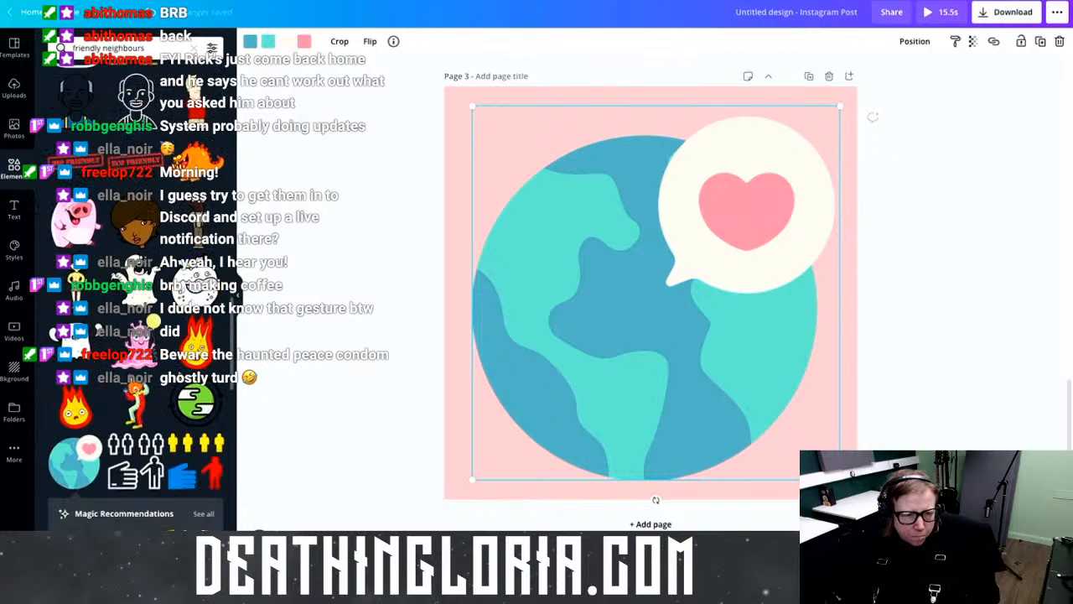
{"action": "scroll", "coordinate": [134, 293], "scroll_direction": "down", "scroll_amount": 5}
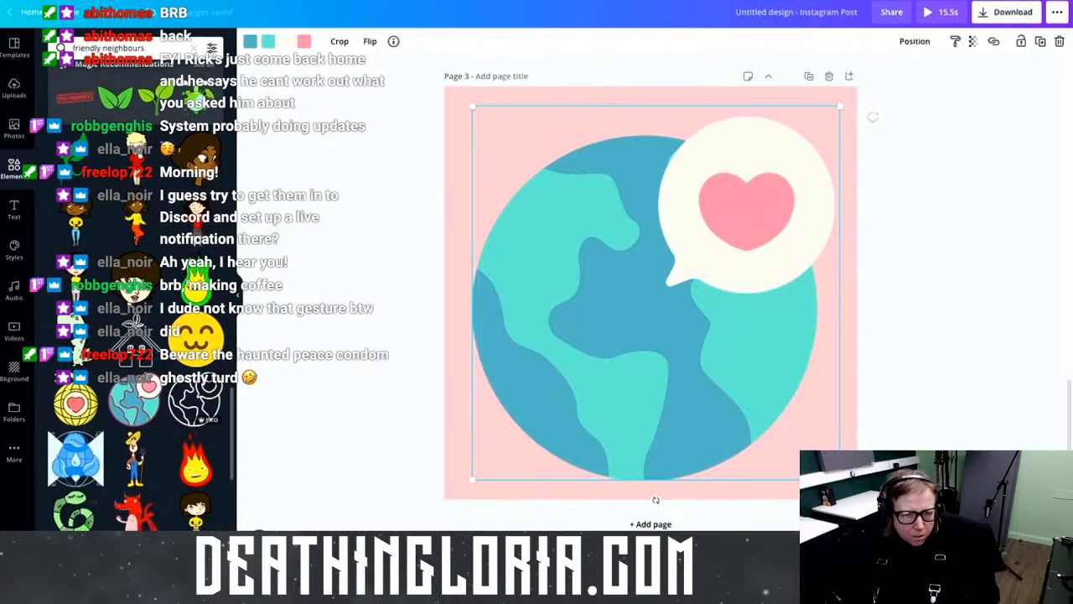
{"action": "scroll", "coordinate": [134, 293], "scroll_direction": "down", "scroll_amount": 3}
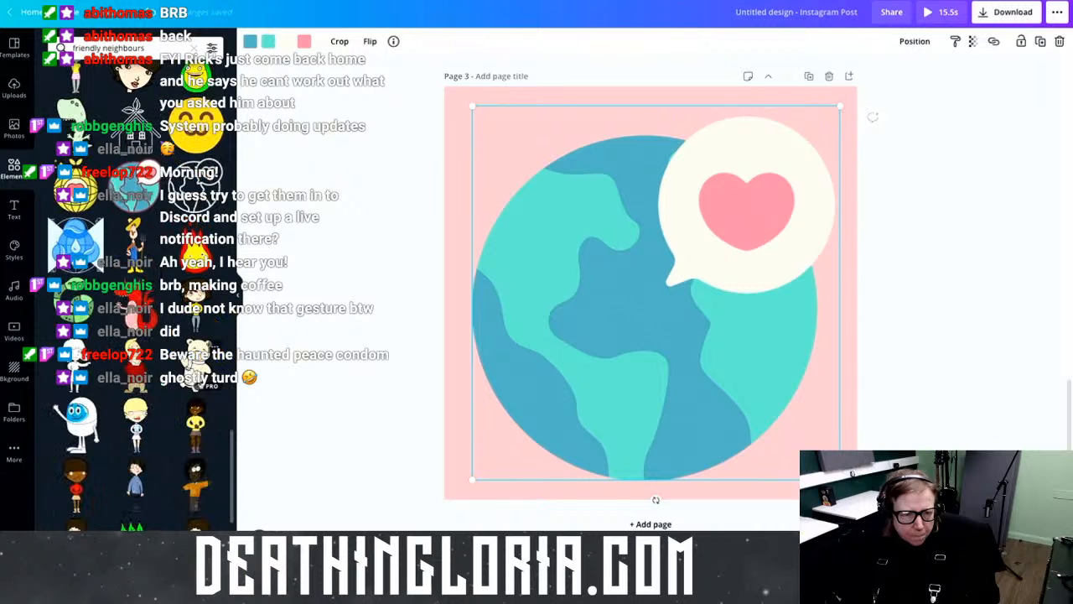
{"action": "scroll", "coordinate": [134, 294], "scroll_direction": "down", "scroll_amount": 3}
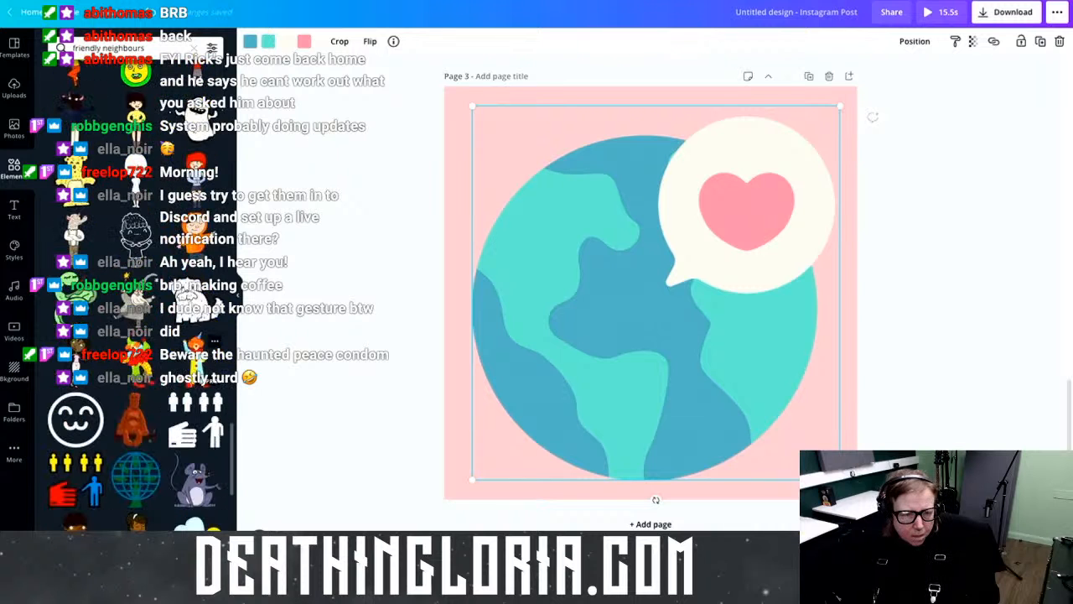
{"action": "scroll", "coordinate": [134, 293], "scroll_direction": "down", "scroll_amount": 5}
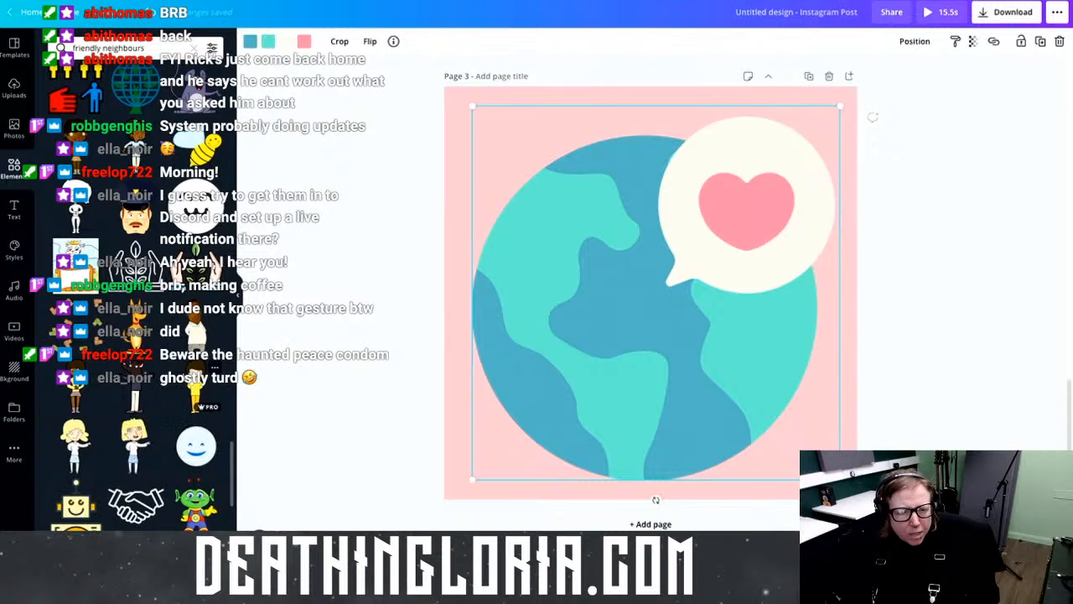
{"action": "scroll", "coordinate": [134, 293], "scroll_direction": "down", "scroll_amount": 3}
{"action": "left_click", "coordinate": [82, 48]}
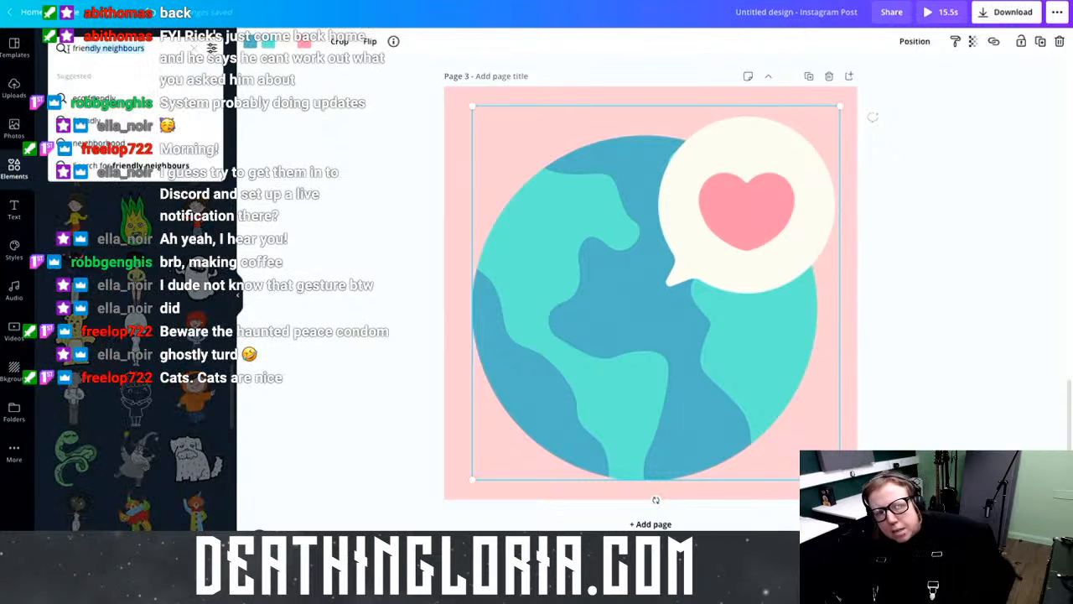
{"action": "key", "text": "ctrl+a"}
{"action": "type", "text": "animated peop"}
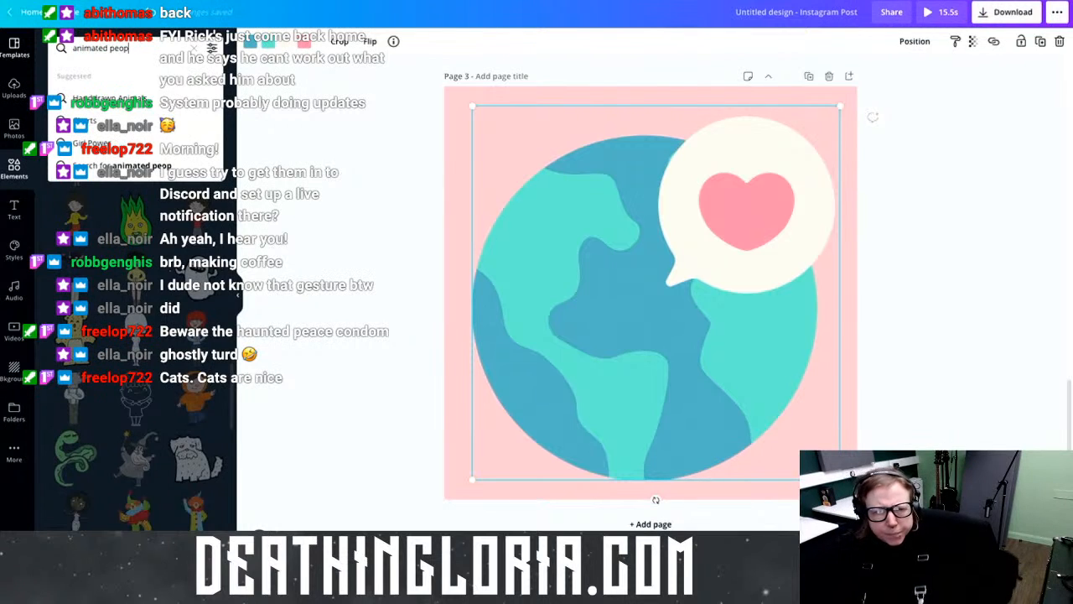
{"action": "type", "text": "le"}
Step: Search 'animated people' and fill a new fourth page with the animated 'hello' waving-woman sticker
{"action": "key", "text": "Return"}
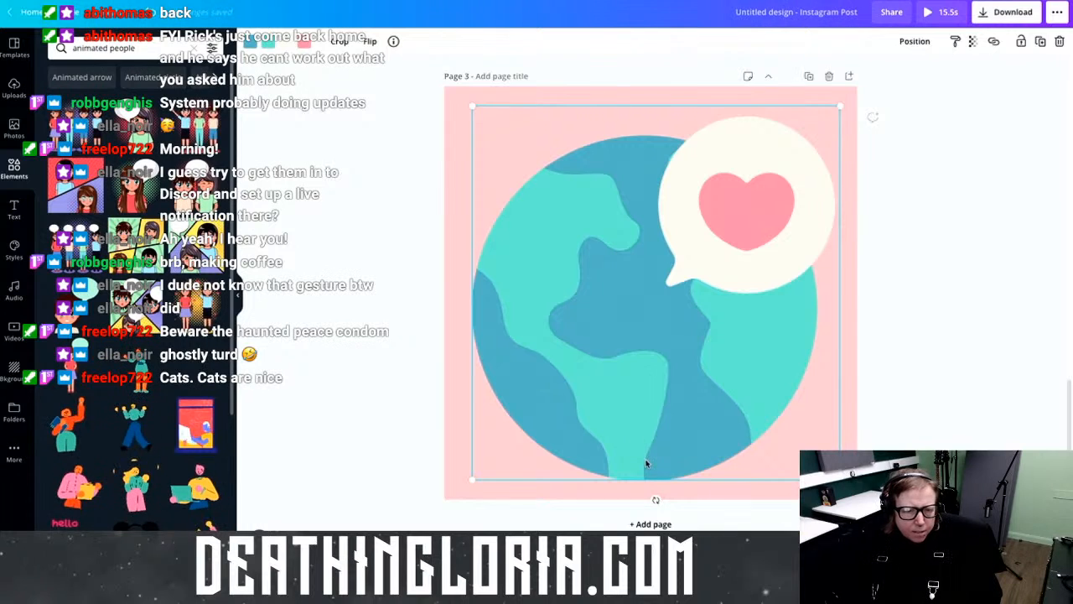
{"action": "left_click", "coordinate": [612, 523]}
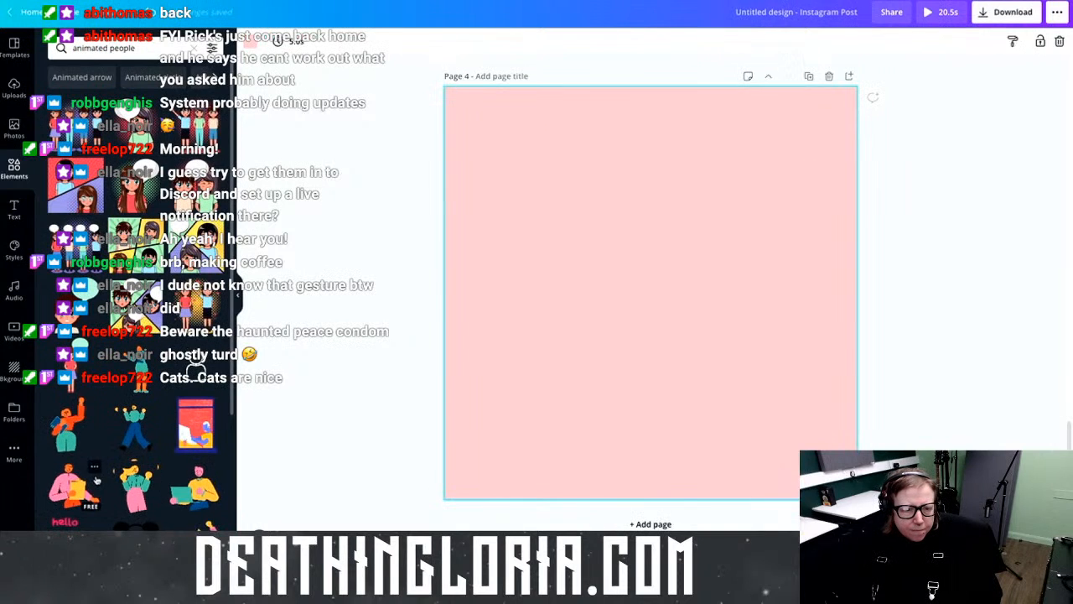
{"action": "scroll", "coordinate": [96, 480], "scroll_direction": "down", "scroll_amount": 3}
{"action": "left_click", "coordinate": [72, 521]}
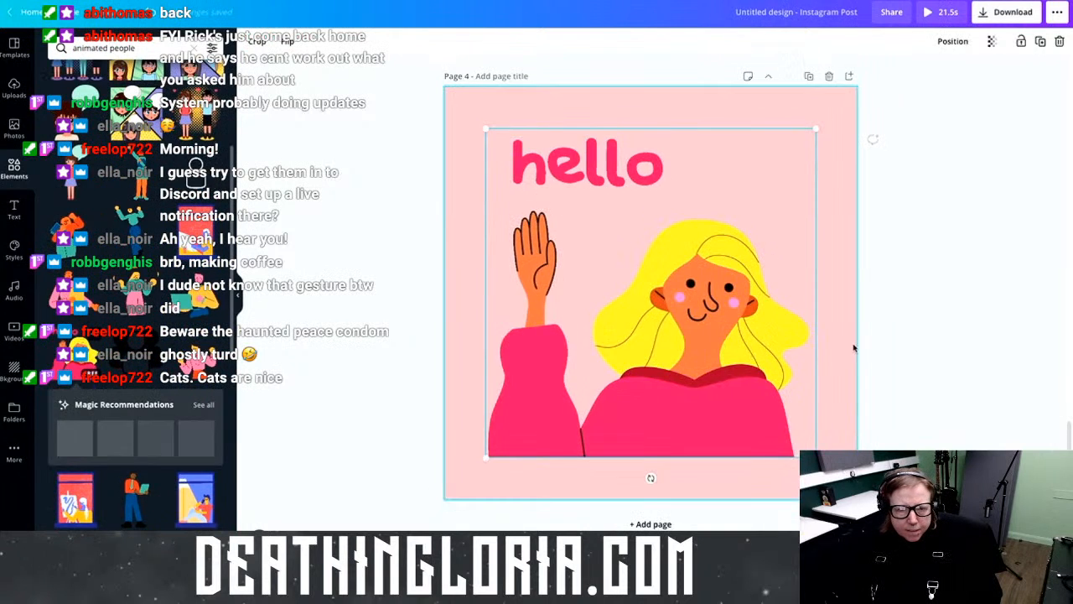
{"action": "left_click_drag", "start_coordinate": [673, 310], "coordinate": [638, 295]}
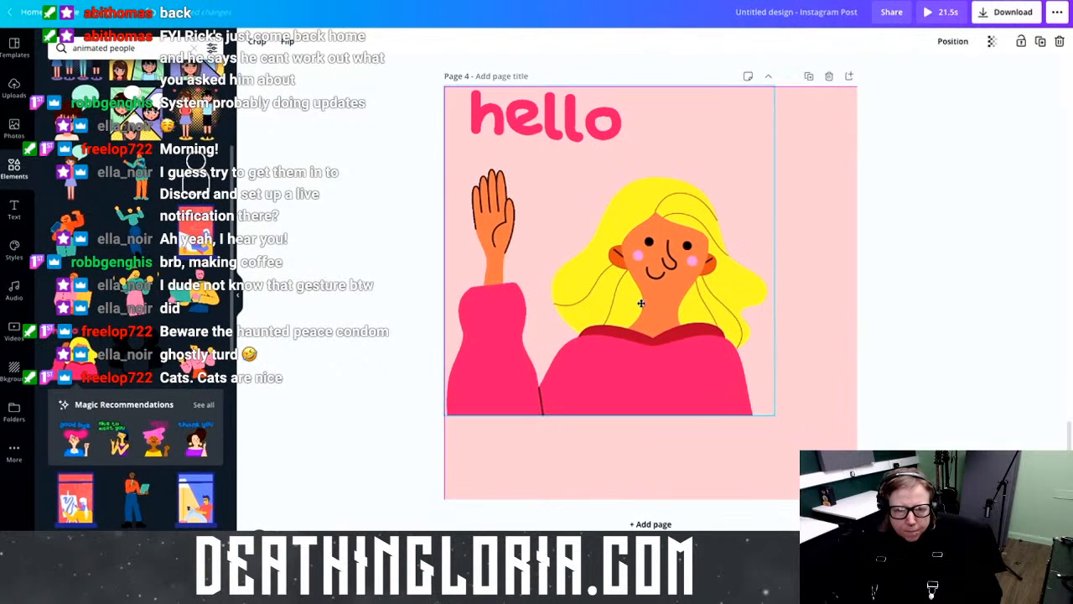
{"action": "left_click_drag", "start_coordinate": [784, 421], "coordinate": [868, 506]}
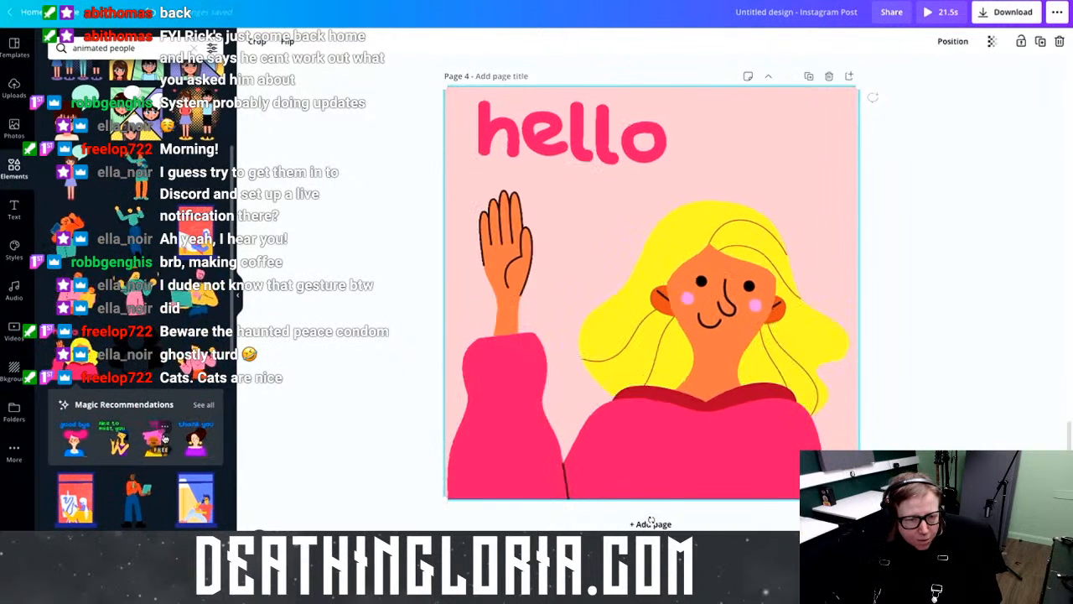
{"action": "scroll", "coordinate": [199, 419], "scroll_direction": "down", "scroll_amount": 4}
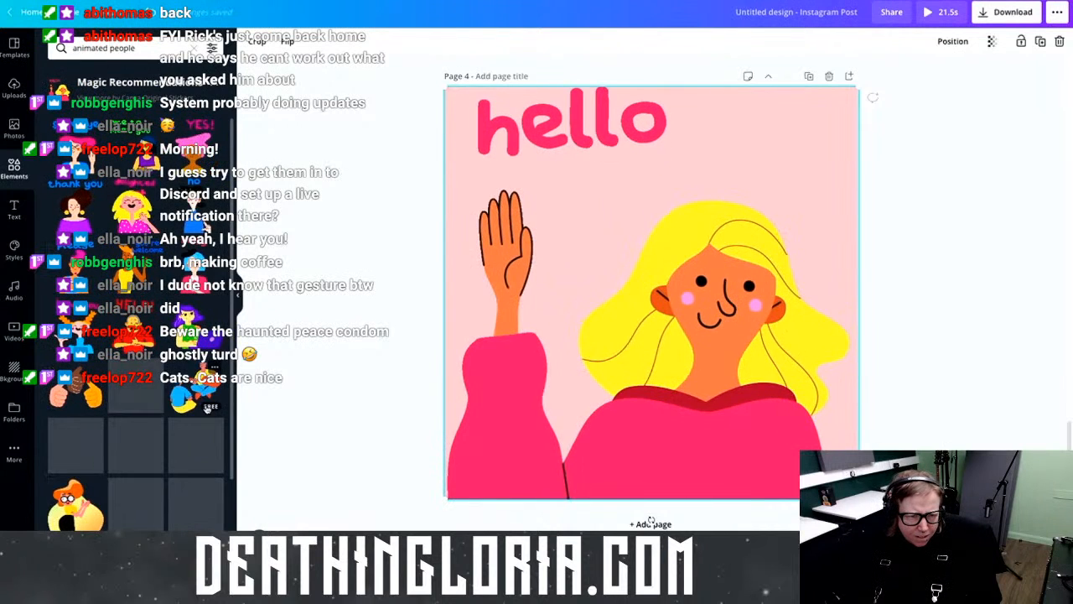
Step: Add page 5 with the animated YES! sticker, shifted to the right
{"action": "left_click", "coordinate": [651, 523]}
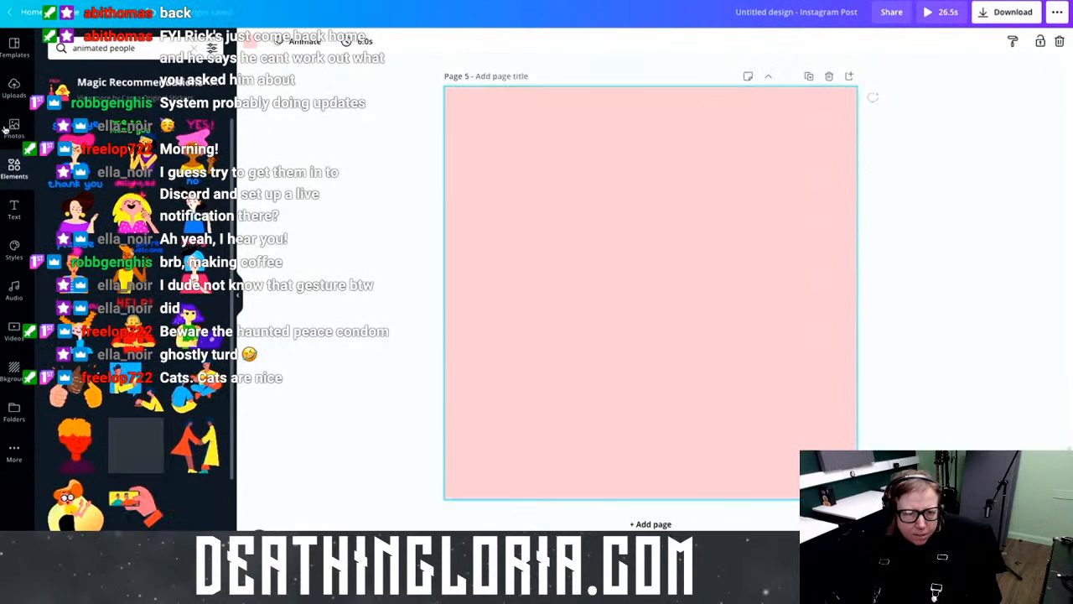
{"action": "left_click", "coordinate": [197, 130]}
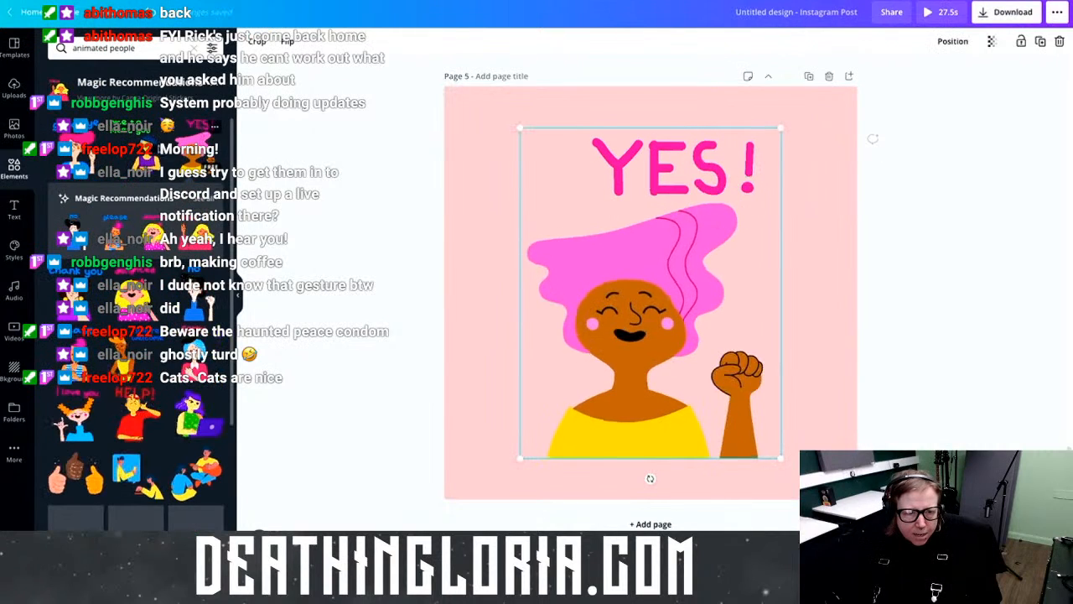
{"action": "left_click_drag", "start_coordinate": [776, 453], "coordinate": [774, 503]}
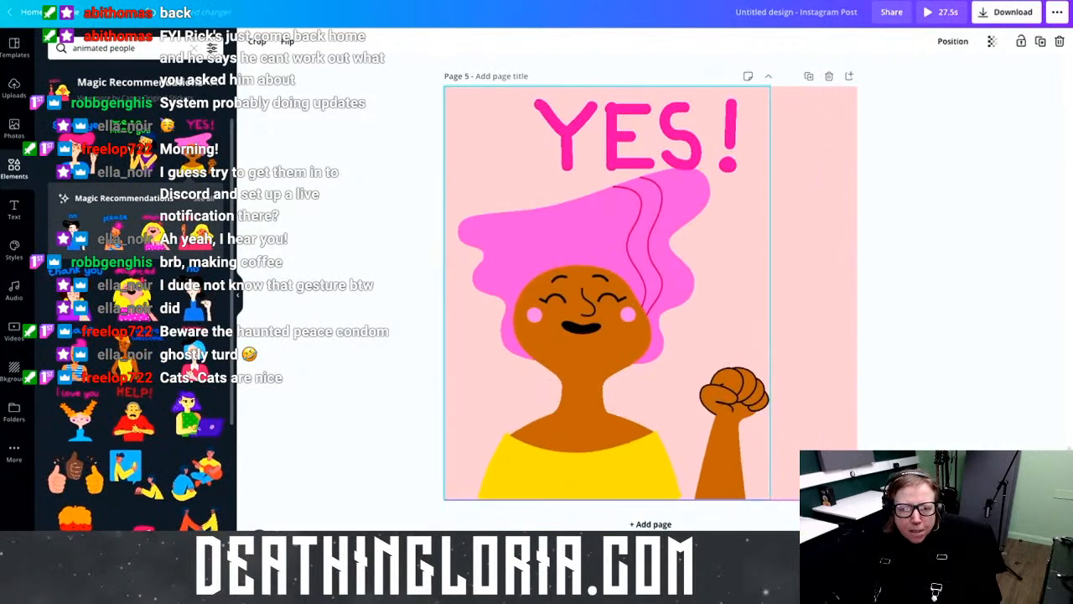
{"action": "left_click_drag", "start_coordinate": [623, 421], "coordinate": [680, 416]}
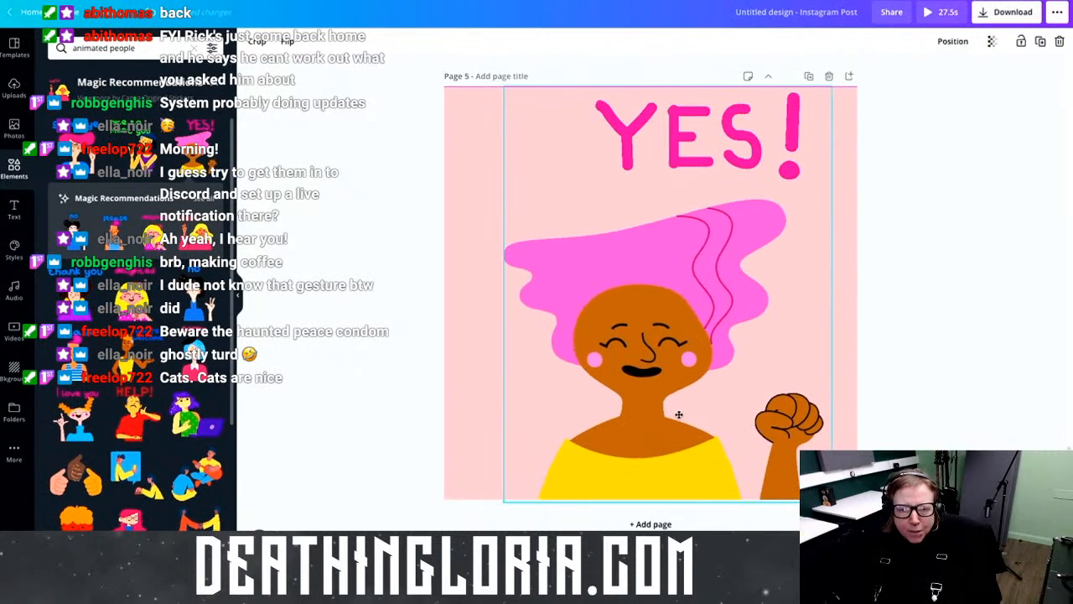
Step: Add page 6 with the 'you're welcome' sticker enlarged to fill it
{"action": "left_click", "coordinate": [650, 524]}
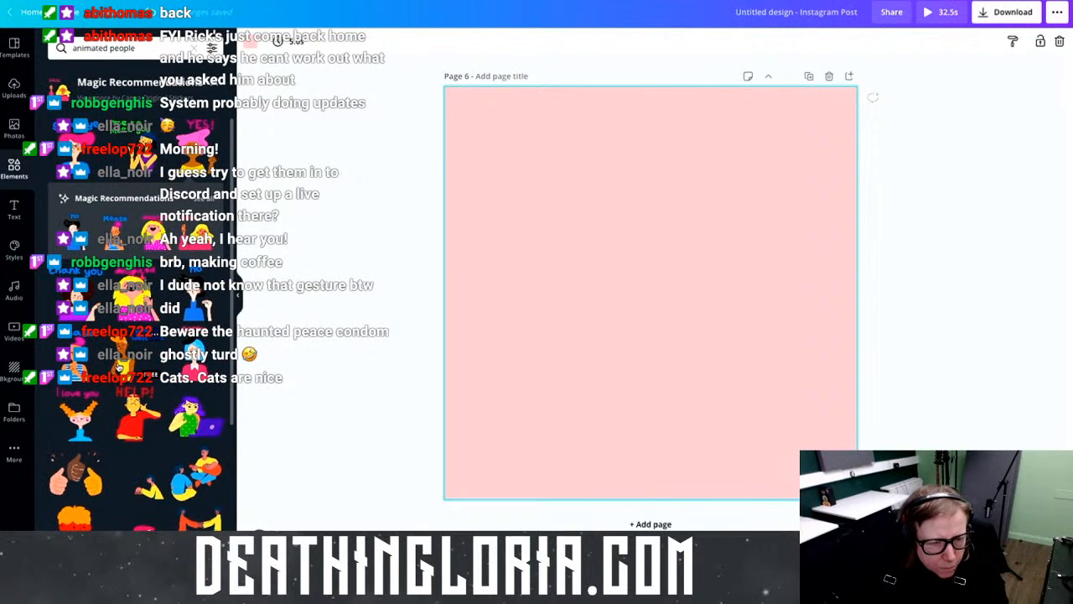
{"action": "left_click_drag", "start_coordinate": [352, 343], "coordinate": [603, 263]}
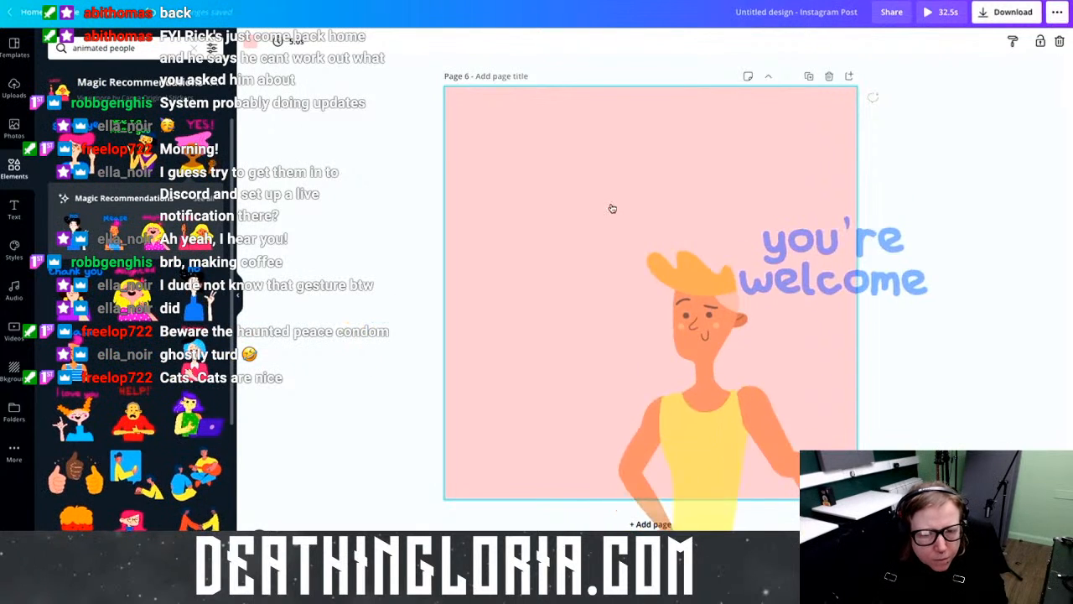
{"action": "left_click", "coordinate": [515, 205]}
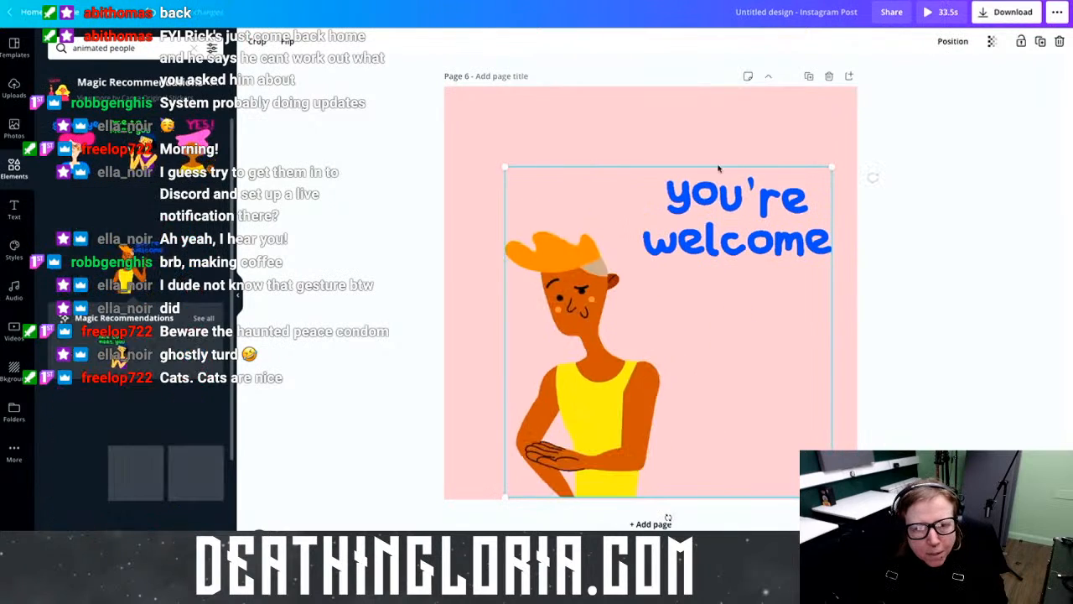
{"action": "left_click_drag", "start_coordinate": [835, 157], "coordinate": [887, 108]}
{"action": "left_click_drag", "start_coordinate": [756, 213], "coordinate": [731, 199]}
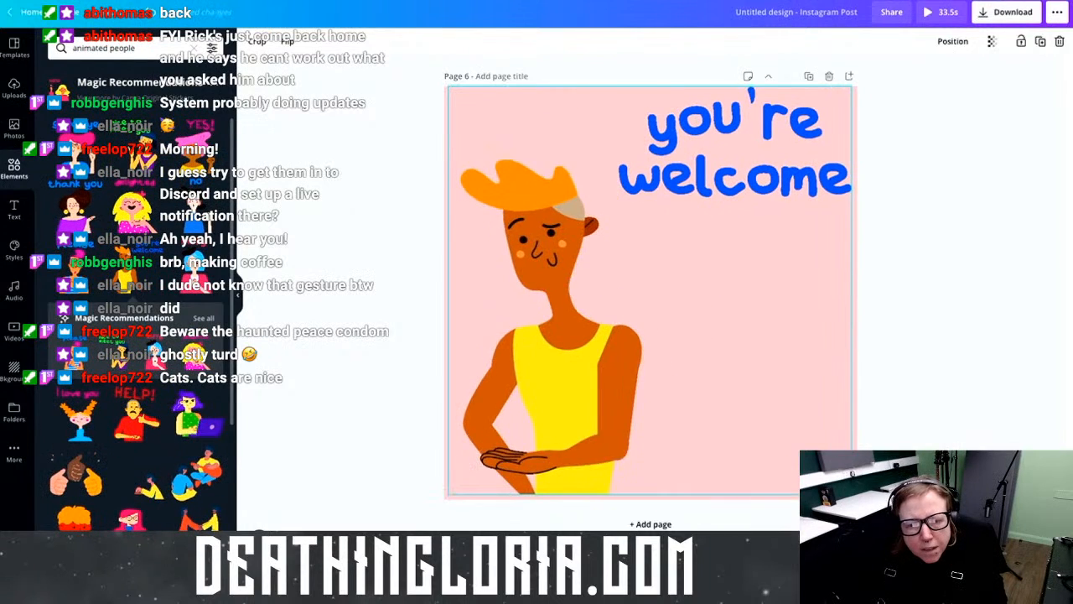
{"action": "scroll", "coordinate": [587, 453], "scroll_direction": "down", "scroll_amount": 5}
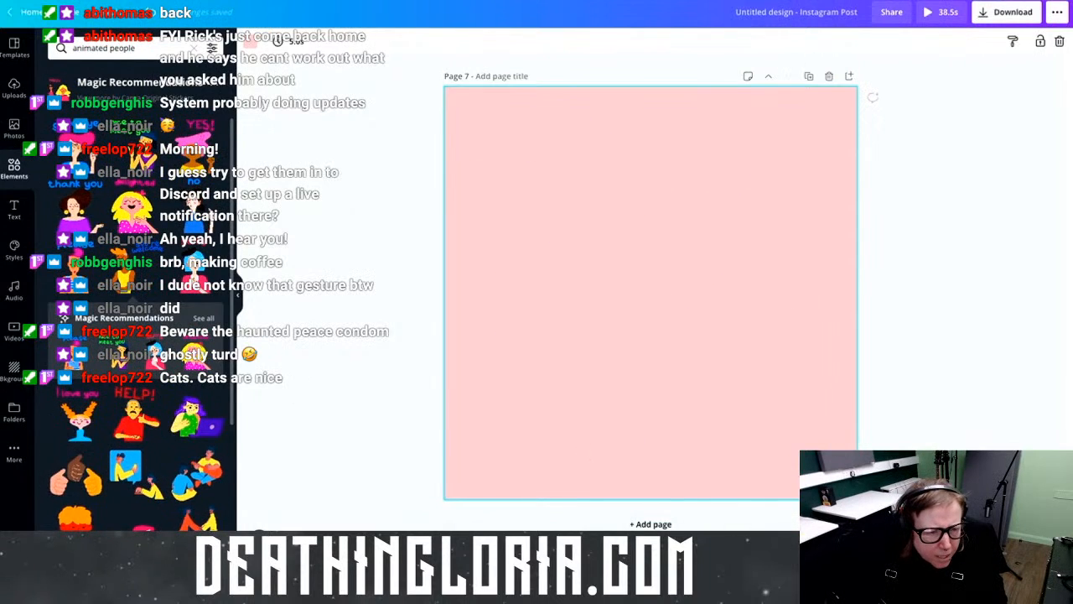
Step: Place the animated 'nice to meet you' woman sticker on page 7, enlarged and repositioned
{"action": "left_click", "coordinate": [132, 358]}
{"action": "left_click_drag", "start_coordinate": [740, 376], "coordinate": [686, 418]}
{"action": "left_click_drag", "start_coordinate": [751, 173], "coordinate": [829, 80]}
{"action": "left_click_drag", "start_coordinate": [643, 243], "coordinate": [664, 251]}
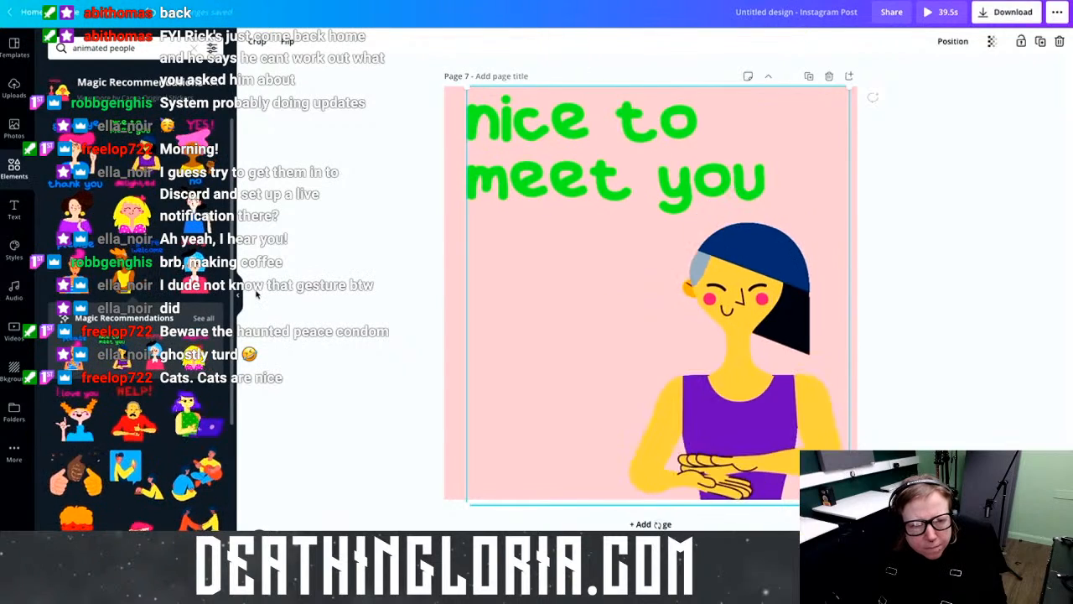
{"action": "scroll", "coordinate": [208, 293], "scroll_direction": "down", "scroll_amount": 3}
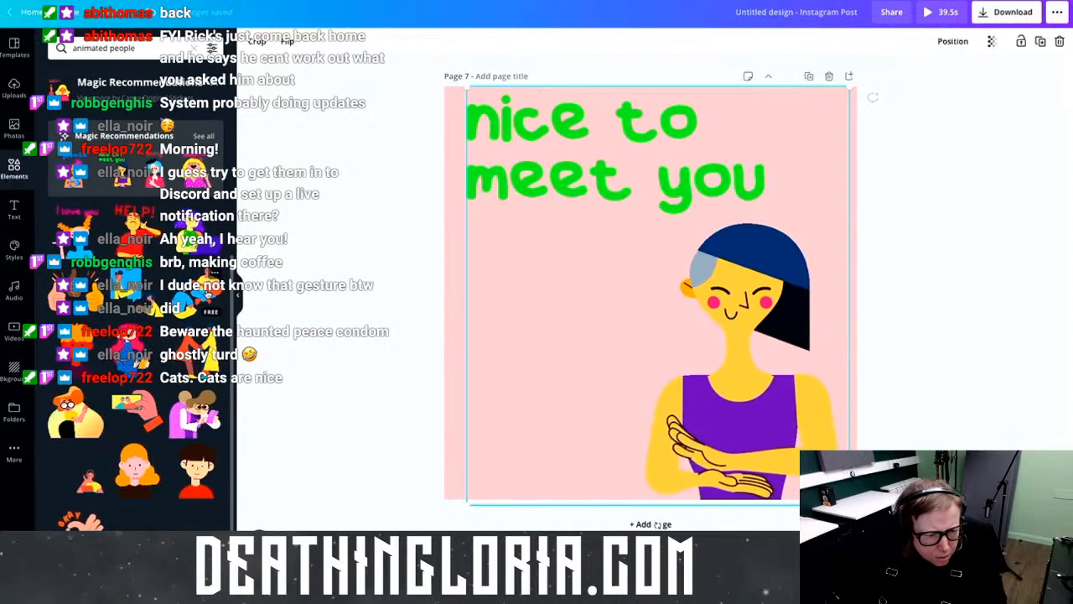
{"action": "scroll", "coordinate": [207, 292], "scroll_direction": "up", "scroll_amount": 3}
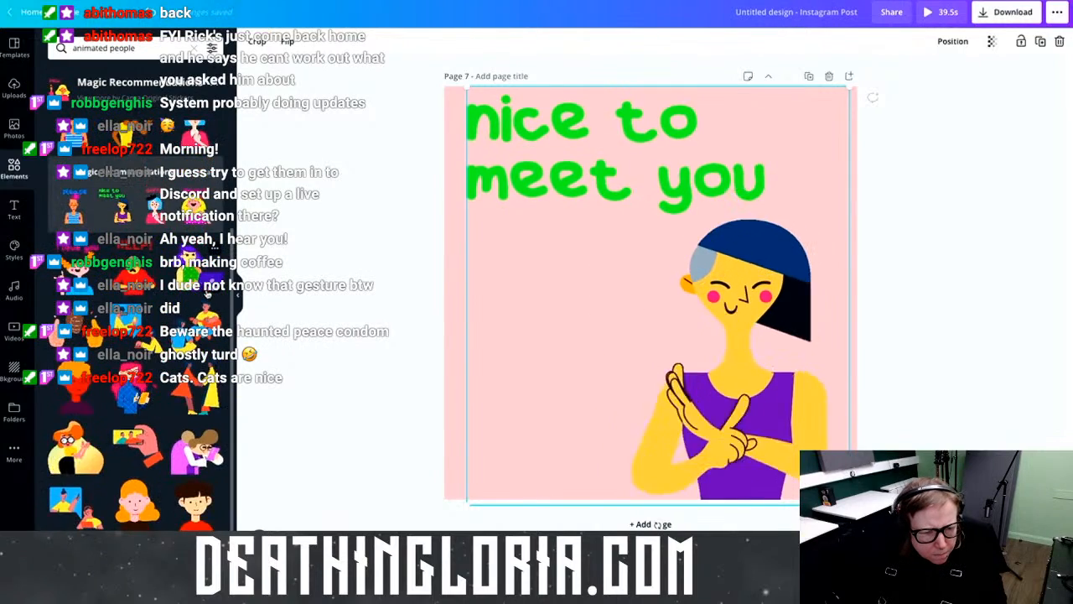
{"action": "scroll", "coordinate": [207, 291], "scroll_direction": "up", "scroll_amount": 2}
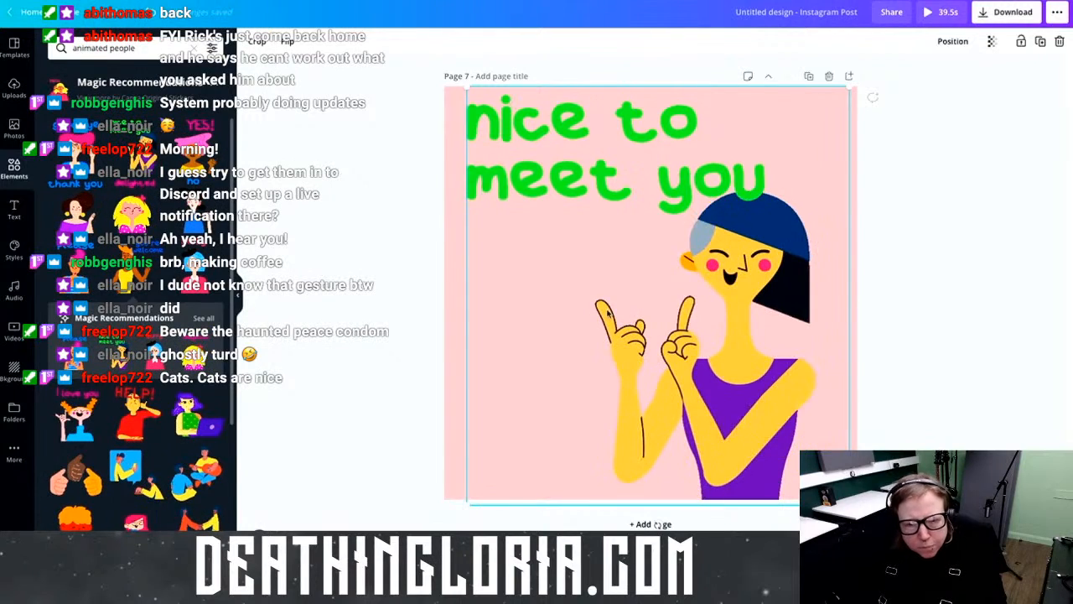
{"action": "scroll", "coordinate": [708, 256], "scroll_direction": "up", "scroll_amount": 4}
Step: Delete the heart-hand opening page, undoing the accidental extra page deletions
{"action": "scroll", "coordinate": [708, 256], "scroll_direction": "up", "scroll_amount": 8}
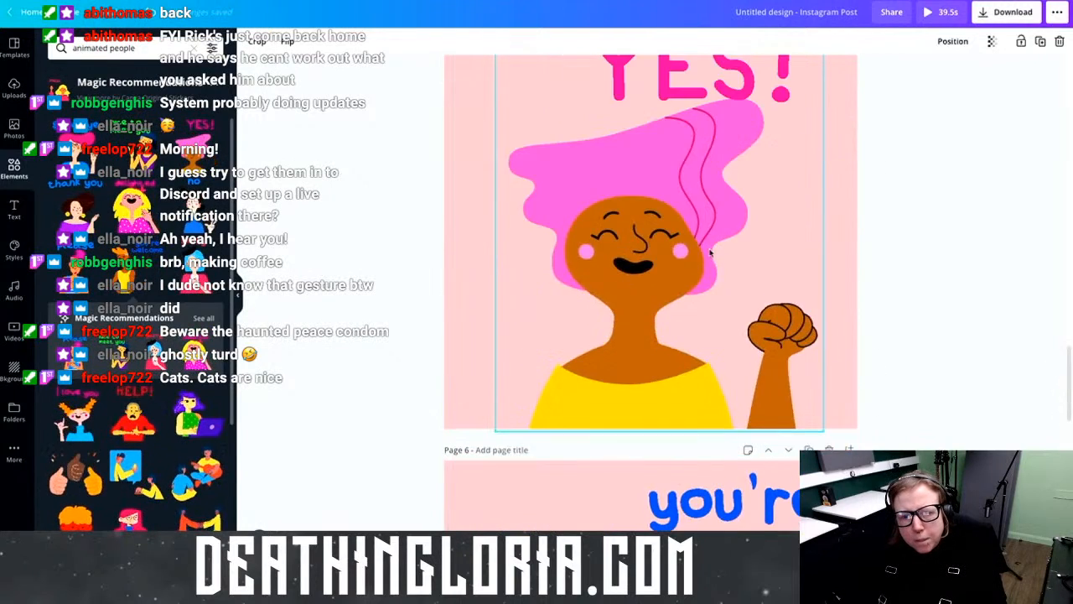
{"action": "scroll", "coordinate": [710, 251], "scroll_direction": "up", "scroll_amount": 8}
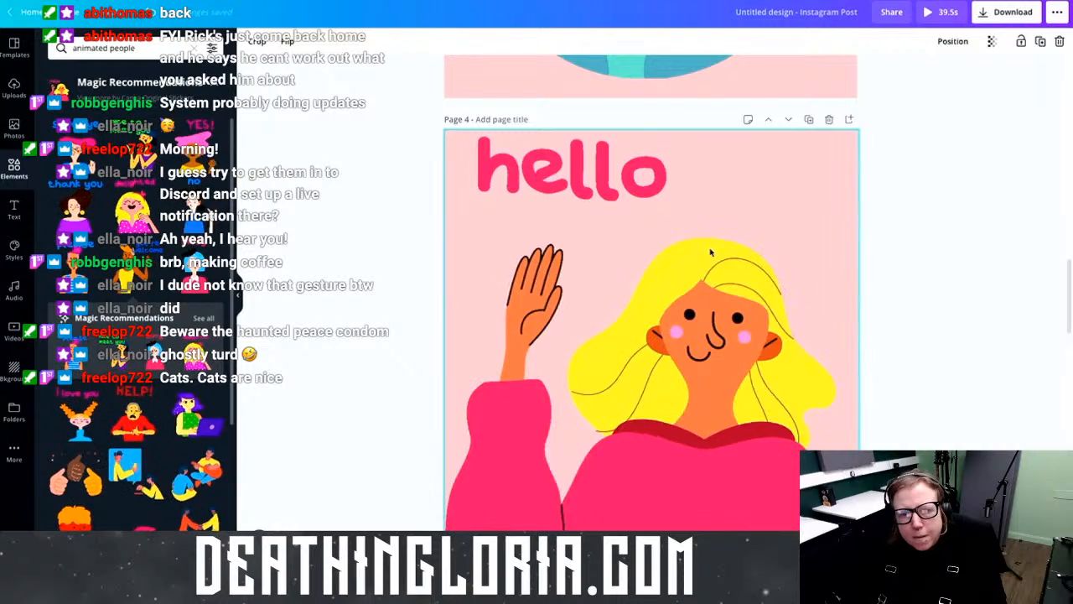
{"action": "scroll", "coordinate": [723, 250], "scroll_direction": "up", "scroll_amount": 4}
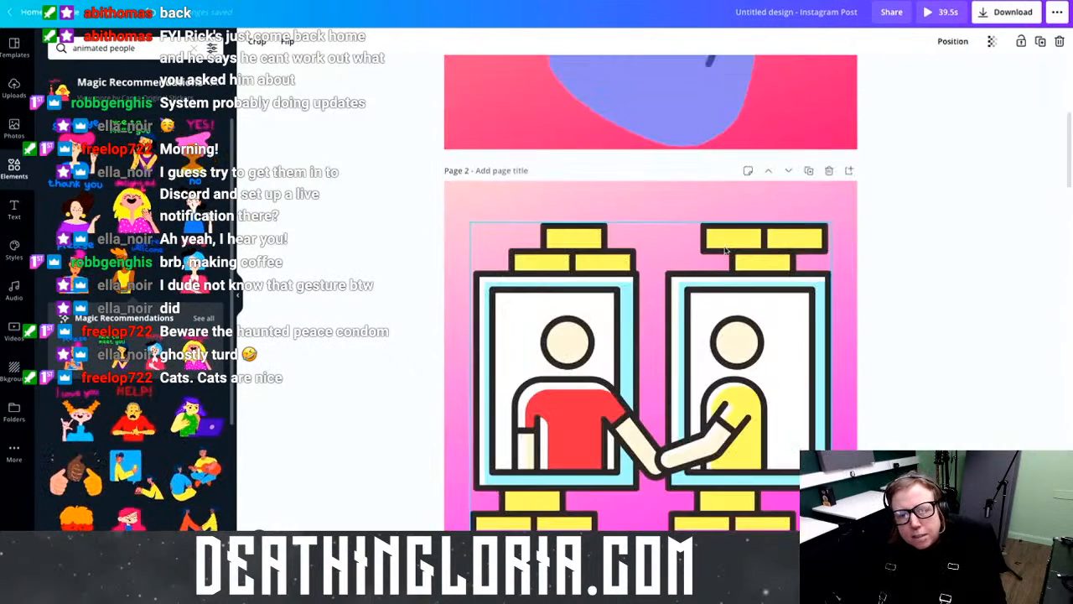
{"action": "scroll", "coordinate": [726, 250], "scroll_direction": "up", "scroll_amount": 5}
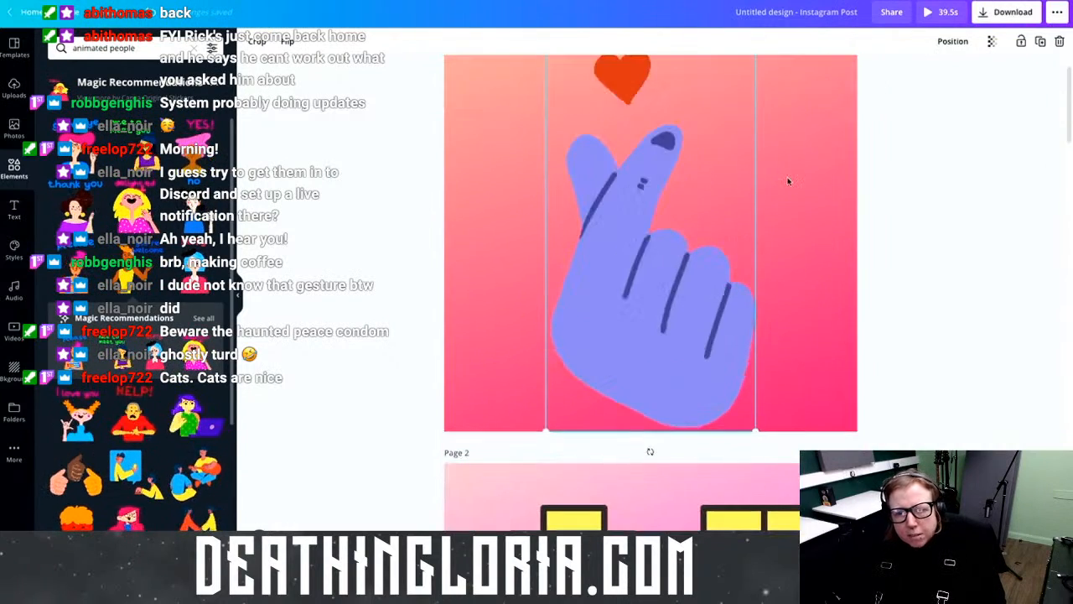
{"action": "scroll", "coordinate": [830, 78], "scroll_direction": "up", "scroll_amount": 1}
{"action": "left_click", "coordinate": [828, 76]}
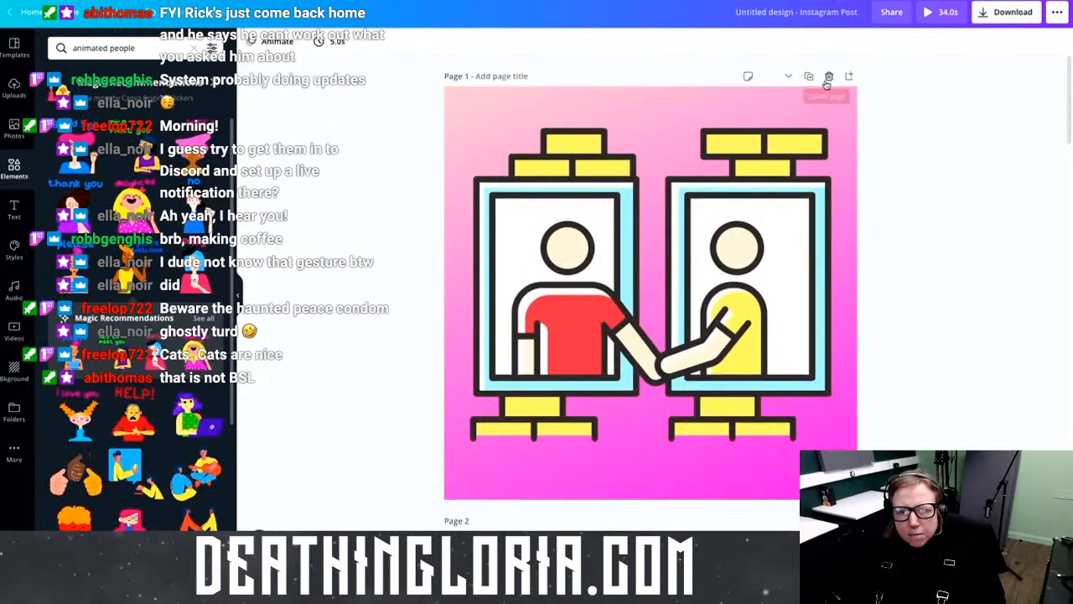
{"action": "left_click", "coordinate": [827, 79]}
{"action": "left_click", "coordinate": [828, 77]}
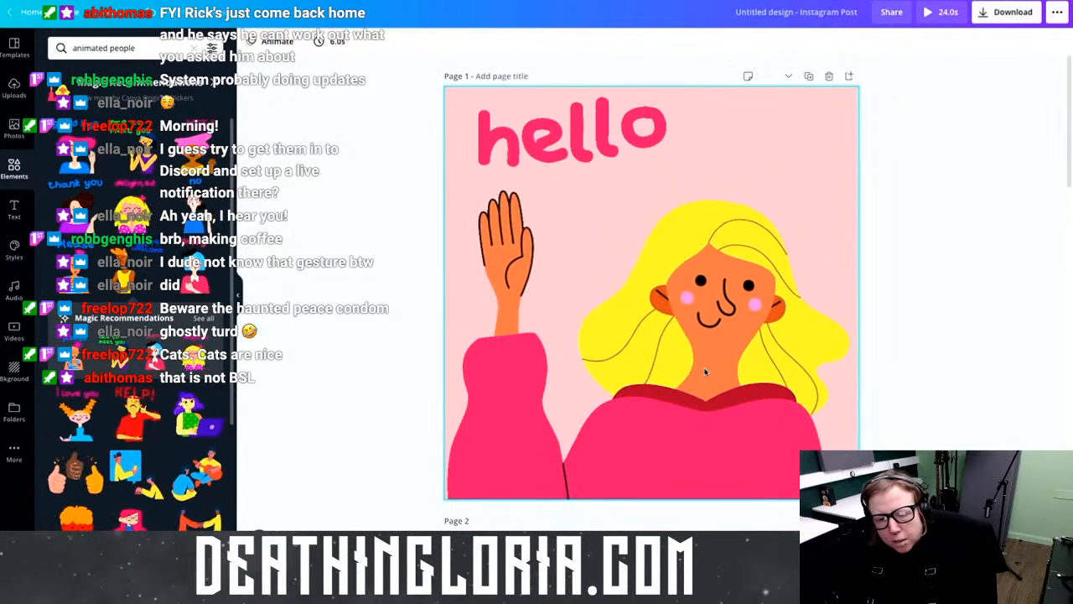
{"action": "key", "text": "ctrl+z"}
{"action": "key", "text": "ctrl+z"}
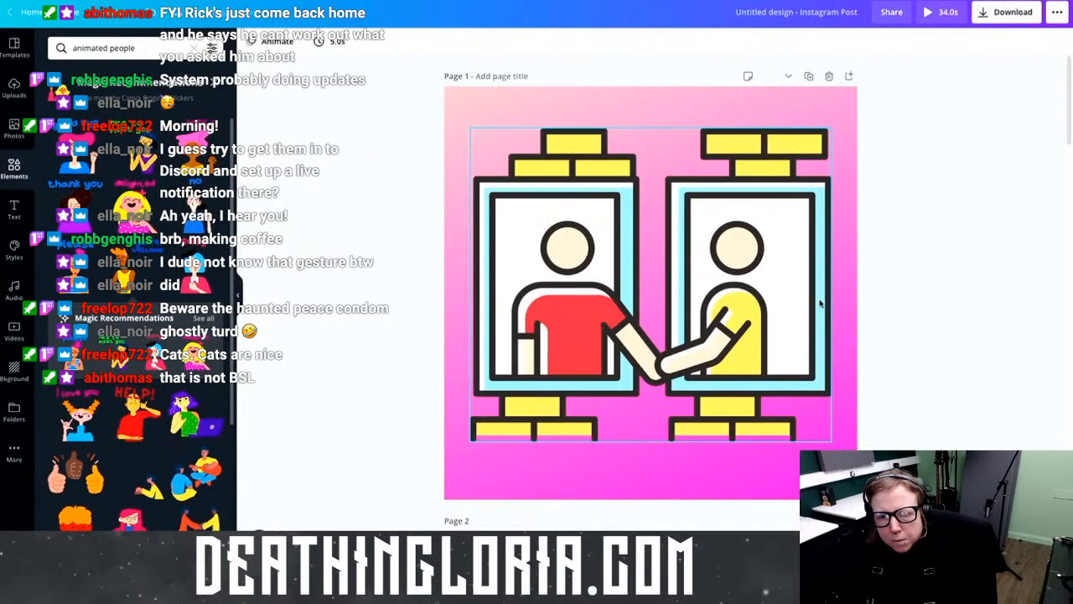
{"action": "scroll", "coordinate": [801, 327], "scroll_direction": "down", "scroll_amount": 15}
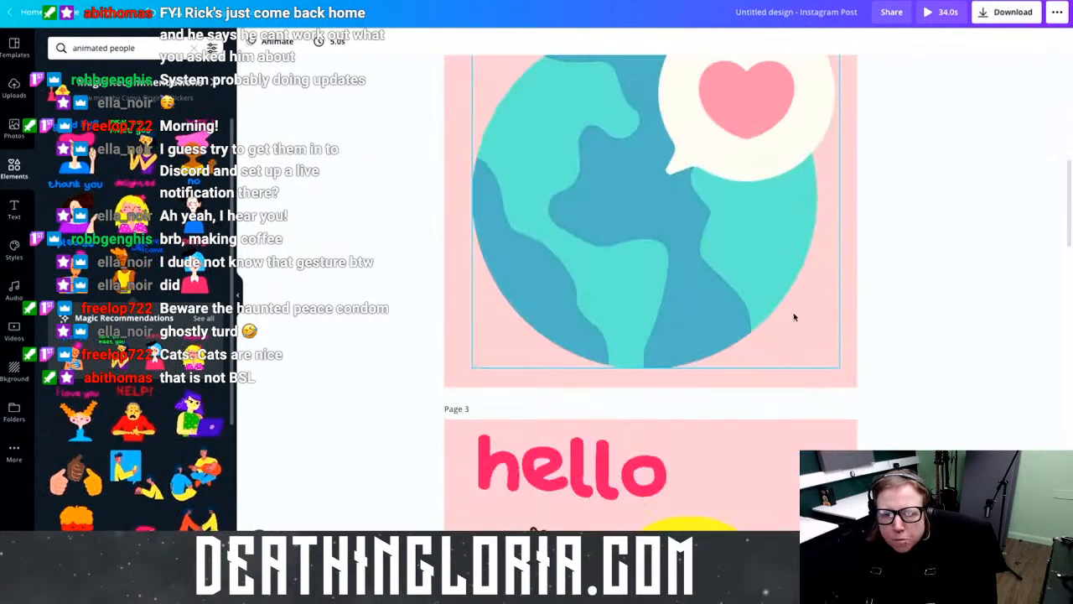
{"action": "scroll", "coordinate": [795, 316], "scroll_direction": "down", "scroll_amount": 8}
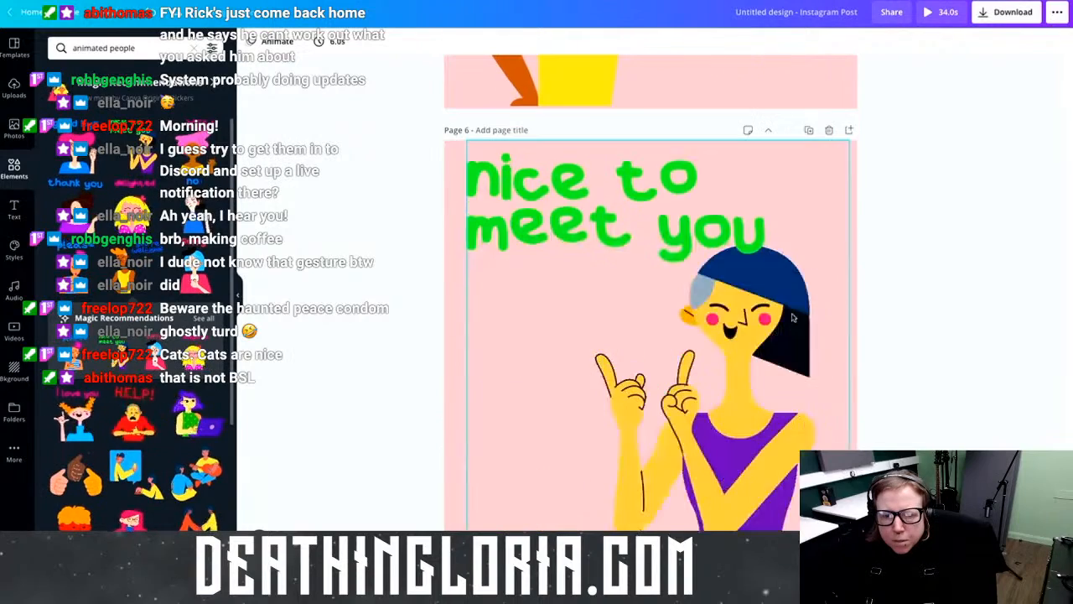
Step: Move the 'nice to meet you' page up to the top of the design
{"action": "left_click", "coordinate": [768, 130]}
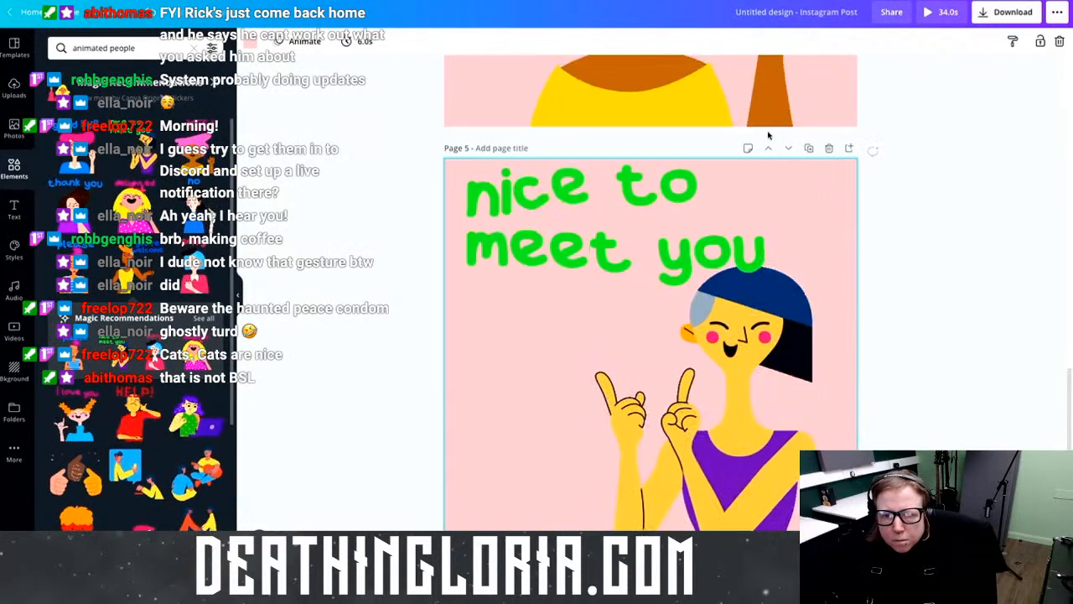
{"action": "left_click", "coordinate": [766, 151]}
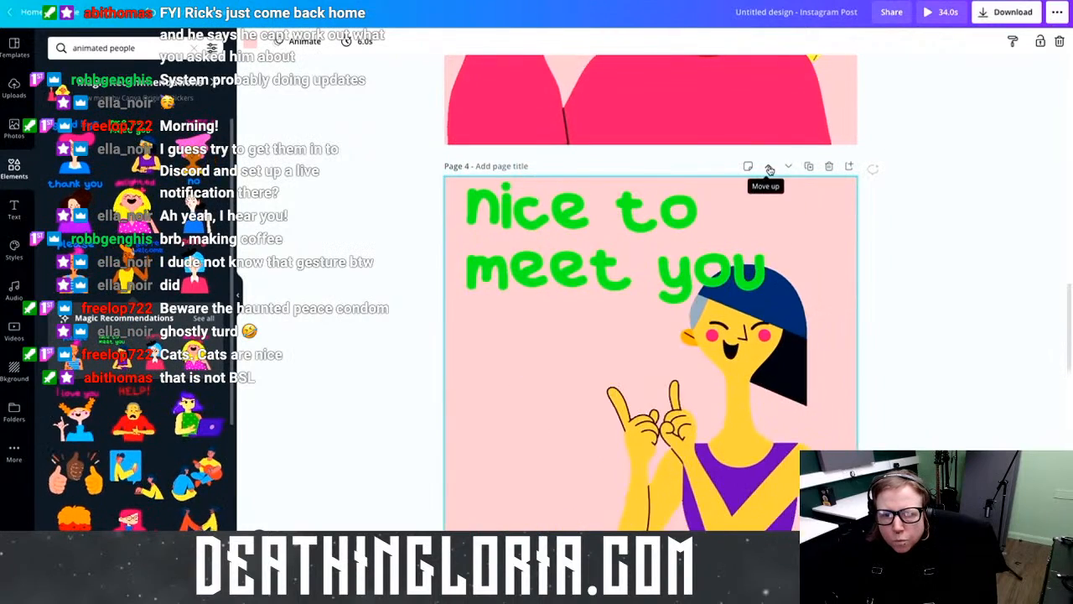
{"action": "left_click", "coordinate": [766, 166]}
{"action": "left_click", "coordinate": [767, 186]}
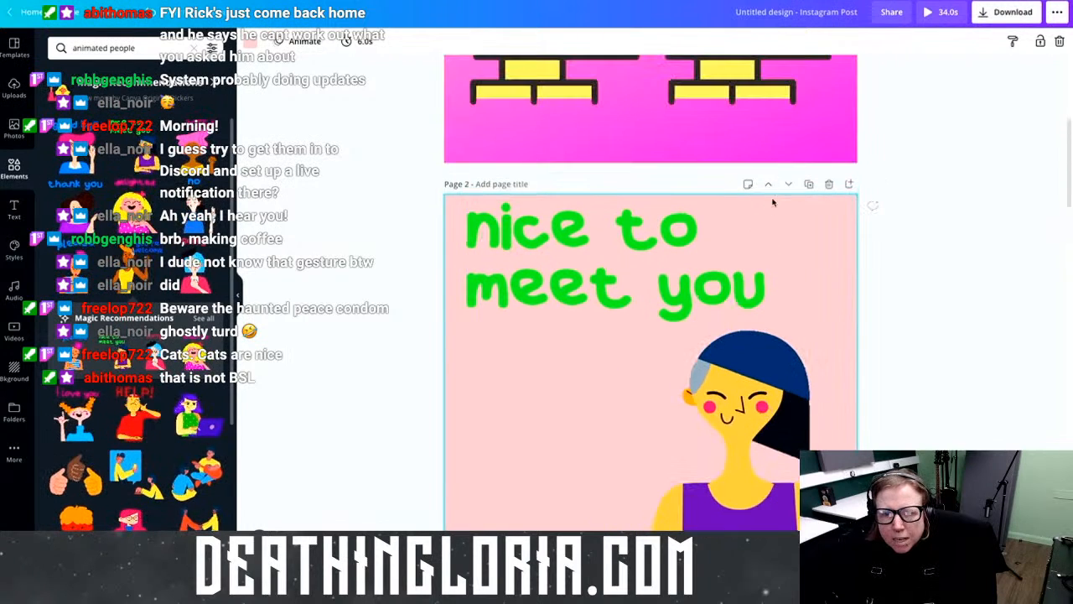
{"action": "left_click", "coordinate": [772, 189]}
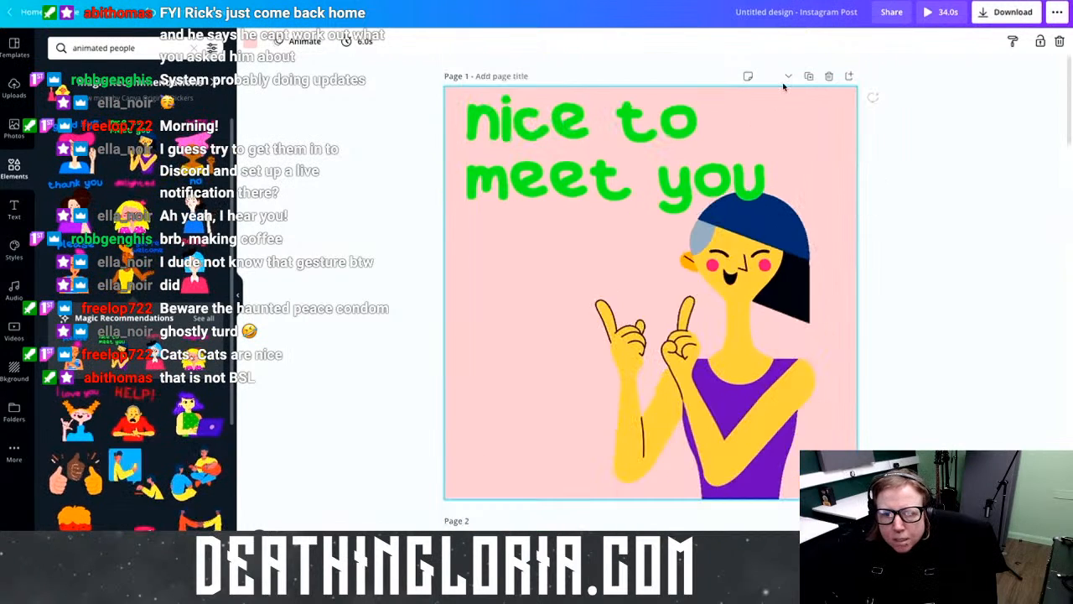
Step: Return the two-neighbours page to first place and play the full animated preview
{"action": "scroll", "coordinate": [764, 211], "scroll_direction": "down", "scroll_amount": 5}
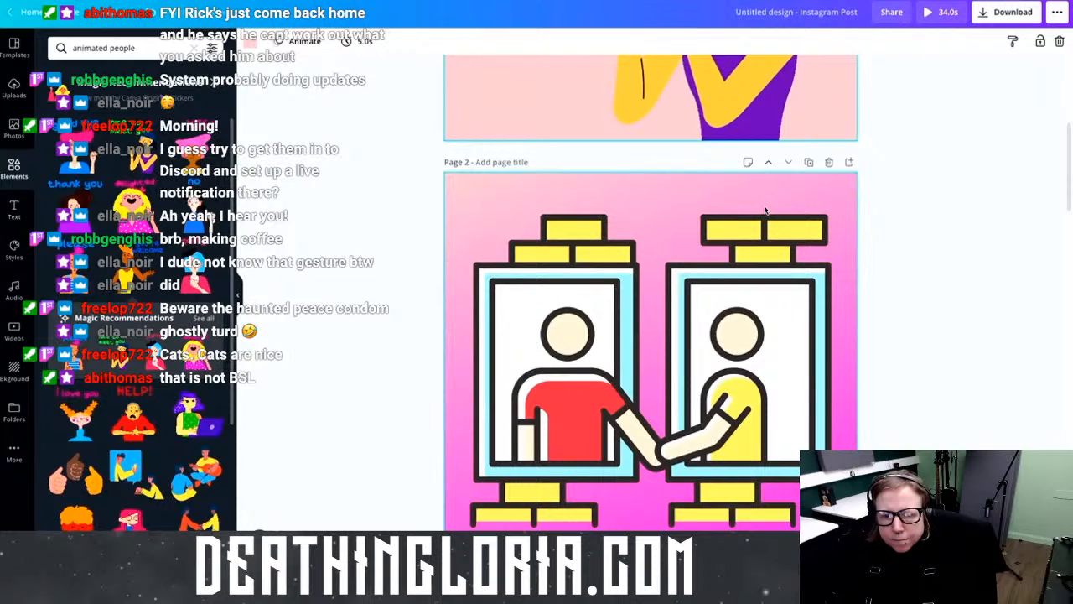
{"action": "scroll", "coordinate": [776, 314], "scroll_direction": "up", "scroll_amount": 5}
{"action": "scroll", "coordinate": [776, 314], "scroll_direction": "down", "scroll_amount": 2}
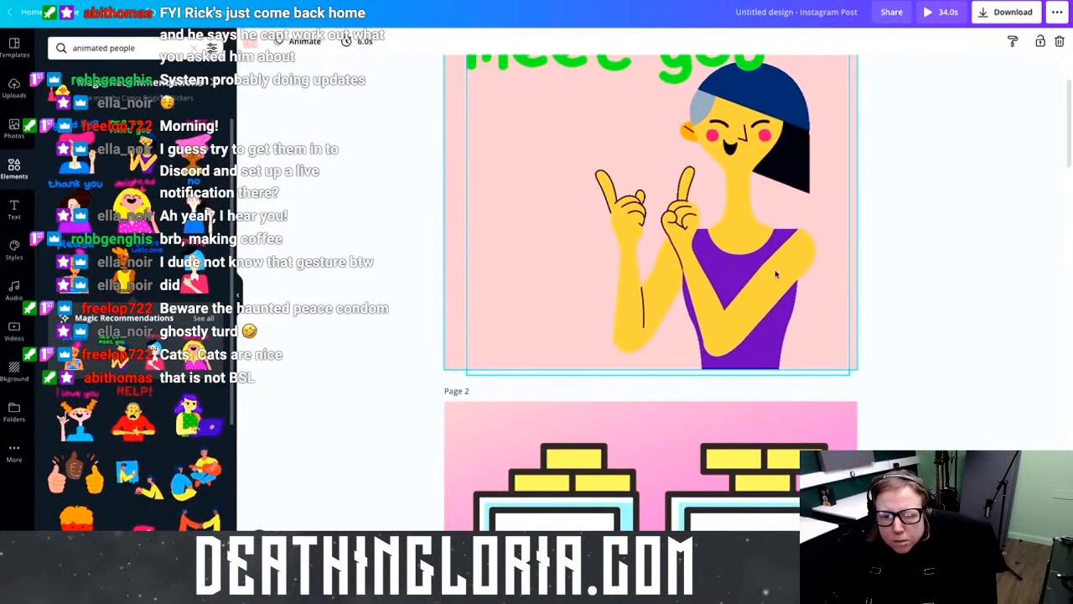
{"action": "left_click", "coordinate": [769, 393]}
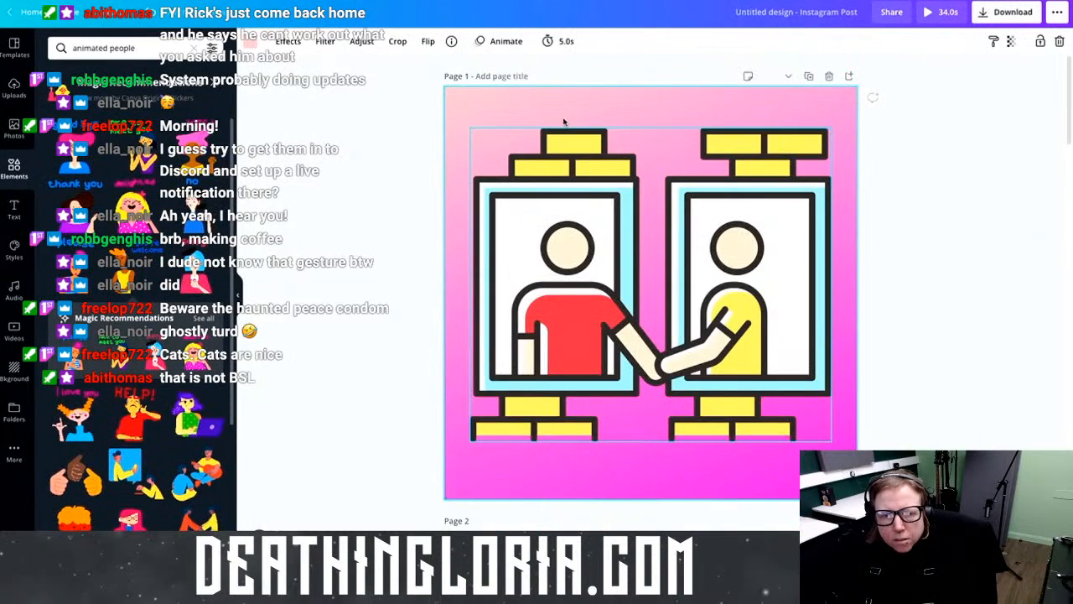
{"action": "left_click", "coordinate": [939, 11]}
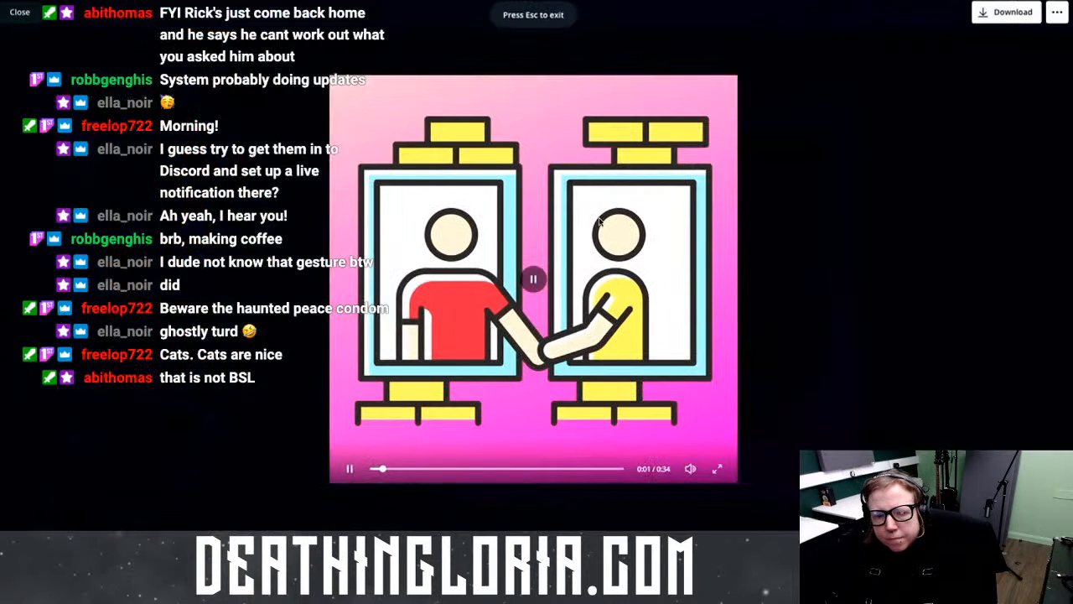
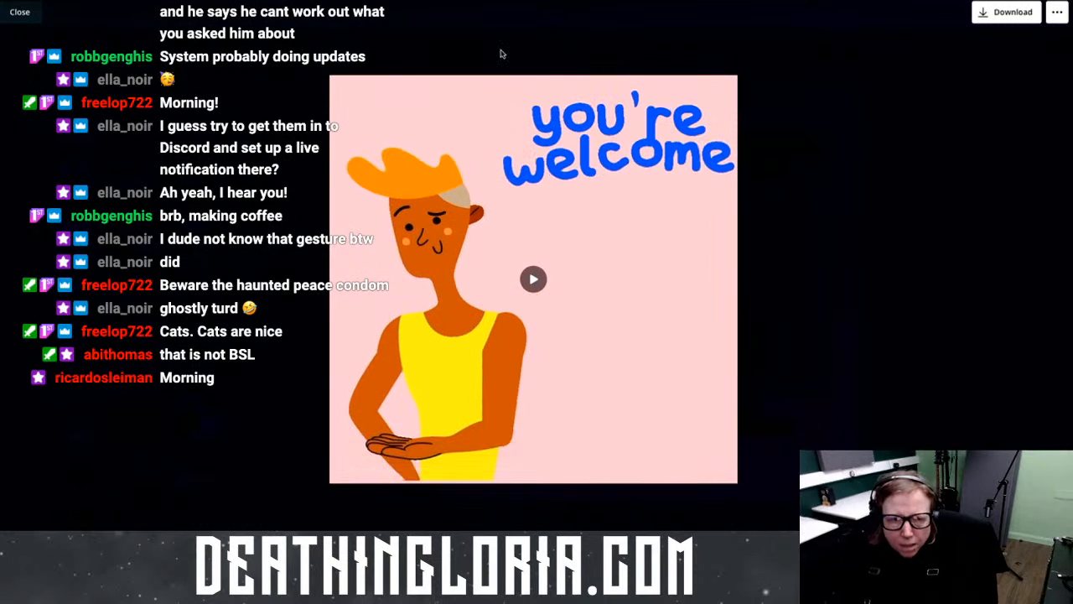
Step: Close the sticker viewer and delete the handshake page
{"action": "left_click", "coordinate": [19, 12]}
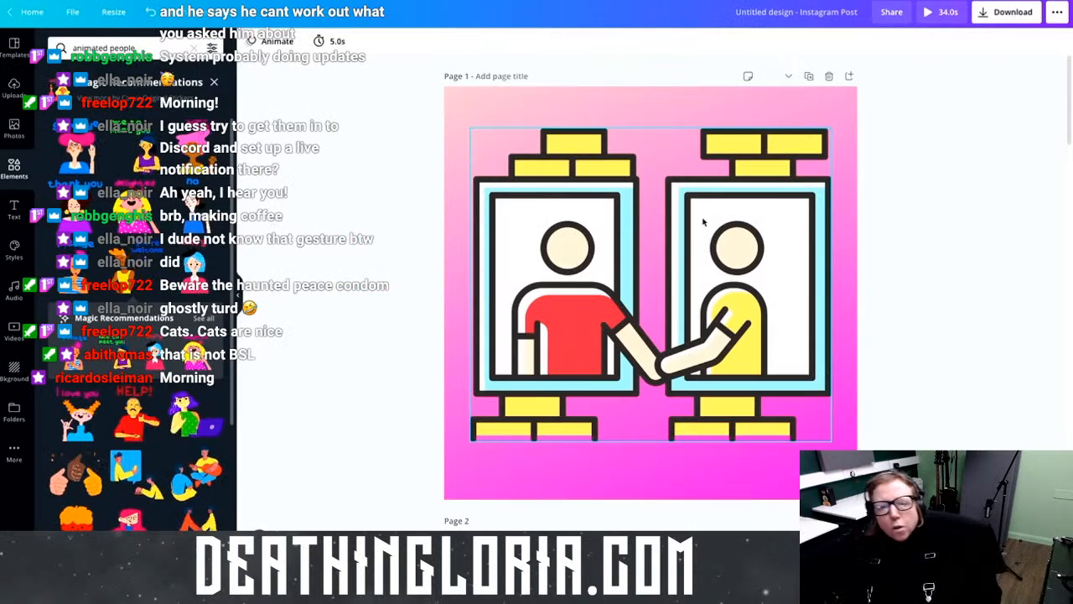
{"action": "scroll", "coordinate": [697, 214], "scroll_direction": "down", "scroll_amount": 2}
{"action": "scroll", "coordinate": [807, 277], "scroll_direction": "up", "scroll_amount": 3}
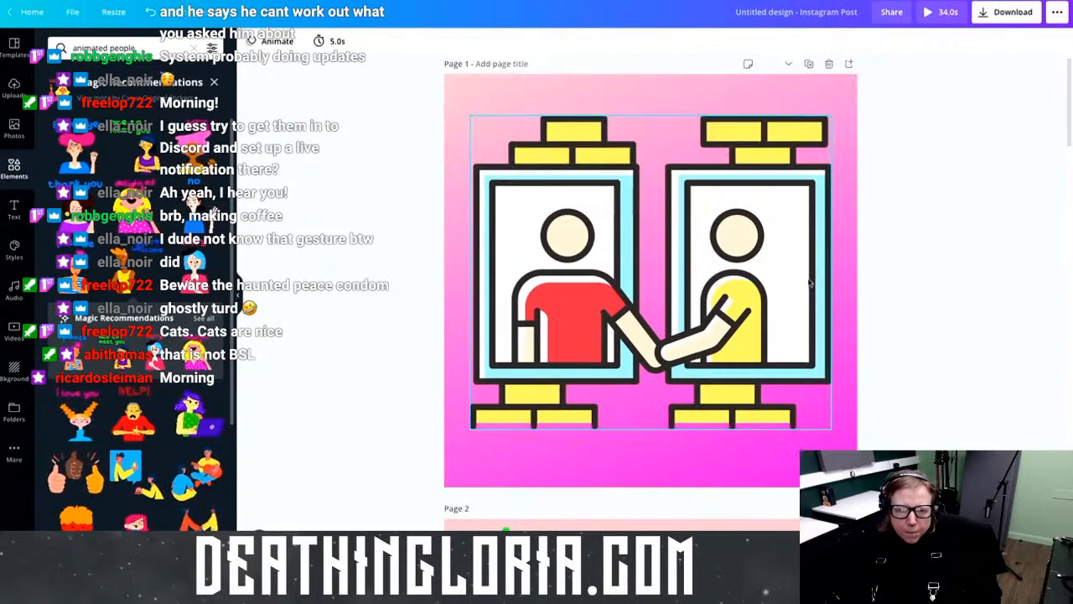
{"action": "left_click", "coordinate": [828, 63]}
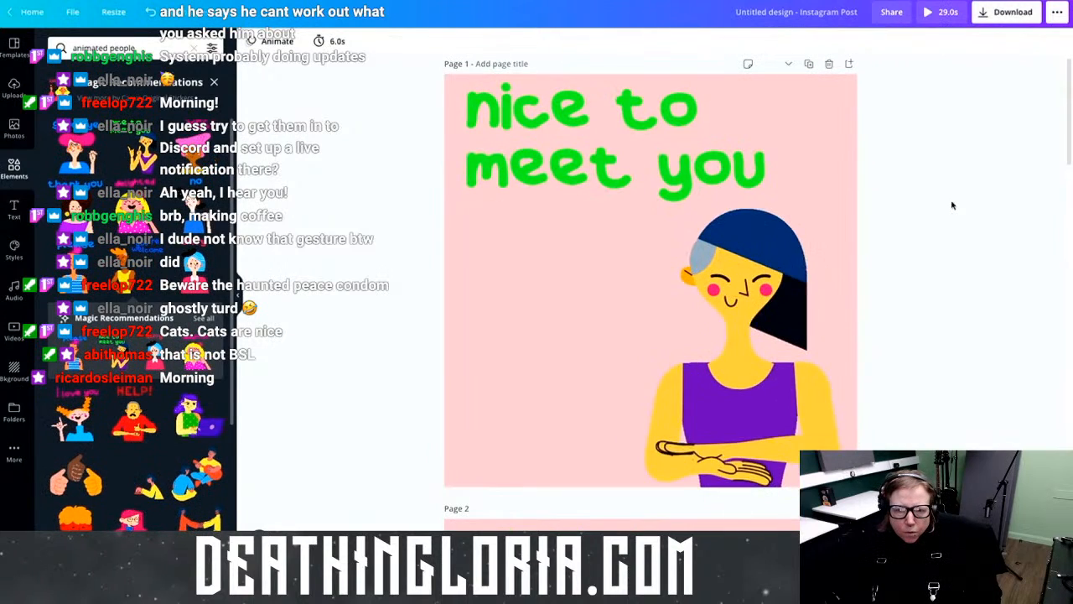
Step: Move the globe page down to become the last page
{"action": "scroll", "coordinate": [950, 201], "scroll_direction": "down", "scroll_amount": 5}
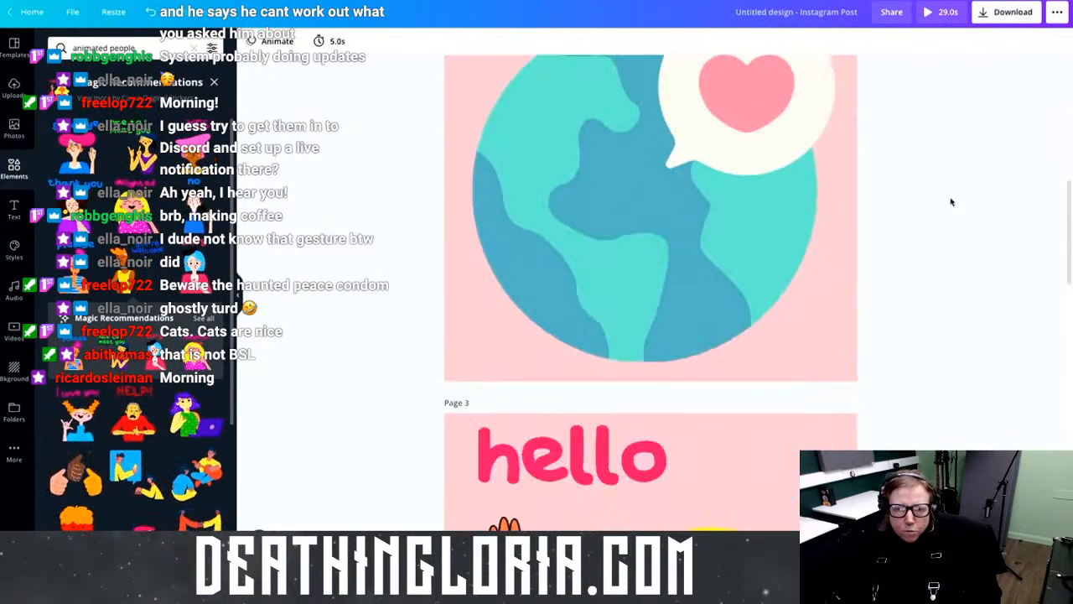
{"action": "scroll", "coordinate": [951, 199], "scroll_direction": "up", "scroll_amount": 1}
{"action": "scroll", "coordinate": [792, 149], "scroll_direction": "up", "scroll_amount": 2}
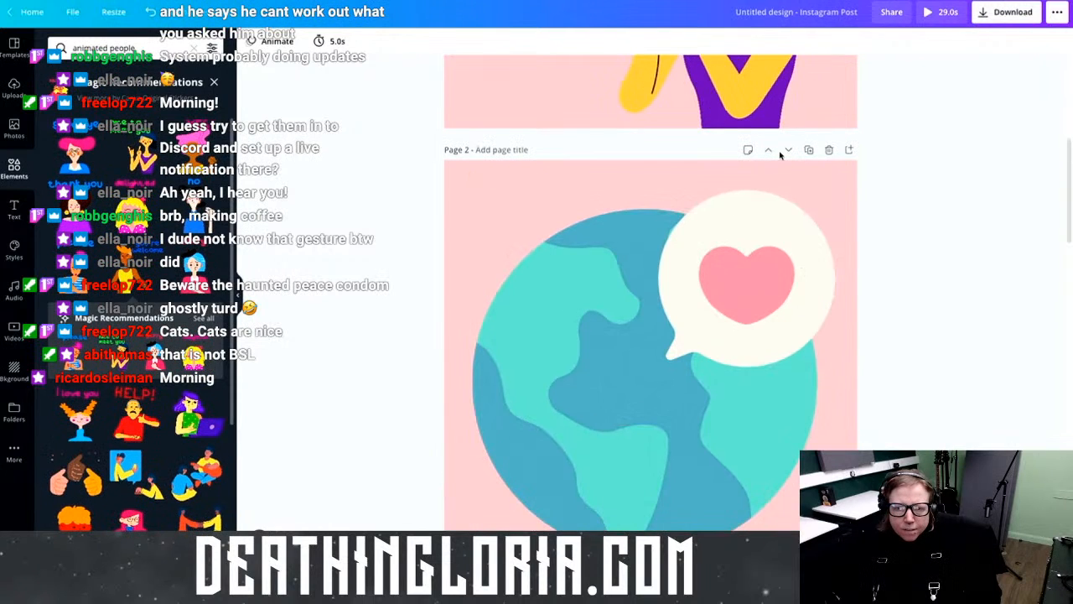
{"action": "left_click", "coordinate": [788, 149]}
{"action": "left_click", "coordinate": [788, 149]}
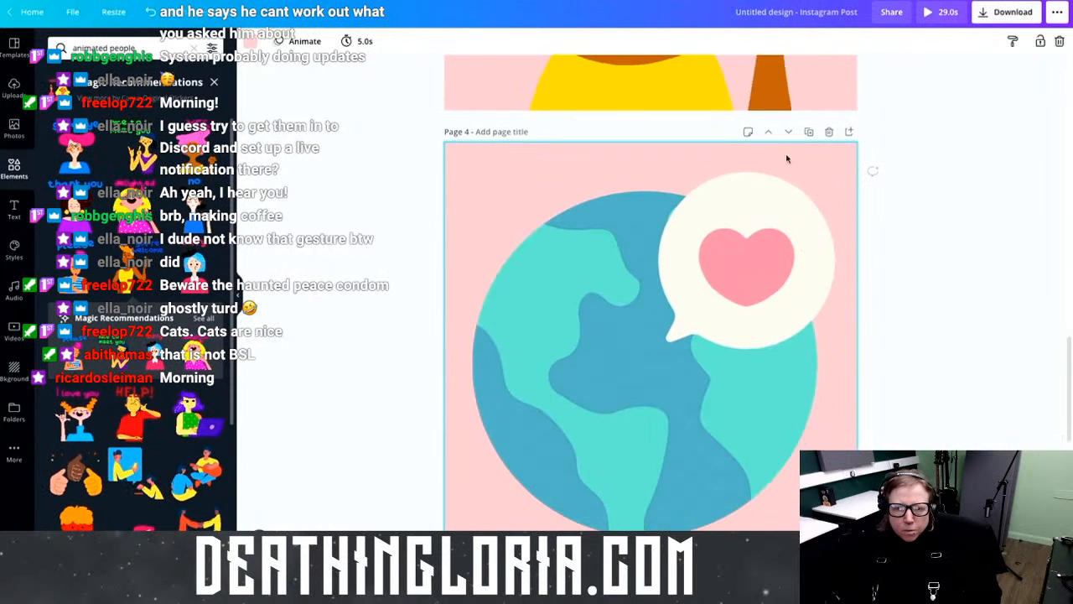
{"action": "left_click", "coordinate": [788, 132]}
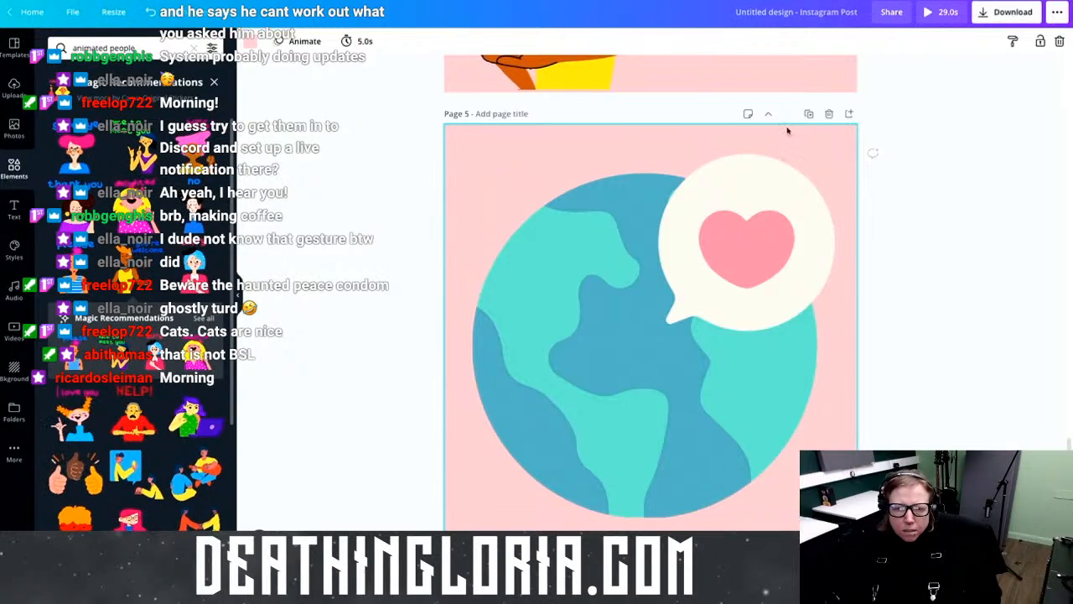
Step: Start a full preview of the animated post
{"action": "scroll", "coordinate": [805, 229], "scroll_direction": "up", "scroll_amount": 15}
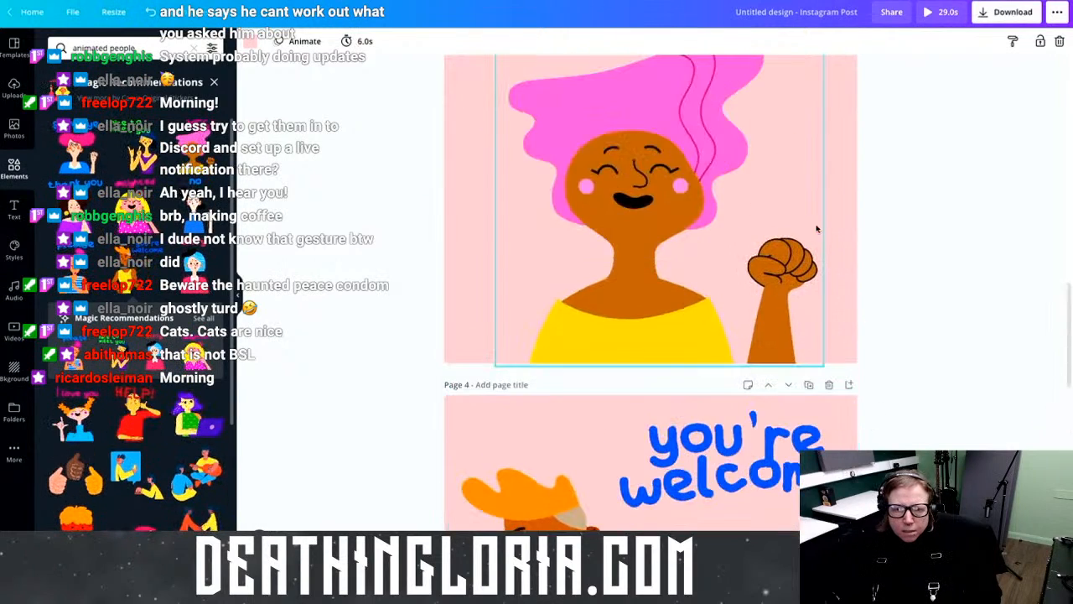
{"action": "scroll", "coordinate": [817, 229], "scroll_direction": "up", "scroll_amount": 5}
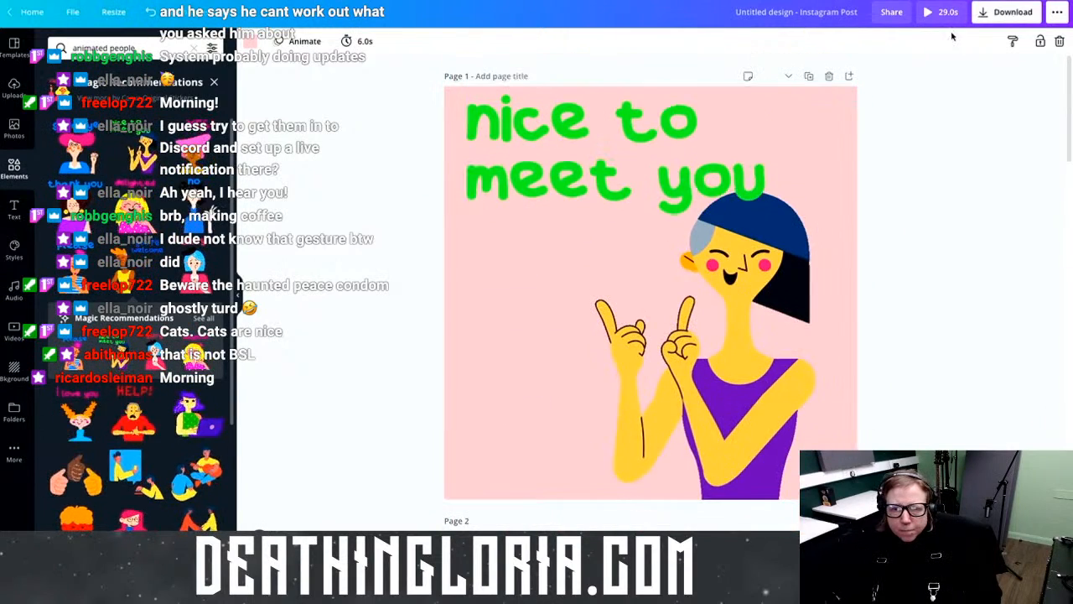
{"action": "left_click", "coordinate": [942, 12]}
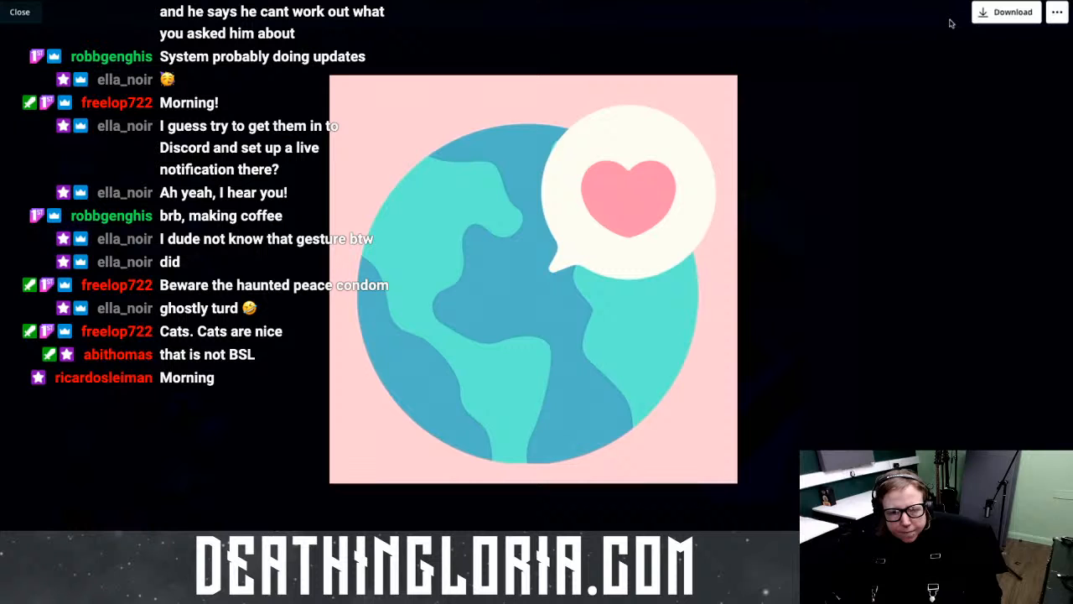
Step: Let the preview reach the final globe page, then close it
{"action": "mouse_move", "coordinate": [333, 101]}
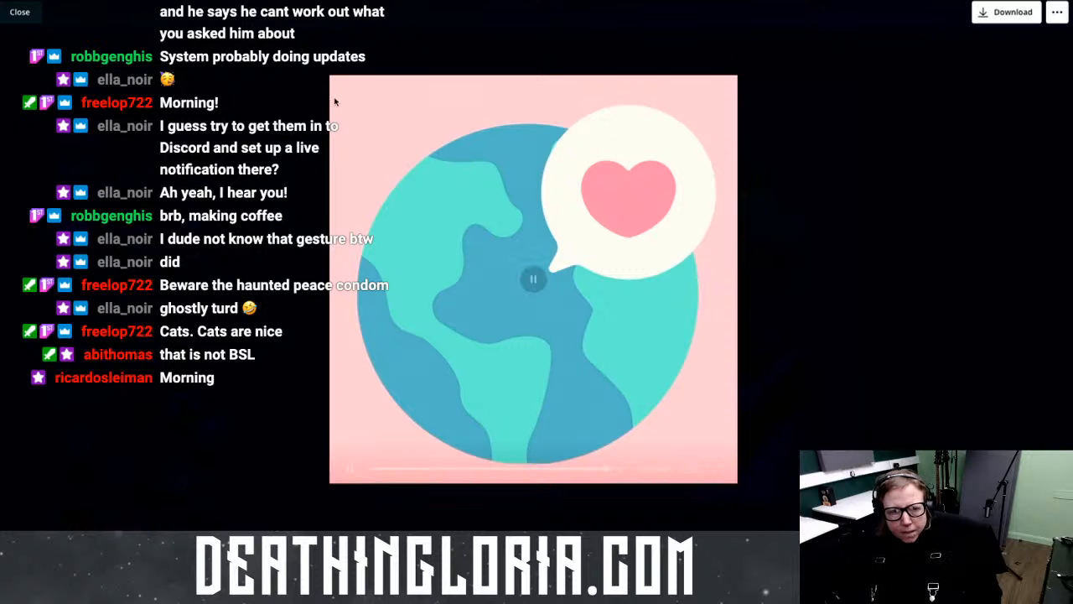
{"action": "left_click", "coordinate": [19, 12]}
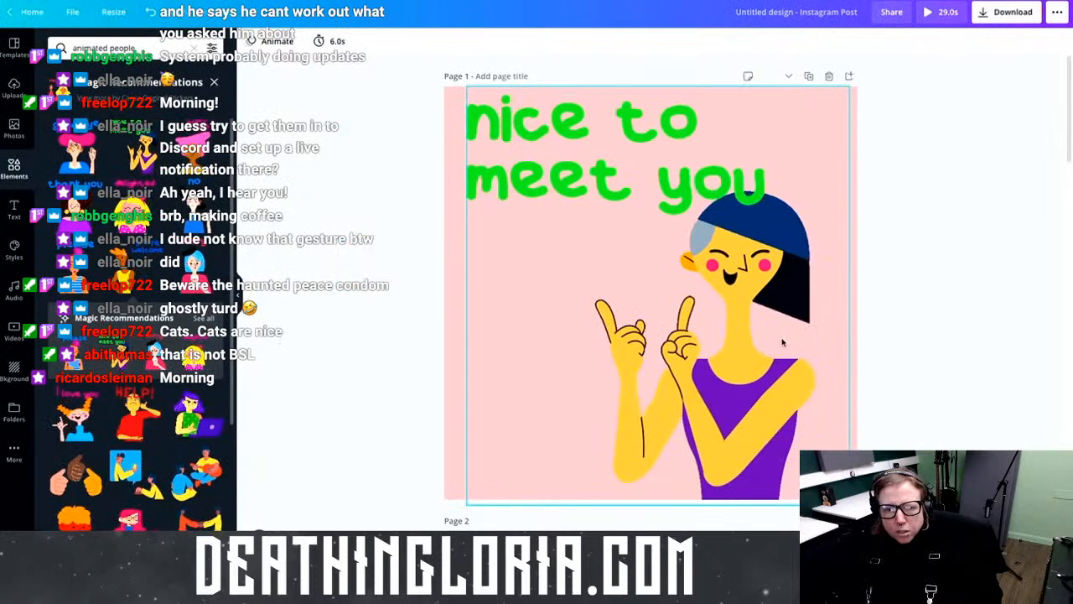
Step: Move the YES! page below the you're welcome page
{"action": "scroll", "coordinate": [782, 341], "scroll_direction": "down", "scroll_amount": 3}
{"action": "scroll", "coordinate": [782, 341], "scroll_direction": "down", "scroll_amount": 10}
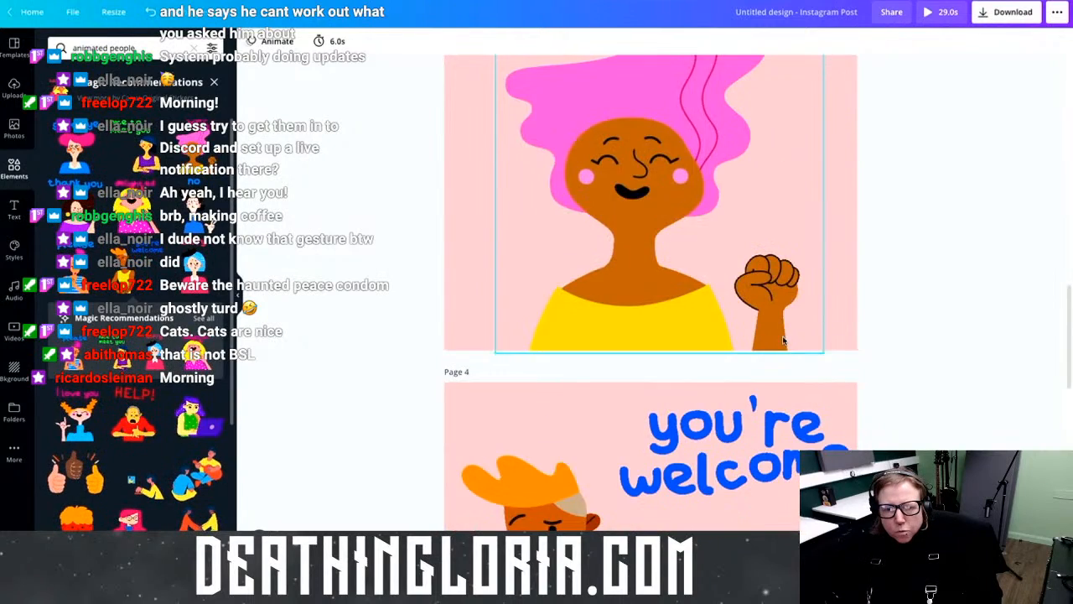
{"action": "scroll", "coordinate": [783, 295], "scroll_direction": "up", "scroll_amount": 5}
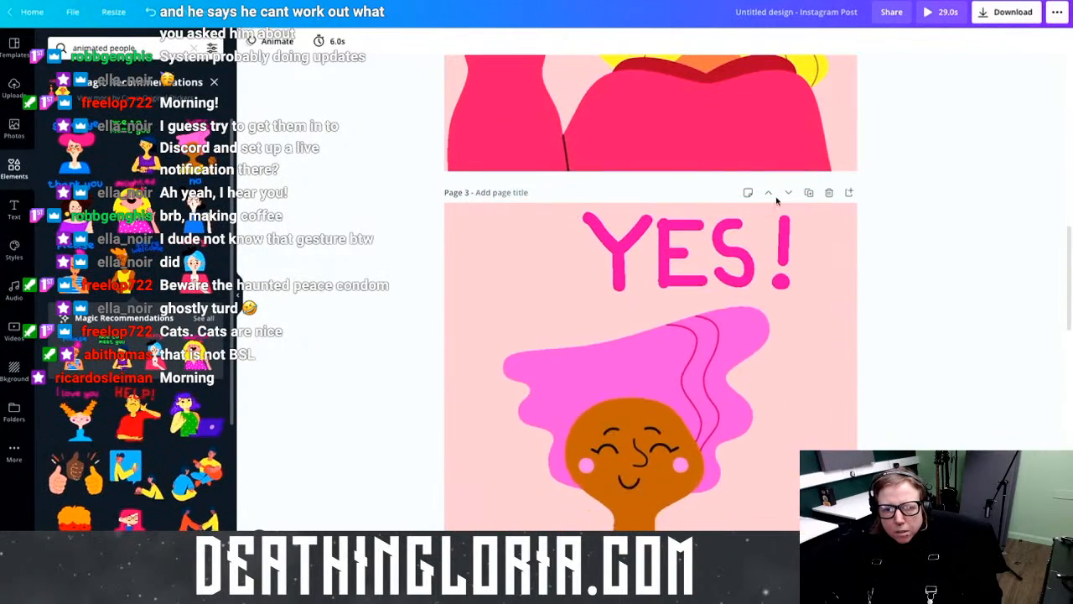
{"action": "left_click", "coordinate": [786, 193]}
Step: Bring up the 6.0s timing setting of the 'nice to meet you' first page
{"action": "scroll", "coordinate": [782, 308], "scroll_direction": "up", "scroll_amount": 9}
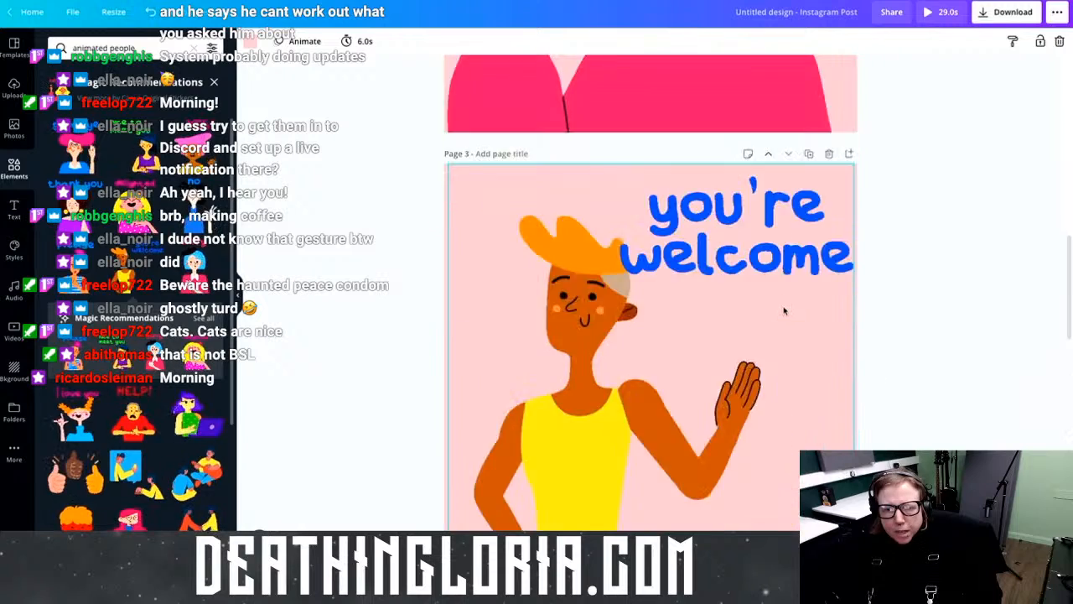
{"action": "scroll", "coordinate": [782, 308], "scroll_direction": "up", "scroll_amount": 5}
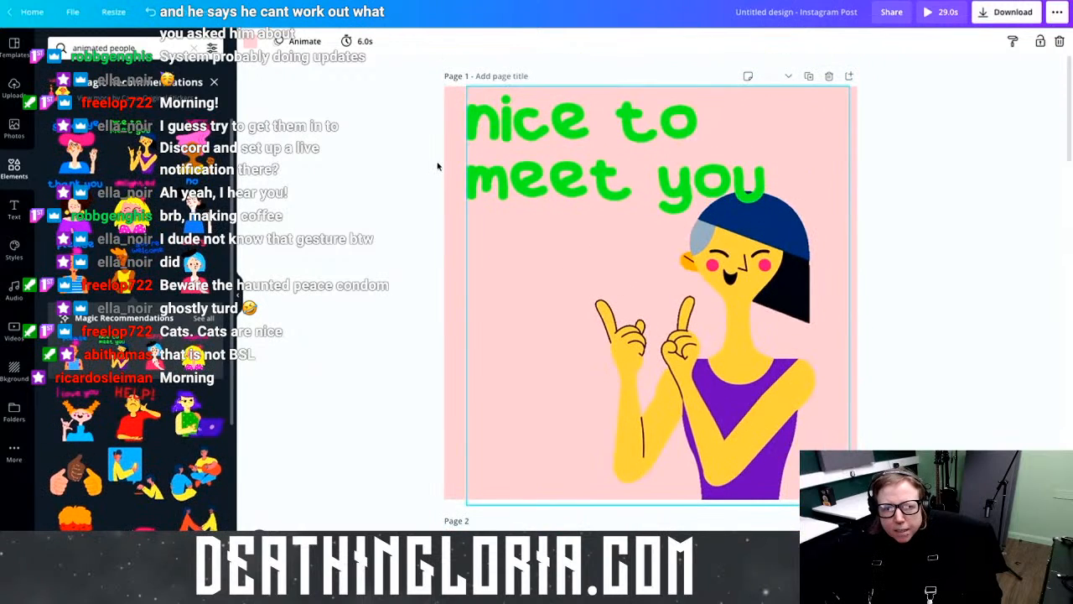
{"action": "left_click", "coordinate": [367, 46]}
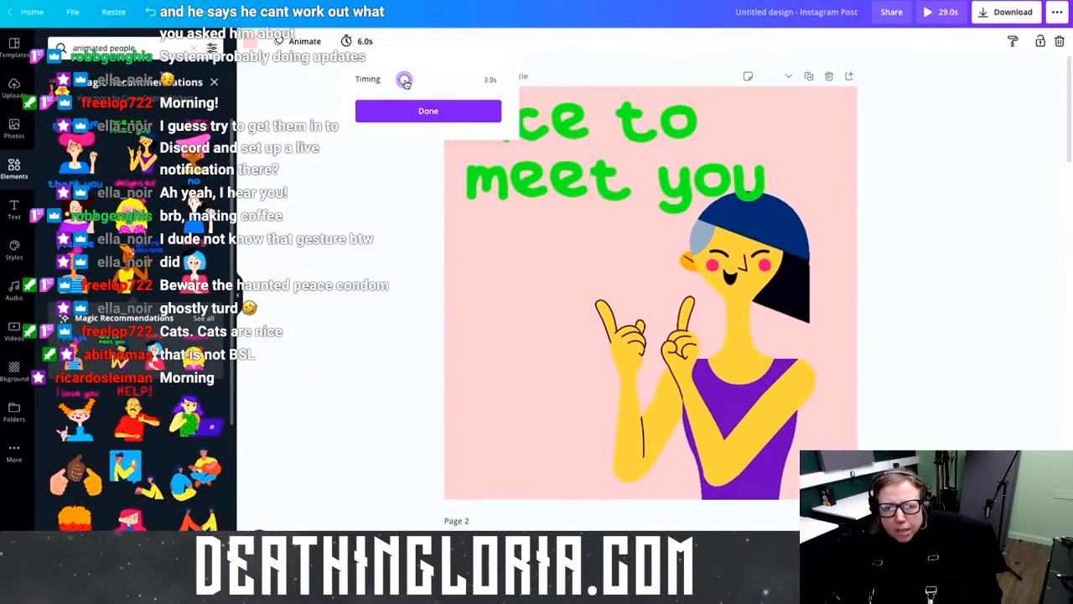
Step: Shorten the 'nice to meet you' page to 5.0s and the hello page to 5.5s
{"action": "left_click_drag", "start_coordinate": [404, 82], "coordinate": [407, 83]}
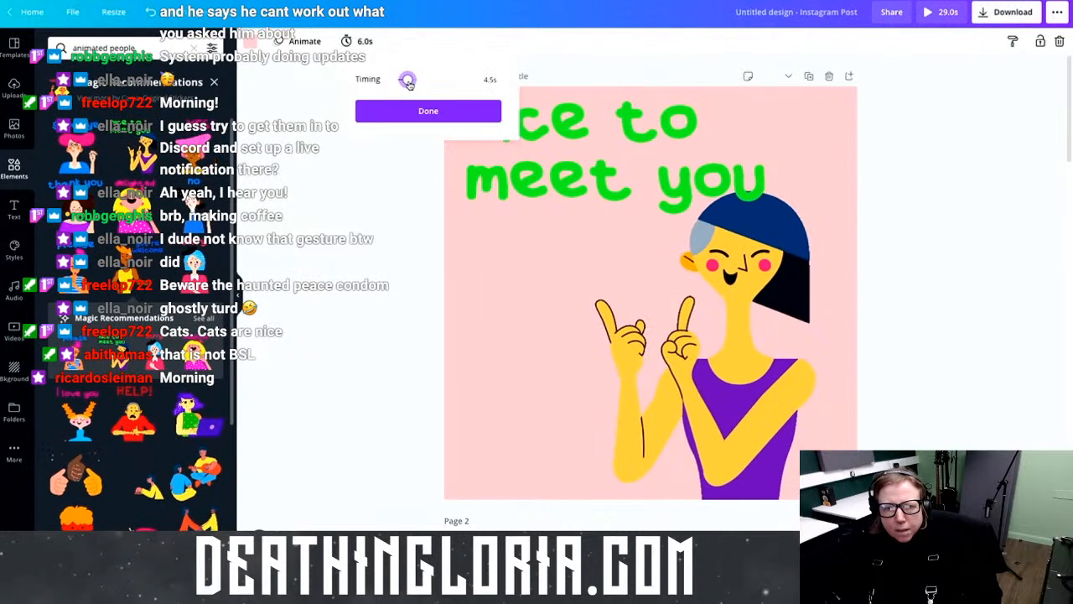
{"action": "left_click", "coordinate": [491, 123]}
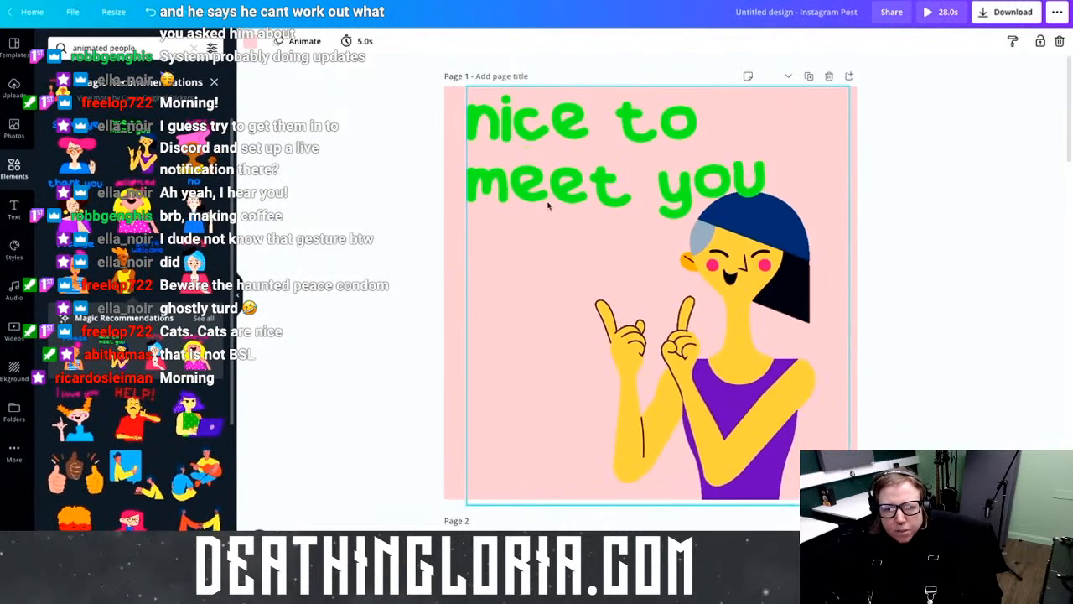
{"action": "scroll", "coordinate": [554, 203], "scroll_direction": "down", "scroll_amount": 5}
{"action": "left_click", "coordinate": [461, 292]}
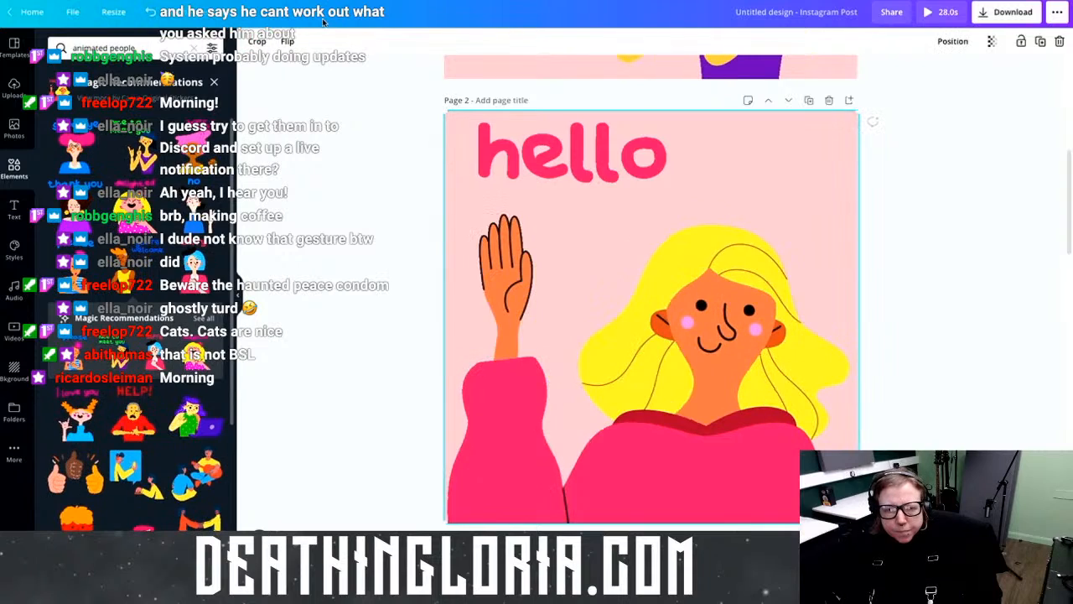
{"action": "key", "text": "Escape"}
{"action": "left_click", "coordinate": [335, 41]}
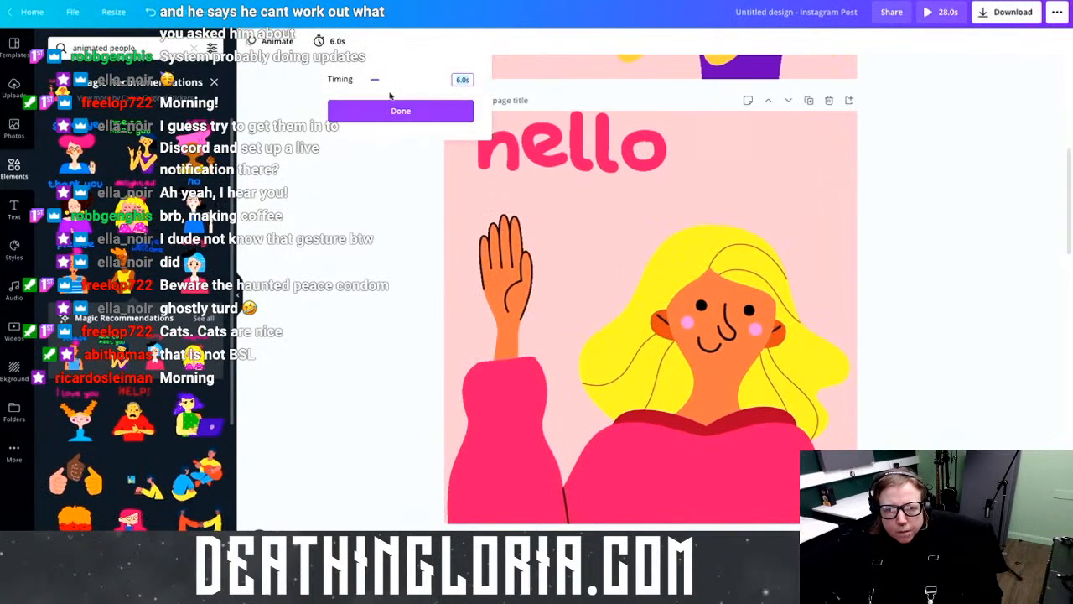
{"action": "left_click", "coordinate": [385, 84]}
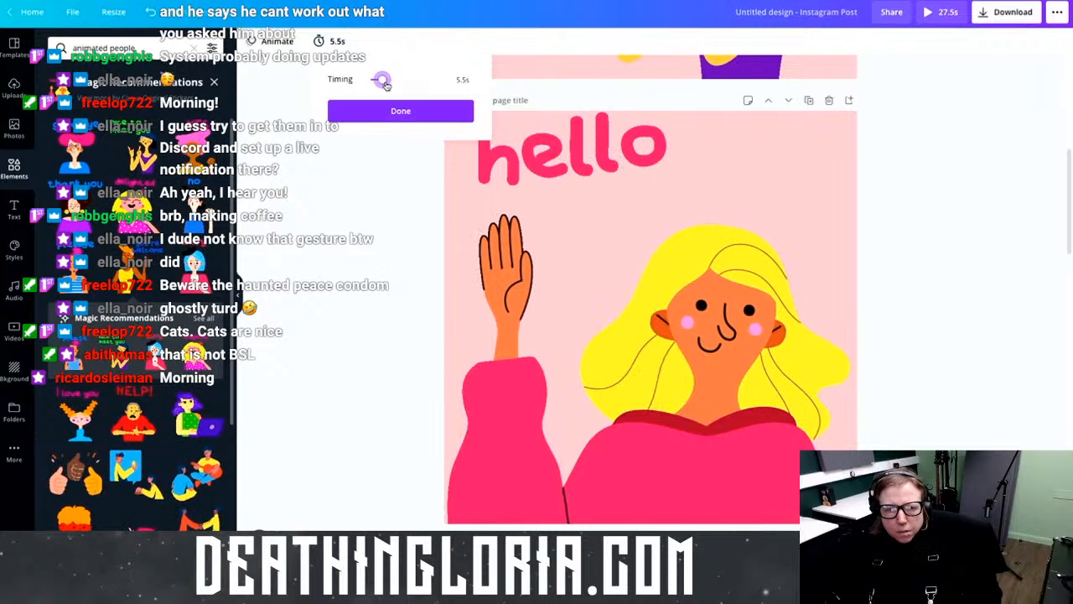
{"action": "left_click", "coordinate": [410, 187]}
Step: Shorten the you're welcome page's timing to 5.0 seconds
{"action": "scroll", "coordinate": [406, 193], "scroll_direction": "down", "scroll_amount": 5}
{"action": "scroll", "coordinate": [405, 196], "scroll_direction": "down", "scroll_amount": 2}
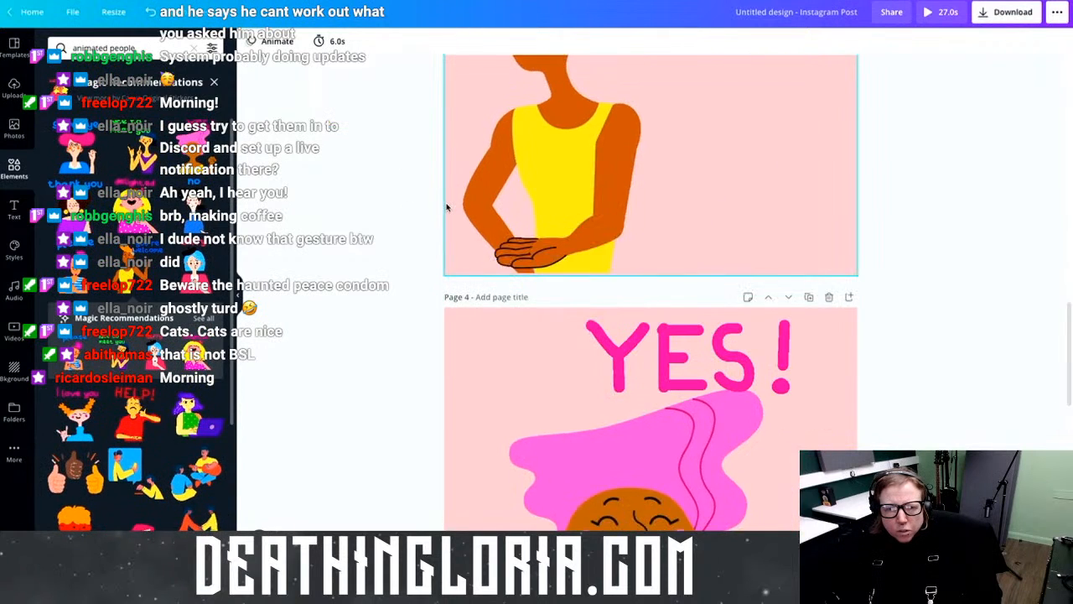
{"action": "scroll", "coordinate": [412, 192], "scroll_direction": "up", "scroll_amount": 3}
{"action": "left_click", "coordinate": [360, 41]}
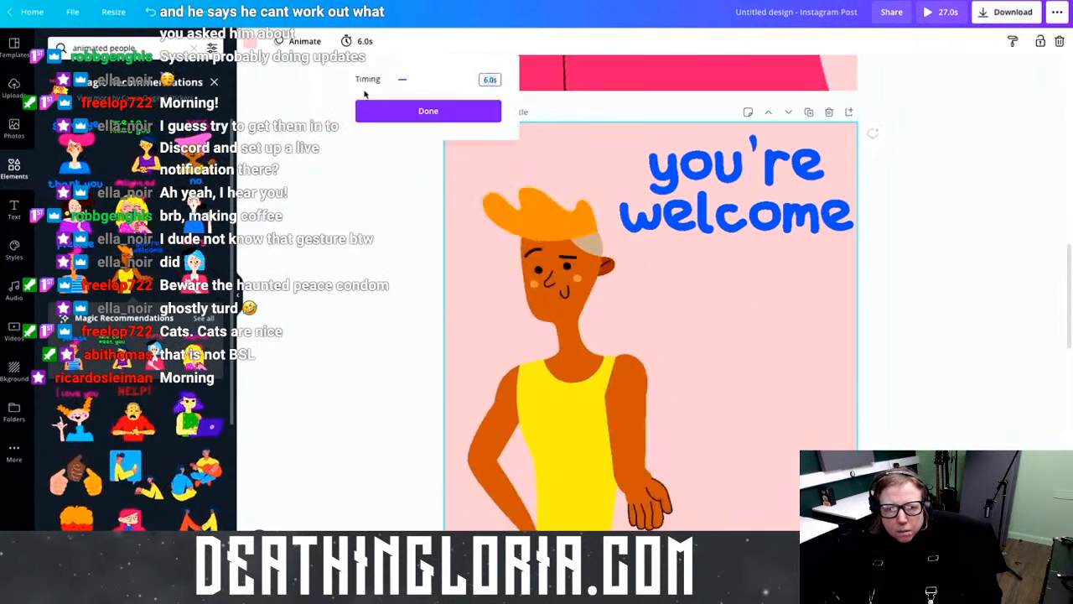
{"action": "left_click", "coordinate": [409, 80]}
{"action": "left_click_drag", "start_coordinate": [409, 80], "coordinate": [406, 79]}
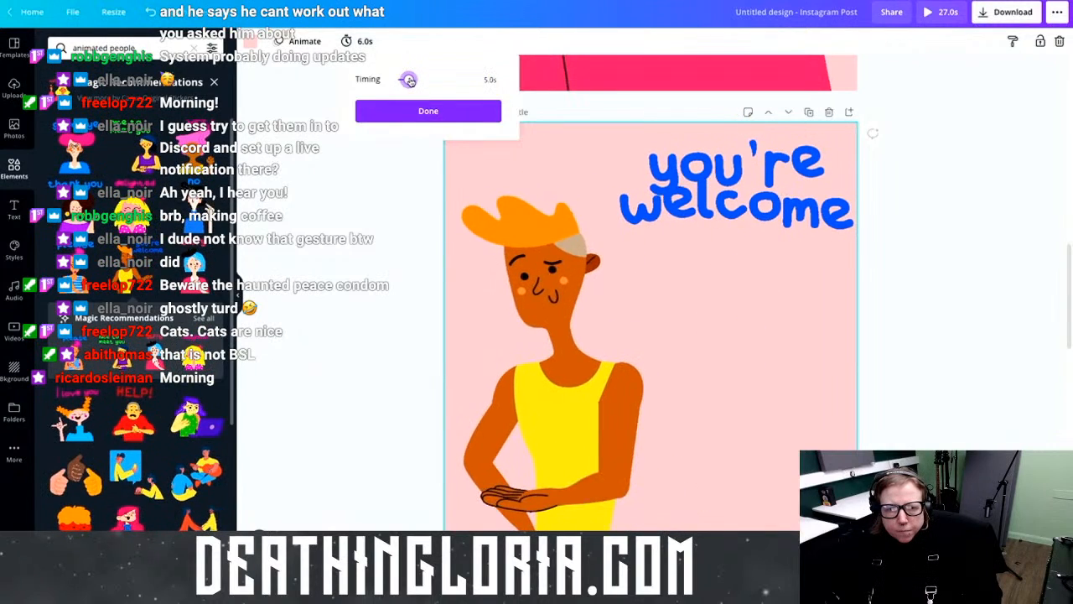
{"action": "left_click", "coordinate": [441, 156]}
Step: Shorten the YES! page's timing to 5.0 seconds
{"action": "scroll", "coordinate": [397, 238], "scroll_direction": "down", "scroll_amount": 4}
{"action": "scroll", "coordinate": [402, 234], "scroll_direction": "down", "scroll_amount": 2}
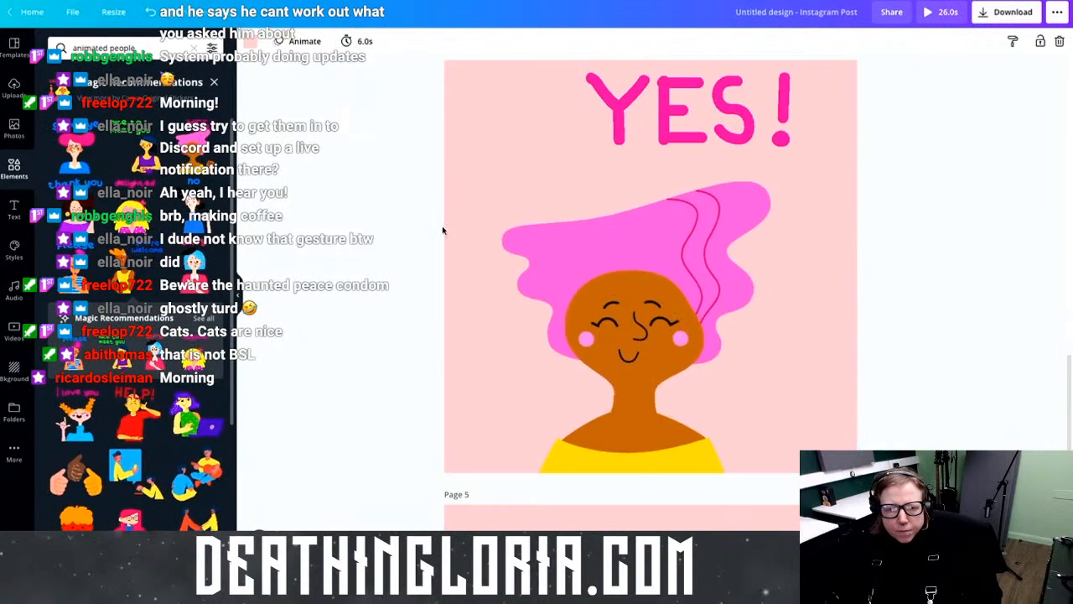
{"action": "left_click", "coordinate": [360, 42]}
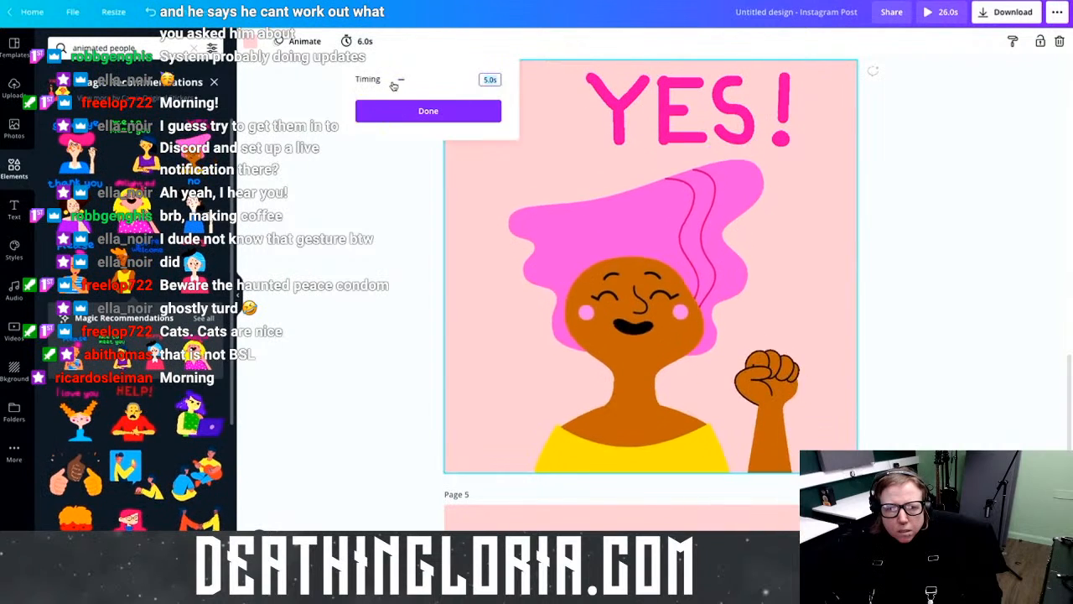
{"action": "left_click", "coordinate": [406, 80]}
{"action": "left_click_drag", "start_coordinate": [405, 80], "coordinate": [409, 80]}
{"action": "left_click", "coordinate": [406, 111]}
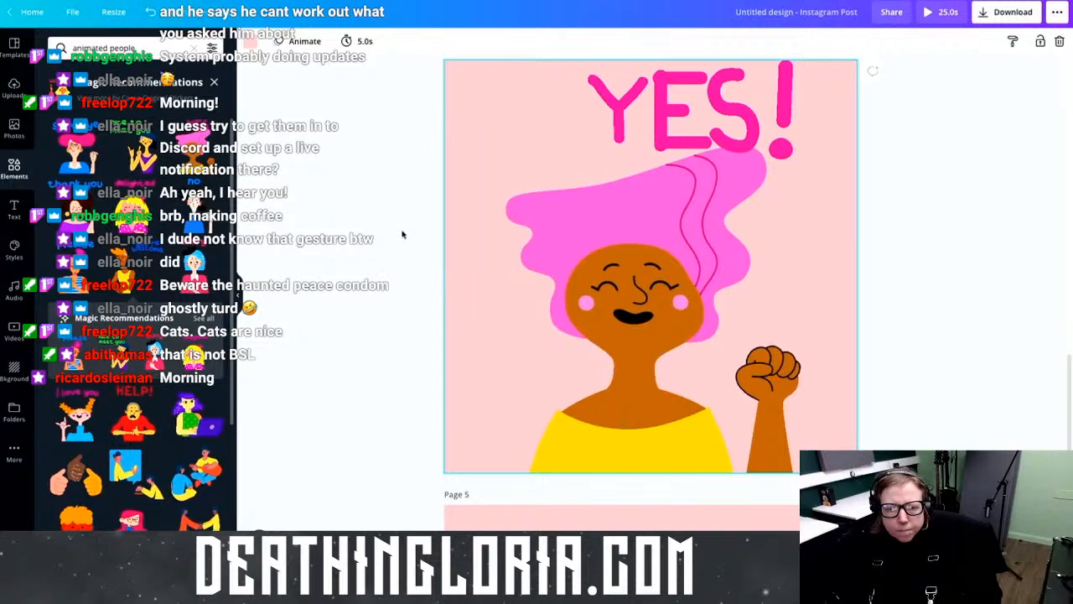
Step: Retime the YES! page further down to 4.5 seconds
{"action": "scroll", "coordinate": [400, 210], "scroll_direction": "down", "scroll_amount": 1}
{"action": "scroll", "coordinate": [553, 319], "scroll_direction": "down", "scroll_amount": 4}
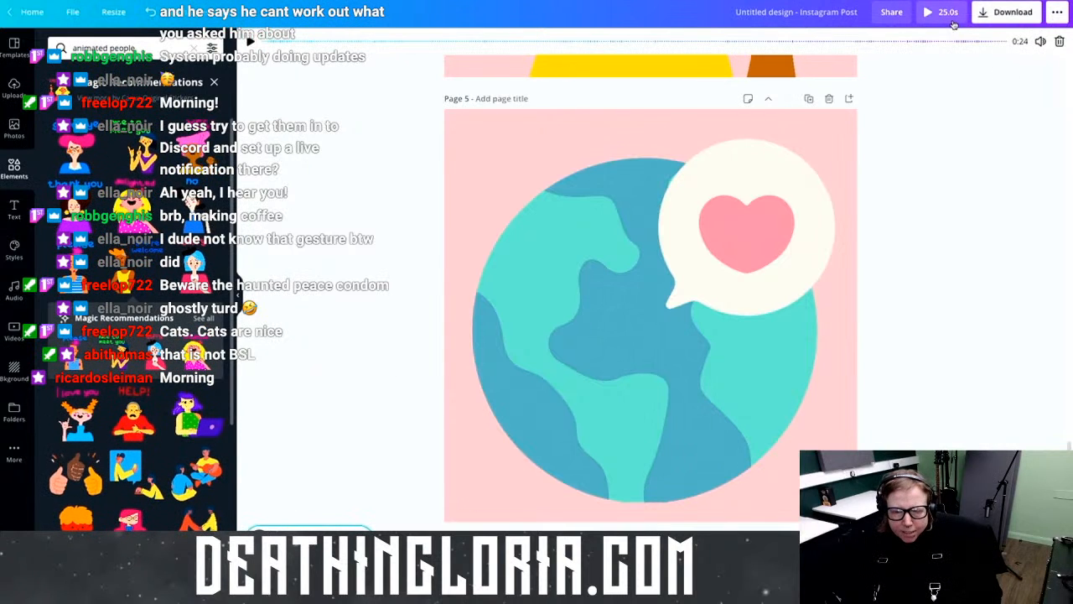
{"action": "scroll", "coordinate": [506, 209], "scroll_direction": "up", "scroll_amount": 2}
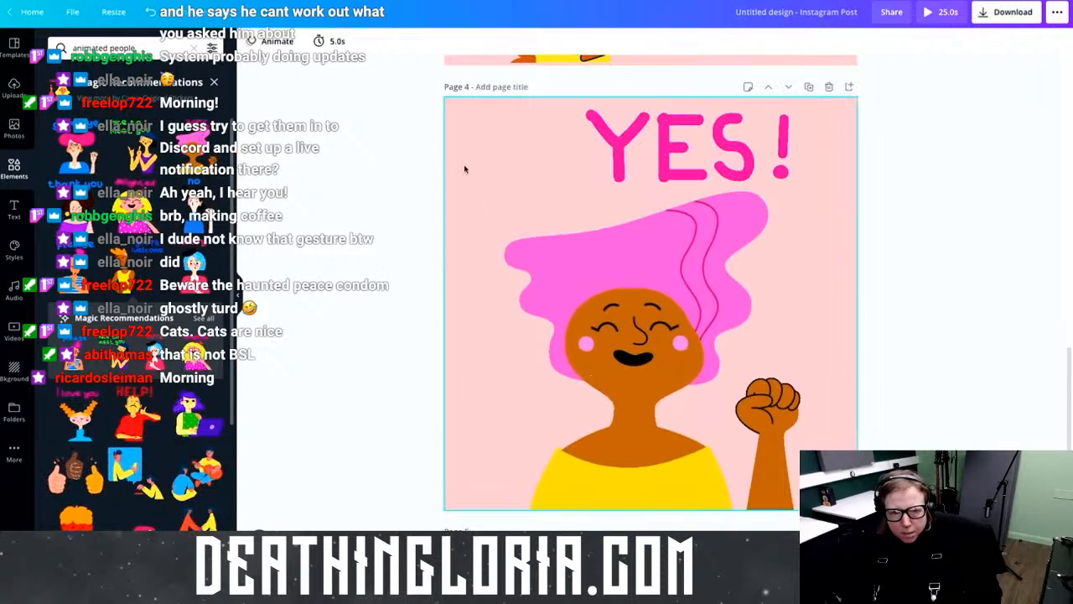
{"action": "left_click", "coordinate": [365, 43]}
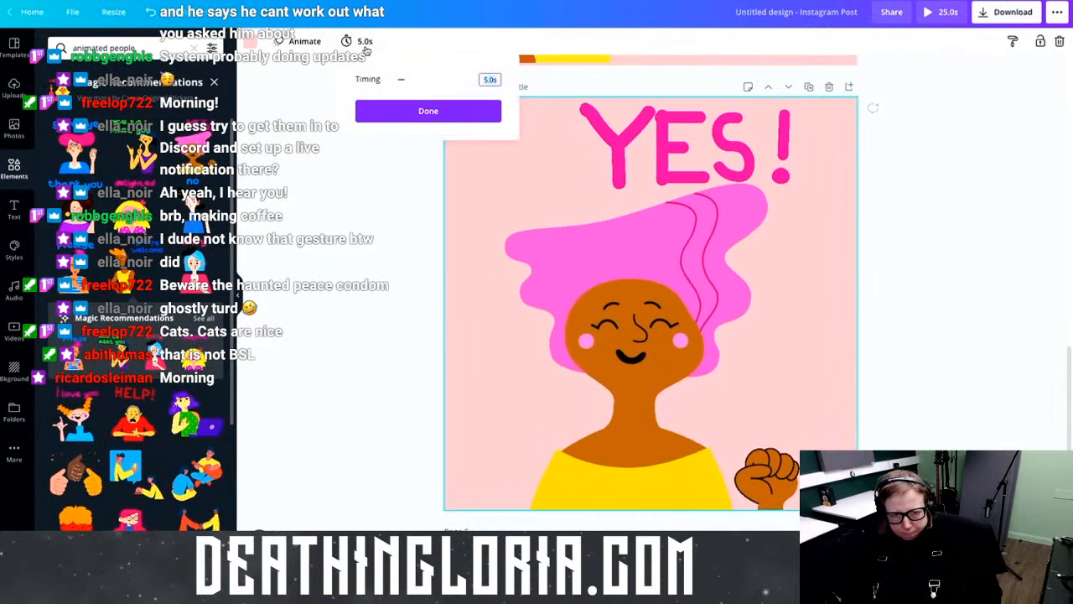
{"action": "left_click", "coordinate": [406, 81]}
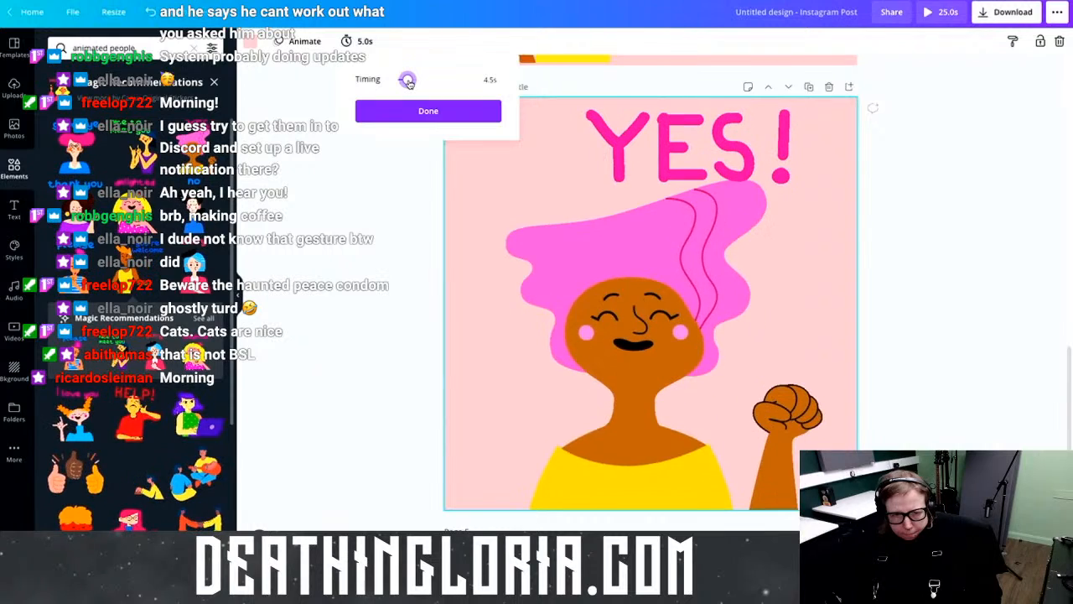
{"action": "left_click_drag", "start_coordinate": [405, 80], "coordinate": [407, 81]}
{"action": "left_click", "coordinate": [434, 111]}
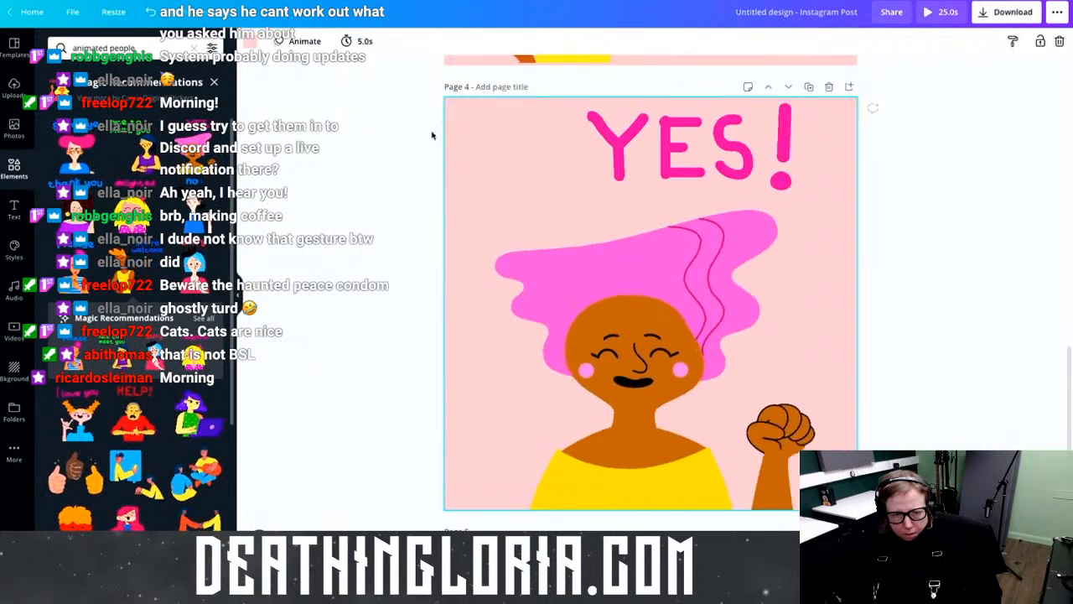
Step: Set the globe page's timing to 4.0 seconds, bringing the post to 24.0s
{"action": "scroll", "coordinate": [419, 209], "scroll_direction": "down", "scroll_amount": 4}
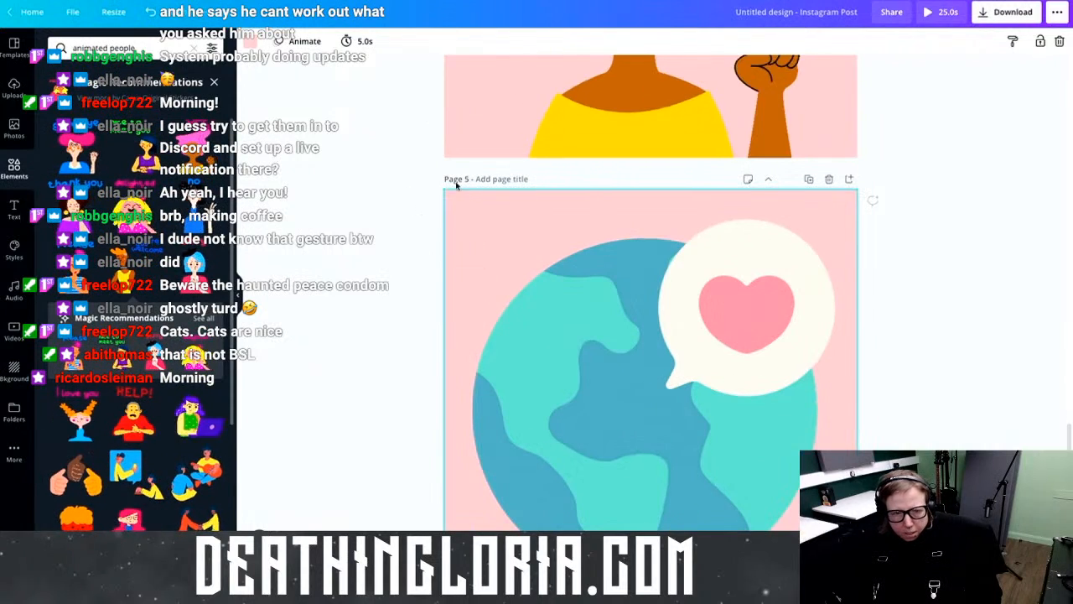
{"action": "left_click", "coordinate": [370, 43]}
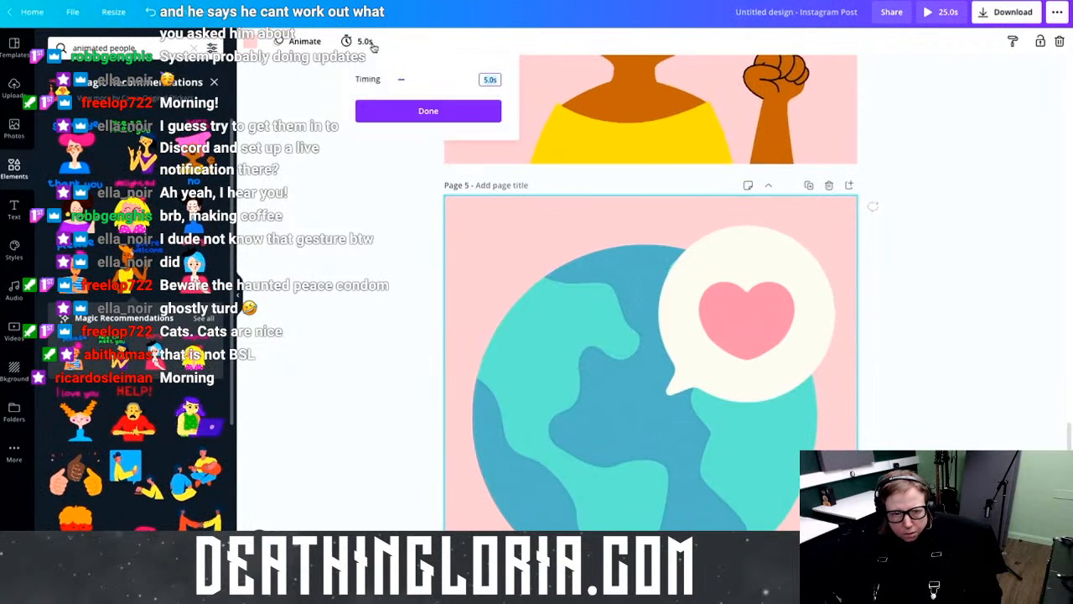
{"action": "left_click", "coordinate": [430, 115]}
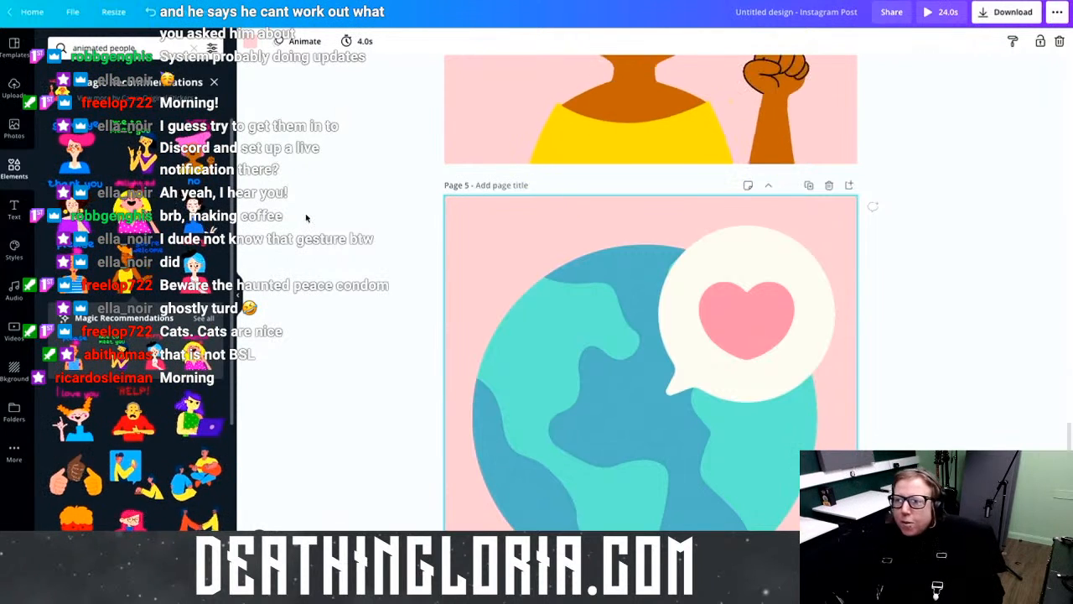
{"action": "scroll", "coordinate": [336, 206], "scroll_direction": "up", "scroll_amount": 8}
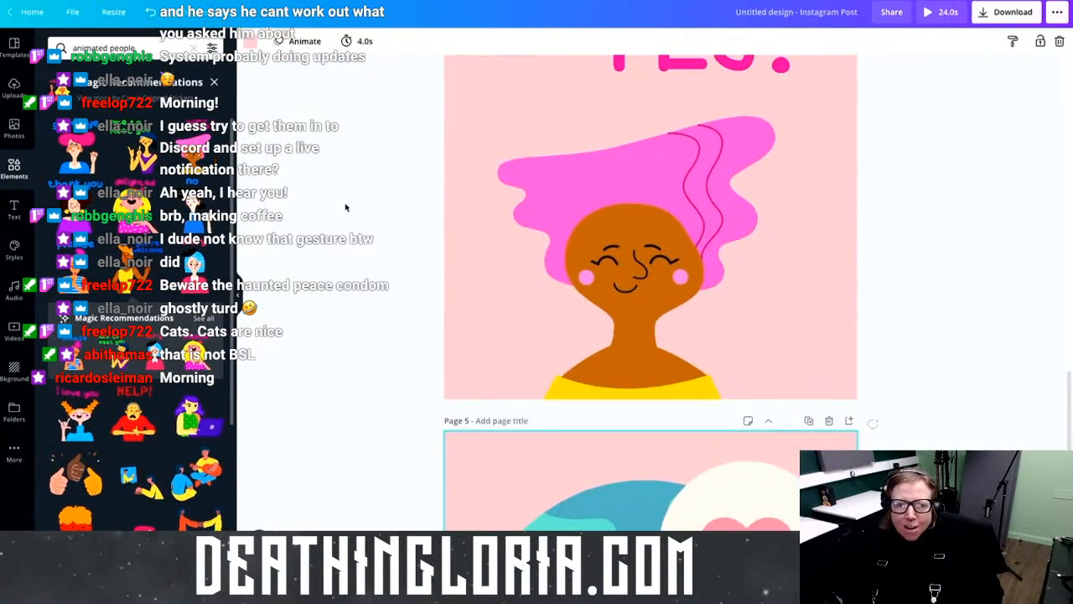
{"action": "scroll", "coordinate": [342, 200], "scroll_direction": "up", "scroll_amount": 10}
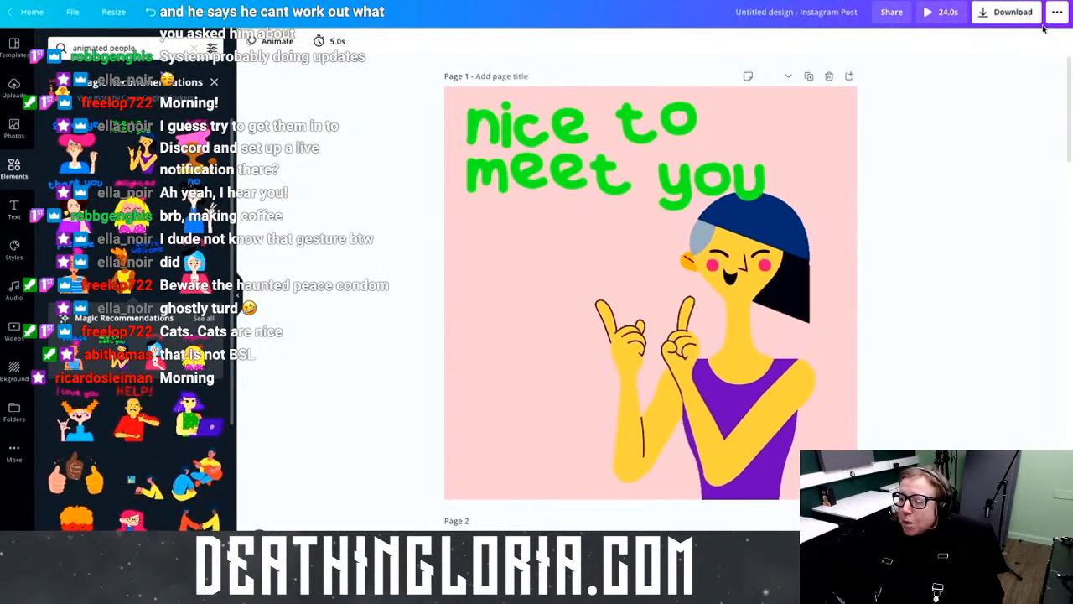
Step: Play the 24.0s full-screen preview, pausing, toggling mute and checking the sound output
{"action": "left_click", "coordinate": [947, 17]}
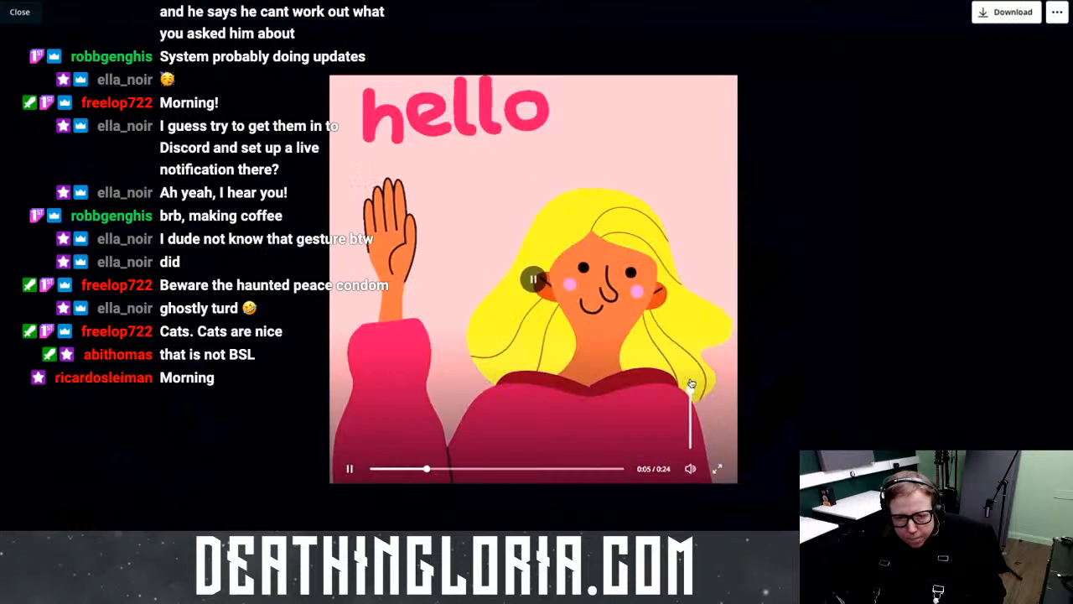
{"action": "key", "text": "space"}
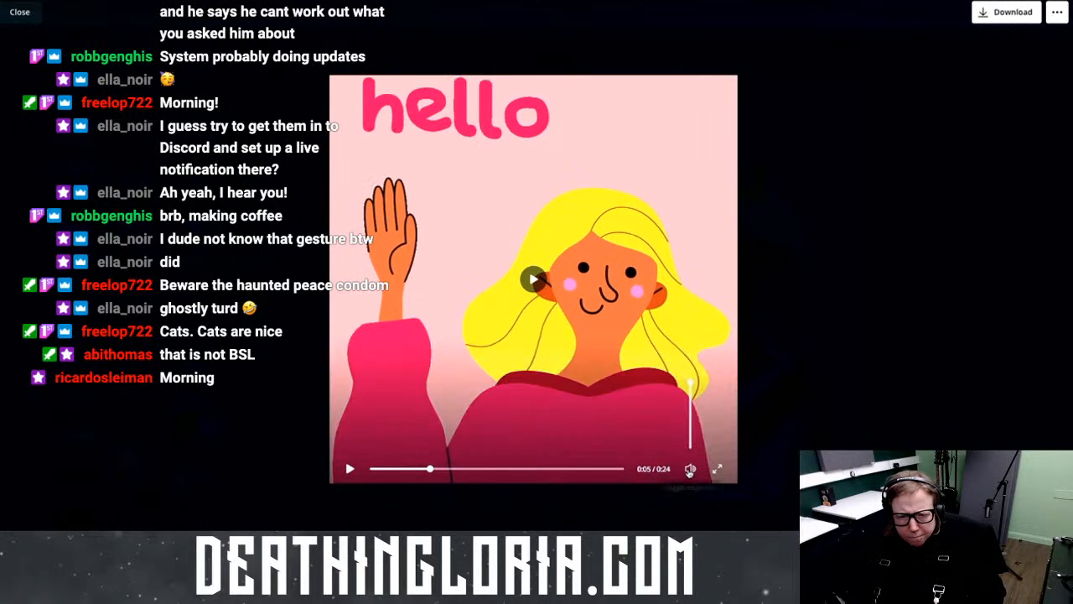
{"action": "left_click", "coordinate": [689, 468]}
{"action": "left_click", "coordinate": [689, 472]}
{"action": "left_click", "coordinate": [535, 280]}
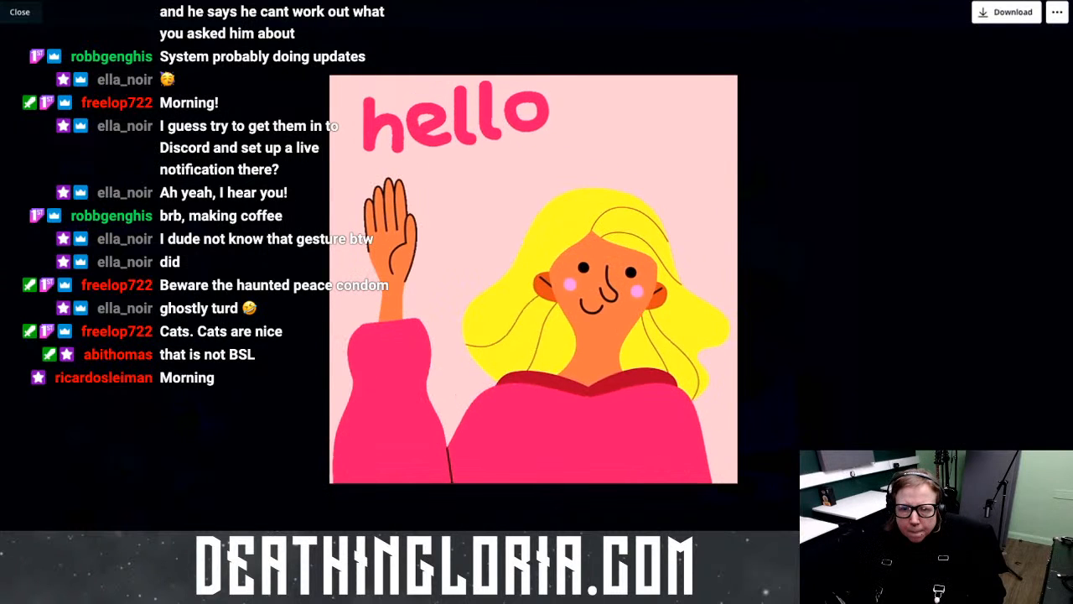
{"action": "left_click", "coordinate": [882, 0]}
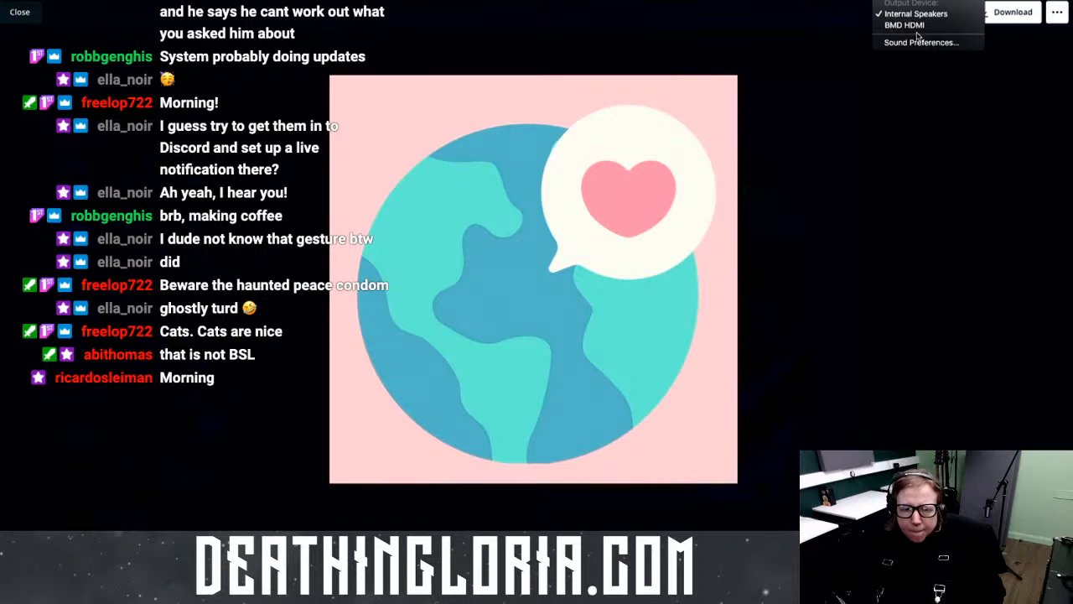
{"action": "left_click", "coordinate": [922, 139]}
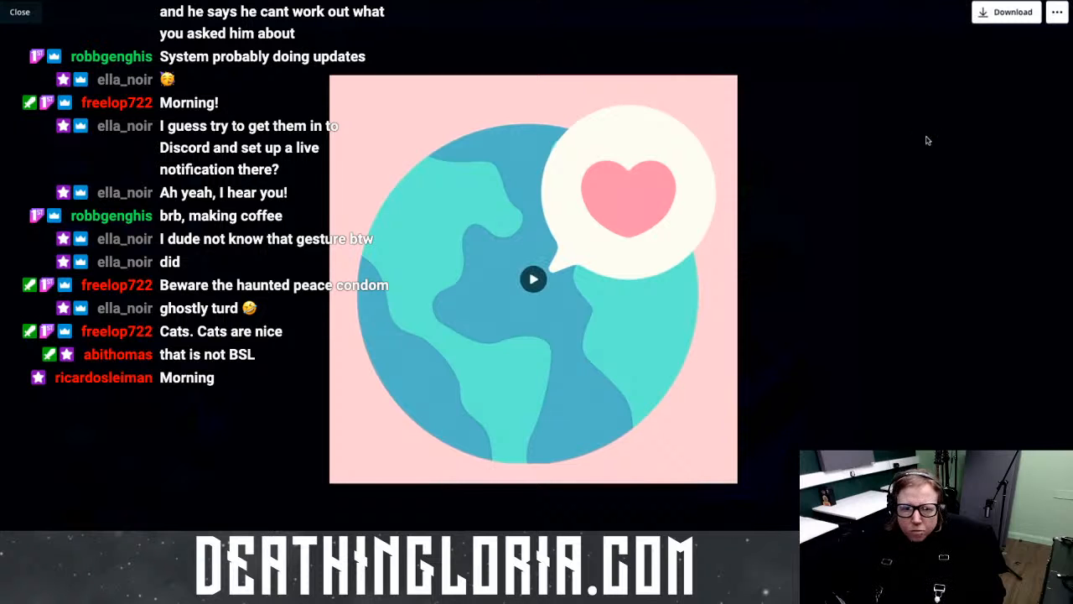
Step: Back in the editor, change the globe page's duration from 4.0s to 4.5s
{"action": "left_click", "coordinate": [864, 103]}
{"action": "scroll", "coordinate": [817, 206], "scroll_direction": "down", "scroll_amount": 20}
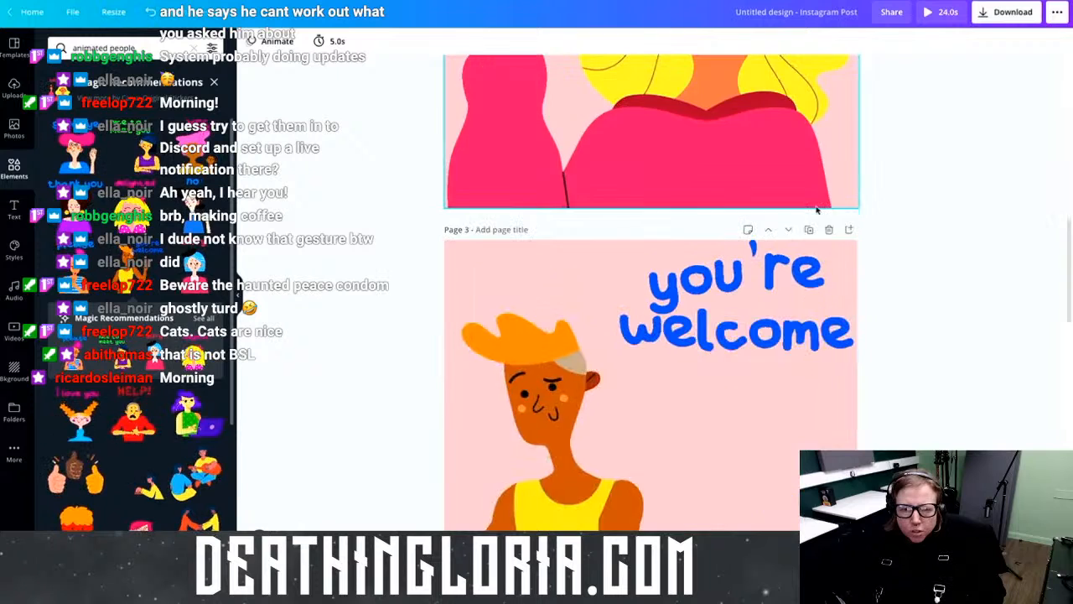
{"action": "scroll", "coordinate": [812, 210], "scroll_direction": "down", "scroll_amount": 3}
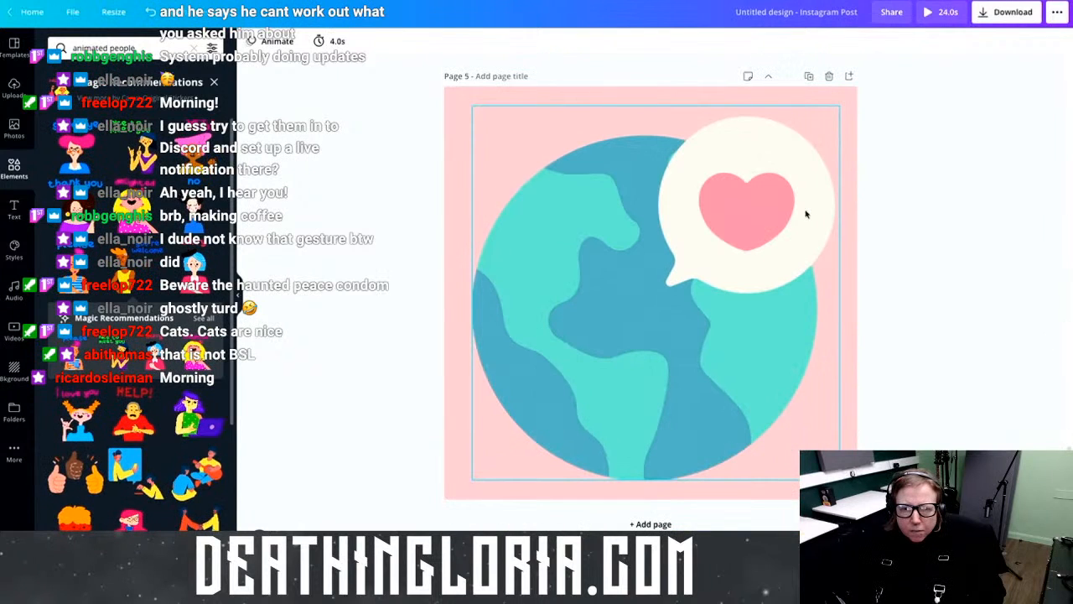
{"action": "left_click", "coordinate": [448, 108]}
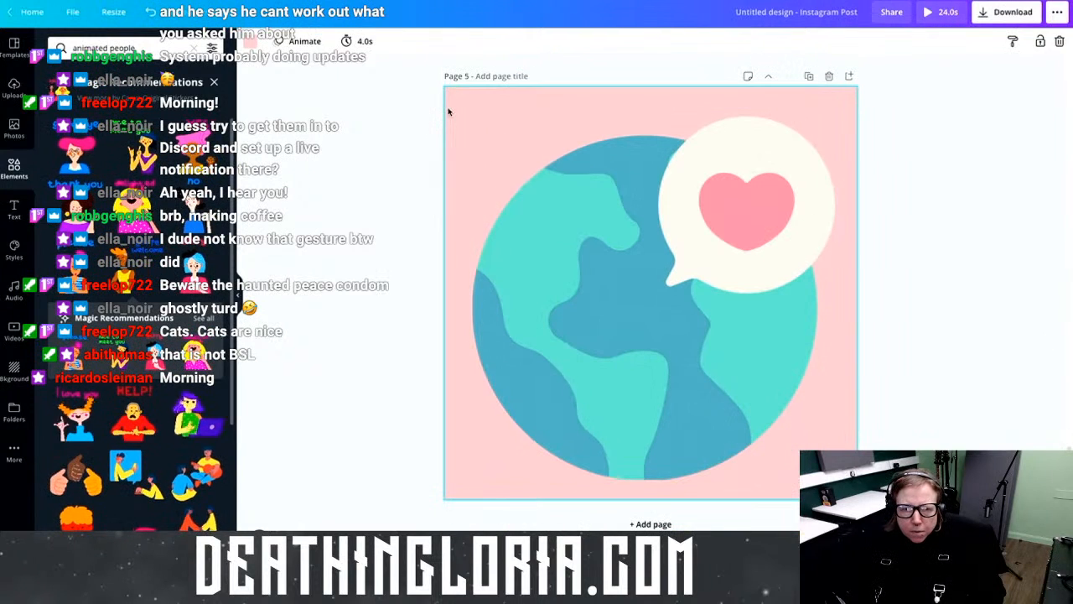
{"action": "left_click", "coordinate": [359, 40]}
{"action": "left_click", "coordinate": [491, 80]}
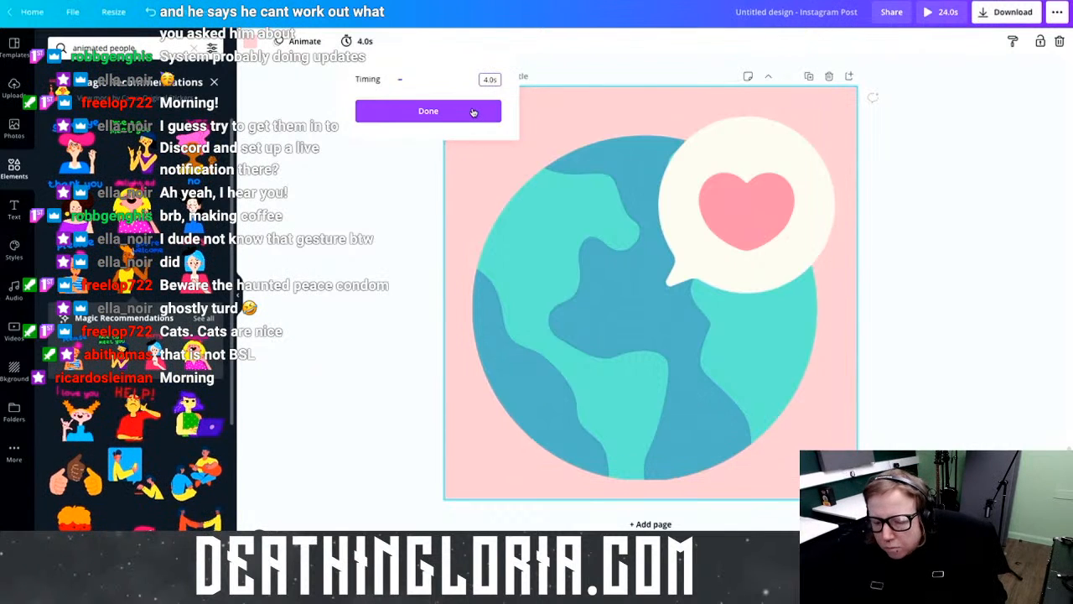
{"action": "type", "text": "4.5"}
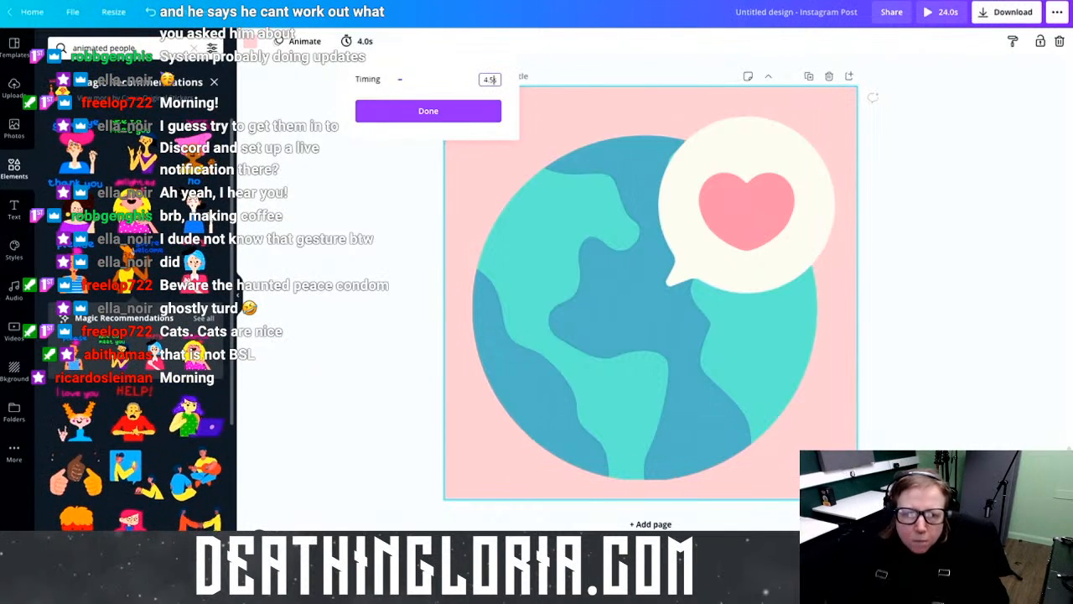
{"action": "left_click", "coordinate": [448, 110]}
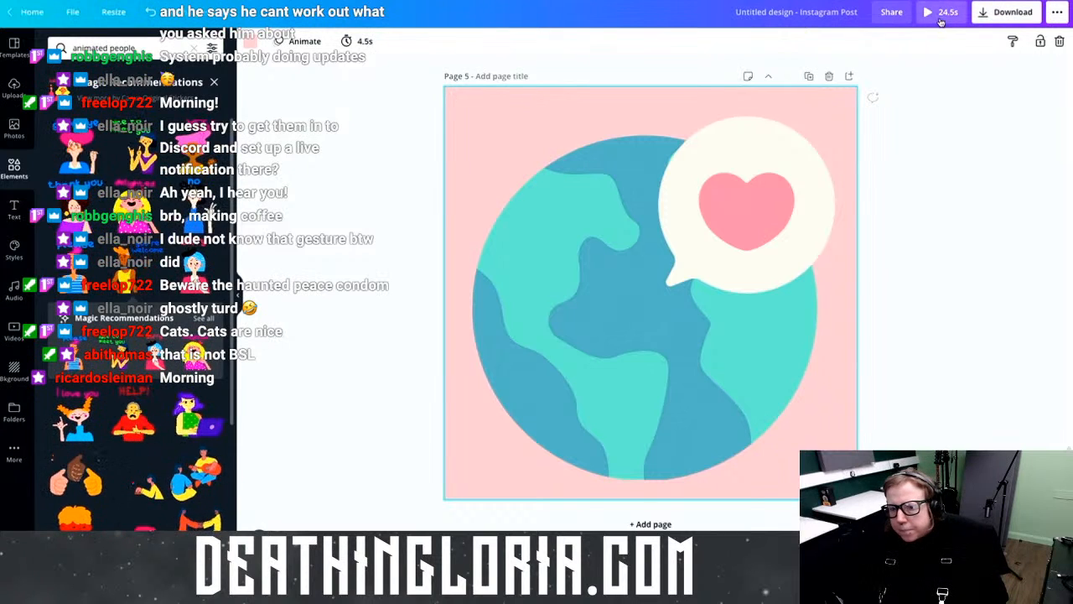
{"action": "left_click", "coordinate": [939, 11]}
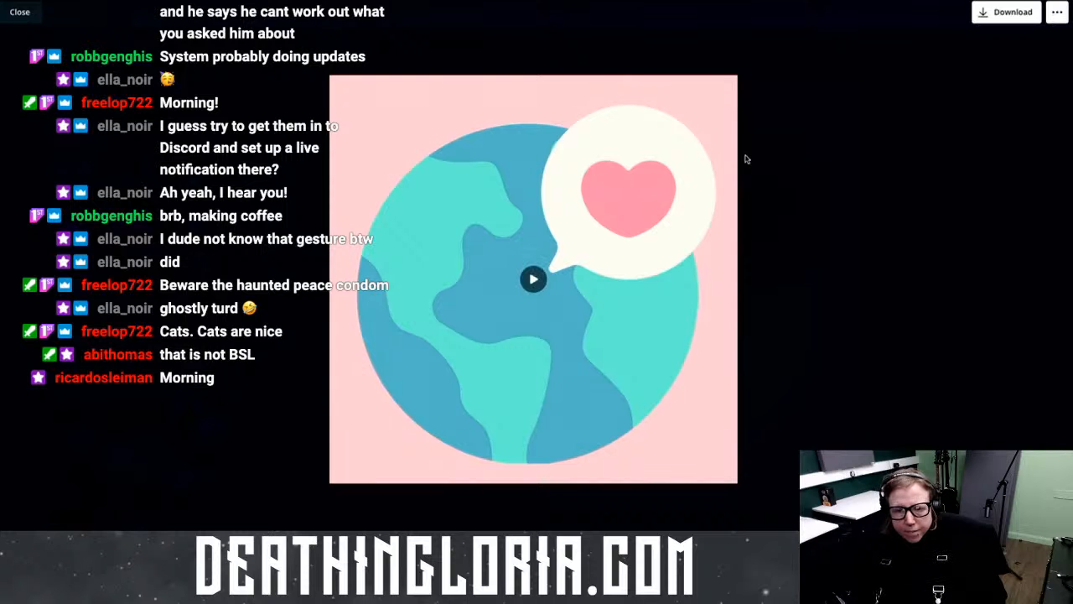
{"action": "key", "text": "Escape"}
{"action": "scroll", "coordinate": [503, 323], "scroll_direction": "up", "scroll_amount": 10}
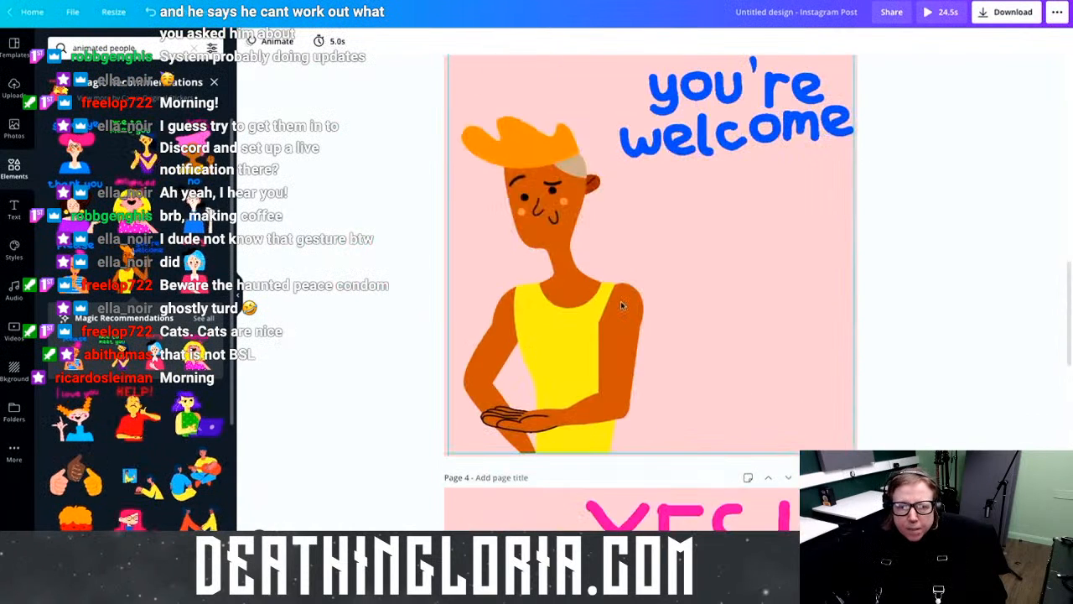
Step: Scroll through the pages to review the retimed post
{"action": "scroll", "coordinate": [621, 305], "scroll_direction": "up", "scroll_amount": 10}
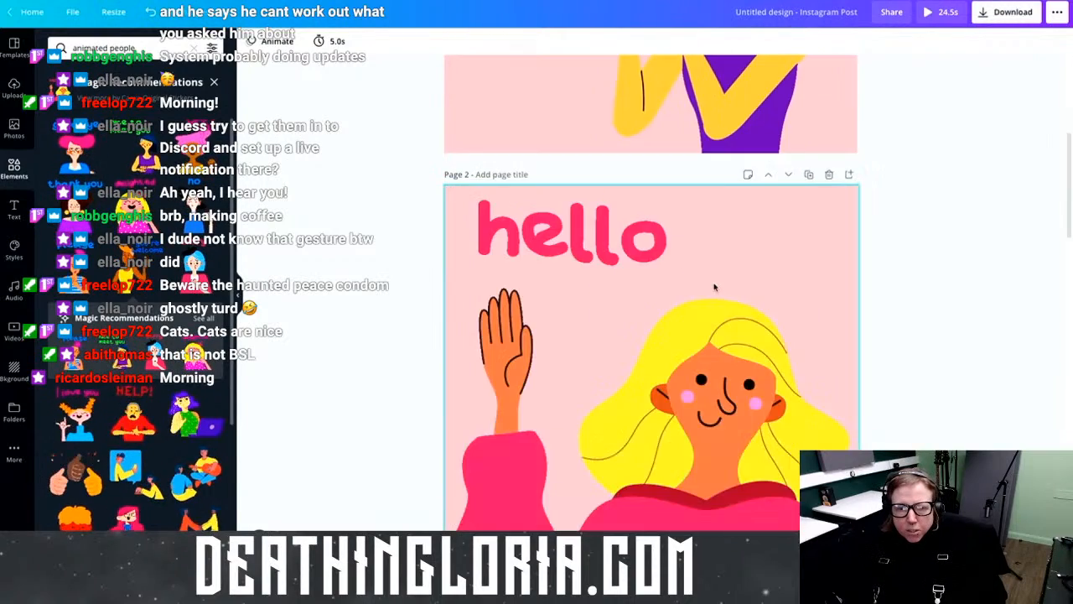
{"action": "scroll", "coordinate": [714, 287], "scroll_direction": "down", "scroll_amount": 10}
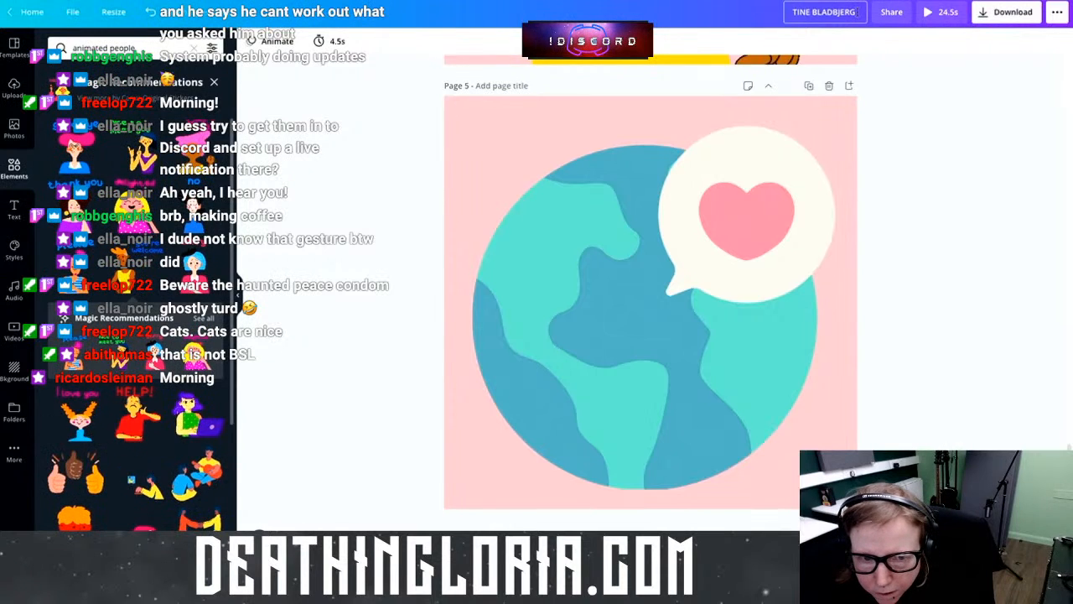
Step: Append '12th April' to the design title and go back to the Canva home page
{"action": "type", "text": "th April;"}
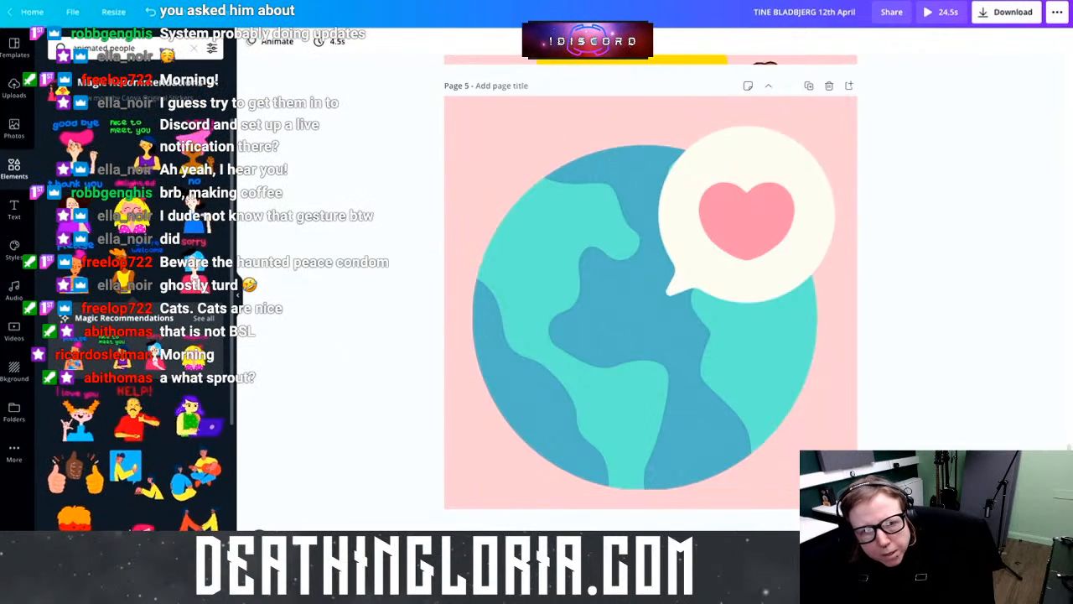
{"action": "left_click", "coordinate": [42, 13]}
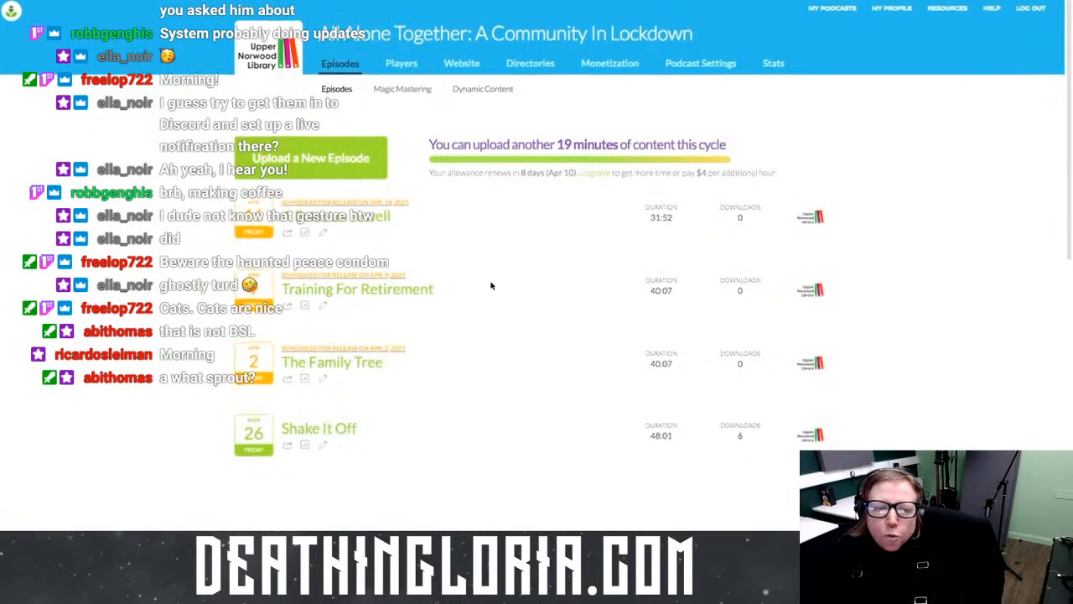
{"action": "scroll", "coordinate": [492, 283], "scroll_direction": "down", "scroll_amount": 3}
{"action": "scroll", "coordinate": [496, 251], "scroll_direction": "down", "scroll_amount": 8}
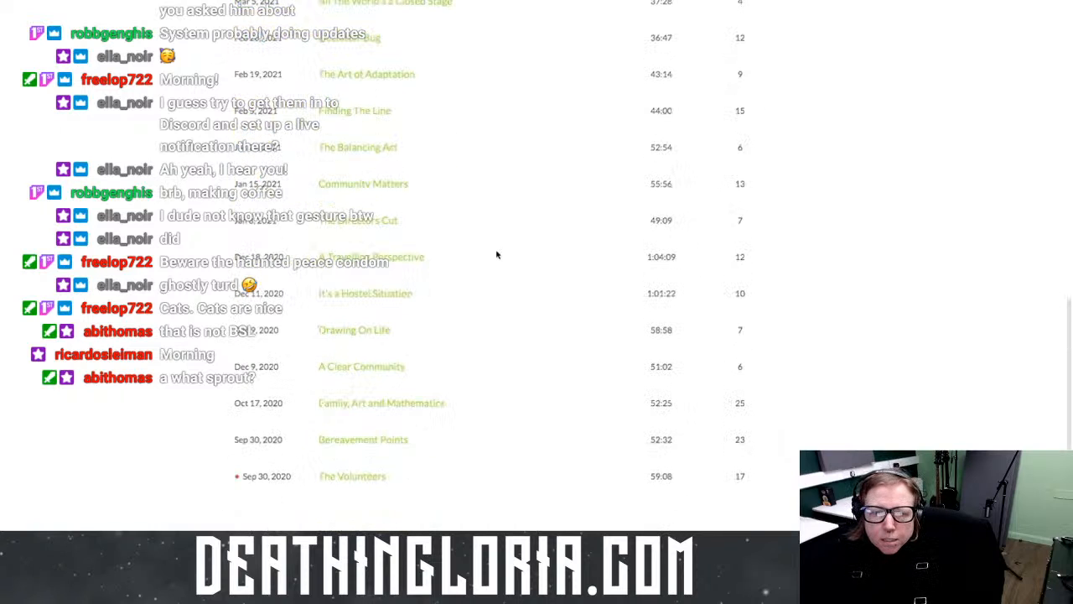
{"action": "scroll", "coordinate": [496, 254], "scroll_direction": "up", "scroll_amount": 4}
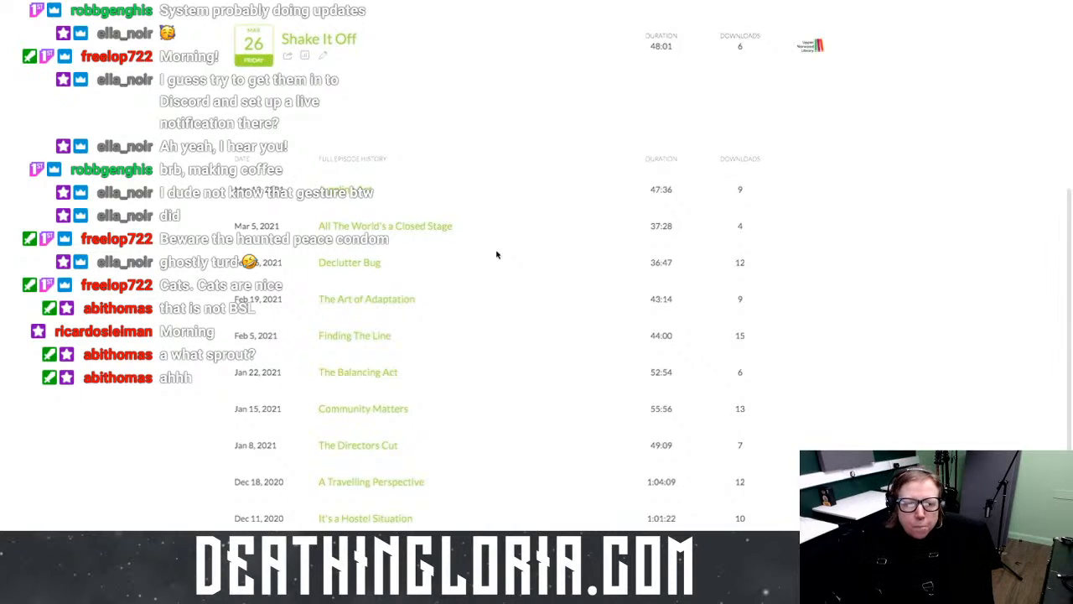
{"action": "scroll", "coordinate": [482, 302], "scroll_direction": "down", "scroll_amount": 5}
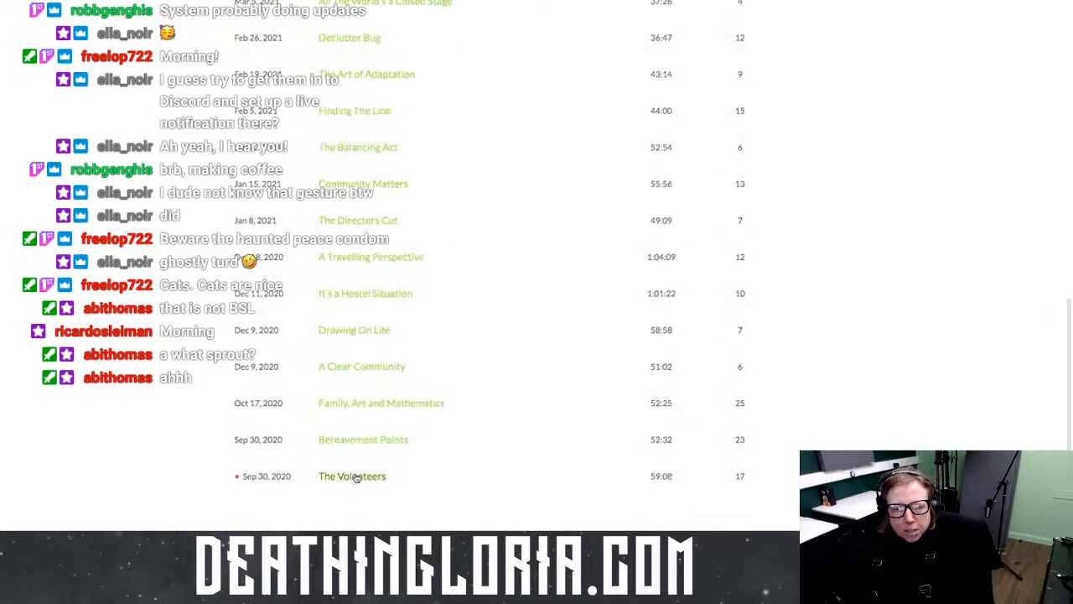
{"action": "scroll", "coordinate": [415, 475], "scroll_direction": "up", "scroll_amount": 1}
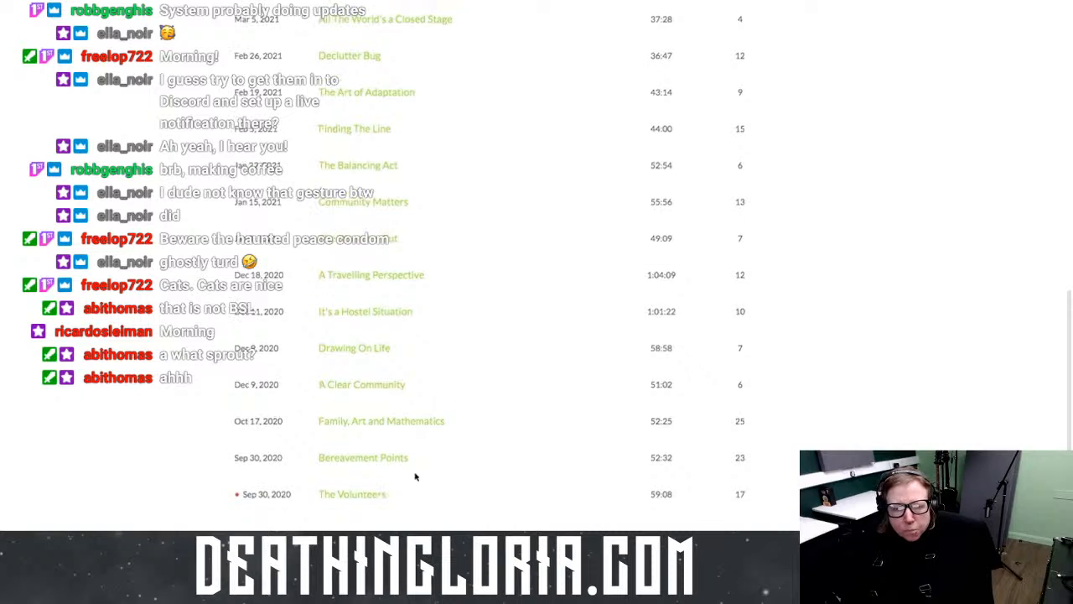
{"action": "scroll", "coordinate": [414, 475], "scroll_direction": "up", "scroll_amount": 1}
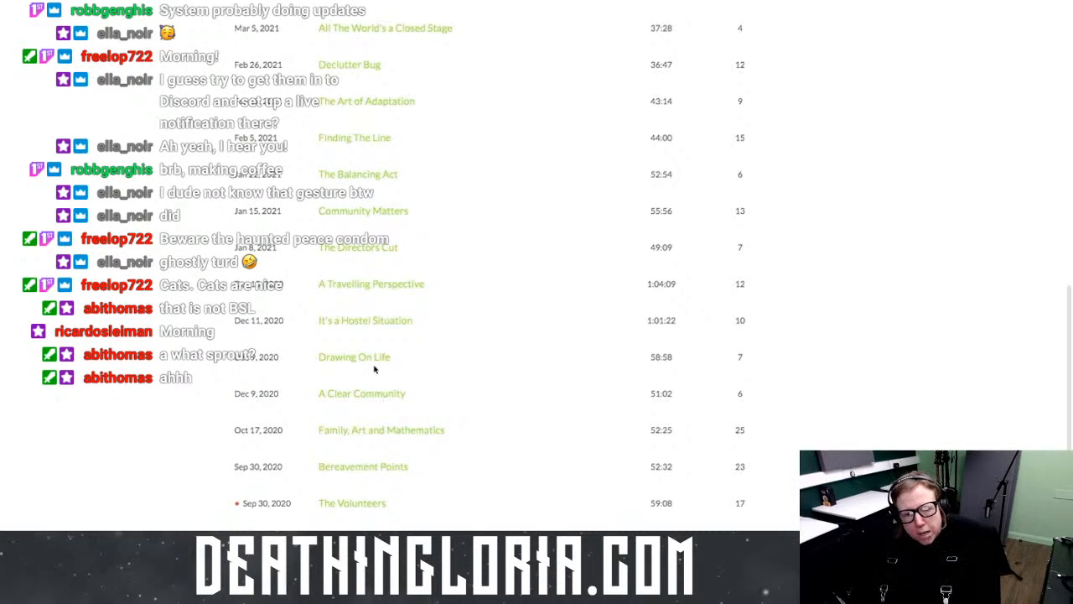
{"action": "scroll", "coordinate": [381, 306], "scroll_direction": "up", "scroll_amount": 3}
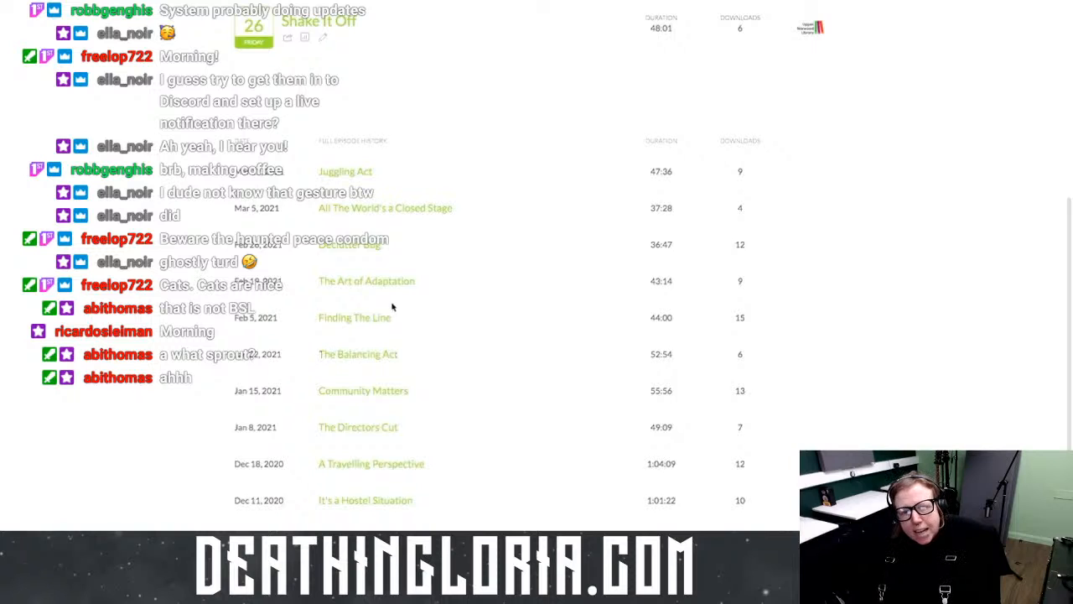
{"action": "scroll", "coordinate": [391, 307], "scroll_direction": "up", "scroll_amount": 6}
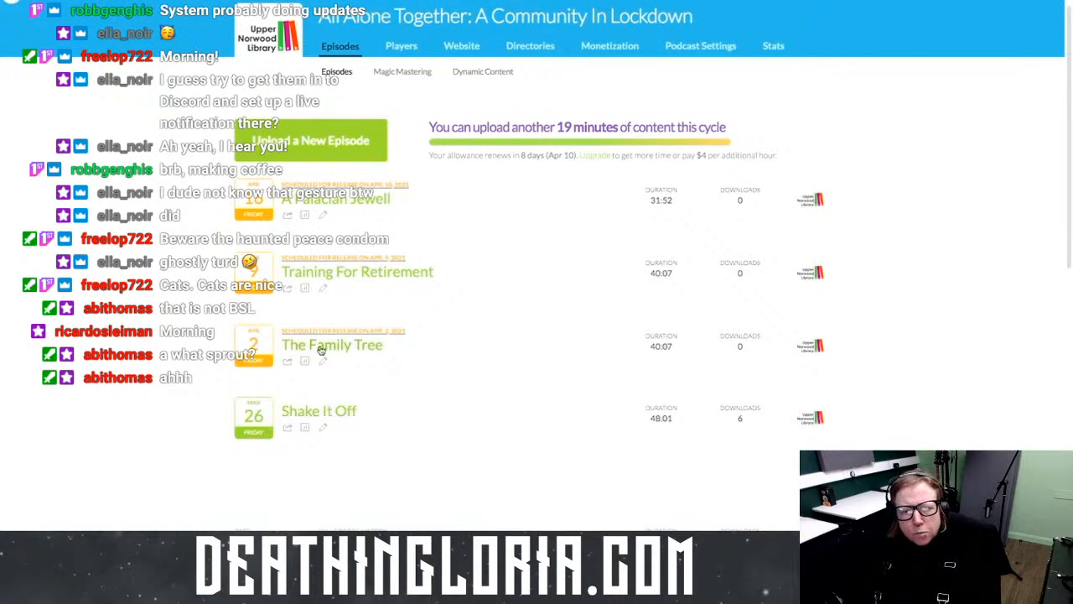
Step: Open The Family Tree episode details, briefly checking the Canva tab
{"action": "left_click", "coordinate": [377, 351]}
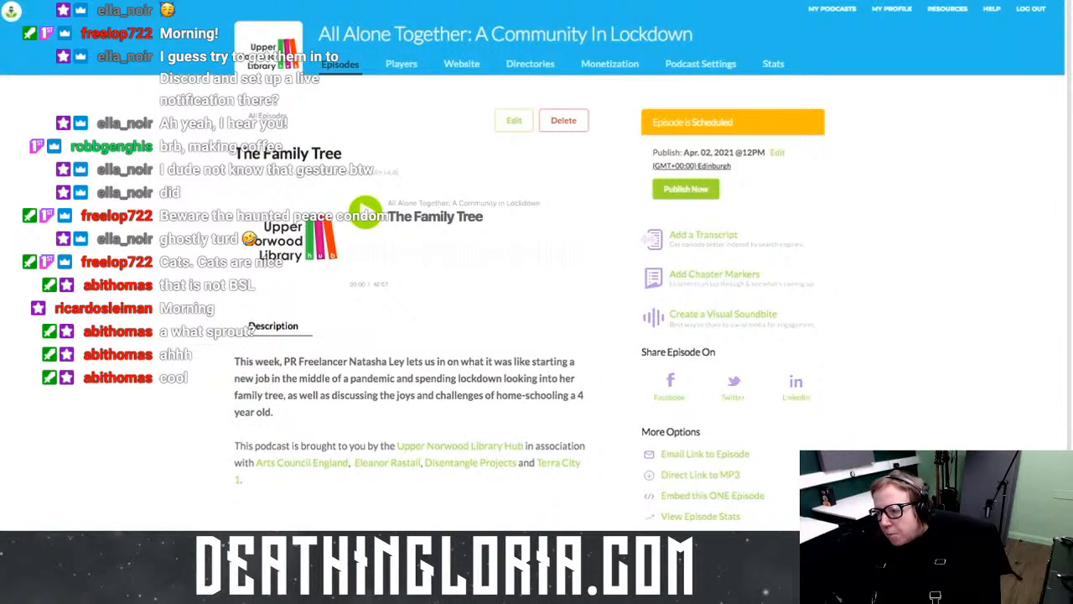
{"action": "key", "text": "ctrl+Tab"}
{"action": "mouse_move", "coordinate": [117, 16]}
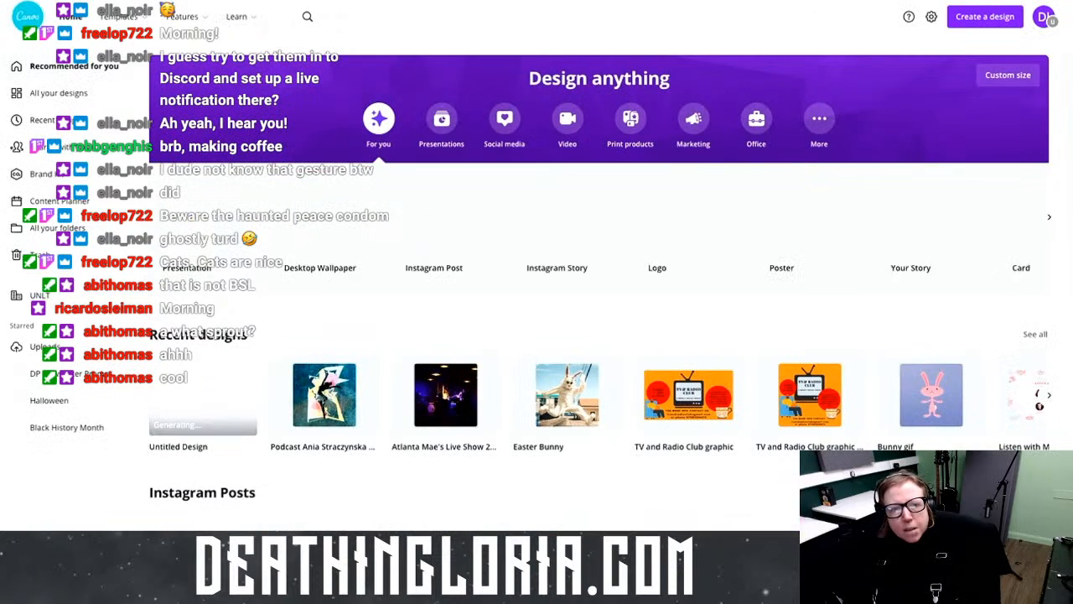
{"action": "key", "text": "ctrl+Tab"}
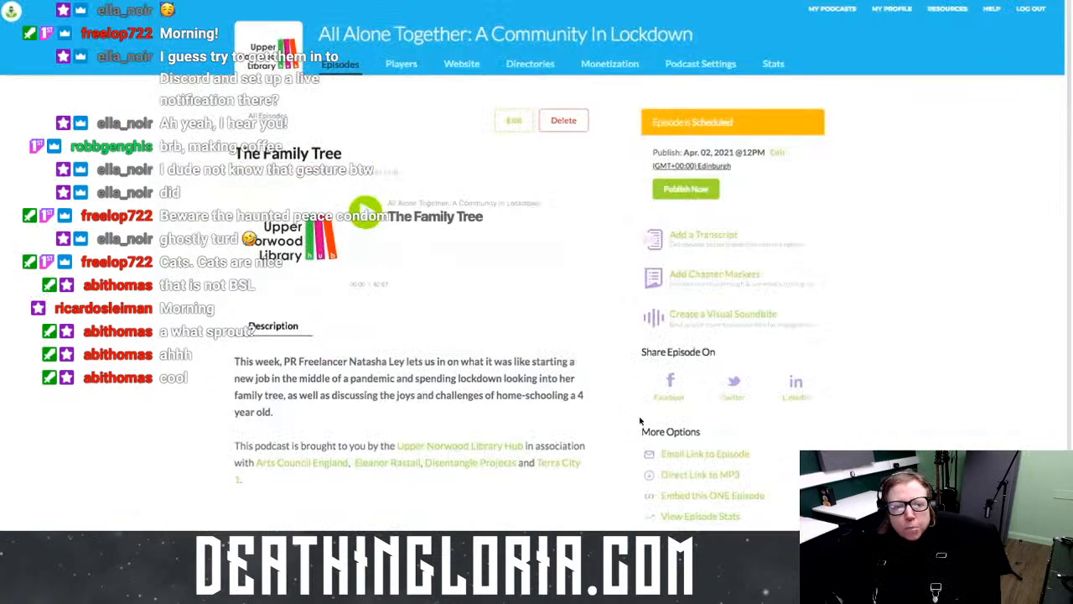